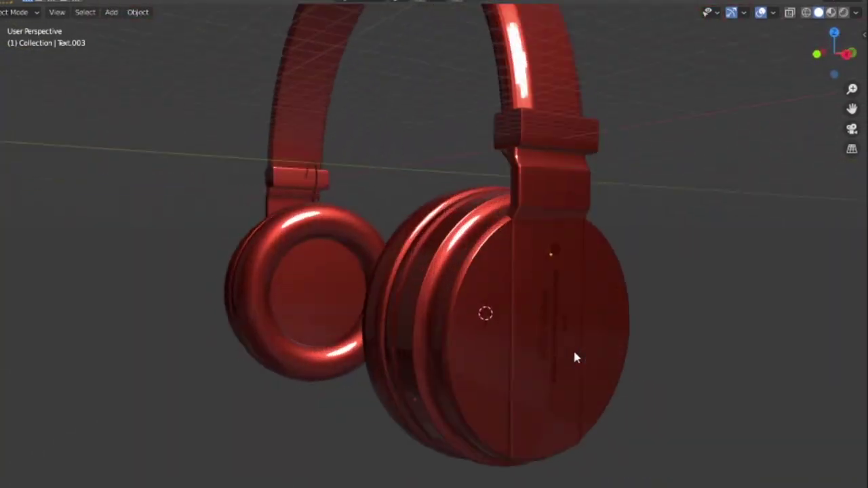
Switch the viewport preview to the grey MatCap and lower the Principled BSDF roughness
left_click(856, 12)
left_click(615, 150)
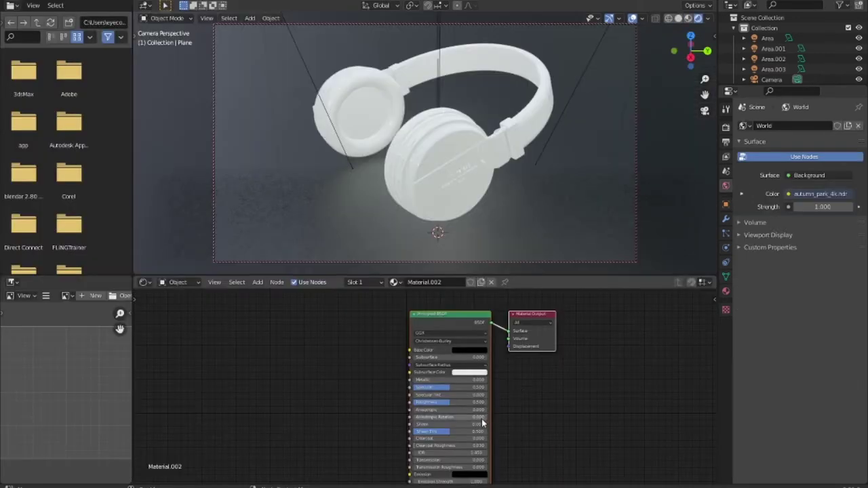
left_click_drag(448, 402, 438, 402)
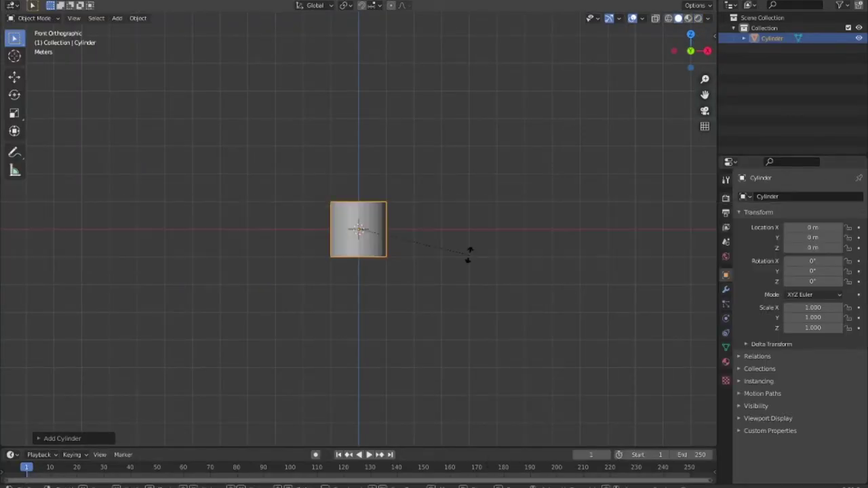
Rotate the cylinder 90° on X and scale it up into a wide disc
type("ry90")
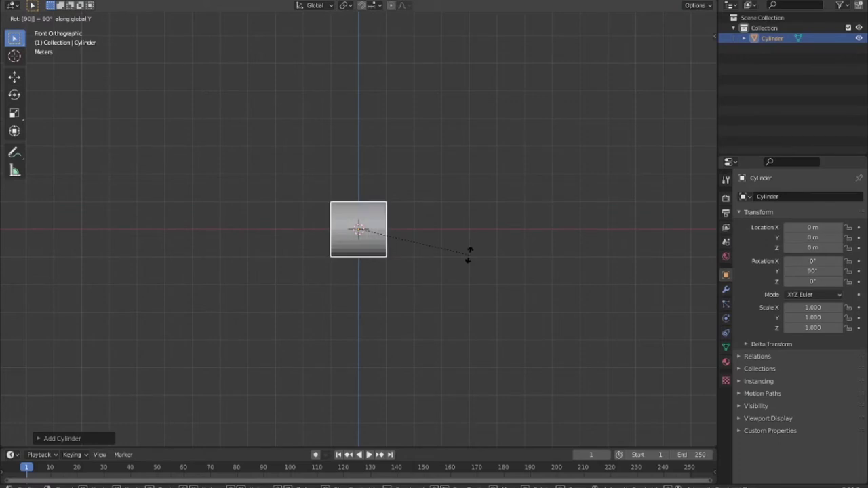
type("x")
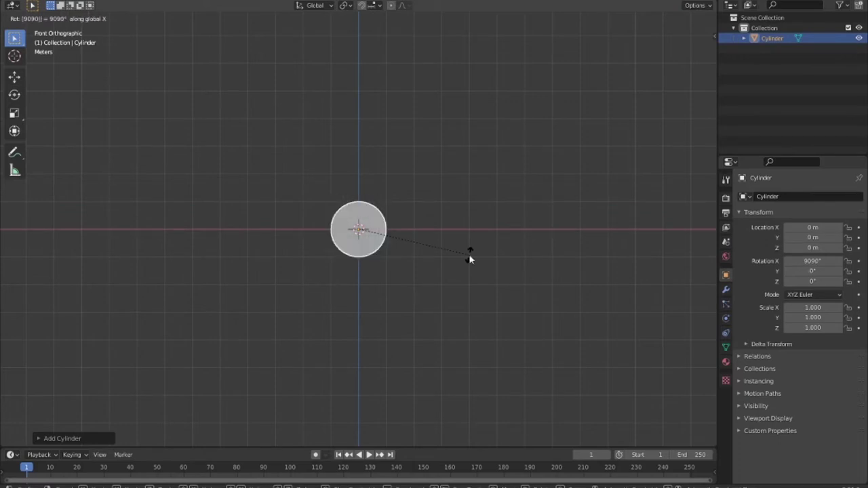
key("Return")
key("s")
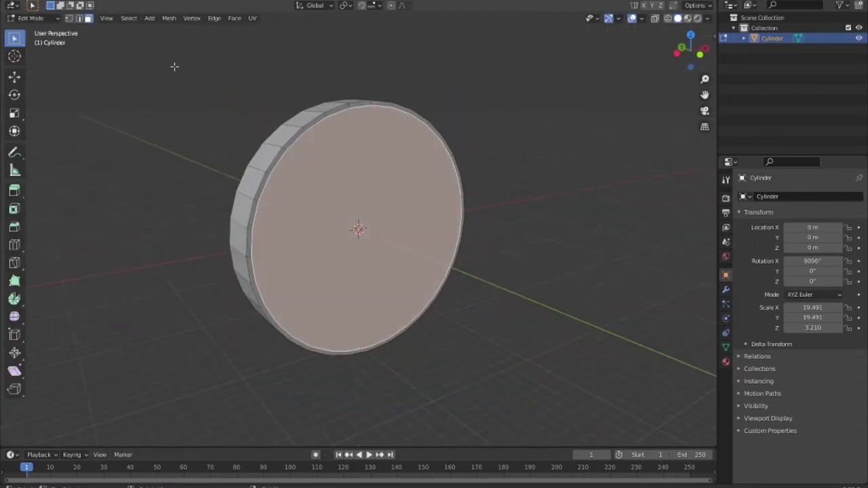
In front view, box-select and delete the disc's lower-half vertices, leaving the upper arc
left_click(69, 18)
key("KP_1")
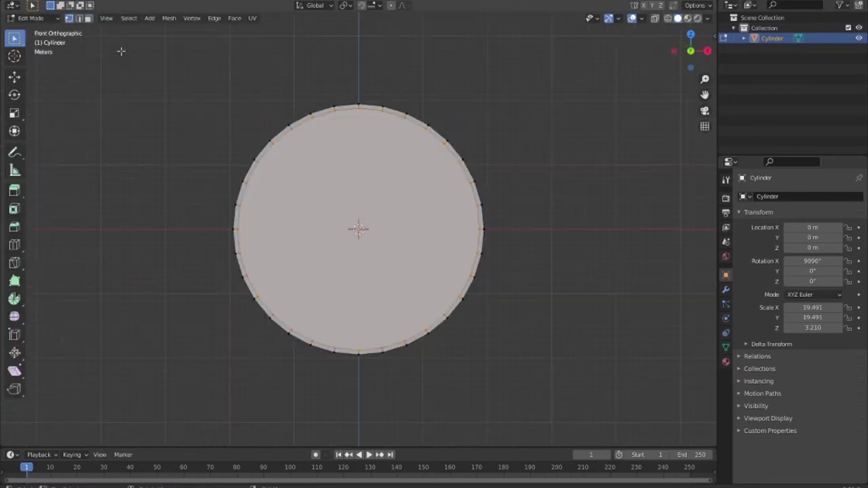
left_click_drag(531, 361, 101, 241)
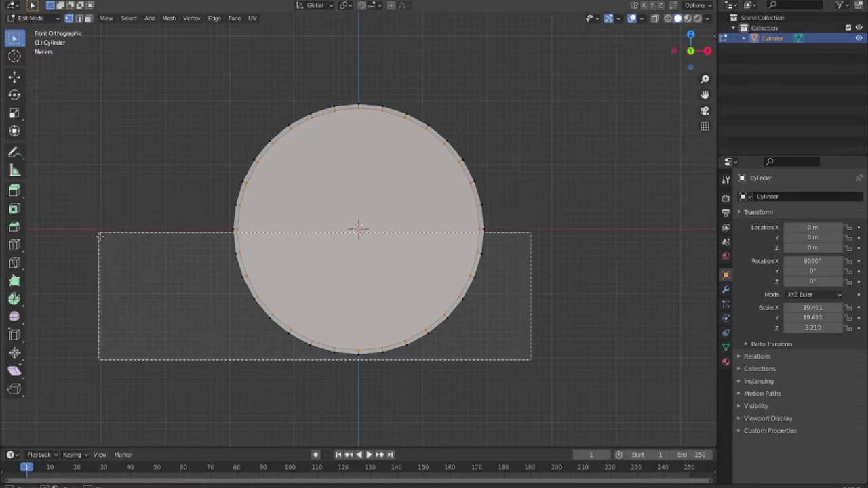
key("x")
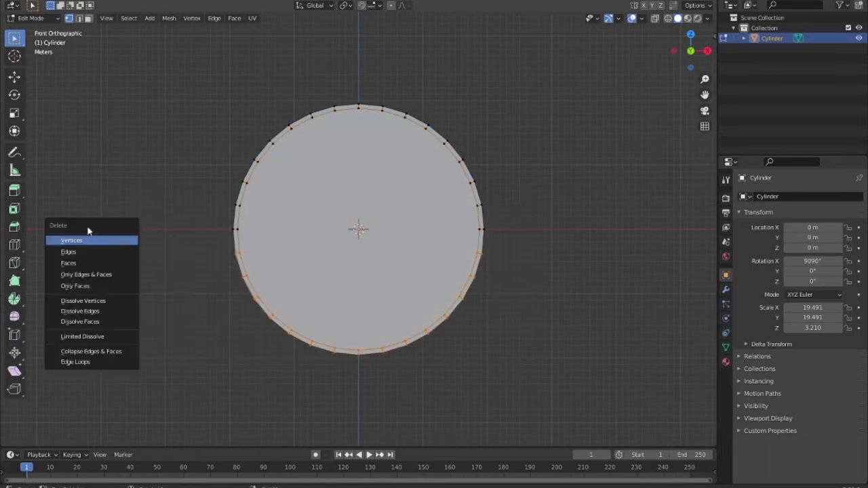
left_click(87, 242)
left_click_drag(557, 402, 129, 230)
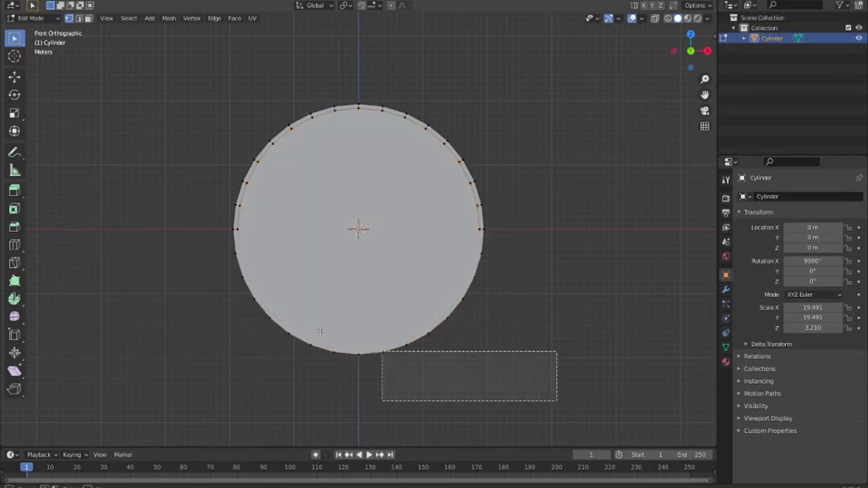
key("x")
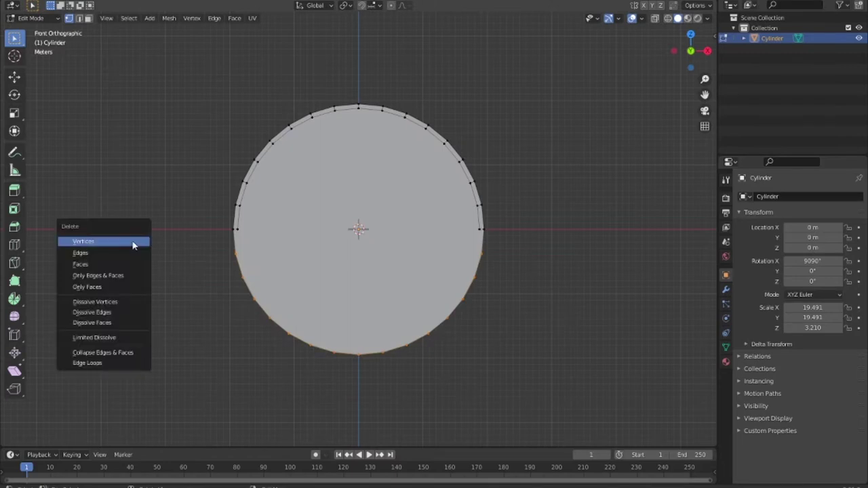
left_click(134, 245)
Delete the flat side faces of the arc
middle_click_drag(371, 266, 458, 296)
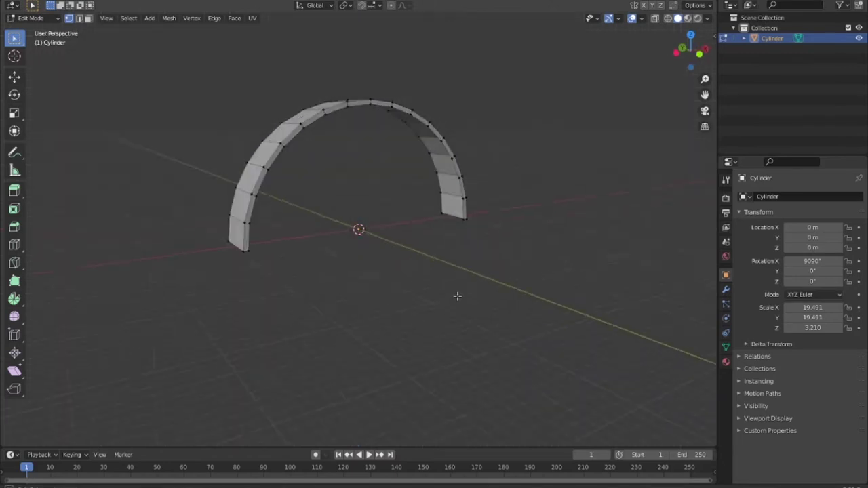
key("3")
key("a")
key("x")
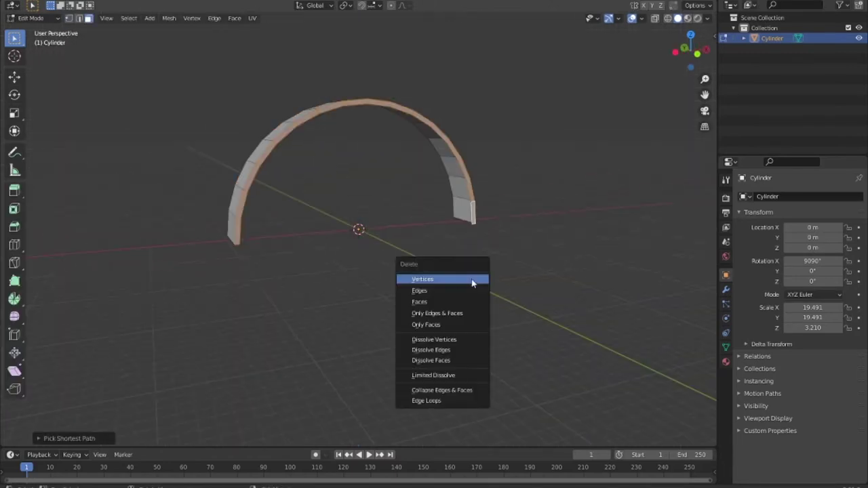
left_click(465, 302)
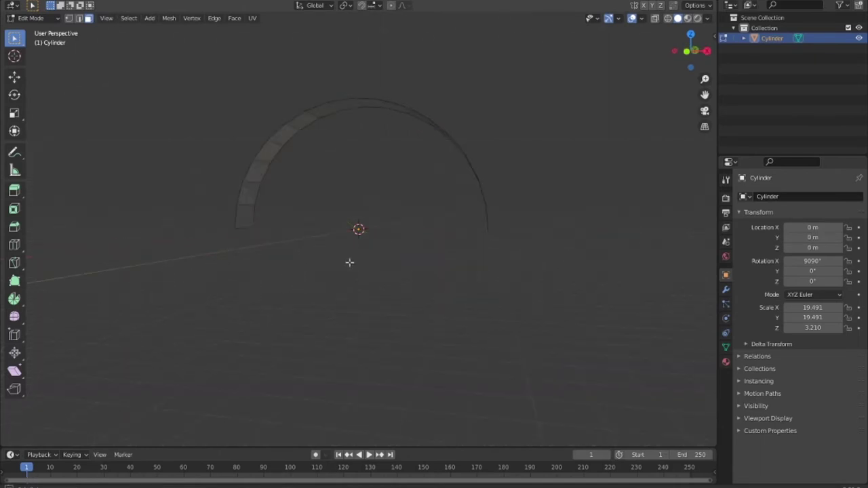
Extrude the rim faces along their normals to thicken the band, then scale it slightly, including along X
middle_click_drag(350, 262, 437, 306)
key("a")
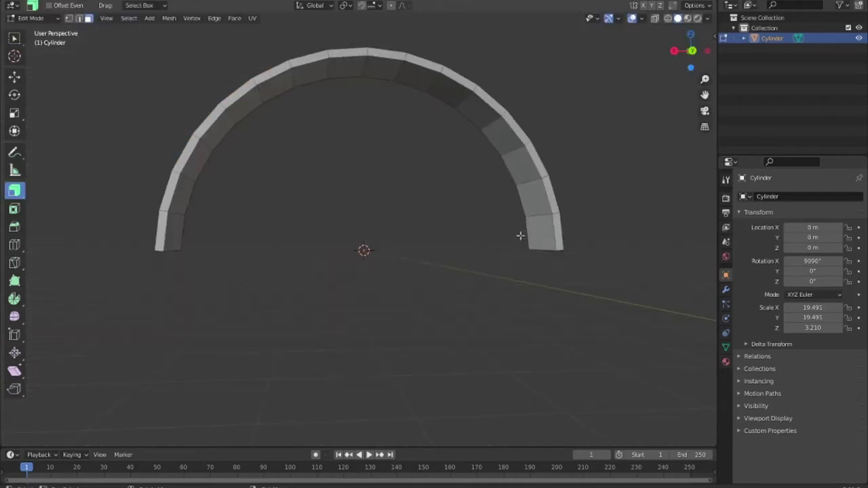
left_click(180, 236, "ctrl")
middle_click_drag(215, 269, 248, 287)
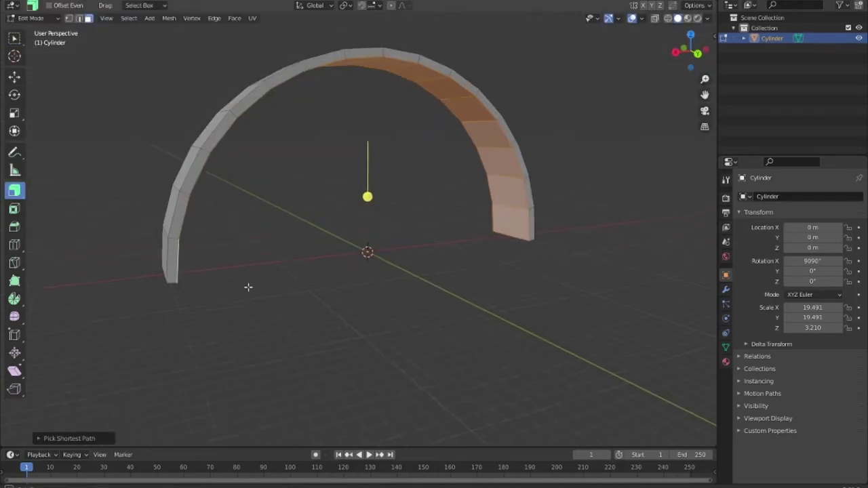
left_click_drag(15, 191, 77, 237)
left_click(77, 237)
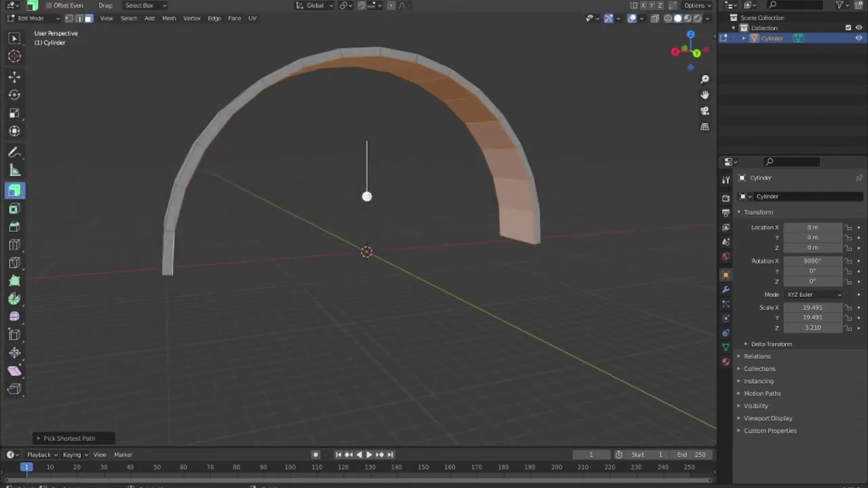
left_click_drag(366, 196, 470, 252)
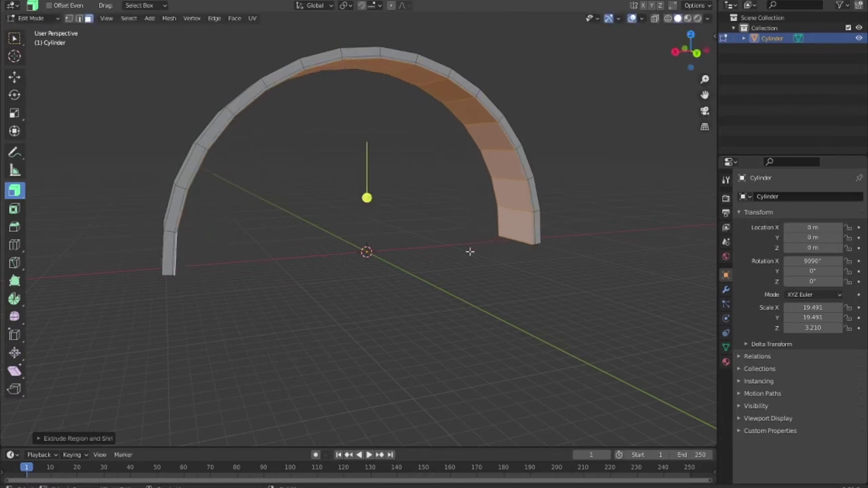
key("s")
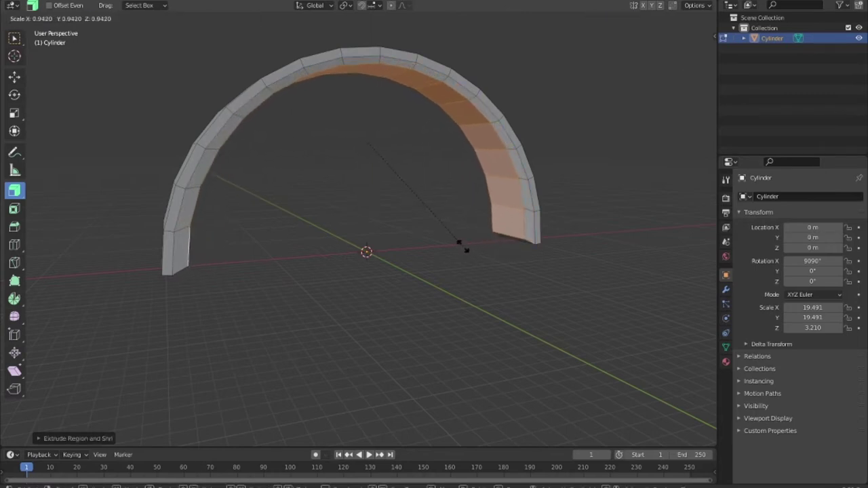
left_click(469, 247)
mouse_move(471, 247)
middle_mouse_down()
mouse_move(355, 240)
mouse_move(371, 253)
middle_mouse_up()
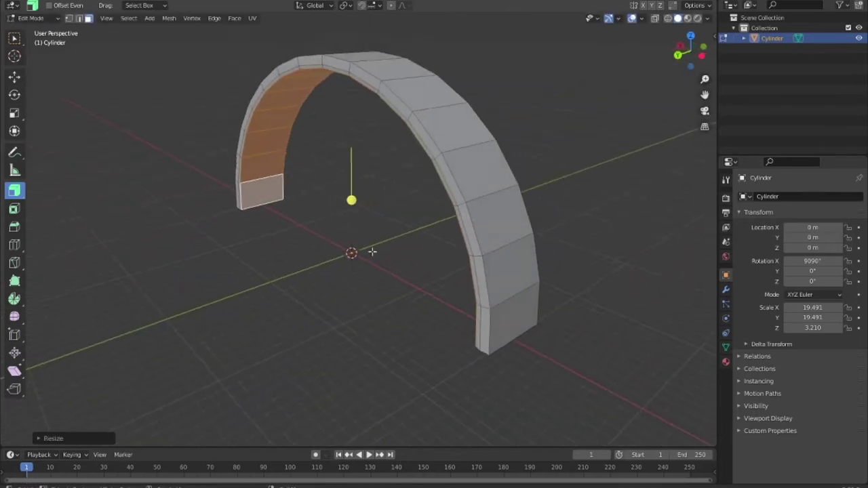
key("s")
key("x")
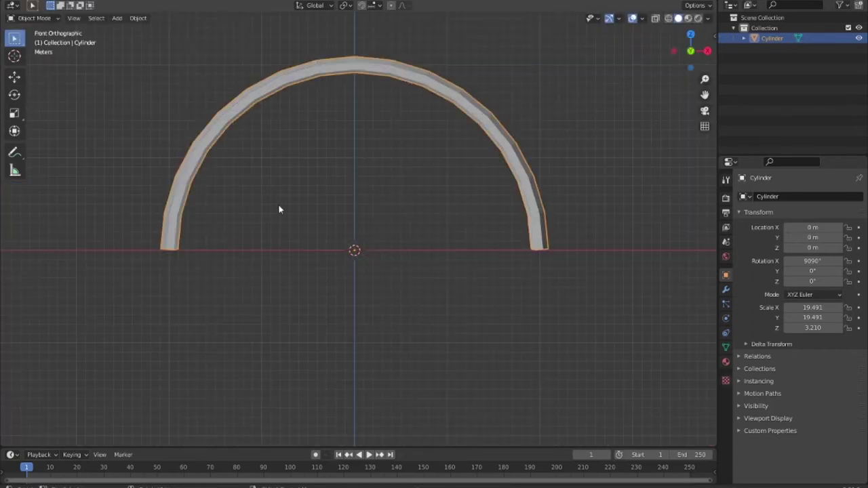
Delete the arch's left-half vertices, using see-through wireframe to catch them all
key("Tab")
left_click_drag(134, 48, 339, 346)
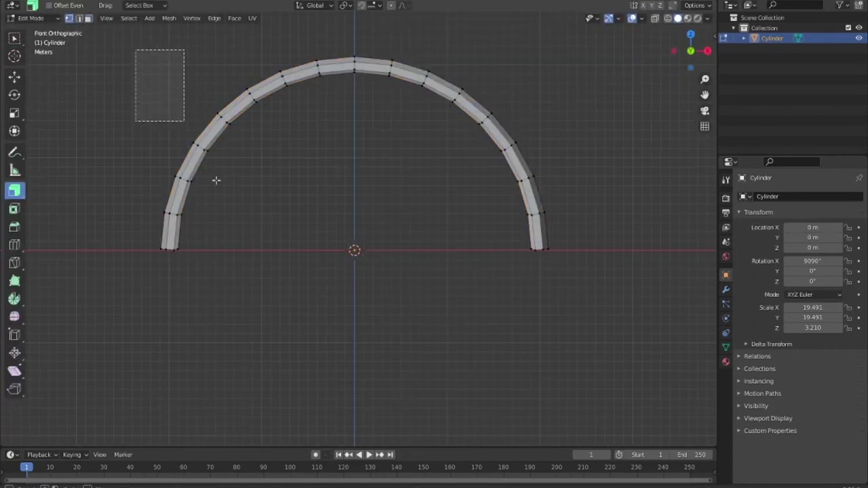
key("x")
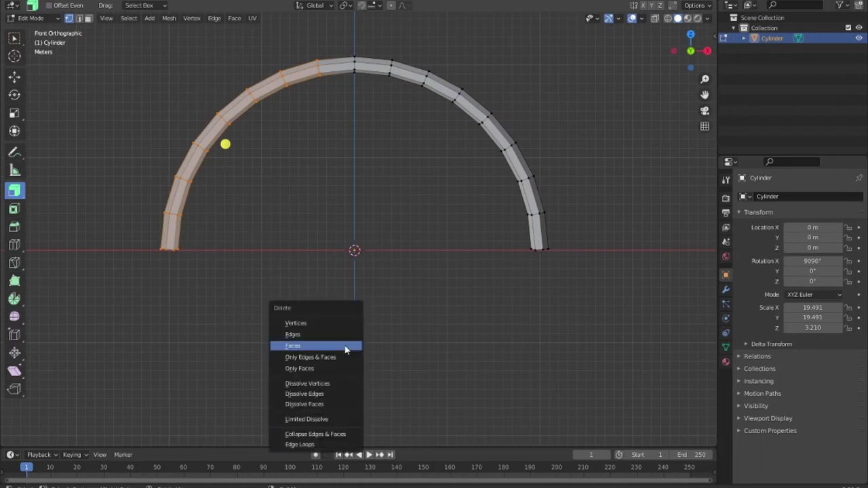
left_click(332, 323)
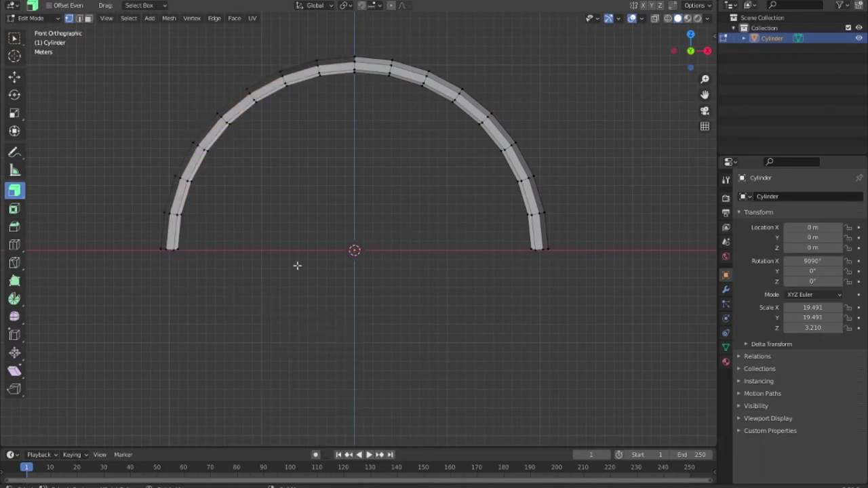
key("shift+z")
left_click_drag(123, 51, 353, 344)
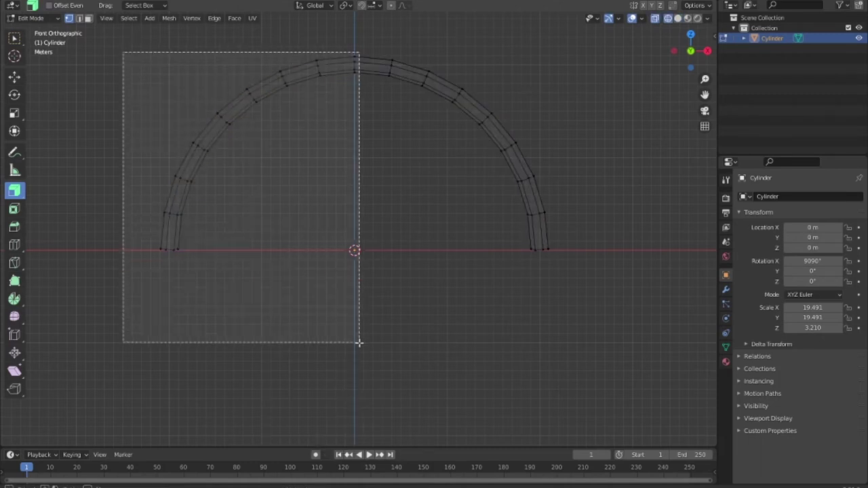
right_click(319, 278)
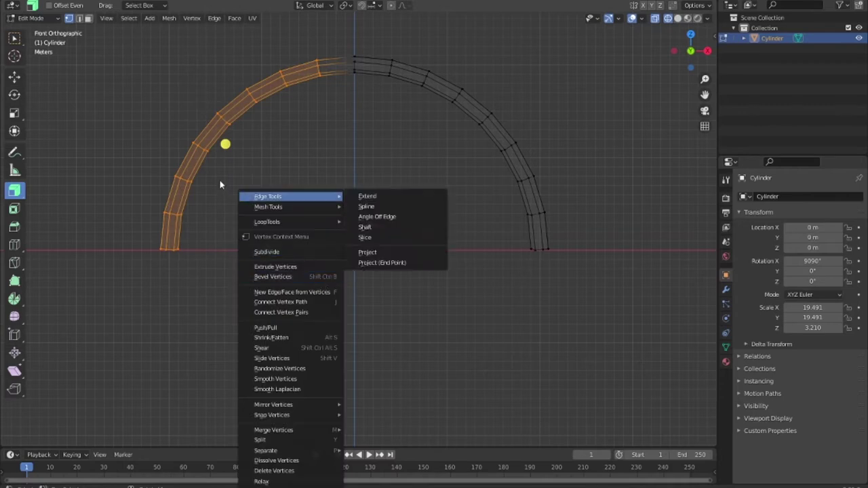
key("Escape")
key("x")
left_click(237, 182)
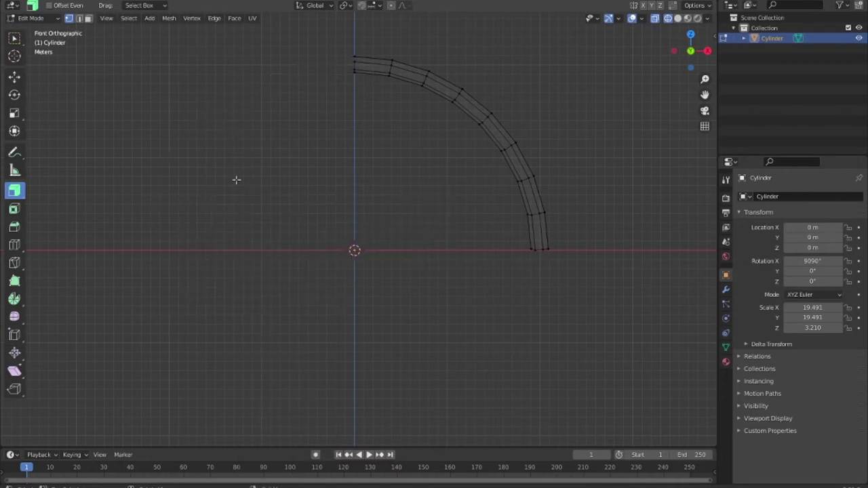
Add a loop cut near the arch's end and scale the new edge loop
key("a")
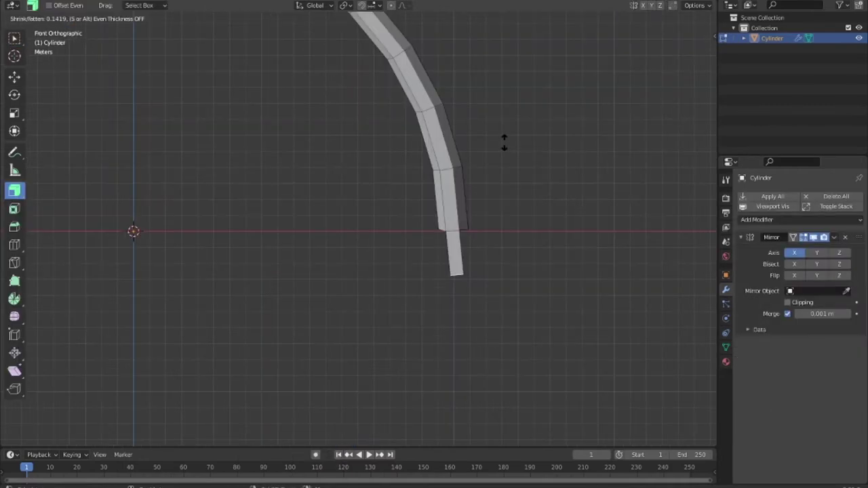
left_click(506, 144)
mouse_move(538, 264)
middle_mouse_down()
mouse_move(438, 250)
mouse_move(481, 253)
middle_mouse_up()
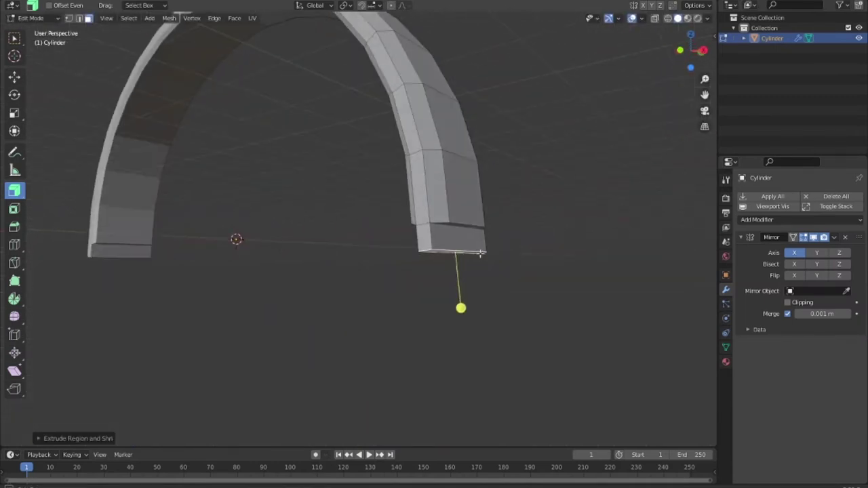
key("ctrl+r")
left_click(430, 230)
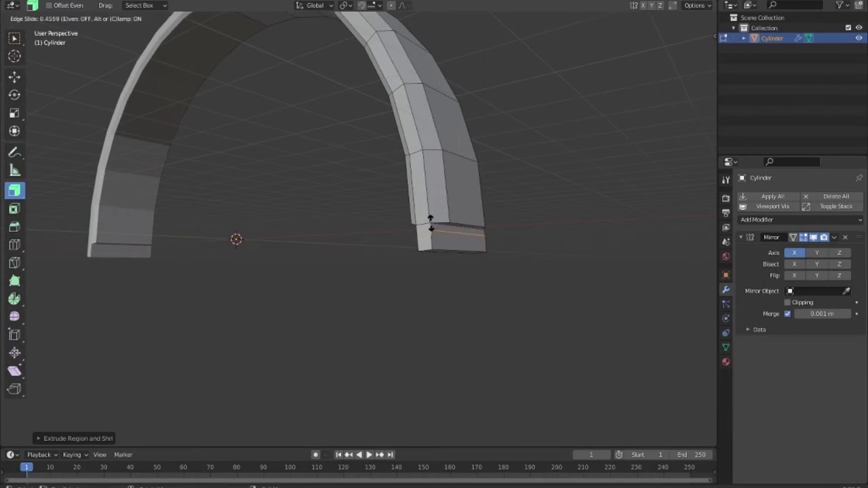
left_click(430, 217)
key("s")
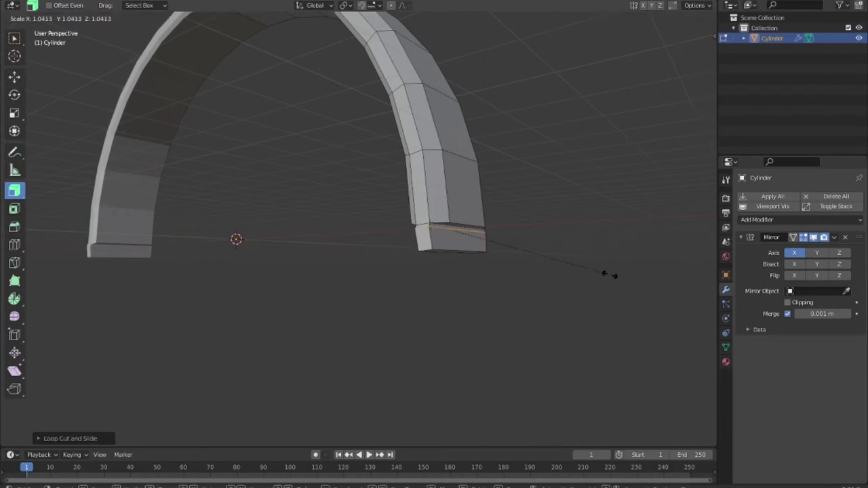
left_click(599, 268)
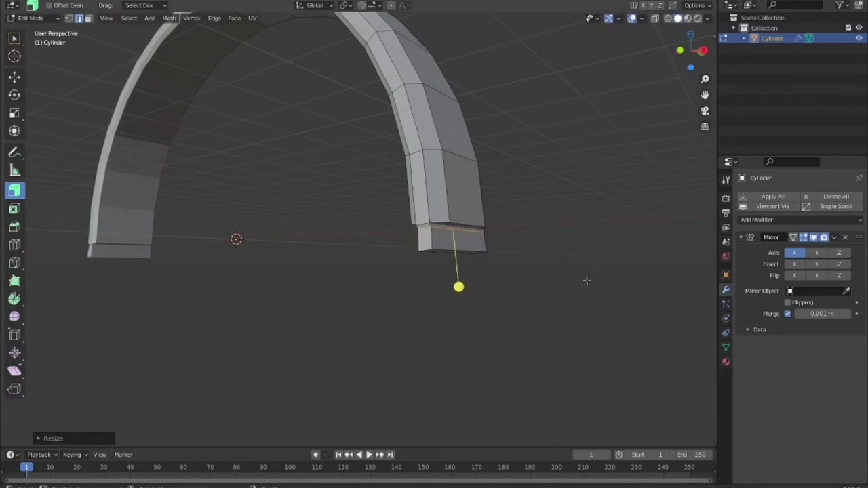
mouse_move(587, 281)
middle_mouse_down()
mouse_move(416, 281)
mouse_move(661, 300)
mouse_move(449, 244)
middle_mouse_up()
key("s")
left_click(586, 281)
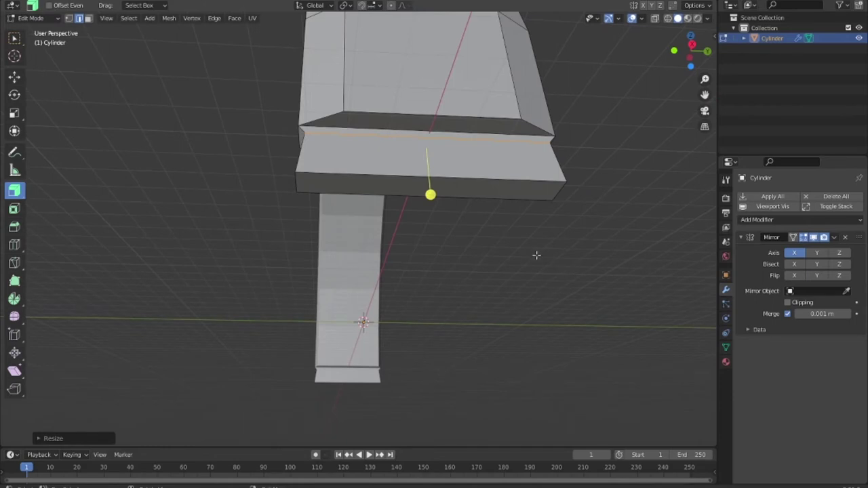
mouse_move(536, 256)
middle_mouse_down()
mouse_move(597, 291)
mouse_move(495, 242)
middle_mouse_up()
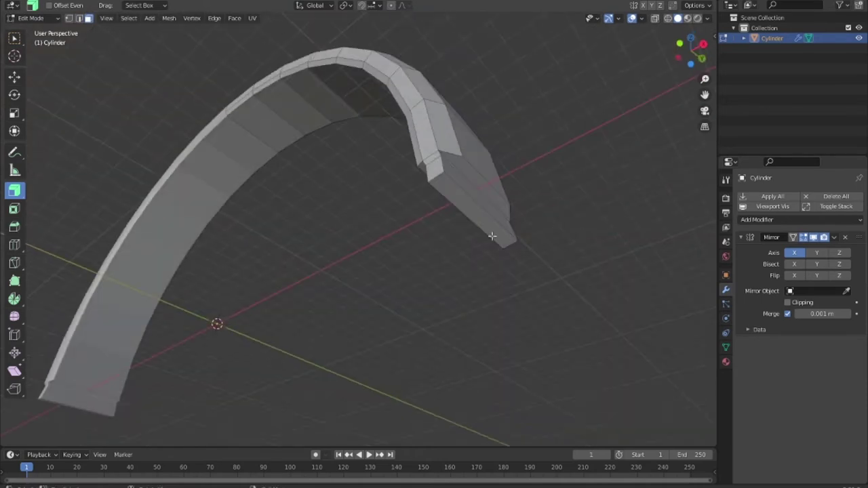
In front view, rotate the headband's end segment and extend it downward, then check it from the side
key("KP_1")
key("r")
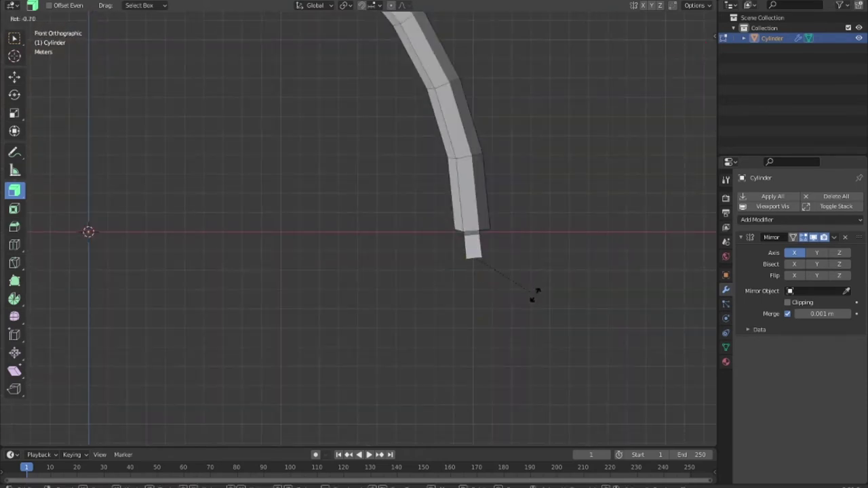
left_click(533, 294)
key("g")
scroll(562, 305, "down", 5)
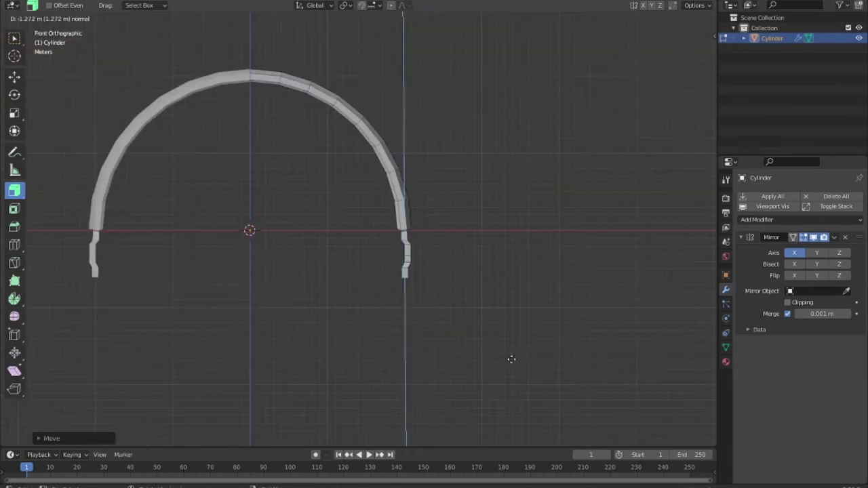
left_click(512, 359)
mouse_move(512, 359)
middle_mouse_down()
mouse_move(467, 310)
mouse_move(503, 312)
mouse_move(457, 291)
middle_mouse_up()
key("KP_3")
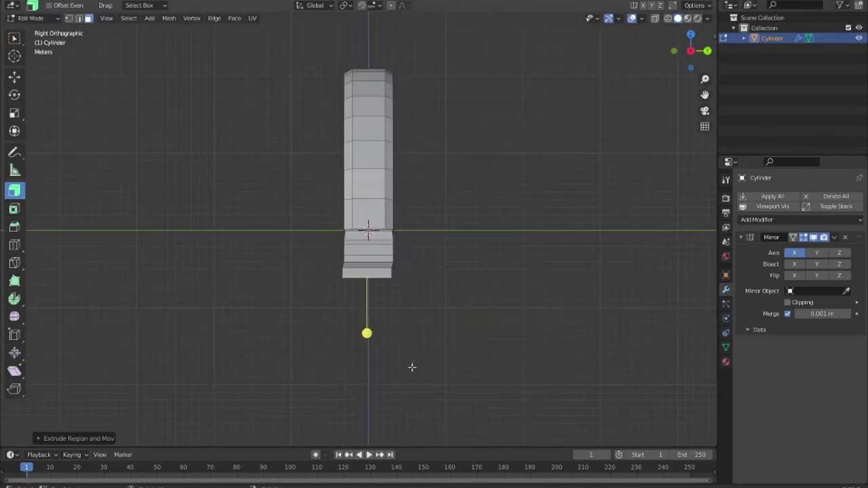
Add a new cylinder, enlarge it and rotate it 90° on X
key("Tab")
key("shift+a")
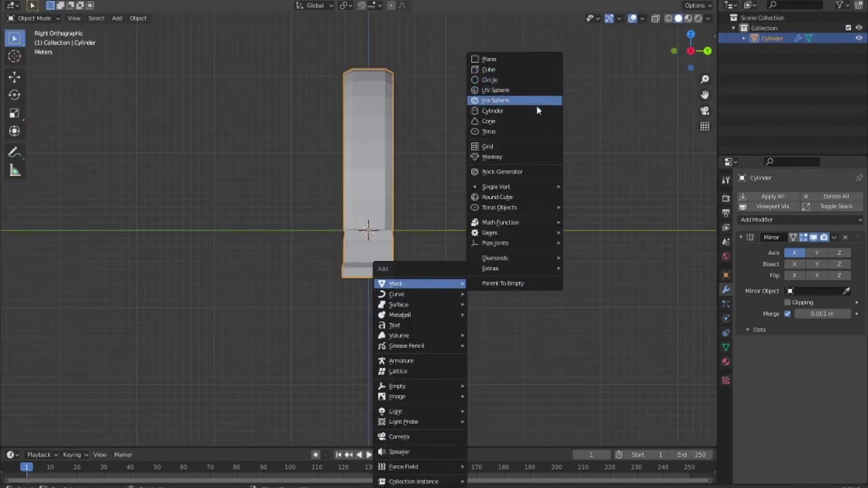
left_click(526, 109)
key("s")
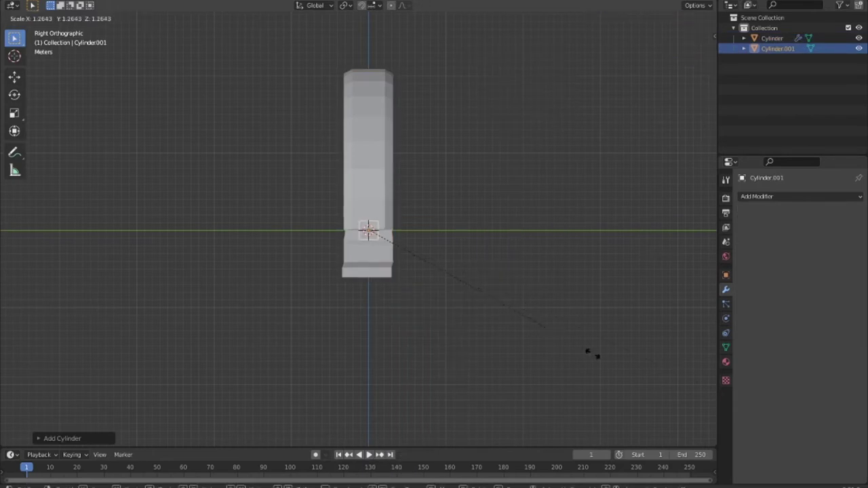
left_click(457, 394)
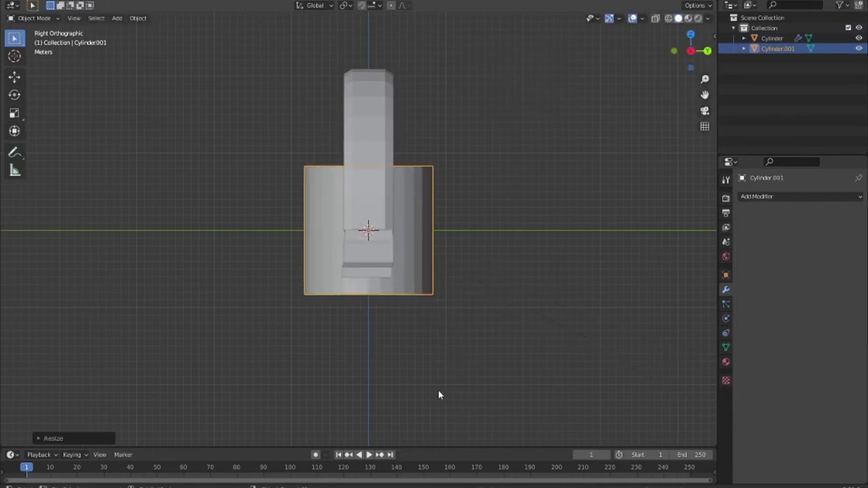
type("rx90")
key("Return")
Move the cylinder down on Z and squash it along X into a thin disc
key("g")
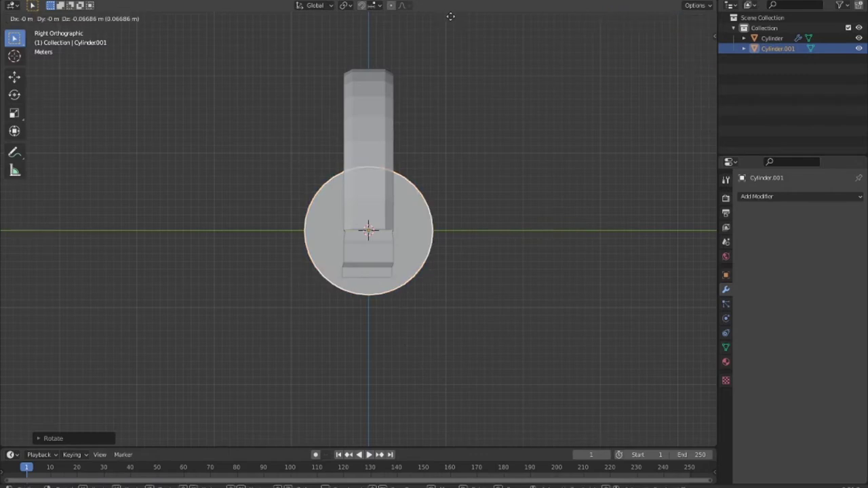
key("z")
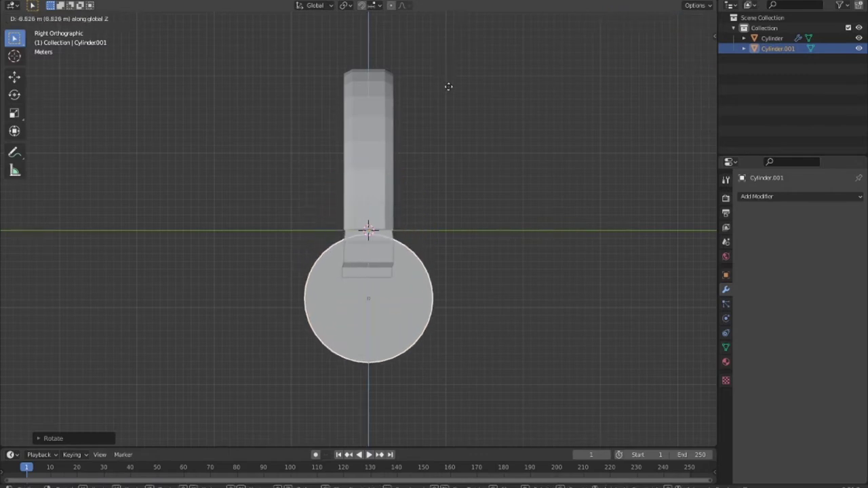
left_click(452, 87)
middle_click_drag(468, 200, 594, 220)
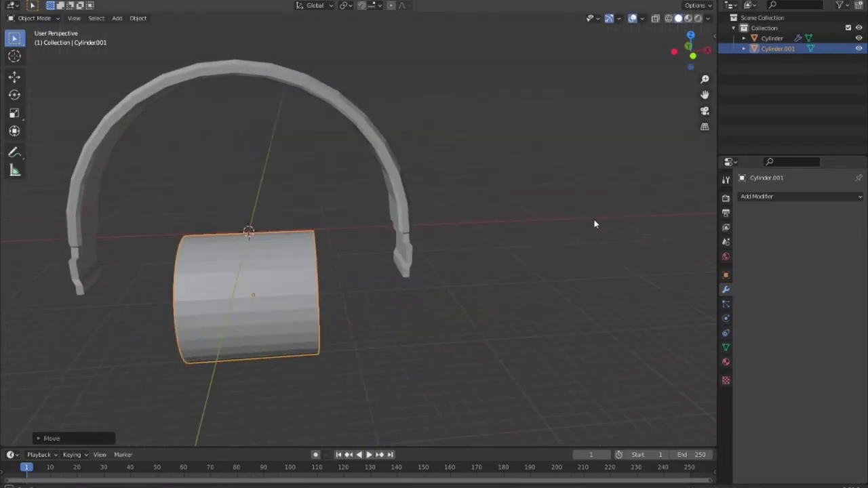
key("s")
key("x")
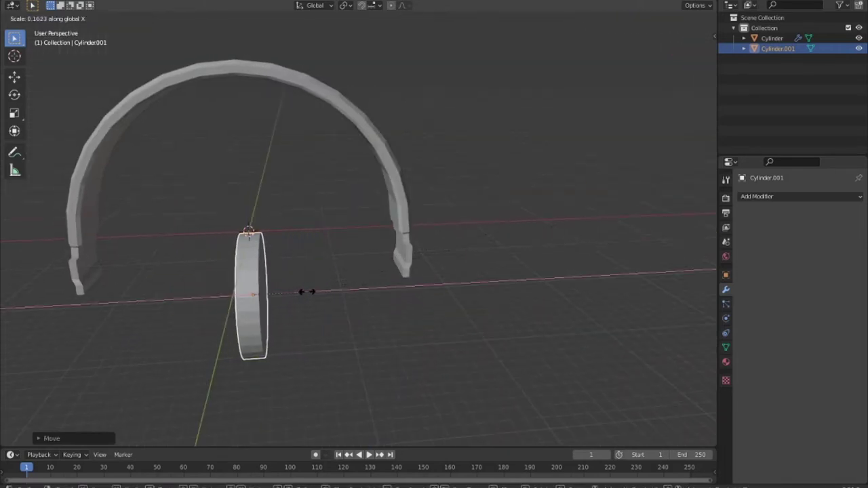
left_click(281, 292)
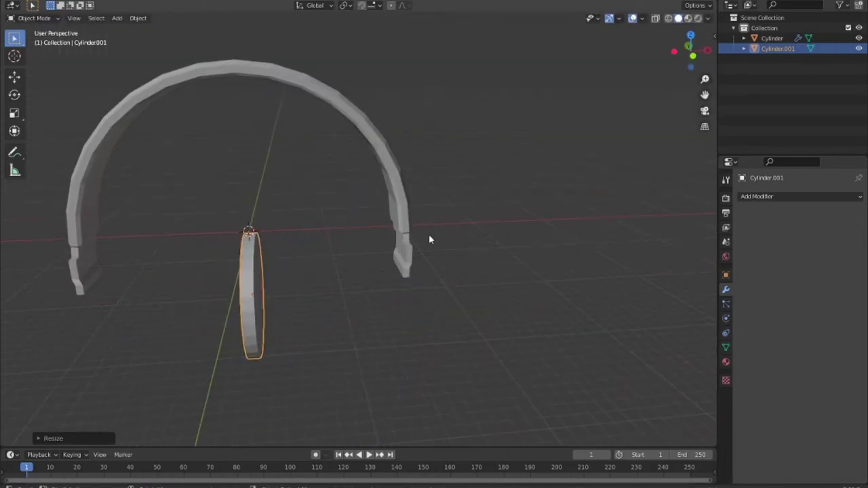
Position the disc on X and Z so it hangs beneath the right headband end
key("KP_1")
key("h")
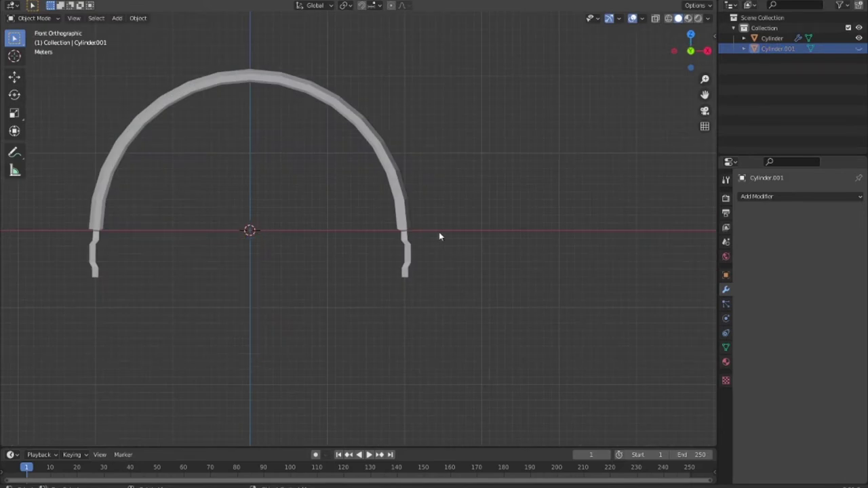
left_click(859, 49)
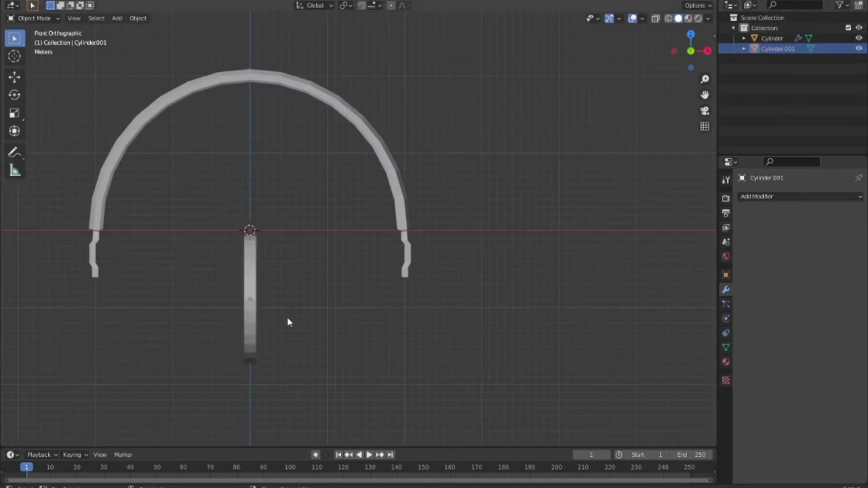
left_click(252, 278)
key("g")
key("x")
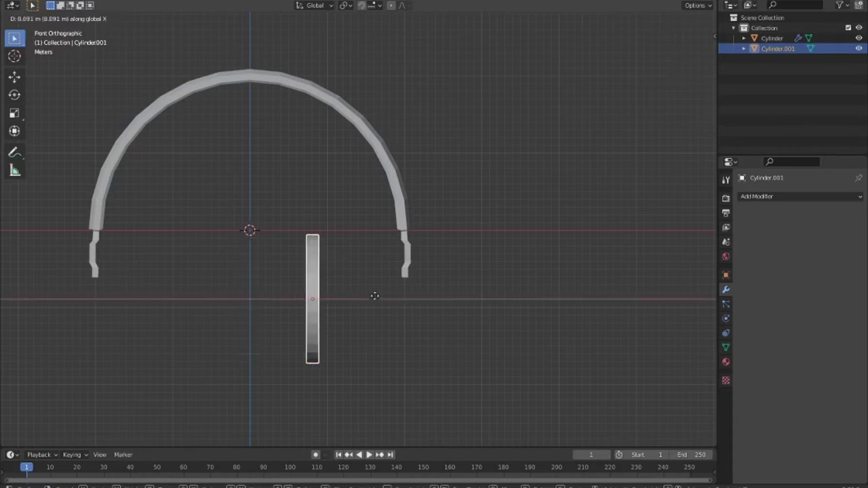
left_click(457, 301)
key("g")
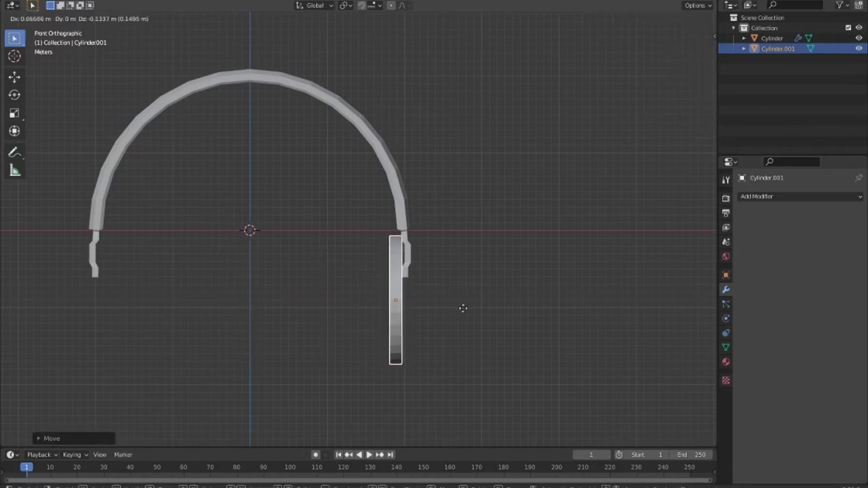
key("z")
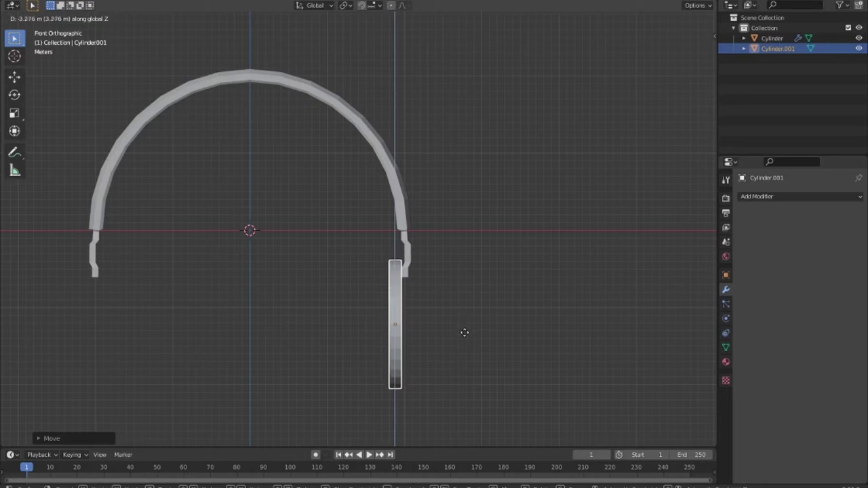
left_click(465, 333)
mouse_move(465, 333)
middle_mouse_down()
mouse_move(195, 331)
mouse_move(282, 342)
mouse_move(475, 340)
mouse_move(382, 330)
mouse_move(397, 259)
mouse_move(489, 324)
middle_mouse_up()
Enter Edit Mode on the disc, trying and cancelling an extrude, scale and X move
key("Tab")
key("e")
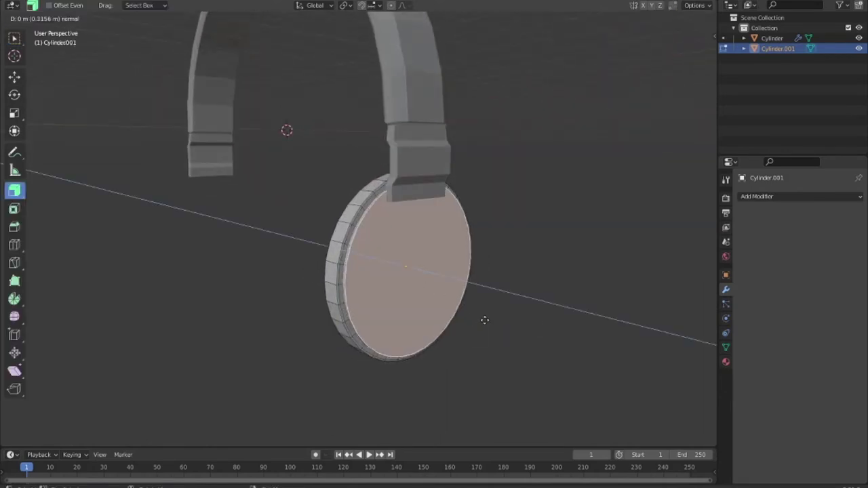
right_click(486, 320)
key("s")
right_click(488, 320)
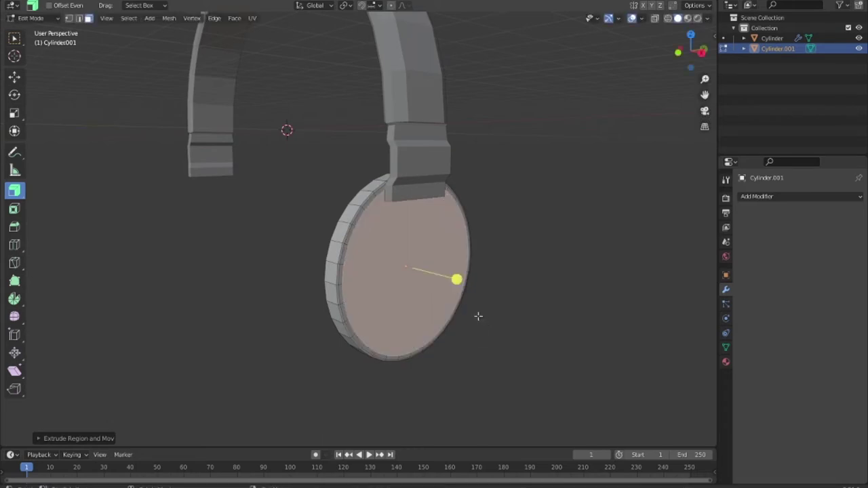
key("g")
key("x")
right_click(484, 318)
middle_click_drag(487, 320, 512, 340)
Extrude the disc's flat face, shrink it inward and shift it along X
left_click(428, 289)
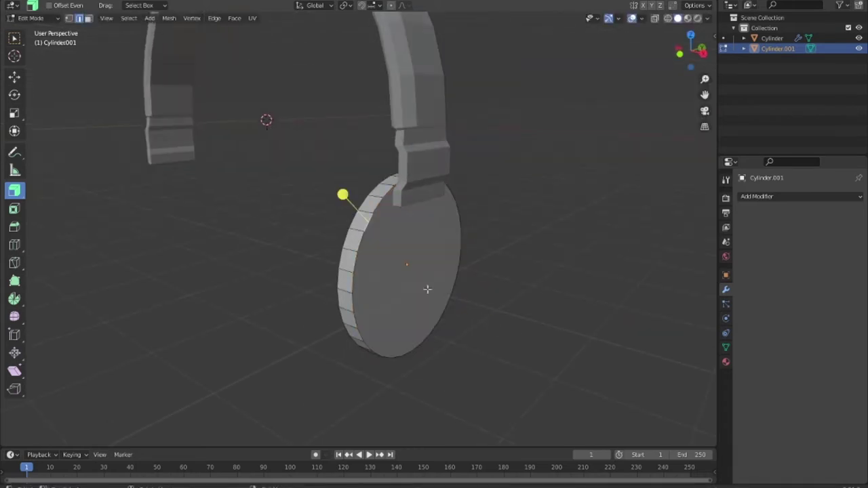
key("3")
left_click(451, 292)
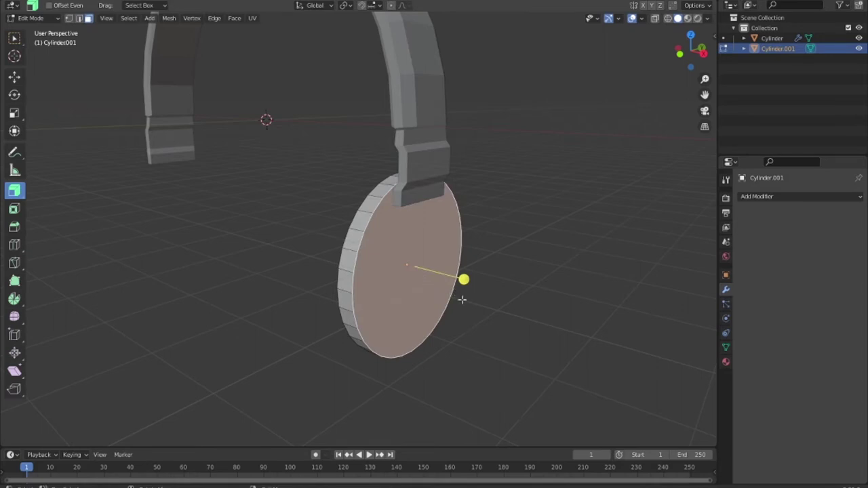
left_click_drag(464, 280, 468, 279)
key("s")
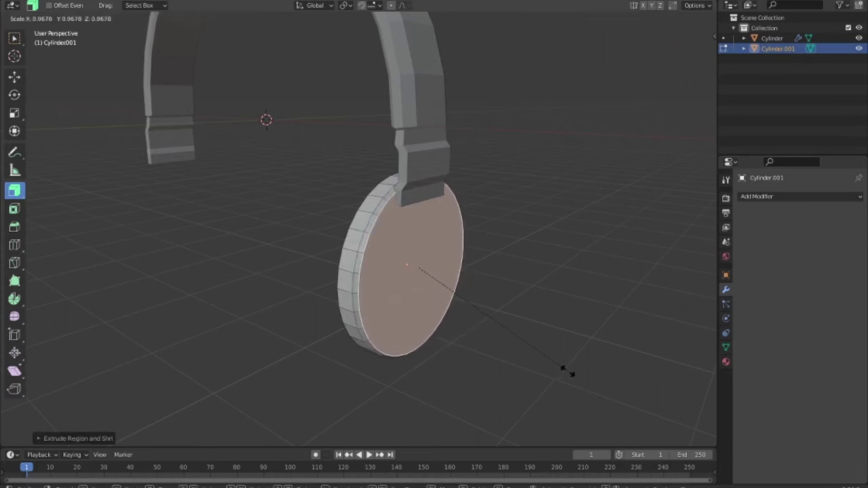
left_click(569, 371)
mouse_move(569, 371)
middle_mouse_down()
mouse_move(576, 370)
mouse_move(363, 262)
middle_mouse_up()
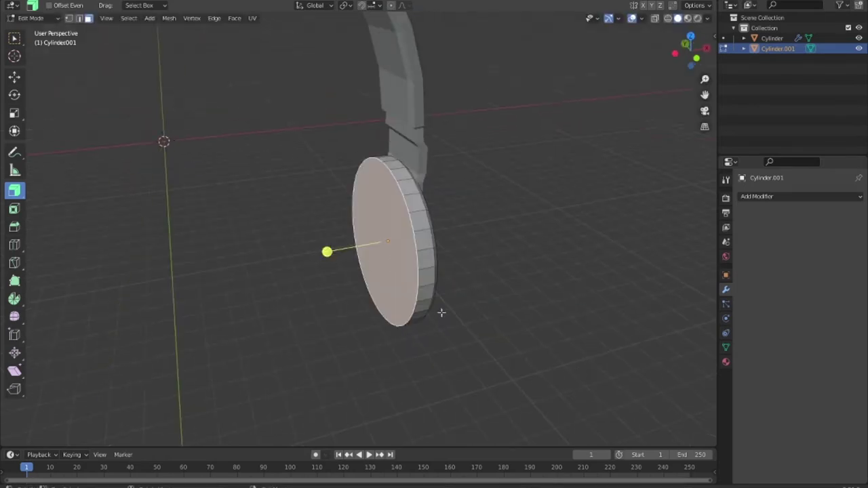
key("g")
key("x")
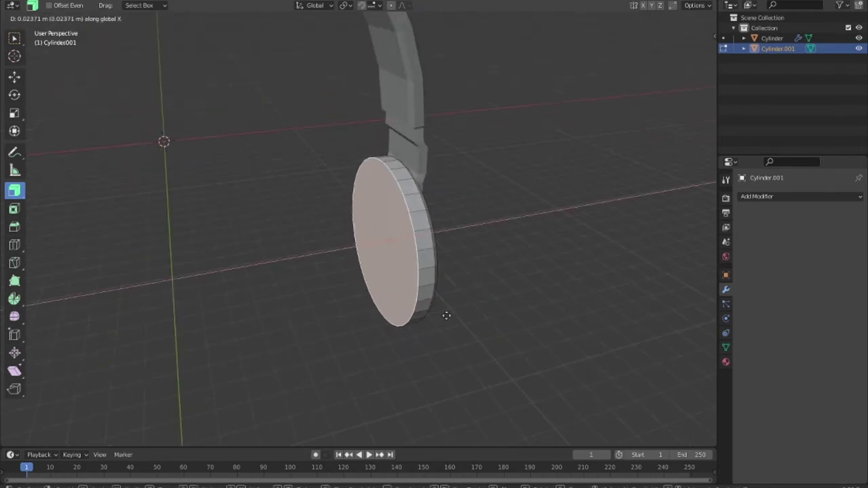
left_click(461, 319)
Extrude the disc face once more and enlarge it to form the cushion step
key("e")
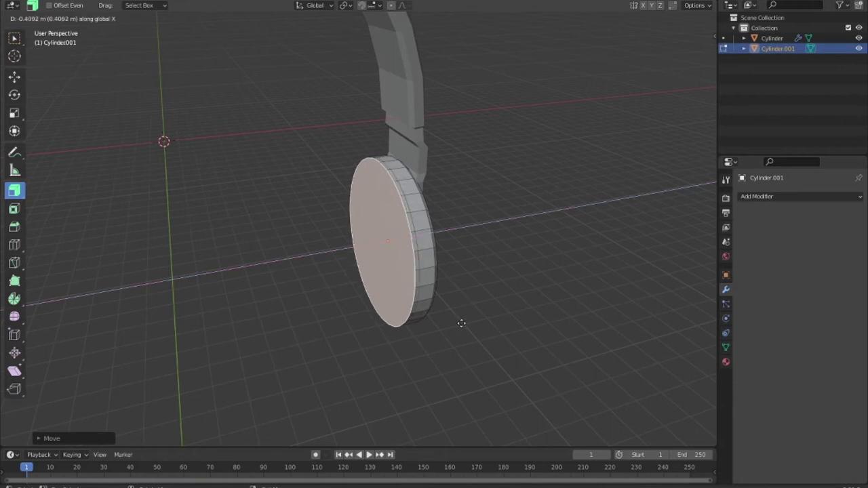
left_click(463, 323)
key("s")
left_click(475, 330)
mouse_move(475, 330)
middle_mouse_down()
mouse_move(430, 318)
mouse_move(506, 336)
mouse_move(438, 322)
mouse_move(465, 291)
mouse_move(288, 303)
mouse_move(459, 326)
mouse_move(469, 316)
mouse_move(633, 325)
middle_mouse_up()
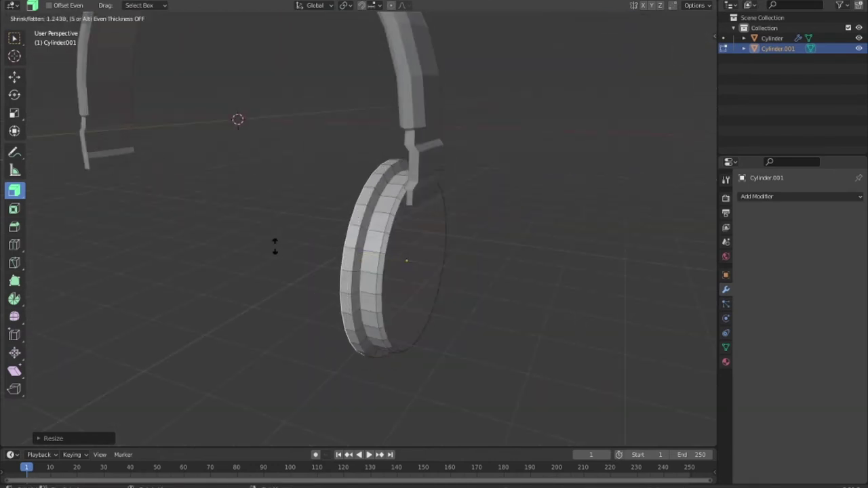
Resize the ear cup's outer face and move it further out along Z
left_click(213, 241)
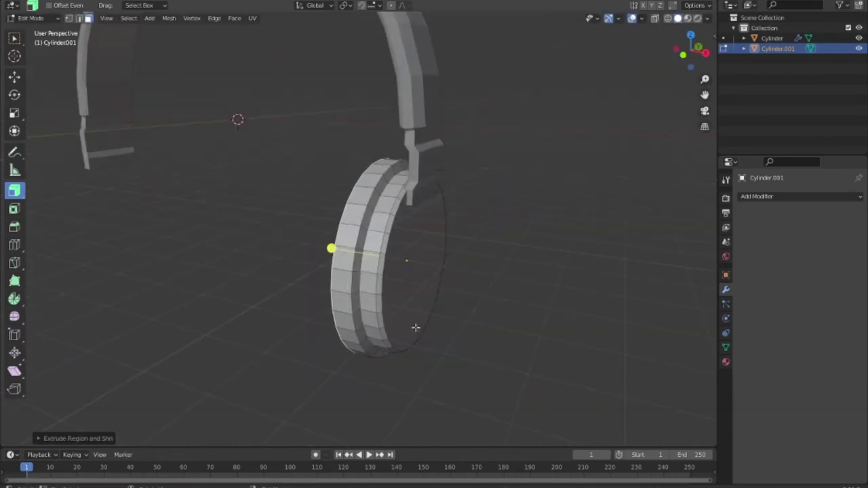
middle_click_drag(413, 326, 528, 348)
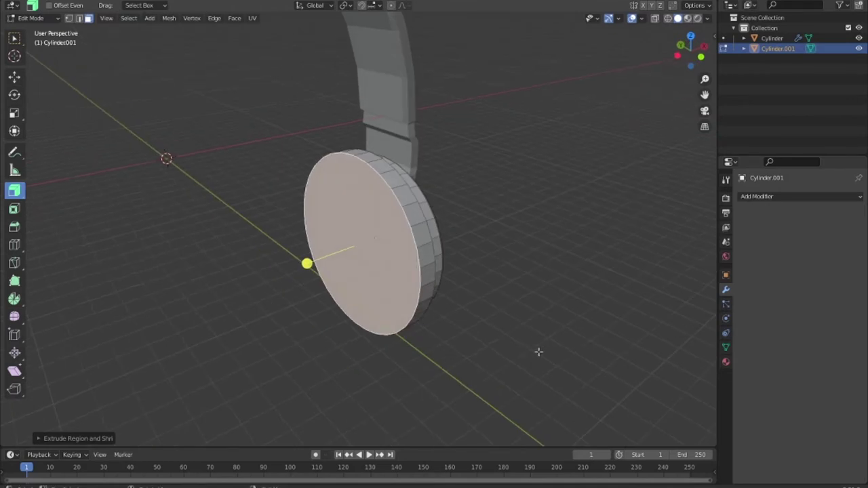
key("s")
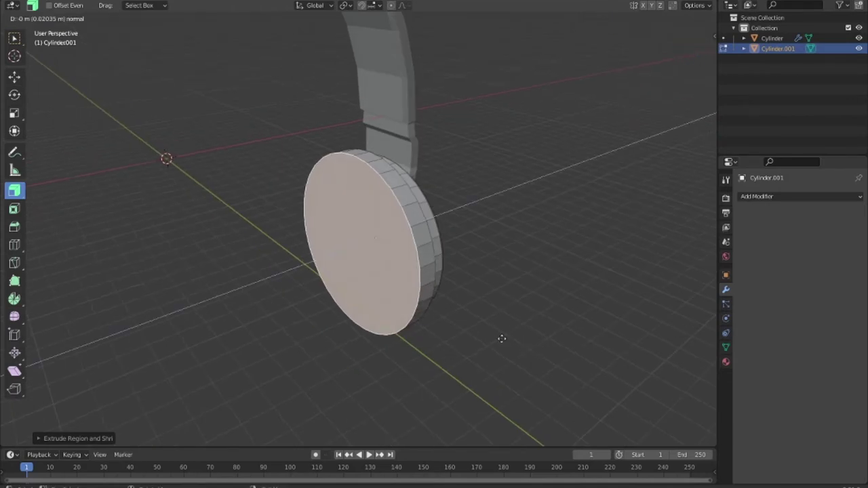
left_click(515, 348)
key("g")
key("z")
key("z")
left_click(521, 349)
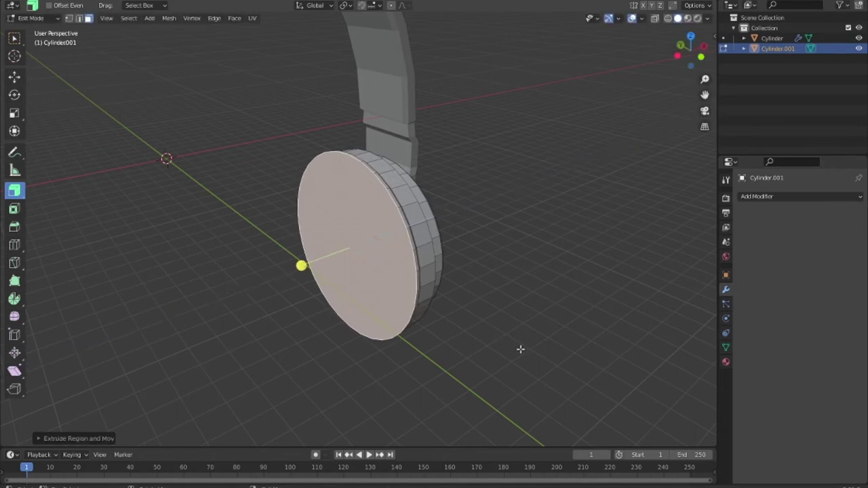
mouse_move(529, 350)
middle_mouse_down()
mouse_move(435, 344)
mouse_move(449, 337)
mouse_move(483, 356)
middle_mouse_up()
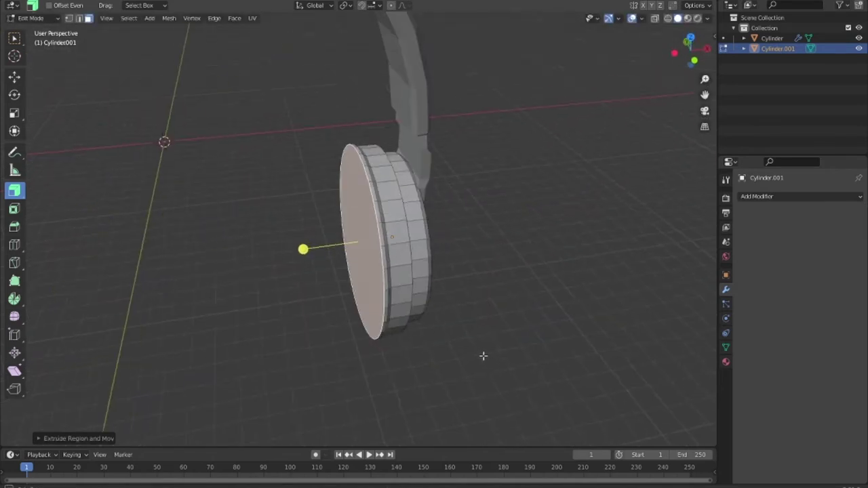
Extrude the outer face along its normal and shrink it slightly into another raised step
key("e")
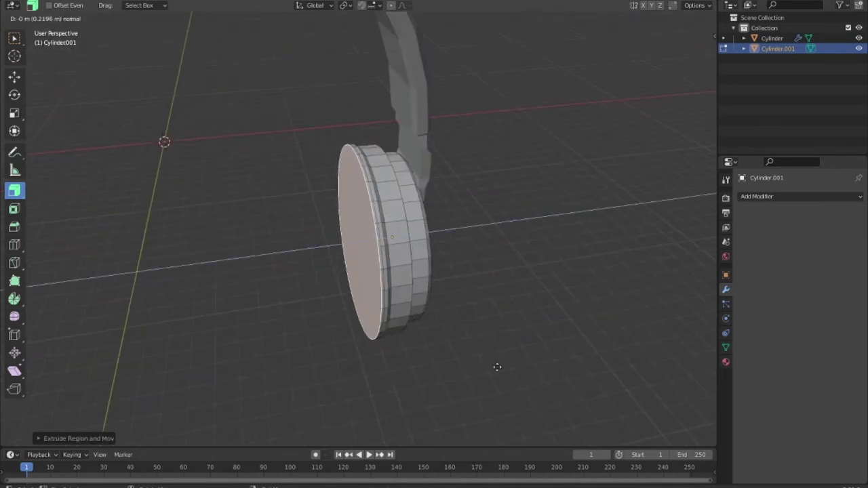
left_click(493, 370)
key("s")
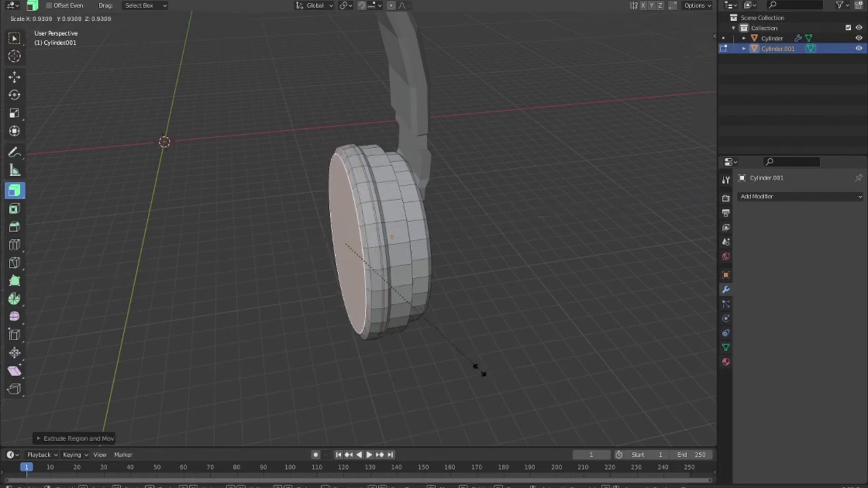
key("x")
key("x")
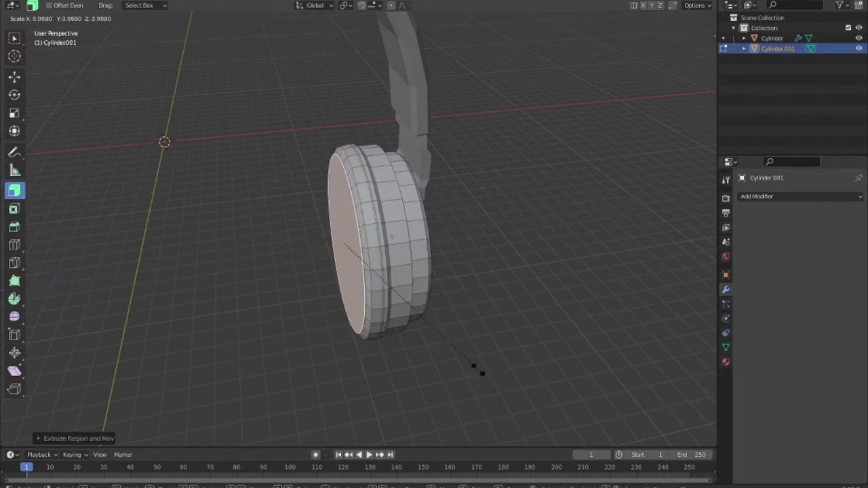
left_click(471, 369)
mouse_move(471, 254)
middle_mouse_down()
mouse_move(230, 237)
mouse_move(196, 217)
mouse_move(173, 238)
mouse_move(188, 232)
mouse_move(401, 331)
mouse_move(448, 316)
middle_mouse_up()
Add a torus at the ear cup disc centre, rotated 90° on Y and enlarged to ring the cup
key("Tab")
key("KP_3")
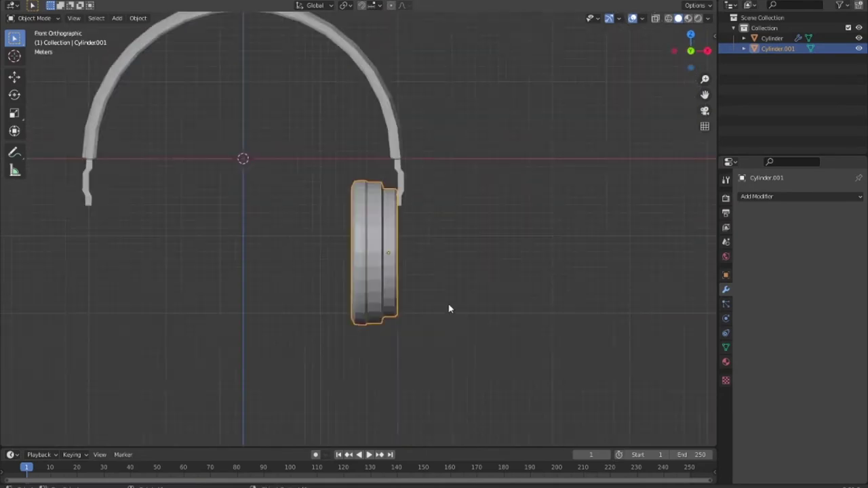
right_click(375, 251, "shift")
key("shift+a")
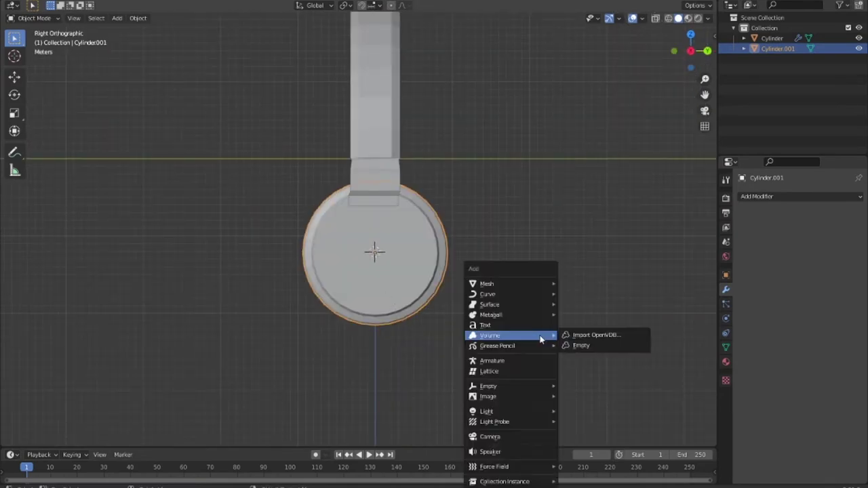
left_click(591, 131)
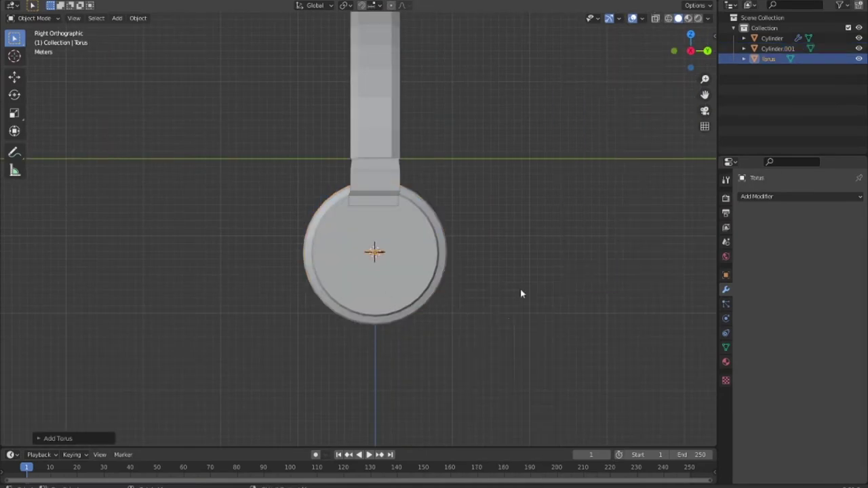
type("ry90")
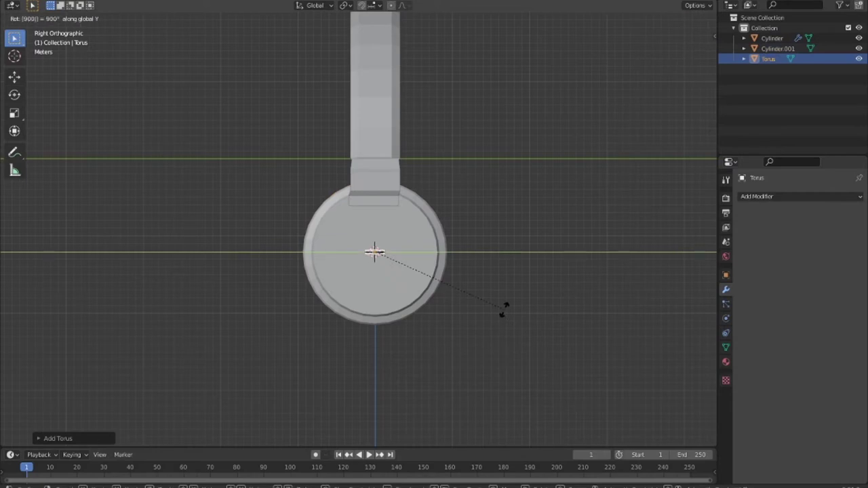
key("Return")
key("s")
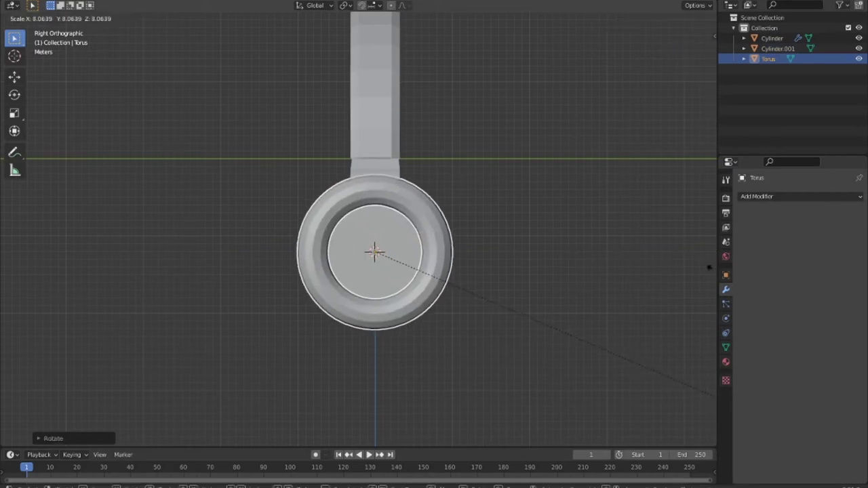
key("Return")
In front view, slide the torus along X onto the ear cup face and resize it to fit
mouse_move(126, 291)
middle_mouse_down()
mouse_move(541, 294)
mouse_move(548, 304)
middle_mouse_up()
key("KP_1")
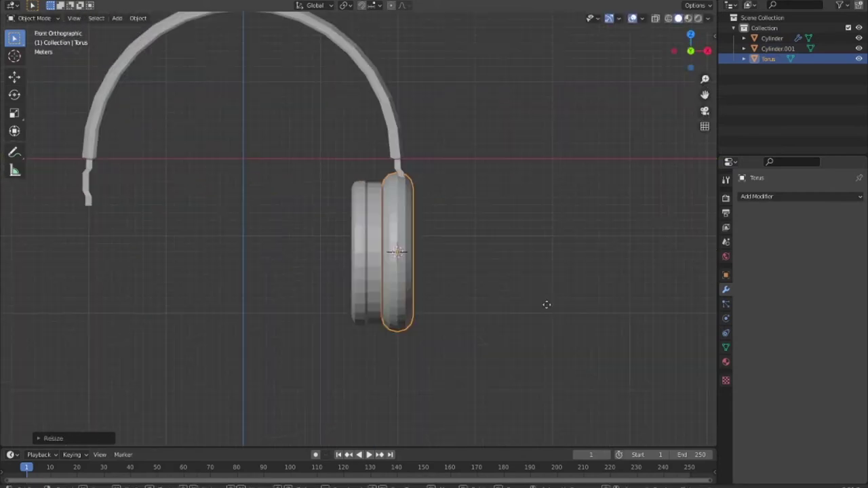
key("g")
key("x")
key("Return")
key("s")
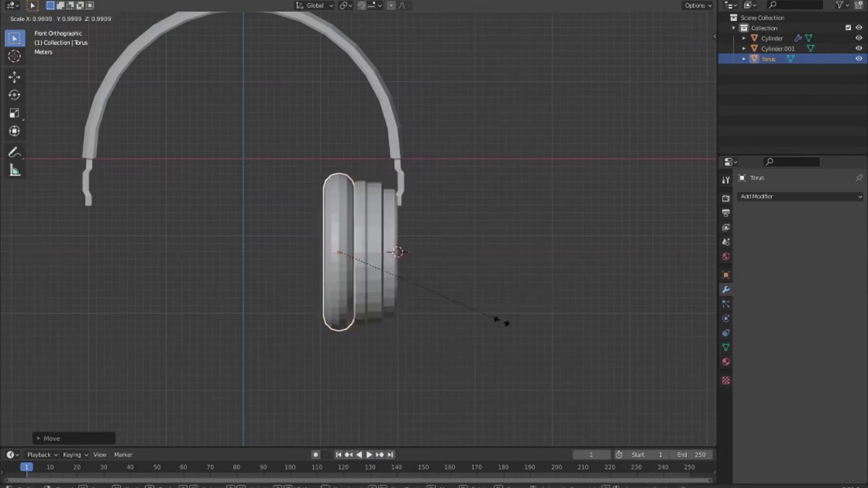
key("Return")
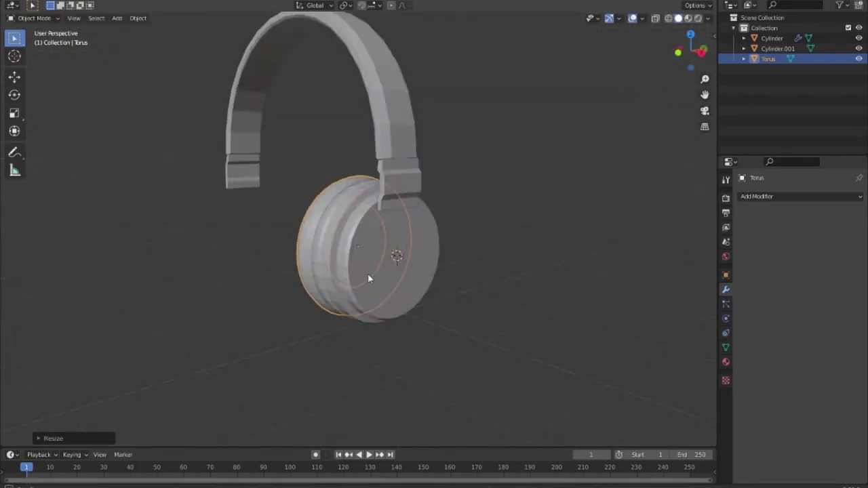
Nudge the cushion further along X to seat it against the ear cup
mouse_move(494, 316)
middle_mouse_down()
mouse_move(227, 287)
mouse_move(248, 285)
middle_mouse_up()
key("KP_1")
key("g")
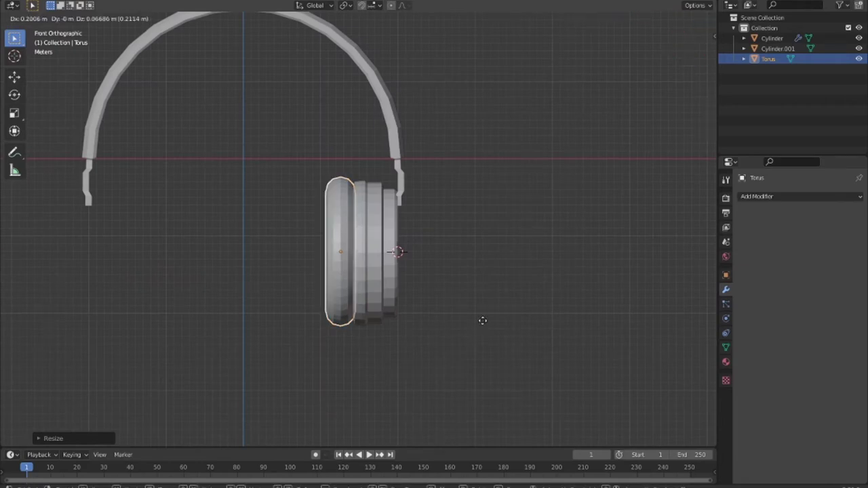
key("x")
left_click(489, 321)
mouse_move(490, 320)
middle_mouse_down()
mouse_move(194, 333)
mouse_move(85, 322)
mouse_move(476, 333)
mouse_move(455, 280)
mouse_move(492, 330)
middle_mouse_up()
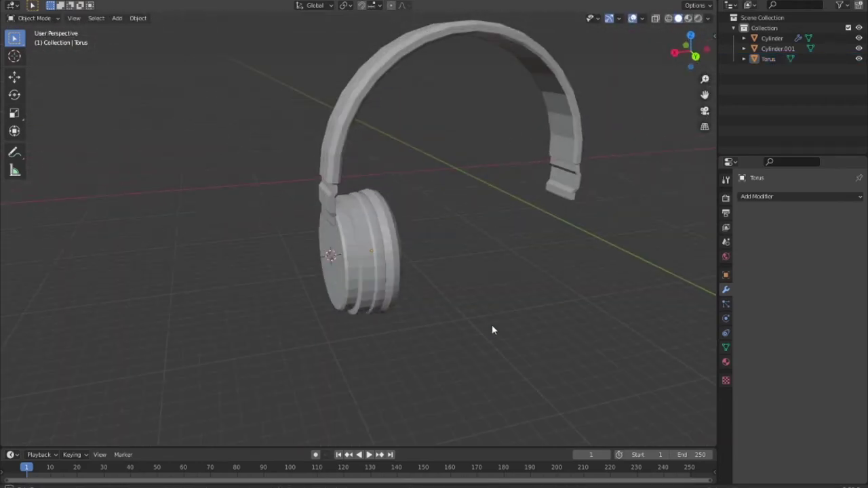
Select the torus cushion and return to the front view
scroll(422, 287, "up", 5)
mouse_move(422, 286)
middle_mouse_down()
mouse_move(320, 265)
mouse_move(479, 285)
mouse_move(531, 331)
mouse_move(496, 306)
mouse_move(532, 327)
mouse_move(423, 285)
middle_mouse_up()
left_click(478, 285)
left_click(532, 327)
left_click(423, 285)
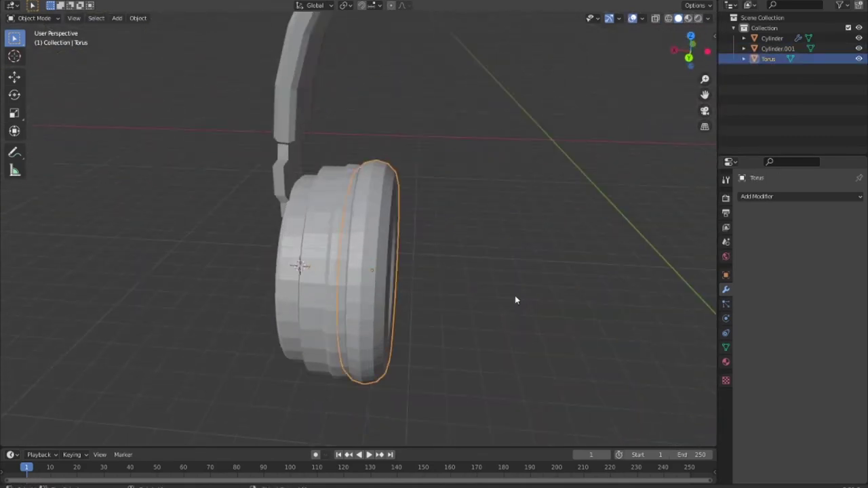
key("KP_1")
key("KP_3")
key("KP_1")
Duplicate the cushion in place, move the copy just inside it, shrink it, and select Torus.001
key("shift+d")
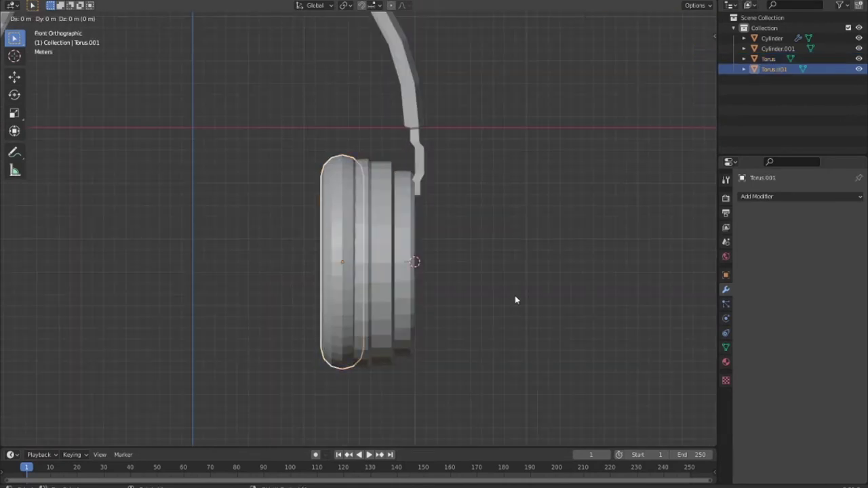
right_click(515, 296)
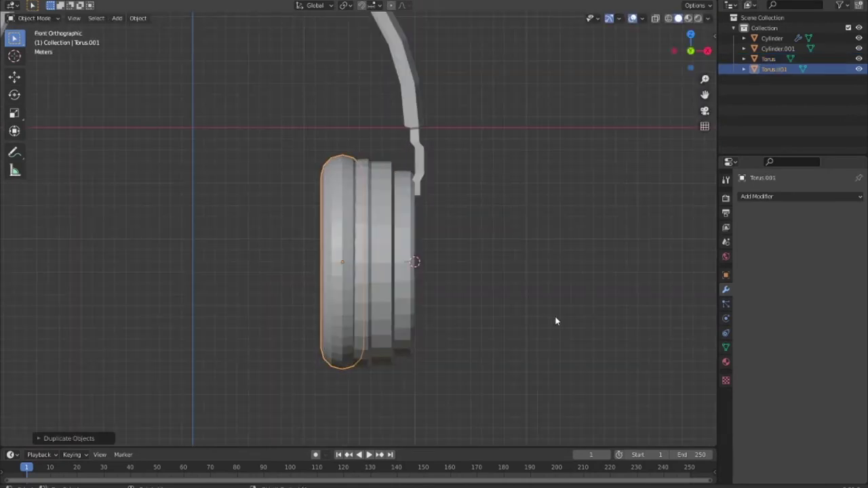
key("g")
left_click(569, 314)
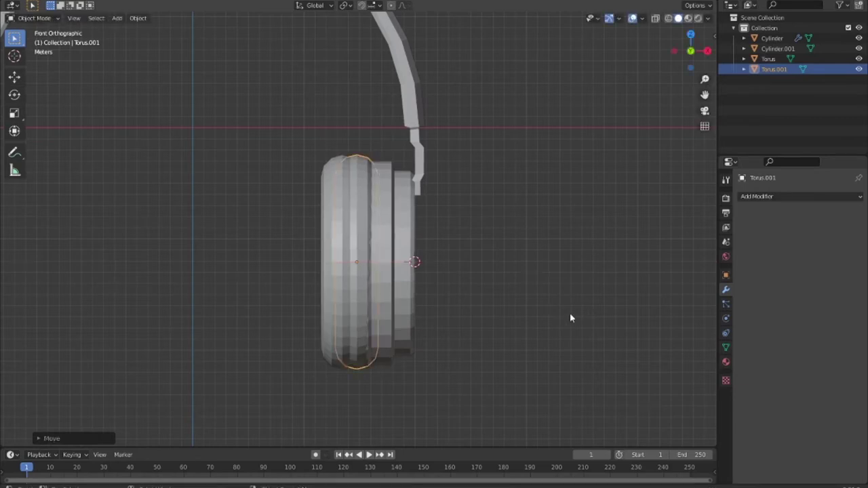
key("s")
left_click(415, 287)
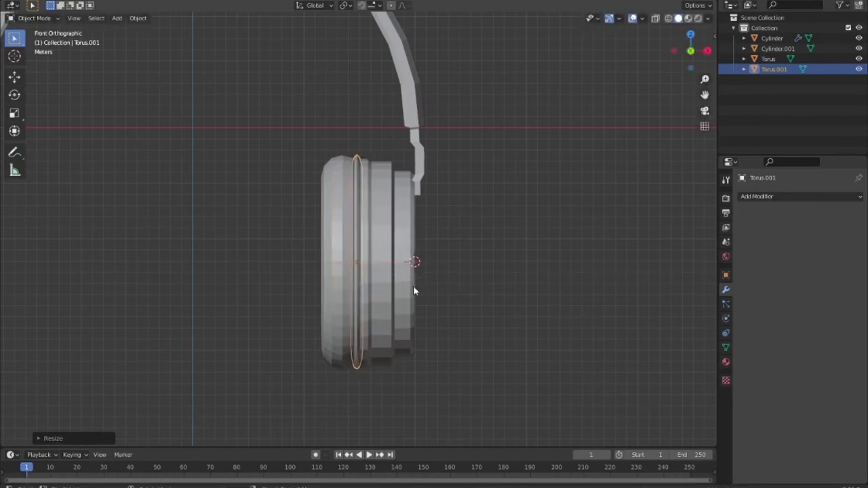
mouse_move(414, 287)
middle_mouse_down()
mouse_move(530, 351)
mouse_move(393, 287)
mouse_move(445, 211)
mouse_move(590, 300)
mouse_move(367, 257)
mouse_move(353, 232)
mouse_move(363, 252)
mouse_move(279, 196)
mouse_move(265, 205)
mouse_move(376, 228)
middle_mouse_up()
left_click(530, 351)
left_click(367, 256)
scroll(265, 206, "down", 2)
Confirm the headband end extrusion and dissolve the unwanted extruded face with Ctrl+X
left_click(474, 278)
mouse_move(475, 278)
middle_mouse_down()
mouse_move(500, 296)
mouse_move(571, 291)
mouse_move(456, 290)
mouse_move(430, 281)
middle_mouse_up()
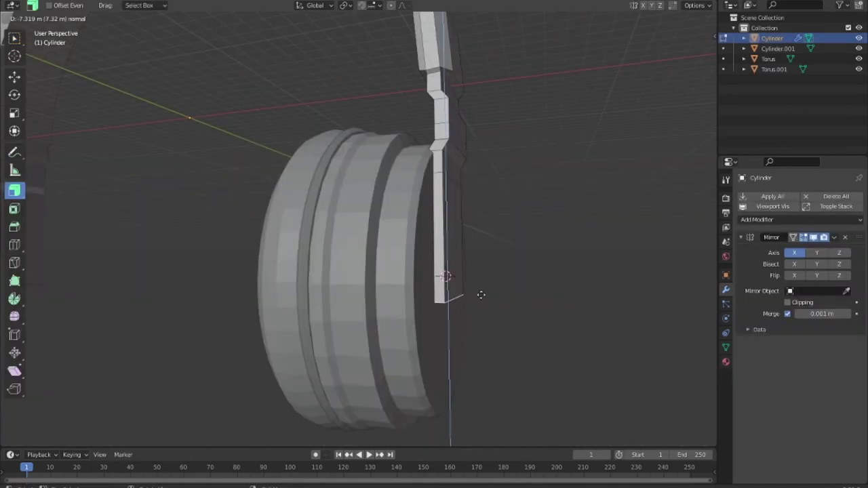
left_click(479, 398)
mouse_move(480, 398)
middle_mouse_down()
mouse_move(301, 262)
mouse_move(272, 208)
mouse_move(369, 310)
mouse_move(430, 249)
mouse_move(477, 325)
mouse_move(472, 303)
mouse_move(447, 365)
middle_mouse_up()
key("ctrl+x")
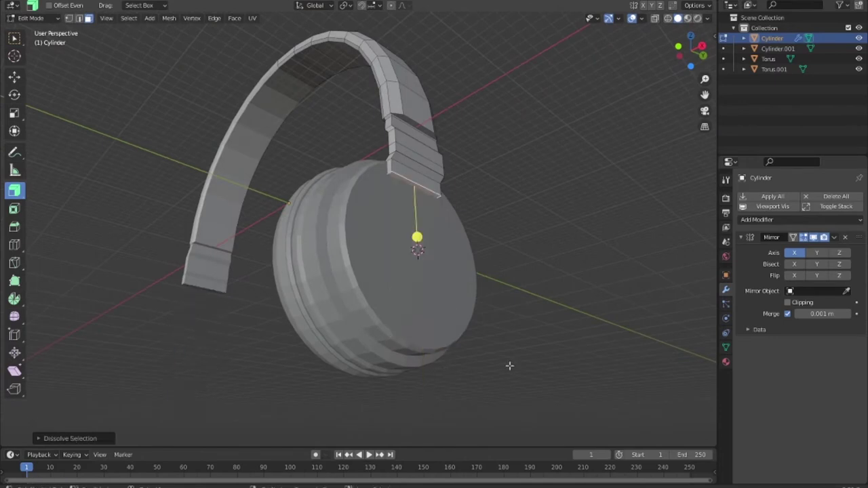
key("KP_3")
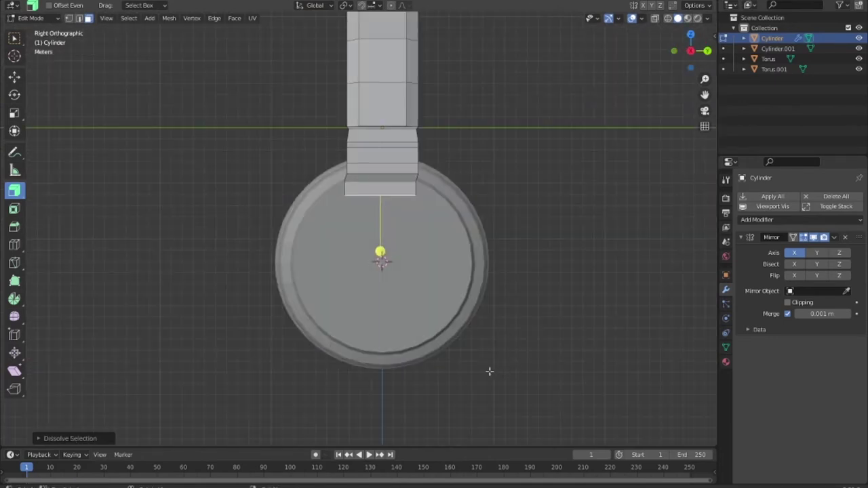
In side view, extrude the headband end down across the disc, undoing a stray loop cut
key("e")
left_click(519, 96)
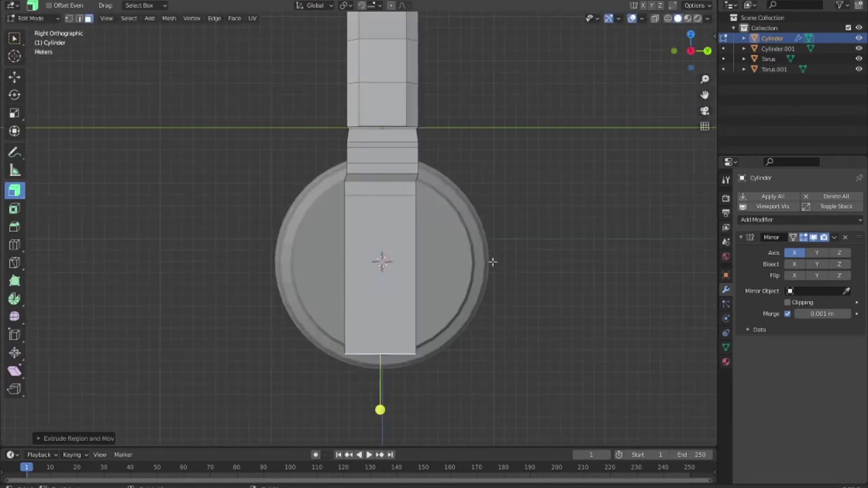
scroll(468, 319, "up", 4)
key("Tab")
scroll(490, 239, "down", 3)
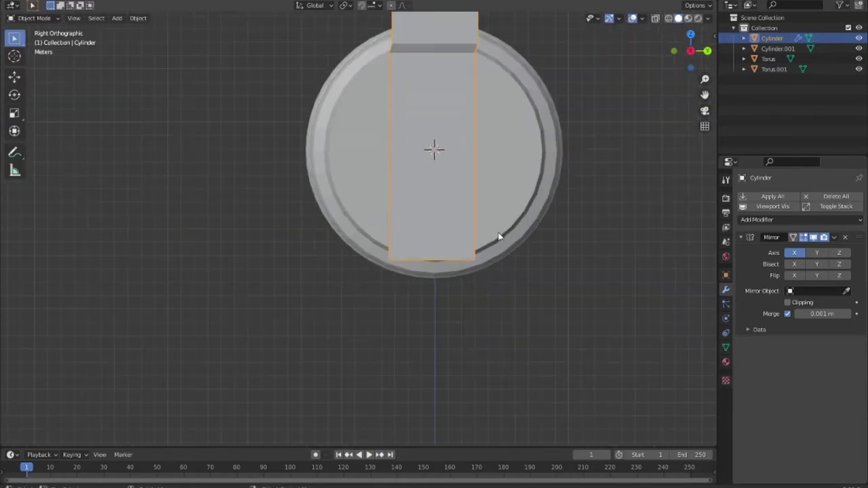
key("Tab")
left_click(437, 257)
scroll(444, 292, "up", 3)
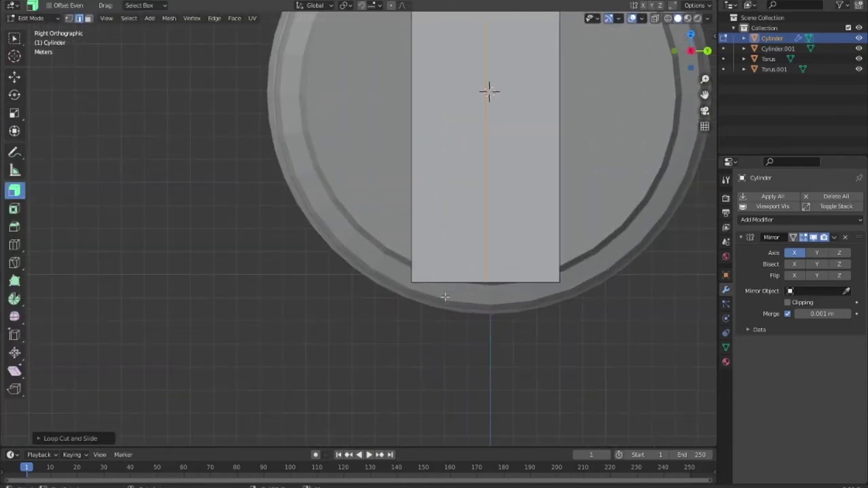
key("shift+z")
key("ctrl+z")
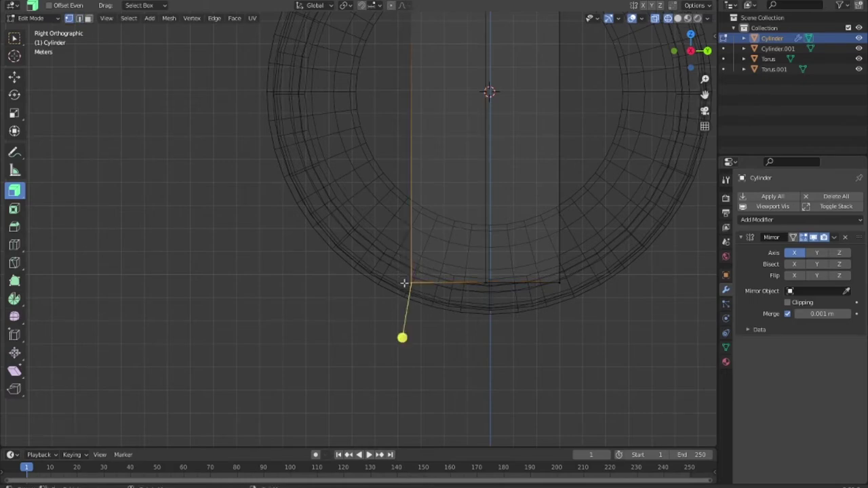
Extrude both side edges of the strip along Z, then return to Object Mode with solid shading
key("e")
key("z")
left_click(455, 338)
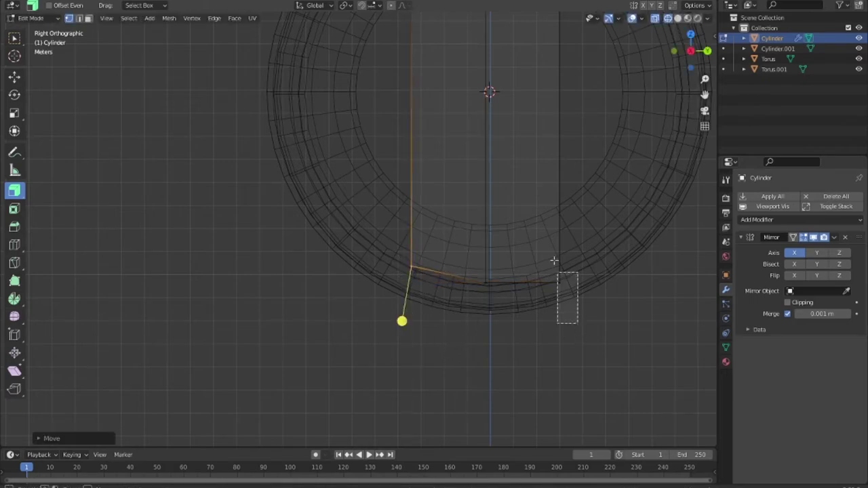
left_click(581, 333)
key("e")
key("z")
left_click(581, 316)
mouse_move(581, 316)
middle_mouse_down()
mouse_move(569, 293)
mouse_move(550, 291)
mouse_move(525, 264)
mouse_move(466, 230)
mouse_move(436, 247)
mouse_move(481, 282)
mouse_move(584, 310)
mouse_move(549, 320)
mouse_move(504, 313)
mouse_move(520, 366)
mouse_move(597, 351)
mouse_move(549, 297)
mouse_move(517, 301)
middle_mouse_up()
key("Tab")
key("shift+z")
scroll(482, 282, "down", 5)
scroll(517, 301, "up", 2)
Move the headband along X twice in front view, bringing its arm toward the ear cup
scroll(526, 300, "up", 4)
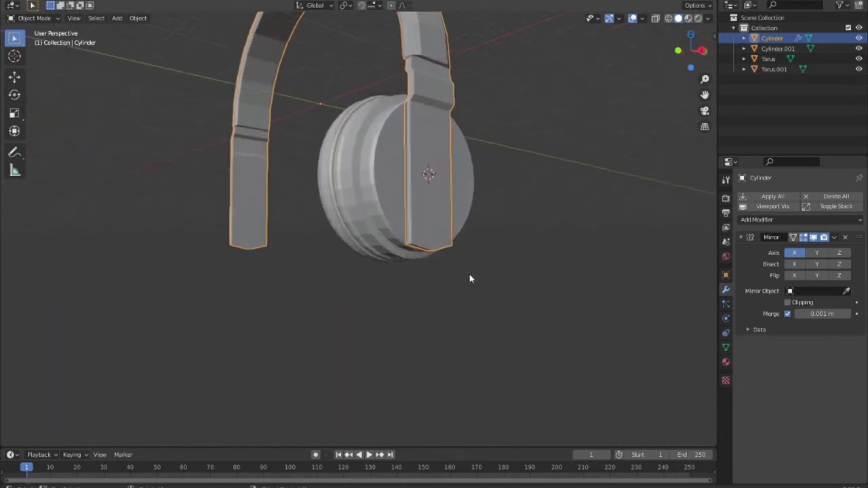
mouse_move(470, 274)
middle_mouse_down()
mouse_move(551, 340)
mouse_move(577, 333)
middle_mouse_up()
key("g")
key("x")
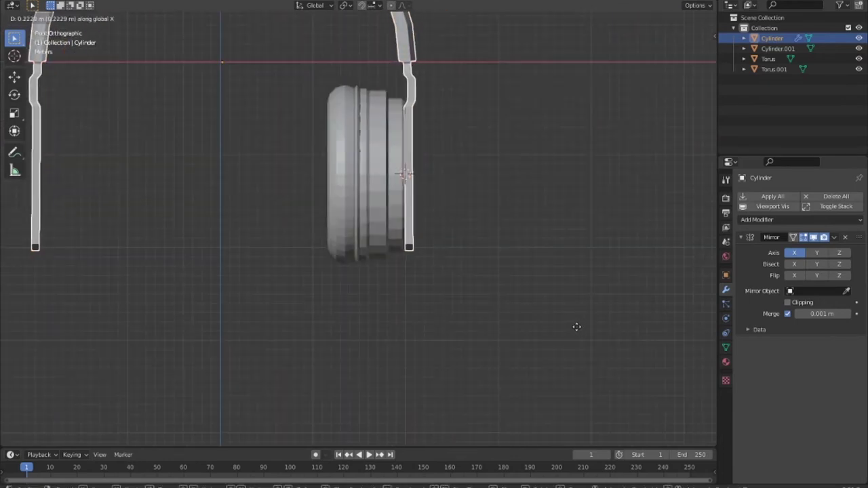
left_click(575, 326)
mouse_move(534, 267)
middle_mouse_down()
mouse_move(330, 269)
mouse_move(382, 224)
mouse_move(474, 310)
middle_mouse_up()
key("KP_1")
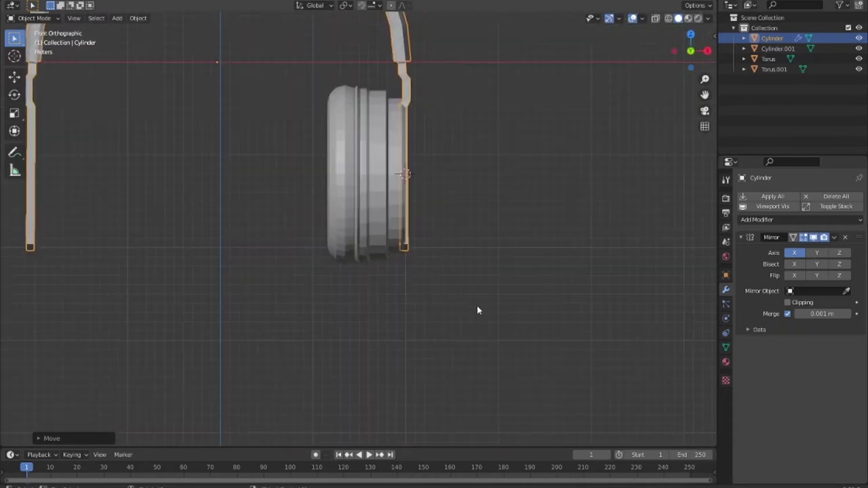
key("g")
key("x")
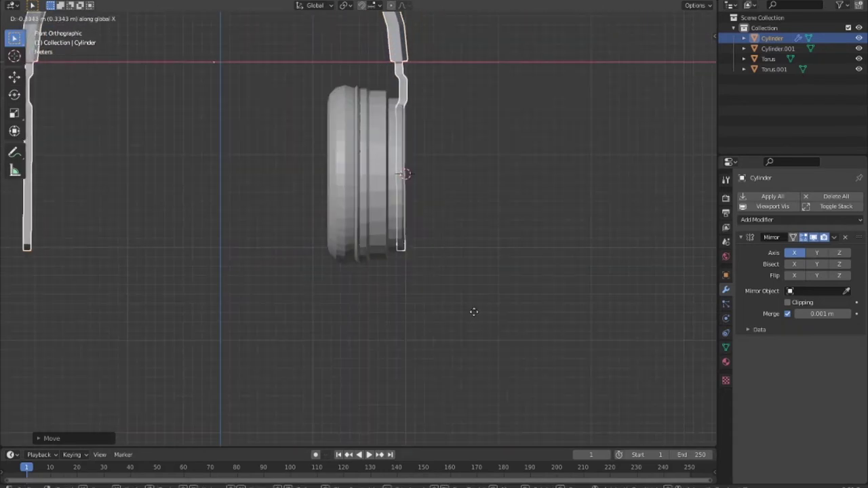
left_click(473, 309)
Nudge the headband along X once more until it sits flush, then select it again
mouse_move(473, 309)
middle_mouse_down()
mouse_move(307, 319)
mouse_move(341, 343)
mouse_move(535, 330)
mouse_move(511, 318)
middle_mouse_up()
left_click(510, 318)
key("ctrl+z")
key("g")
key("x")
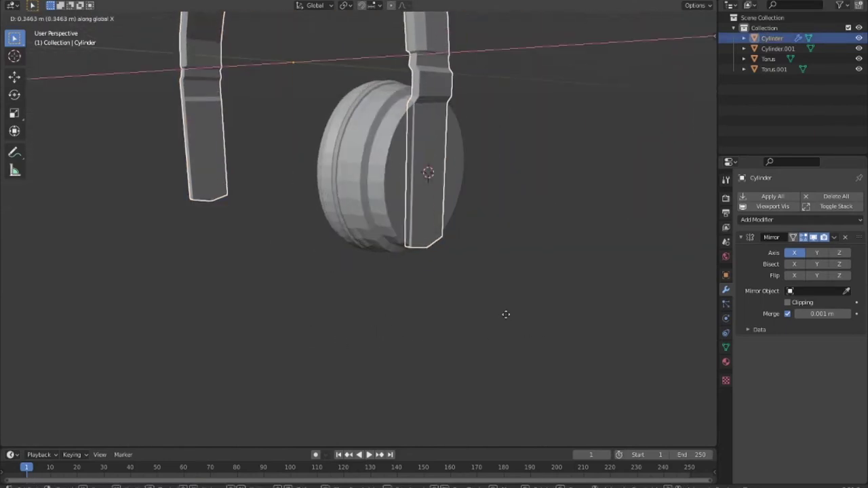
left_click(506, 314)
left_click(454, 327)
mouse_move(460, 307)
middle_mouse_down()
mouse_move(416, 282)
mouse_move(324, 327)
mouse_move(312, 316)
mouse_move(498, 250)
mouse_move(443, 263)
middle_mouse_up()
left_click(444, 262)
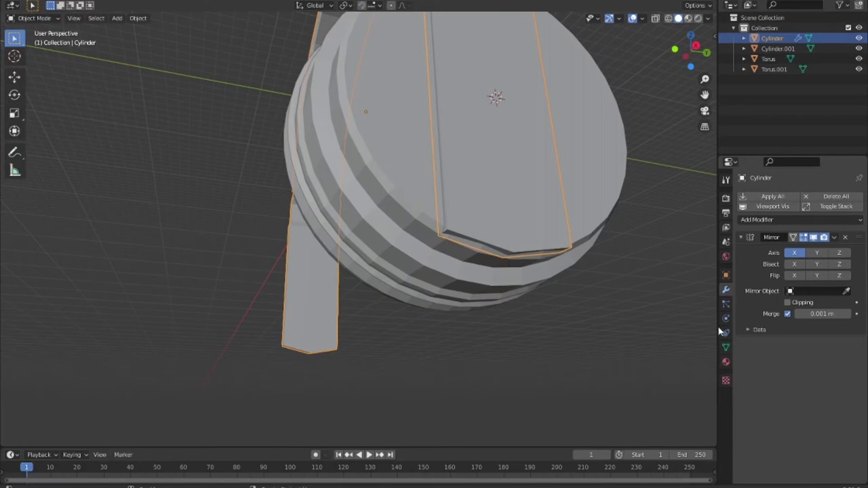
Add a Subdivision Surface modifier to the headband with viewport level 3
left_click(763, 219)
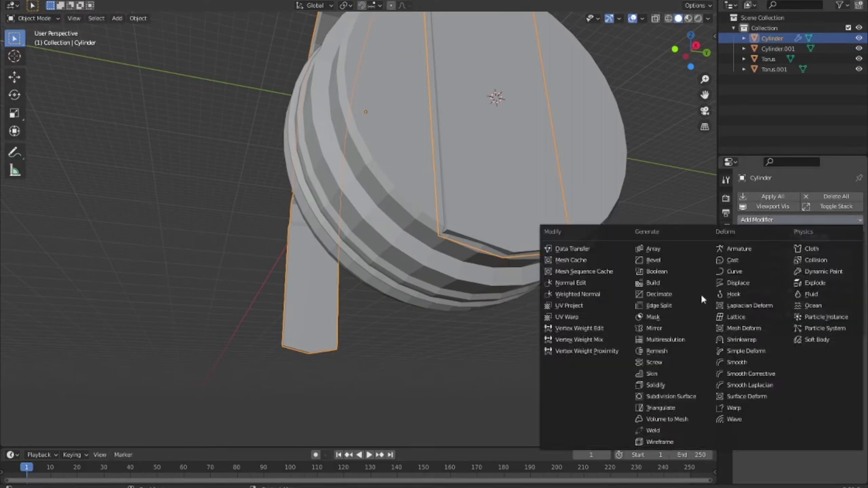
left_click(671, 396)
middle_click_drag(673, 389, 584, 318)
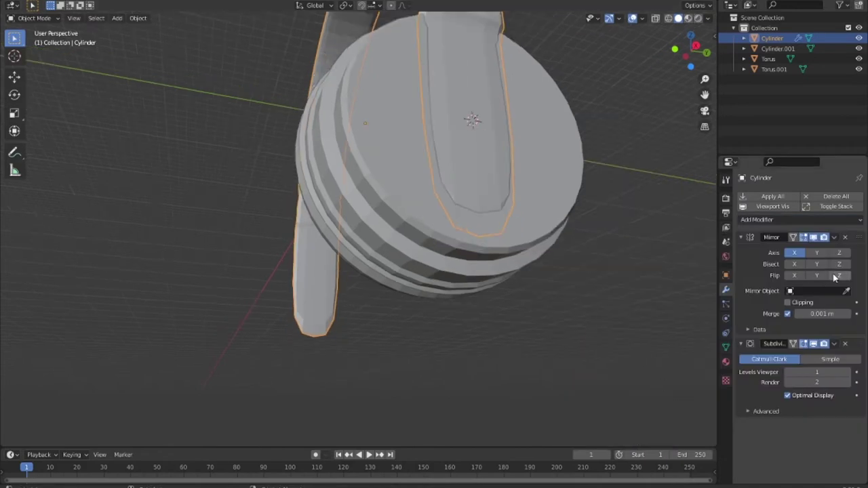
left_click(851, 372)
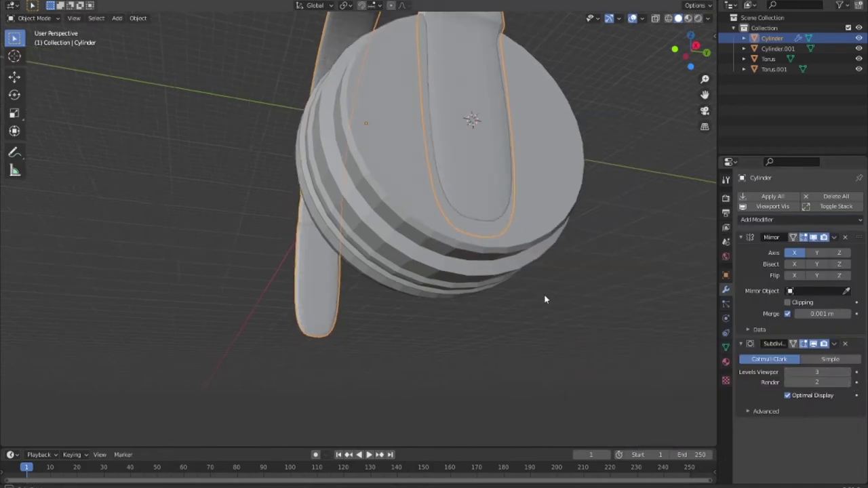
mouse_move(545, 296)
middle_mouse_down()
mouse_move(534, 306)
mouse_move(438, 269)
mouse_move(447, 259)
middle_mouse_up()
scroll(532, 299, "down", 3)
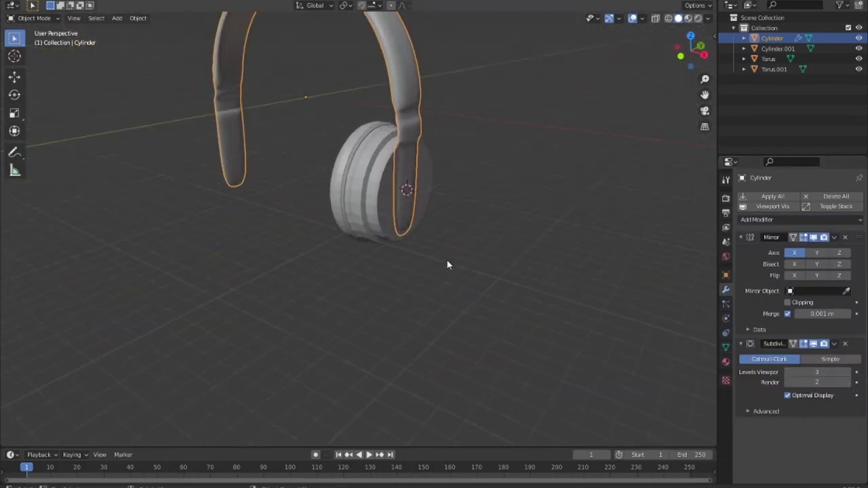
Add an edge loop along the headband's ear cup strip and preview the smoothing
key("Tab")
scroll(454, 271, "up", 5)
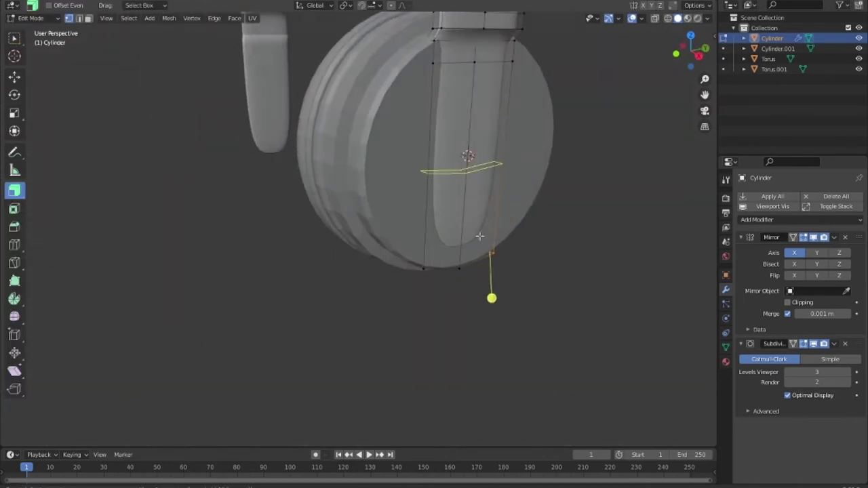
left_click_drag(479, 236, 480, 291)
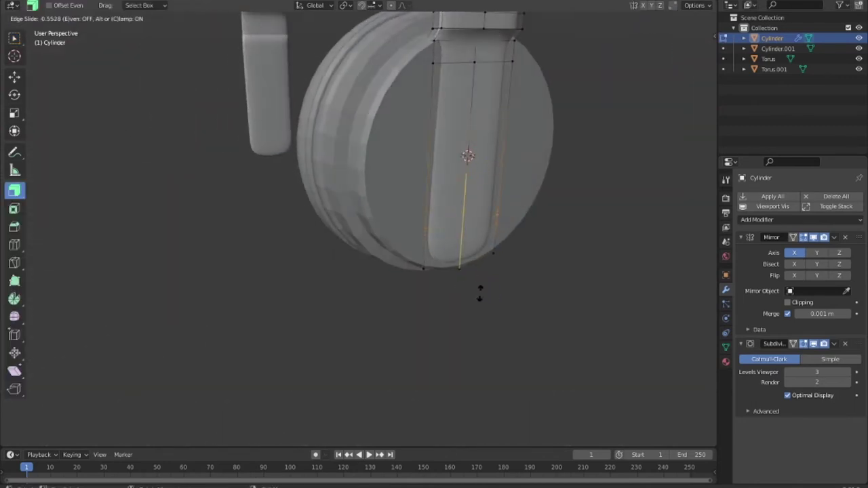
left_click(489, 332)
middle_click_drag(488, 331, 436, 295)
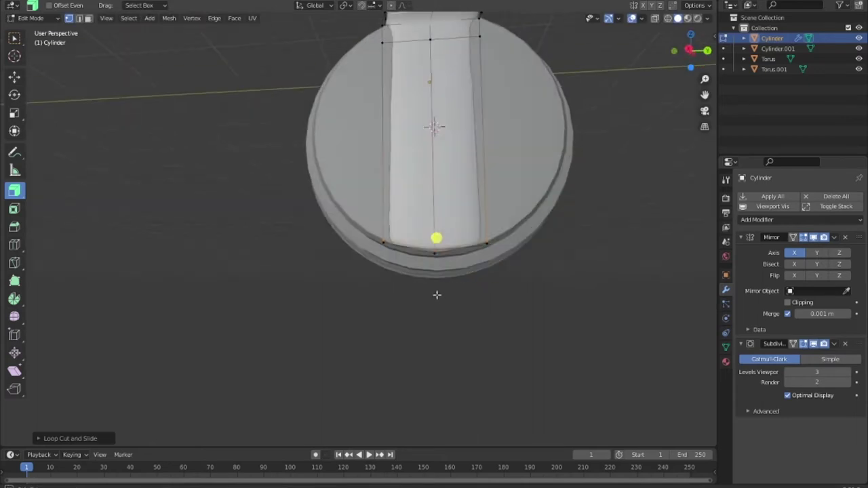
scroll(441, 291, "down", 2)
middle_click_drag(508, 314, 528, 320)
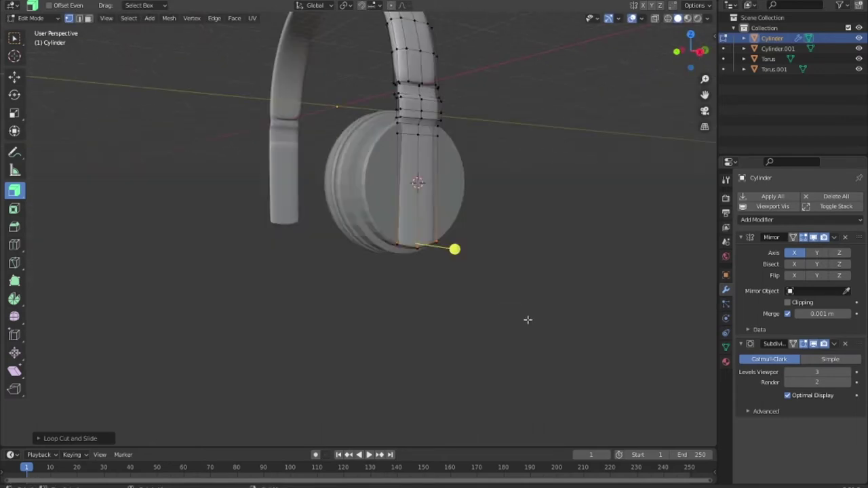
key("Tab")
mouse_move(469, 310)
middle_mouse_down()
mouse_move(502, 341)
mouse_move(495, 330)
middle_mouse_up()
Add and slide another edge loop near the strip's lower end, then check the smoothed shape
key("Tab")
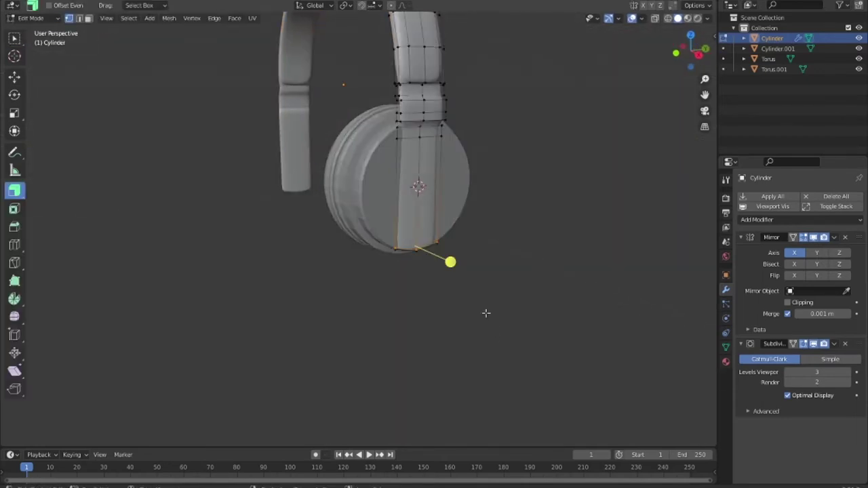
mouse_move(407, 136)
left_mouse_down()
mouse_move(397, 137)
mouse_move(439, 133)
mouse_move(423, 121)
left_mouse_up()
mouse_move(419, 320)
middle_mouse_down()
mouse_move(285, 316)
mouse_move(626, 329)
mouse_move(574, 256)
mouse_move(519, 294)
mouse_move(525, 309)
mouse_move(489, 263)
mouse_move(579, 298)
middle_mouse_up()
key("Tab")
scroll(488, 263, "up", 5)
Lower viewport subdivision to 2 and add a sliding edge loop across the headband joint
left_click(789, 372)
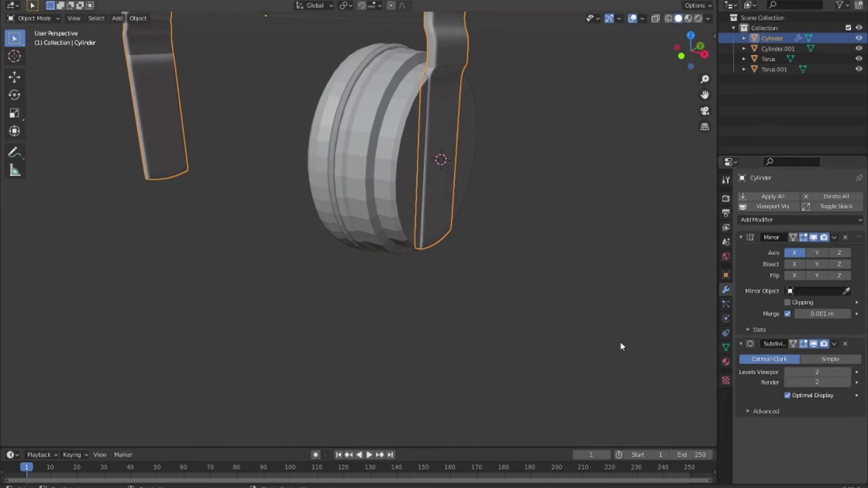
mouse_move(620, 347)
middle_mouse_down()
mouse_move(575, 319)
mouse_move(591, 281)
mouse_move(609, 283)
mouse_move(550, 279)
mouse_move(537, 314)
middle_mouse_up()
scroll(516, 287, "up", 4)
key("Tab")
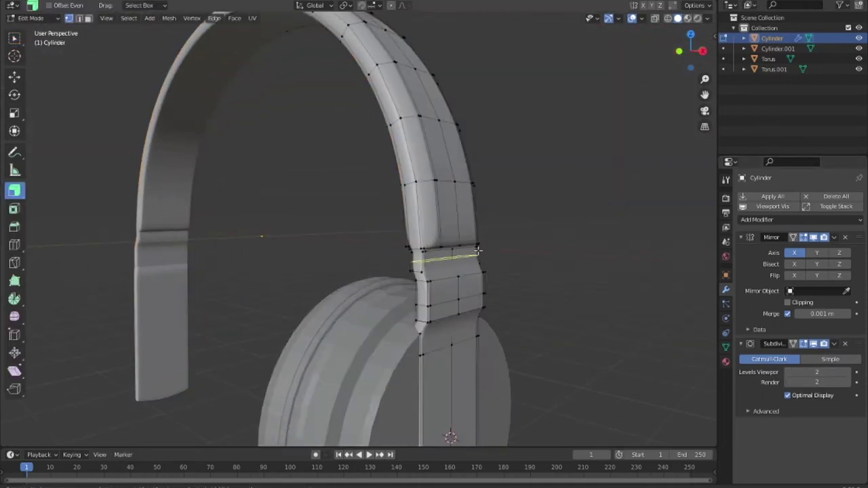
left_click(462, 224)
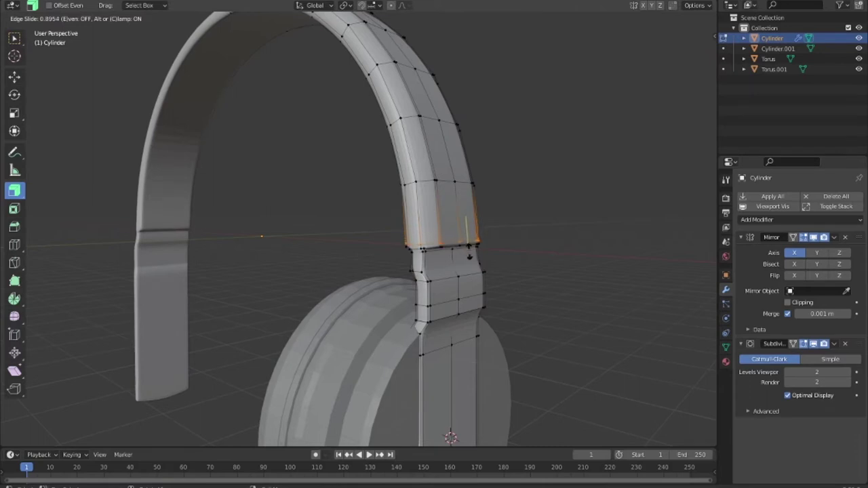
left_click(470, 257)
key("g")
key("g")
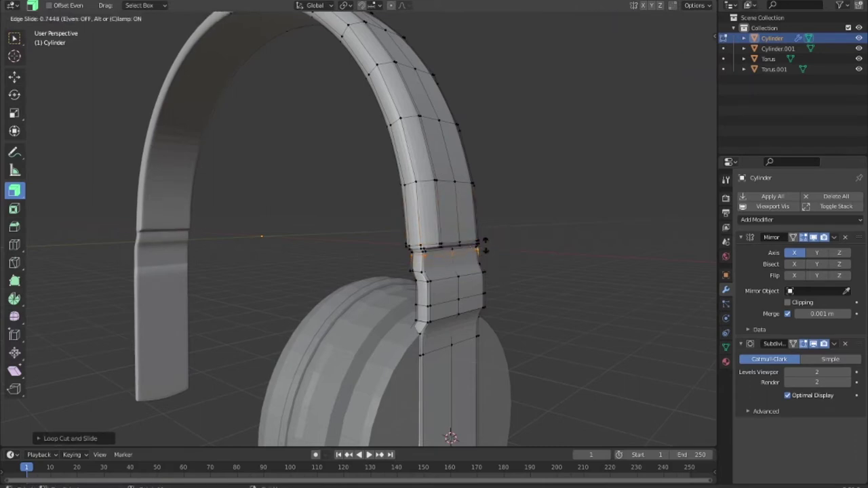
left_click(484, 244)
Add two more loops, below the joint and near the slider section's bottom, then exit Edit Mode
left_click_drag(482, 273, 483, 269)
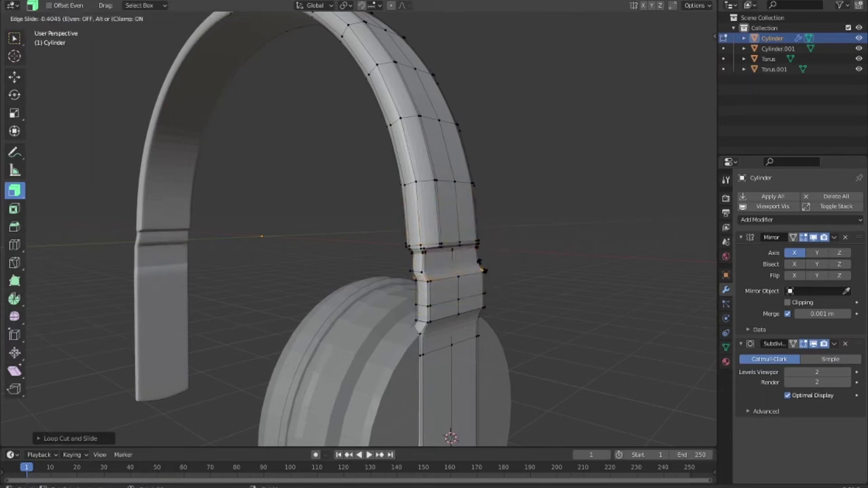
left_click(481, 267)
left_click_drag(479, 315, 480, 311)
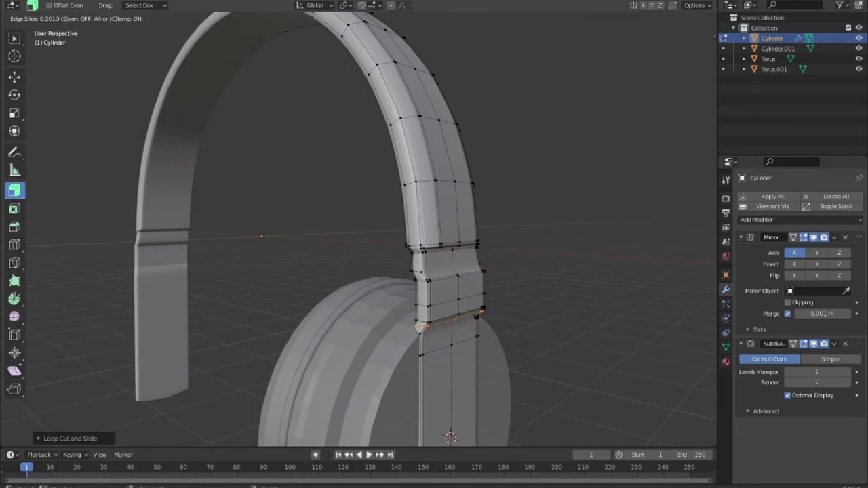
mouse_move(459, 278)
middle_mouse_down()
mouse_move(273, 308)
mouse_move(252, 284)
mouse_move(260, 301)
mouse_move(210, 316)
mouse_move(310, 319)
middle_mouse_up()
scroll(284, 303, "down", 2)
key("Tab")
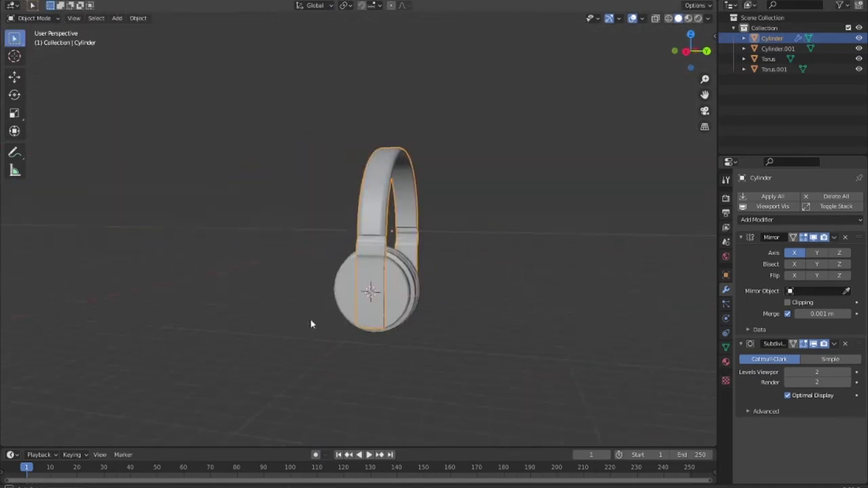
Deselect the headband, inspect the ear cup, and frame the headband joint in front orthographic view
left_click(482, 341)
mouse_move(482, 341)
middle_mouse_down()
mouse_move(537, 367)
mouse_move(611, 380)
mouse_move(604, 362)
mouse_move(516, 364)
middle_mouse_up()
scroll(374, 342, "up", 3)
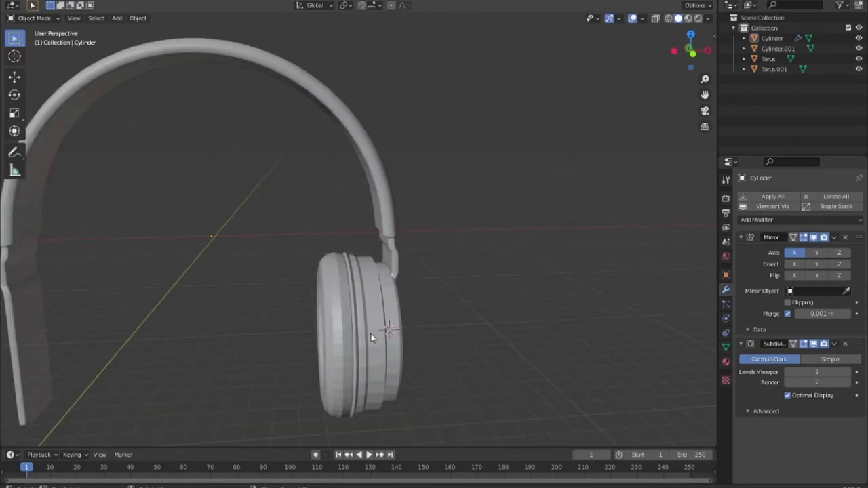
mouse_move(374, 341)
middle_mouse_down()
mouse_move(495, 219)
mouse_move(480, 218)
middle_mouse_up()
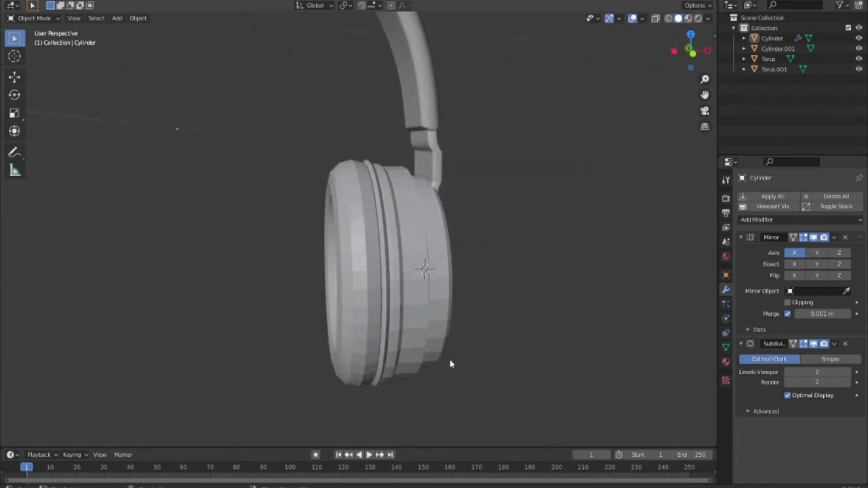
mouse_move(450, 365)
middle_mouse_down()
mouse_move(511, 355)
mouse_move(438, 378)
mouse_move(442, 333)
mouse_move(378, 344)
mouse_move(463, 333)
middle_mouse_up()
scroll(434, 369, "down", 4)
key("KP_1")
scroll(466, 294, "up", 2)
scroll(465, 294, "up", 2)
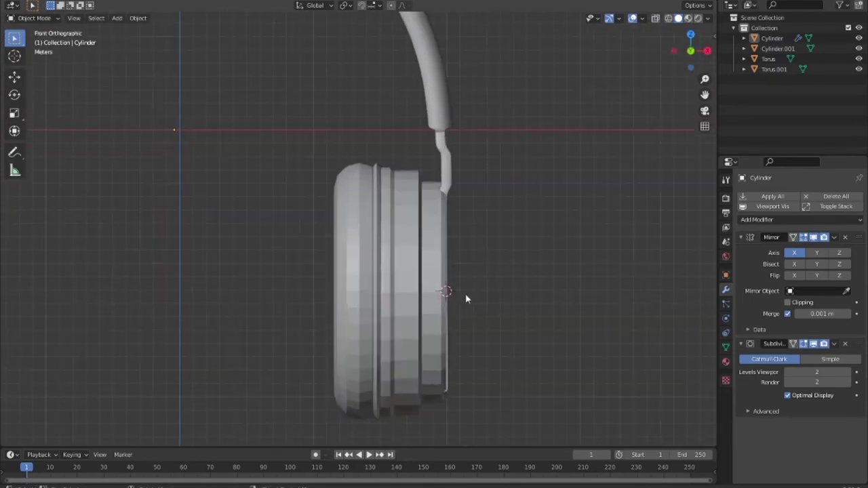
middle_click_drag(466, 297, 440, 388, "shift")
Add an enlarged cube and, in top view, stretch and move it along Y into a tall narrow box
key("shift+a")
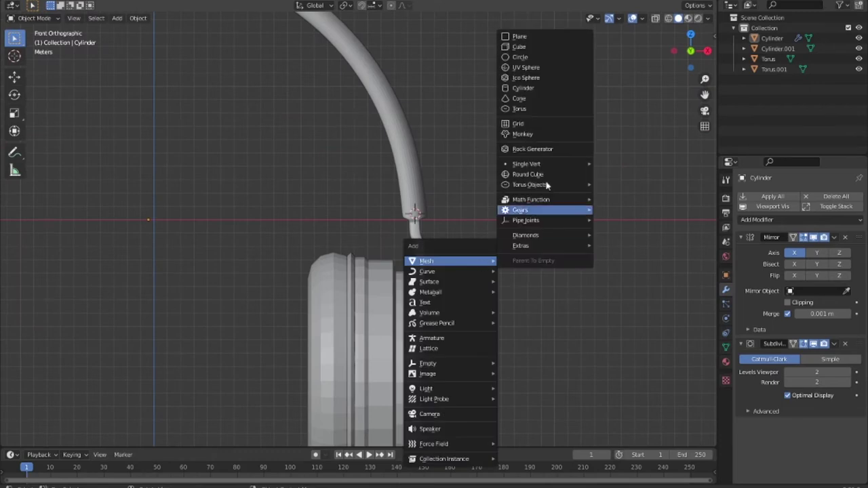
left_click(536, 49)
left_click(576, 303)
key("KP_7")
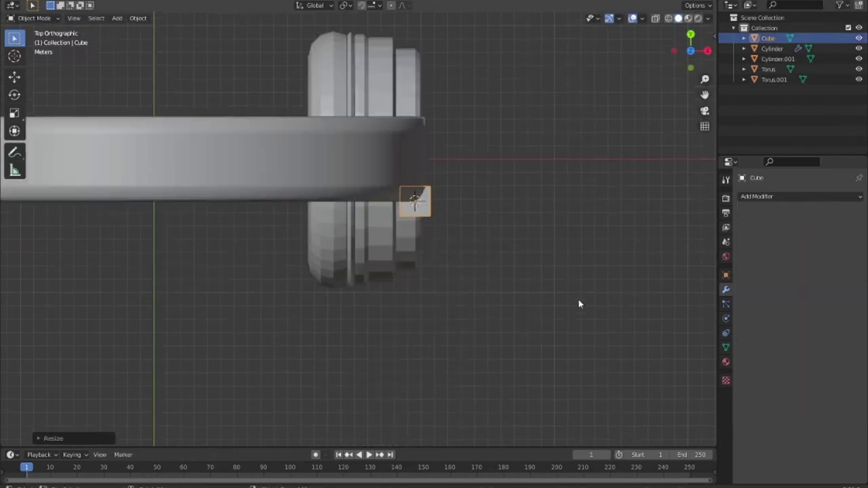
key("s")
key("y")
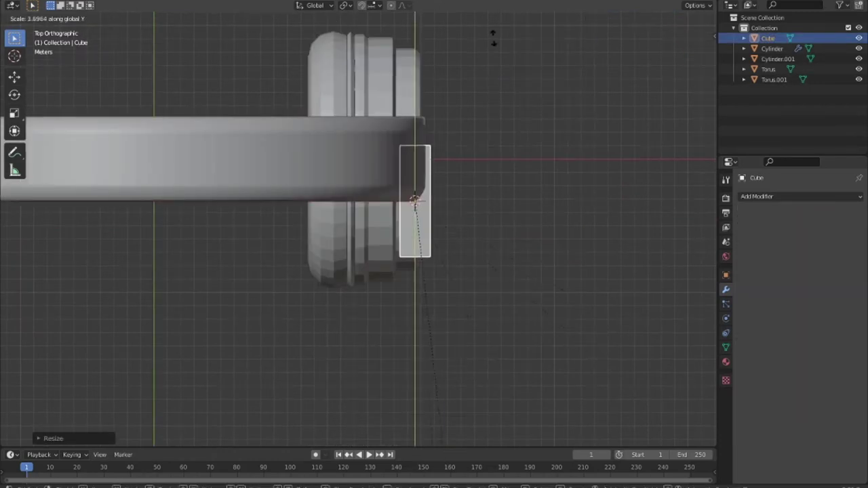
left_click(497, 101)
key("g")
key("y")
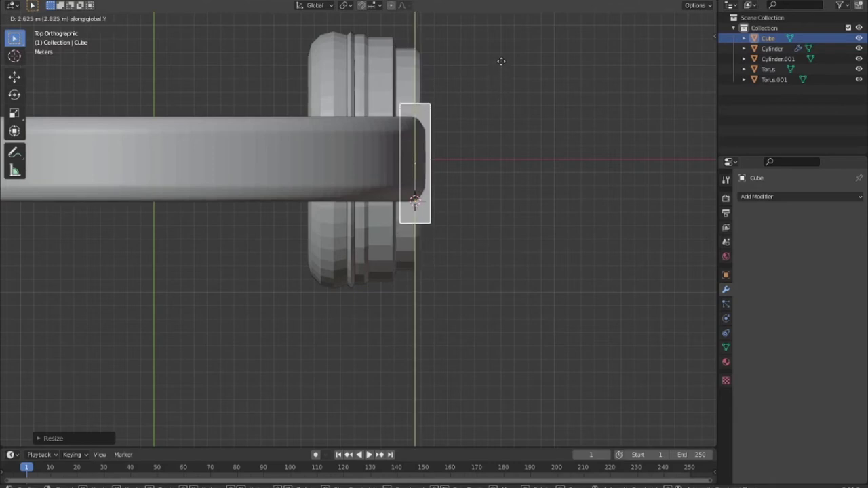
left_click(500, 62)
Shorten the box along Y, reposition it and narrow its X width
key("s")
key("y")
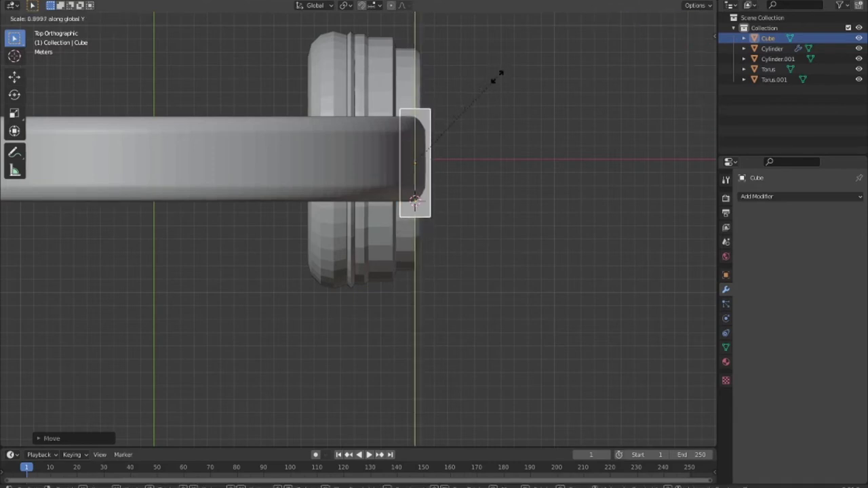
left_click(499, 95)
key("g")
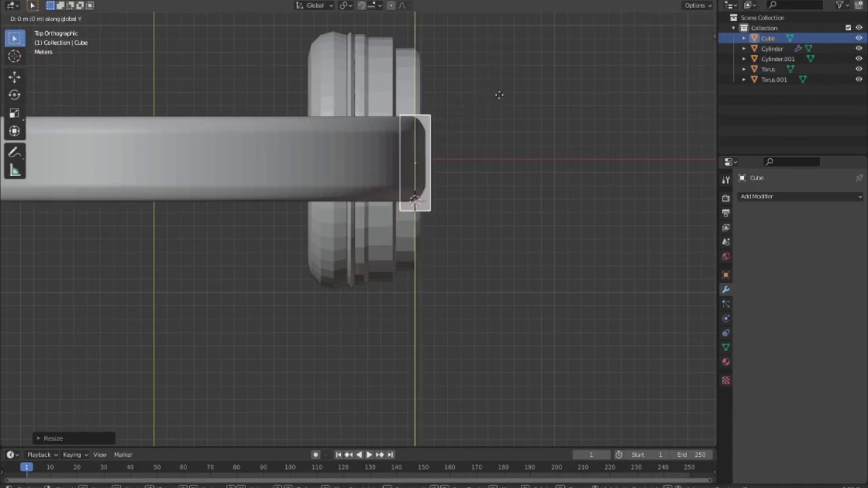
left_click(500, 91)
key("s")
key("x")
left_click(483, 106)
Refine the bracket's X width, X position and overall and Y size in perspective view
mouse_move(483, 106)
middle_mouse_down()
mouse_move(409, 184)
mouse_move(324, 158)
middle_mouse_up()
key("s")
key("x")
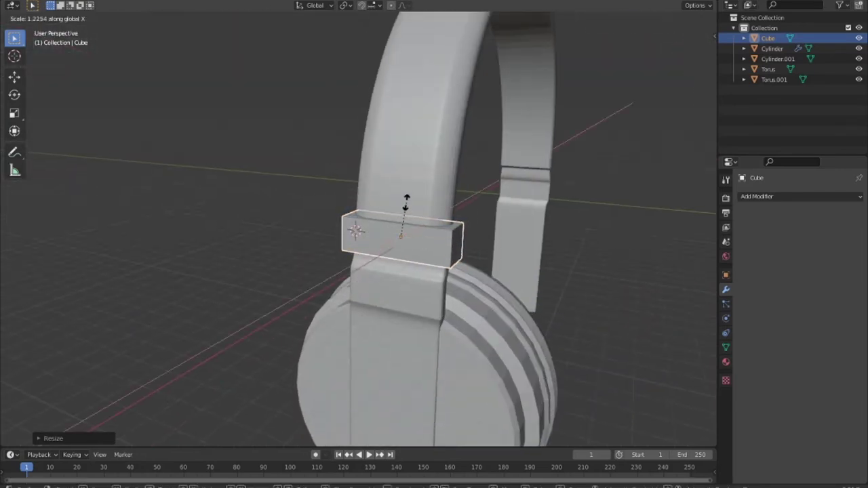
left_click(407, 203)
middle_click_drag(407, 203, 285, 279)
mouse_move(399, 250)
middle_mouse_down()
mouse_move(380, 241)
mouse_move(461, 230)
mouse_move(227, 223)
mouse_move(342, 247)
middle_mouse_up()
key("g")
key("x")
left_click(380, 241)
key("s")
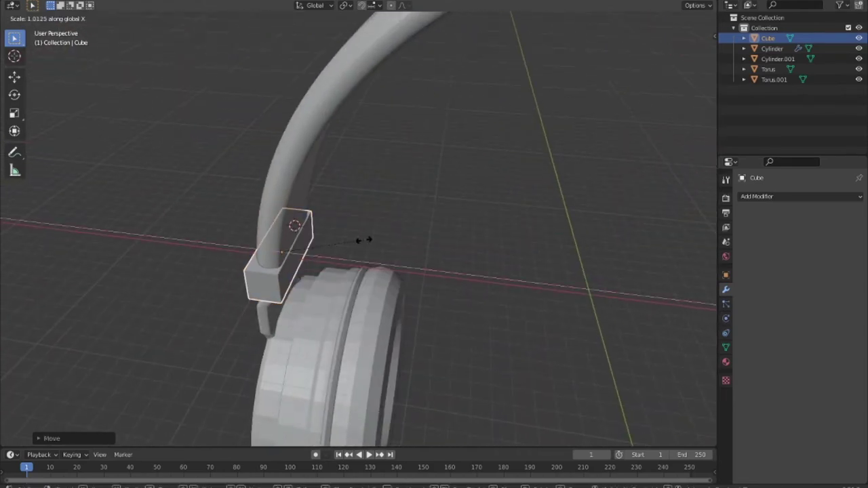
left_click(378, 249)
key("y")
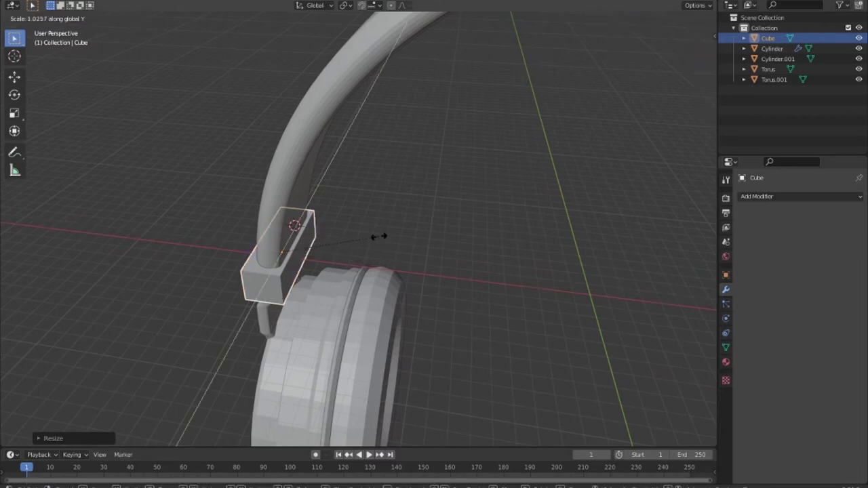
left_click(370, 246)
mouse_move(370, 246)
middle_mouse_down()
mouse_move(494, 230)
mouse_move(639, 254)
mouse_move(392, 252)
mouse_move(421, 282)
mouse_move(449, 272)
mouse_move(504, 222)
mouse_move(469, 213)
middle_mouse_up()
scroll(465, 251, "up", 5)
Give the cube bracket a Subdivision Surface modifier with viewport level 2
left_click(504, 222)
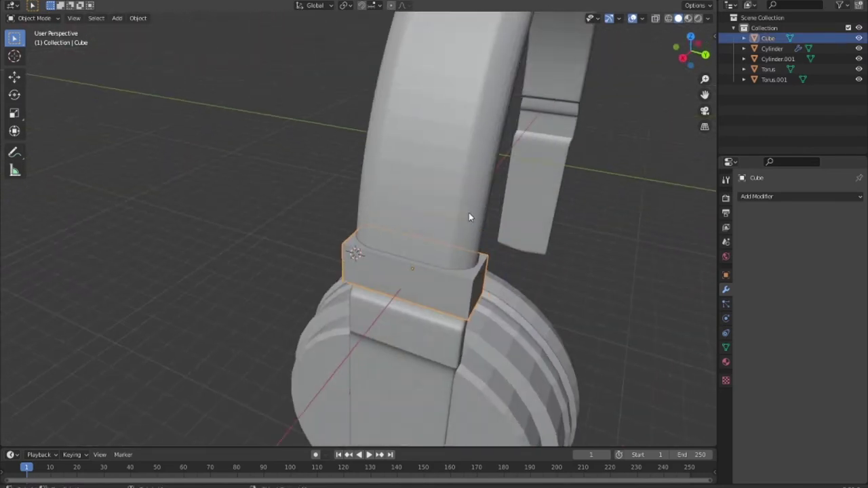
left_click(787, 196)
left_click(668, 373)
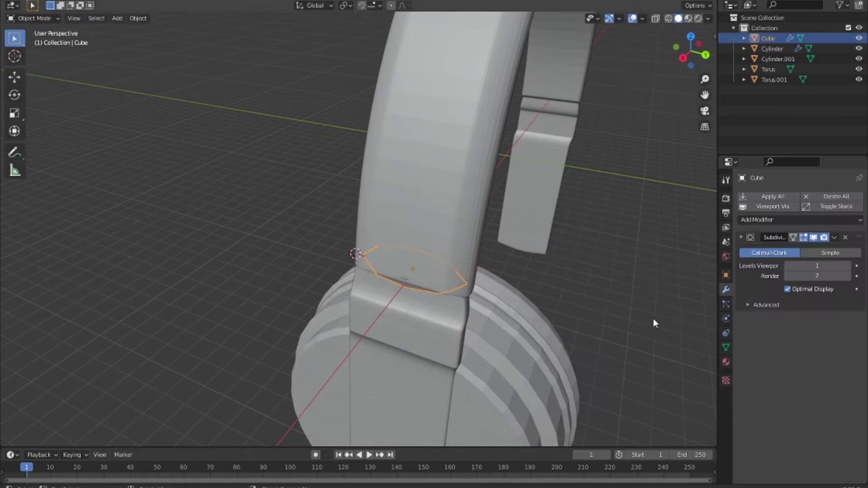
left_click(848, 266)
mouse_move(678, 285)
middle_mouse_down()
mouse_move(617, 289)
mouse_move(519, 264)
middle_mouse_up()
In Edit Mode, cut several horizontal edge loops into the bracket joint, one near its top
key("Tab")
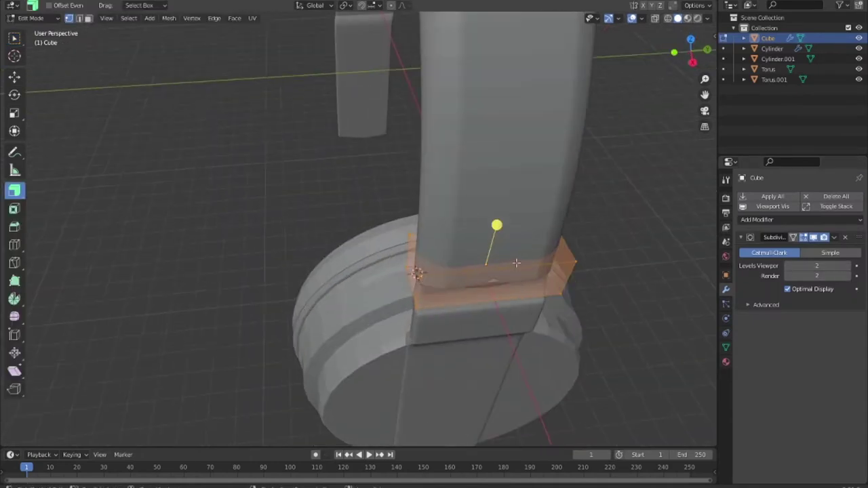
key("ctrl+r")
left_click(491, 270)
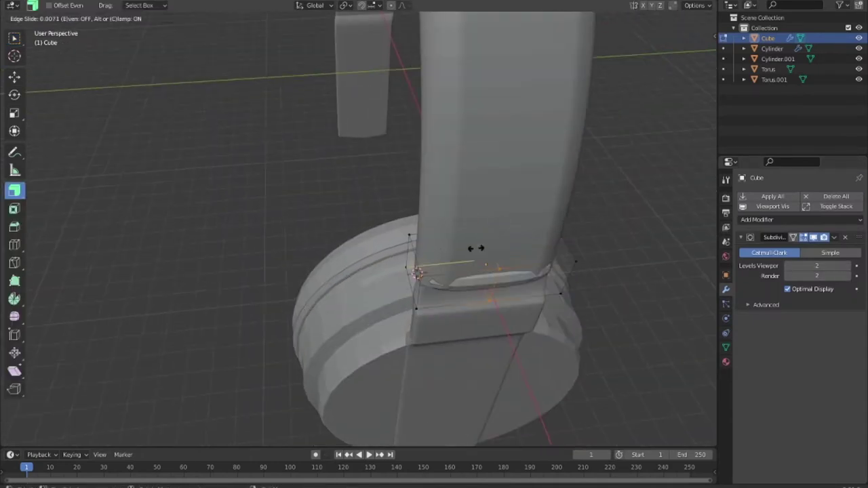
left_click(407, 256)
key("ctrl+r")
left_click(486, 268)
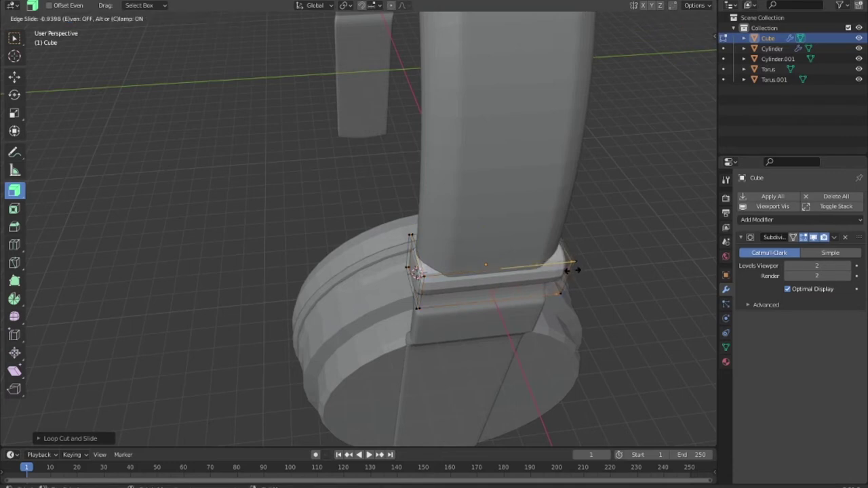
left_click(573, 270)
left_click_drag(571, 256, 586, 270)
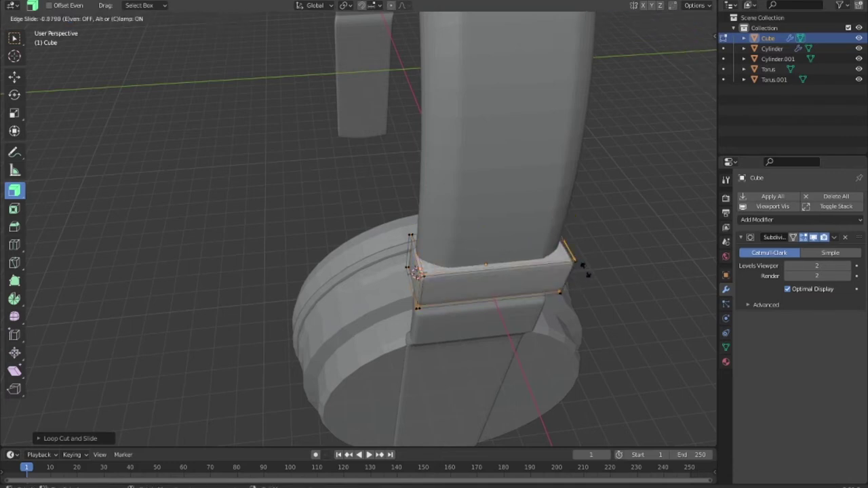
left_click_drag(415, 268, 403, 236)
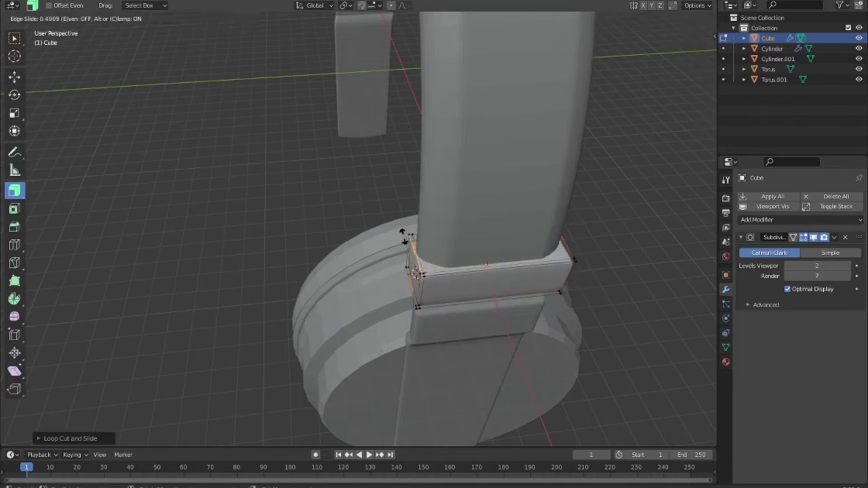
left_click(399, 230)
Back in Object Mode, inspect the headphone from the side in wireframe shading
key("Tab")
mouse_move(477, 269)
middle_mouse_down()
mouse_move(575, 263)
mouse_move(564, 300)
mouse_move(471, 267)
mouse_move(497, 235)
mouse_move(412, 249)
mouse_move(551, 227)
mouse_move(494, 248)
mouse_move(577, 306)
mouse_move(493, 306)
mouse_move(384, 222)
mouse_move(345, 169)
mouse_move(562, 251)
middle_mouse_up()
key("shift+z")
key("shift+z")
left_click(471, 267)
left_click(497, 236)
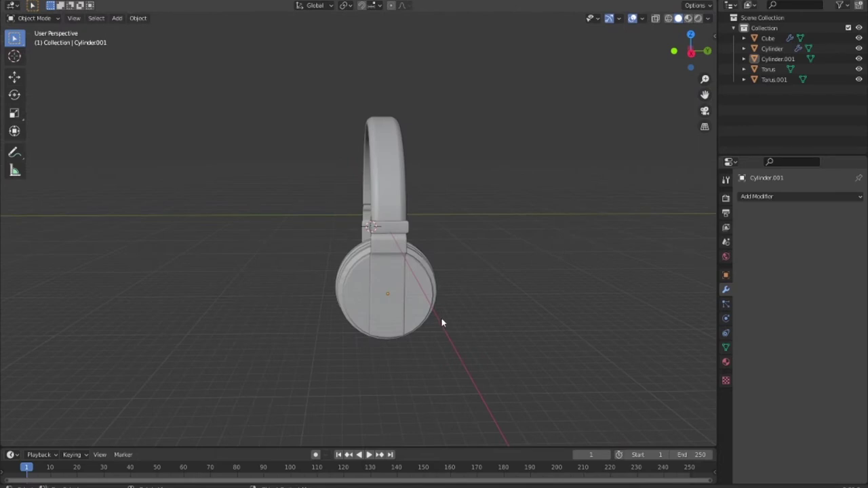
Enter Edit Mode on ear cup Cylinder.001 and add an edge loop around its side
mouse_move(441, 323)
middle_mouse_down()
mouse_move(513, 310)
mouse_move(491, 325)
mouse_move(534, 364)
mouse_move(484, 308)
mouse_move(470, 184)
mouse_move(520, 219)
mouse_move(452, 299)
mouse_move(439, 217)
mouse_move(428, 238)
mouse_move(386, 228)
mouse_move(426, 245)
middle_mouse_up()
left_click(520, 220)
scroll(499, 237, "down", 3)
key("Tab")
scroll(453, 299, "up", 2)
scroll(426, 241, "up", 1)
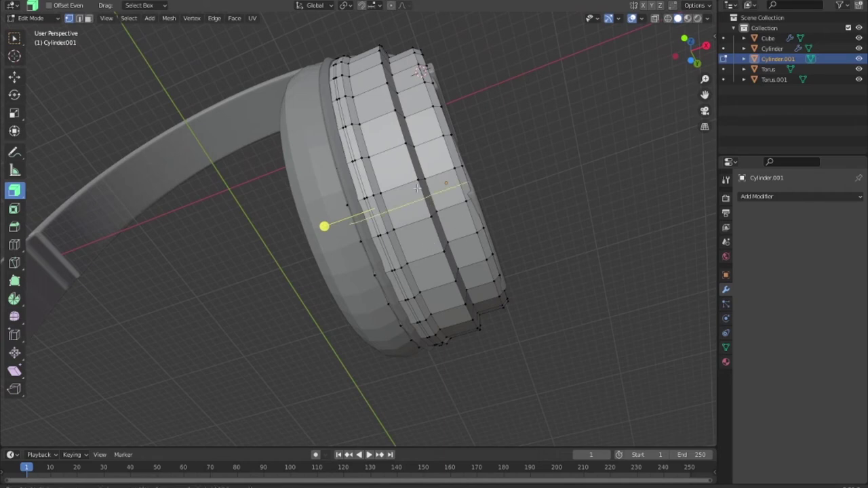
left_click_drag(411, 189, 392, 188)
middle_click_drag(392, 188, 435, 265)
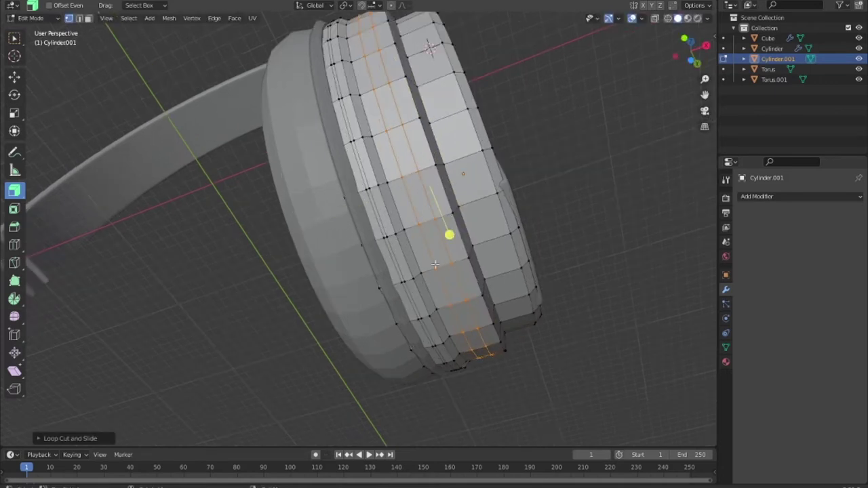
In face select mode, select four separate slot faces on the cup's side
left_click(88, 21)
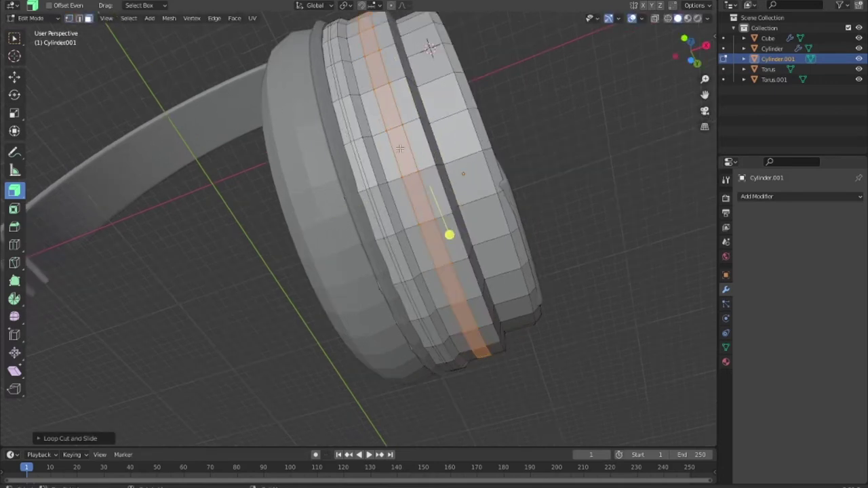
left_click(392, 139)
left_click(433, 234, "ctrl")
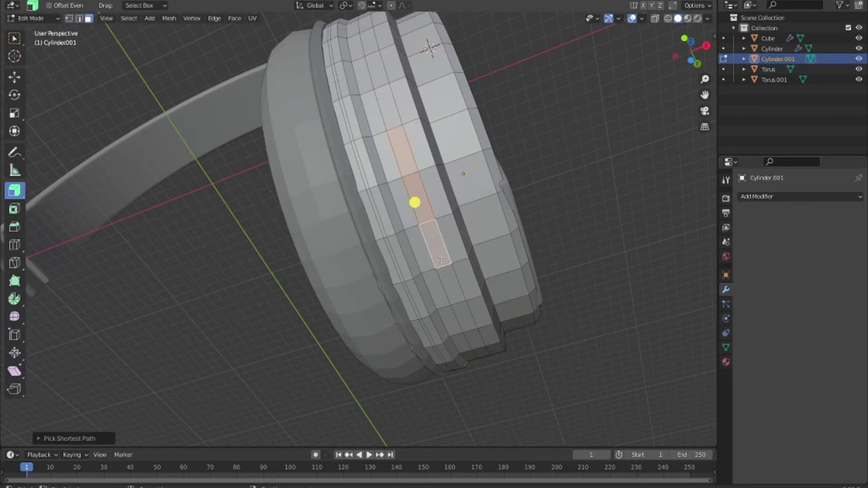
left_click(377, 68, "ctrl")
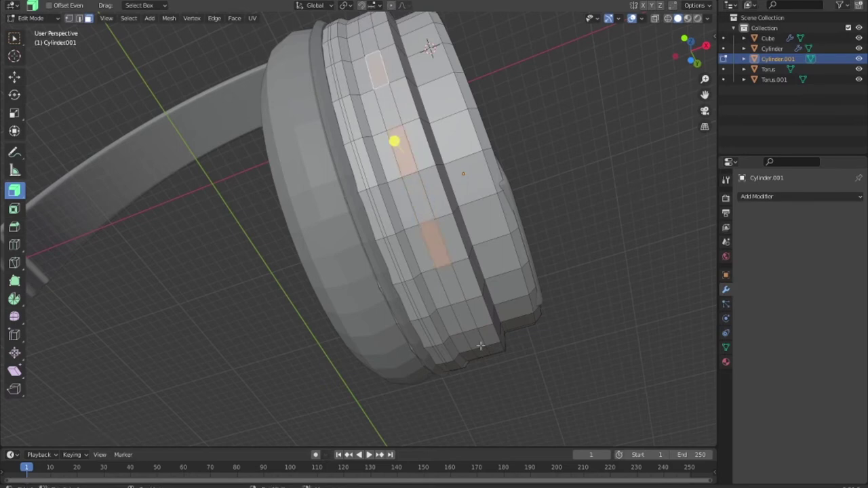
left_click(463, 316, "shift")
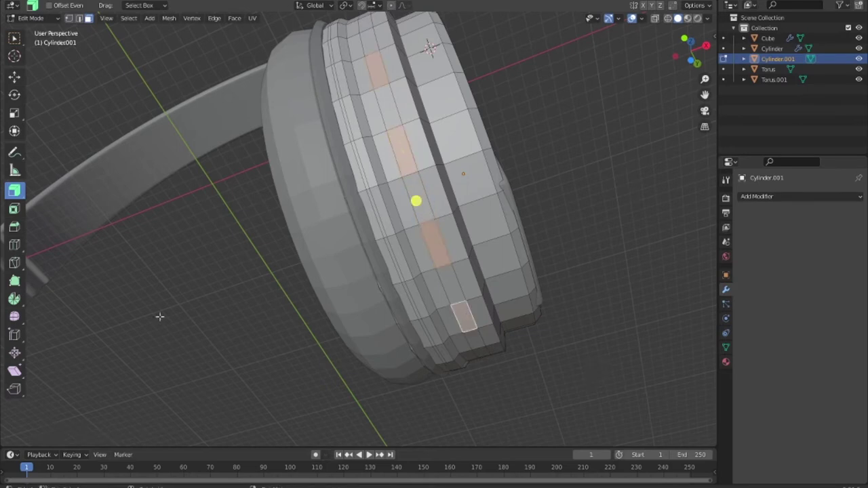
Extrude the four faces along their normals inward to recess the vent slots
left_click_drag(21, 197, 102, 256)
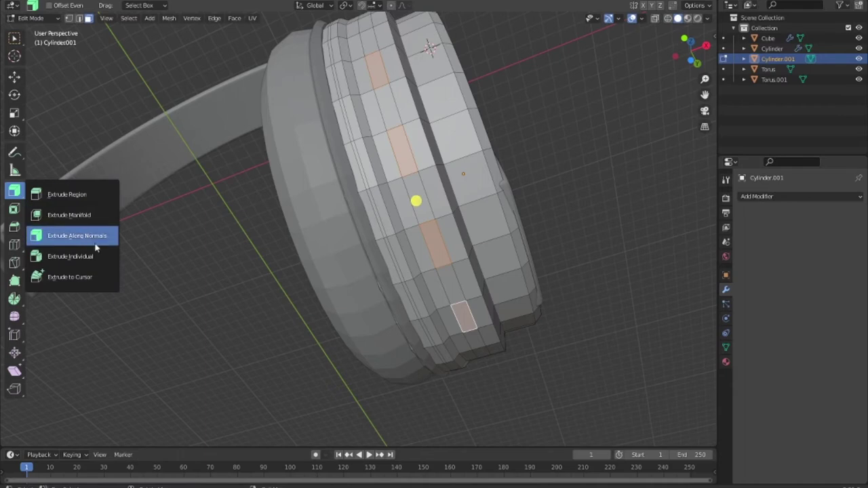
left_click(448, 253, "shift")
key("ctrl+z")
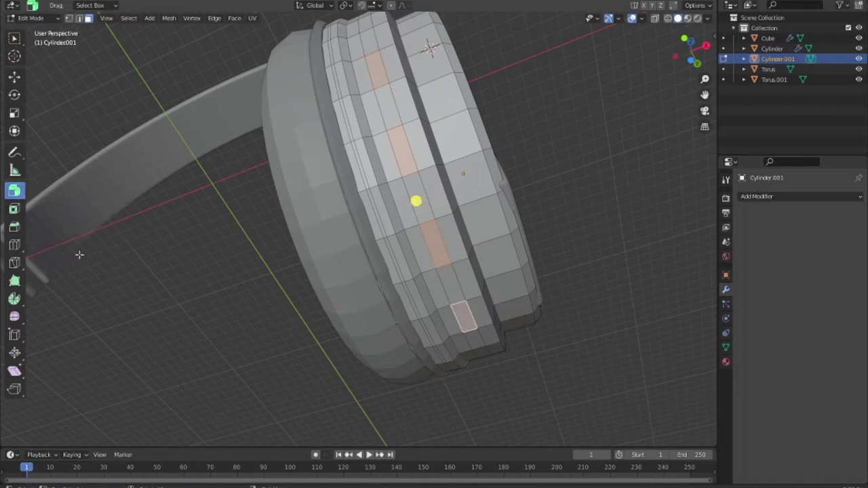
left_click_drag(418, 200, 417, 201)
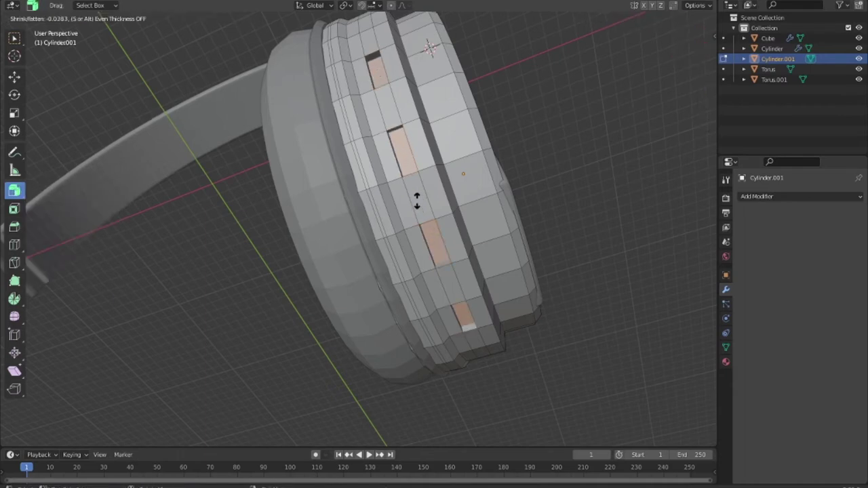
left_click(418, 201)
mouse_move(418, 201)
middle_mouse_down()
mouse_move(511, 288)
mouse_move(465, 268)
middle_mouse_up()
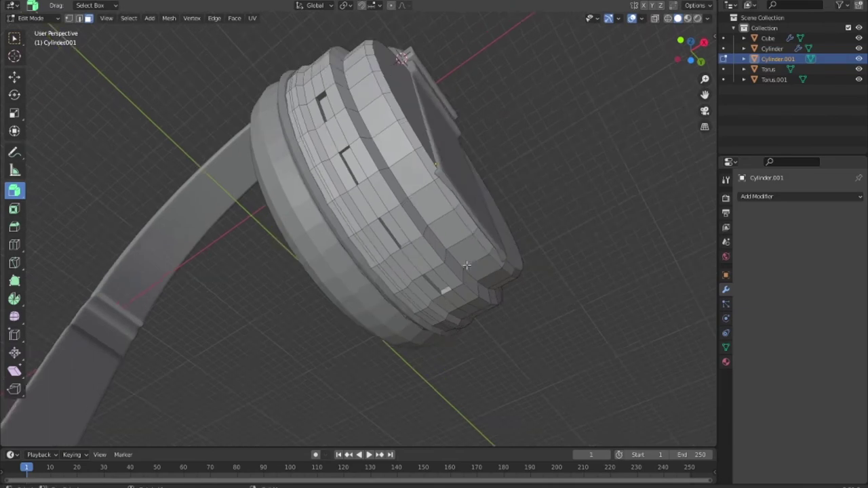
Bring up the face context menu for separating the slots, cancelling an accidental move
right_click(406, 234)
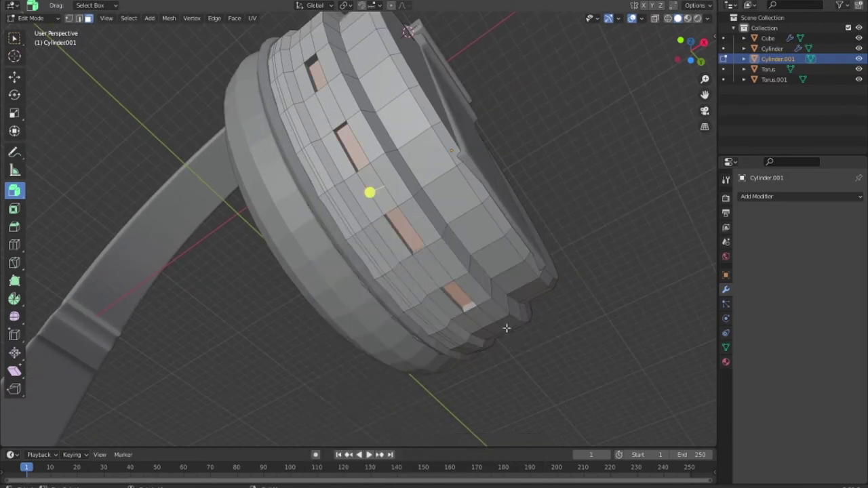
key("g")
left_click(413, 253)
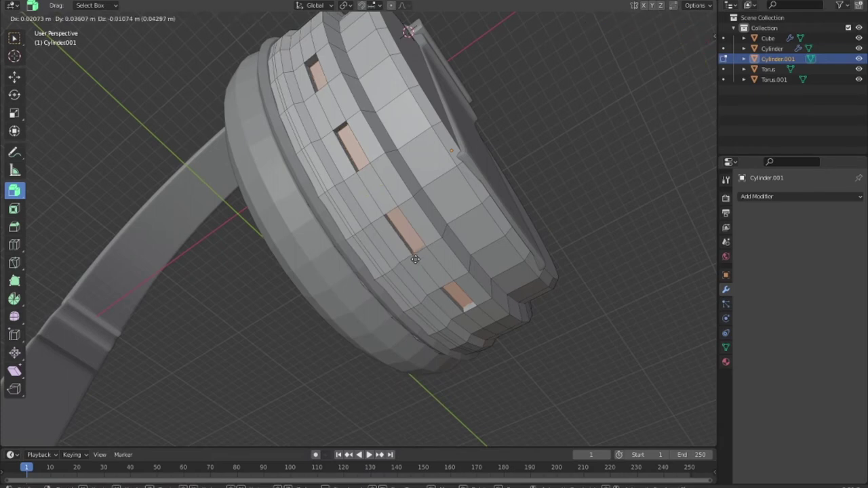
Separate the selected slot faces into their own object, Cylinder.002
key("p")
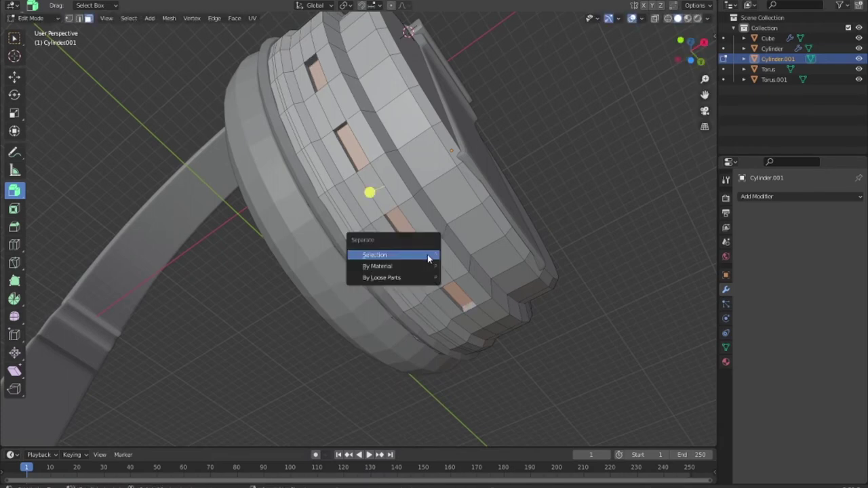
right_click(406, 216)
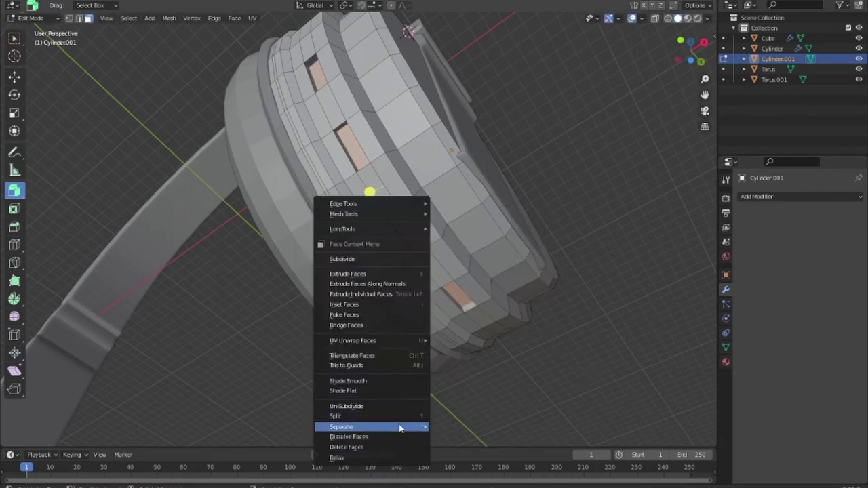
left_click(479, 428)
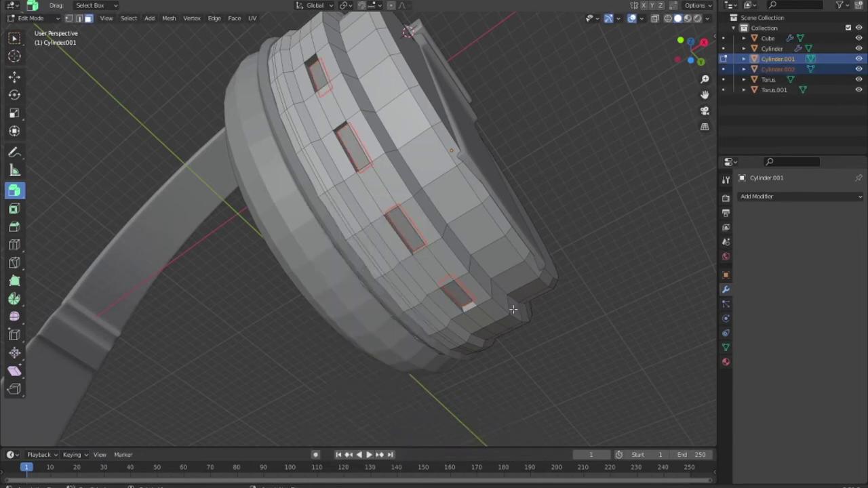
middle_click_drag(513, 309, 511, 291)
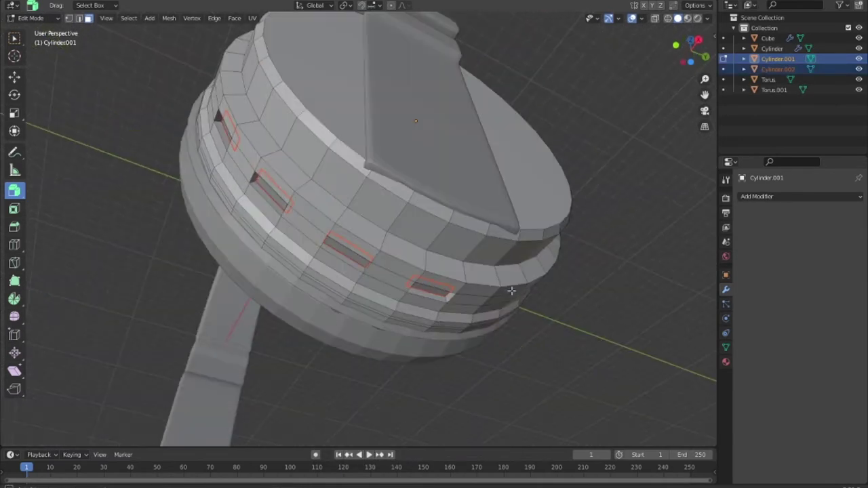
left_click(830, 60)
left_click(15, 78)
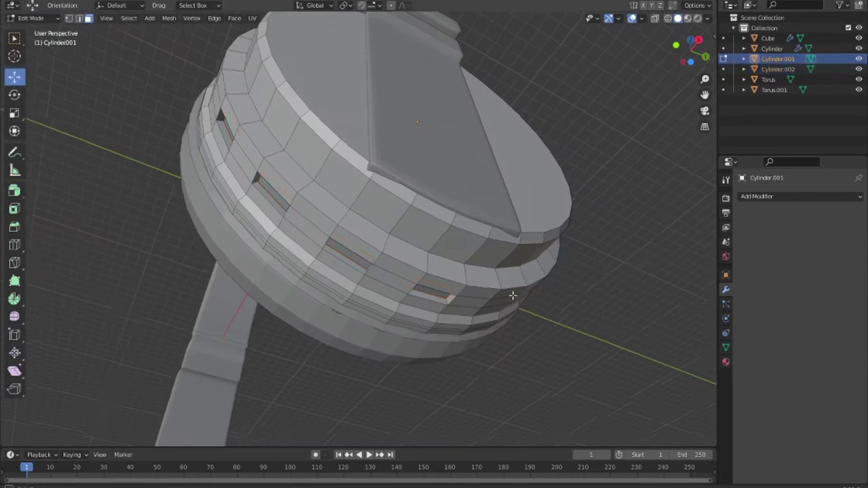
middle_click_drag(514, 294, 513, 240)
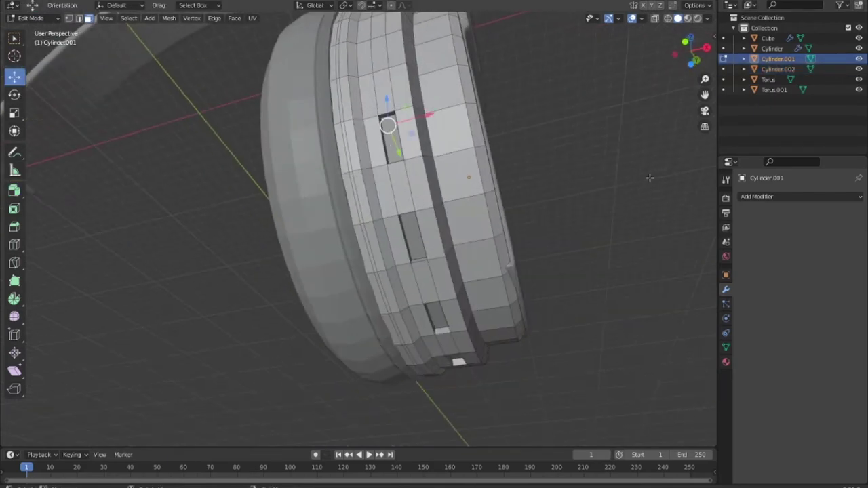
In Object Mode, select Cylinder.002 and move it toward the ear cup's face
key("Tab")
left_click(433, 183)
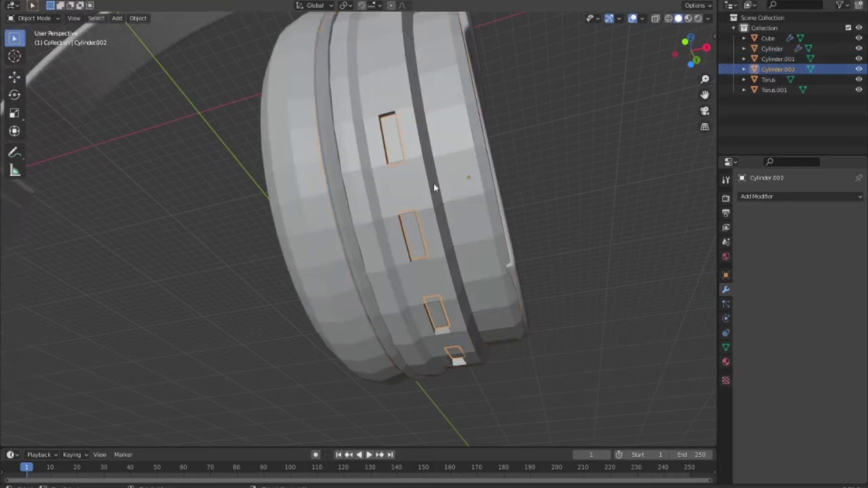
mouse_move(510, 229)
middle_mouse_down()
mouse_move(495, 226)
mouse_move(465, 242)
middle_mouse_up()
key("g")
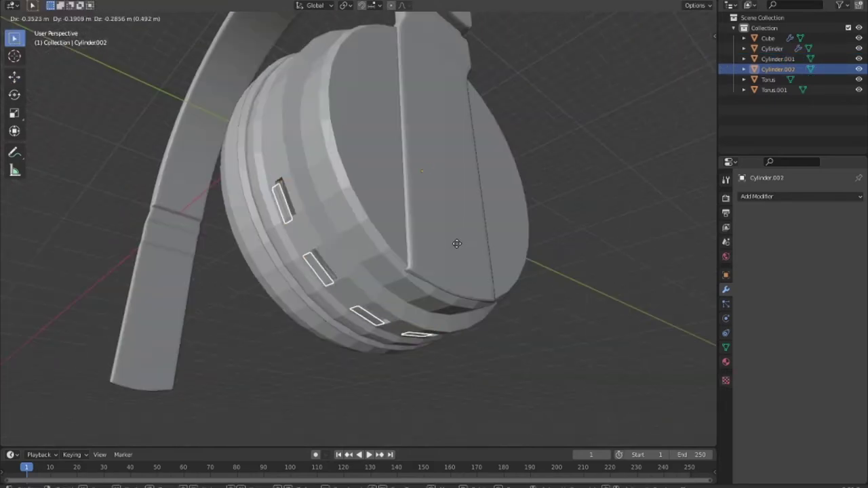
left_click(459, 241)
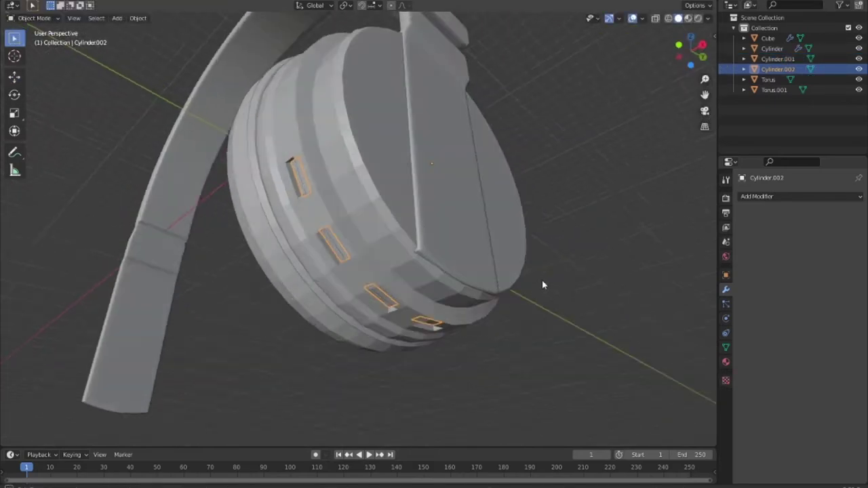
middle_click_drag(542, 280, 476, 335)
In right orthographic wireframe view, move the slot object vertically along Z
key("KP_1")
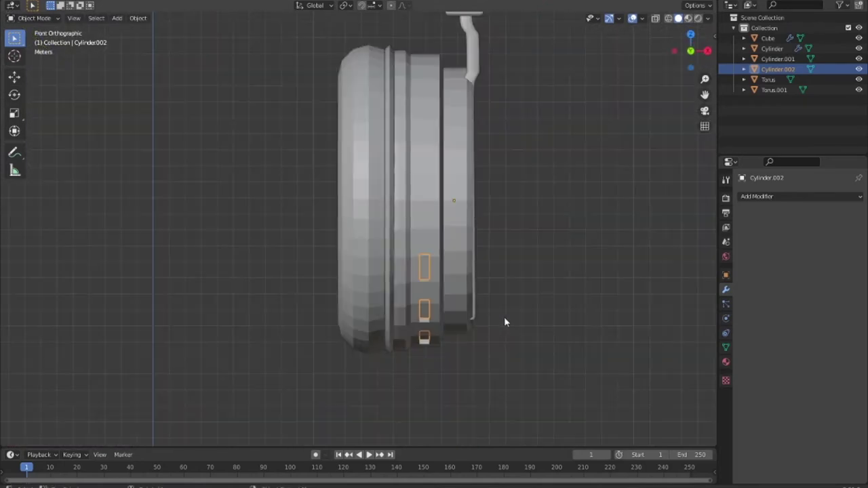
key("KP_6")
key("KP_6")
key("KP_3")
key("shift+z")
key("g")
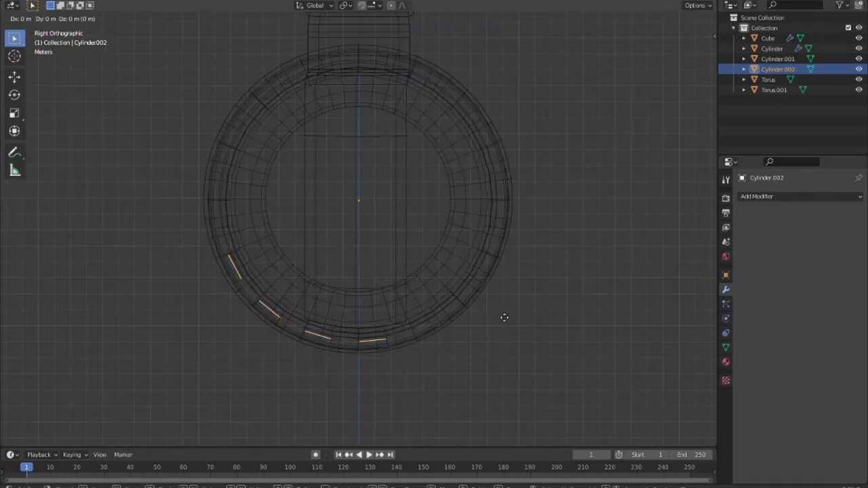
key("z")
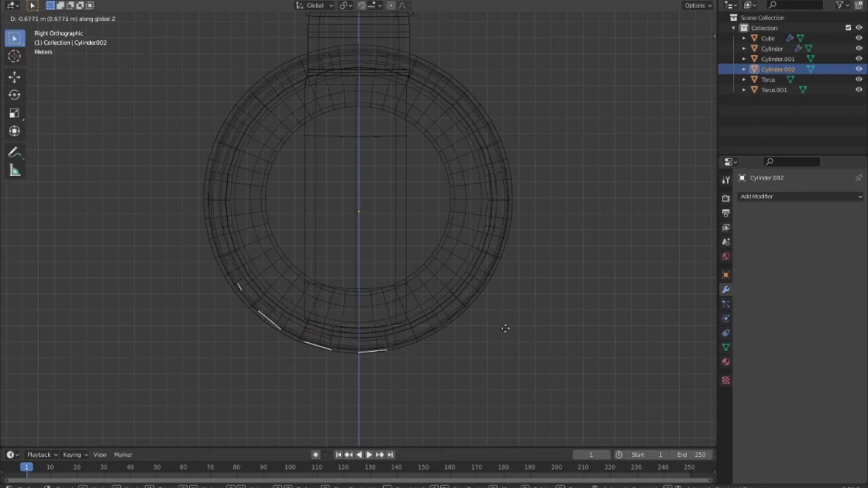
left_click(505, 329)
Rotate Cylinder.002 around the ear cup in solid view, then reselect it
key("r")
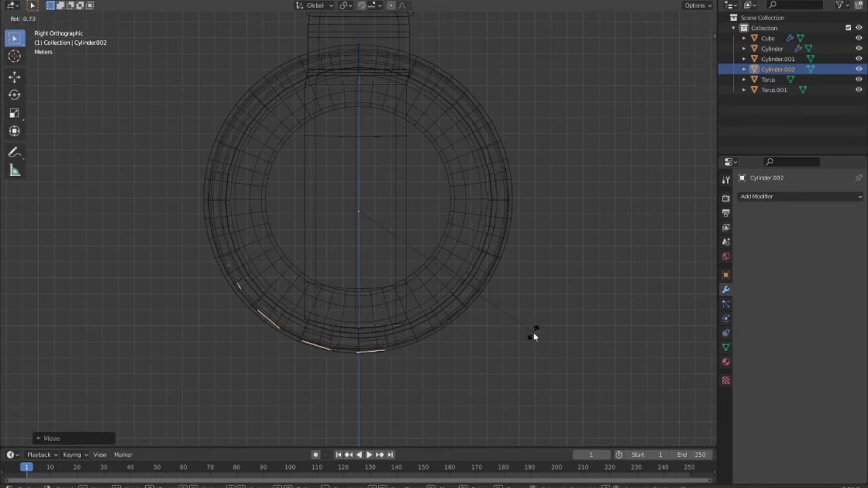
key("Escape")
middle_click_drag(534, 335, 577, 316)
key("shift+z")
mouse_move(516, 284)
middle_mouse_down()
mouse_move(500, 233)
mouse_move(449, 276)
mouse_move(496, 306)
middle_mouse_up()
key("r")
left_click(566, 347)
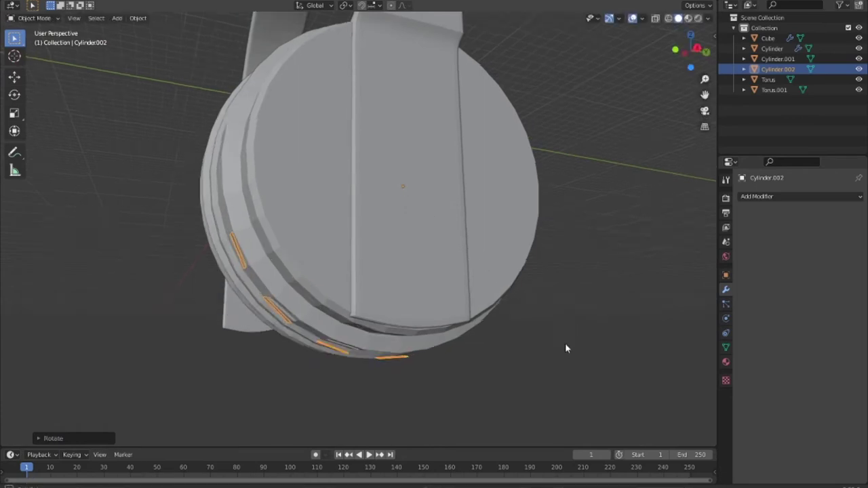
mouse_move(566, 347)
middle_mouse_down()
mouse_move(661, 359)
mouse_move(694, 344)
mouse_move(716, 301)
mouse_move(1, 314)
middle_mouse_up()
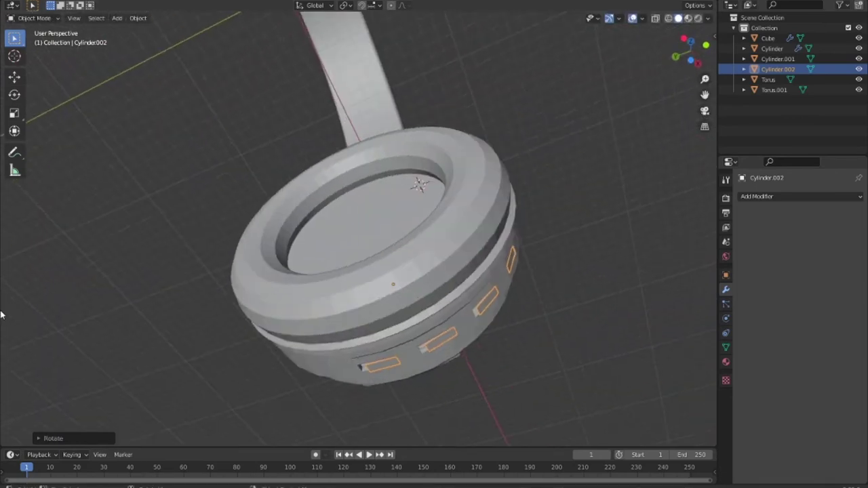
left_click(419, 374)
mouse_move(481, 379)
middle_mouse_down()
mouse_move(445, 305)
mouse_move(455, 306)
mouse_move(452, 339)
middle_mouse_up()
left_click(466, 348)
Select the three vent slot faces and extrude each one outward individually
key("Tab")
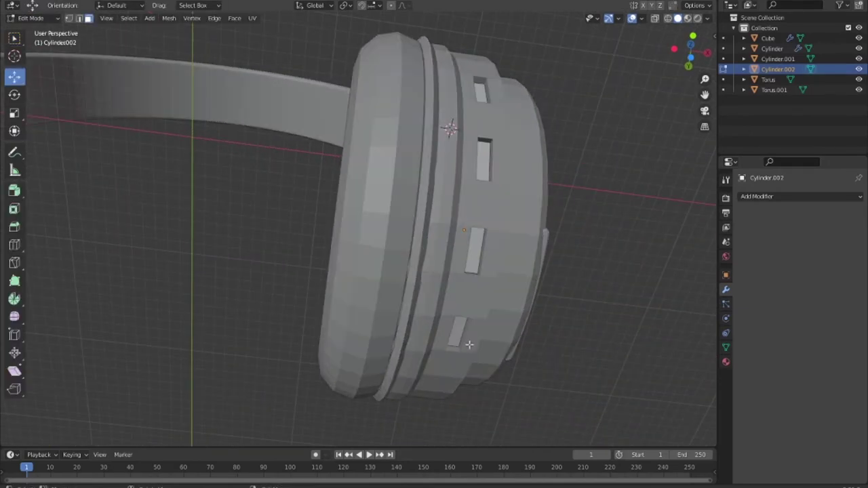
left_click(475, 251, "shift")
left_click(484, 162, "shift")
left_click(483, 92, "shift")
mouse_move(483, 92)
middle_mouse_down()
mouse_move(555, 312)
mouse_move(536, 324)
middle_mouse_up()
key("e")
left_click(466, 293)
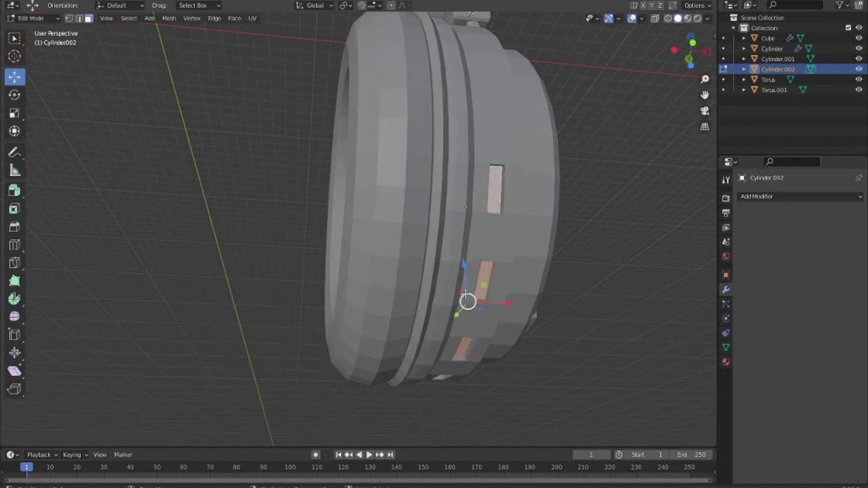
left_click(14, 190)
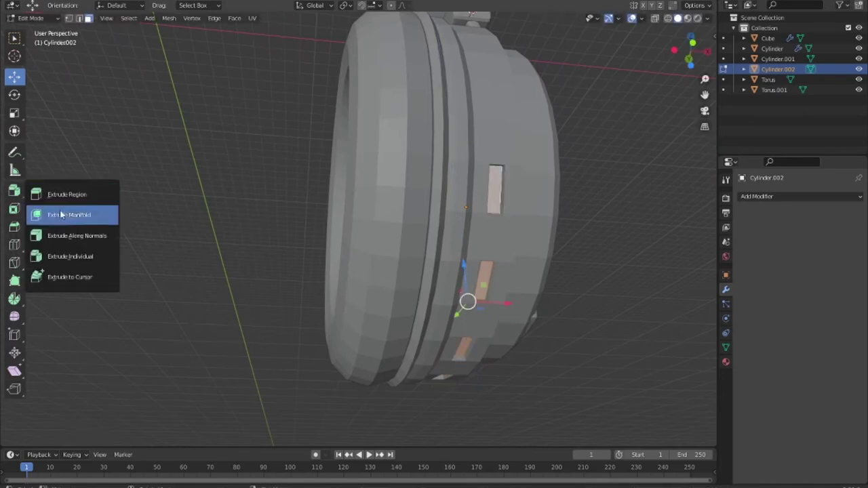
left_click(100, 255)
left_click_drag(479, 341, 481, 341)
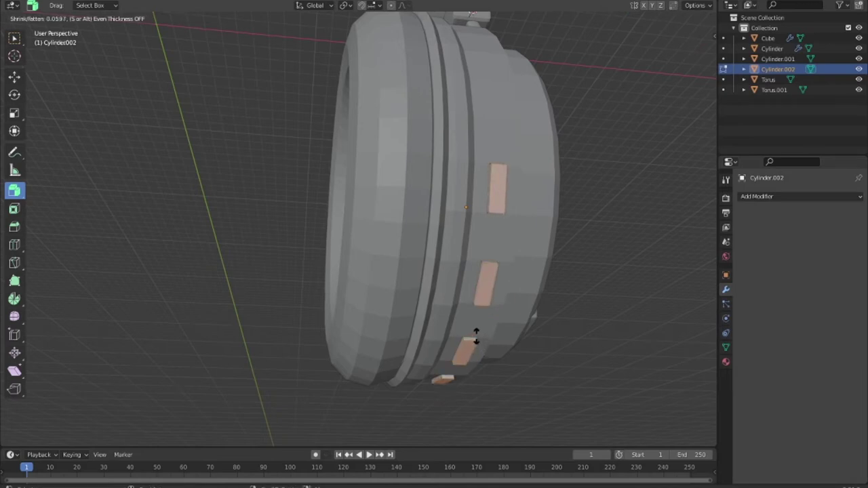
left_click_drag(477, 340, 479, 342)
Add a Subdivision Surface modifier to the vent slot object Cylinder.002
key("Tab")
left_click(553, 397)
mouse_move(554, 397)
middle_mouse_down()
mouse_move(387, 384)
mouse_move(382, 360)
mouse_move(426, 378)
middle_mouse_up()
scroll(425, 377, "up", 3)
left_click(405, 338)
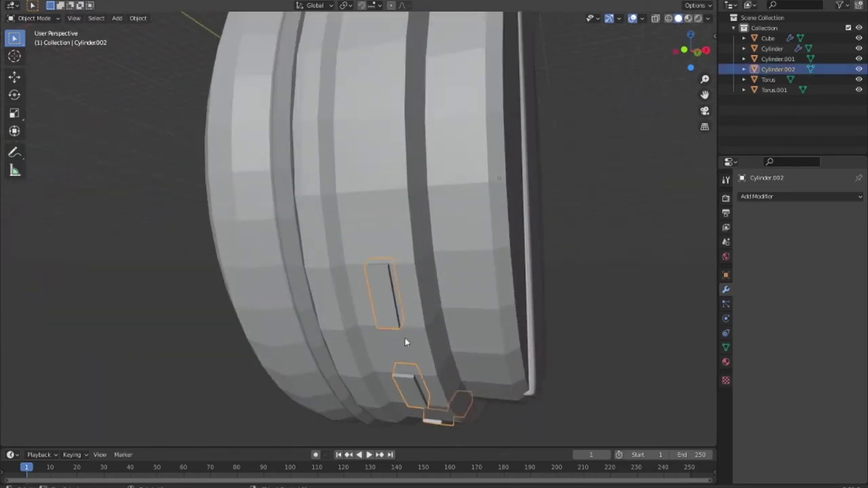
scroll(408, 342, "up", 3)
key("Tab")
scroll(523, 316, "down", 3)
scroll(599, 229, "down", 5)
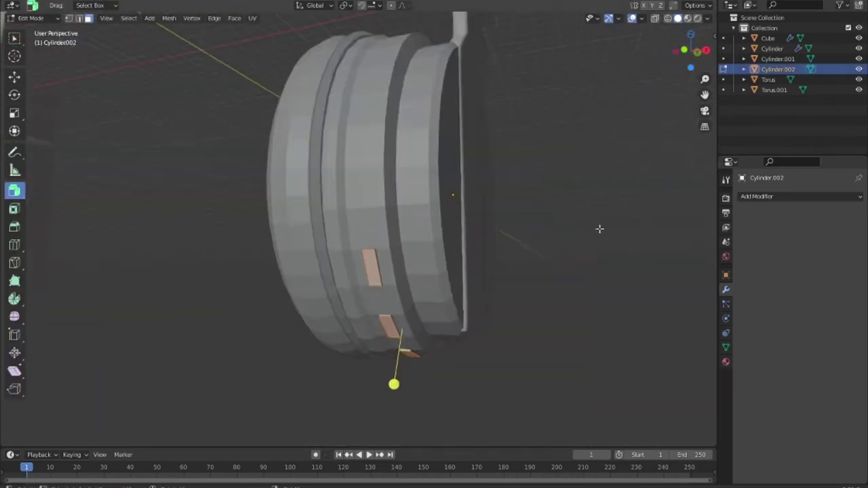
key("Tab")
left_click(798, 198)
left_click(685, 377)
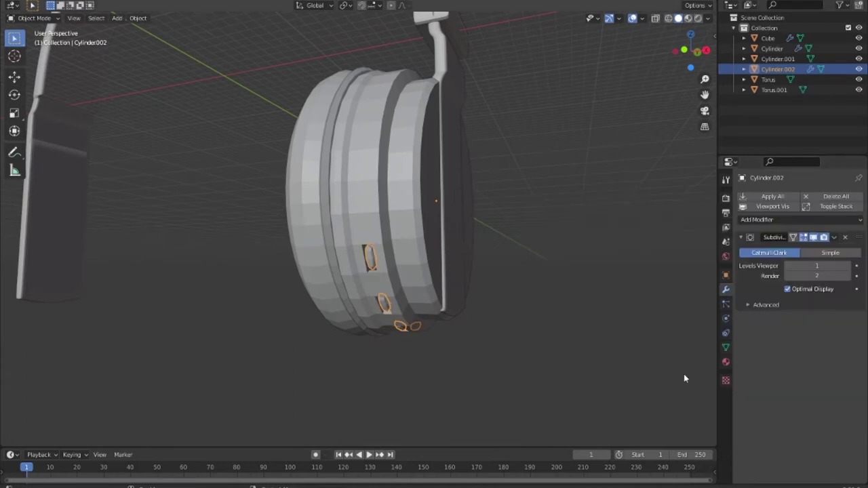
Cut an edge loop across the first slot and slide it toward the slot end
key("Tab")
scroll(463, 337, "up", 3)
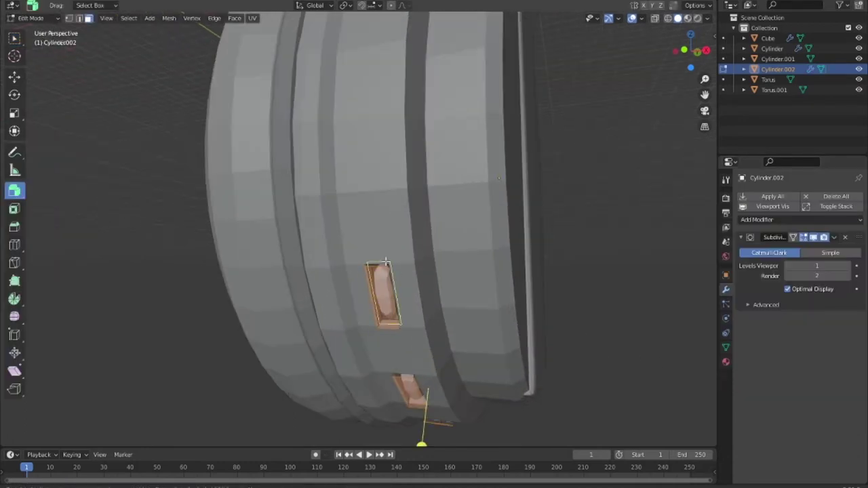
key("g")
key("g")
left_click(387, 262)
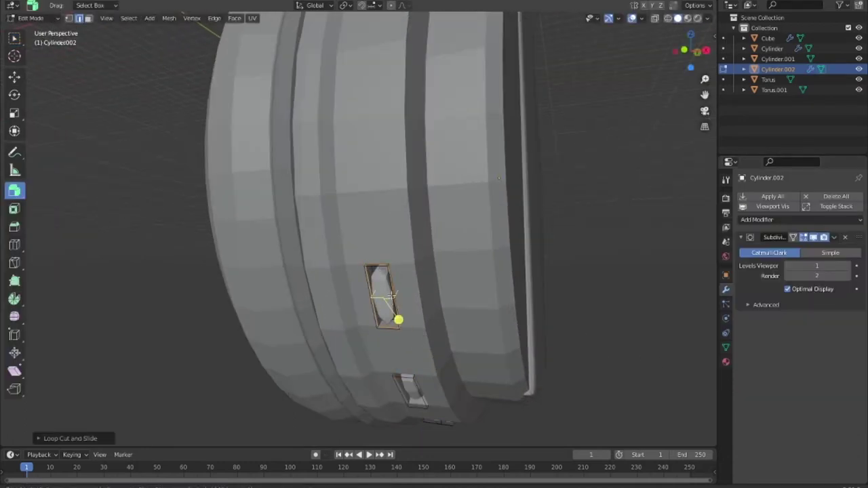
mouse_move(392, 297)
left_mouse_down()
mouse_move(391, 290)
mouse_move(398, 319)
left_mouse_up()
left_click(389, 272)
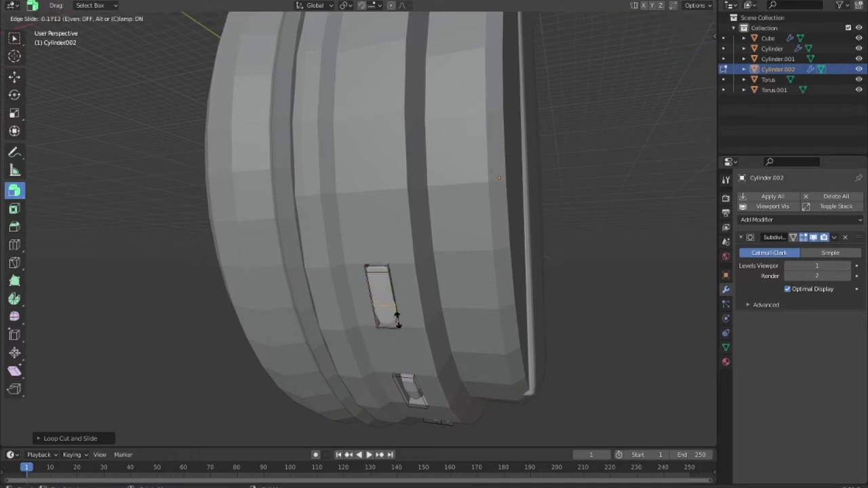
left_click(401, 331)
mouse_move(514, 403)
middle_mouse_down()
mouse_move(477, 384)
mouse_move(515, 380)
middle_mouse_up()
key("Tab")
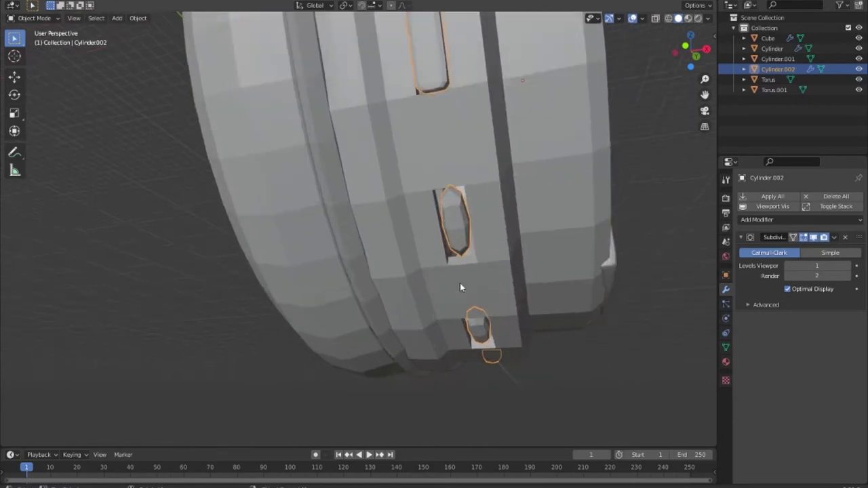
key("Tab")
Add and slide edge loops on the lower, middle and small slots to sharpen their ends
mouse_move(440, 236)
left_mouse_down()
mouse_move(436, 214)
mouse_move(417, 229)
mouse_move(438, 236)
mouse_move(443, 269)
left_mouse_up()
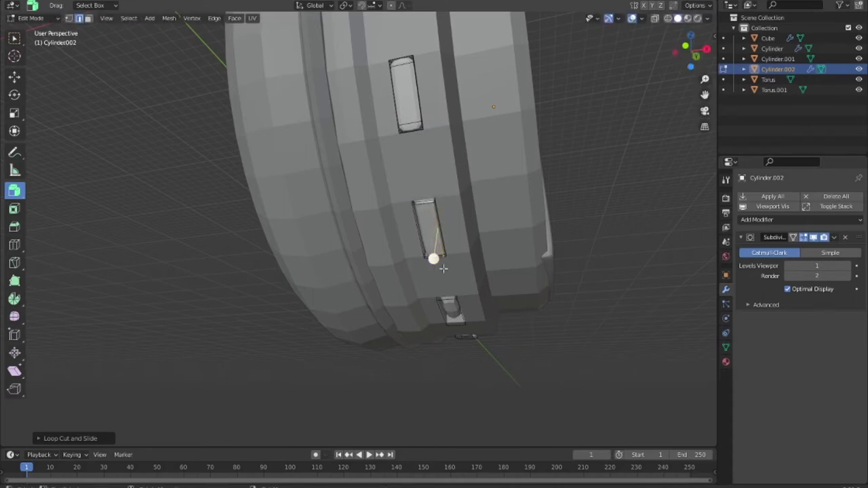
left_click_drag(425, 204, 418, 203)
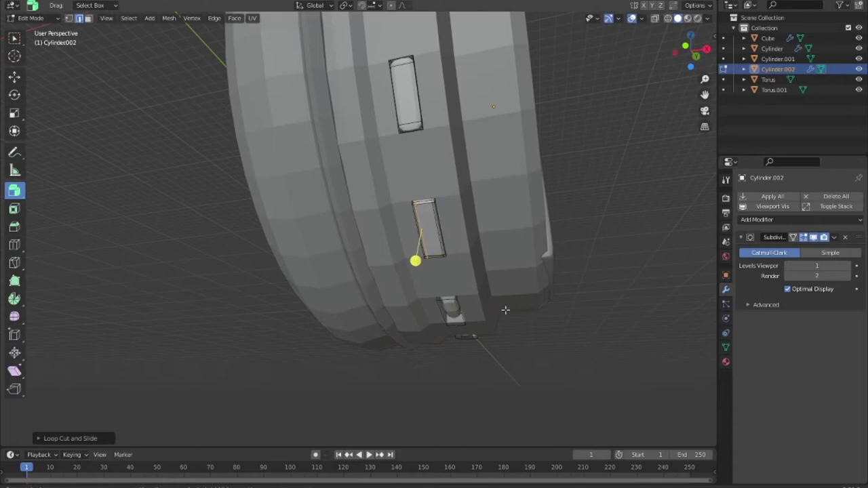
mouse_move(582, 364)
middle_mouse_down()
mouse_move(465, 226)
mouse_move(472, 255)
middle_mouse_up()
left_click_drag(366, 186, 361, 170)
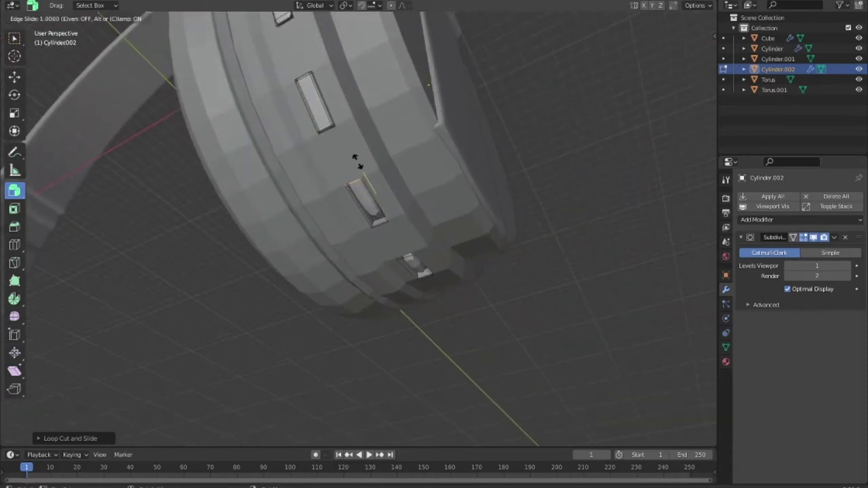
left_click_drag(376, 200, 396, 216)
mouse_move(351, 184)
left_mouse_down()
mouse_move(345, 188)
mouse_move(362, 179)
left_mouse_up()
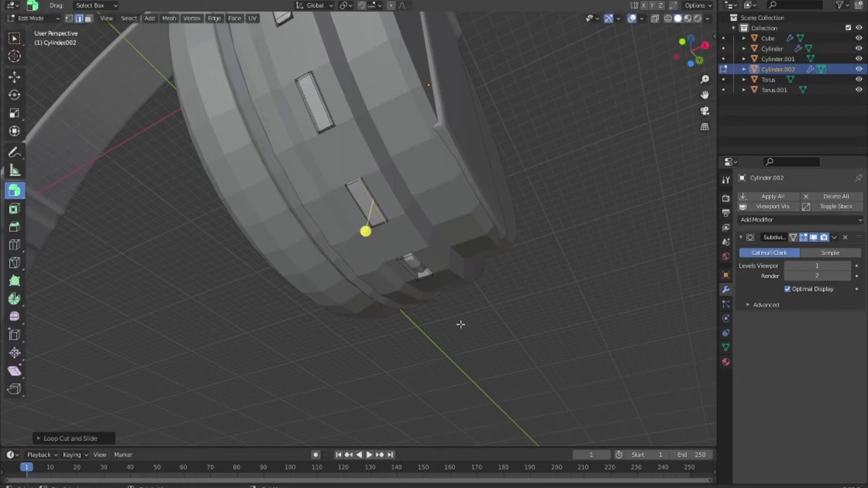
left_click_drag(415, 266, 409, 260)
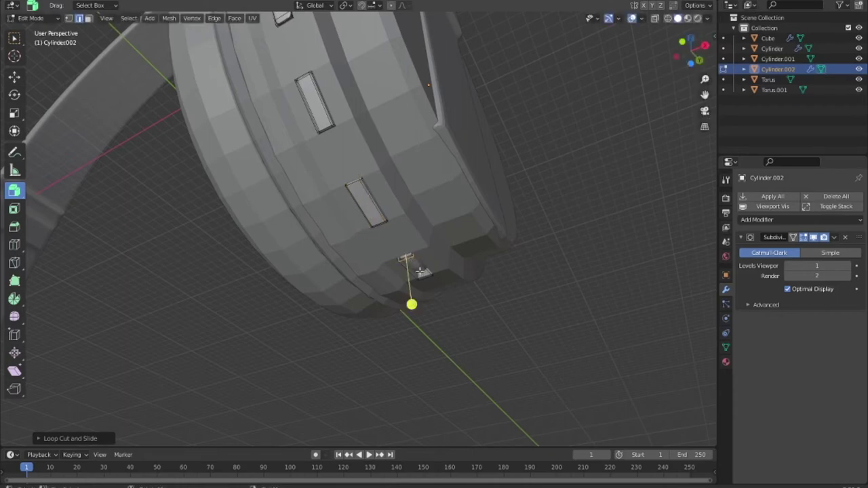
scroll(414, 271, "up", 4)
scroll(448, 289, "up", 4)
middle_click_drag(485, 296, 456, 275)
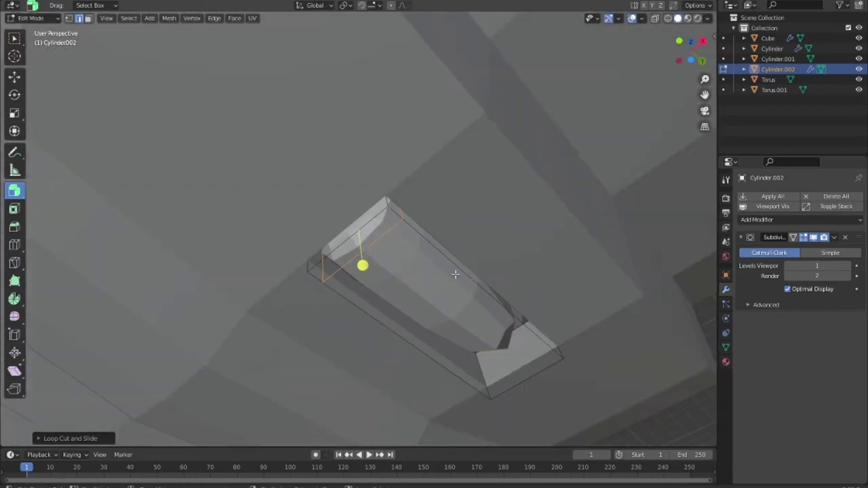
Try triangulating the small slot's faces, undo it, and loop-cut the slot instead
left_click(452, 272)
key("ctrl+t")
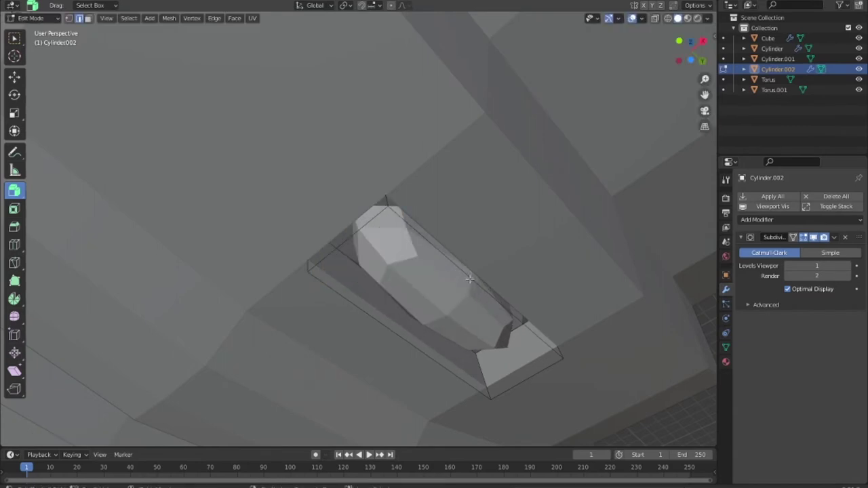
key("ctrl+z")
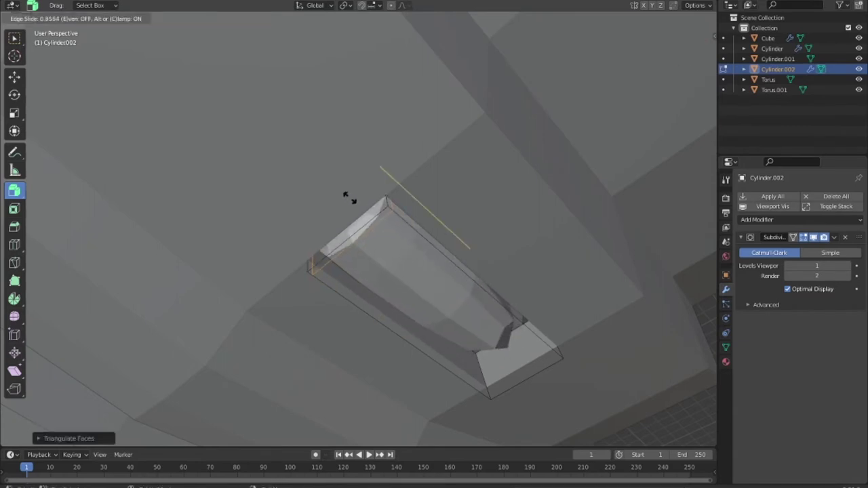
key("ctrl+r")
left_click(424, 269)
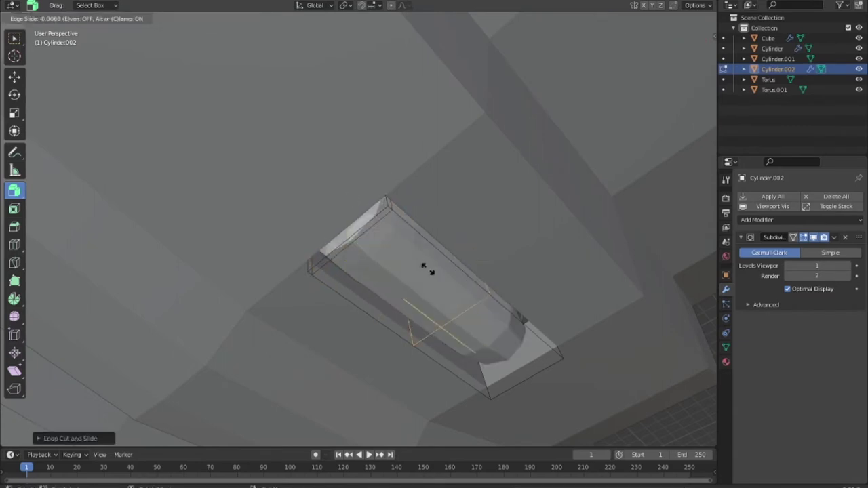
left_click(512, 334)
left_click(534, 403)
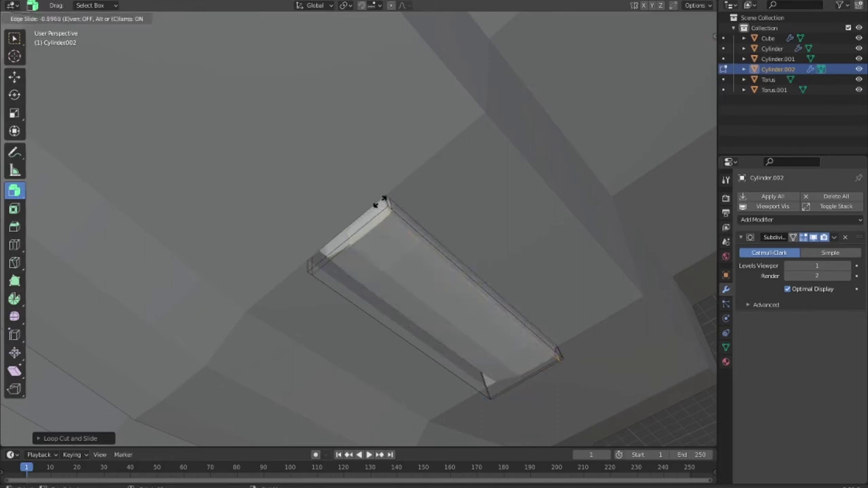
left_click(382, 199)
Add a final loop cut near the slot's far end and return to Object Mode
left_click(335, 253)
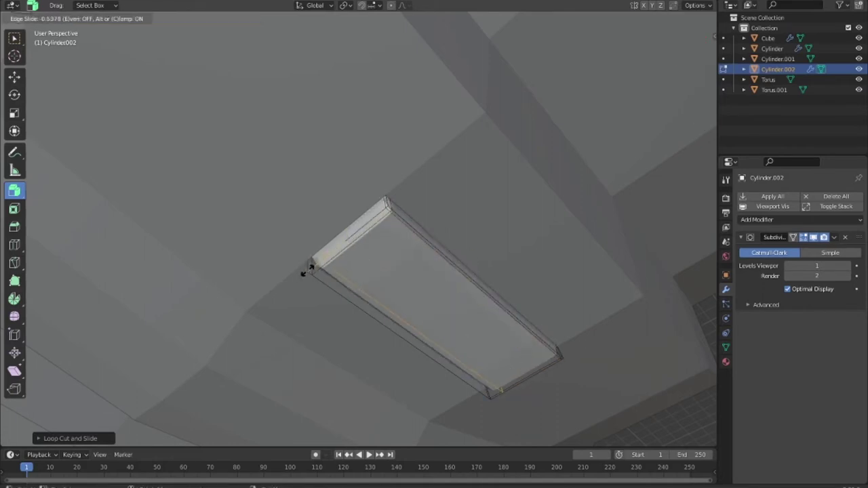
left_click(295, 278)
mouse_move(295, 277)
middle_mouse_down()
mouse_move(473, 289)
mouse_move(397, 269)
middle_mouse_up()
scroll(473, 290, "down", 5)
scroll(432, 305, "down", 3)
key("Tab")
mouse_move(458, 288)
middle_mouse_down()
mouse_move(504, 294)
mouse_move(407, 260)
mouse_move(437, 276)
middle_mouse_up()
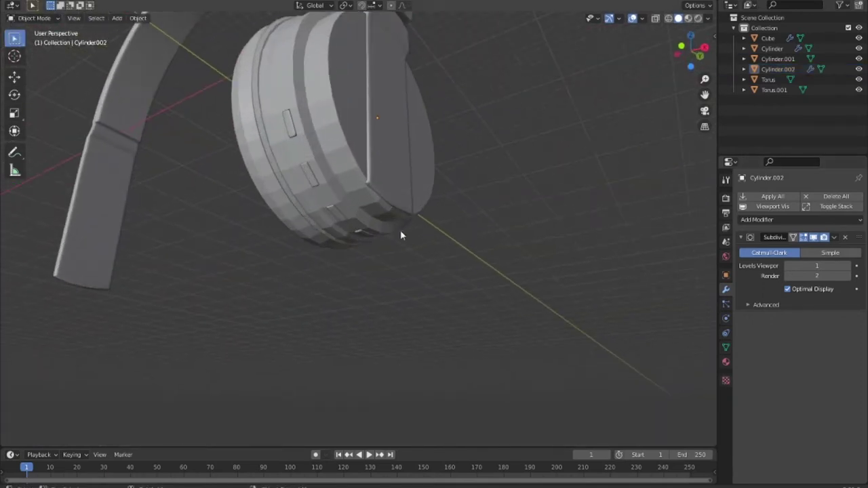
Raise the vent pieces' Subdivision viewport level to 2
left_click(379, 231)
left_click(848, 266)
left_click(460, 309)
mouse_move(460, 309)
middle_mouse_down()
mouse_move(470, 338)
mouse_move(352, 277)
middle_mouse_up()
scroll(352, 277, "down", 2)
mouse_move(324, 278)
middle_mouse_down()
mouse_move(412, 307)
mouse_move(356, 218)
middle_mouse_up()
Add a Subdivision Surface modifier to the ear cup Cylinder.001 and set it to level 2
left_click(375, 247)
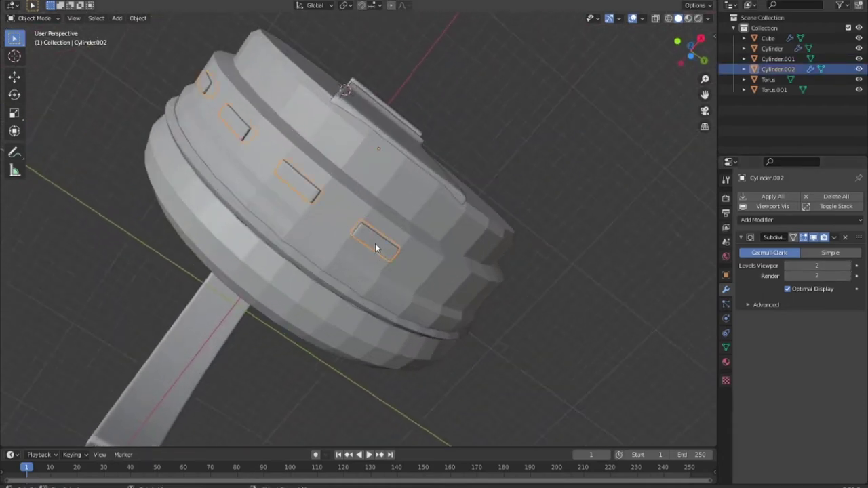
left_click(428, 274)
left_click(780, 219)
left_click(637, 386)
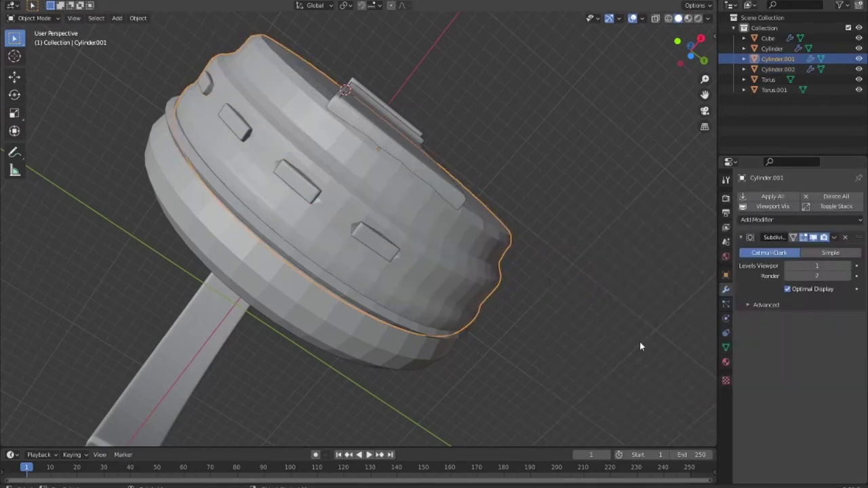
mouse_move(640, 347)
middle_mouse_down()
mouse_move(517, 306)
mouse_move(464, 242)
mouse_move(484, 255)
middle_mouse_up()
key("Tab")
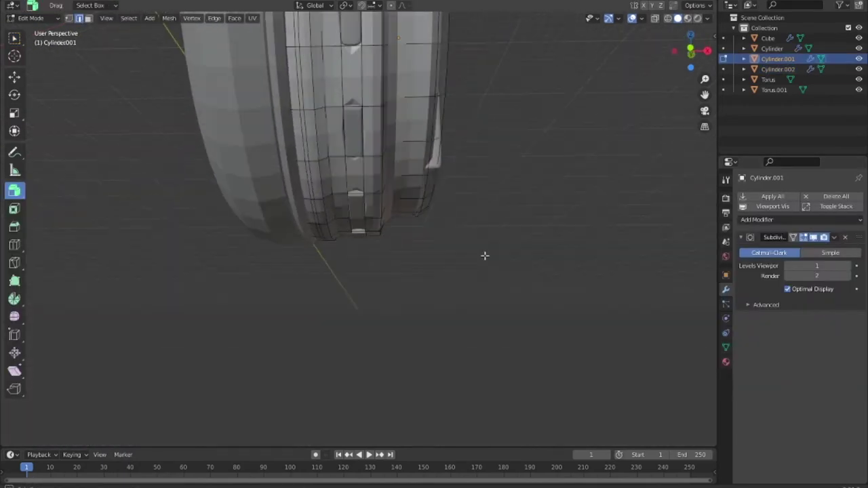
key("ctrl+2")
mouse_move(570, 276)
middle_mouse_down()
mouse_move(536, 240)
mouse_move(520, 247)
mouse_move(528, 301)
mouse_move(563, 289)
mouse_move(360, 300)
mouse_move(486, 305)
mouse_move(500, 219)
mouse_move(419, 266)
middle_mouse_up()
key("Tab")
scroll(489, 295, "down", 3)
scroll(420, 265, "up", 5)
Loop-cut edge loops beside, along, and above and below the ear cup's vent recesses
key("Tab")
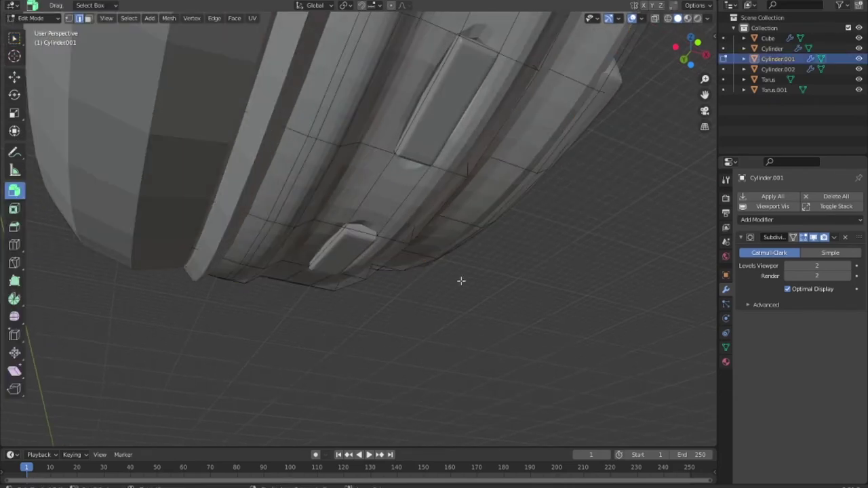
key("ctrl+r")
left_click(365, 217)
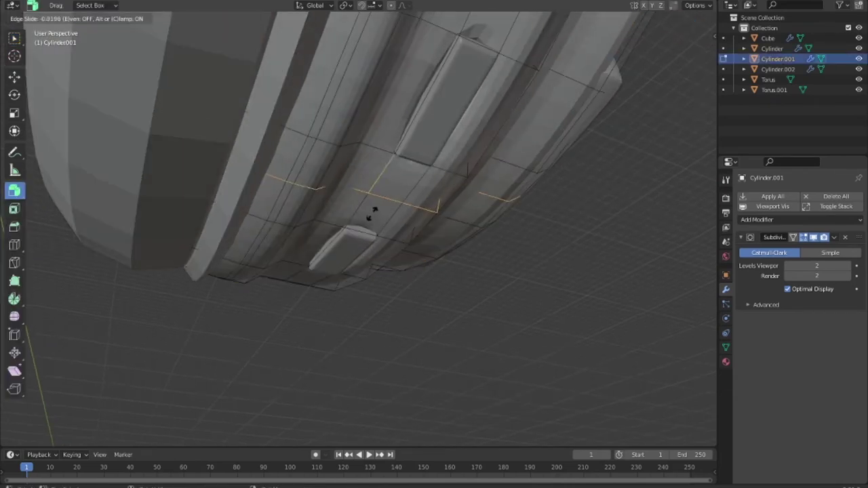
left_click(359, 247)
middle_click_drag(346, 249, 372, 313)
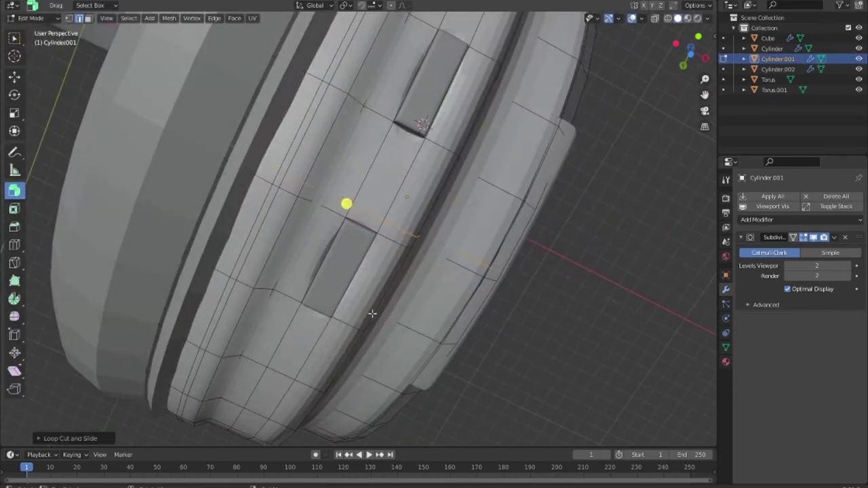
left_click(333, 219)
left_click(393, 249)
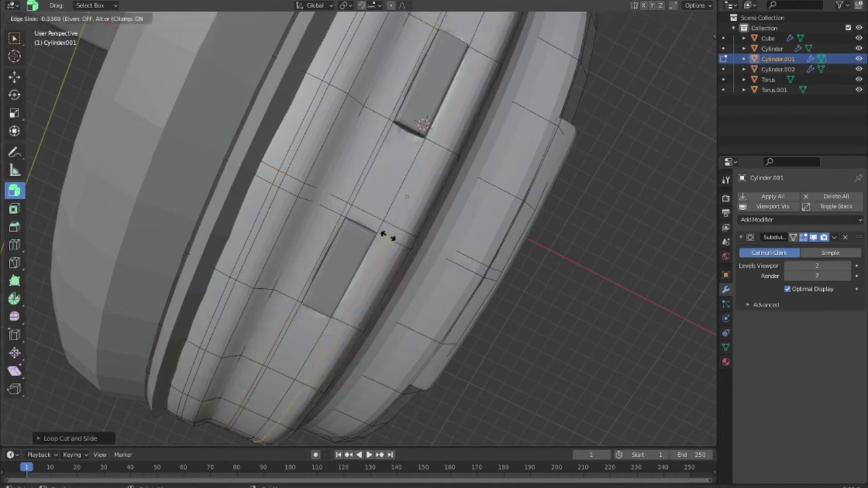
left_click(384, 234)
left_click(321, 313)
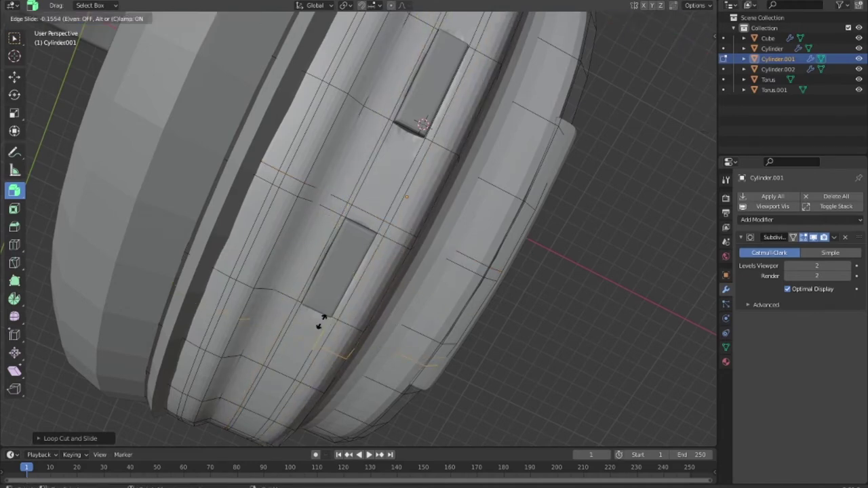
left_click(328, 308)
left_click(412, 175)
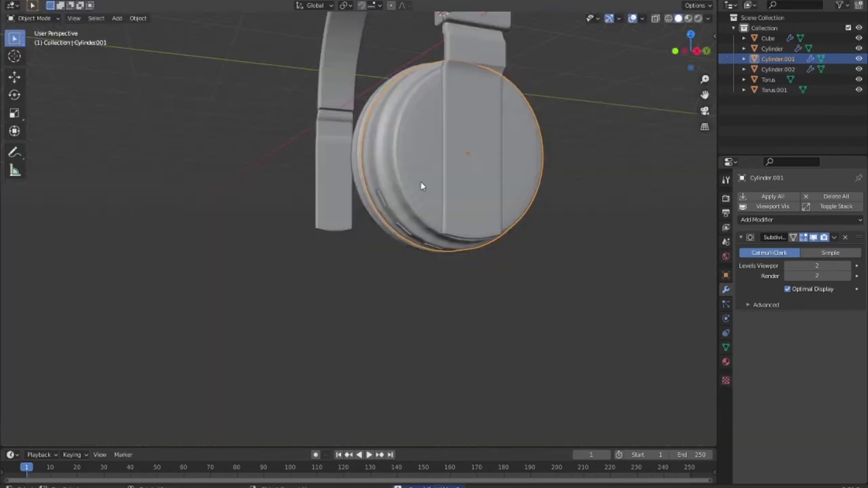
key("Tab")
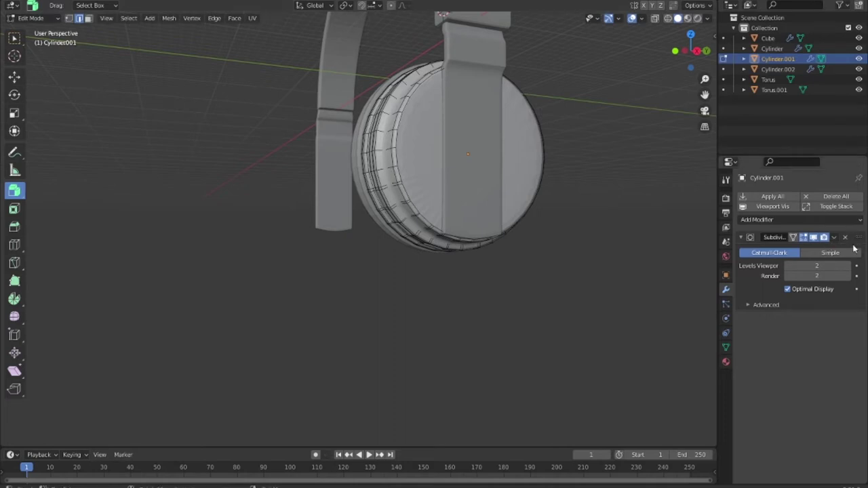
Remove the ear cup's Subdivision modifier and select its front cap face in Face mode
left_click(845, 237)
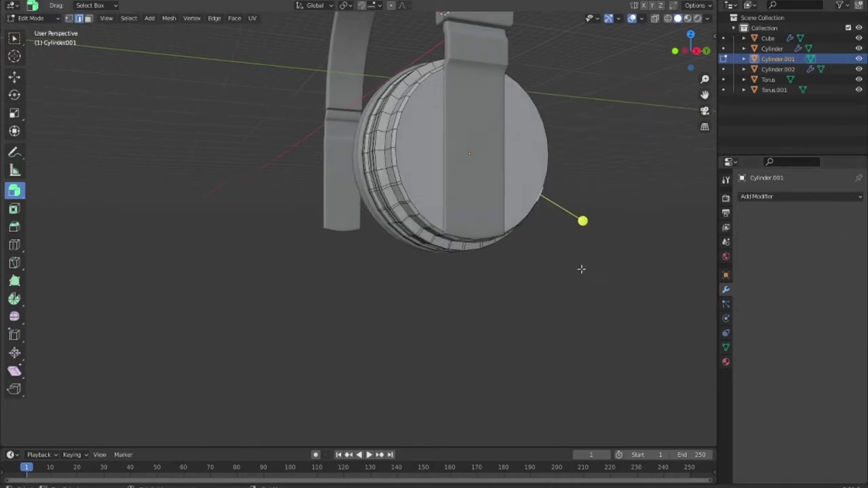
key("Tab")
key("Tab")
left_click(87, 23)
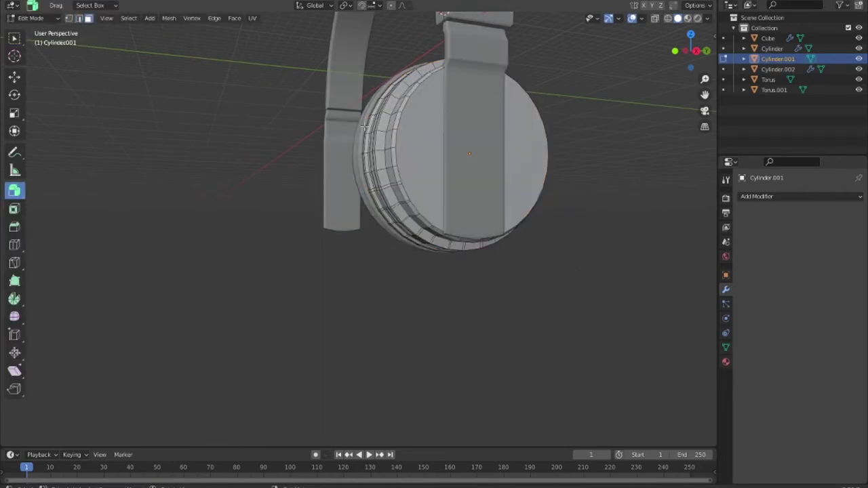
left_click(436, 201)
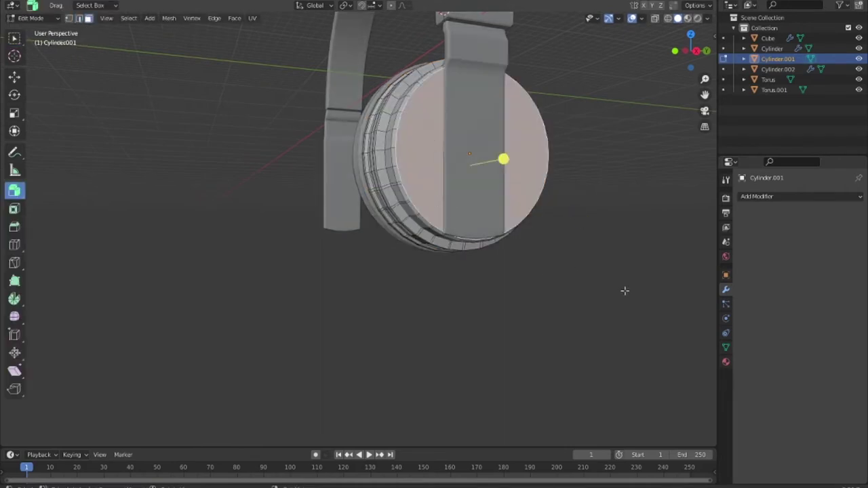
mouse_move(578, 270)
middle_mouse_down()
mouse_move(504, 281)
mouse_move(542, 275)
middle_mouse_up()
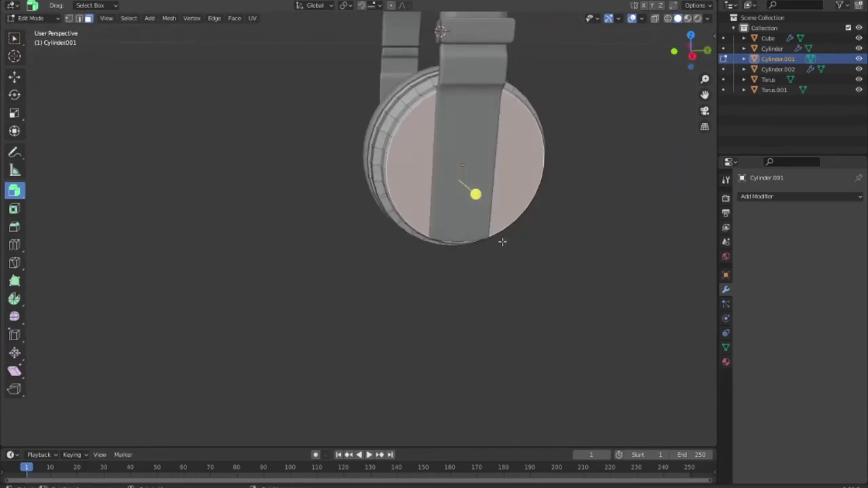
mouse_move(502, 242)
middle_mouse_down()
mouse_move(561, 253)
mouse_move(537, 243)
middle_mouse_up()
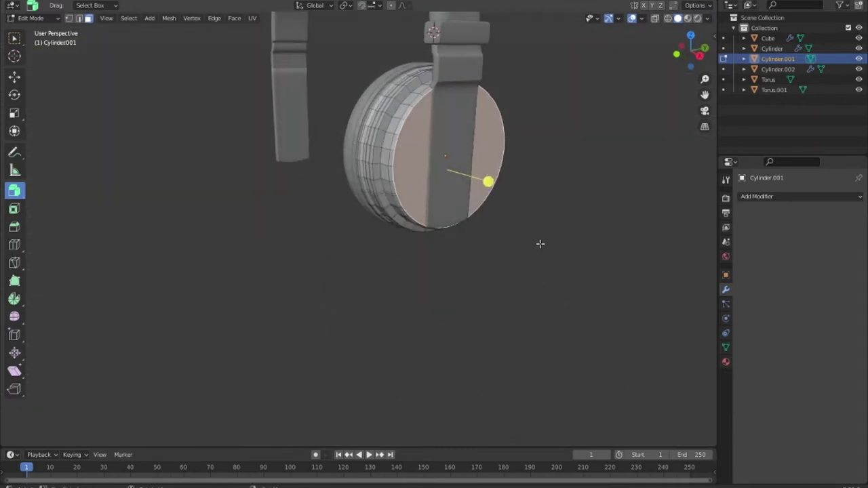
Inset the cap face, then scale the inner face along one axis into a flatter panel
key("i")
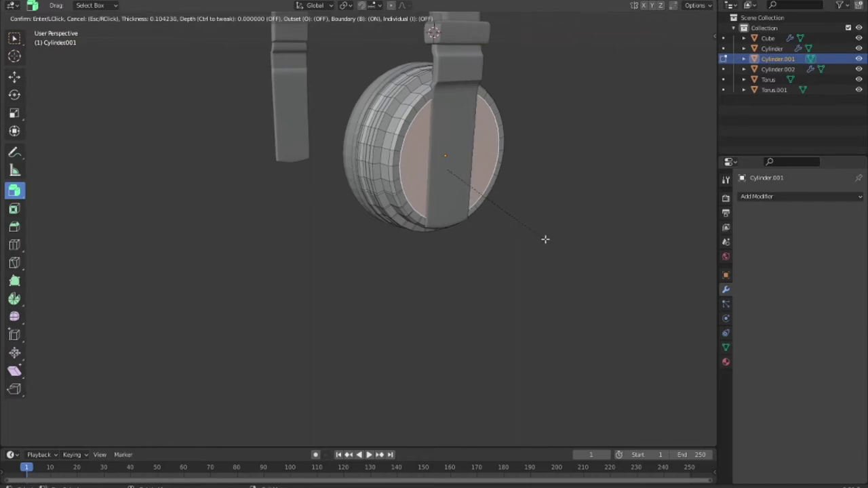
left_click(547, 240)
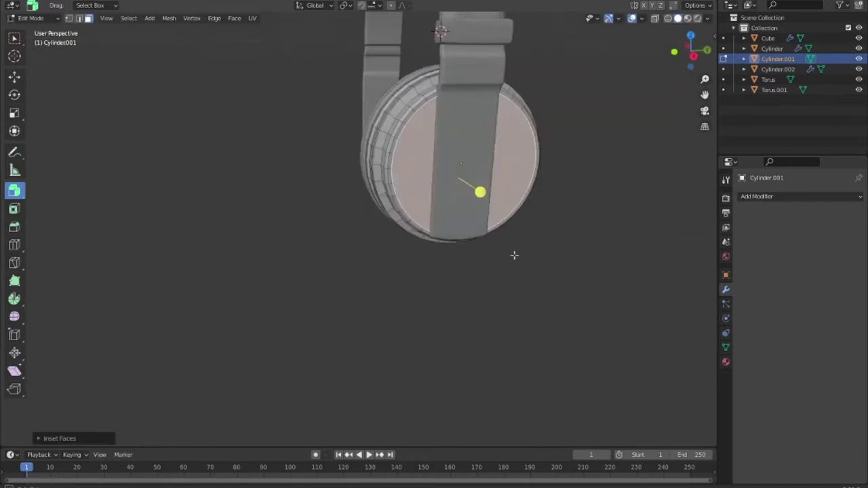
middle_click_drag(513, 254, 597, 314)
key("s")
key("x")
key("y")
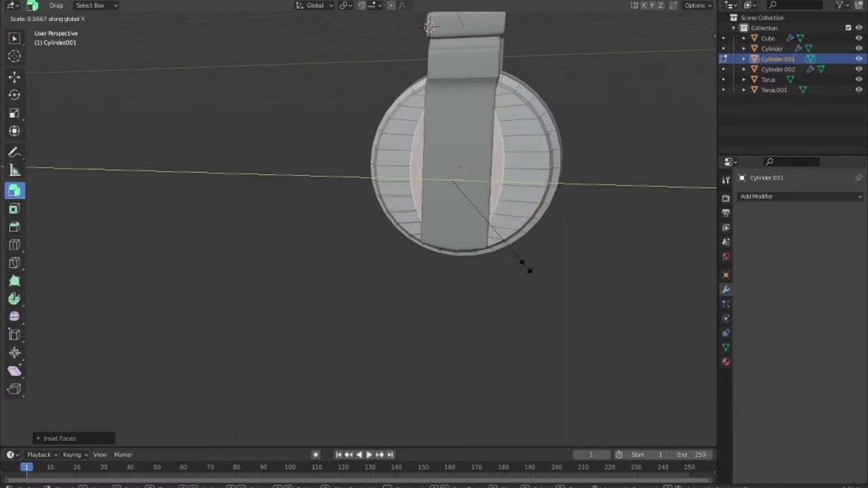
left_click(513, 258)
mouse_move(514, 258)
middle_mouse_down()
mouse_move(525, 308)
mouse_move(378, 194)
middle_mouse_up()
key("Tab")
Add a Subdivision Surface to the ear cup body; try one on the Torus, then remove it
left_click(800, 197)
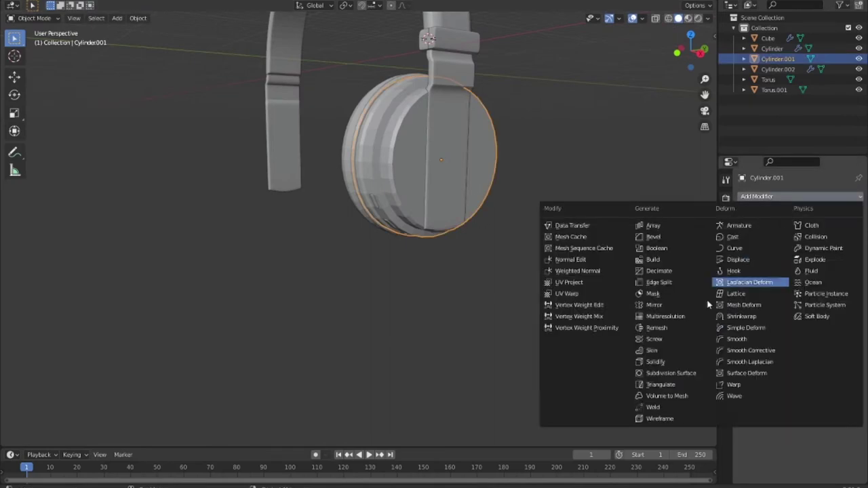
left_click(672, 372)
mouse_move(567, 329)
middle_mouse_down()
mouse_move(498, 330)
mouse_move(585, 345)
mouse_move(531, 310)
mouse_move(534, 337)
mouse_move(495, 312)
middle_mouse_up()
left_click(531, 310)
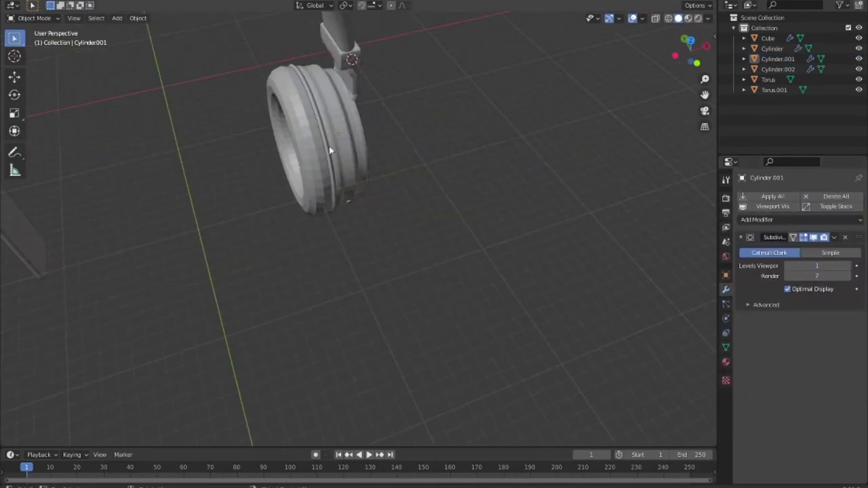
left_click(769, 80)
left_click(801, 196)
left_click(652, 373)
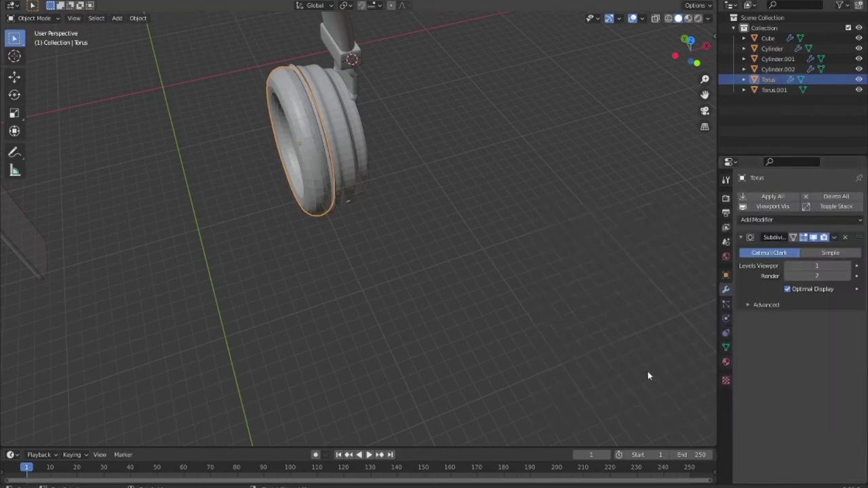
mouse_move(647, 370)
middle_mouse_down()
mouse_move(602, 317)
mouse_move(606, 303)
mouse_move(652, 299)
middle_mouse_up()
middle_click_drag(829, 297, 511, 315)
key("Tab")
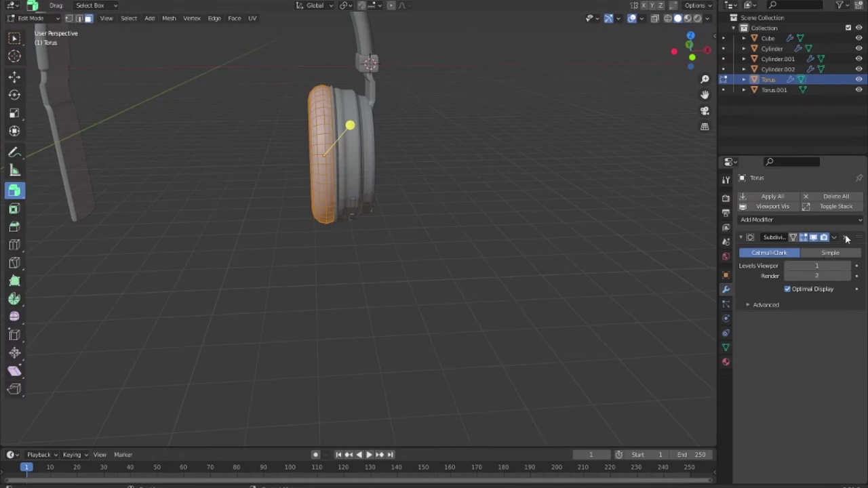
left_click(845, 236)
key("Tab")
mouse_move(568, 283)
middle_mouse_down()
mouse_move(510, 288)
mouse_move(312, 134)
middle_mouse_up()
Shade Smooth the Torus cushion and ear cup Cylinder.001, then select Torus.001 for shading
right_click(312, 133)
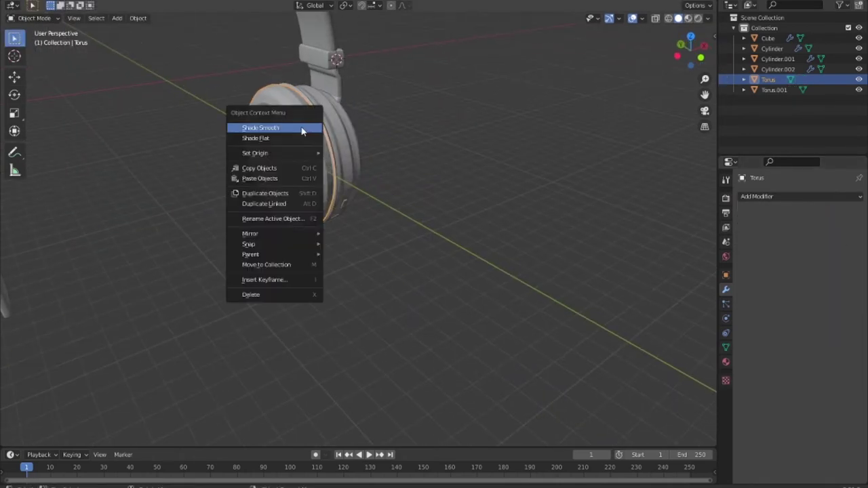
left_click(305, 129)
mouse_move(291, 194)
middle_mouse_down()
mouse_move(342, 283)
mouse_move(368, 150)
mouse_move(393, 243)
mouse_move(352, 231)
mouse_move(394, 306)
mouse_move(529, 322)
mouse_move(404, 242)
mouse_move(372, 280)
middle_mouse_up()
left_click(368, 149)
right_click(368, 146)
left_click(362, 145)
left_click(352, 233)
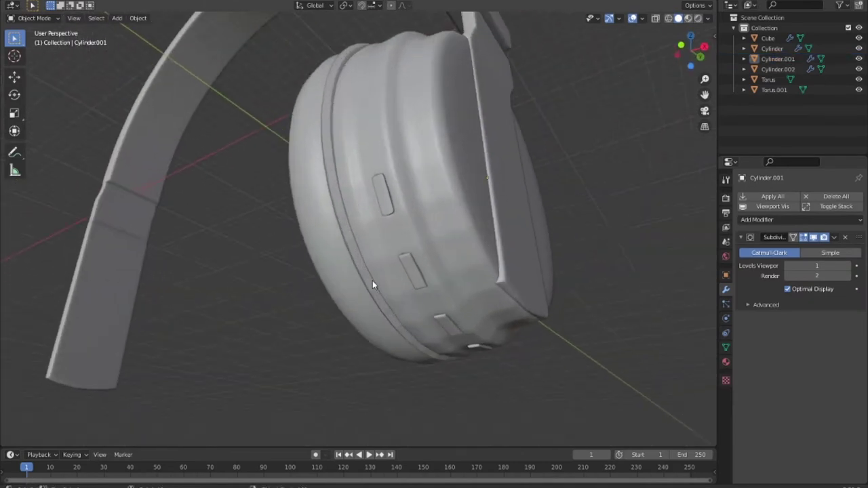
left_click(366, 278)
right_click(365, 278)
Smooth-shade Torus.001 and deselect it
left_click(363, 280)
left_click(485, 382)
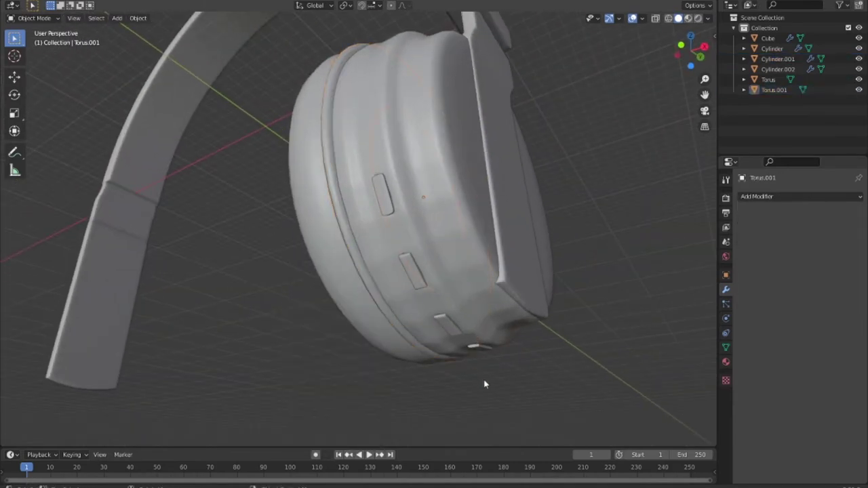
mouse_move(485, 382)
middle_mouse_down()
mouse_move(532, 394)
mouse_move(490, 327)
mouse_move(473, 361)
mouse_move(355, 326)
mouse_move(447, 211)
mouse_move(397, 310)
mouse_move(541, 306)
mouse_move(448, 292)
mouse_move(445, 300)
mouse_move(434, 297)
mouse_move(482, 301)
mouse_move(435, 292)
middle_mouse_up()
key("alt+Tab")
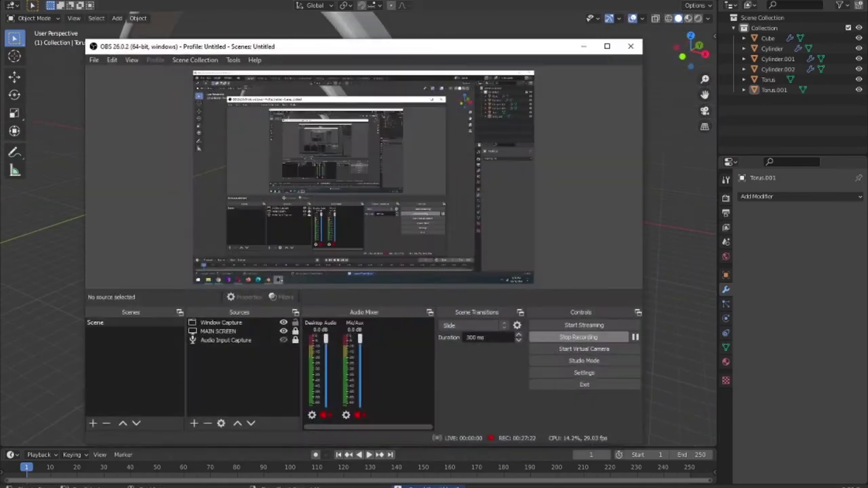
key("alt+Tab")
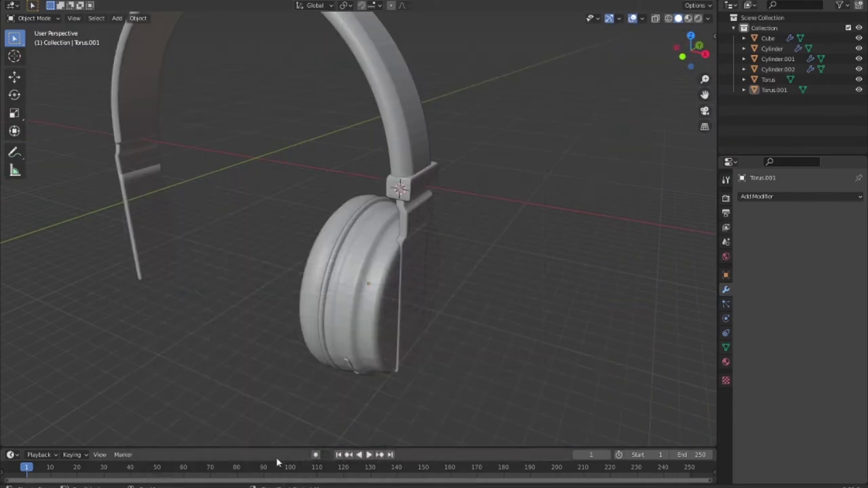
mouse_move(433, 335)
middle_mouse_down()
mouse_move(479, 314)
mouse_move(533, 348)
mouse_move(495, 316)
mouse_move(298, 316)
mouse_move(389, 339)
mouse_move(448, 325)
middle_mouse_up()
Switch viewport lighting to MatCap and apply a different matcap sphere
left_click(709, 19)
left_click(706, 91)
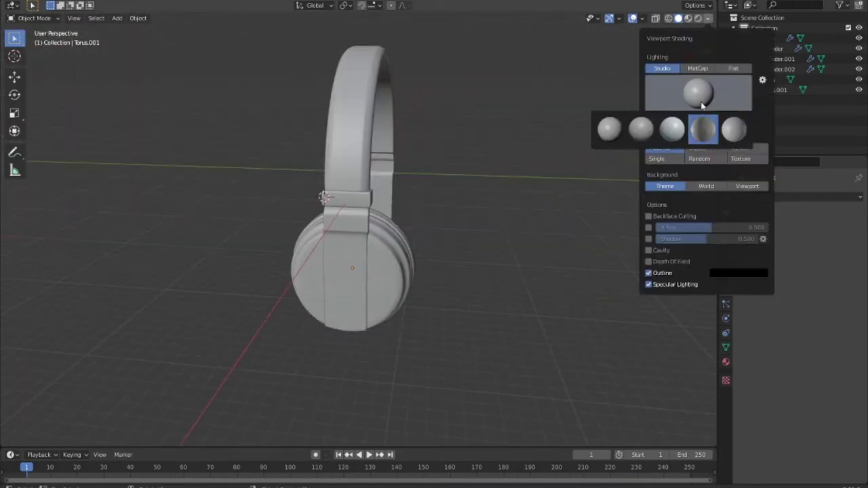
left_click(698, 68)
left_click(699, 91)
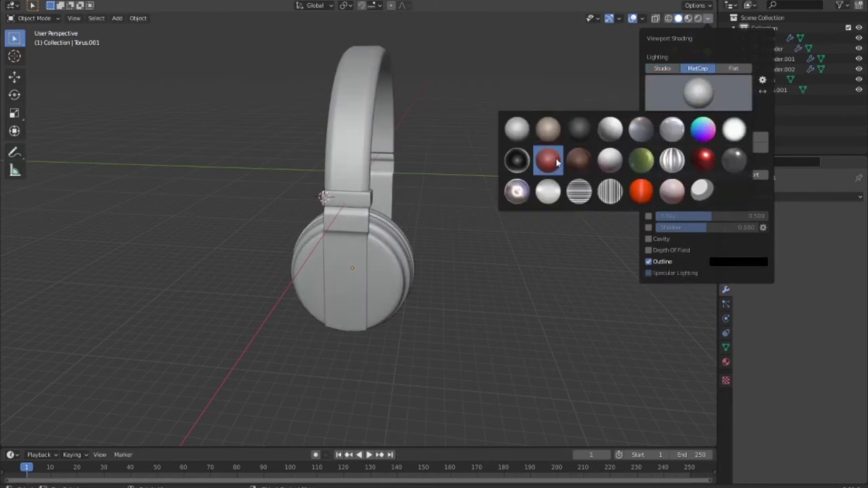
left_click(611, 130)
mouse_move(502, 230)
middle_mouse_down()
mouse_move(461, 248)
mouse_move(576, 218)
middle_mouse_up()
Try a shiny matcap, then a brown matcap on the headphones
left_click(709, 19)
left_click(697, 95)
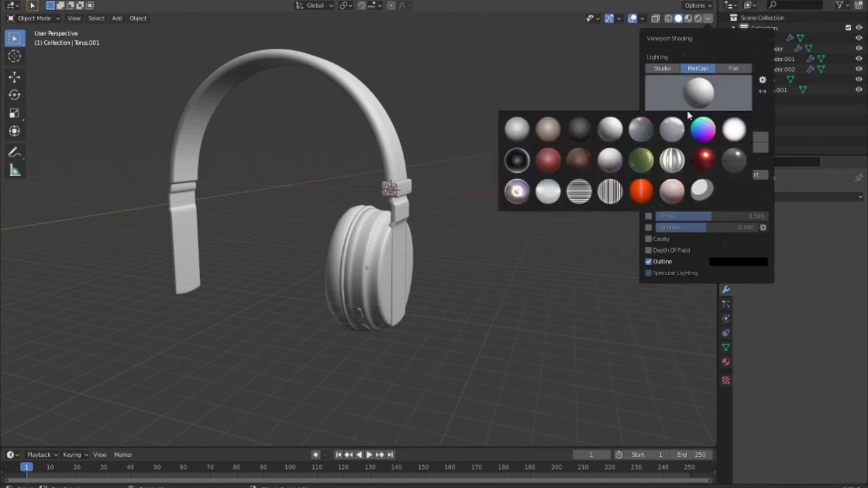
left_click(548, 192)
mouse_move(518, 291)
middle_mouse_down()
mouse_move(496, 291)
mouse_move(516, 285)
middle_mouse_up()
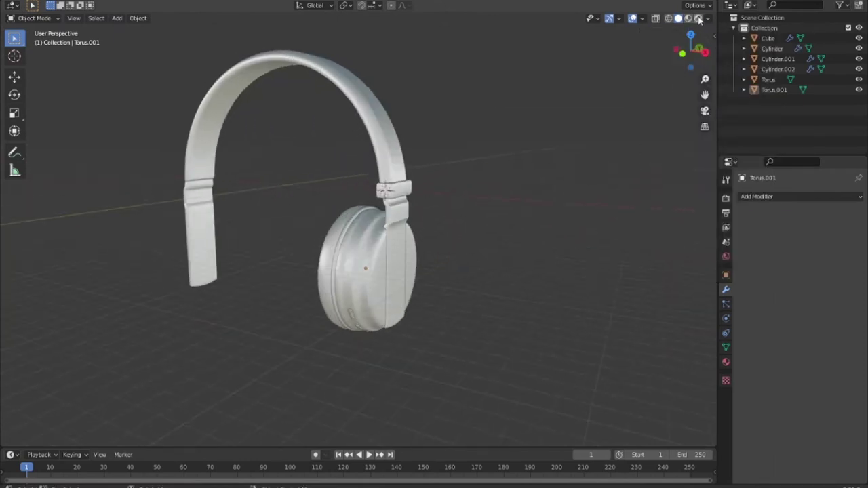
left_click(709, 19)
left_click(697, 95)
left_click(540, 154)
mouse_move(488, 257)
middle_mouse_down()
mouse_move(441, 274)
mouse_move(508, 273)
middle_mouse_up()
scroll(509, 273, "up", 3)
Turn on cavity shading and apply a grey-white matcap
left_click(709, 19)
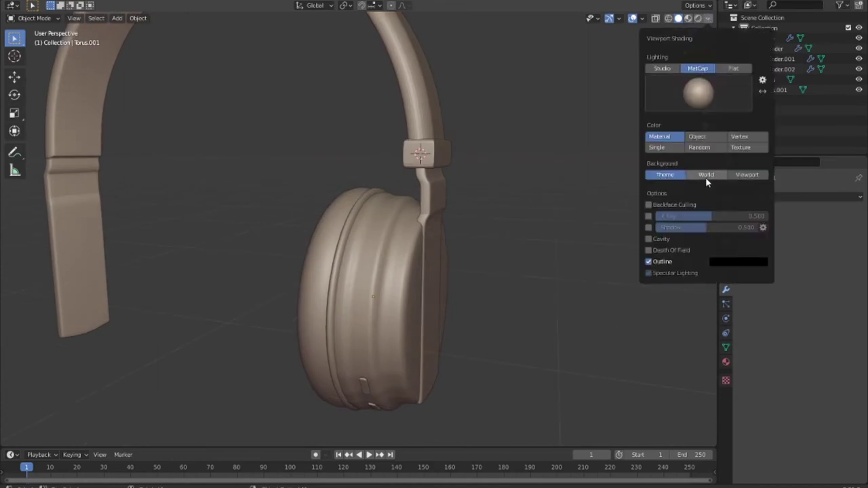
scroll(699, 178, "up", 1, "ctrl")
left_click(649, 240)
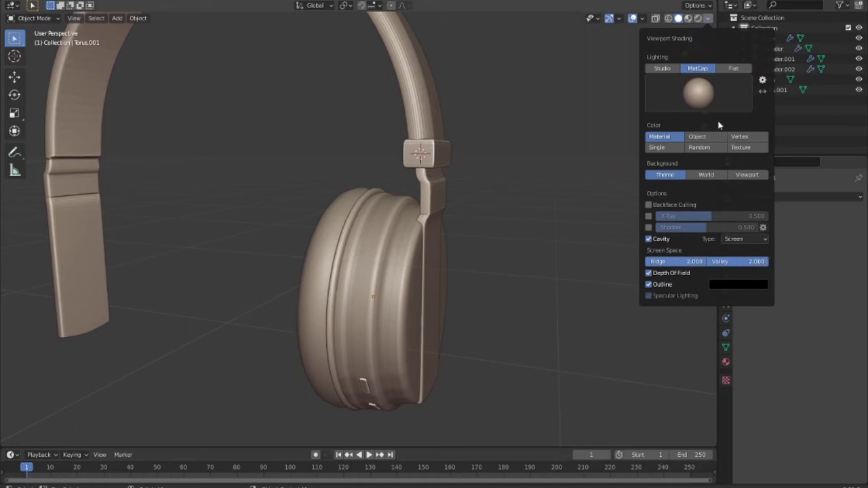
left_click(698, 93)
left_click(513, 139)
middle_click_drag(514, 209, 474, 218)
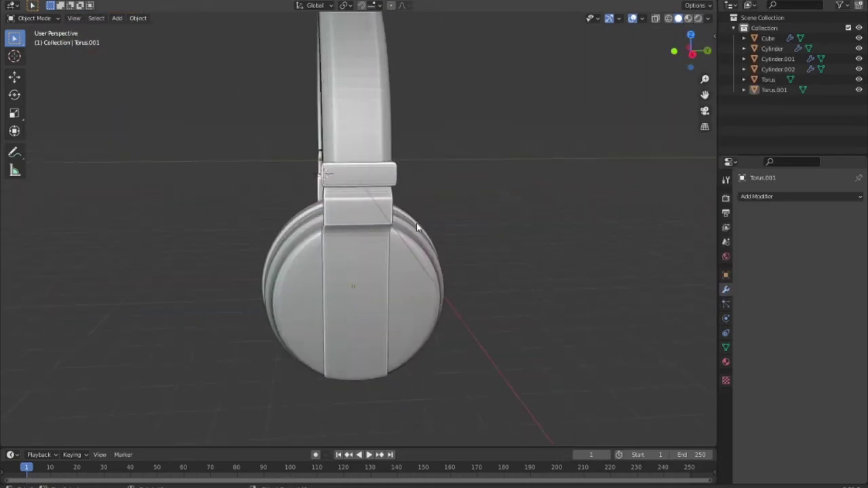
scroll(303, 215, "down", 4)
scroll(437, 259, "up", 4)
middle_click_drag(436, 259, 502, 268)
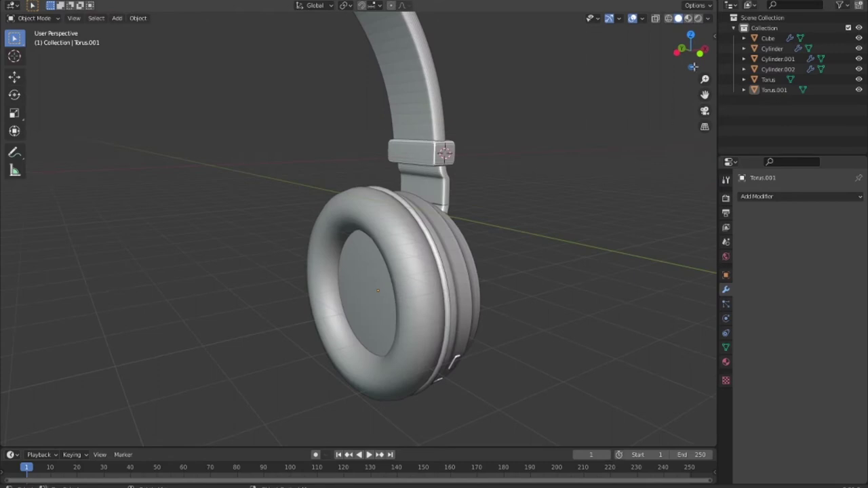
Apply the shiny red matcap and inspect the red headphones
left_click(708, 19)
left_click(717, 101)
left_click(703, 160)
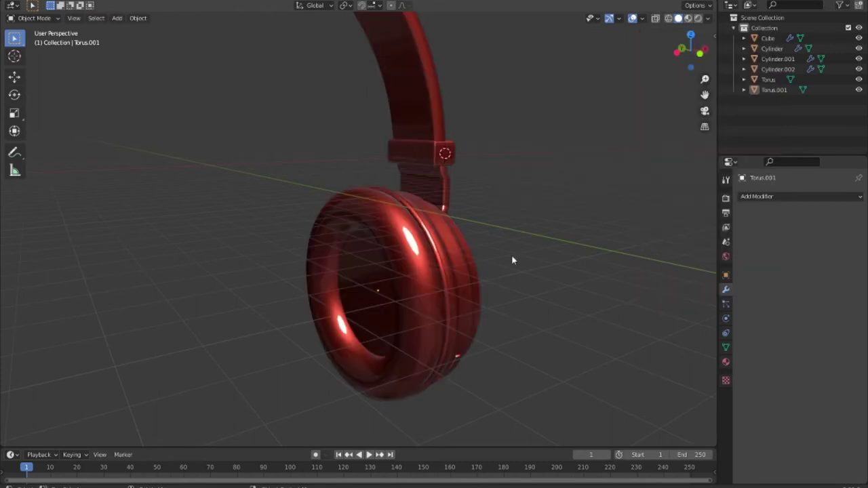
scroll(513, 260, "down", 4)
scroll(454, 245, "up", 4)
mouse_move(455, 244)
middle_mouse_down()
mouse_move(399, 252)
mouse_move(484, 257)
mouse_move(479, 102)
mouse_move(482, 211)
mouse_move(426, 240)
mouse_move(296, 190)
mouse_move(275, 169)
mouse_move(387, 188)
mouse_move(420, 275)
mouse_move(397, 291)
mouse_move(368, 250)
middle_mouse_up()
scroll(481, 211, "down", 3)
scroll(287, 192, "up", 2)
scroll(420, 276, "up", 2)
Enter Edit Mode on ear cup Cylinder.001 and select a face on its side
left_click(369, 250)
key("Tab")
middle_click_drag(423, 298, 371, 272)
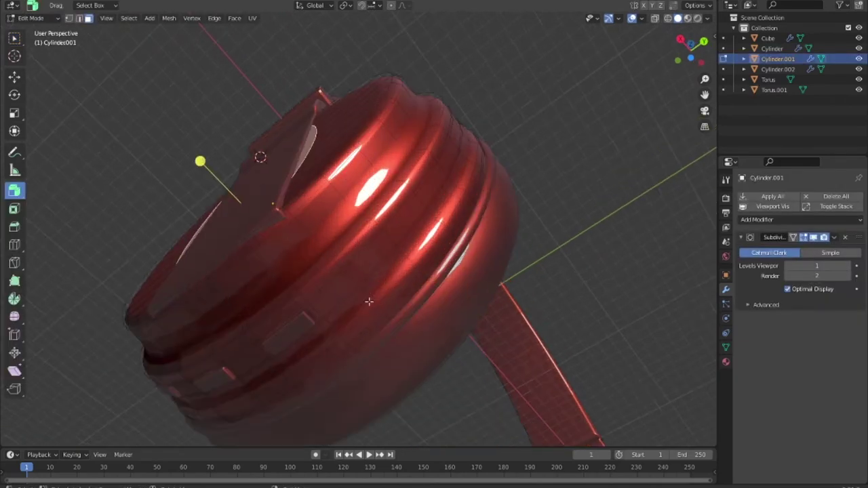
left_click(370, 271)
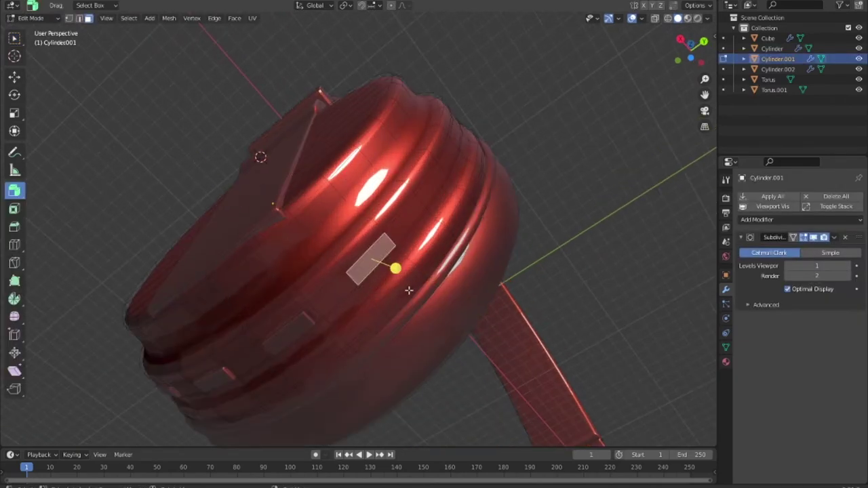
scroll(409, 291, "up", 2)
scroll(421, 295, "up", 2)
middle_click_drag(414, 280, 373, 207)
scroll(370, 212, "up", 3)
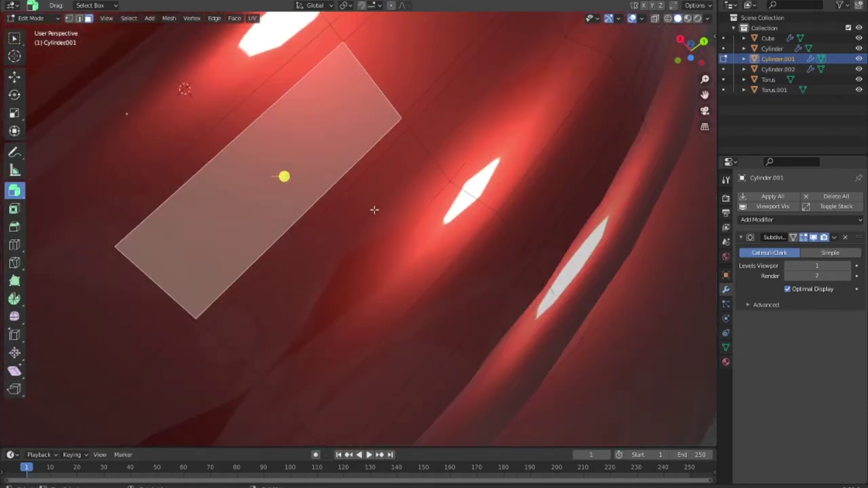
scroll(370, 208, "down", 5)
scroll(368, 206, "up", 5)
Inset the selected side face and switch the view back to a grey matcap
key("i")
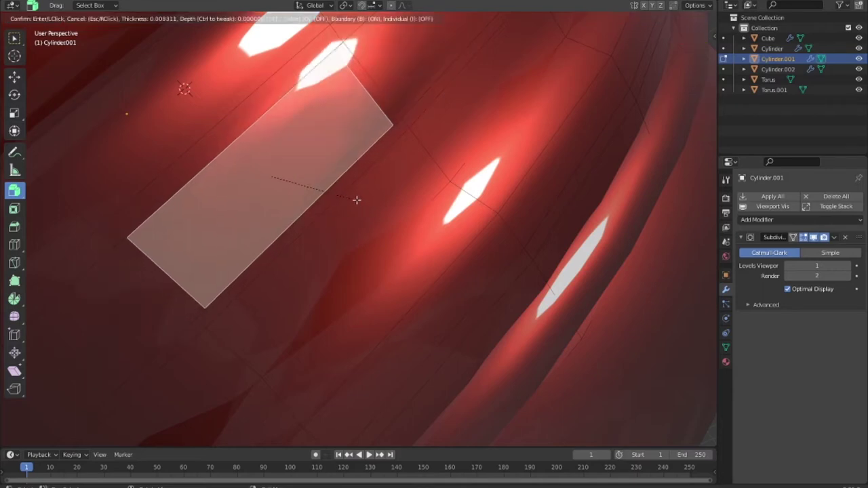
left_click(355, 199)
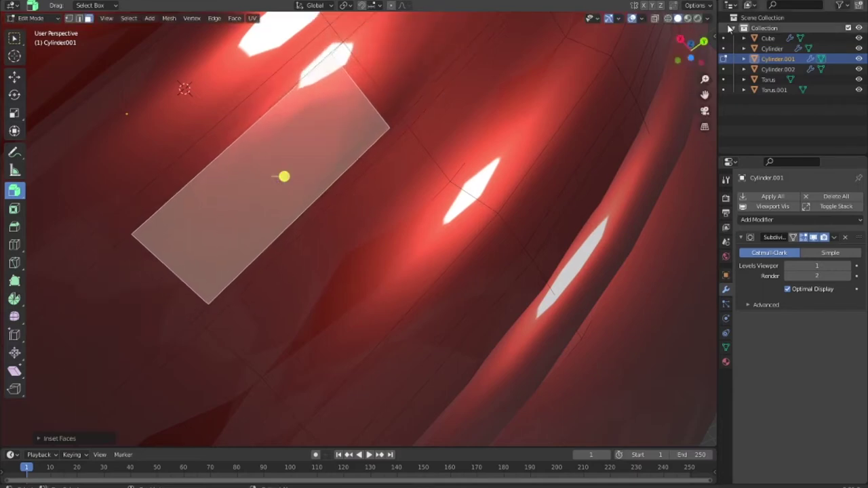
left_click(707, 18)
left_click(682, 100)
left_click(517, 129)
middle_click_drag(516, 136, 405, 199)
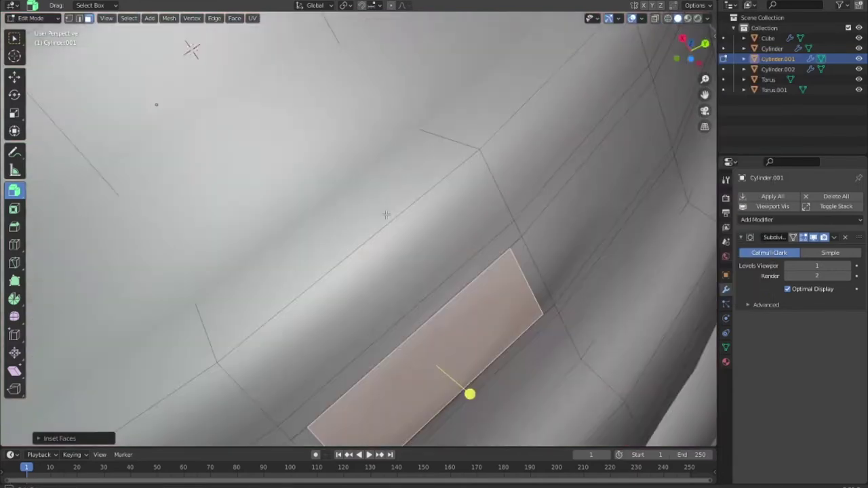
scroll(406, 199, "down", 5)
scroll(406, 199, "up", 2)
scroll(407, 203, "up", 3)
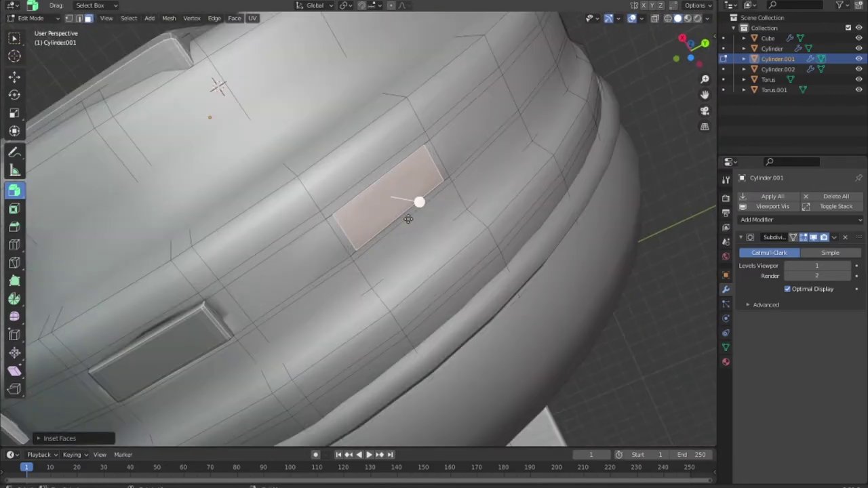
scroll(408, 219, "up", 2)
Undo the inset, inset the face into a smaller panel, and scale it along X
key("ctrl+z")
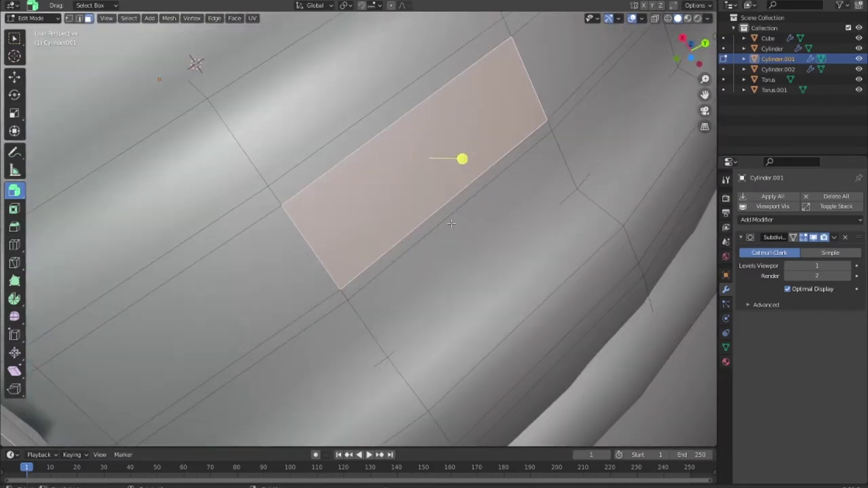
left_click_drag(481, 235, 465, 227)
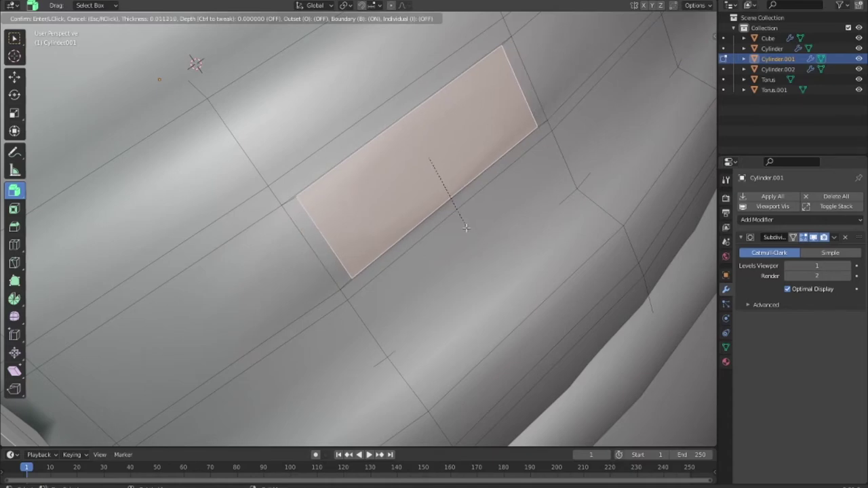
scroll(408, 212, "down", 2)
mouse_move(461, 225)
middle_mouse_down()
mouse_move(409, 212)
mouse_move(423, 210)
middle_mouse_up()
scroll(423, 210, "up", 2)
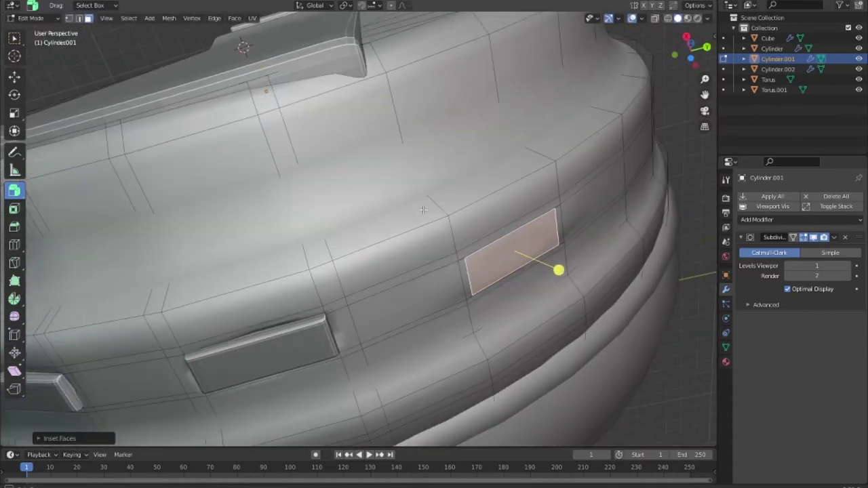
key("s")
key("x")
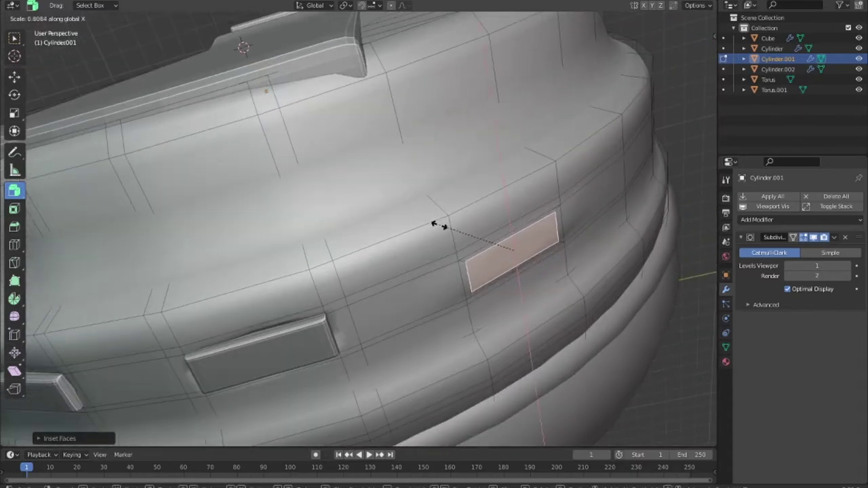
Confirm the narrower slot, select a vertex path along its border, and scale it along Z
left_click(441, 230)
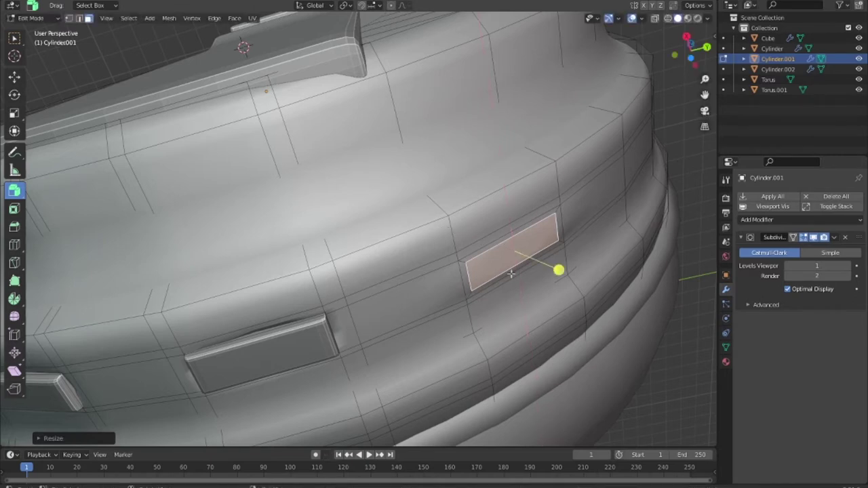
left_click(69, 19)
left_click(474, 294)
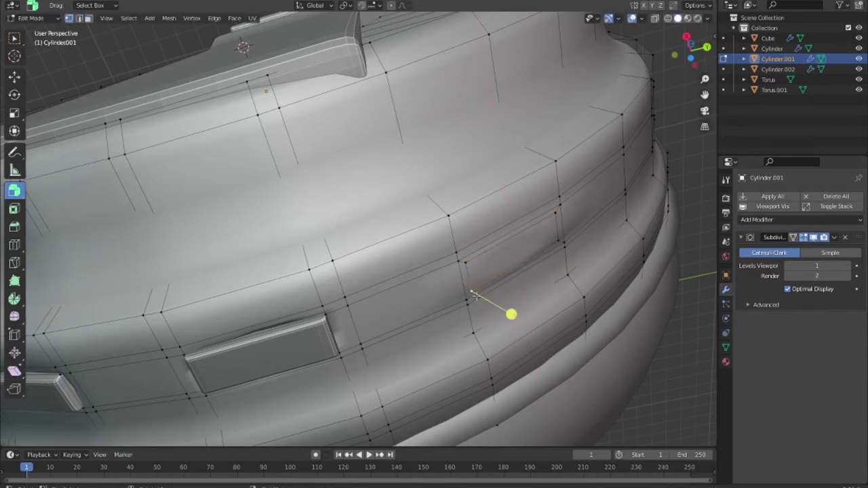
left_click(558, 241, "ctrl")
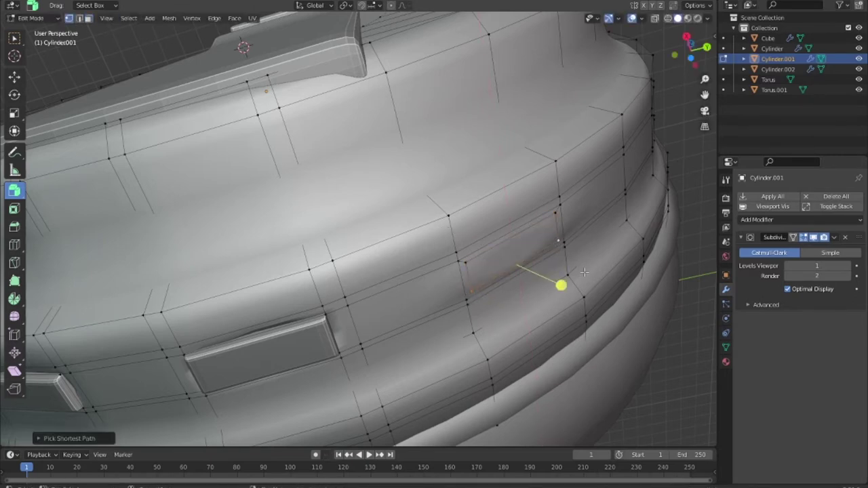
key("s")
key("x")
key("y")
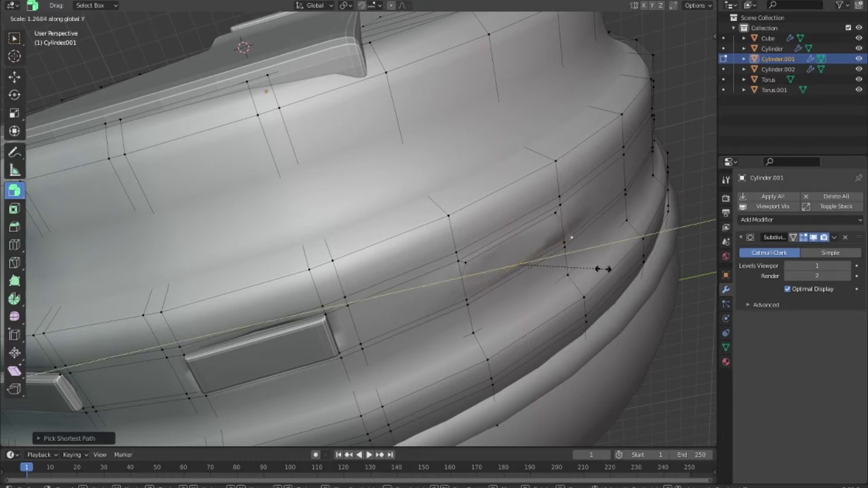
key("z")
left_click(570, 275)
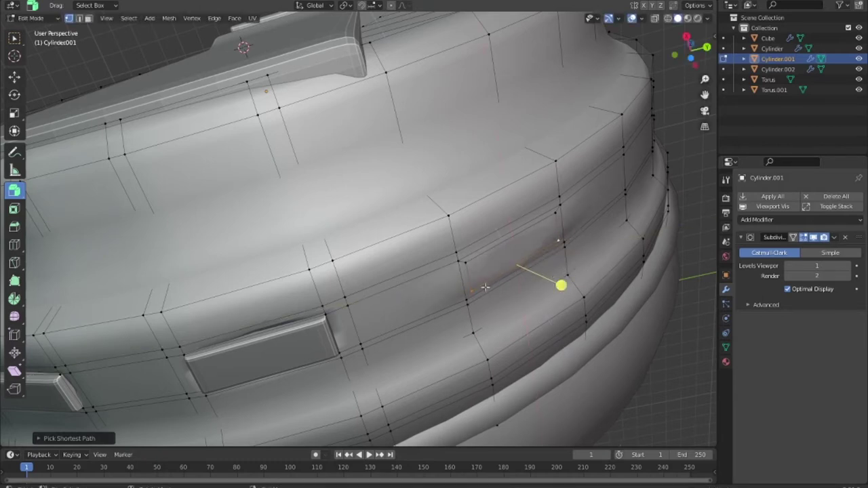
Set transform orientation to Local and test constrained moves of the vertex, cancelling them
key("s")
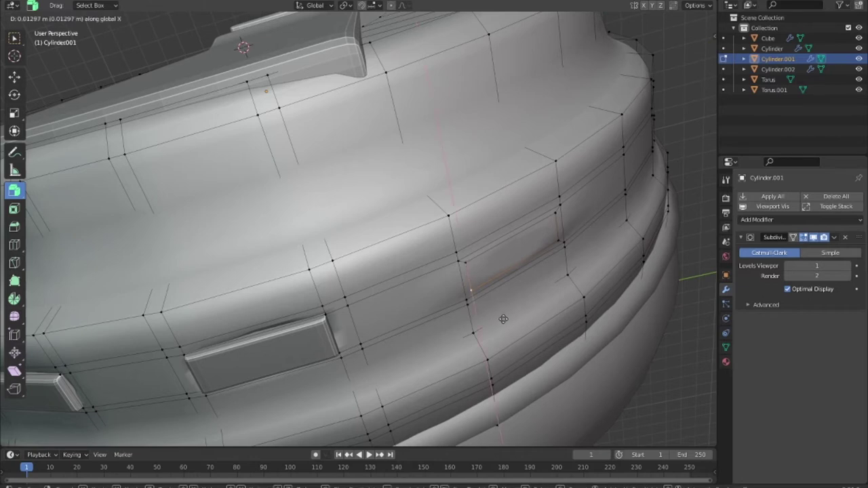
left_click(511, 316)
left_click(316, 6)
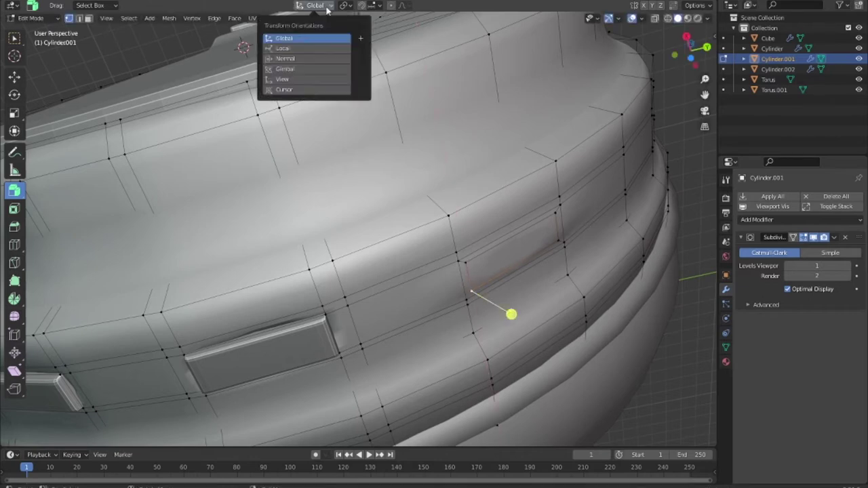
left_click(303, 51)
key("g")
key("x")
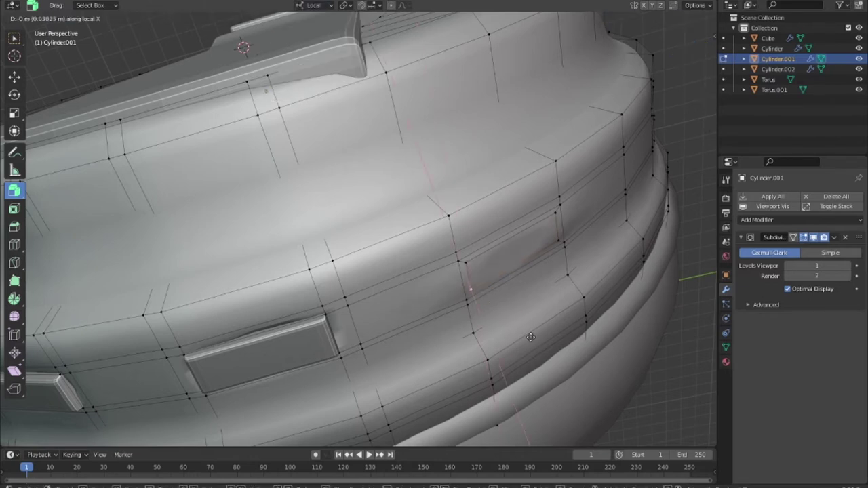
key("y")
key("z")
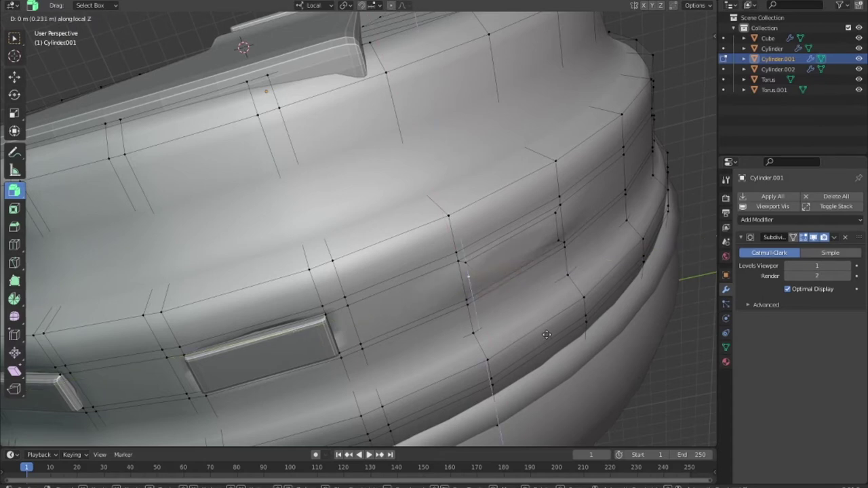
key("y")
key("Escape")
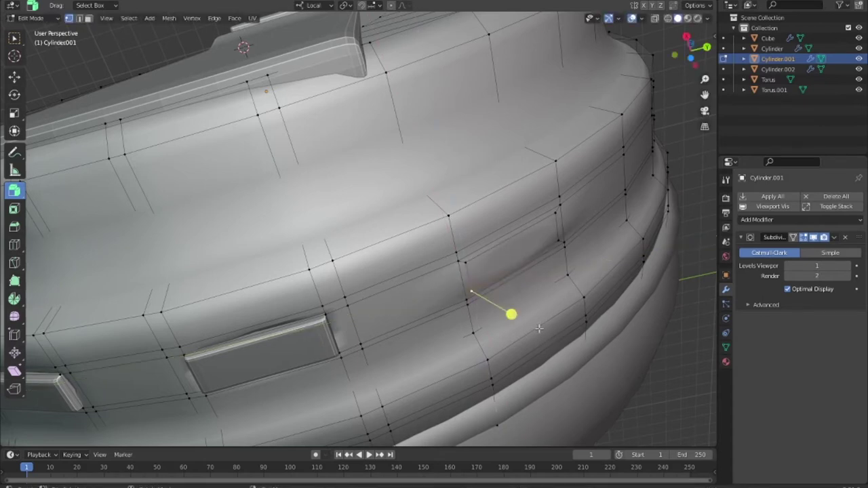
Move the border vertex into its new position to form a shallow groove
key("g")
left_click(542, 312)
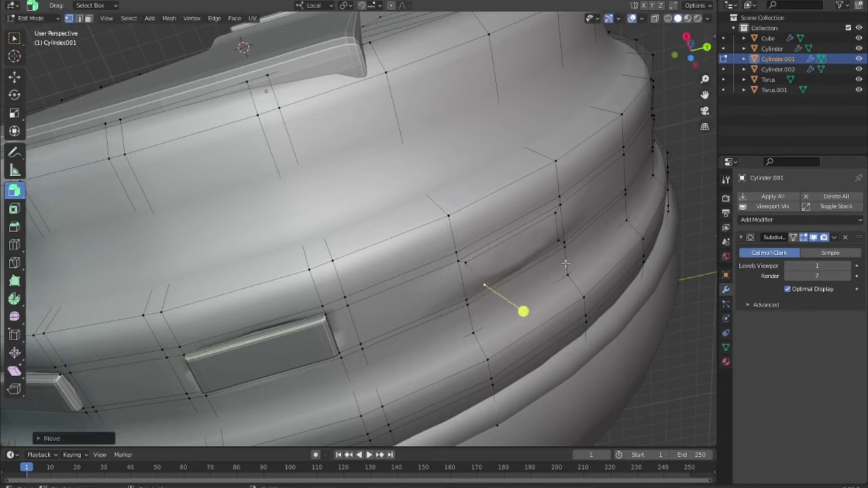
key("g")
left_click(501, 290)
middle_click_drag(501, 290, 505, 315)
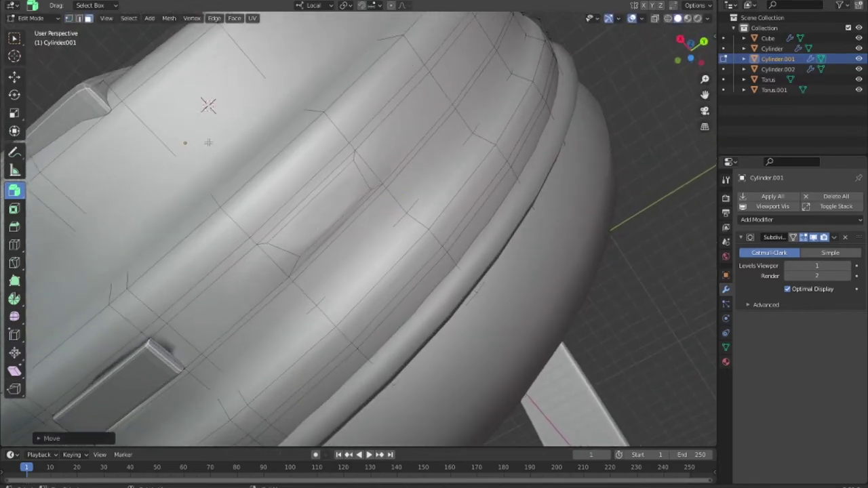
Inset the slot face, then push it inward with Alt+S to sink it into the cup
left_click(333, 207)
key("i")
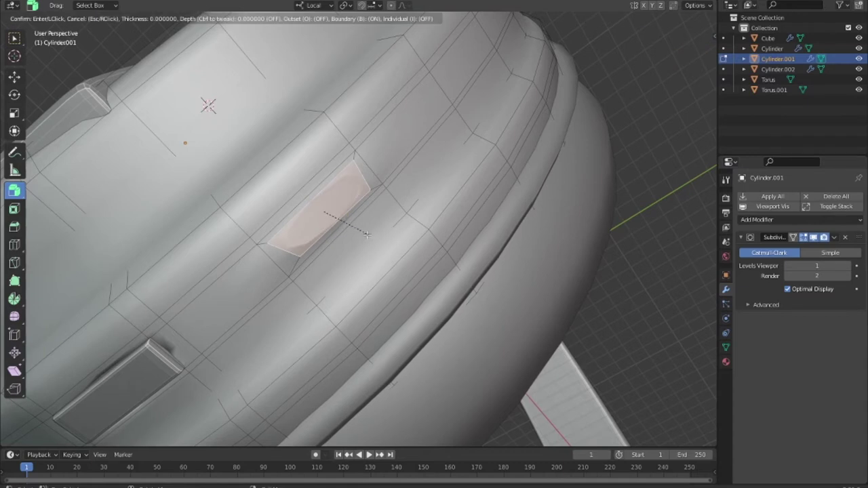
left_click(361, 234)
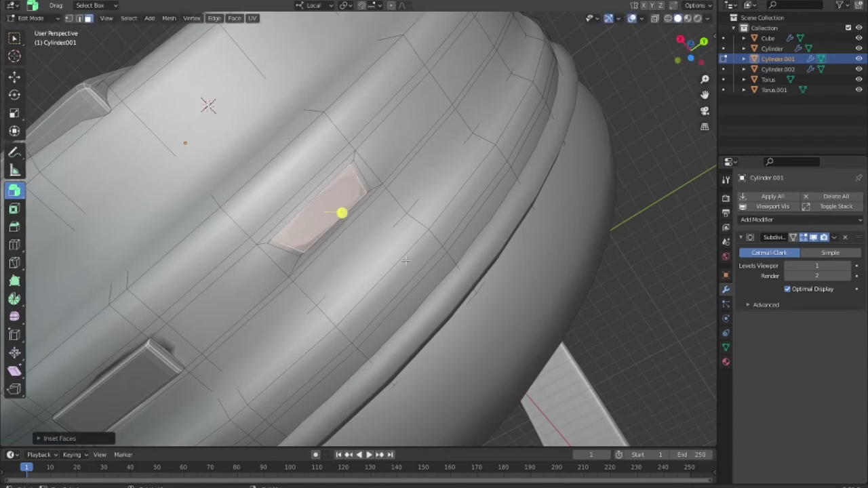
key("alt+s")
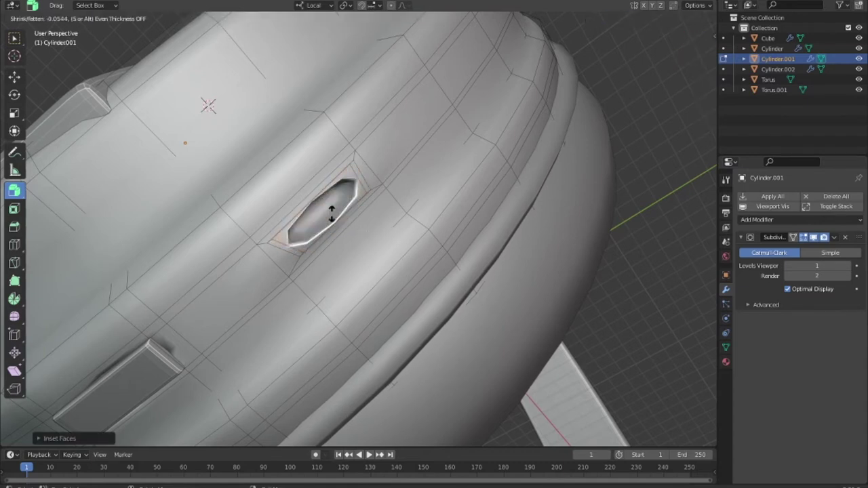
left_click(334, 215)
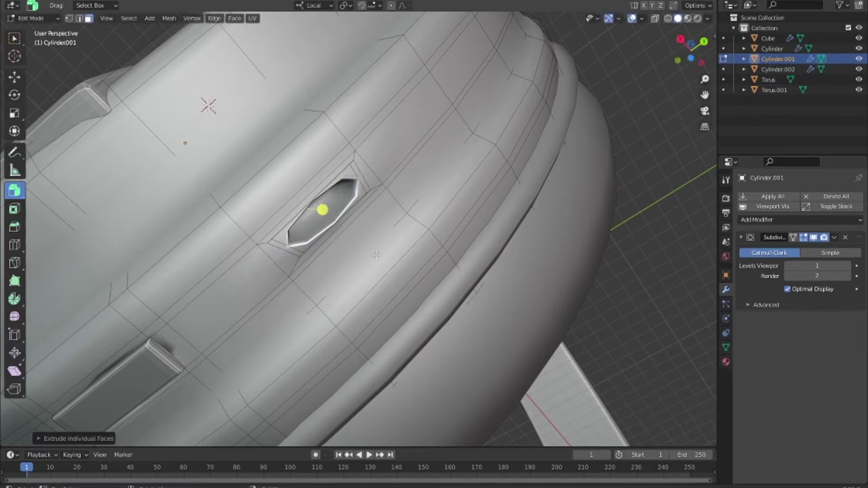
mouse_move(326, 207)
middle_mouse_down()
mouse_move(481, 258)
mouse_move(346, 253)
mouse_move(325, 273)
middle_mouse_up()
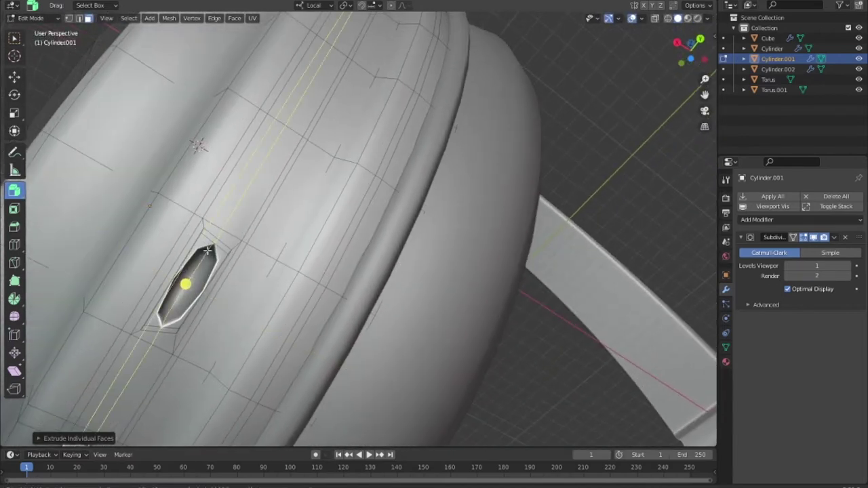
mouse_move(289, 264)
middle_mouse_down()
mouse_move(348, 283)
mouse_move(355, 269)
mouse_move(350, 277)
middle_mouse_up()
Make the mesh see-through, zoom in on the slot, and start sliding an edge loop beside it
key("shift+z")
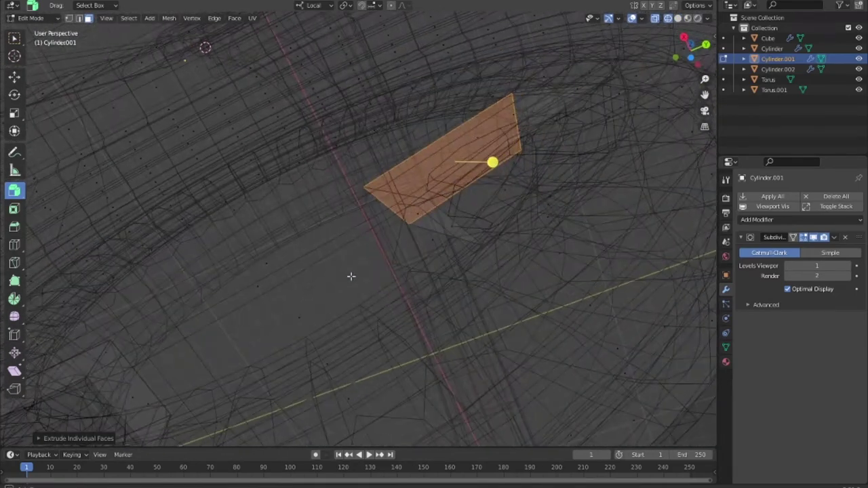
scroll(351, 277, "down", 3)
scroll(372, 276, "down", 2)
scroll(374, 284, "up", 3)
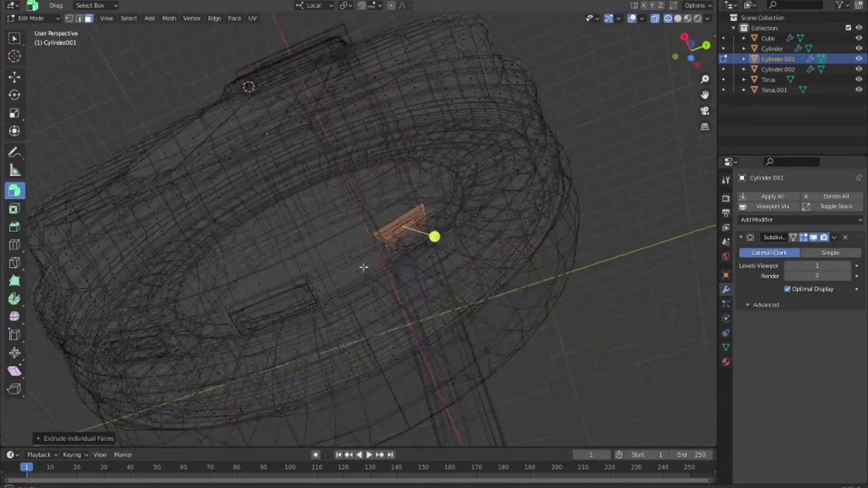
scroll(380, 271, "up", 3)
scroll(390, 256, "up", 2)
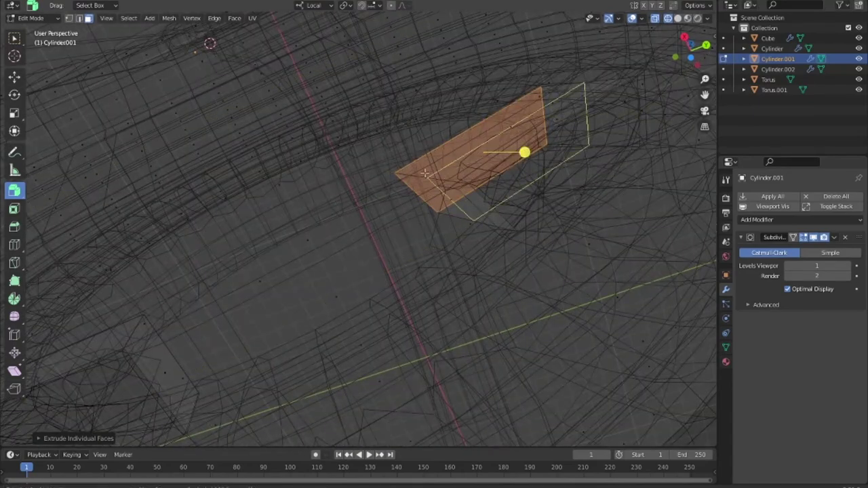
key("g")
key("g")
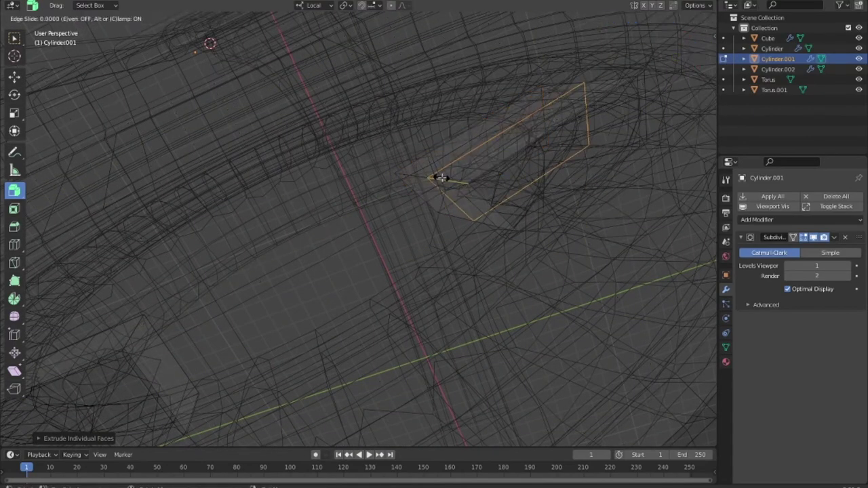
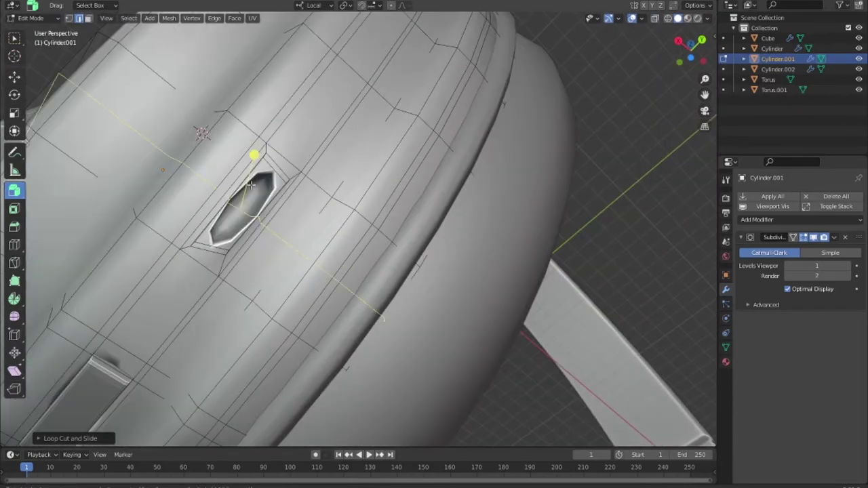
Add two loop cuts hugging either side of the earcup's slot hole, then return to Object Mode
left_click(251, 185)
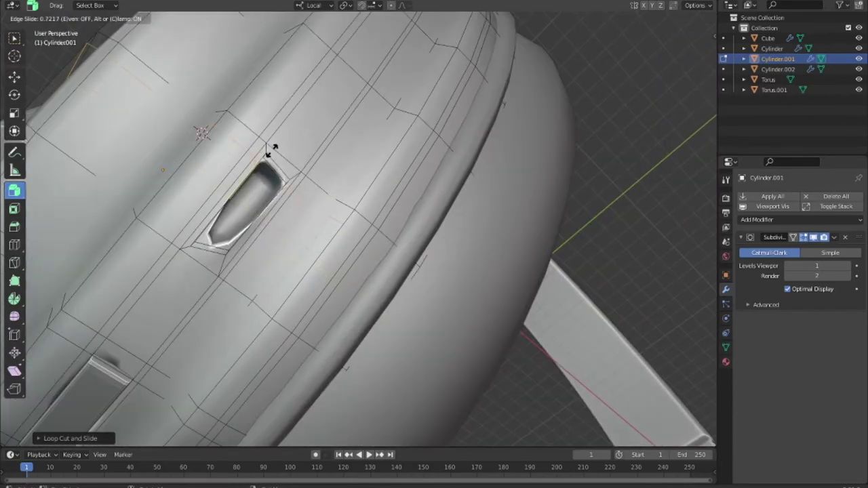
left_click(256, 167)
left_click(256, 166)
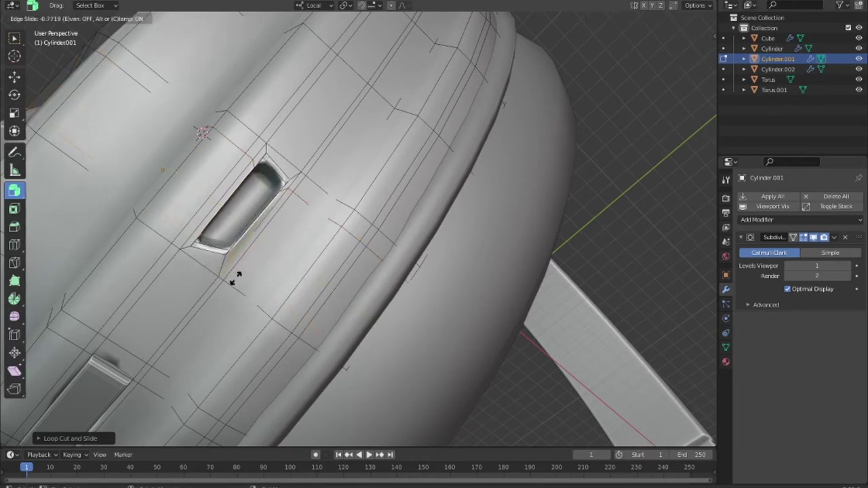
left_click(236, 277)
key("Tab")
Orbit around the earcup and headband, then switch to Front Orthographic view and zoom out
scroll(339, 294, "down", 5)
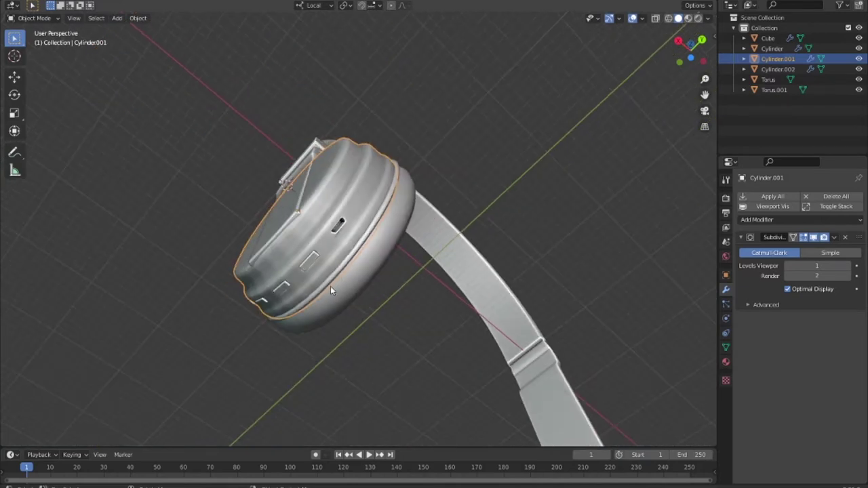
mouse_move(331, 286)
middle_mouse_down()
mouse_move(319, 319)
mouse_move(328, 333)
mouse_move(426, 278)
mouse_move(440, 255)
mouse_move(427, 277)
mouse_move(304, 333)
mouse_move(495, 285)
mouse_move(488, 269)
mouse_move(264, 262)
mouse_move(320, 149)
mouse_move(344, 169)
mouse_move(375, 169)
mouse_move(490, 219)
mouse_move(424, 234)
middle_mouse_up()
scroll(407, 305, "up", 4)
scroll(491, 287, "down", 3)
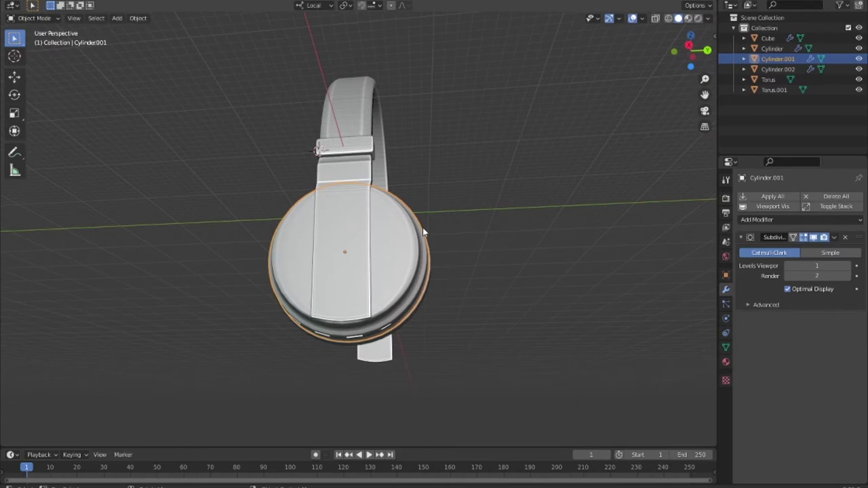
mouse_move(473, 238)
middle_mouse_down()
mouse_move(513, 248)
mouse_move(475, 227)
mouse_move(480, 206)
middle_mouse_up()
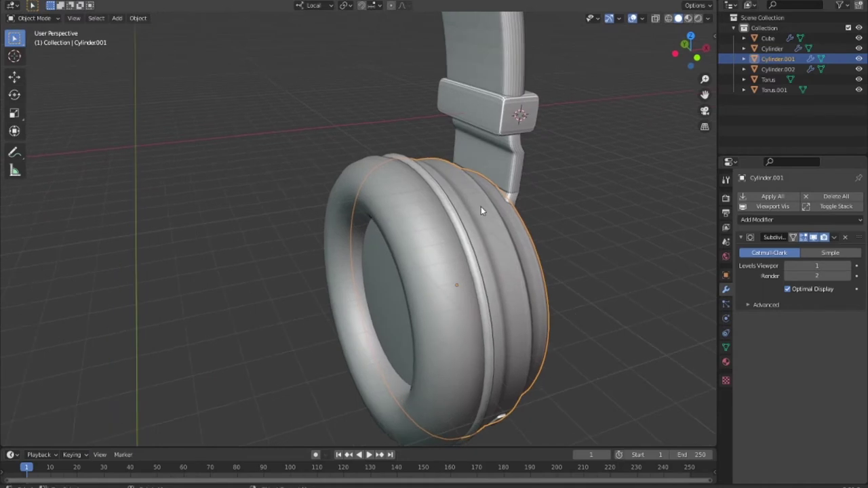
key("KP_1")
scroll(483, 213, "down", 2)
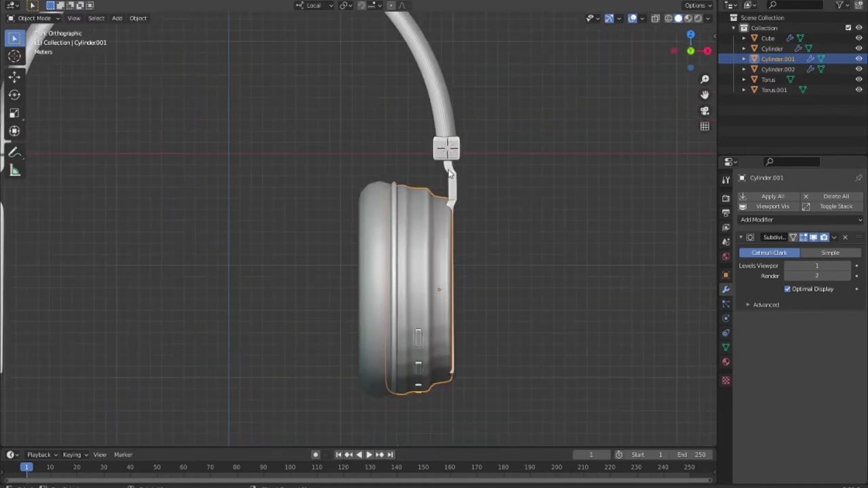
Add a plane, rotate it 90° on X, and scale it narrower along X
key("shift+a")
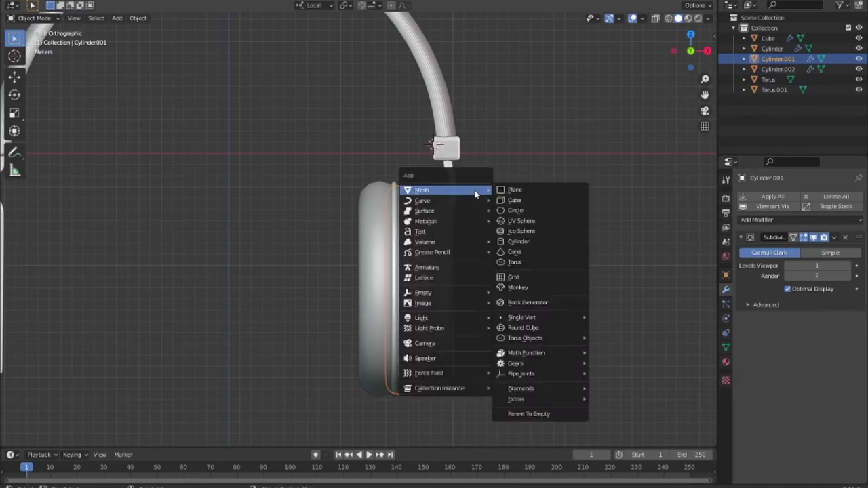
left_click(532, 192)
type("r")
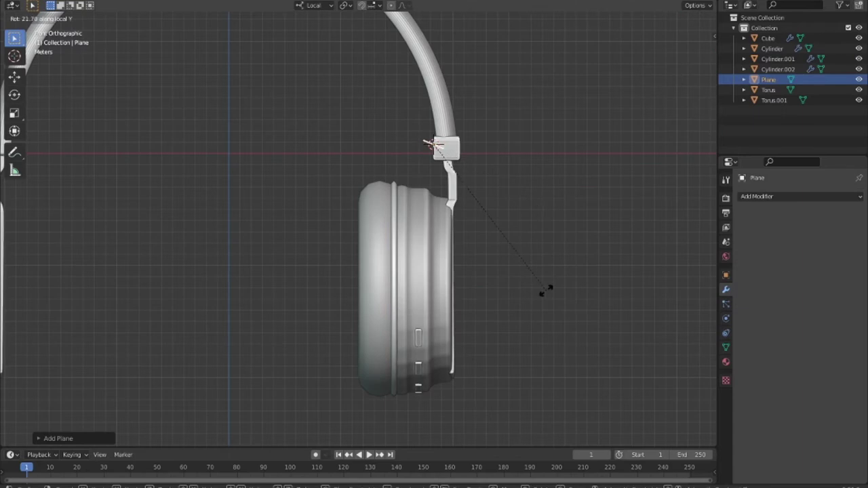
type("x90")
key("Return")
key("s")
key("x")
key("x")
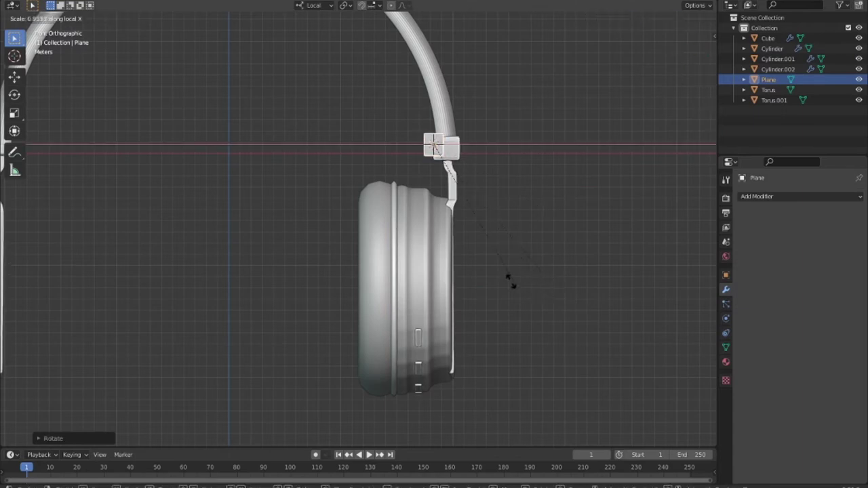
left_click(433, 192)
Zoom in on the headband hinge area and enter Edit Mode on the plane
scroll(439, 188, "up", 1)
scroll(452, 178, "up", 1)
middle_click_drag(451, 178, 412, 234, "shift")
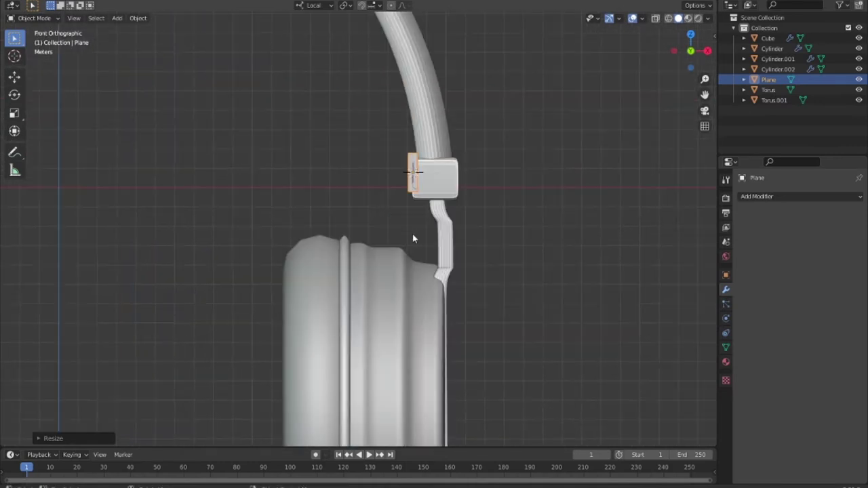
scroll(412, 234, "up", 2)
scroll(451, 214, "up", 1)
key("Tab")
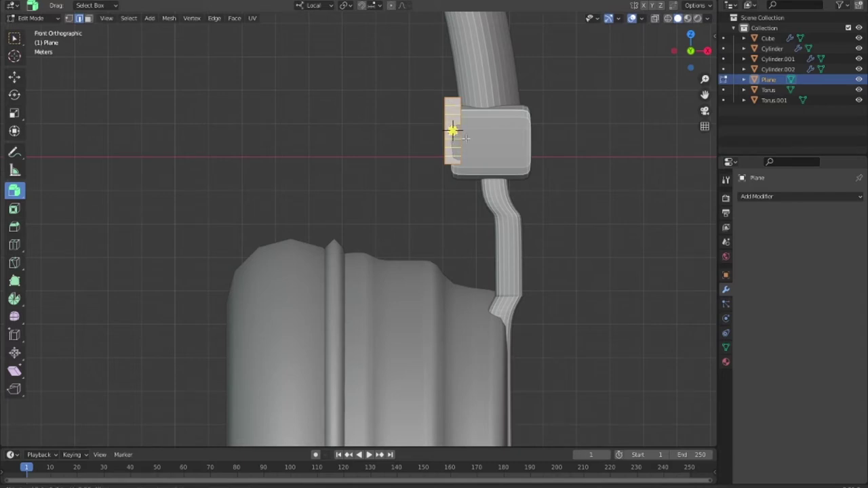
Cut a loop across the plane and stretch it along Z into a long strip
left_click(466, 138)
key("Tab")
key("s")
key("z")
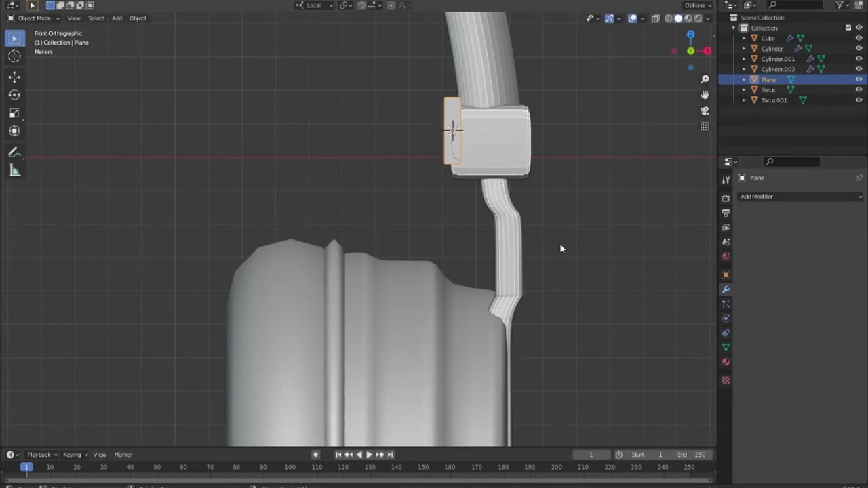
left_click(626, 314)
mouse_move(626, 314)
middle_mouse_down()
mouse_move(530, 256)
mouse_move(565, 273)
middle_mouse_up()
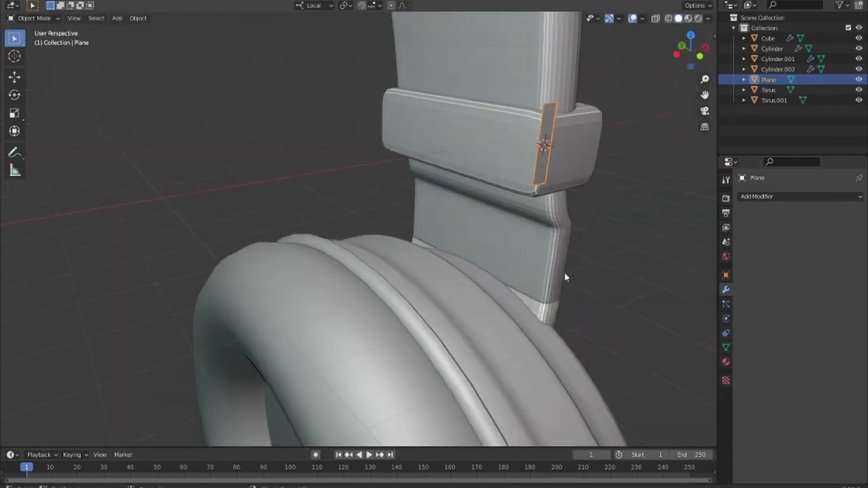
key("s")
key("z")
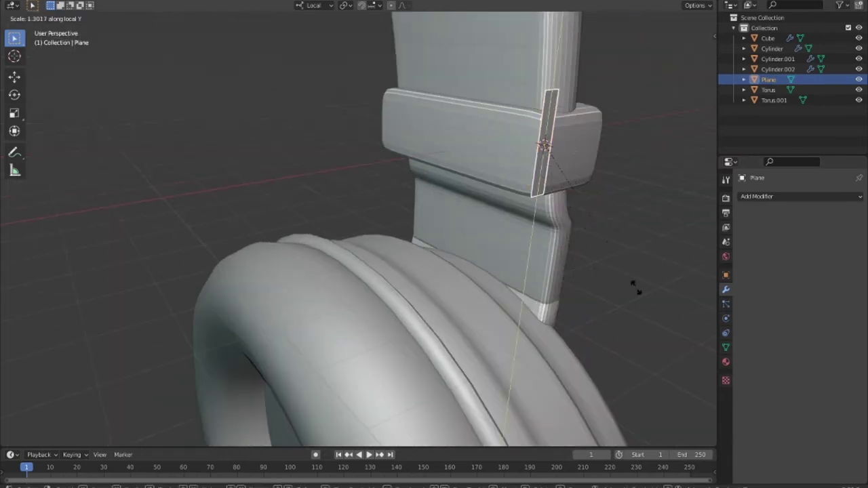
left_click(613, 284)
key("KP_1")
scroll(613, 284, "down", 2)
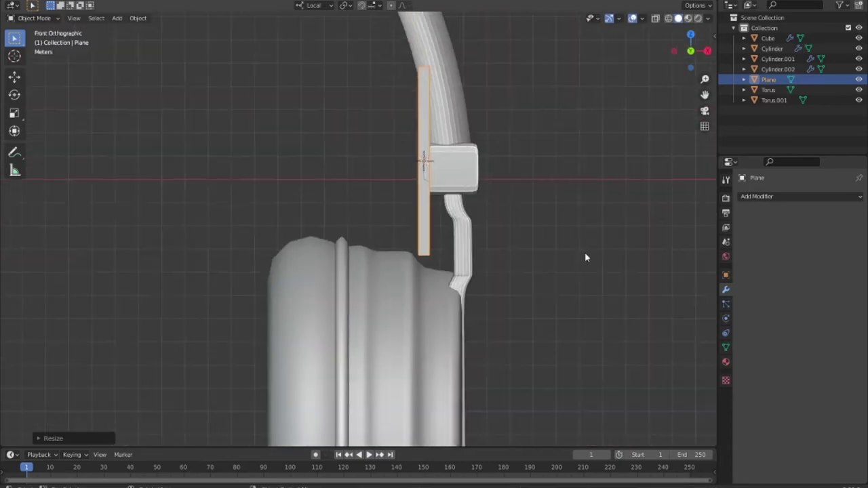
Move the strip left of the hinge and rotate it upright (R Z 90, R Y 90)
key("g")
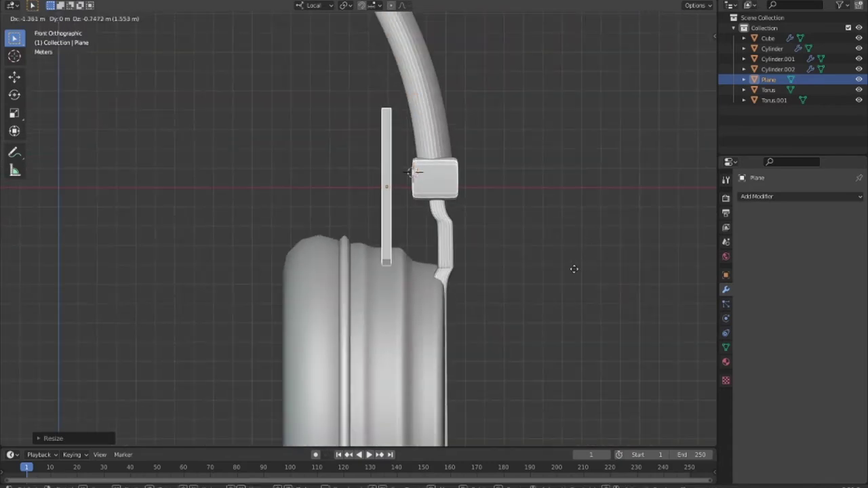
left_click(574, 269)
mouse_move(574, 268)
middle_mouse_down()
mouse_move(579, 250)
mouse_move(548, 266)
middle_mouse_up()
type("rz")
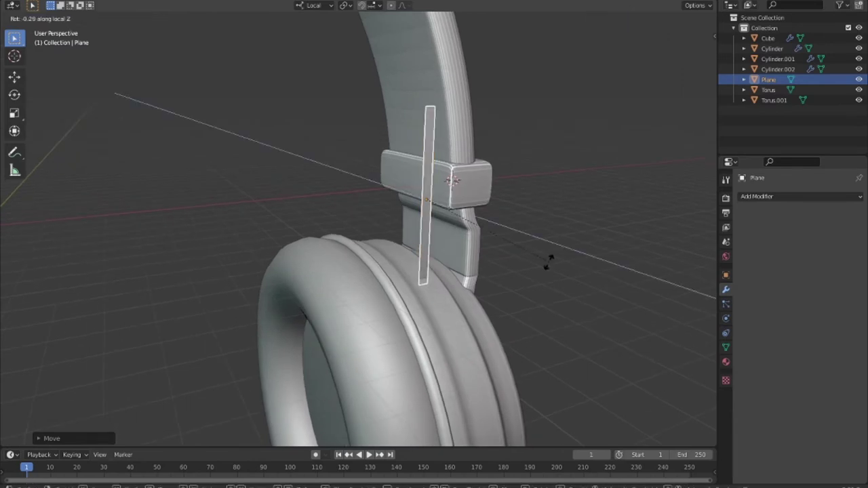
type("90180")
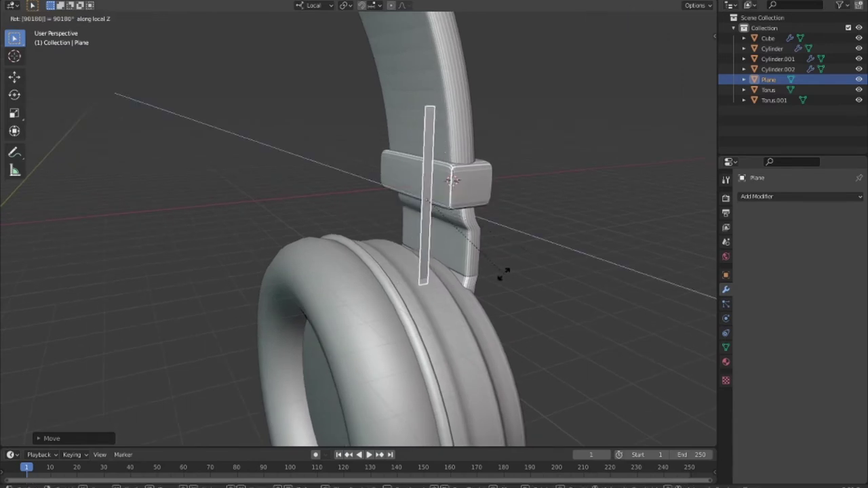
type("y")
type("90")
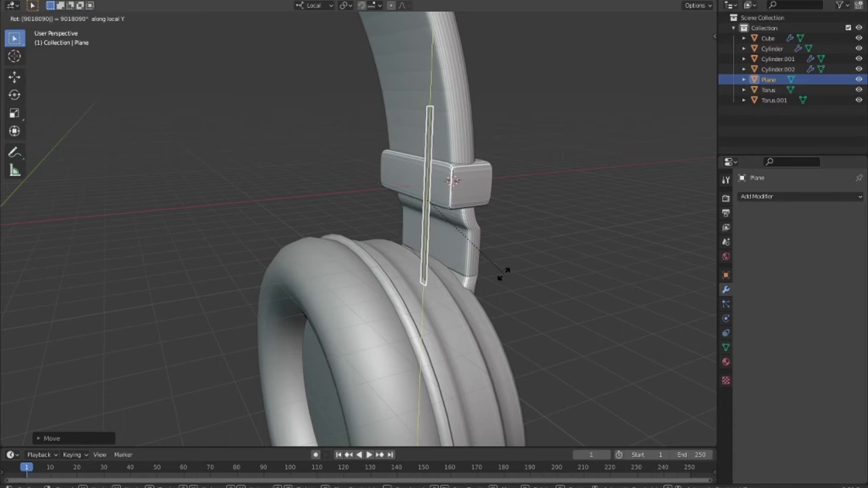
key("Return")
Slide the strip along local X onto the side of the headband slider
middle_click_drag(486, 278, 534, 323)
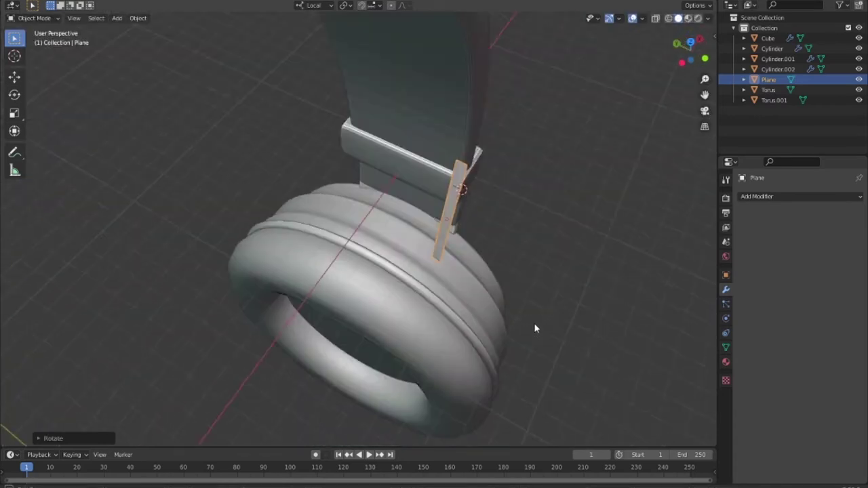
key("g")
key("x")
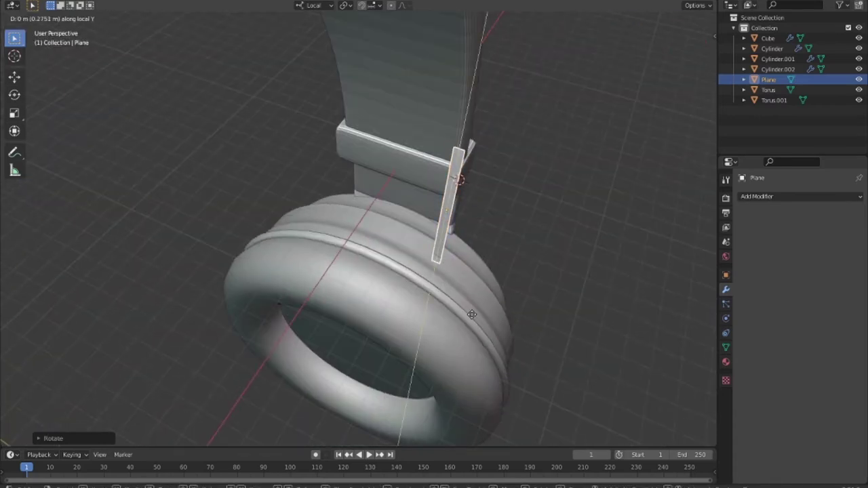
key("x")
left_click(467, 313)
mouse_move(467, 313)
middle_mouse_down()
mouse_move(412, 259)
mouse_move(500, 287)
mouse_move(482, 252)
middle_mouse_up()
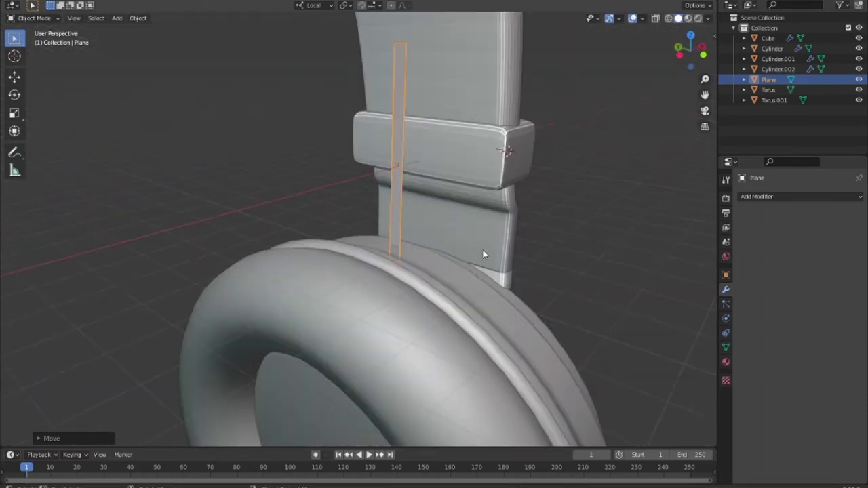
key("Tab")
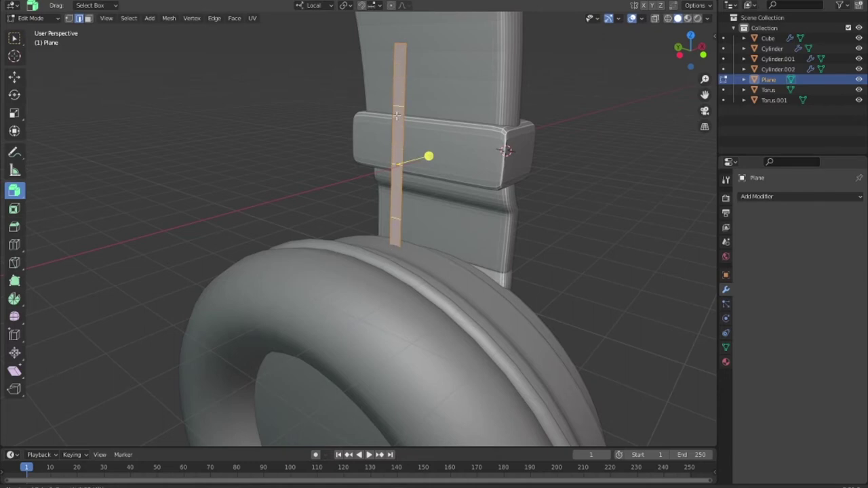
Cut another loop across the strip and switch to vertex selection mode
left_click(397, 116)
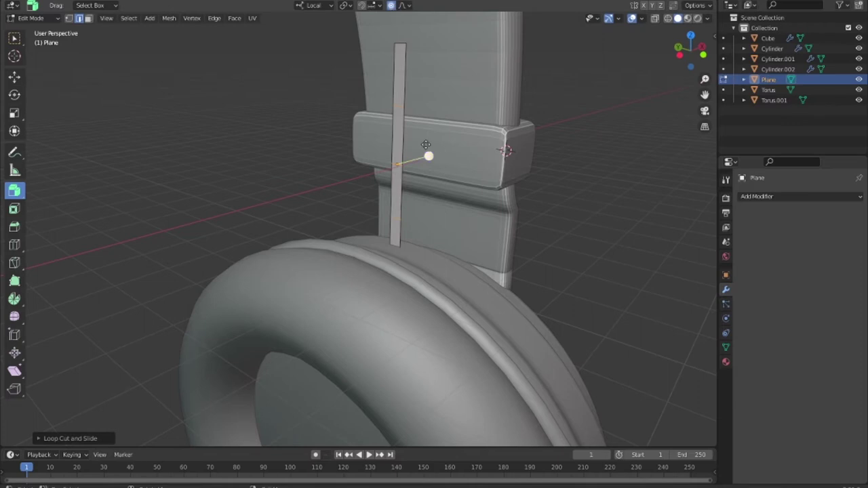
left_click(69, 19)
key("a")
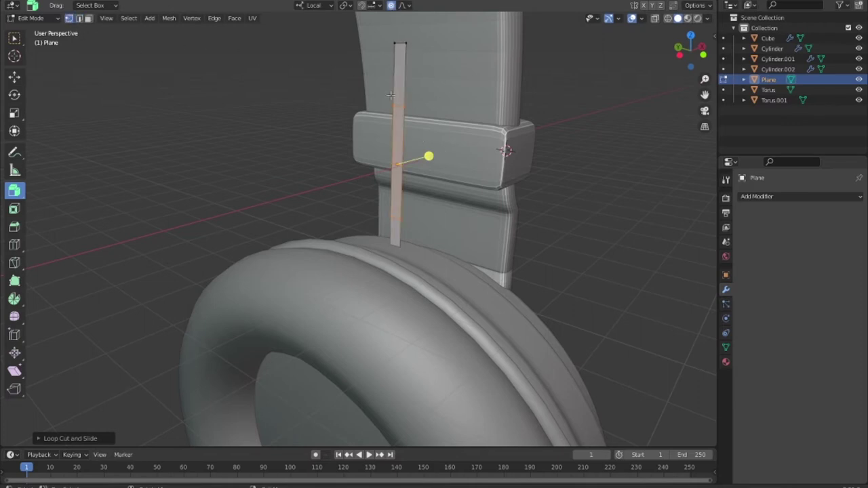
key("g")
right_click(392, 67)
left_click_drag(420, 56, 422, 57)
key("g")
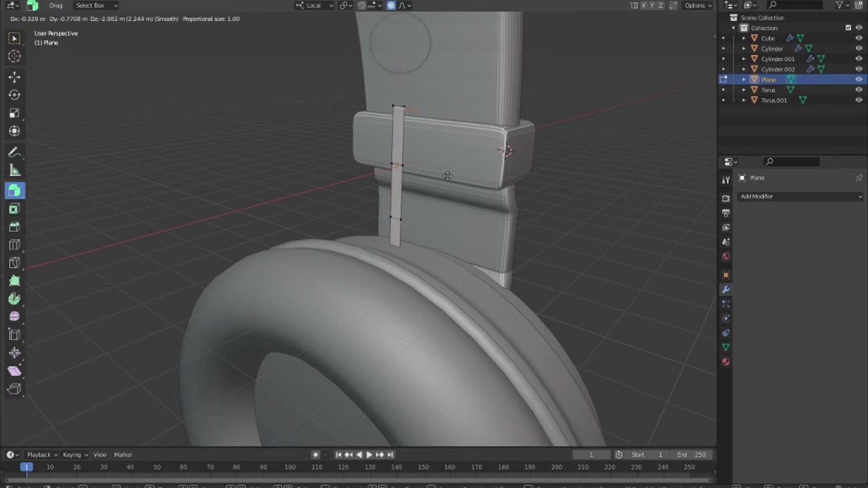
right_click(454, 175)
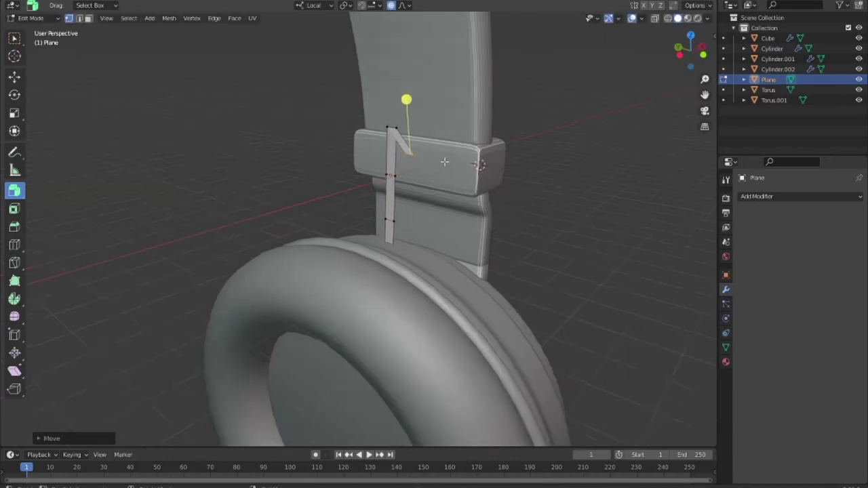
middle_click_drag(443, 161, 476, 183)
key("g")
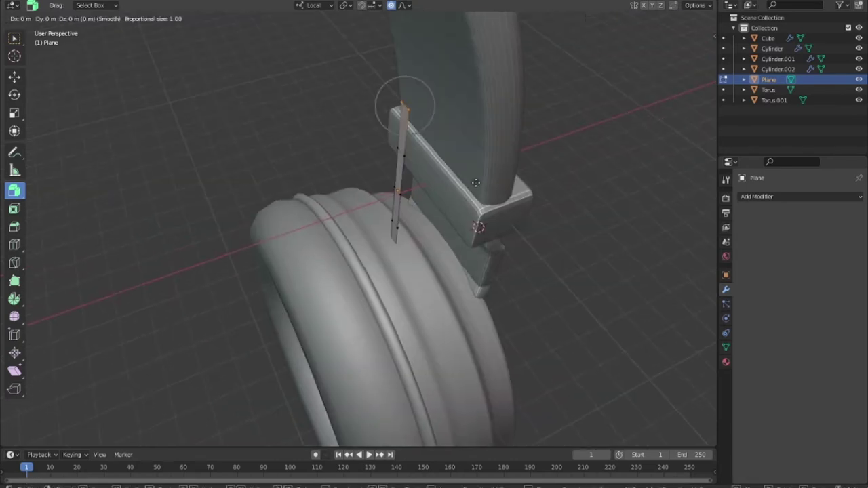
scroll(477, 183, "down", 8)
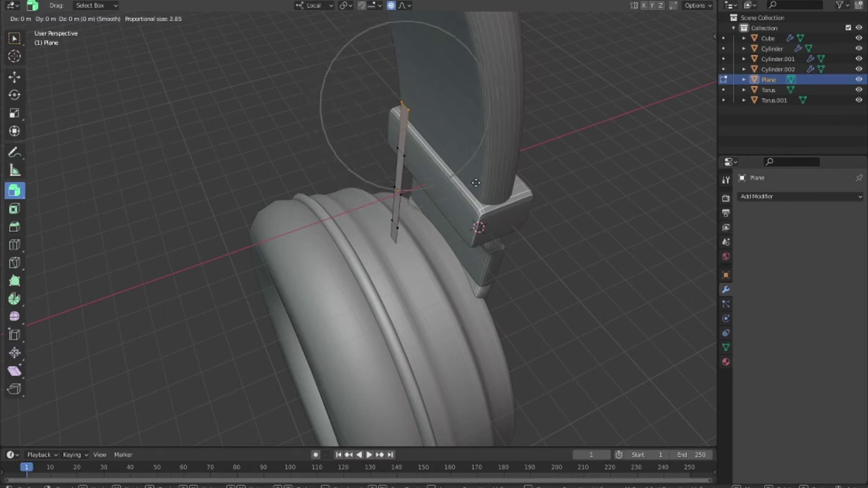
key("g")
right_click(480, 171)
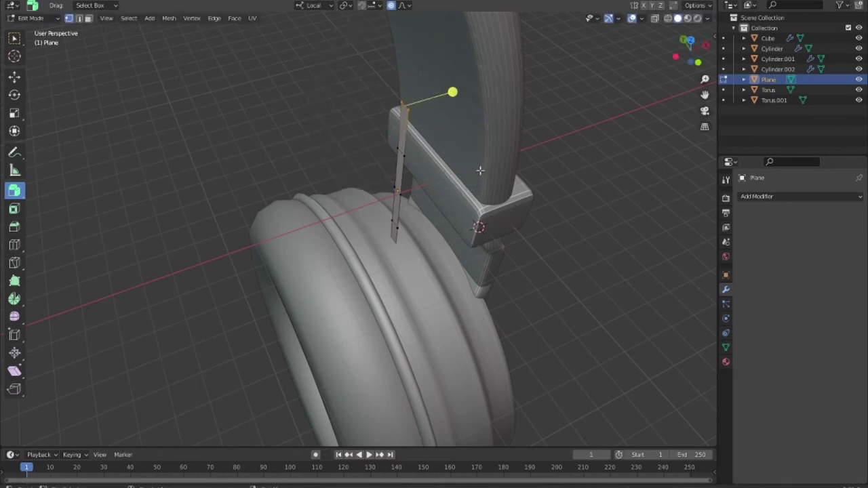
Scale the whole strip down to make it narrower
key("a")
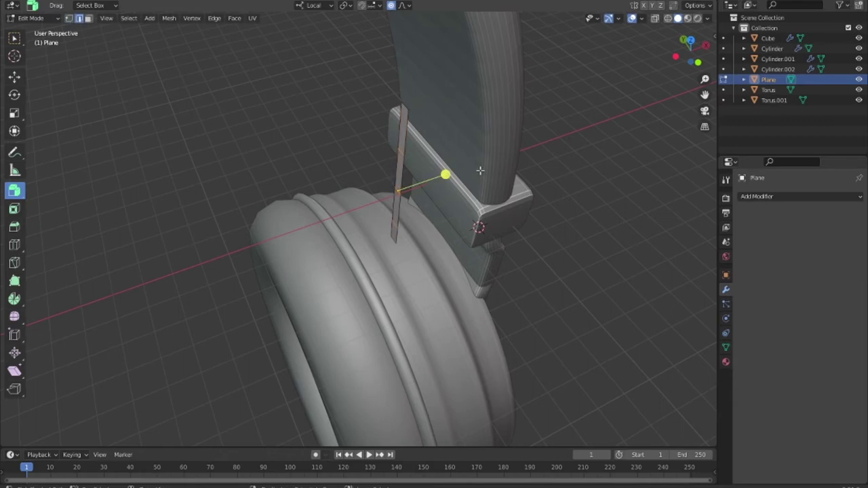
key("s")
left_click(403, 163)
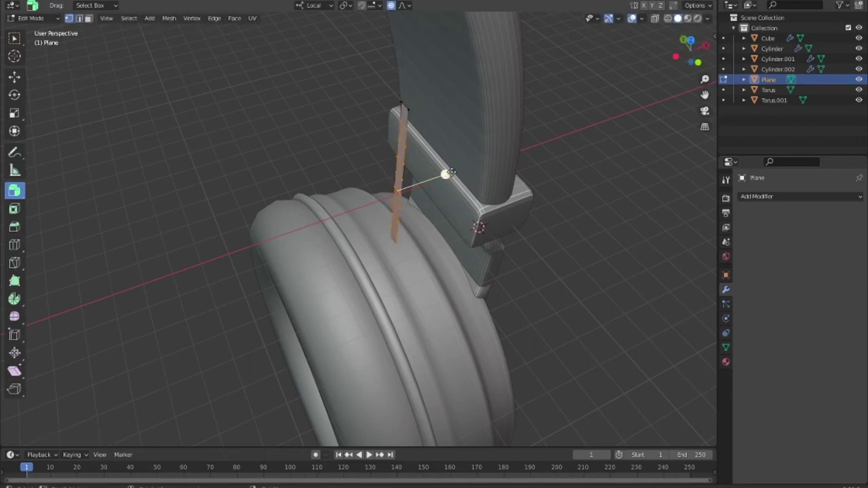
key("s")
left_click(439, 168)
Bend the strip's top vertices toward the slider with proportional rotation
left_click_drag(384, 94, 422, 142)
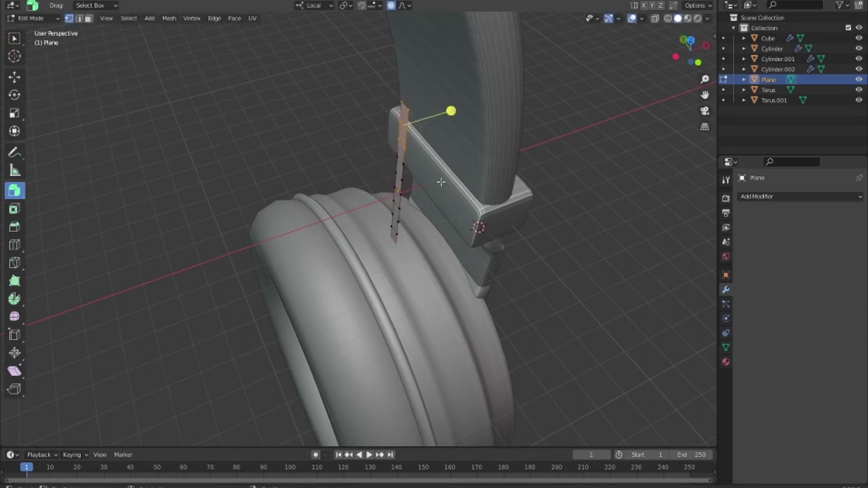
key("g")
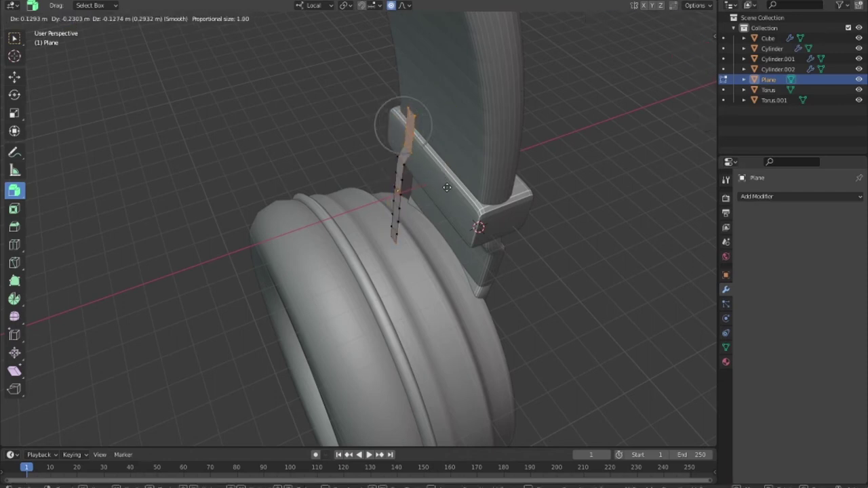
scroll(447, 187, "down", 6)
scroll(445, 189, "down", 6)
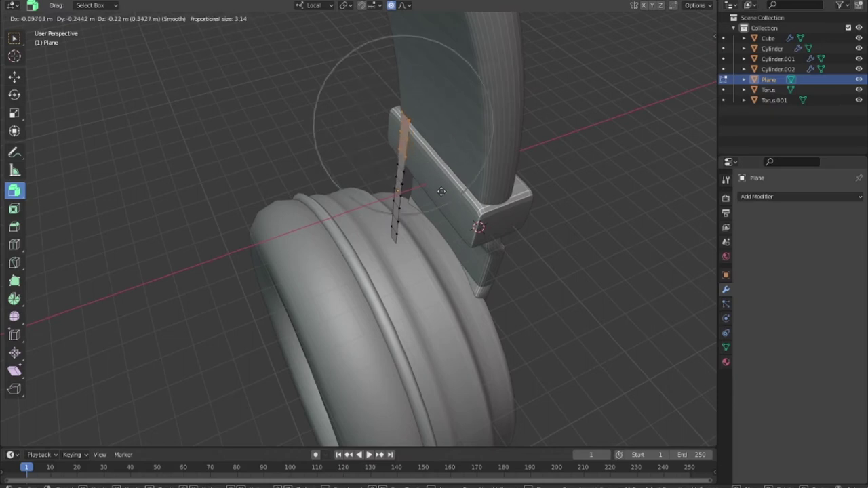
key("r")
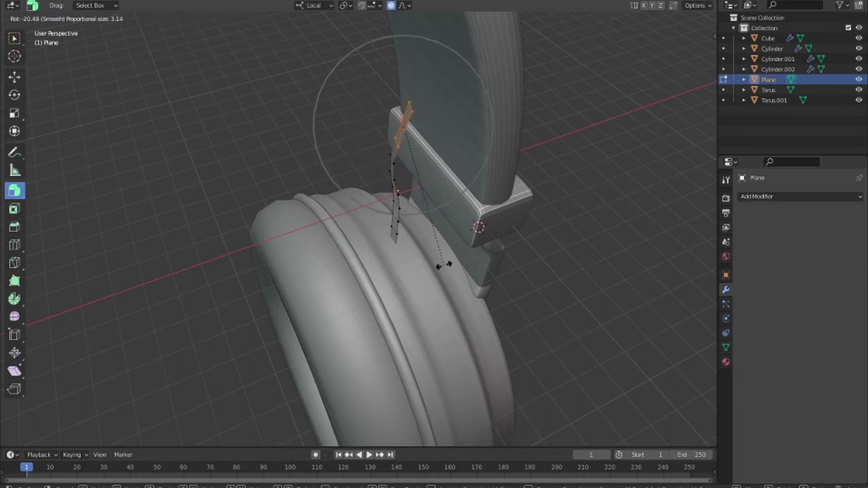
left_click(444, 264)
key("KP_1")
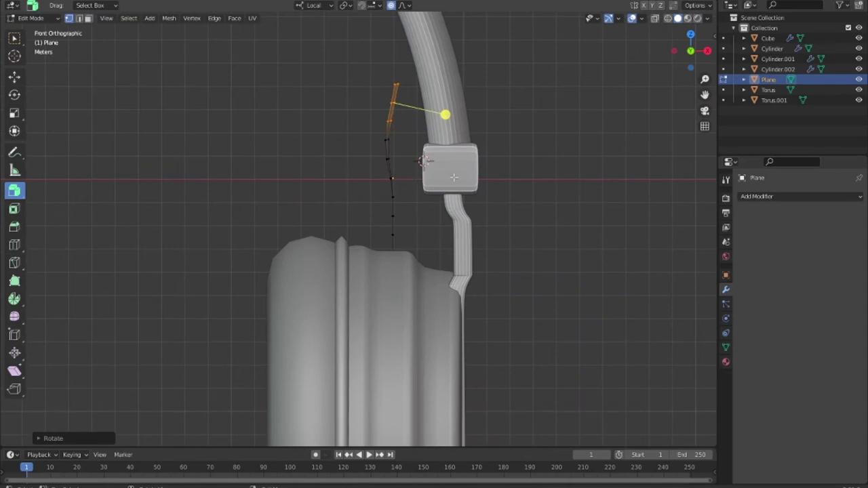
Proportionally rotate the strip's upper vertices repeatedly to start curving it
key("r")
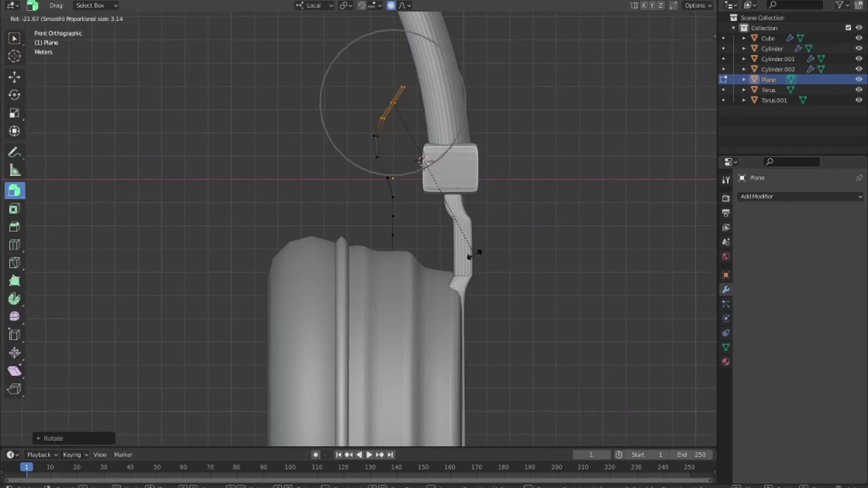
left_click(439, 134)
key("r")
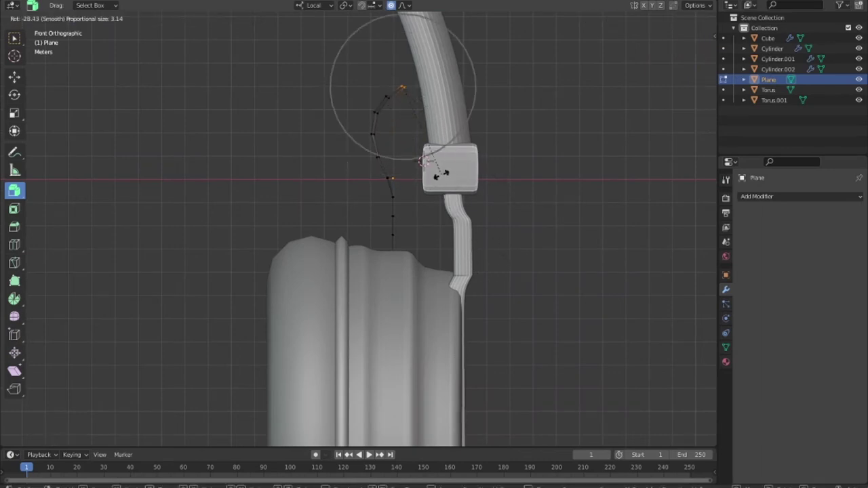
left_click(441, 175)
left_click_drag(351, 61, 441, 149)
key("r")
left_click(436, 195)
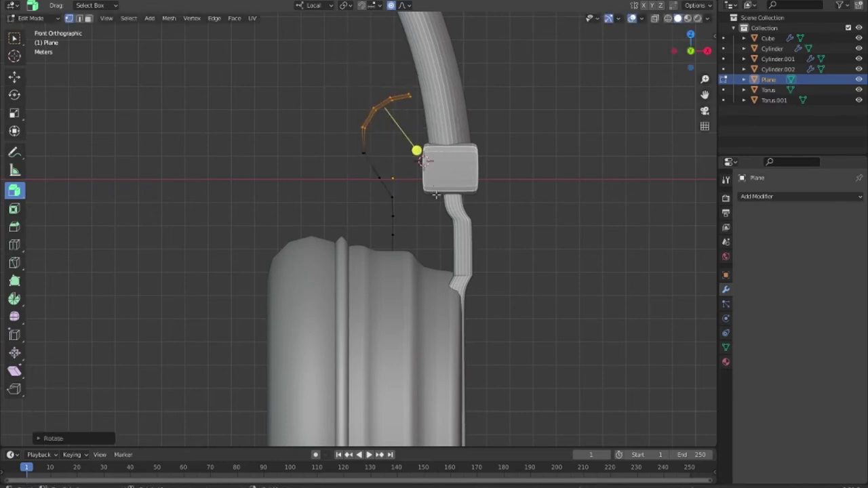
left_click_drag(431, 198, 334, 134)
left_click_drag(338, 62, 449, 214)
key("r")
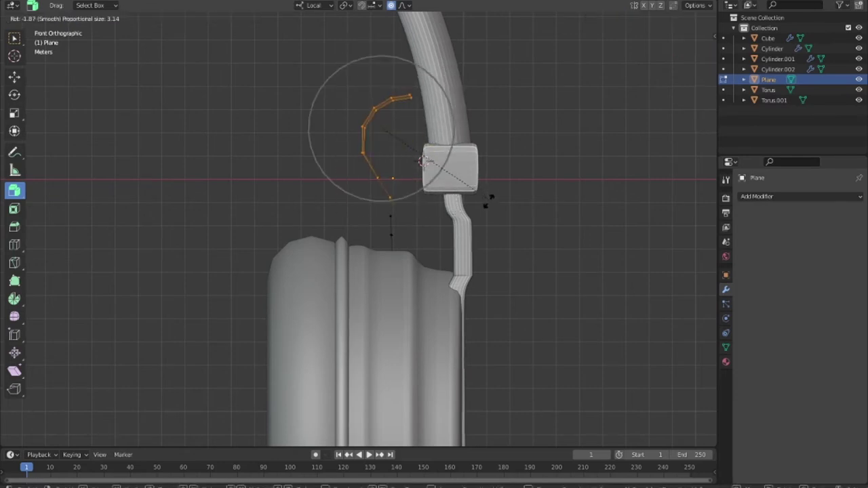
left_click(424, 160)
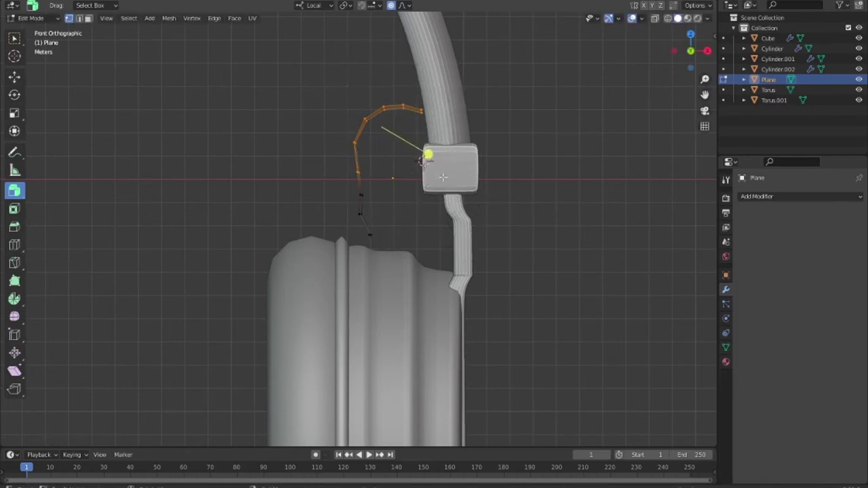
key("r")
left_click(397, 178)
Bend the curve's top end, rotate the whole curve, and lower its top vertex
left_click_drag(377, 161, 431, 101)
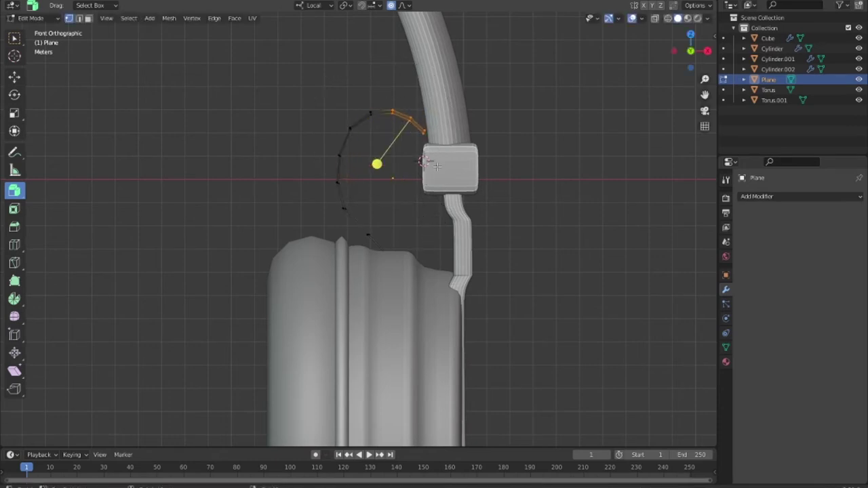
key("r")
left_click(365, 150)
left_click_drag(295, 59, 454, 247)
key("r")
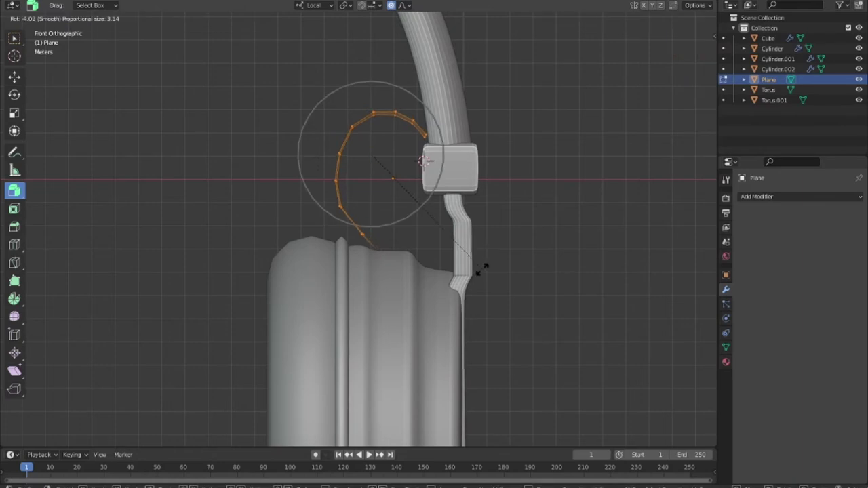
left_click(473, 316)
mouse_move(473, 316)
middle_mouse_down()
mouse_move(498, 252)
mouse_move(579, 270)
mouse_move(564, 248)
mouse_move(465, 202)
mouse_move(308, 196)
mouse_move(459, 149)
middle_mouse_up()
left_click(419, 99)
key("g")
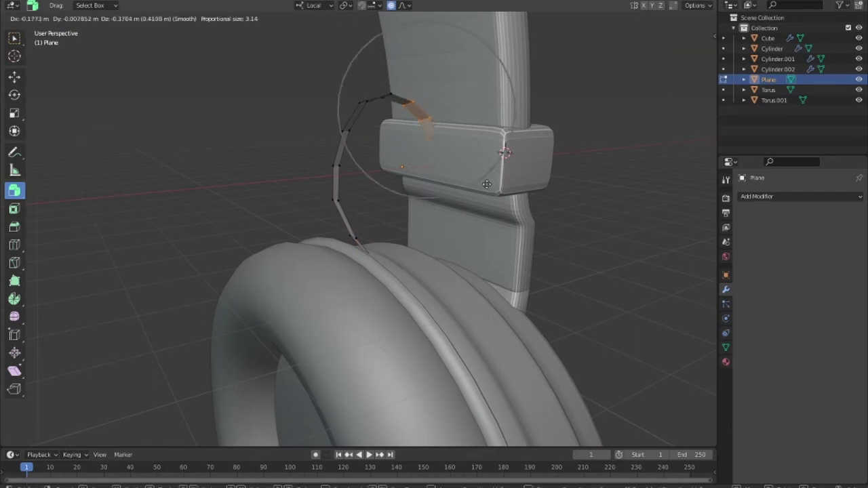
left_click(485, 195)
Refine the curve from the headband side with proportional rotate and move
mouse_move(499, 200)
middle_mouse_down()
mouse_move(574, 223)
mouse_move(554, 217)
middle_mouse_up()
key("r")
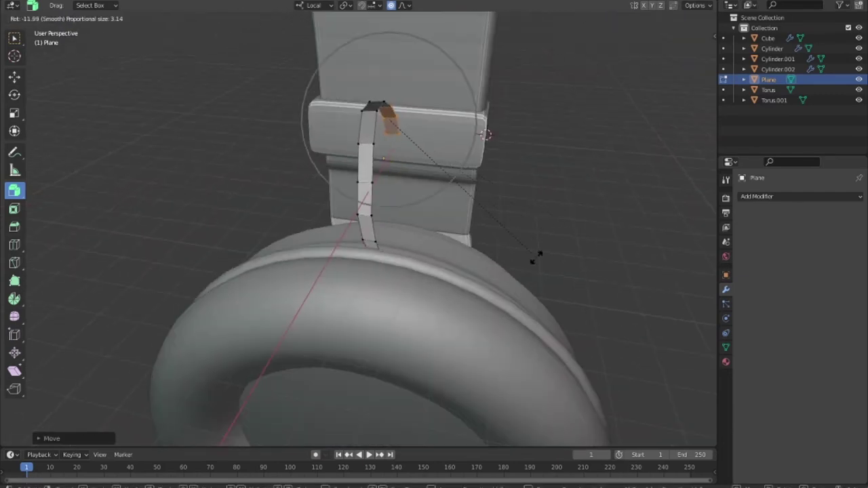
left_click(486, 274)
middle_click_drag(486, 274, 353, 218)
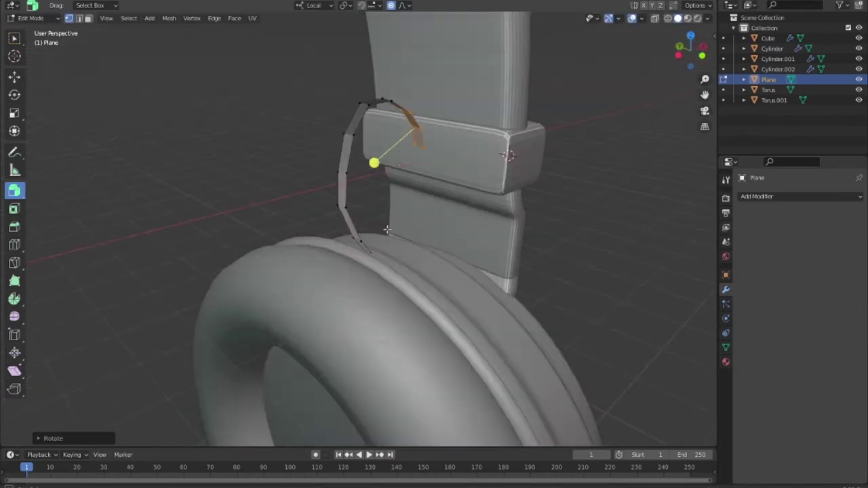
key("g")
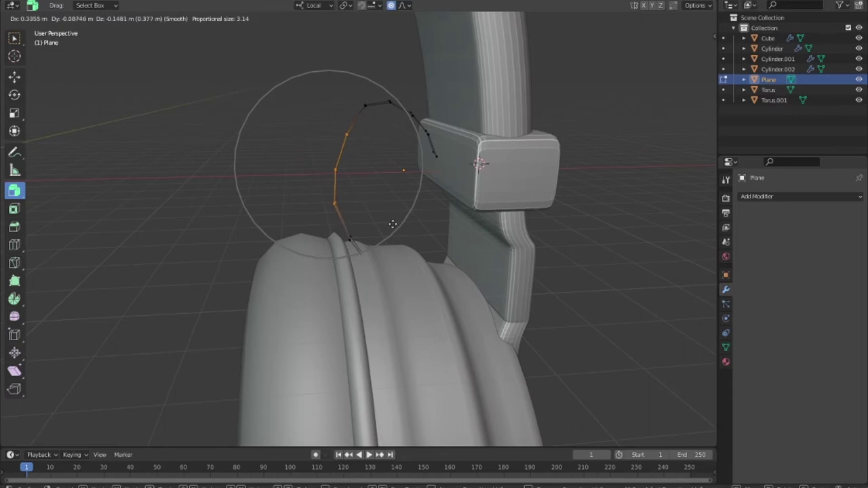
left_click(395, 224)
In wireframe, shape the curve's lower end toward the earcup and exit Edit Mode
key("shift+z")
middle_click_drag(407, 240, 387, 249)
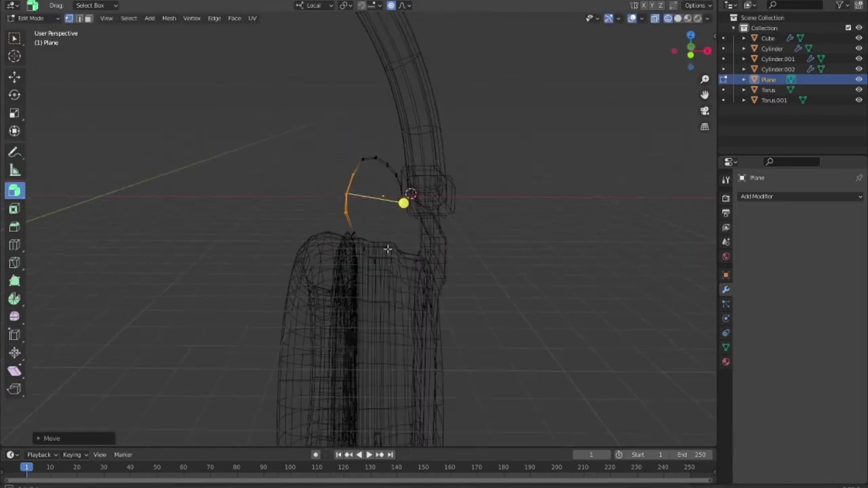
left_click_drag(395, 242, 354, 294)
key("g")
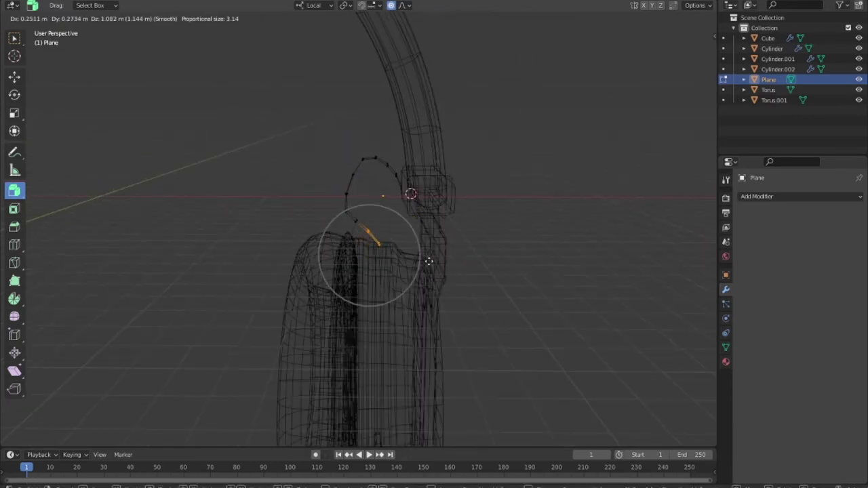
left_click(429, 261)
key("r")
left_click(426, 252)
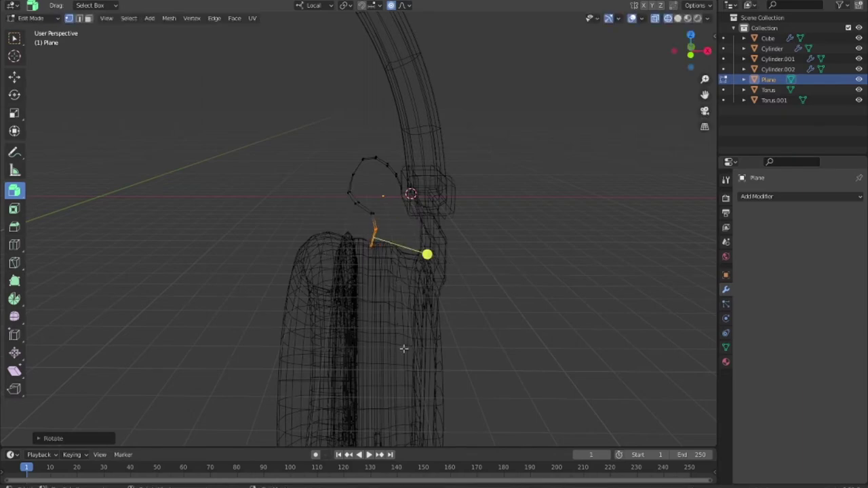
key("Tab")
middle_click_drag(455, 280, 526, 275)
Back in solid shading, add a level-2 Subdivision Surface modifier to the Plane strip
scroll(484, 260, "up", 3)
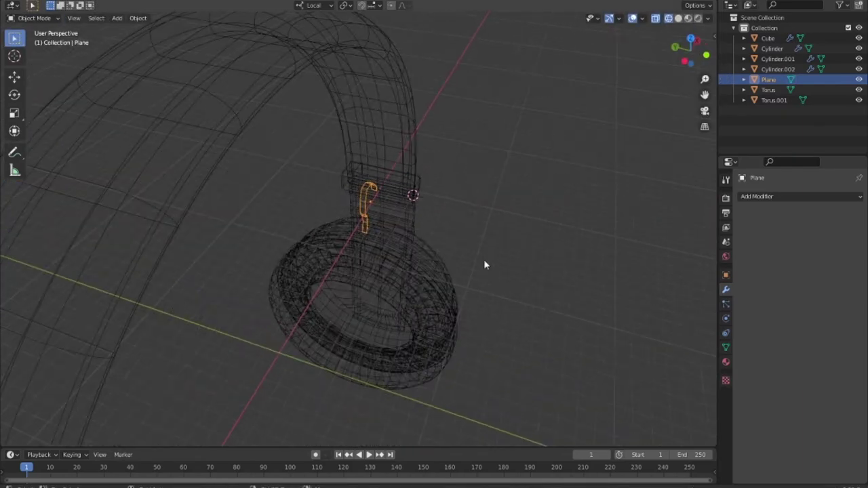
key("shift+z")
scroll(484, 260, "up", 2)
scroll(394, 216, "up", 3)
scroll(453, 237, "up", 2)
middle_click_drag(453, 238, 468, 239)
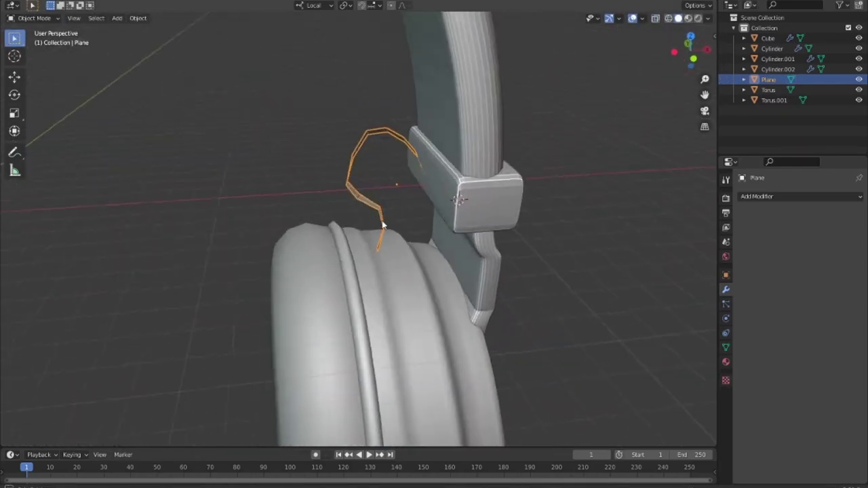
left_click(757, 196)
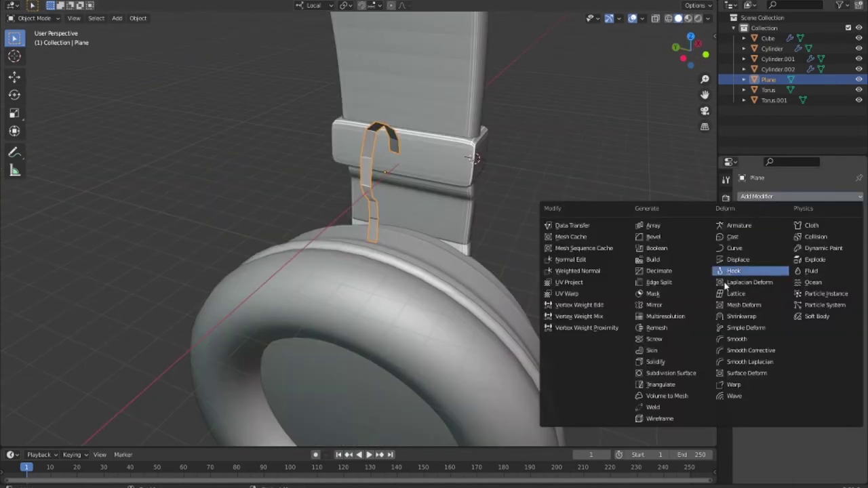
left_click(672, 374)
mouse_move(684, 271)
middle_mouse_down()
mouse_move(575, 265)
mouse_move(491, 228)
mouse_move(408, 251)
middle_mouse_up()
key("Tab")
key("Tab")
left_click(570, 267)
scroll(407, 251, "up", 3)
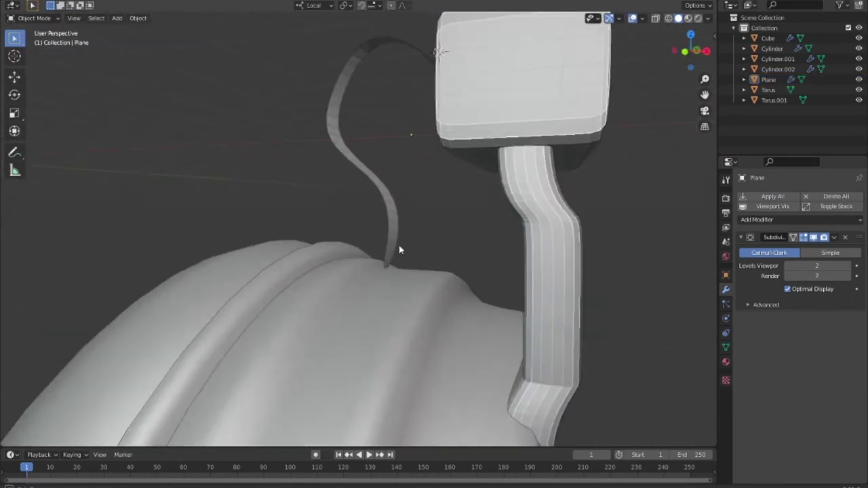
scroll(401, 248, "up", 2)
In Edit Mode, proportionally nudge a selection of the cable strip's vertices
key("Tab")
left_click_drag(415, 323, 335, 253)
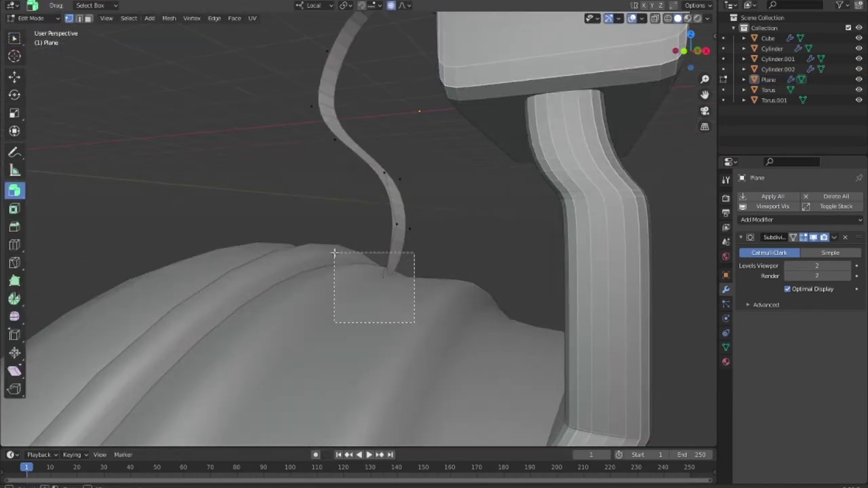
key("g")
left_click(430, 360)
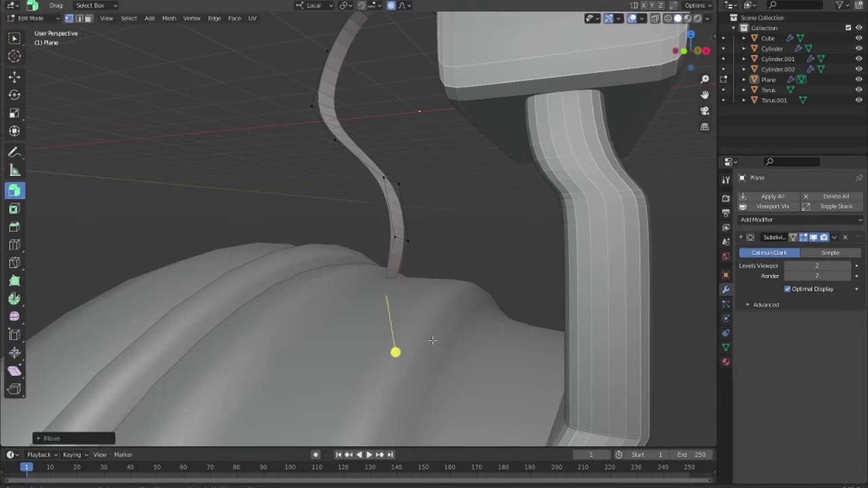
Add an edge loop slid toward the strip's lower end, then return to Object Mode
key("g")
key("g")
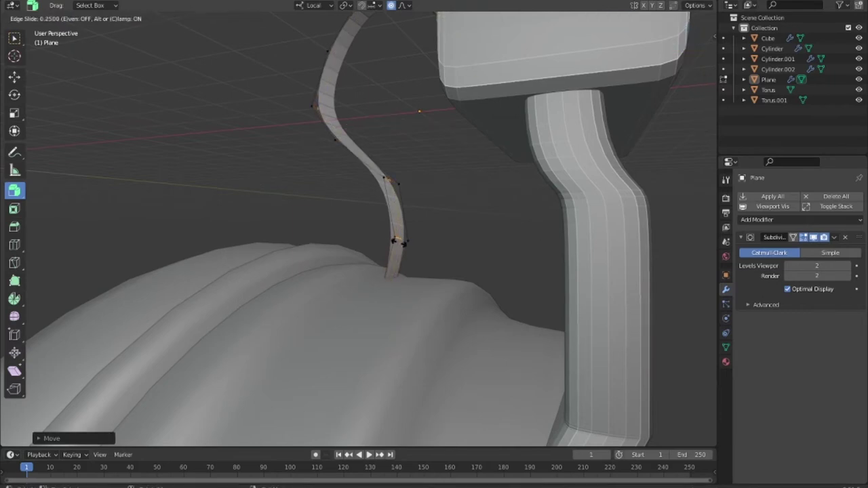
left_click(417, 262)
left_click(429, 300)
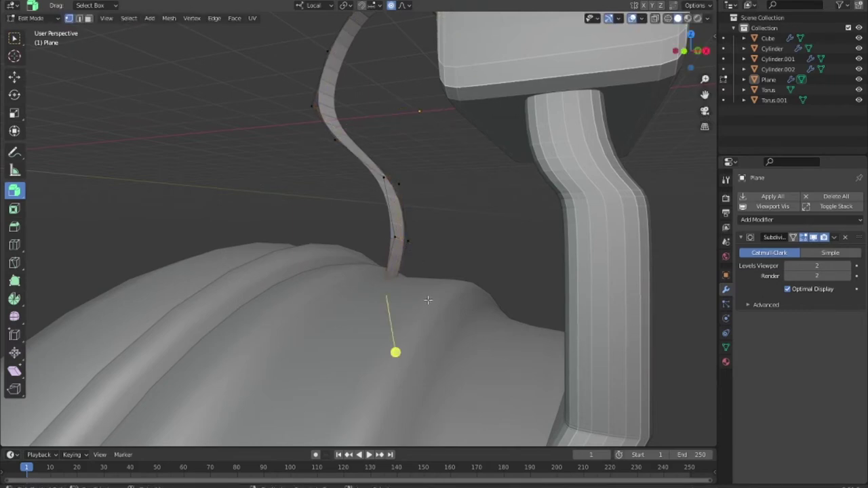
left_click_drag(395, 263, 394, 285)
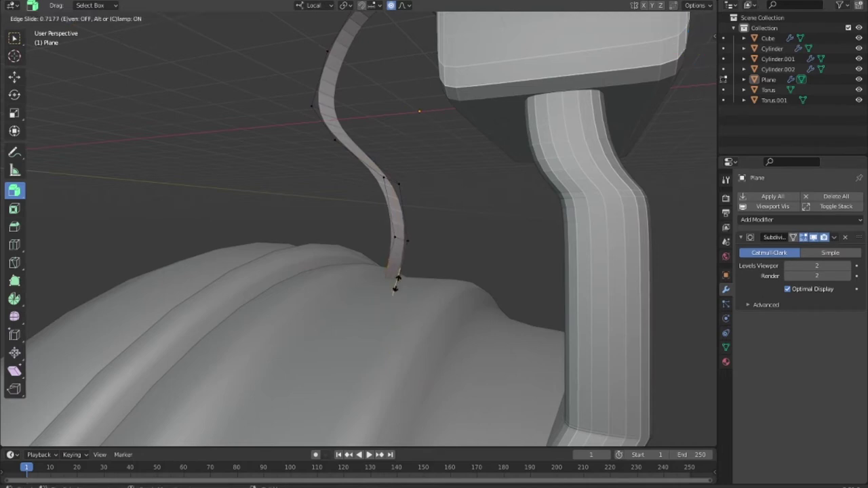
left_click(406, 263)
mouse_move(450, 276)
middle_mouse_down()
mouse_move(560, 305)
mouse_move(527, 283)
mouse_move(461, 183)
mouse_move(508, 132)
mouse_move(477, 162)
mouse_move(485, 140)
mouse_move(407, 254)
mouse_move(490, 265)
middle_mouse_up()
key("Tab")
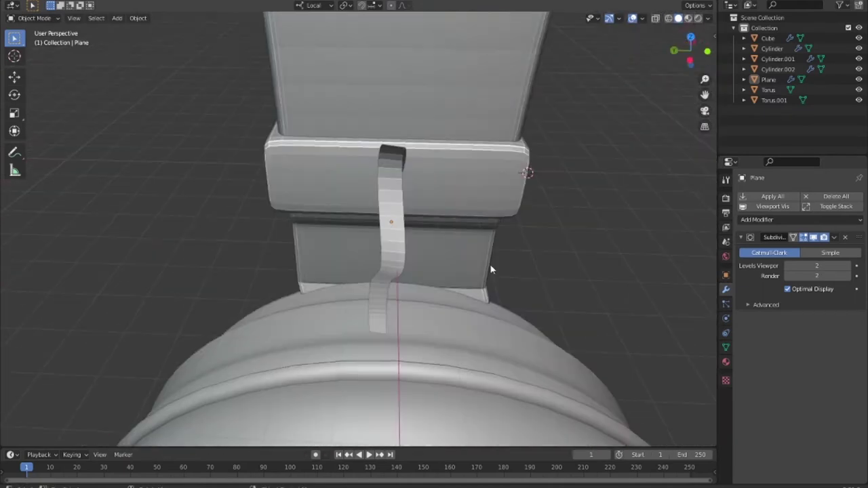
Scale the curved strip along X to about 0.6 of its width
left_click(391, 238)
key("x")
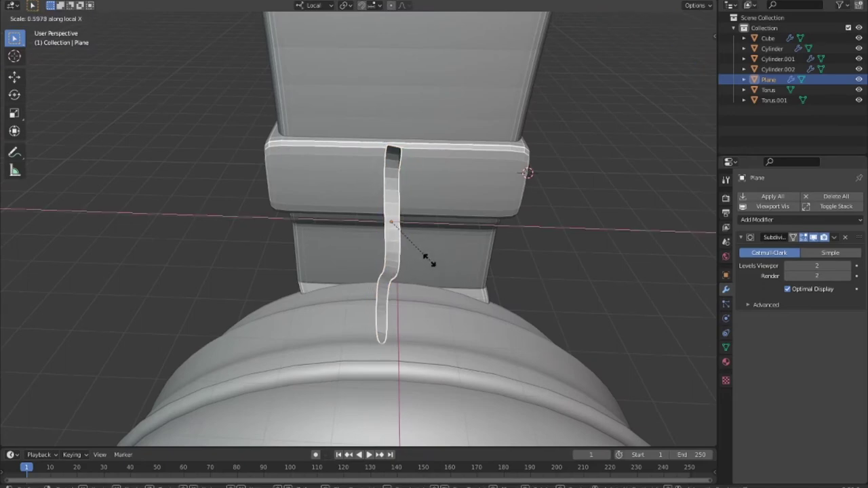
left_click(411, 252)
middle_click_drag(411, 252, 387, 265)
middle_click_drag(386, 252, 388, 301)
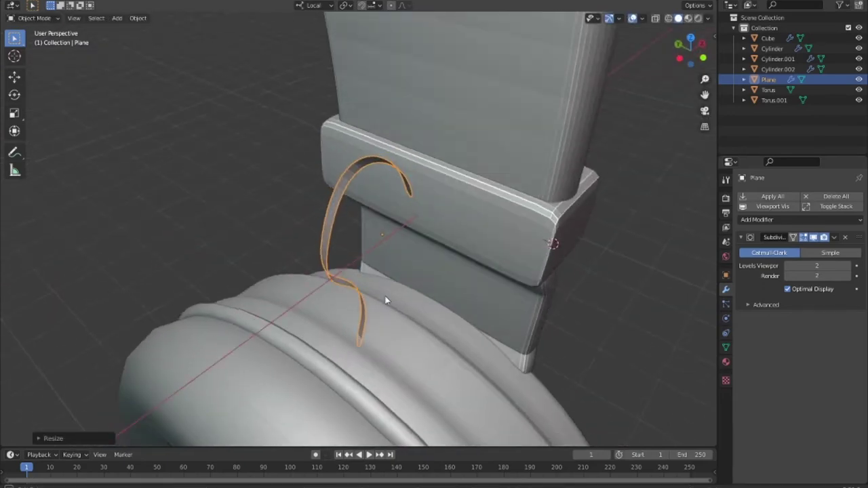
In Edit Mode, slide an edge near the strip's upper end, then select the whole mesh
key("Tab")
key("g")
key("g")
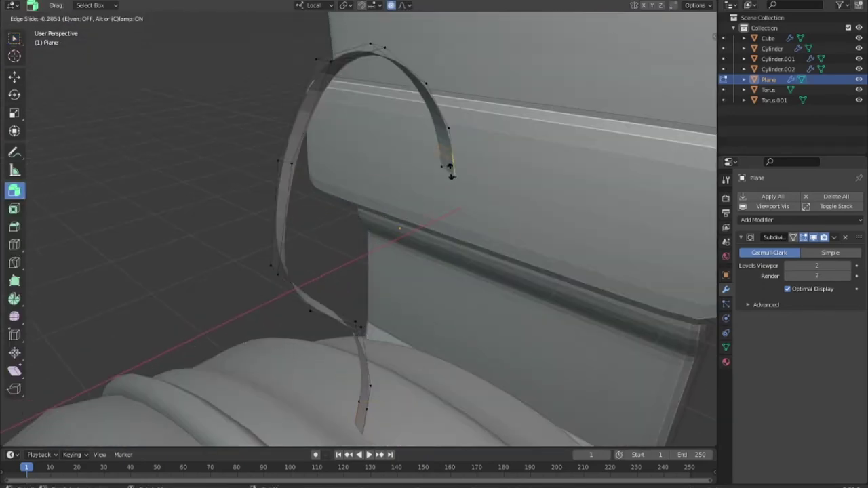
left_click(454, 183)
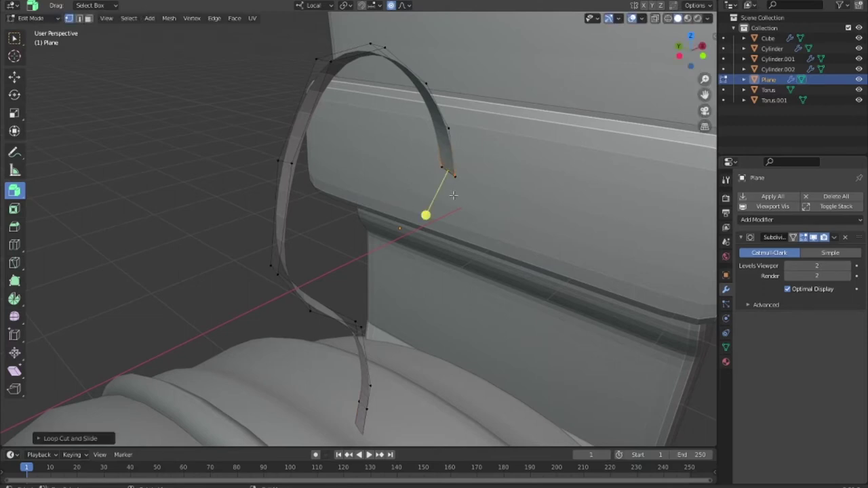
key("Tab")
key("Tab")
key("alt+a")
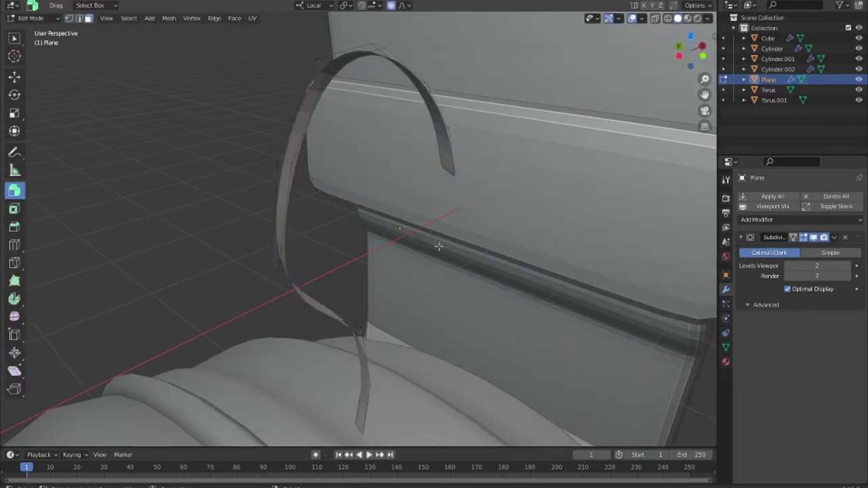
key("a")
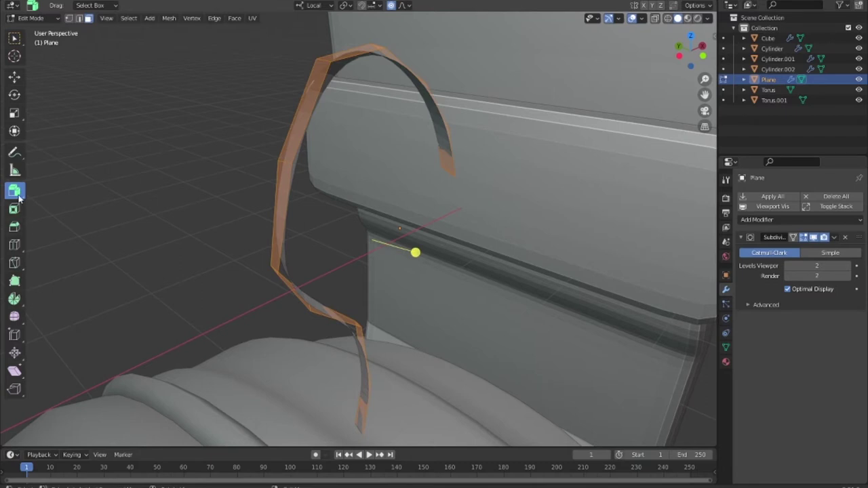
Thicken the strip with Extrude Along Normals (Shrink/Fatten -0.0142) and return to Object Mode
left_click(19, 196)
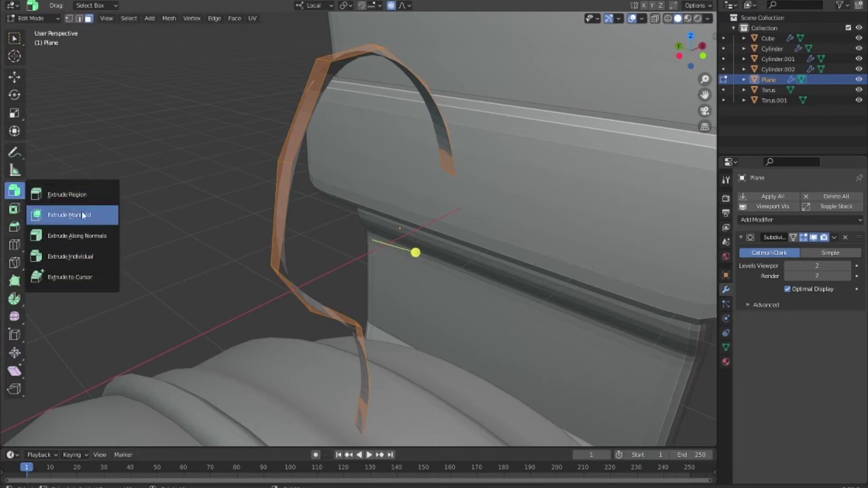
left_click(114, 234)
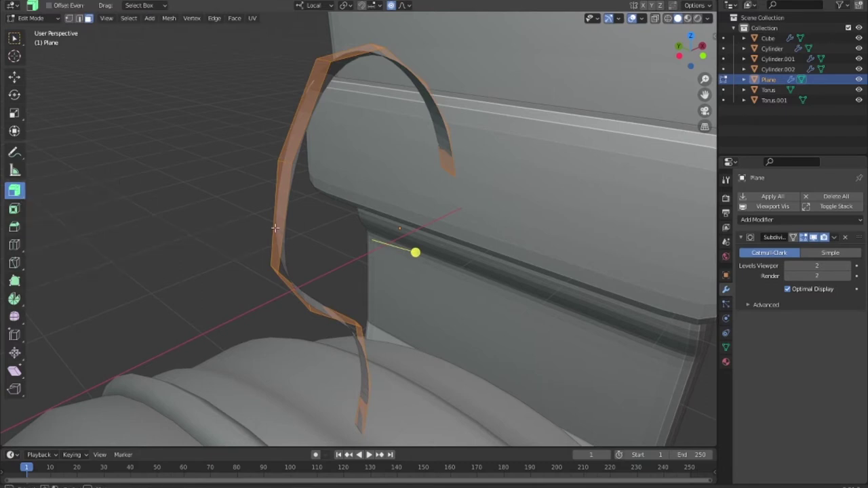
left_click(279, 224)
key("a")
left_click_drag(415, 252, 394, 224)
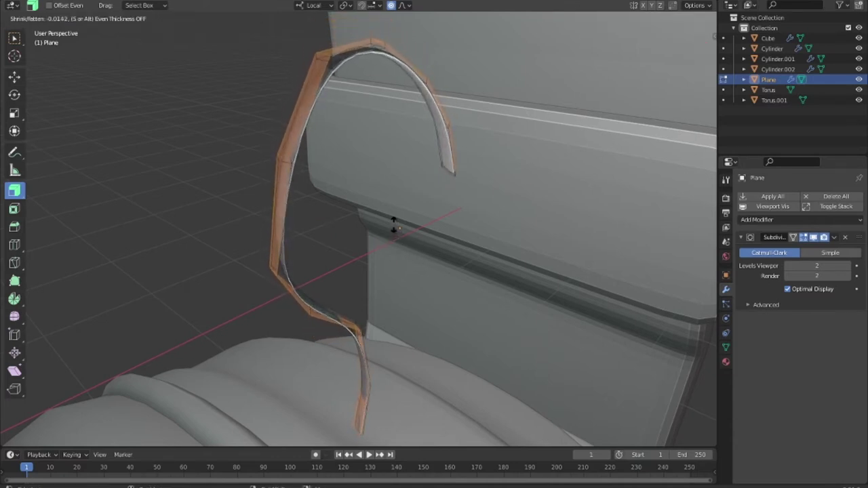
left_click(413, 251)
key("Tab")
Deselect the strip and view the hinge from the front and at an angle
mouse_move(377, 268)
middle_mouse_down()
mouse_move(260, 276)
mouse_move(412, 276)
mouse_move(457, 285)
mouse_move(489, 268)
mouse_move(493, 221)
mouse_move(328, 251)
mouse_move(293, 276)
mouse_move(313, 292)
mouse_move(276, 252)
middle_mouse_up()
left_click(270, 279)
scroll(492, 221, "down", 5)
scroll(312, 292, "down", 2)
key("KP_1")
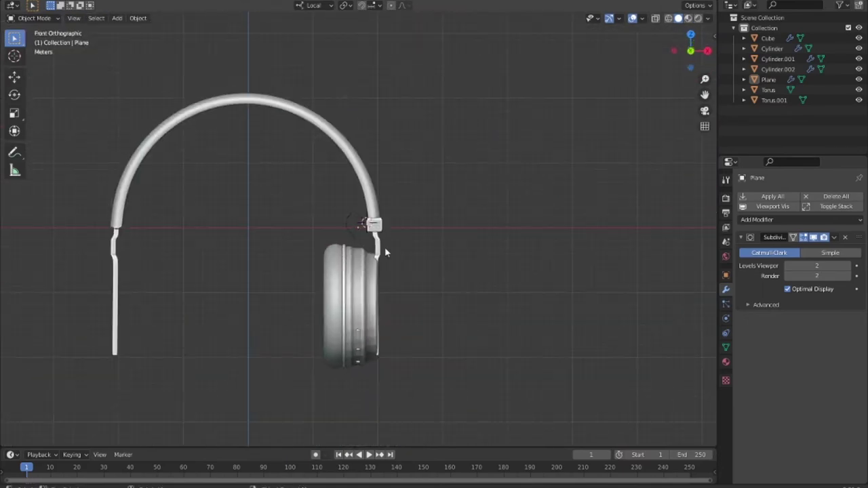
scroll(387, 253, "up", 8)
mouse_move(389, 253)
middle_mouse_down()
mouse_move(430, 287)
mouse_move(461, 287)
mouse_move(452, 285)
middle_mouse_up()
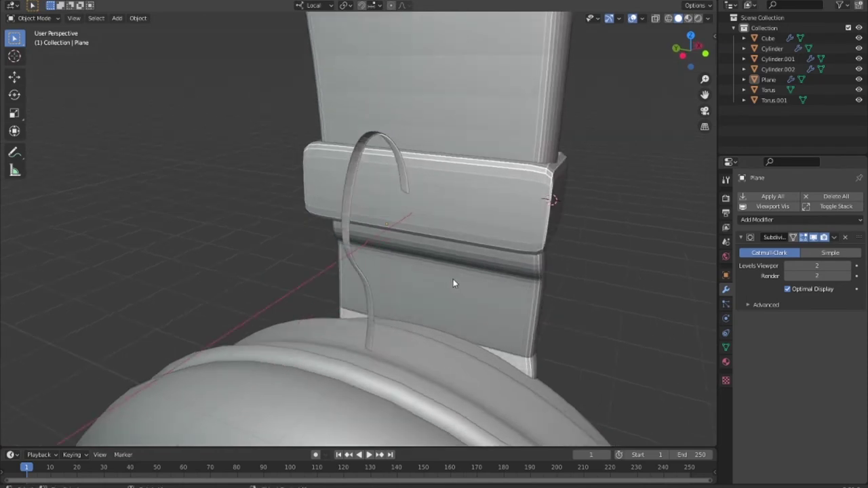
scroll(454, 235, "up", 3)
Add two vertical loop cuts and one horizontal loop cut on the Cube around the cable entry
left_click(480, 205)
middle_click_drag(481, 205, 488, 201)
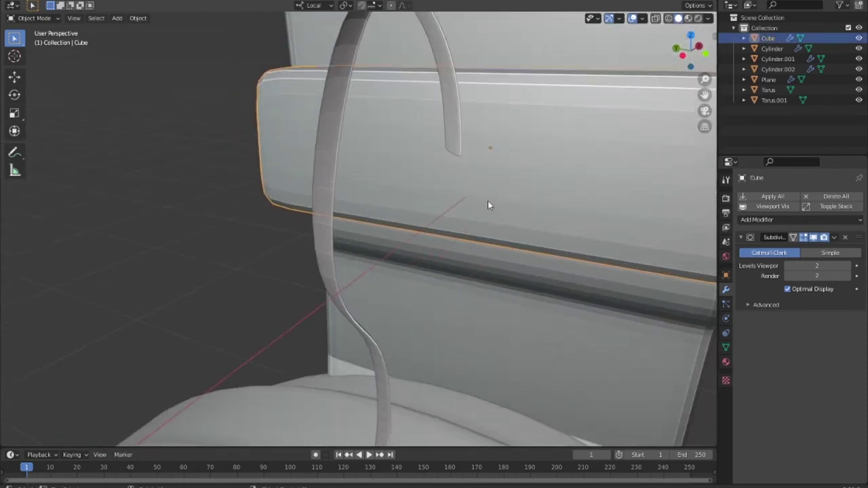
key("Tab")
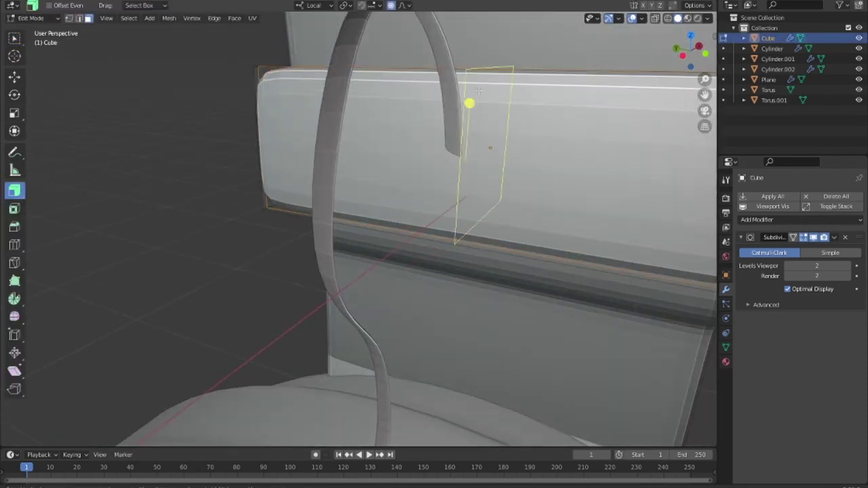
left_click(477, 67)
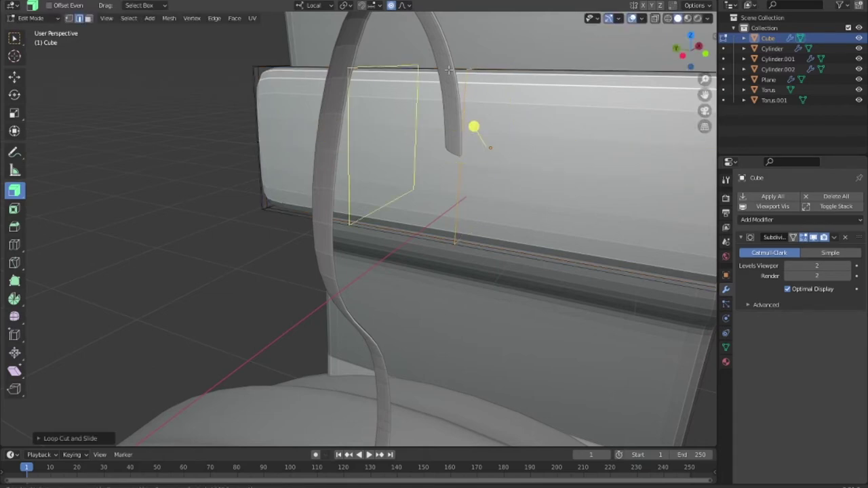
left_click_drag(450, 68, 543, 95)
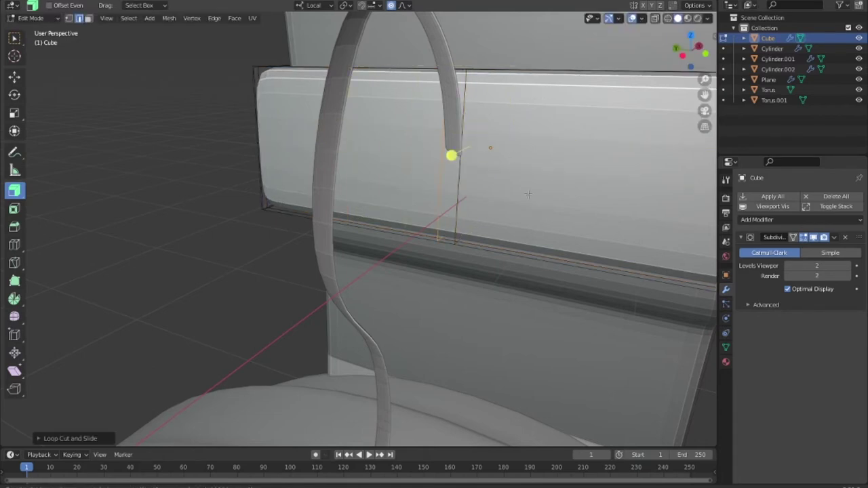
left_click_drag(469, 144, 504, 192)
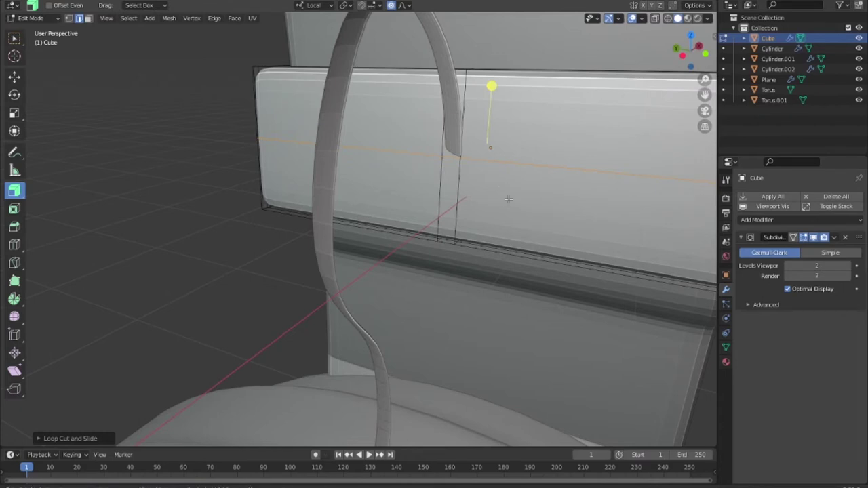
left_click_drag(454, 133, 459, 161)
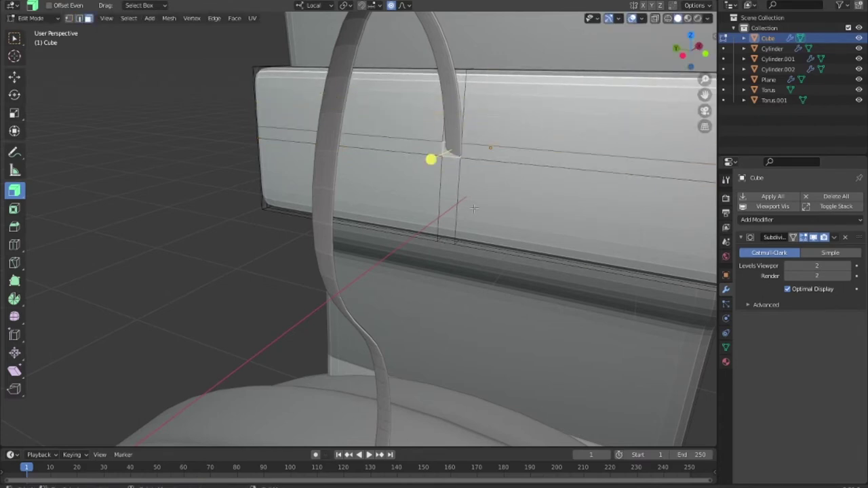
Inset the selected Cube face and extrude it inward to form a square hole
key("i")
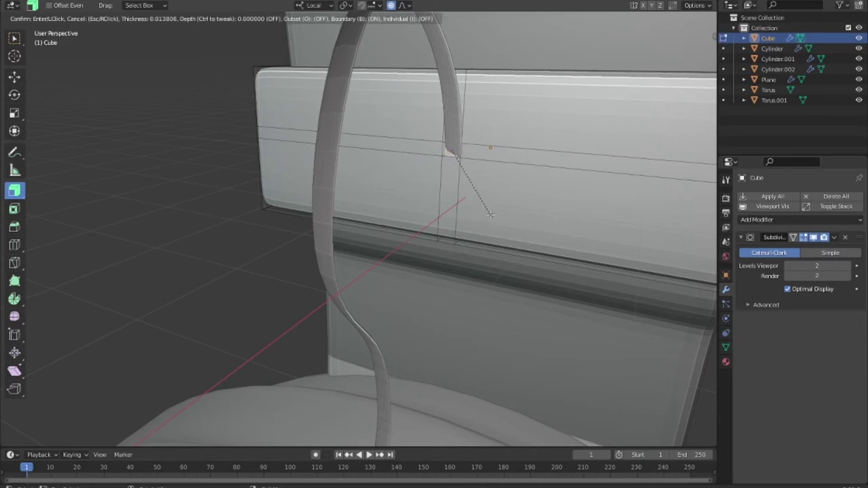
left_click(491, 215)
middle_click_drag(491, 215, 401, 121)
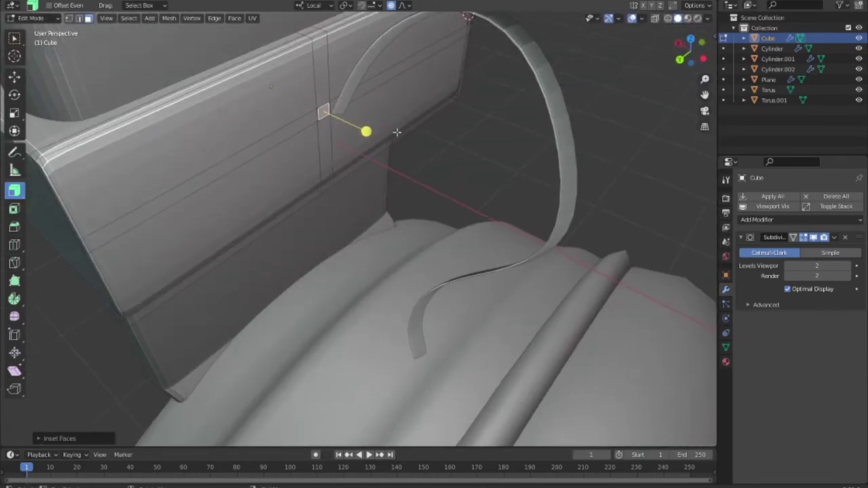
scroll(401, 120, "up", 3)
middle_click_drag(339, 132, 434, 193)
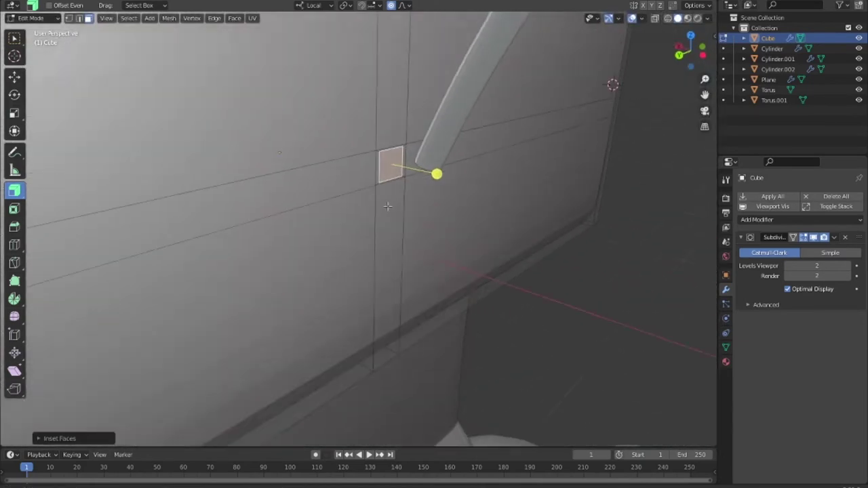
key("e")
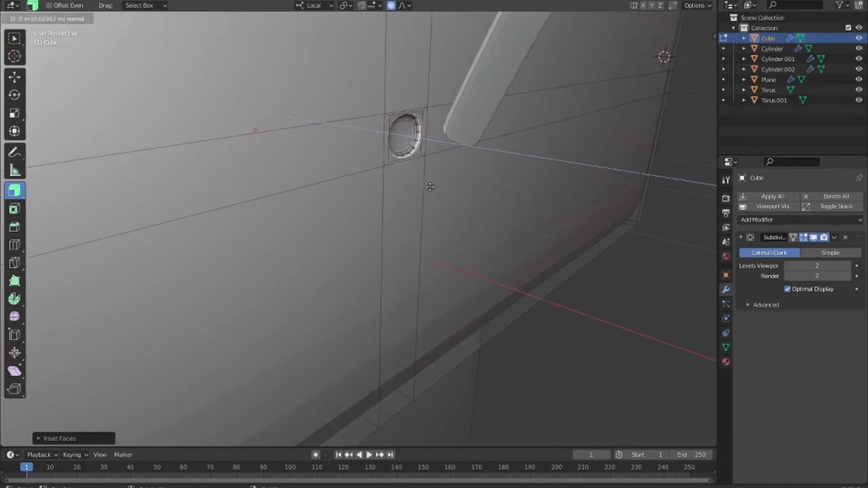
left_click(416, 184)
Add tight vertical and horizontal support loops around the hole
key("ctrl+r")
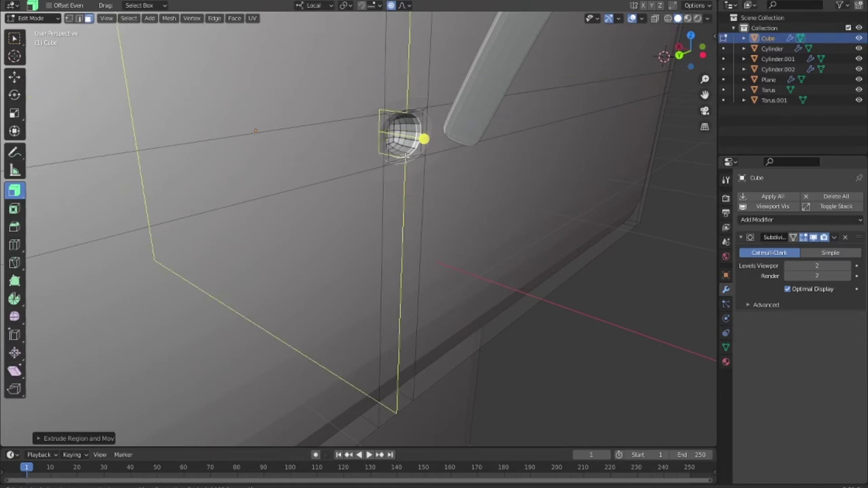
left_click(423, 139)
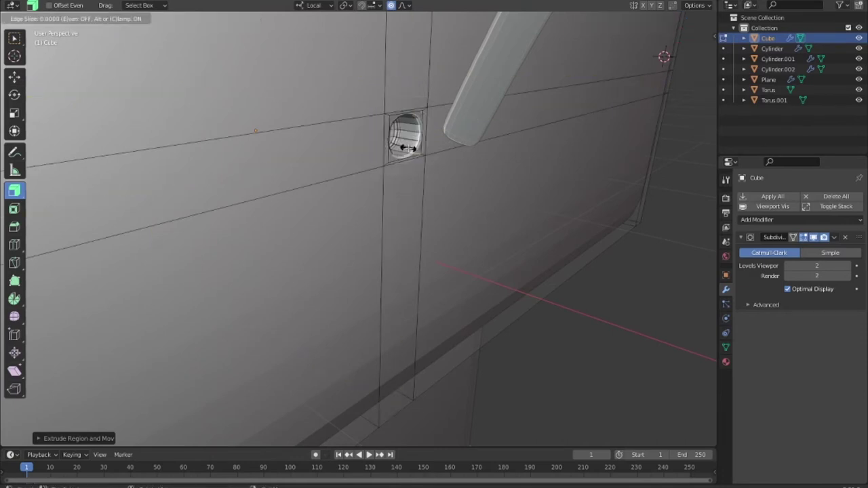
middle_click_drag(397, 188, 545, 215)
key("ctrl+r")
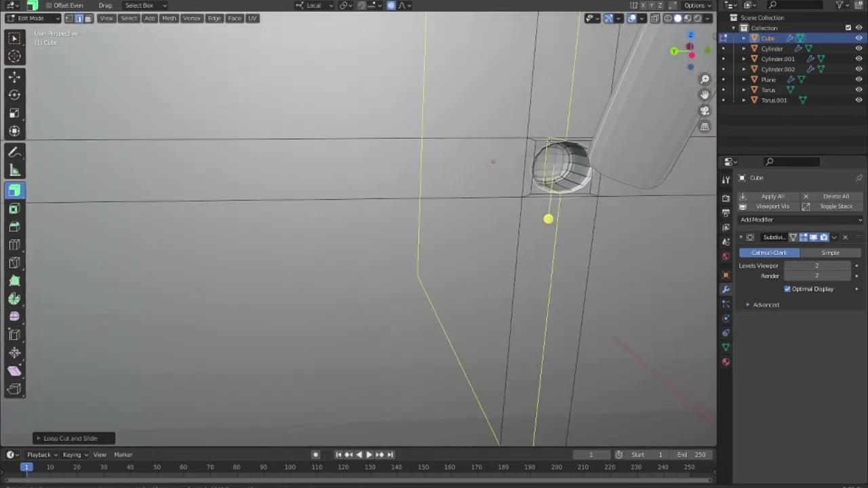
left_click(519, 204)
left_click(533, 165)
scroll(486, 164, "down", 2)
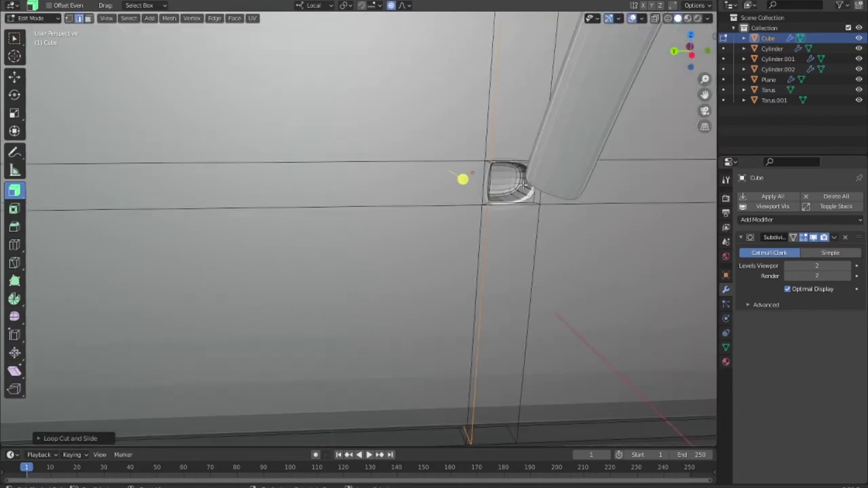
left_click_drag(465, 178, 554, 156)
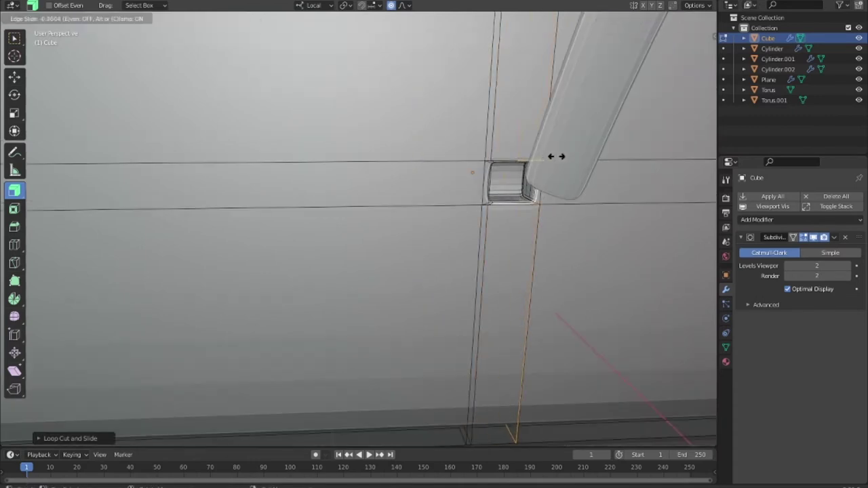
left_click(552, 156)
middle_click_drag(552, 156, 541, 181)
left_click(471, 192)
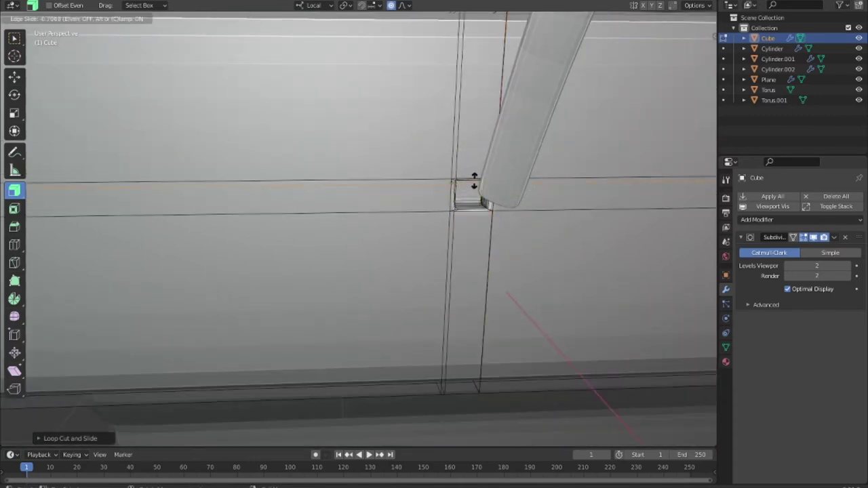
left_click(467, 178)
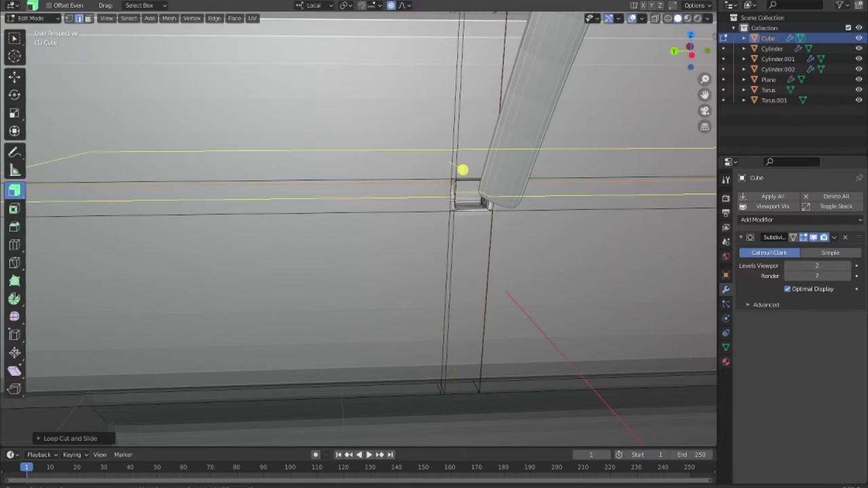
Return to Object Mode and zoom in on the recessed socket
scroll(467, 205, "down", 3)
mouse_move(467, 205)
middle_mouse_down()
mouse_move(479, 236)
mouse_move(584, 248)
middle_mouse_up()
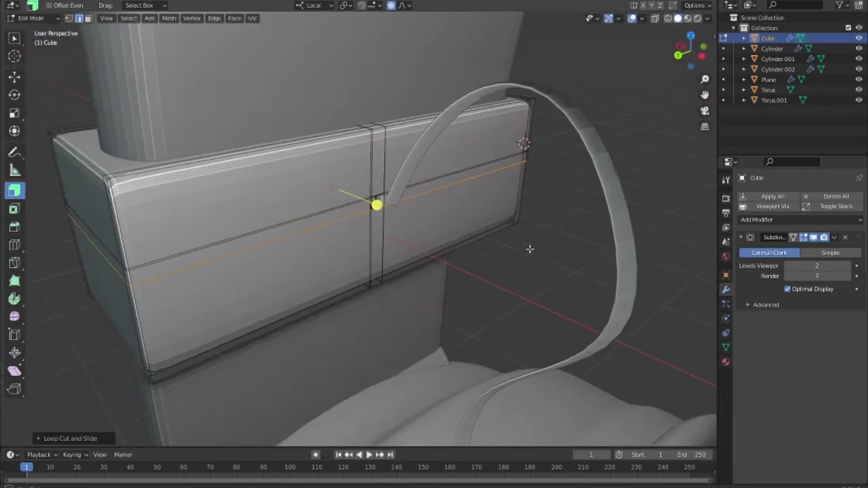
key("Tab")
scroll(502, 244, "up", 2)
scroll(420, 214, "up", 4)
Box-select the strap's end vertices and move them toward the slot, refining in front view
left_click(416, 172)
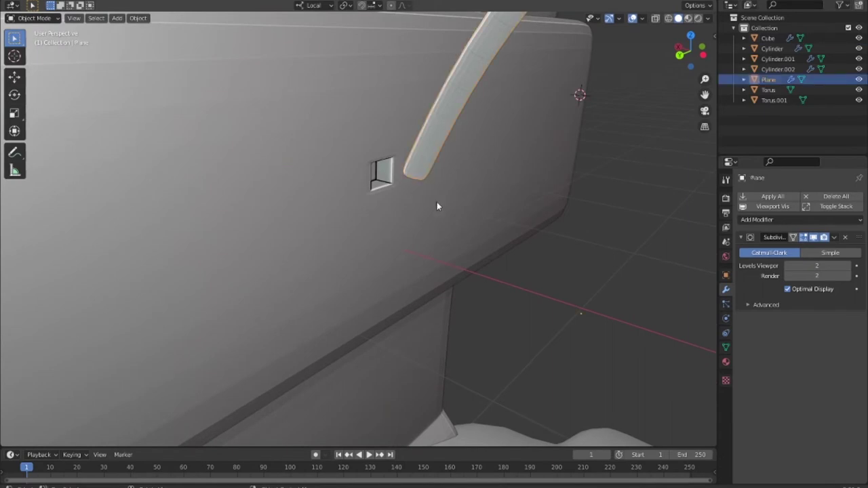
key("Tab")
left_click_drag(443, 210, 398, 156)
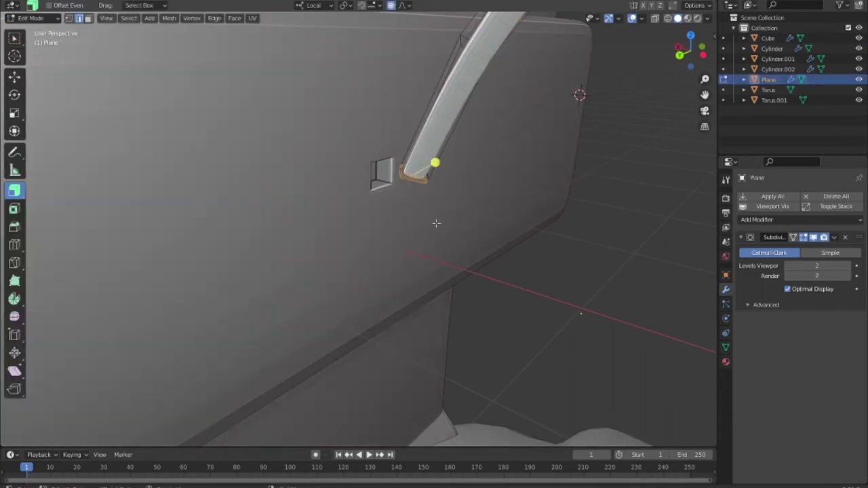
key("g")
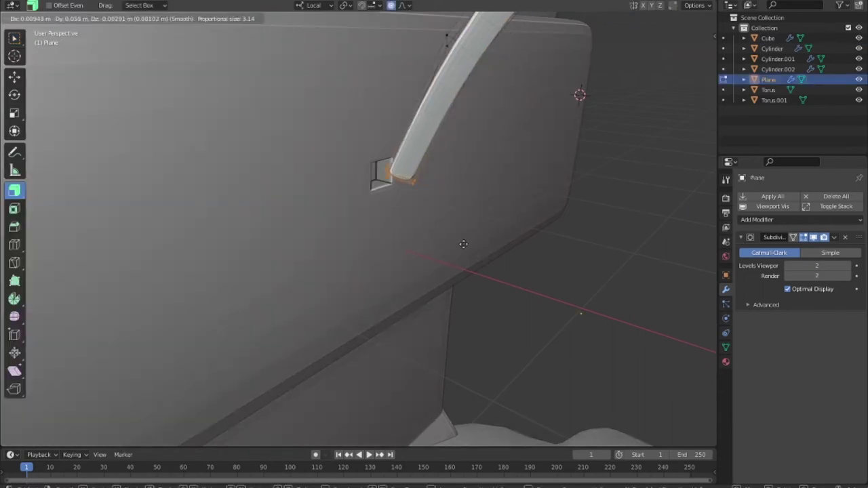
left_click(463, 245)
key("KP_1")
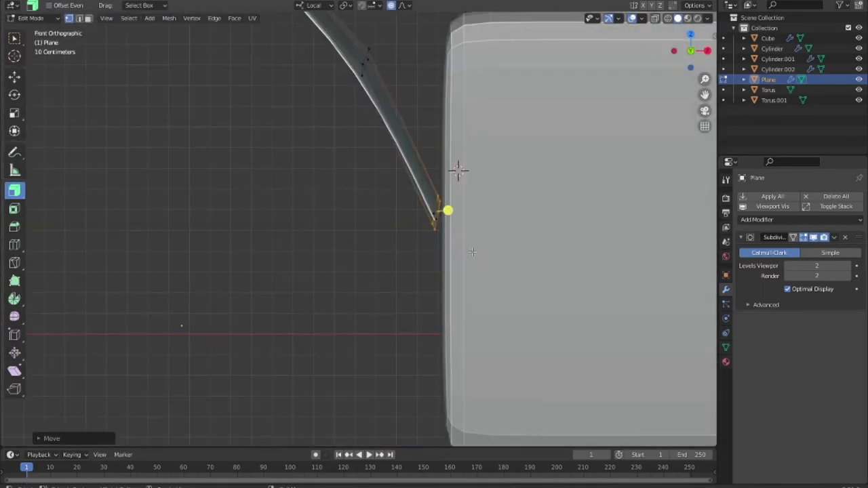
key("g")
left_click(489, 257)
In top view, scale and smoothly move the strap end, including a Y-only scale, to fit the slot
key("KP_7")
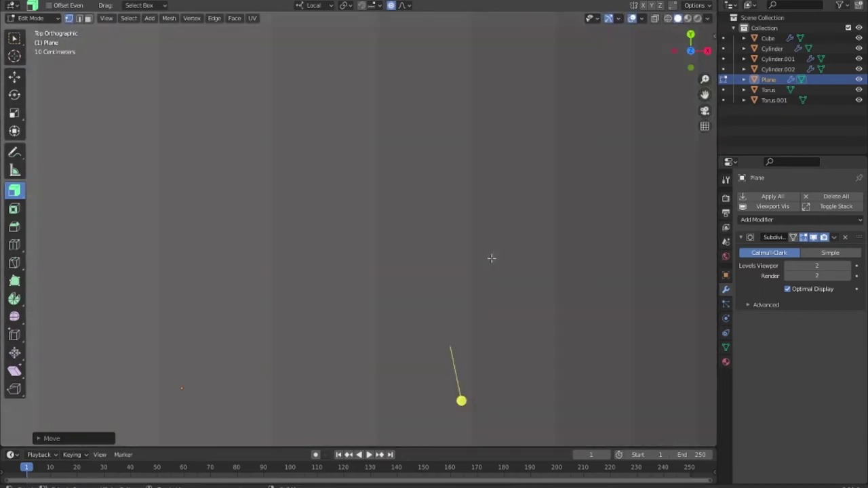
key("s")
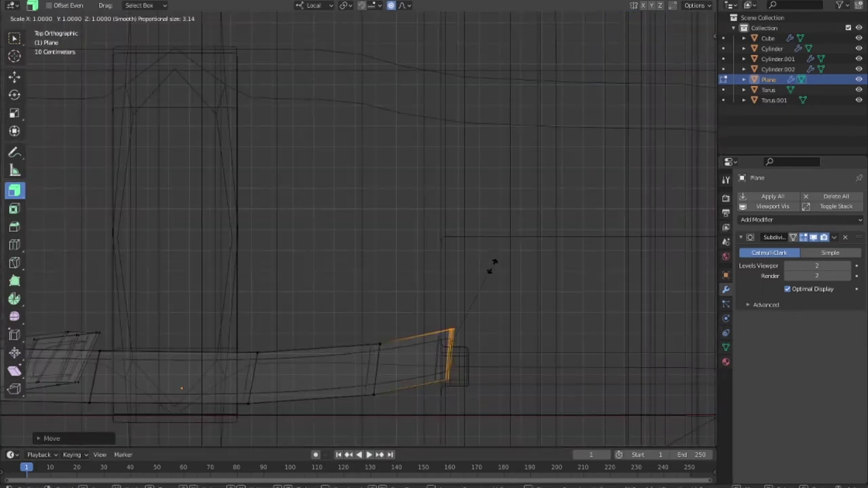
left_click(482, 279)
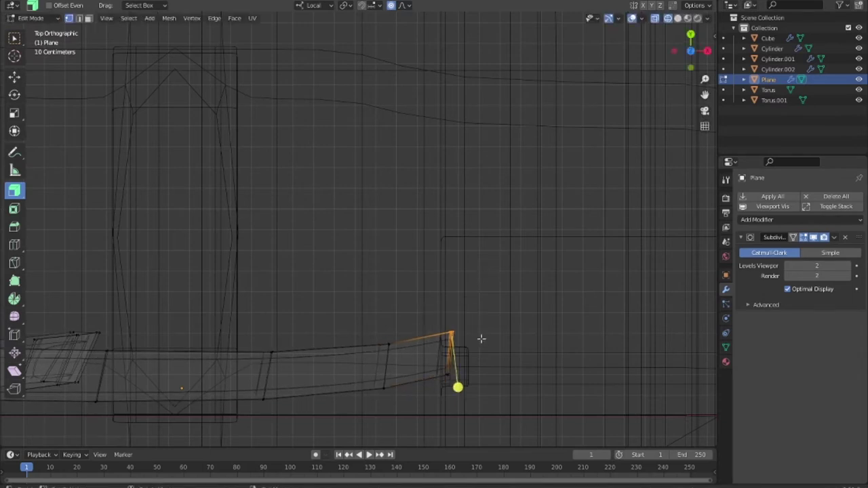
key("g")
left_click(458, 401)
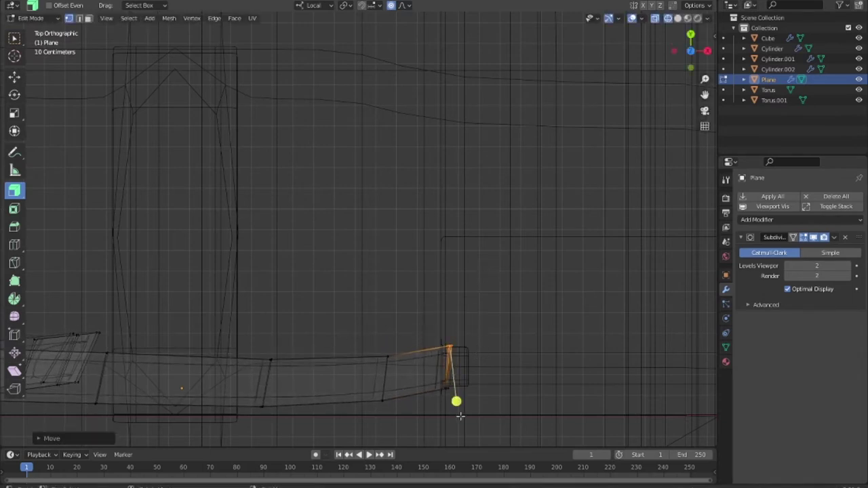
left_click_drag(441, 331, 437, 348)
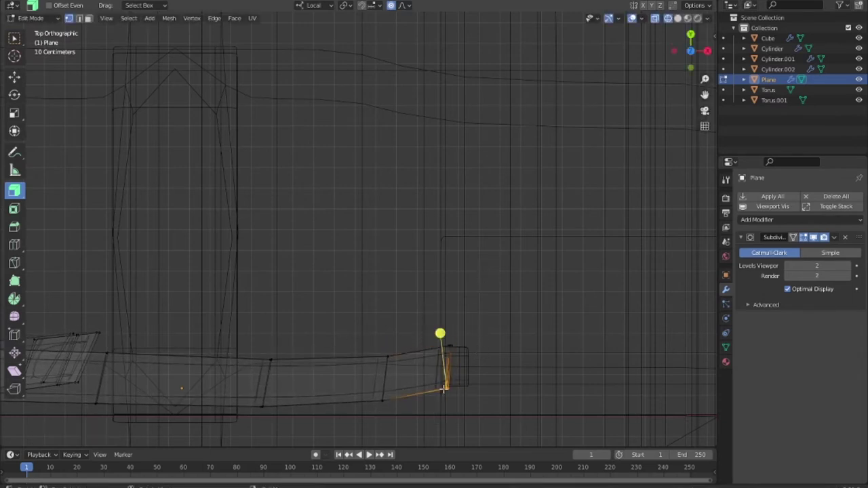
key("s")
key("y")
left_click(492, 401)
key("g")
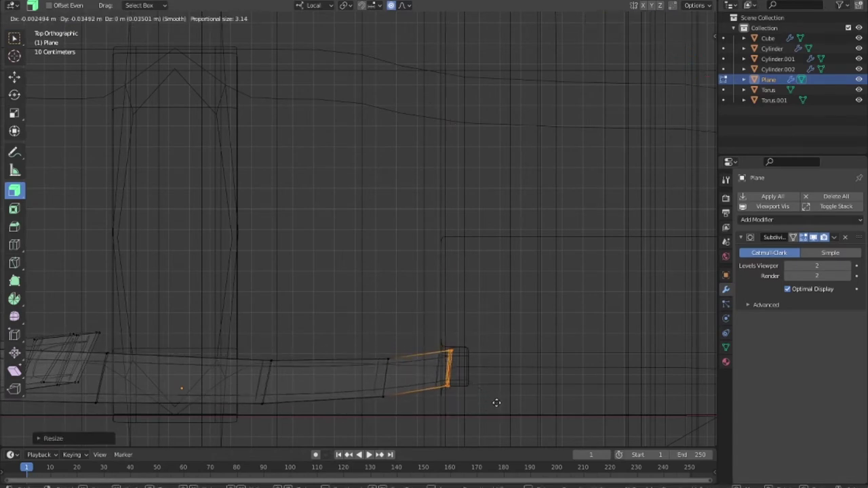
left_click(500, 401)
Tilt the strap end in side view, restore solid shading and leave Edit Mode
key("KP_3")
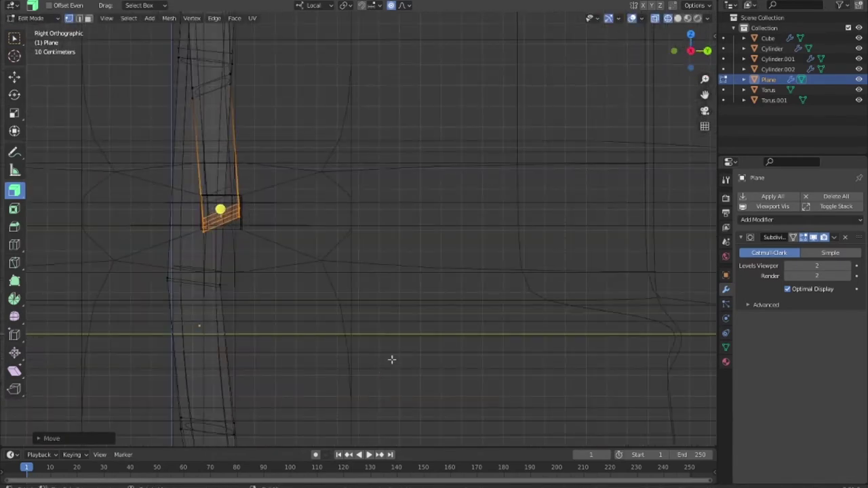
key("r")
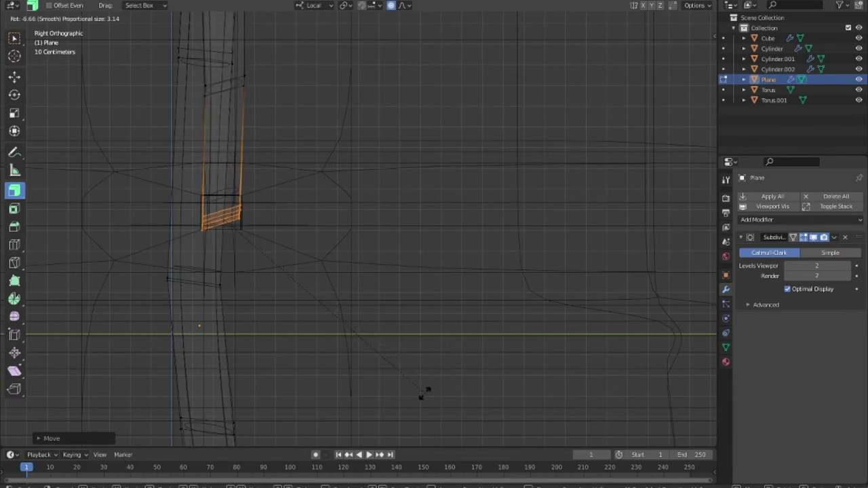
left_click(424, 394)
mouse_move(394, 324)
middle_mouse_down()
mouse_move(306, 315)
mouse_move(435, 339)
middle_mouse_up()
key("shift+z")
scroll(319, 310, "up", 3)
scroll(320, 310, "down", 2)
key("Tab")
Reselect the strap-end vertices up close and push them deeper into the slot
left_click(537, 311)
middle_click_drag(537, 311, 368, 293)
scroll(409, 247, "up", 3)
middle_click_drag(423, 244, 401, 240)
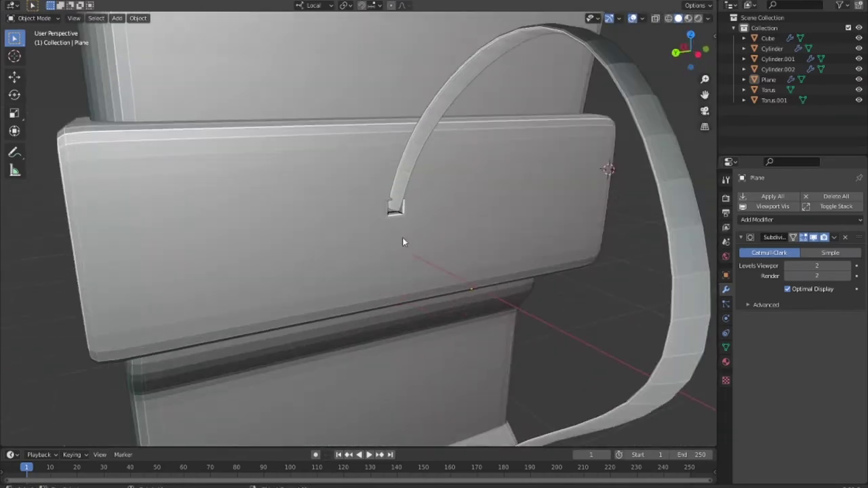
scroll(407, 243, "up", 4)
key("Tab")
left_click_drag(392, 148, 493, 241)
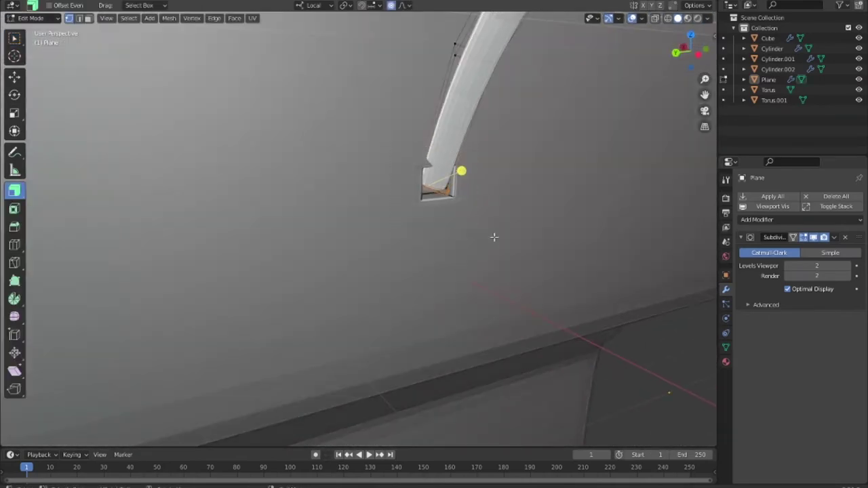
key("g")
left_click(497, 249)
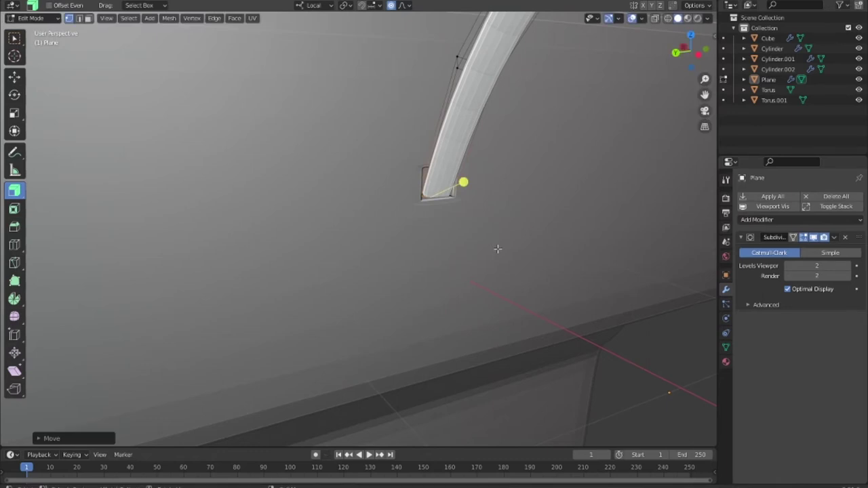
Rotate the strap end twice to line it up with the socket, then exit Edit Mode
key("r")
left_click(483, 261)
key("r")
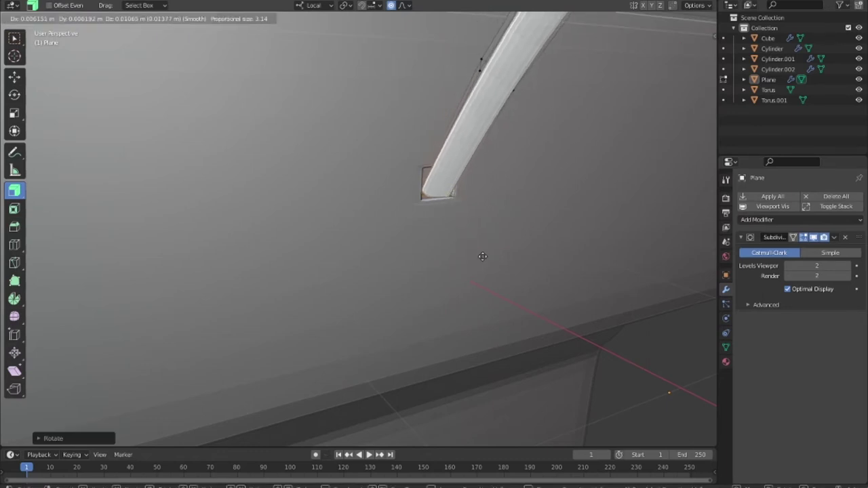
left_click(479, 262)
key("Tab")
scroll(536, 309, "down", 5)
Bring the strap's lower end into view and select the Cylinder.001 cushion
scroll(535, 309, "down", 3)
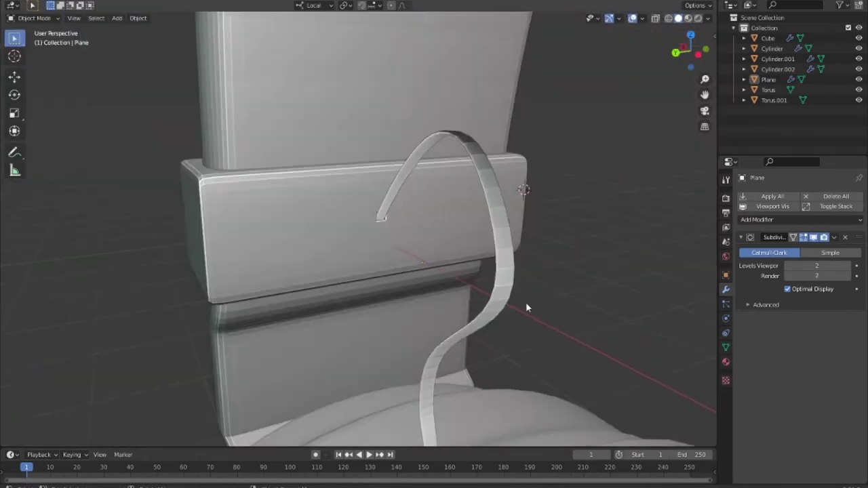
mouse_move(526, 302)
middle_mouse_down()
mouse_move(400, 283)
mouse_move(378, 306)
mouse_move(385, 304)
mouse_move(383, 319)
mouse_move(360, 318)
mouse_move(317, 382)
middle_mouse_up()
left_click(314, 182)
scroll(352, 290, "down", 2)
scroll(346, 312, "up", 2)
scroll(324, 375, "up", 2)
scroll(339, 271, "up", 2)
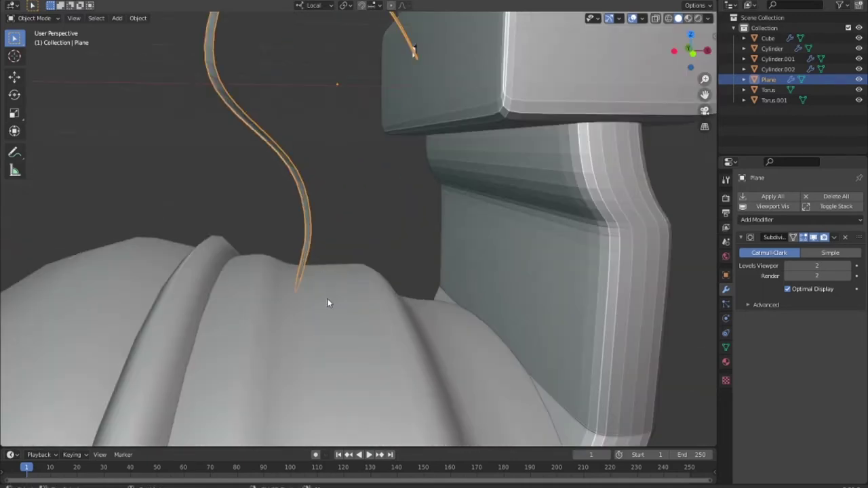
middle_click_drag(330, 301, 368, 345)
left_click(363, 337)
Loop-cut the cushion where the strap lands and turn off Cavity shading
key("Tab")
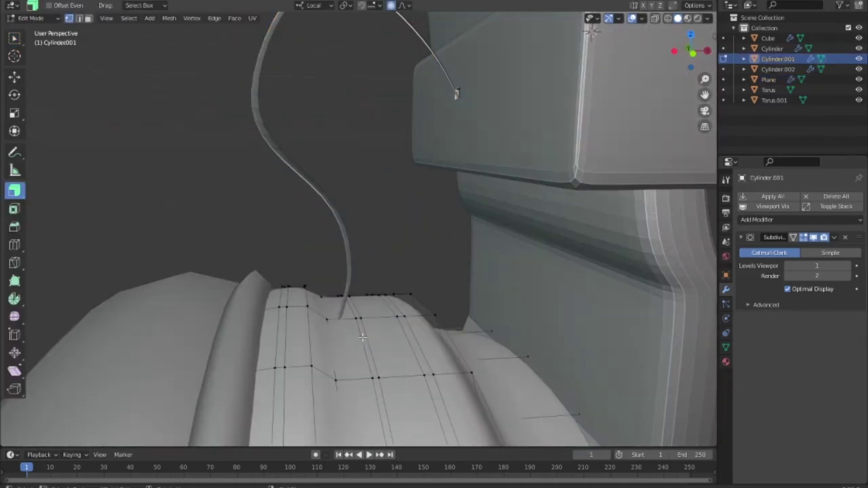
left_click_drag(347, 317, 352, 317)
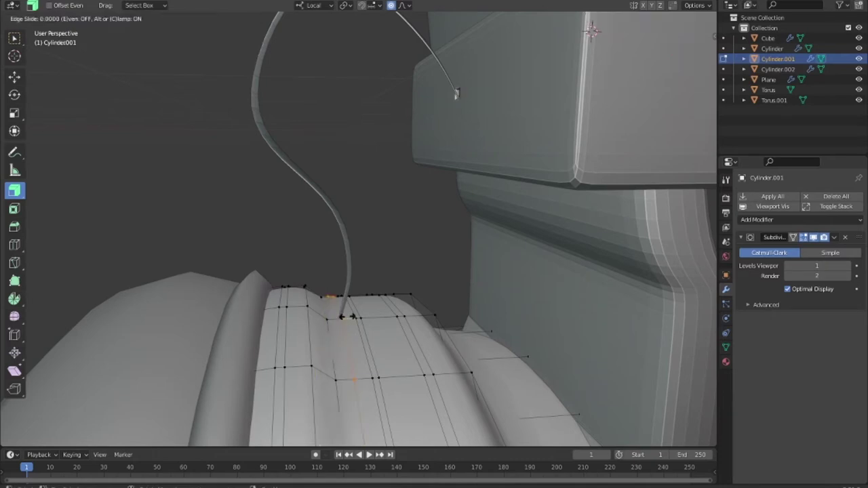
left_click_drag(366, 374, 348, 365)
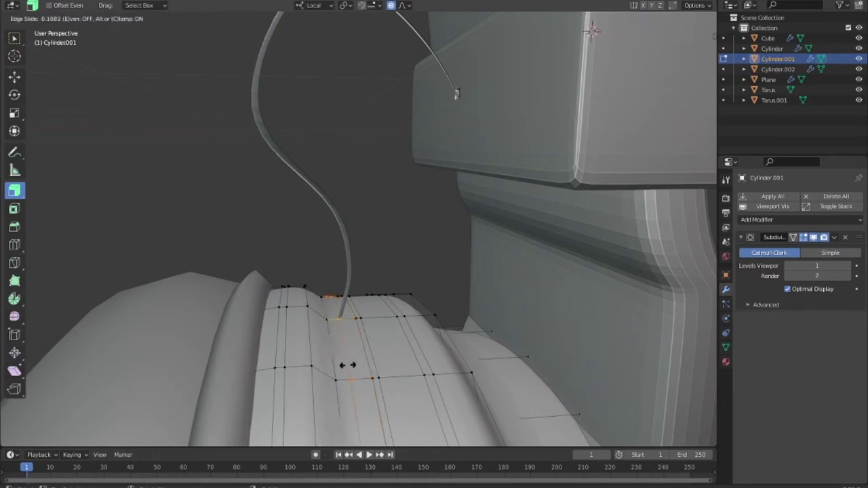
left_click(348, 365)
left_click(707, 19)
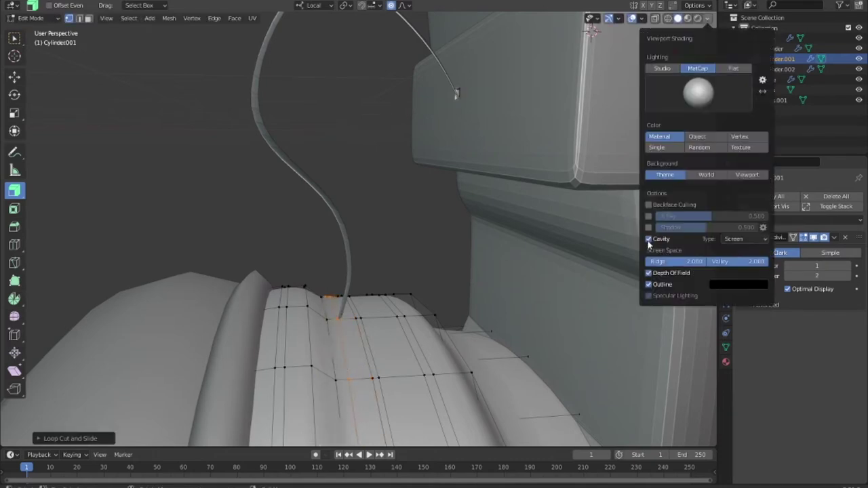
left_click(648, 240)
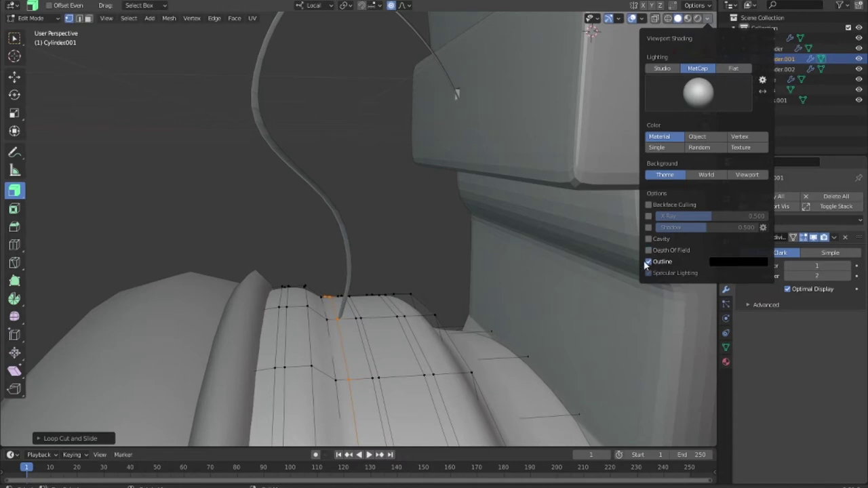
Add more loop cuts beside the strap's base and select the face beneath it in face mode
middle_click_drag(515, 291, 332, 379)
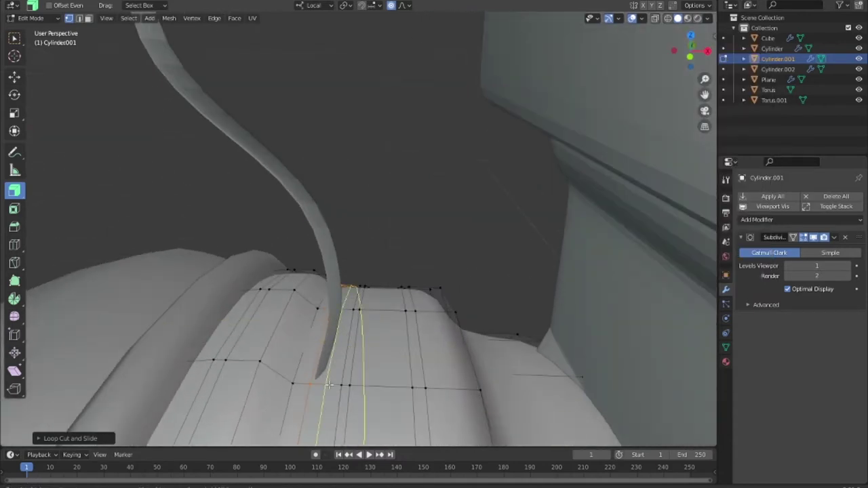
left_click(329, 385)
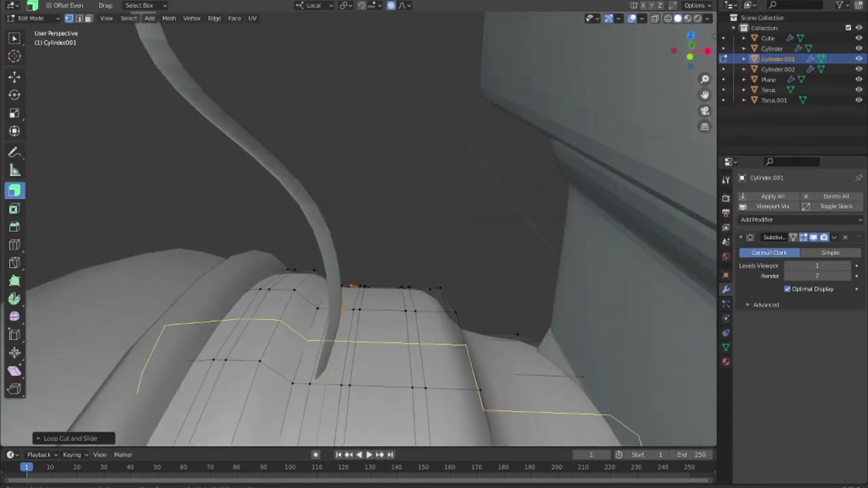
left_click(333, 377)
middle_click_drag(392, 342, 432, 392)
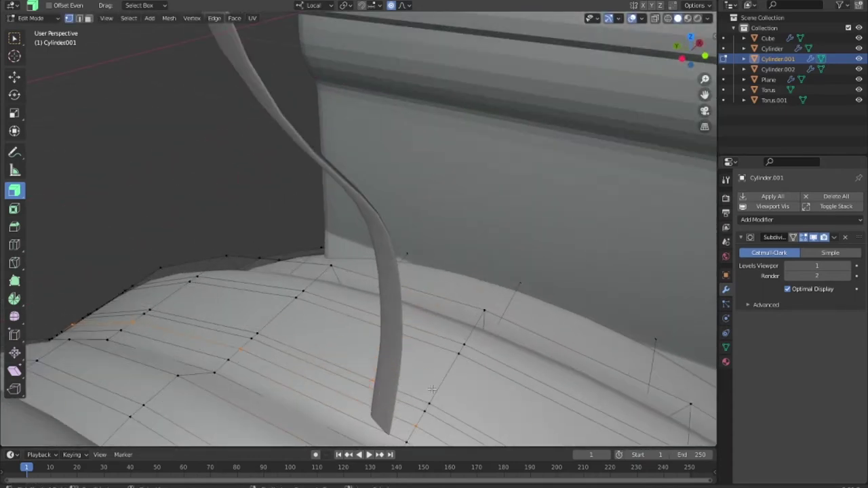
left_click_drag(433, 389, 429, 388)
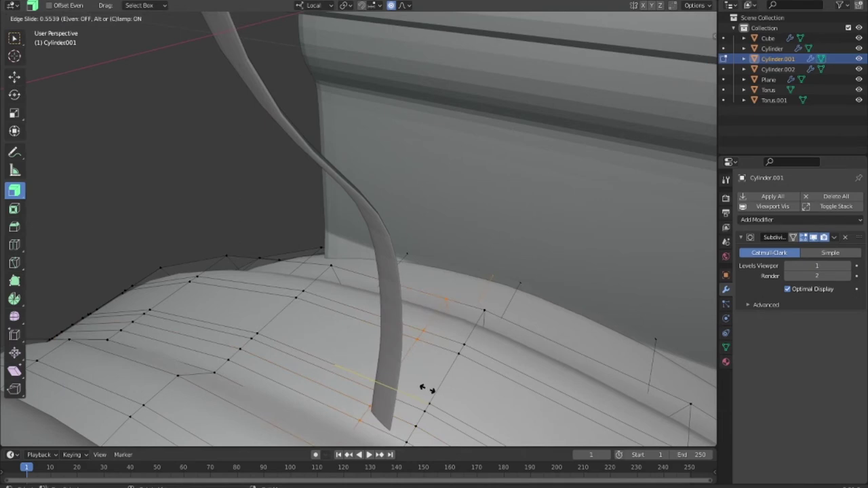
left_click(424, 388)
key("3")
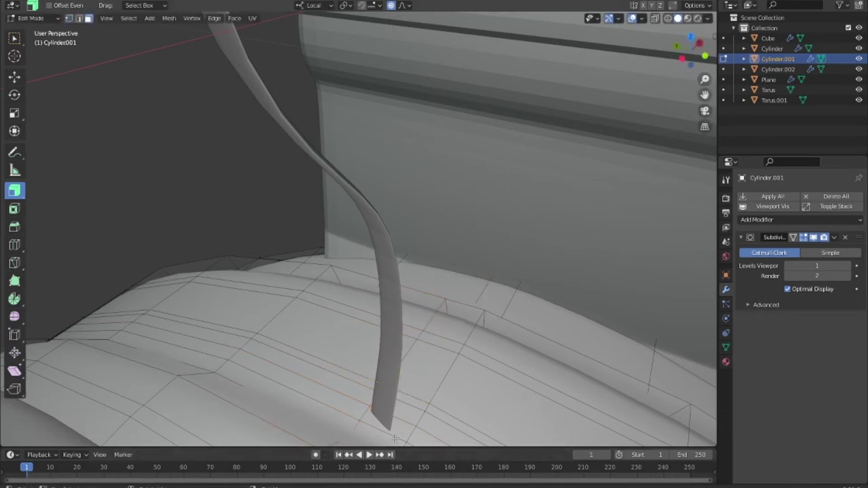
left_click(396, 430)
Zoom to the earcup face under the strip, inset it, and dissolve the extra inset face
middle_click_drag(430, 409, 427, 308, "shift")
key("KP_Decimal")
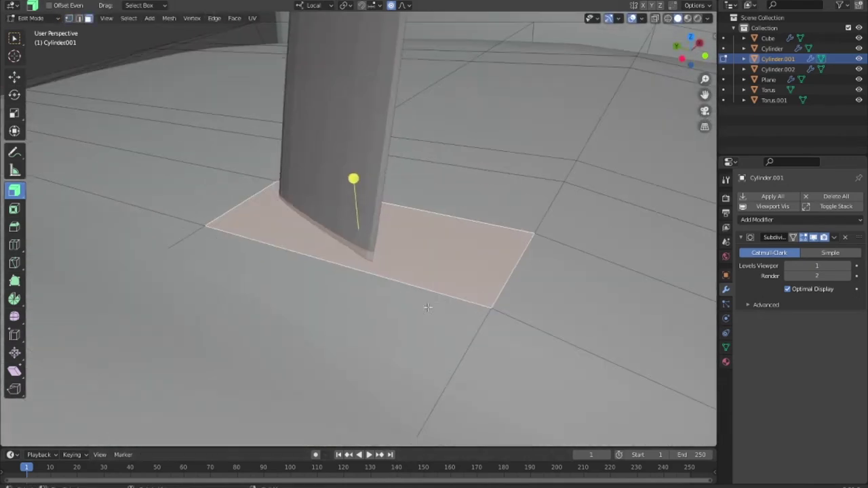
key("i")
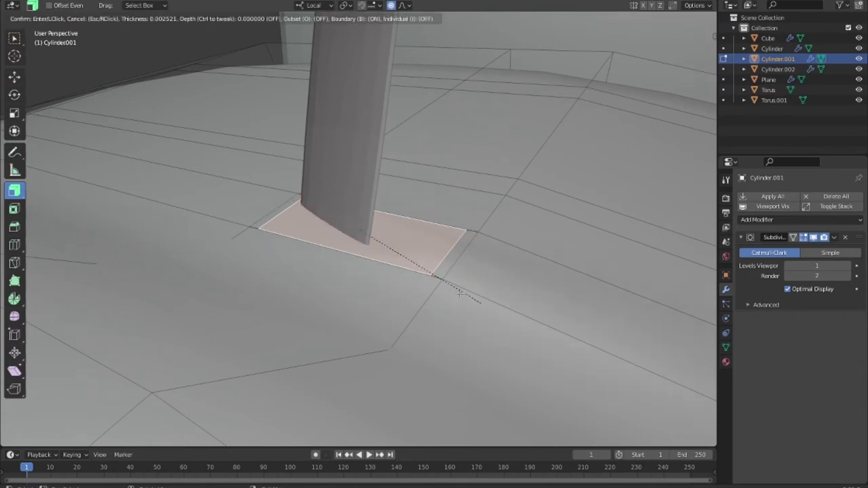
left_click(461, 297)
key("x")
left_click(419, 374)
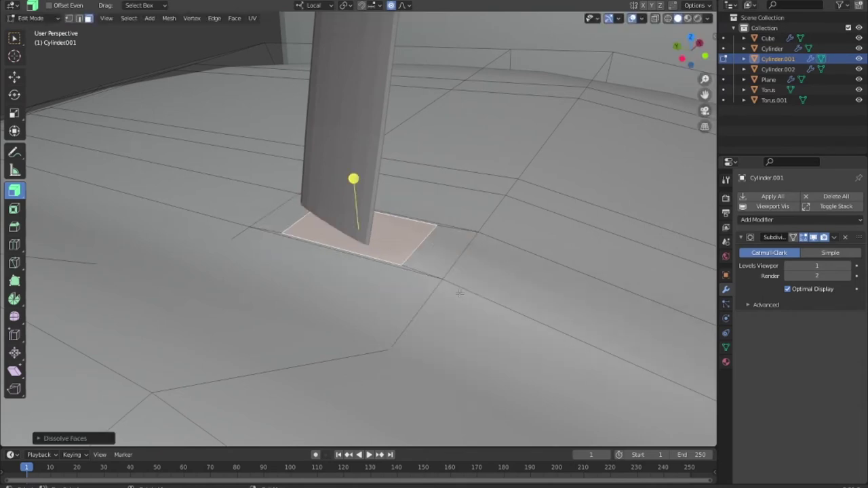
Try resizing the face along local X and Y with proportional editing off, then undo
key("s")
key("x")
key("x")
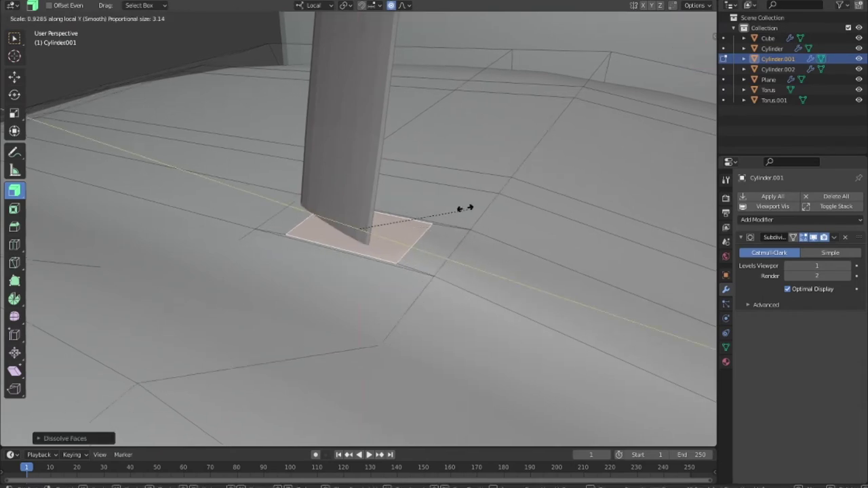
key("Escape")
key("o")
key("s")
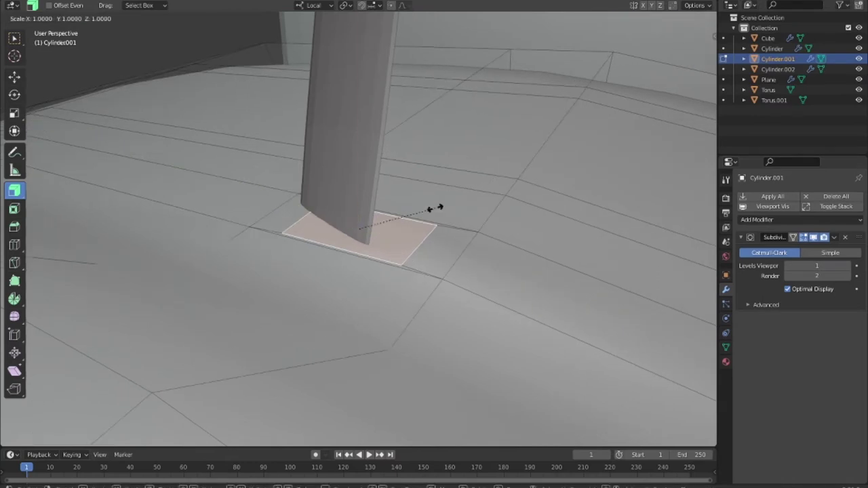
key("y")
key("y")
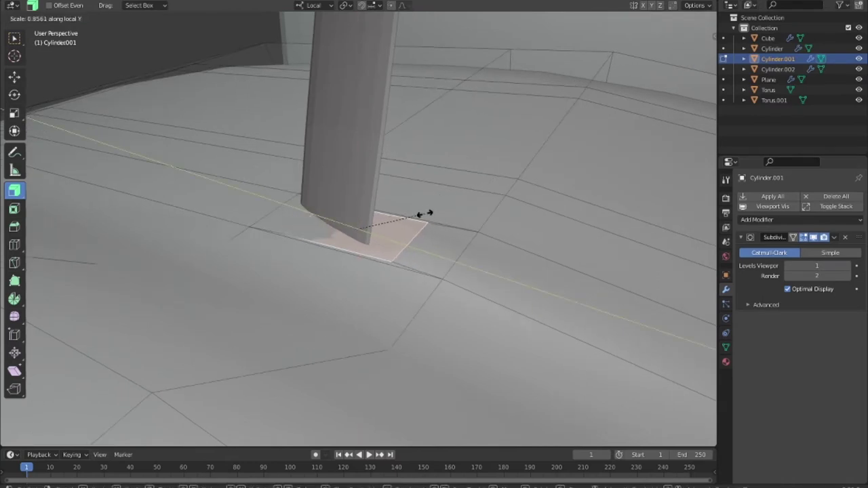
key("Escape")
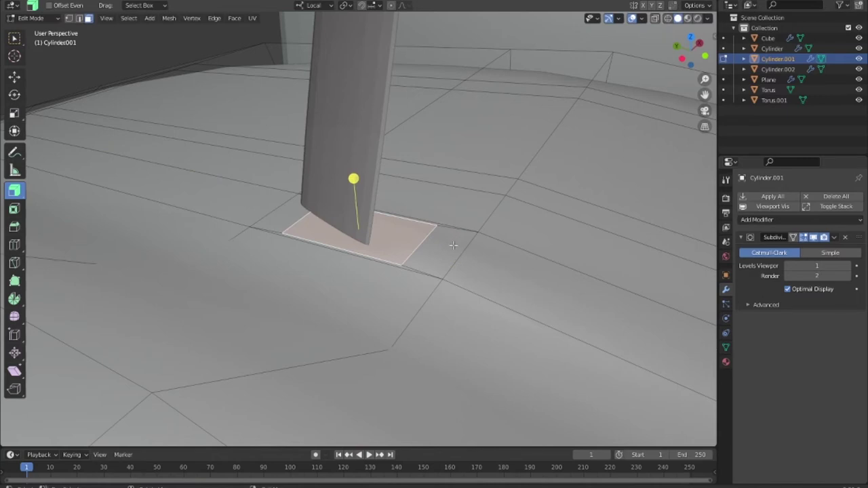
key("s")
key("Escape")
key("ctrl+z")
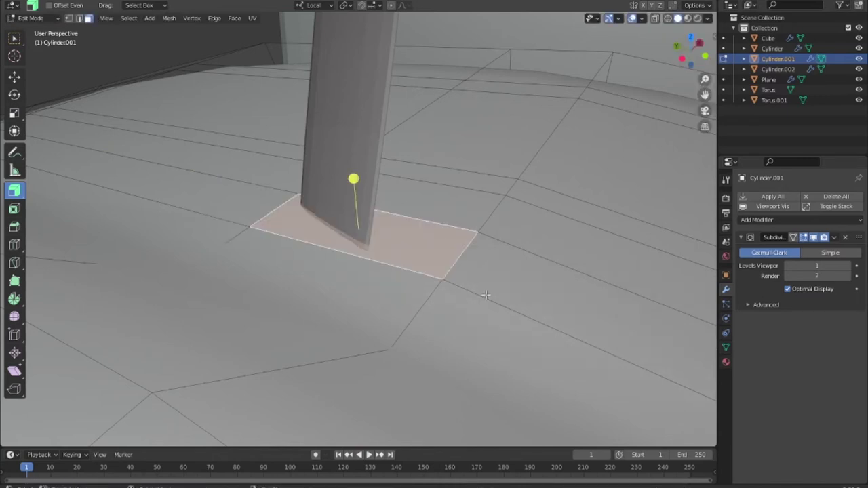
Inset the face again and slide the inner face left along X under the strip
key("i")
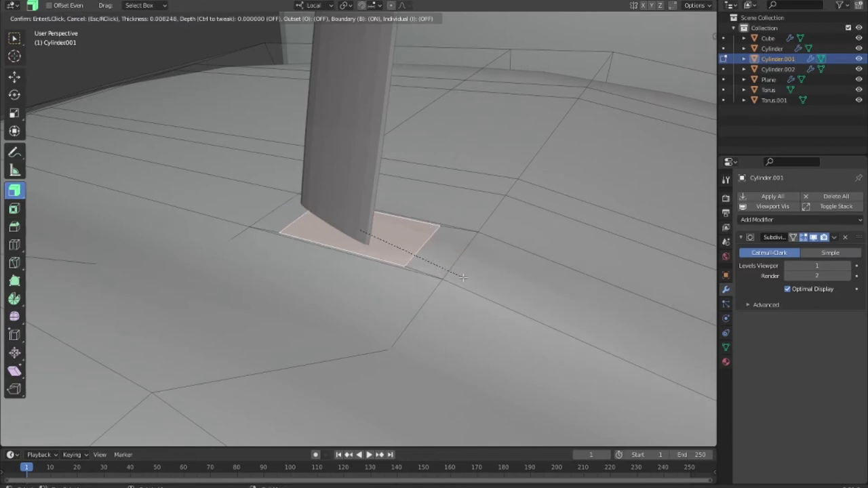
left_click(464, 277)
key("g")
key("x")
key("x")
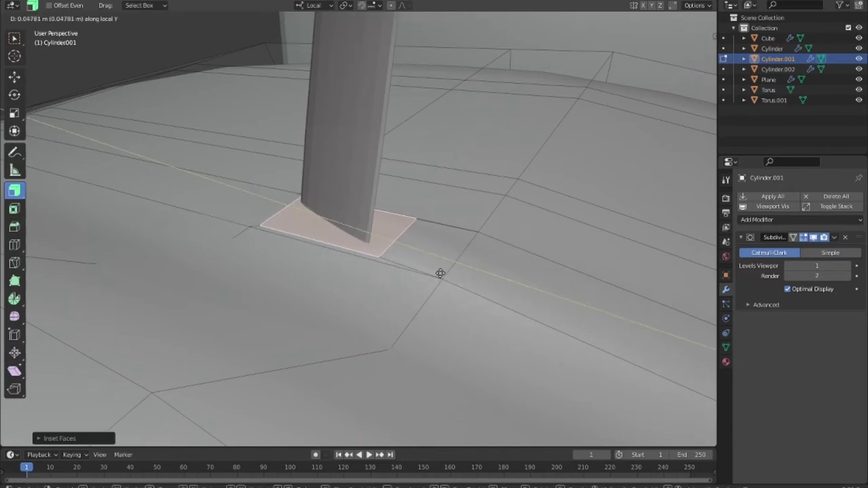
left_click(441, 274)
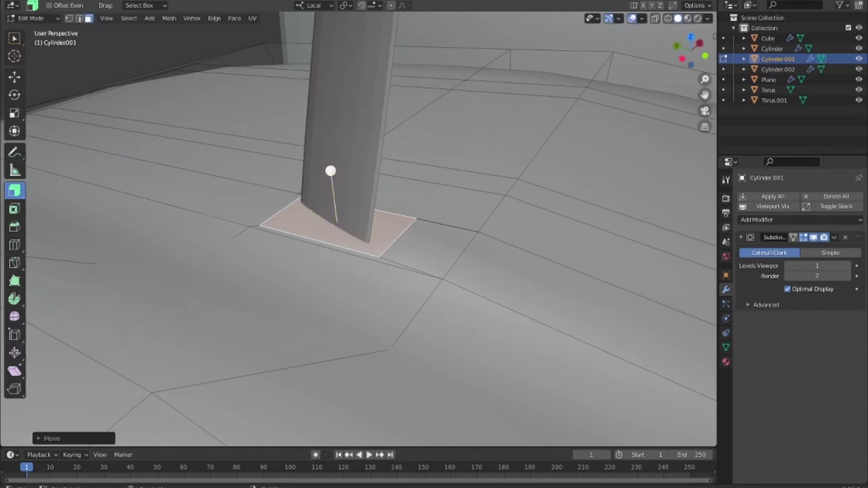
key("alt+s")
key("Escape")
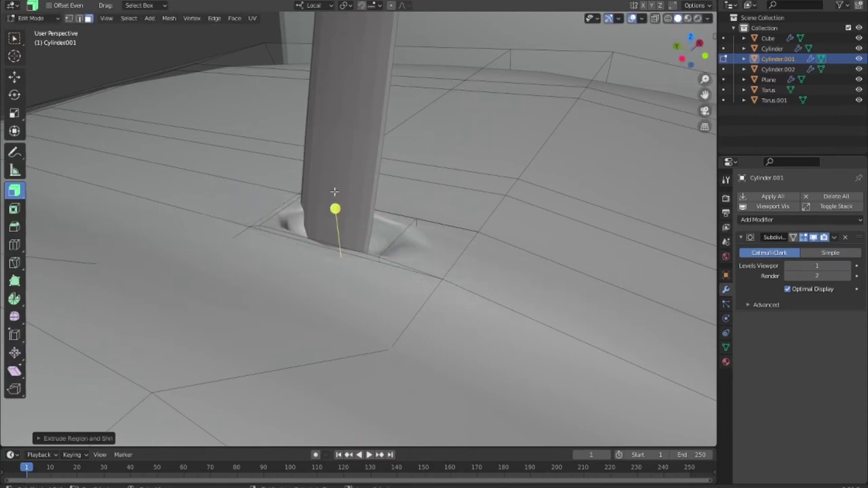
Select the ring of edges around the socket base and scale them to shape the hole
left_click(79, 19)
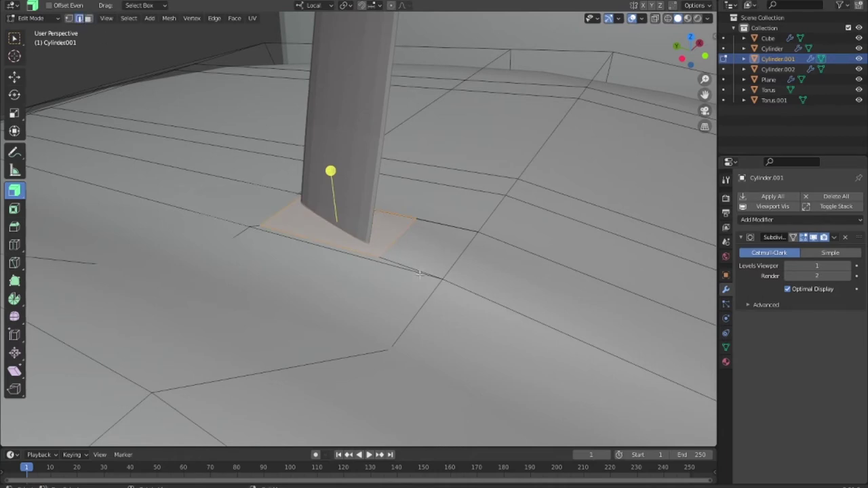
left_click(384, 250)
left_click(385, 224, "shift")
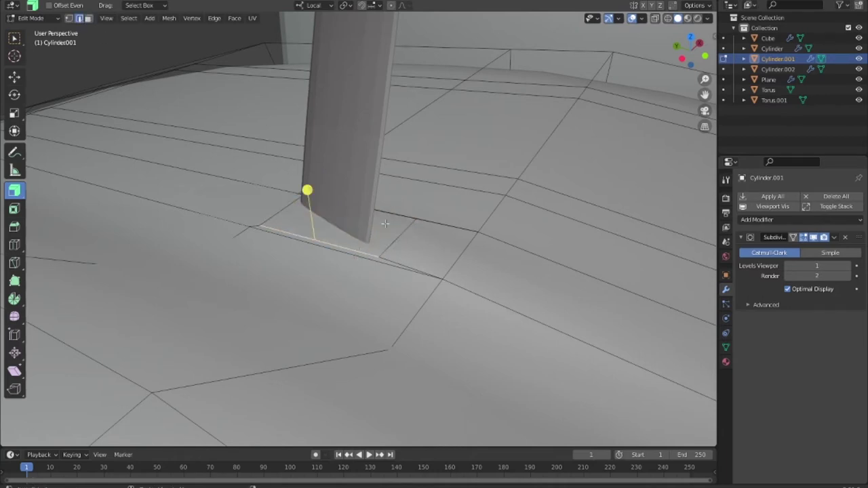
left_click(394, 215, "shift")
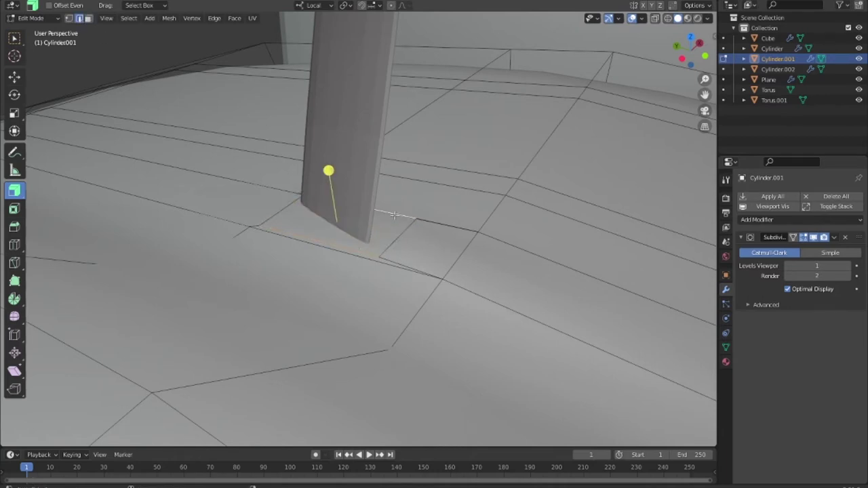
left_click(284, 208, "shift")
key("s")
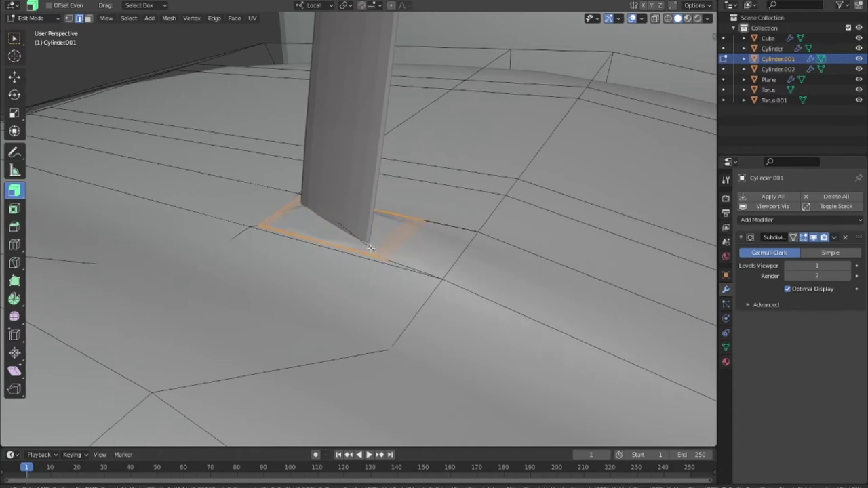
left_click(350, 234)
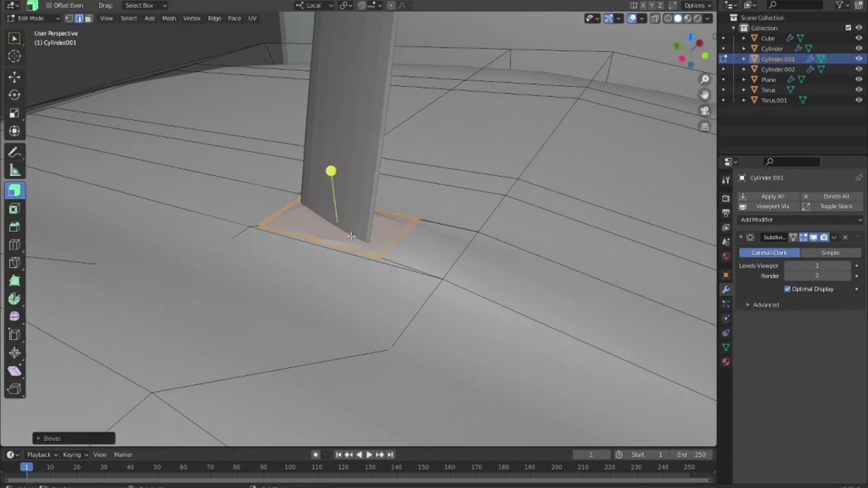
left_click(351, 235)
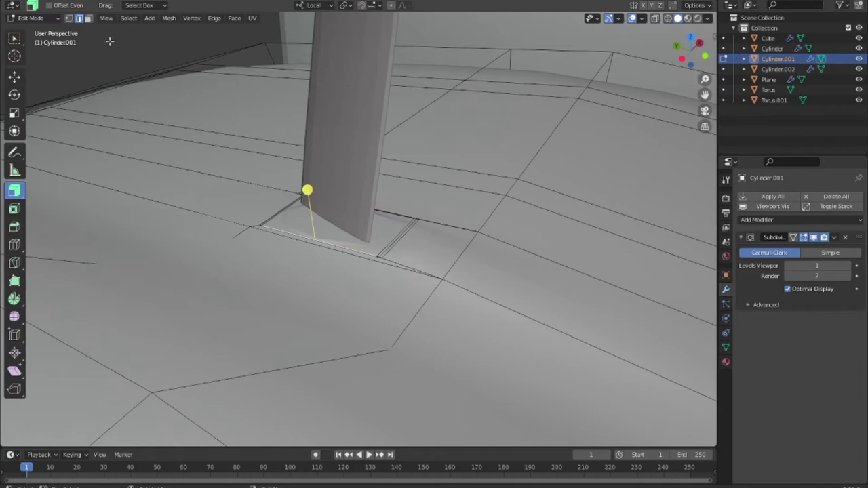
Extrude the base face down into the earcup and reposition it along X in X-ray view
left_click(88, 18)
left_click(317, 225)
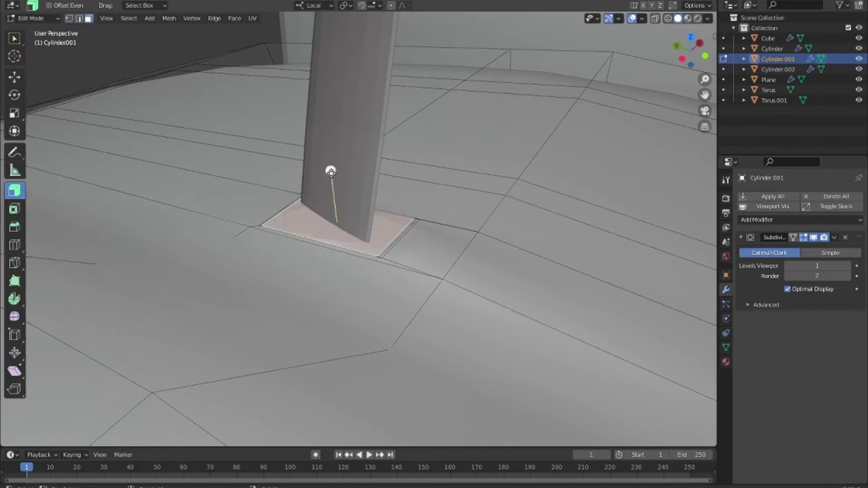
left_click_drag(330, 172, 329, 188)
key("shift+z")
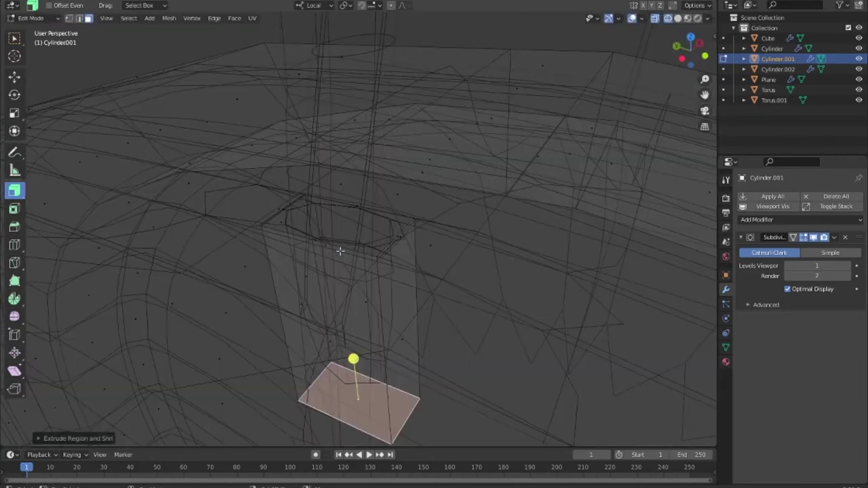
key("g")
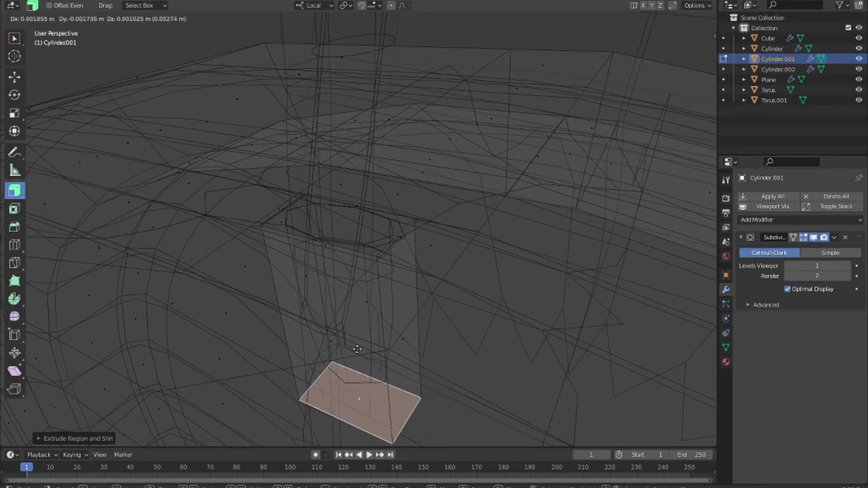
key("z")
key("z")
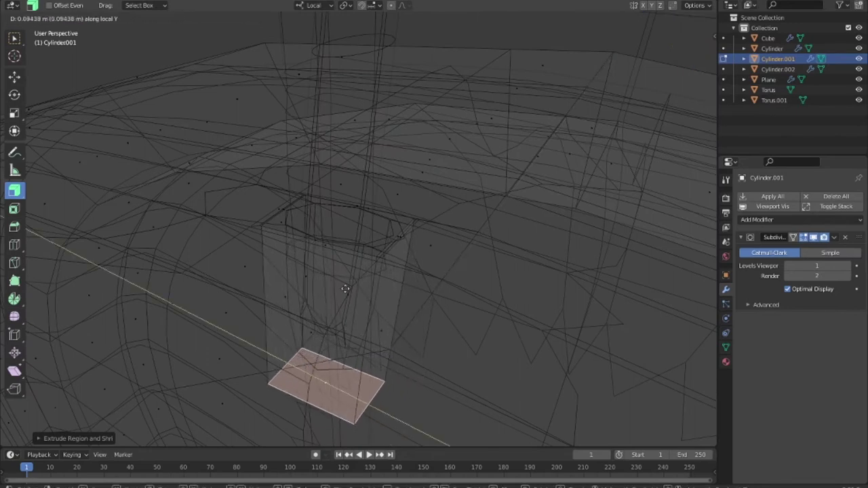
key("x")
left_click(316, 214)
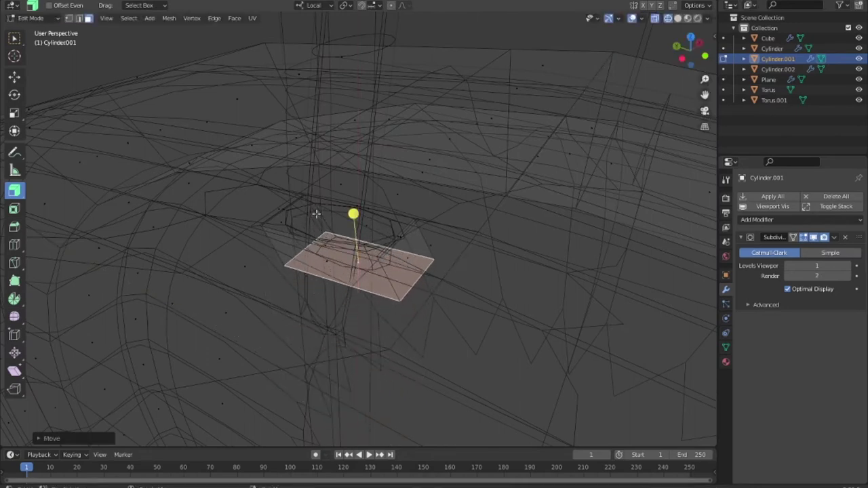
Add support edge loops near the left and right sides of the hole
mouse_move(316, 214)
middle_mouse_down()
mouse_move(335, 287)
mouse_move(307, 278)
mouse_move(346, 285)
middle_mouse_up()
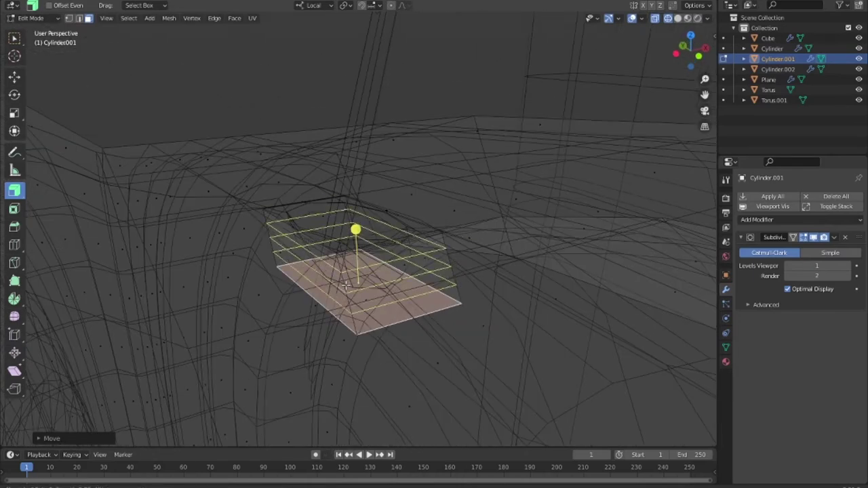
key("2")
left_click(340, 250)
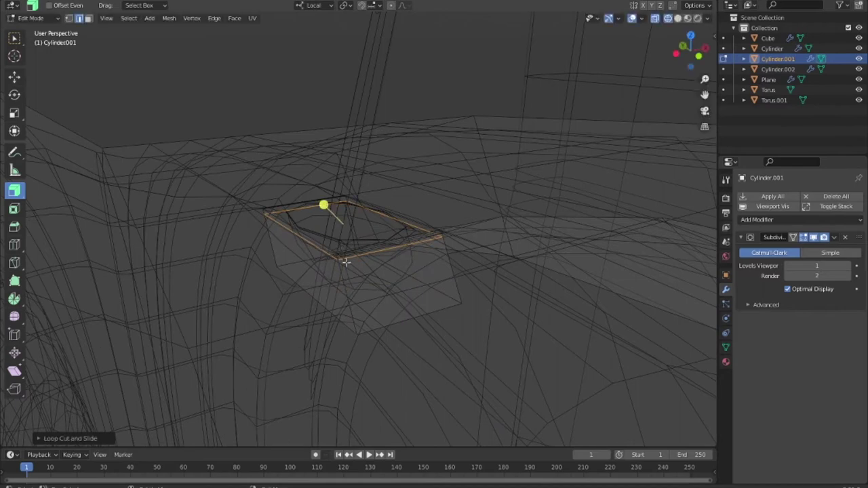
key("shift+z")
scroll(370, 301, "up", 3)
scroll(370, 301, "up", 1)
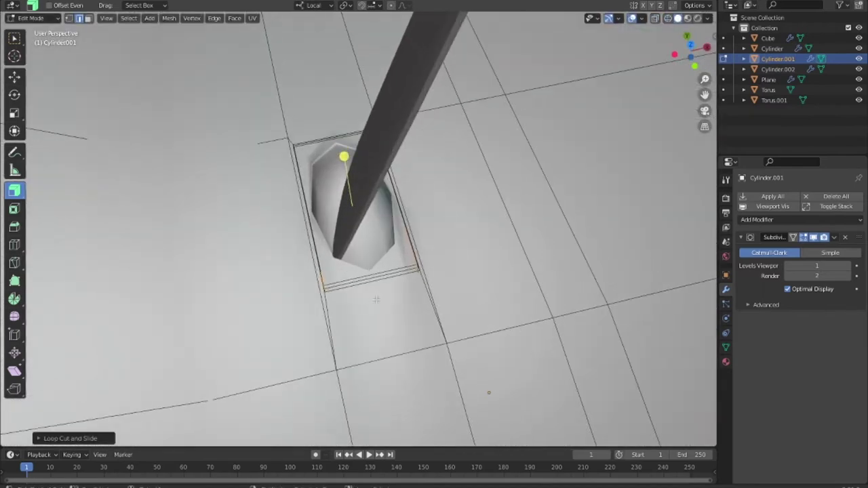
left_click(344, 157)
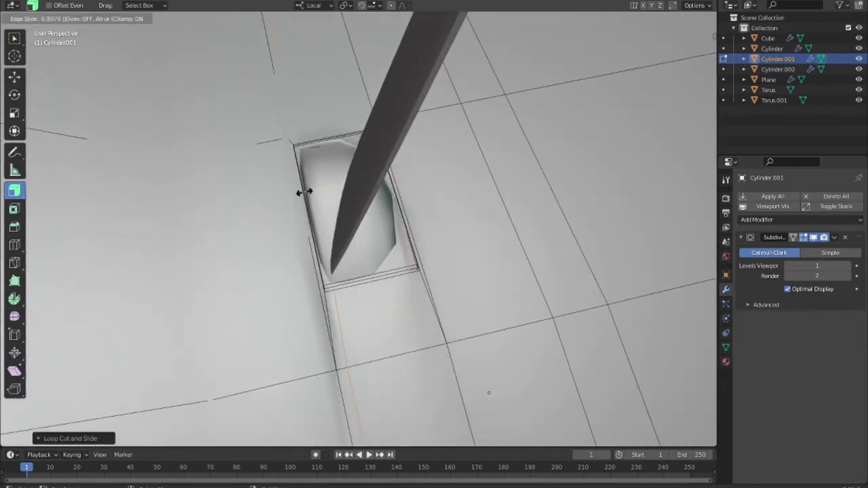
left_click(334, 222)
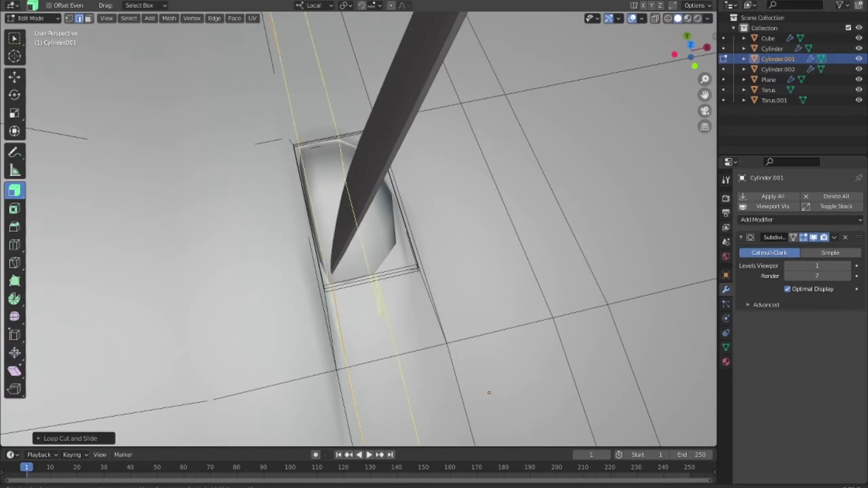
left_click_drag(401, 278, 419, 273)
left_click(424, 273)
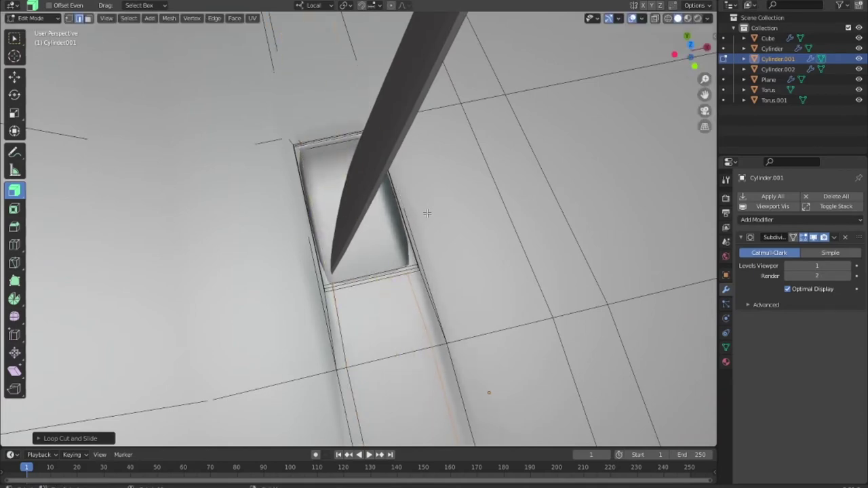
Return to Object Mode and orbit around the earcup to inspect the finished socket
scroll(408, 237, "down", 3)
scroll(407, 237, "down", 4)
key("Tab")
mouse_move(406, 232)
middle_mouse_down()
mouse_move(480, 205)
mouse_move(540, 203)
mouse_move(399, 260)
mouse_move(341, 229)
middle_mouse_up()
Edit the headband strip in X-ray and slide its end edge upward
left_click(341, 231)
key("Tab")
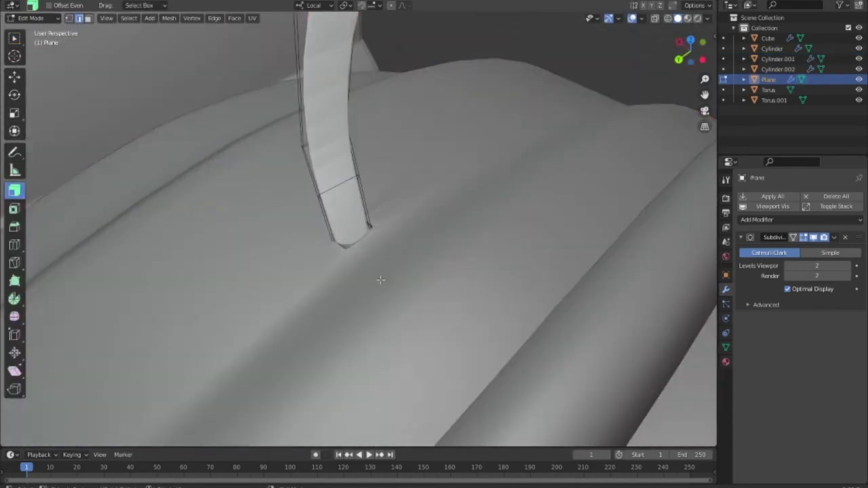
mouse_move(378, 281)
middle_mouse_down()
mouse_move(339, 256)
mouse_move(364, 291)
mouse_move(434, 309)
middle_mouse_up()
key("shift+z")
key("shift+z")
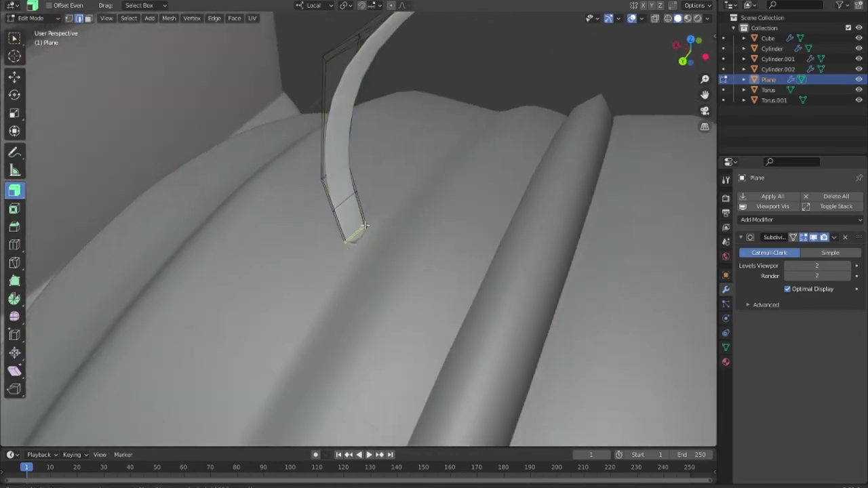
key("g")
key("g")
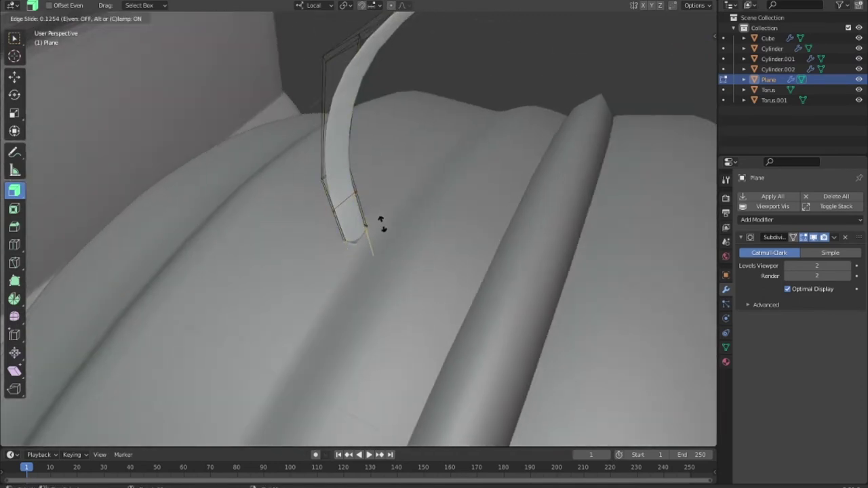
left_click(382, 227)
mouse_move(393, 256)
middle_mouse_down()
mouse_move(396, 267)
mouse_move(217, 219)
mouse_move(341, 292)
mouse_move(249, 268)
mouse_move(284, 183)
mouse_move(369, 273)
middle_mouse_up()
Return to Object Mode and orbit and zoom around the whole headphone from front, top and side
key("Tab")
scroll(396, 266, "down", 4)
scroll(220, 221, "up", 3)
scroll(342, 293, "down", 3)
scroll(412, 296, "up", 4)
scroll(411, 296, "down", 3)
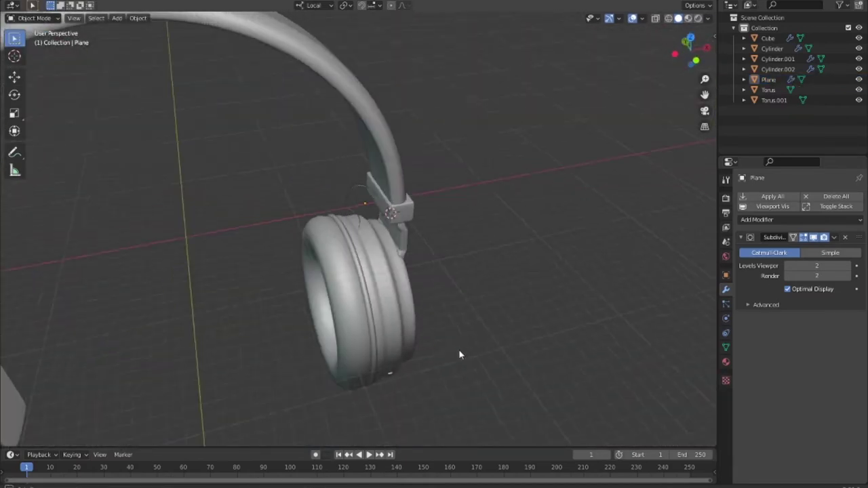
mouse_move(461, 355)
middle_mouse_down()
mouse_move(401, 291)
mouse_move(378, 292)
mouse_move(428, 314)
mouse_move(527, 294)
middle_mouse_up()
scroll(378, 285, "up", 2)
scroll(407, 233, "up", 3)
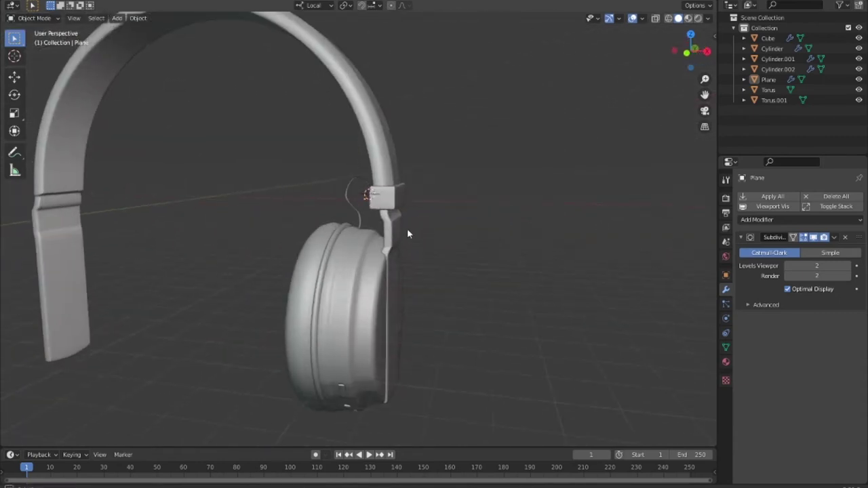
scroll(410, 207, "up", 2)
scroll(411, 206, "down", 3)
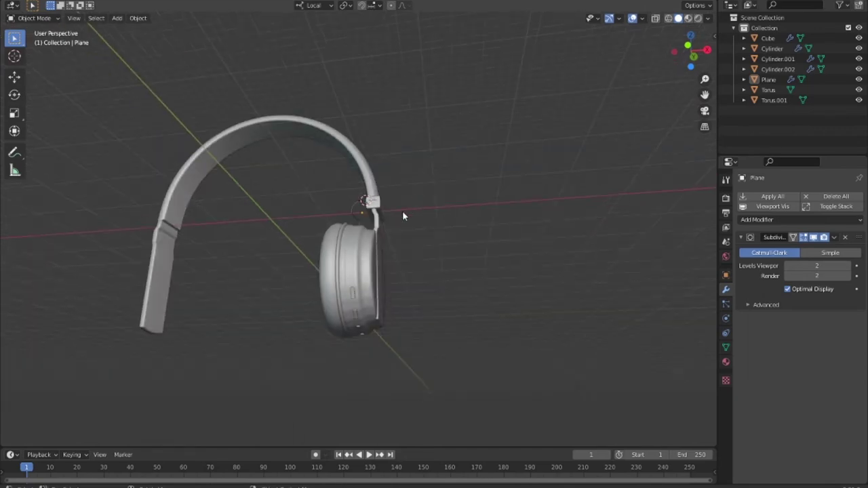
scroll(403, 210, "up", 3)
middle_click_drag(403, 211, 239, 349)
scroll(313, 323, "down", 3)
mouse_move(313, 325)
middle_mouse_down()
mouse_move(369, 339)
mouse_move(368, 323)
middle_mouse_up()
Select the ear cup shell in front view and set its origin to the surface centre of mass
left_click(368, 323)
scroll(398, 349, "down", 2)
middle_click_drag(397, 348, 439, 361)
key("KP_1")
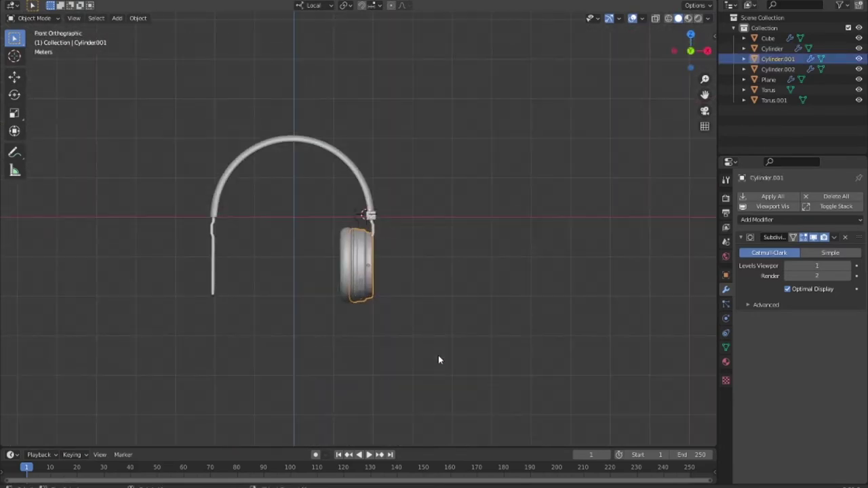
left_click(139, 18)
mouse_move(154, 41)
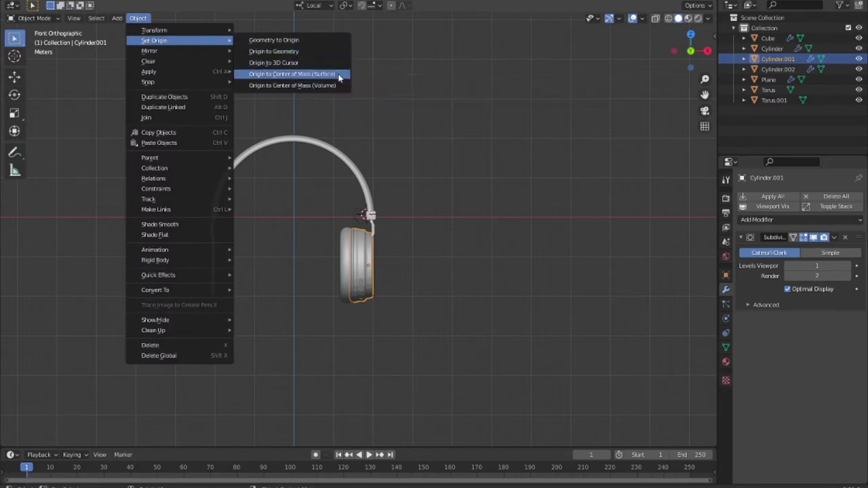
left_click(338, 73)
Try several other Set Origin placements on the ear cup, then toggle X-ray display
left_click(139, 18)
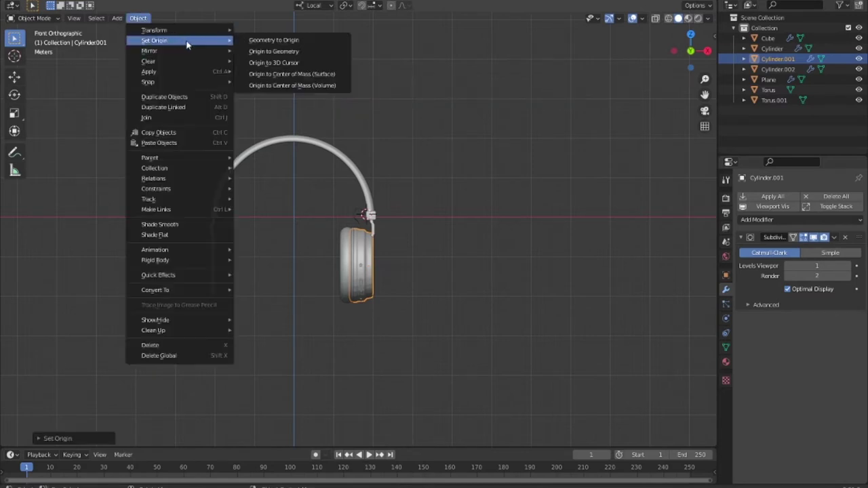
left_click(315, 83)
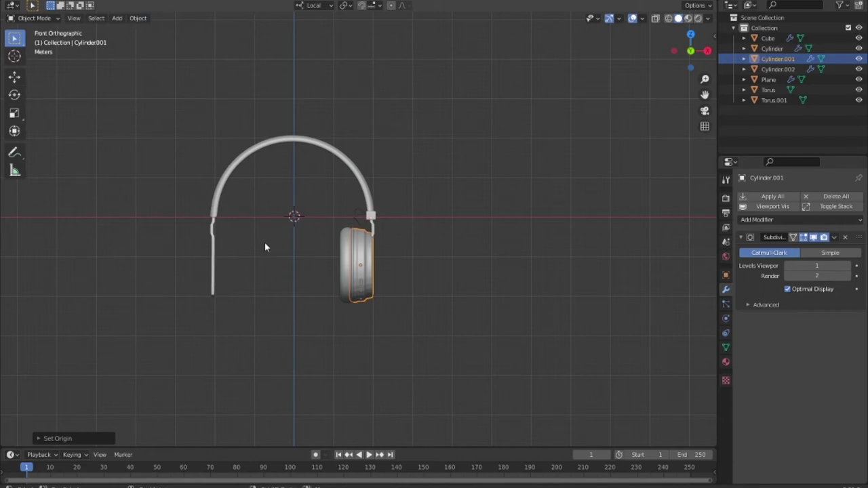
left_click(139, 19)
mouse_move(155, 40)
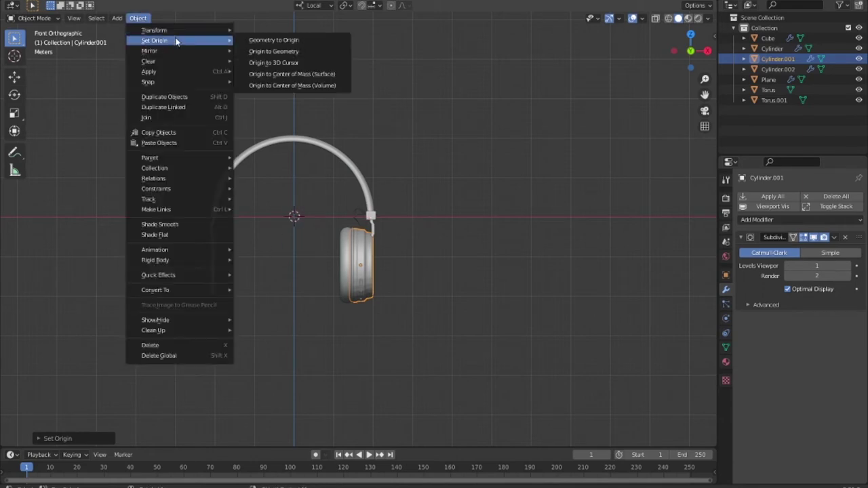
left_click(304, 41)
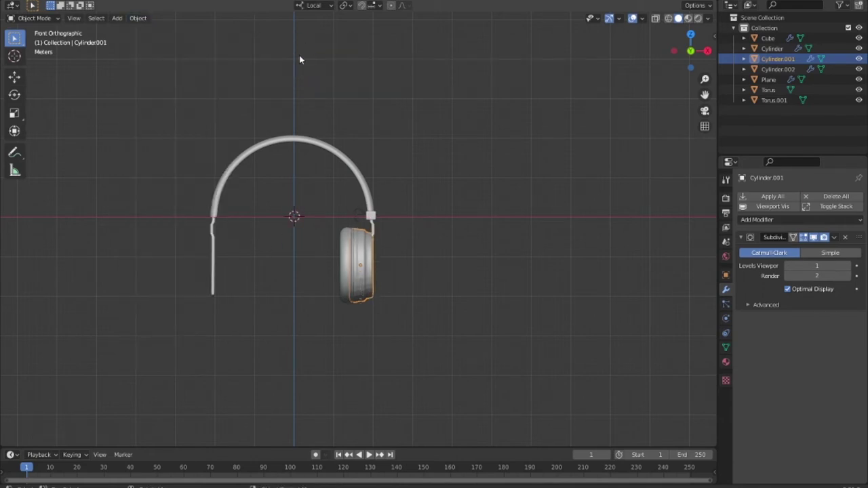
left_click(139, 19)
mouse_move(154, 40)
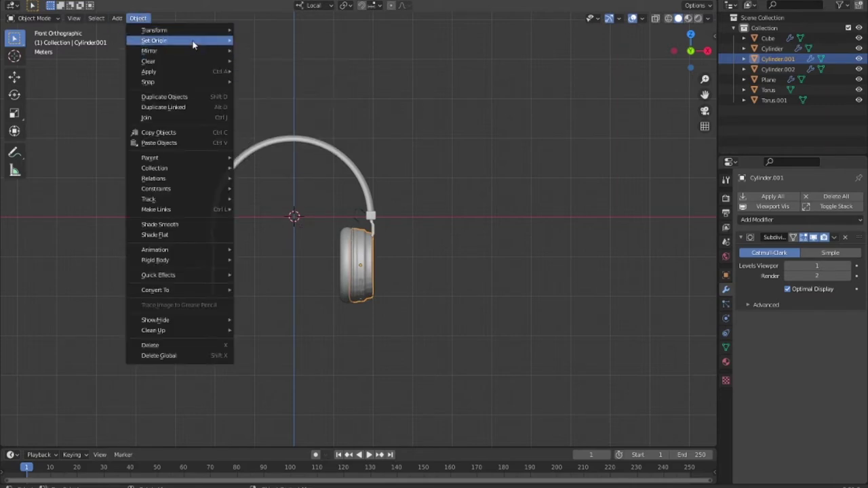
left_click(325, 61)
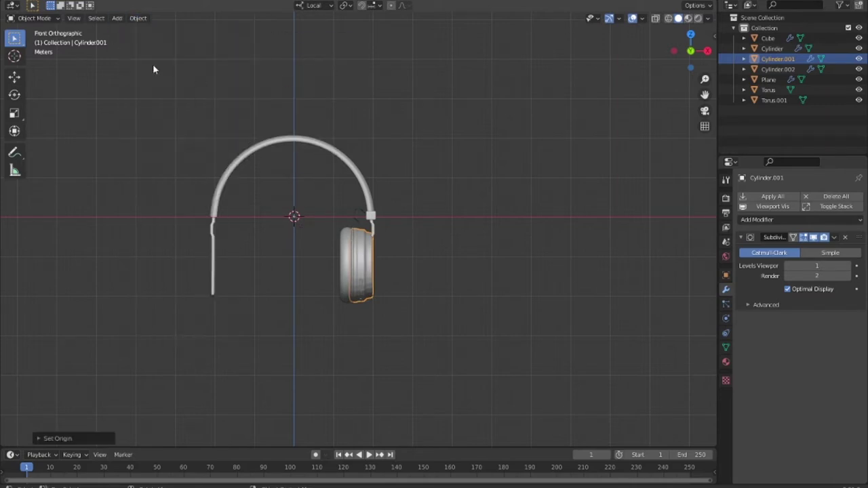
left_click(139, 19)
mouse_move(154, 41)
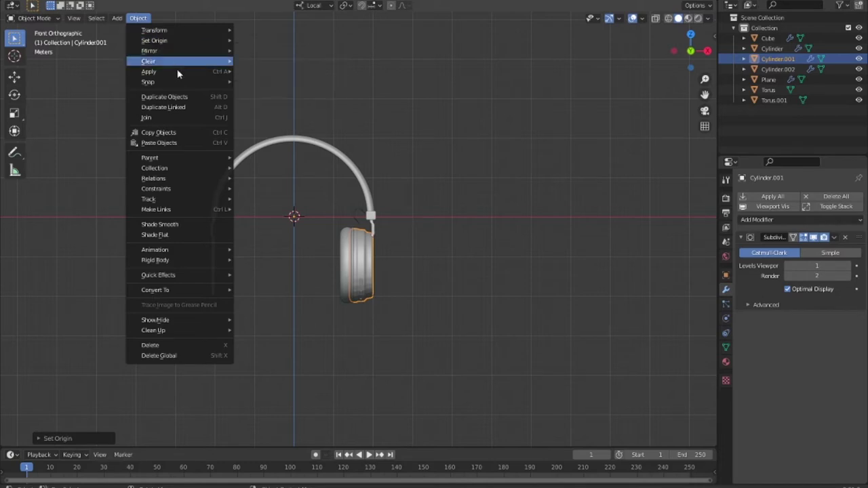
key("z")
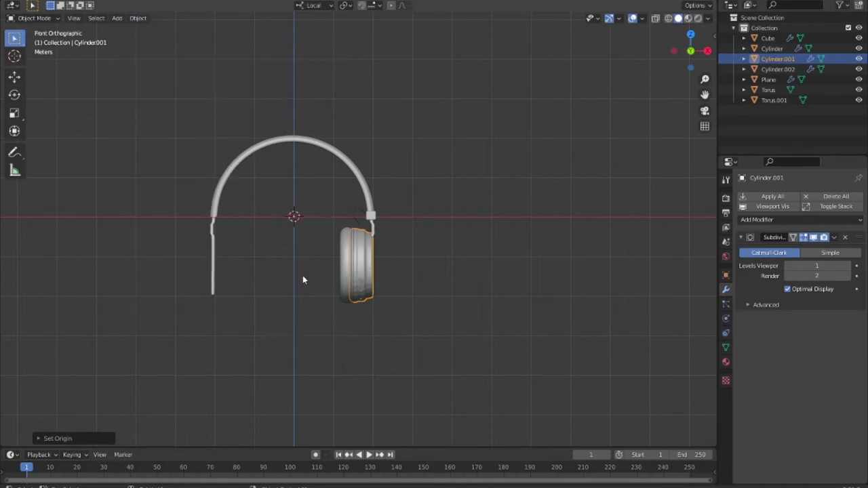
key("alt+z")
key("alt+z")
Zoom and pan in front view to bring the world origin into view
scroll(292, 230, "up", 1)
scroll(162, 217, "up", 3)
scroll(319, 243, "up", 2)
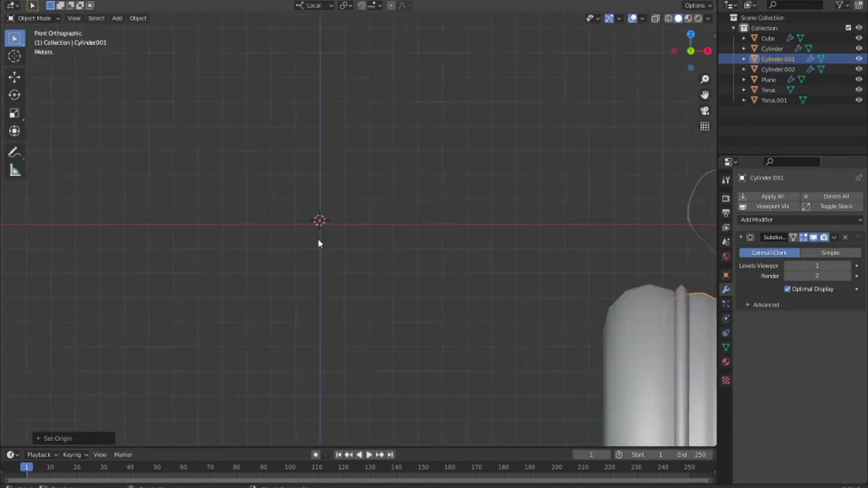
scroll(292, 234, "up", 3)
scroll(233, 295, "up", 2)
scroll(352, 229, "up", 2)
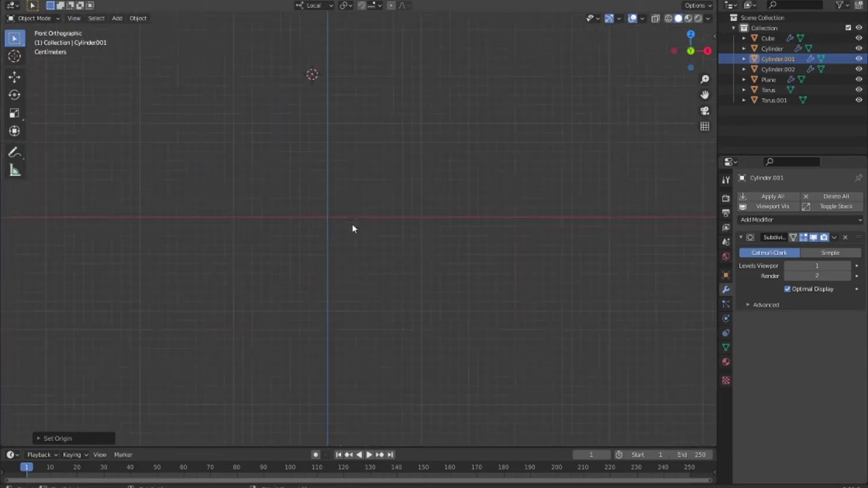
scroll(352, 228, "up", 1)
scroll(318, 293, "up", 2)
scroll(308, 310, "up", 1)
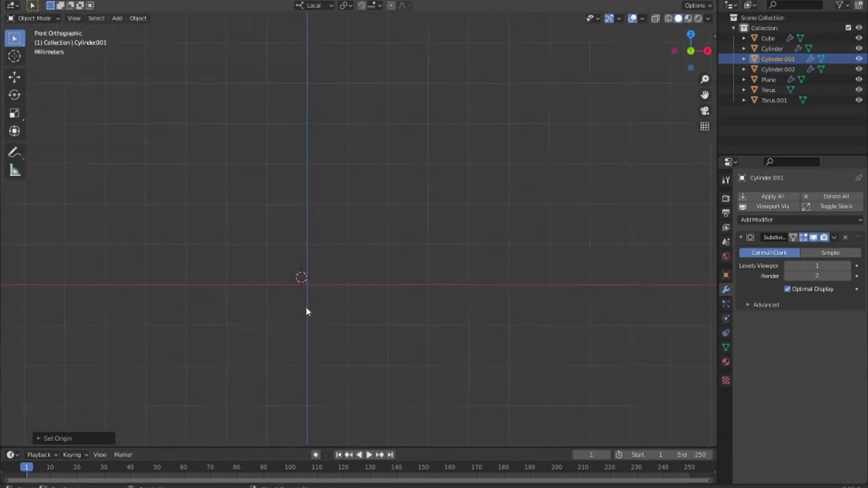
scroll(420, 163, "up", 2)
mouse_move(418, 172)
middle_mouse_down("shift")
mouse_move(318, 213)
mouse_move(409, 223)
mouse_move(437, 238)
mouse_move(246, 231)
middle_mouse_up("shift")
key("KP_1")
scroll(335, 297, "up", 2)
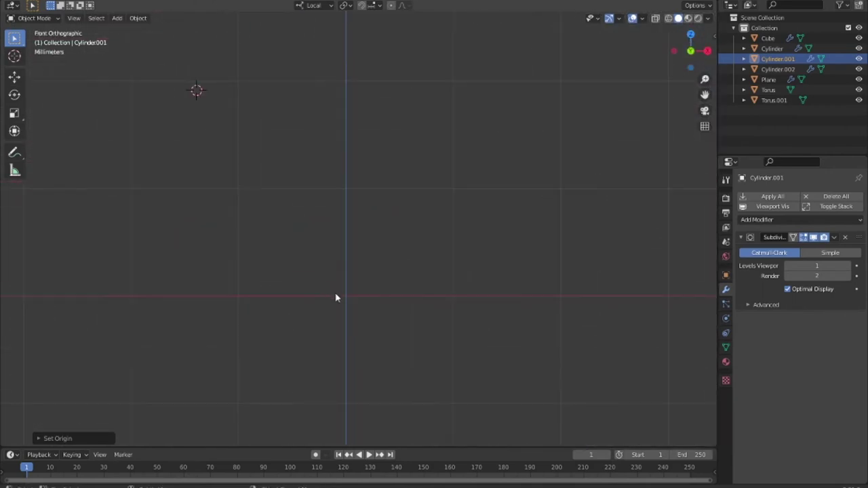
mouse_move(345, 299)
middle_mouse_down("shift")
mouse_move(366, 314)
mouse_move(345, 207)
mouse_move(299, 314)
mouse_move(325, 196)
mouse_move(314, 186)
middle_mouse_up("shift")
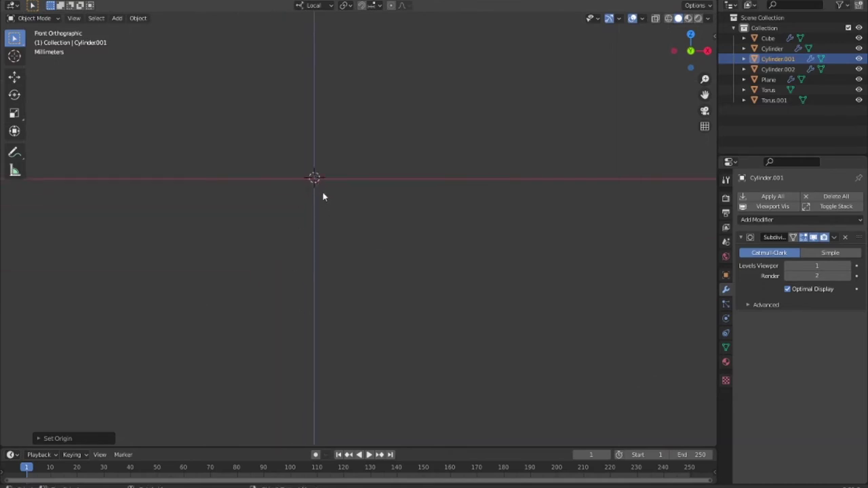
Set the ear cup's origin to the 3D cursor at scene centre, then zoom back out
left_click(138, 19)
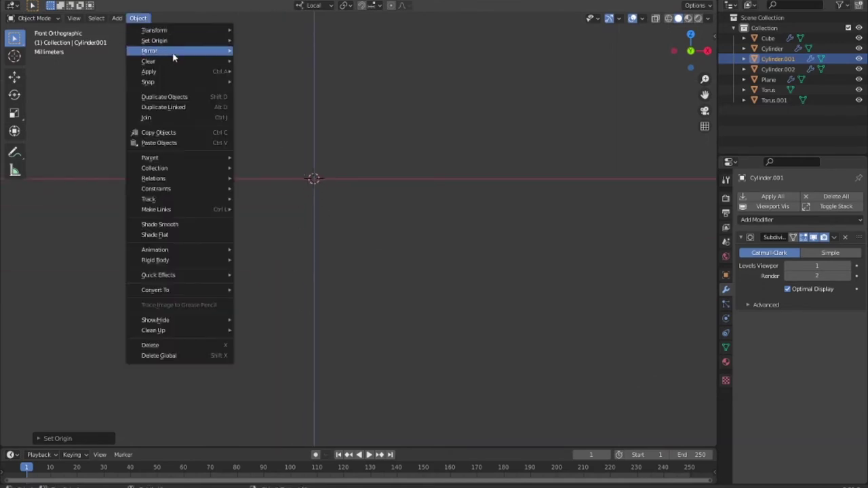
left_click(310, 61)
scroll(390, 241, "down", 3)
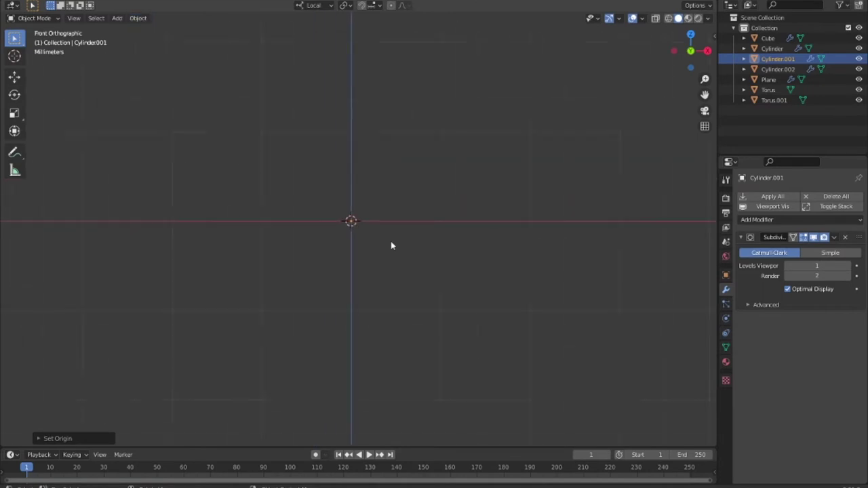
scroll(391, 242, "down", 1)
scroll(391, 247, "down", 4)
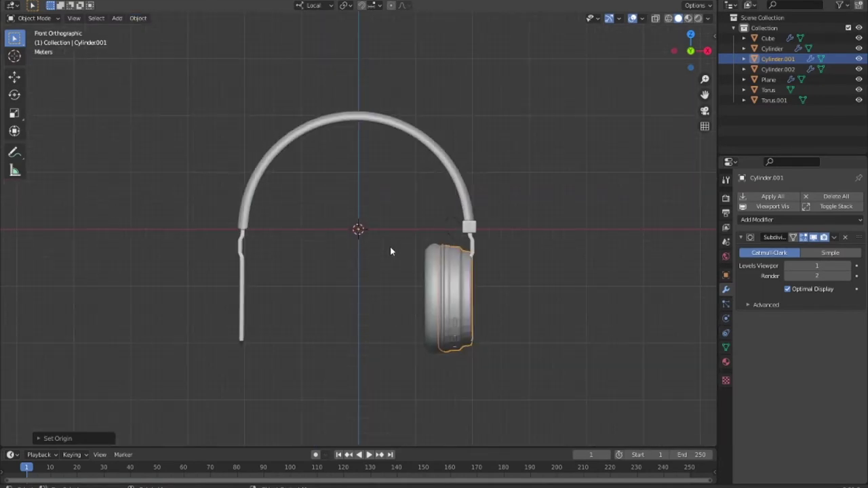
Add a Mirror modifier to the ear cup shell, mirroring on Z instead of X
left_click(434, 341)
left_click(434, 342)
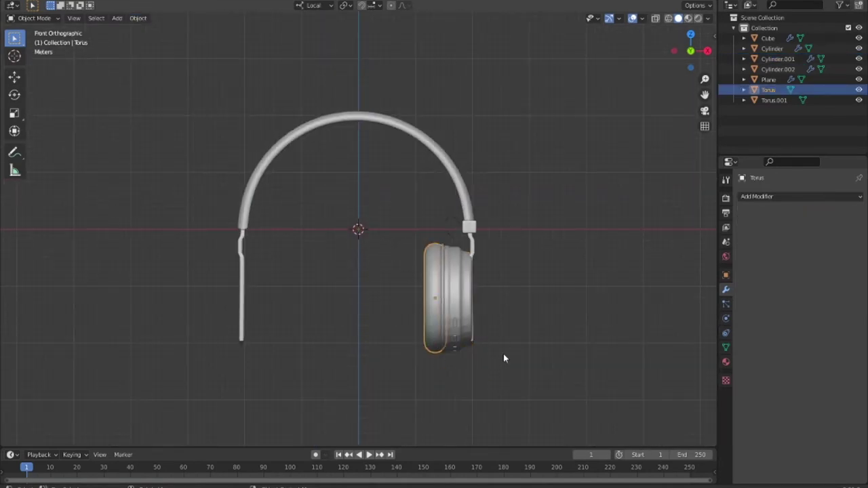
left_click(501, 354)
left_click(470, 295)
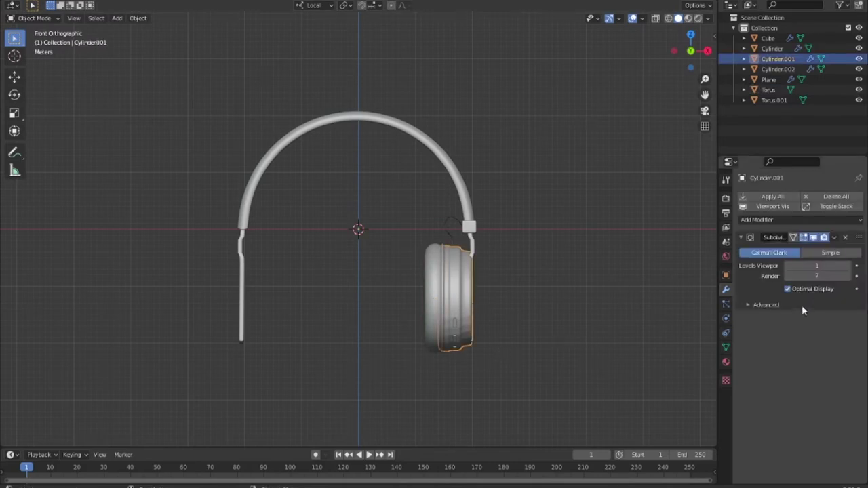
left_click(777, 221)
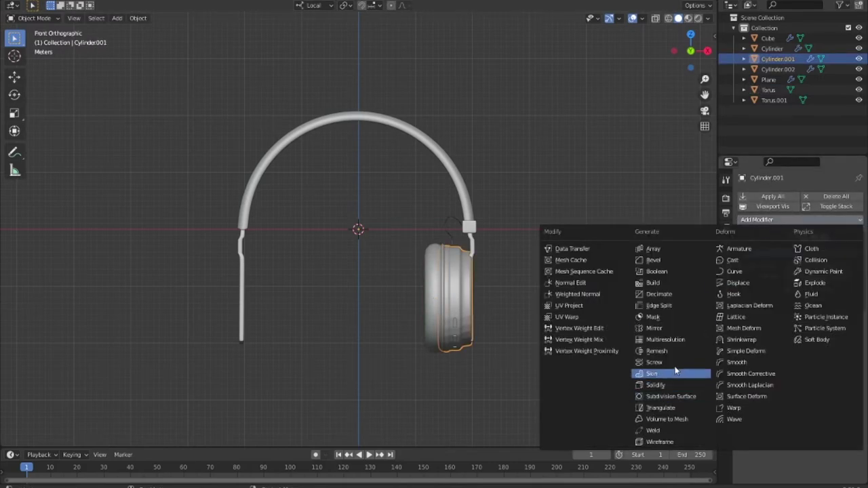
left_click(667, 329)
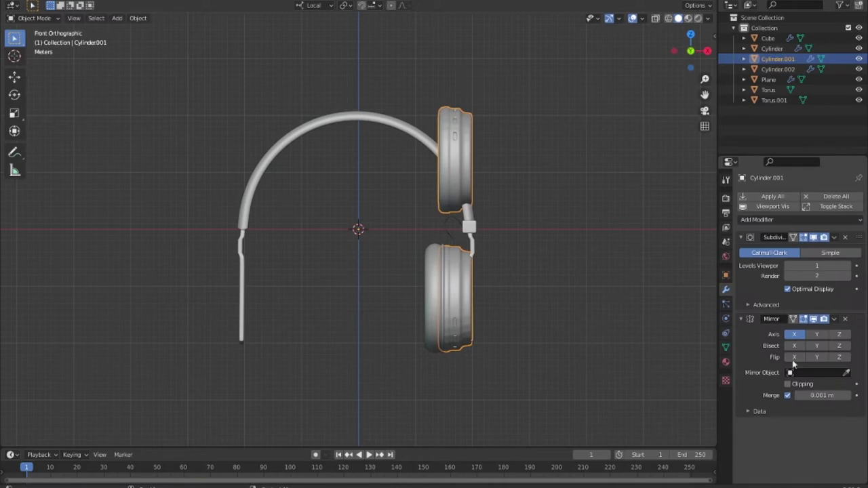
left_click(796, 335)
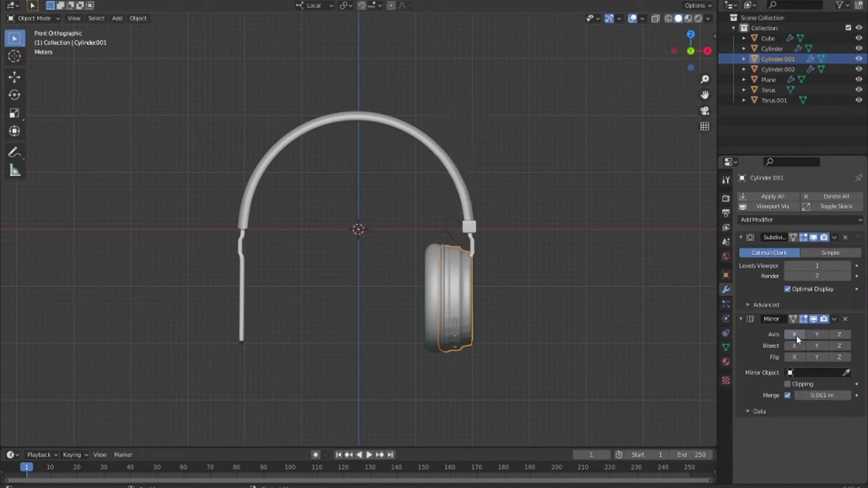
left_click(840, 335)
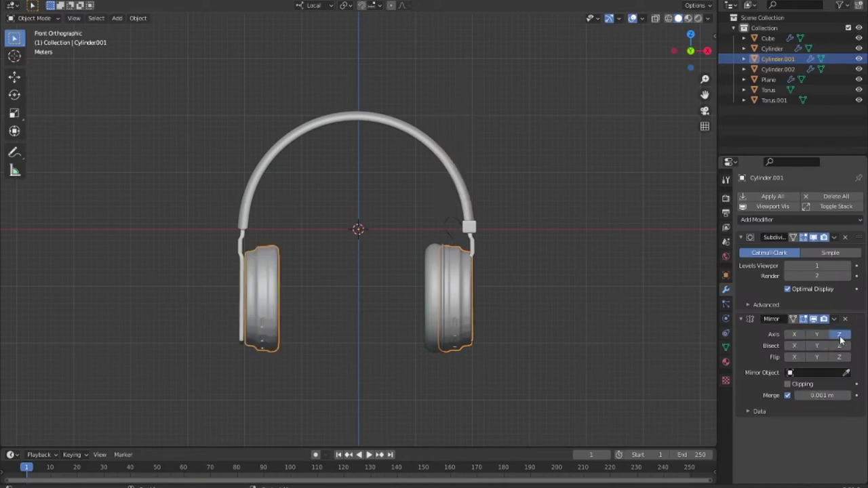
Review the Mirror modifier panel and select the right earcup cushion
left_click(430, 331)
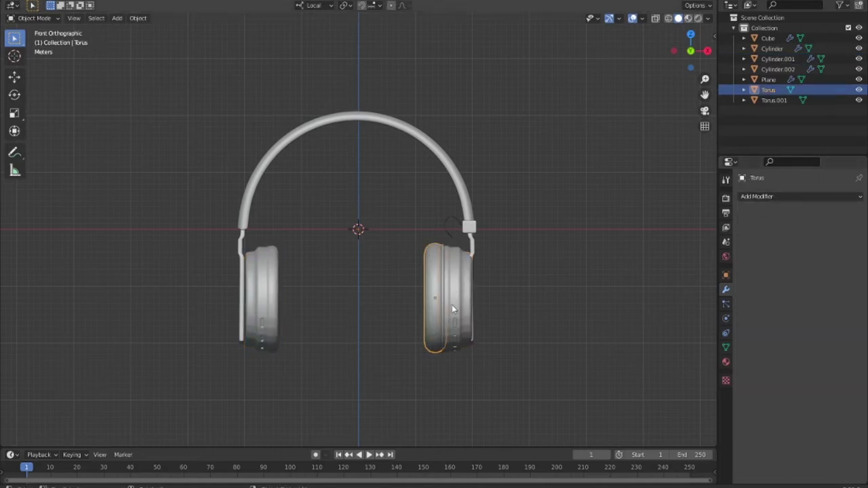
key("ctrl+z")
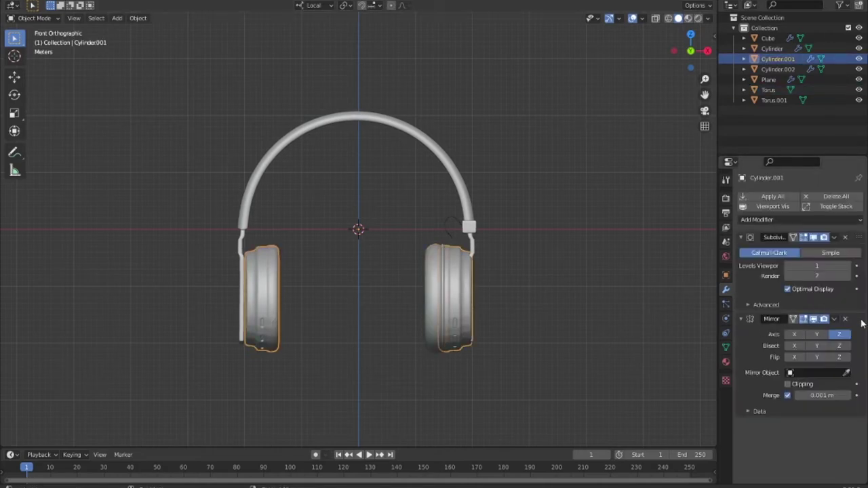
left_click(741, 318)
left_click(742, 319)
right_click(759, 396)
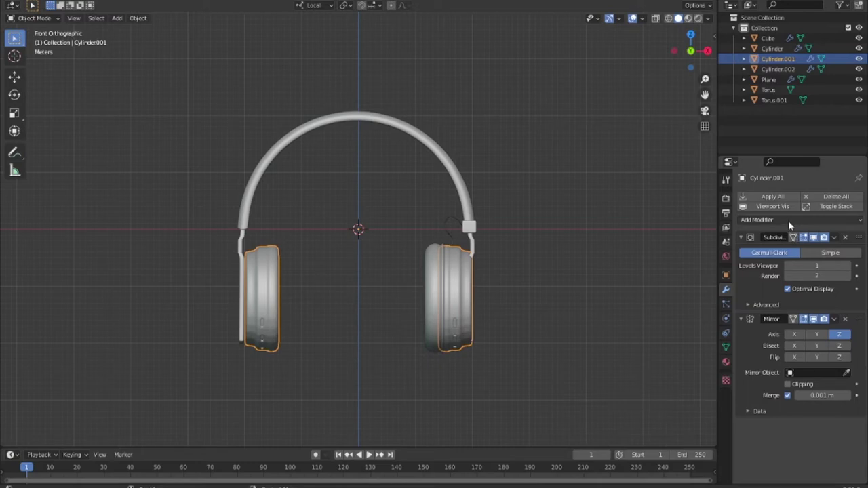
left_click(433, 271)
Set the cushion's origin to the 3D cursor, removing the first misplaced Mirror modifier
left_click(801, 196)
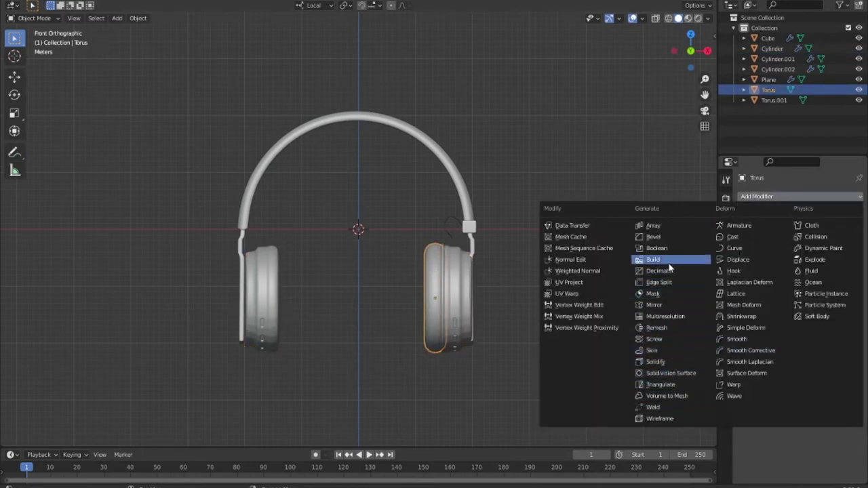
left_click(654, 305)
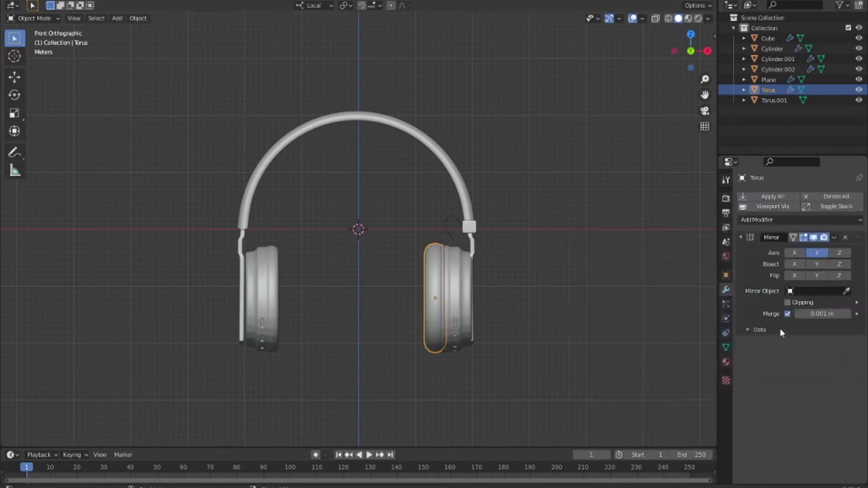
left_click(137, 18)
mouse_move(154, 40)
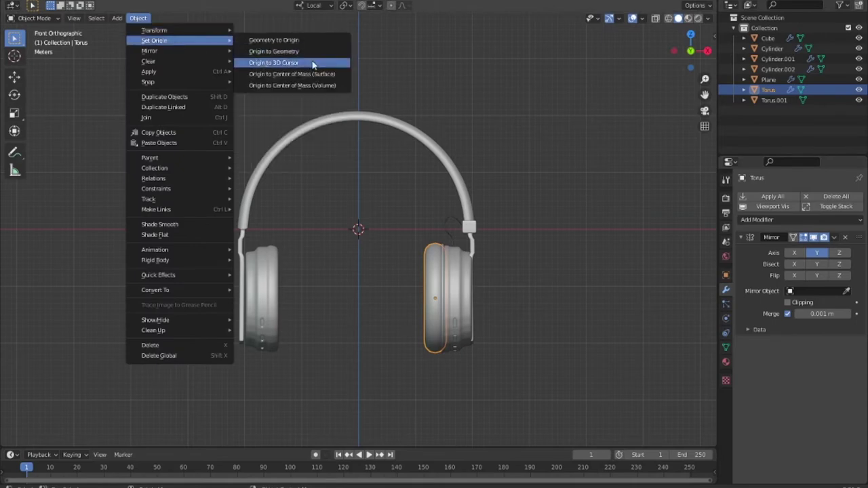
left_click(313, 64)
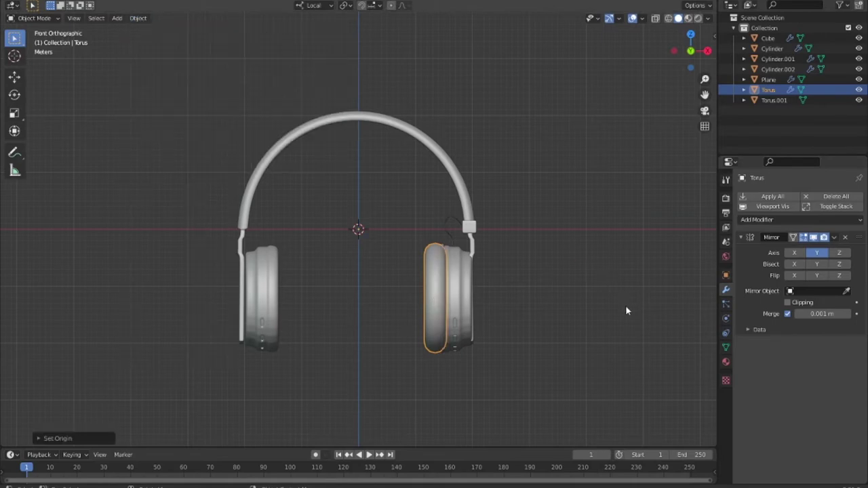
left_click(845, 237)
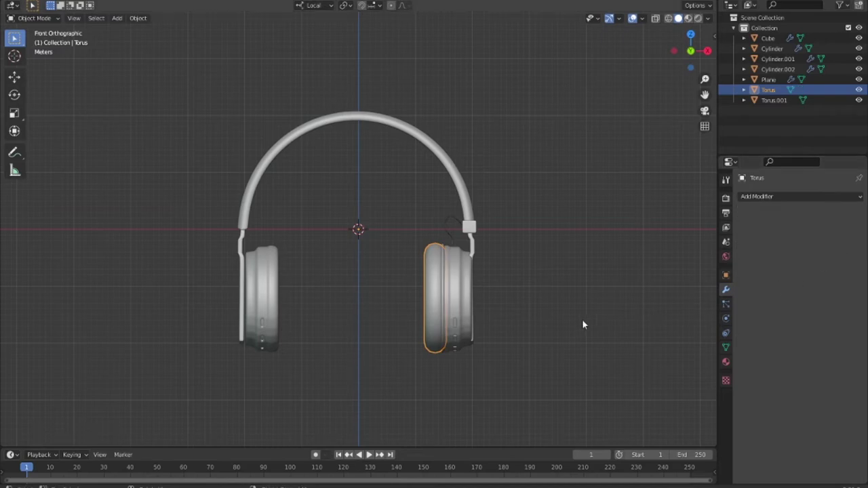
Re-add a Mirror modifier to the cushion with only the Z axis enabled
left_click(471, 334)
left_click(434, 291)
left_click(780, 197)
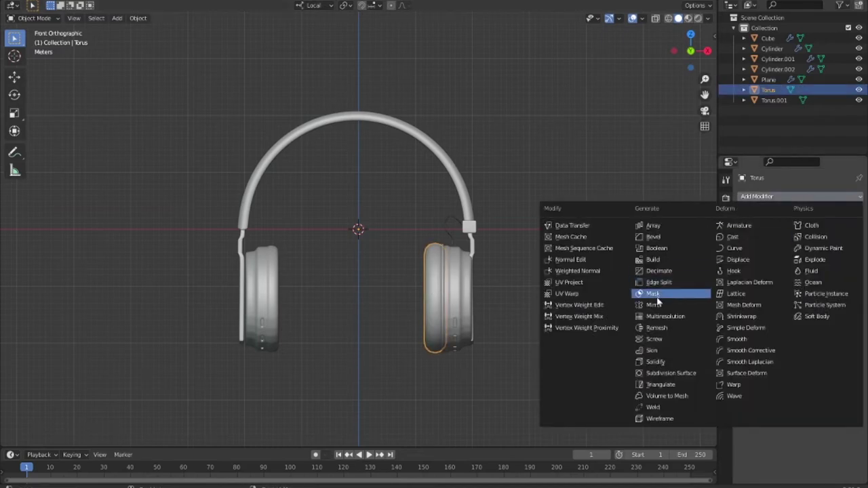
left_click(653, 299)
left_click(794, 252)
left_click(817, 252)
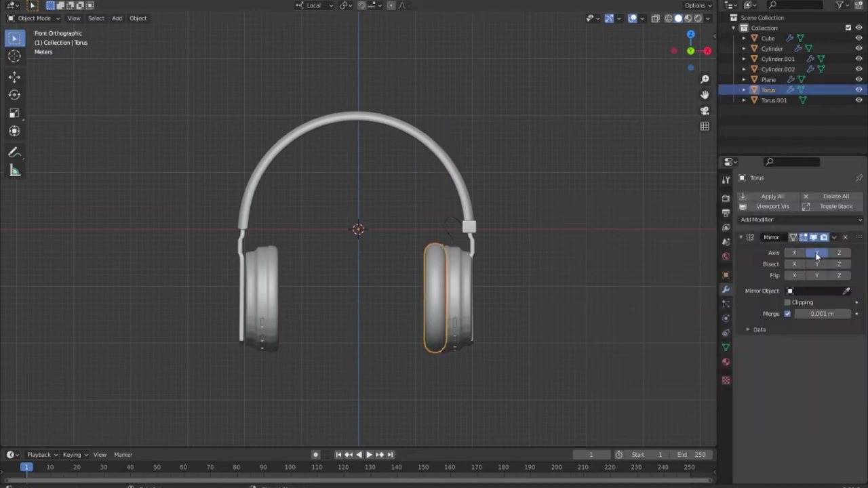
left_click(817, 252)
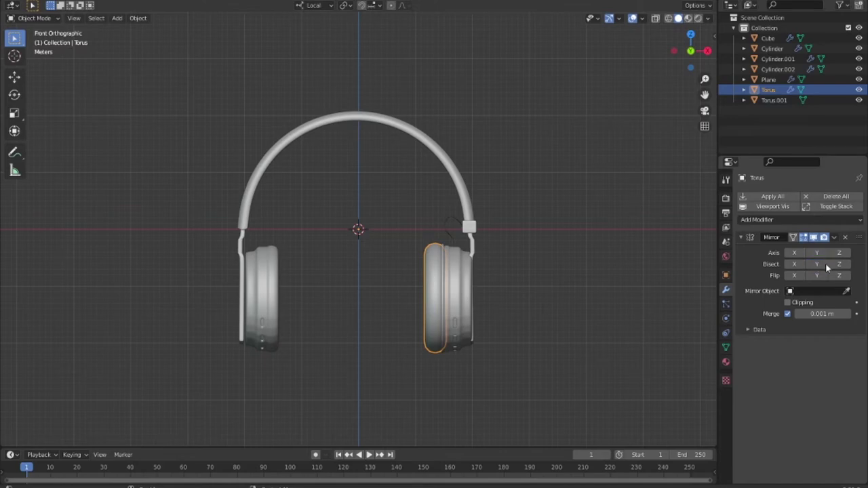
left_click(839, 252)
Deselect the cushion and select the thin ring on the right earcup
left_click(531, 329)
scroll(443, 289, "up", 1)
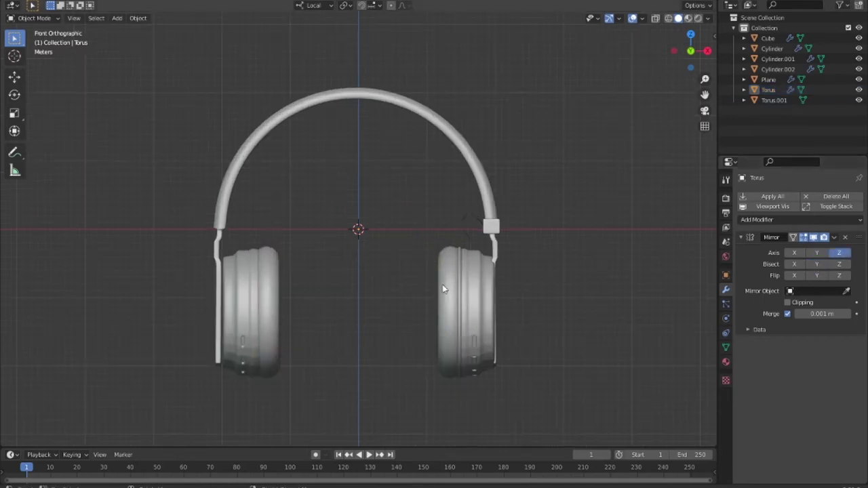
left_click(466, 277)
Move the thin ring's origin to the 3D cursor and give it a Z-axis Mirror modifier
left_click(138, 17)
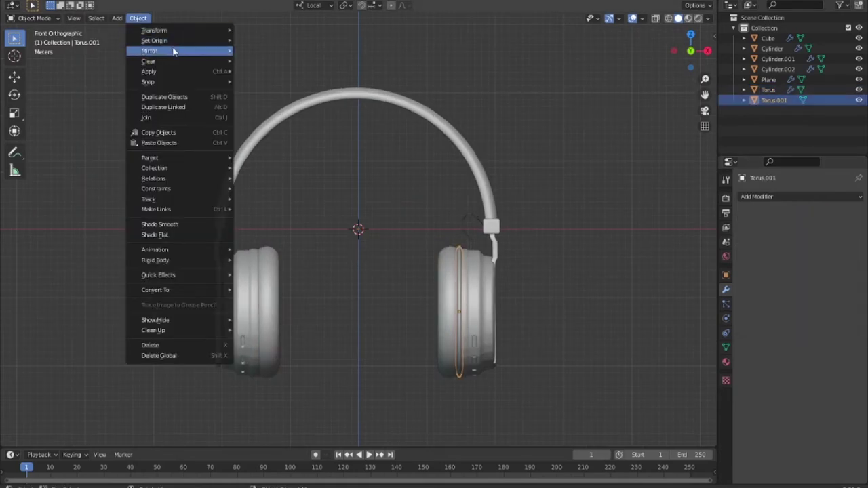
left_click(299, 63)
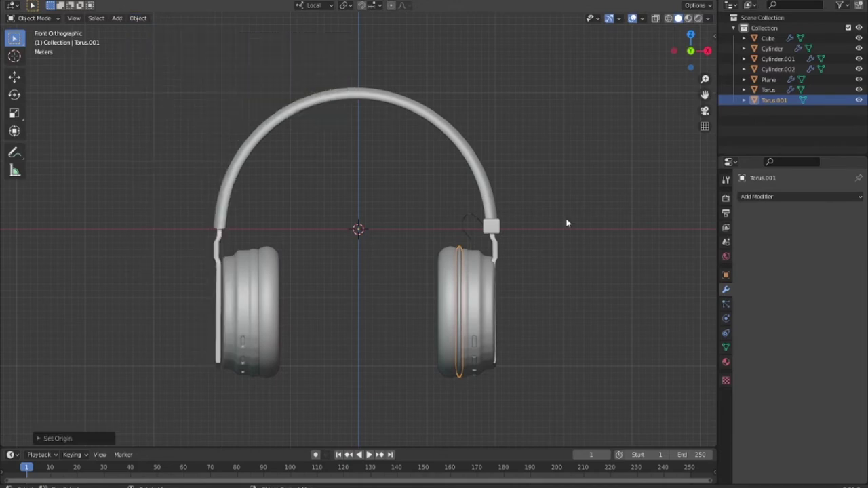
left_click(780, 196)
left_click(661, 308)
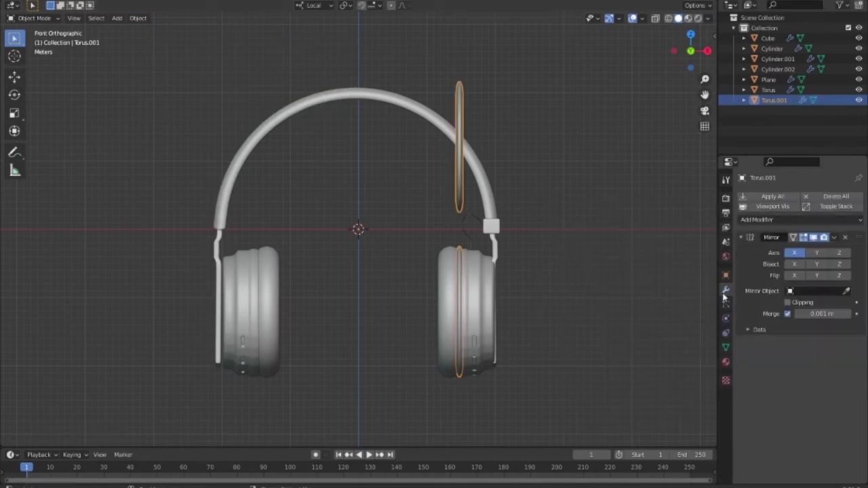
left_click(795, 253)
left_click(839, 252)
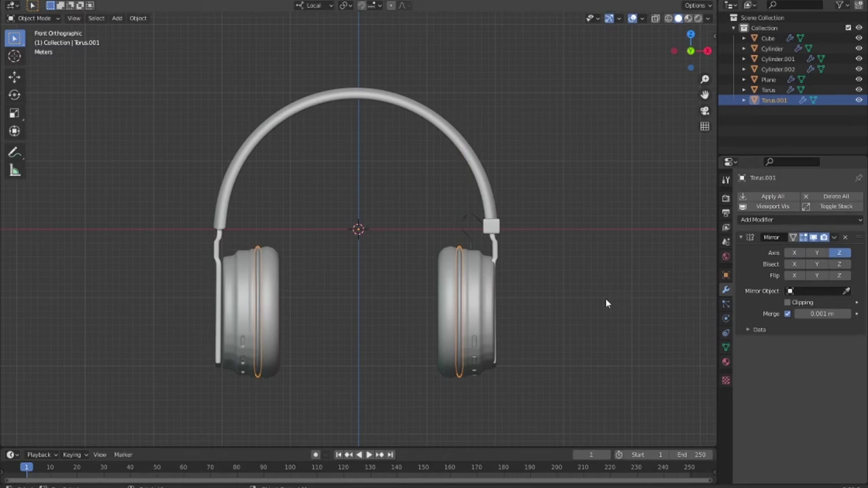
Move the small buttons' origin to the 3D cursor and mirror them along Z instead of X
left_click(475, 348)
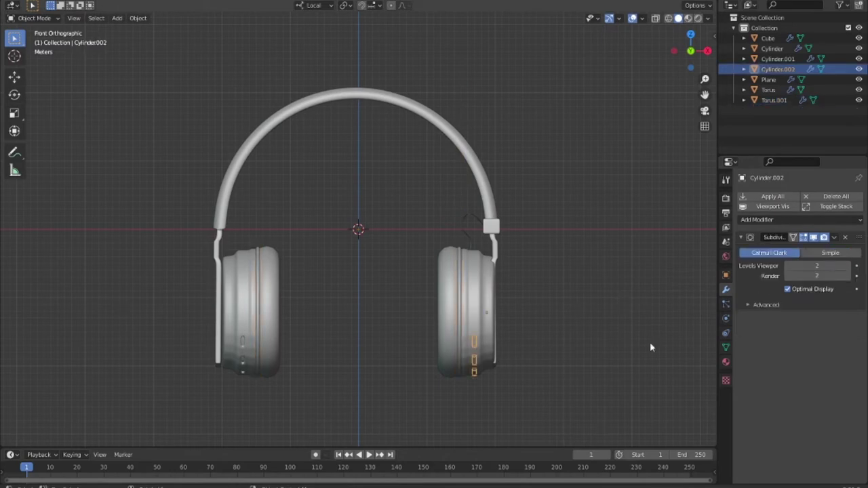
left_click(783, 220)
key("ctrl+2")
left_click(138, 18)
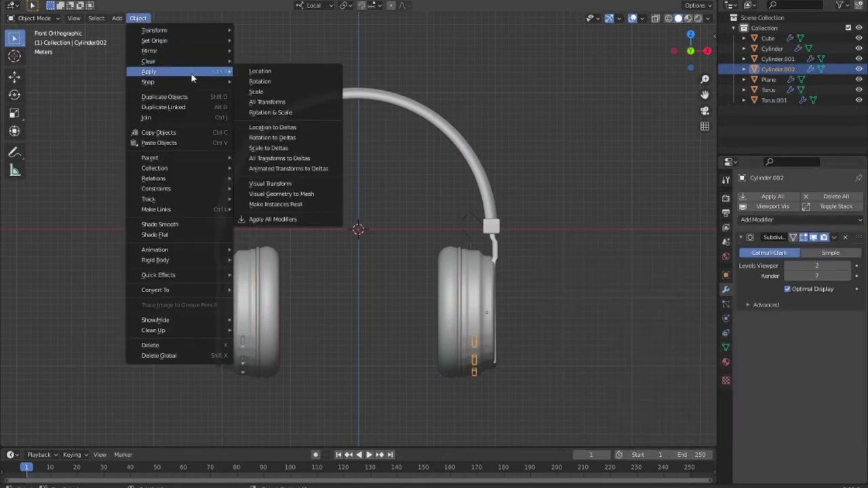
left_click(271, 61)
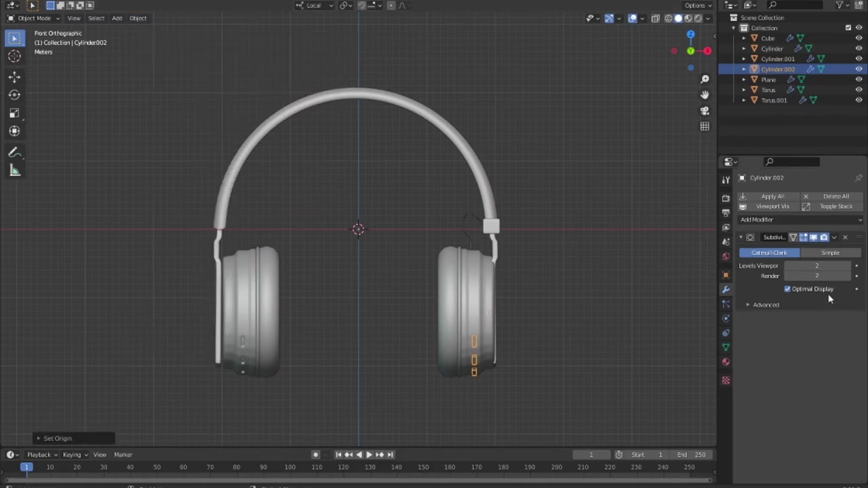
left_click(784, 220)
left_click(671, 324)
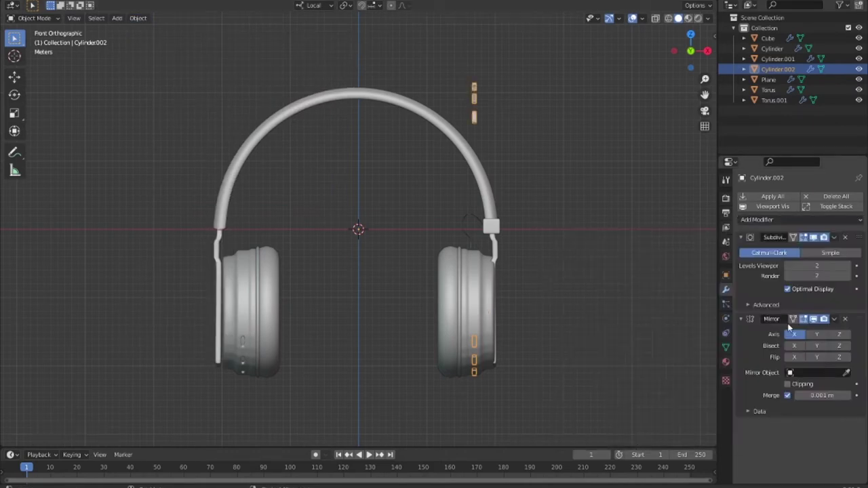
left_click(795, 335)
left_click(839, 335)
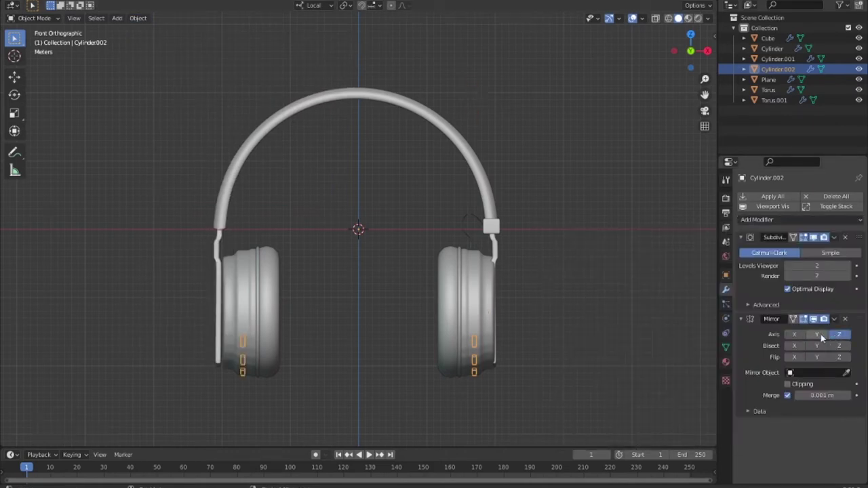
Move the cable's origin to the 3D cursor and mirror it along Z onto the left earcup
left_click(472, 220)
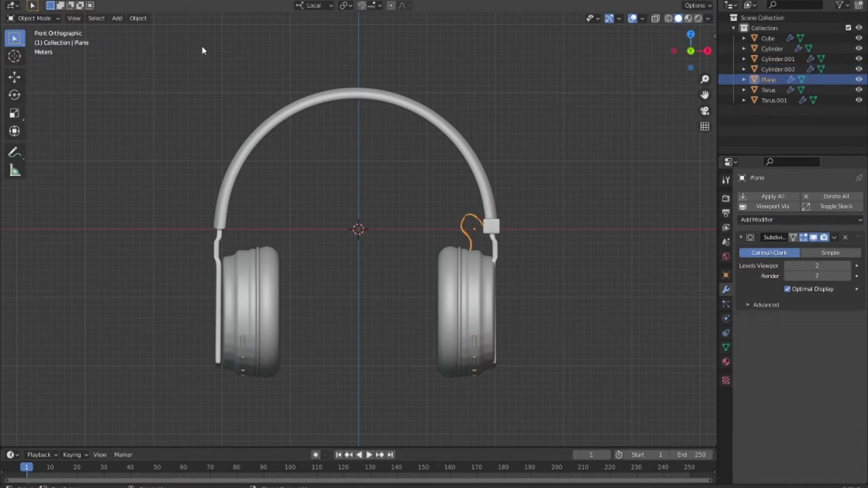
left_click(137, 18)
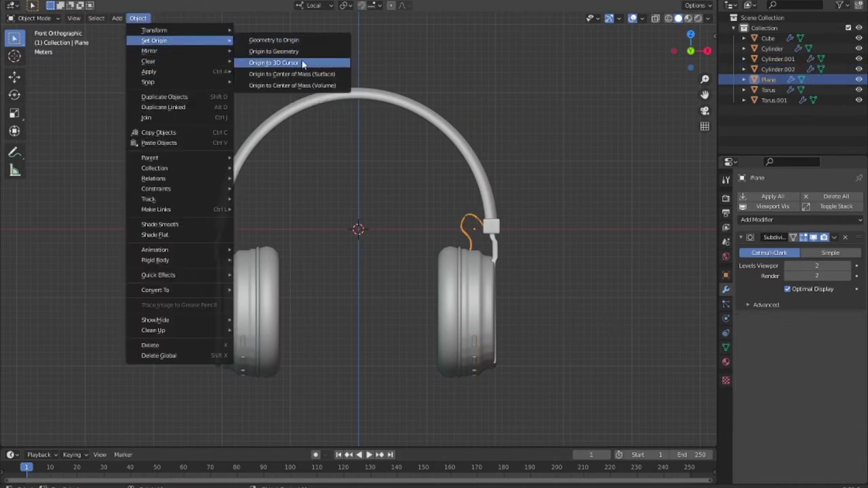
left_click(274, 63)
left_click(791, 221)
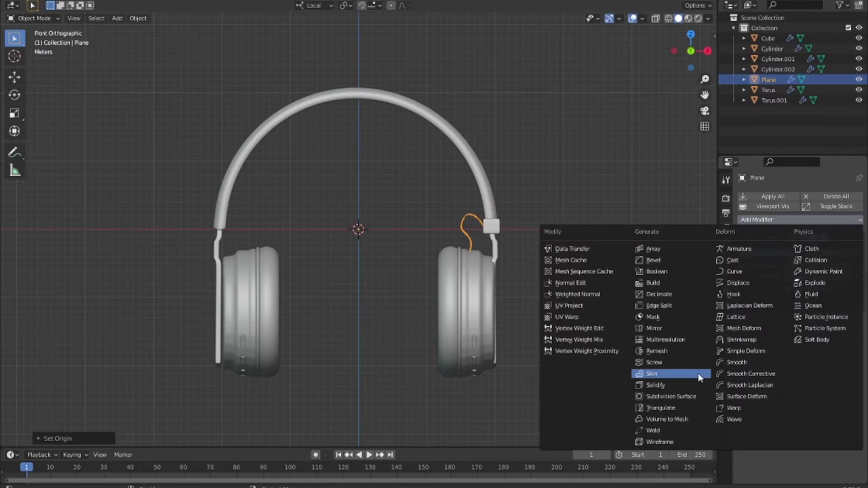
left_click(672, 330)
left_click(794, 335)
left_click(839, 335)
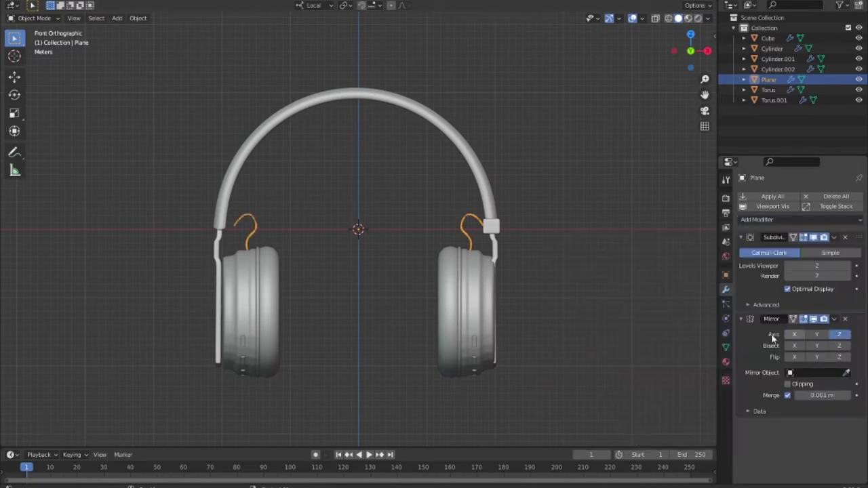
left_click(581, 335)
mouse_move(581, 334)
middle_mouse_down()
mouse_move(543, 367)
mouse_move(311, 357)
middle_mouse_up()
Select the headband hinge block and move its origin to the 3D cursor in front view
scroll(462, 216, "up", 4)
scroll(555, 255, "up", 2)
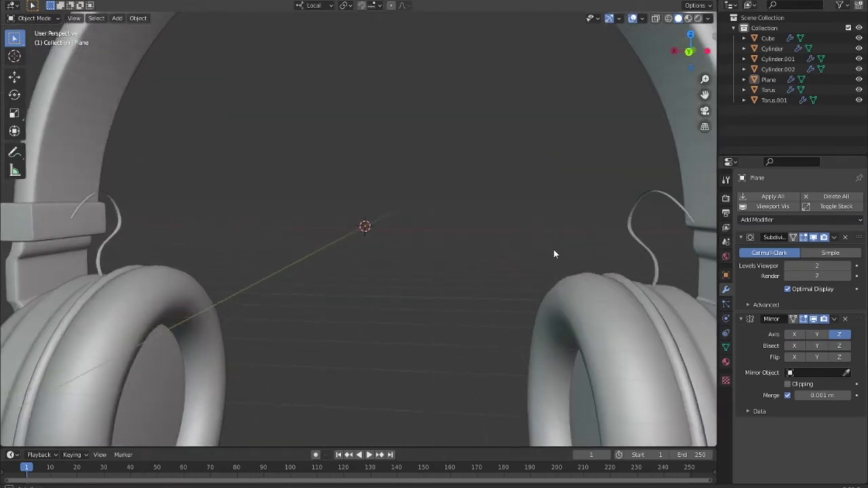
scroll(554, 254, "down", 2)
middle_click_drag(563, 256, 564, 259)
scroll(461, 242, "down", 1)
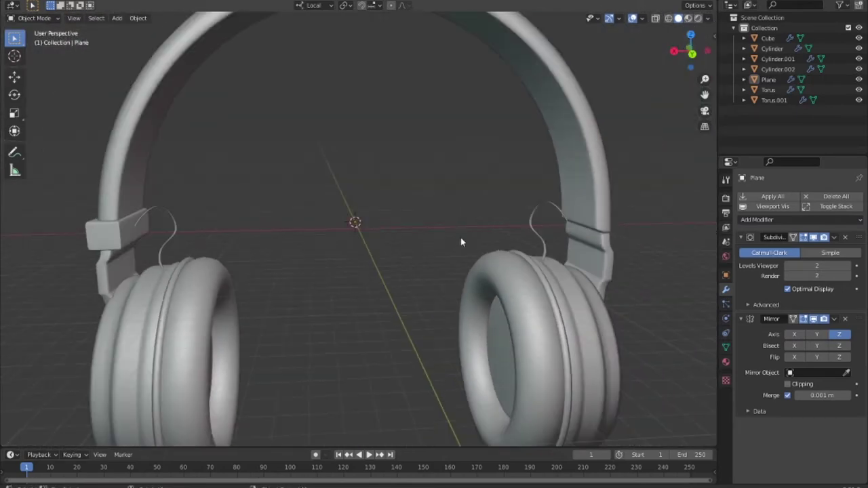
left_click(131, 239)
scroll(332, 273, "down", 3)
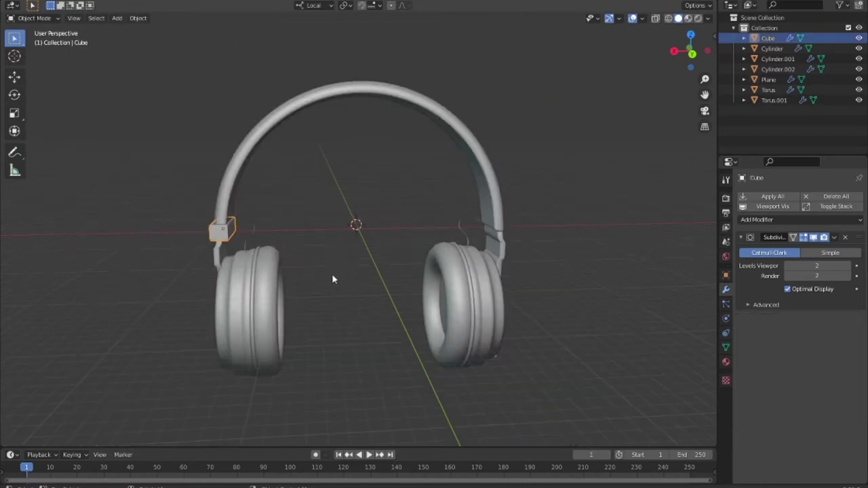
key("KP_1")
left_click(138, 17)
mouse_move(149, 61)
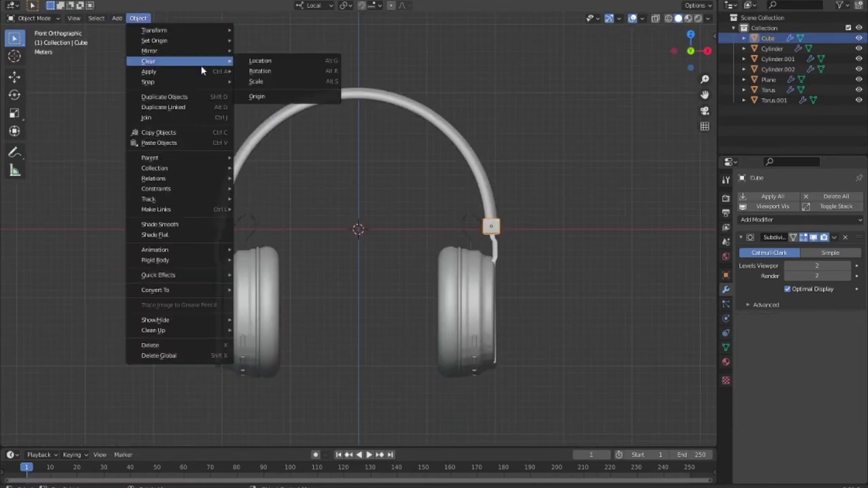
left_click(285, 62)
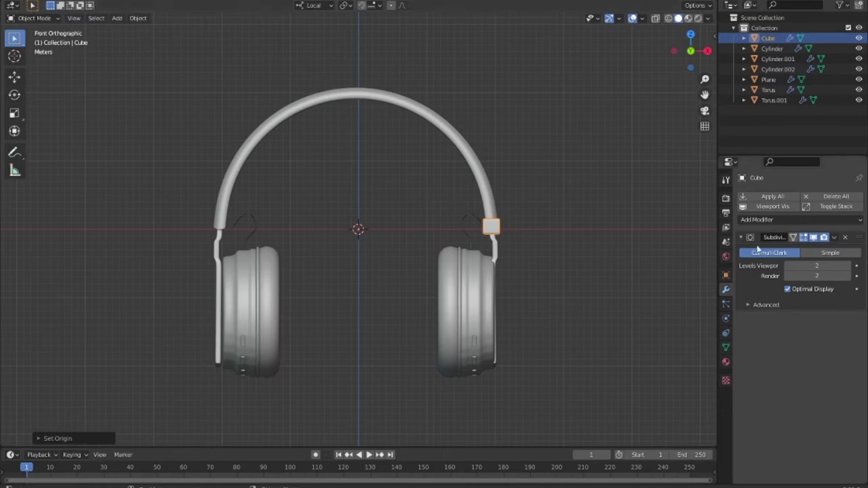
Add a Mirror modifier to the hinge block with both the Z and X axes enabled
left_click(801, 220)
left_click(685, 331)
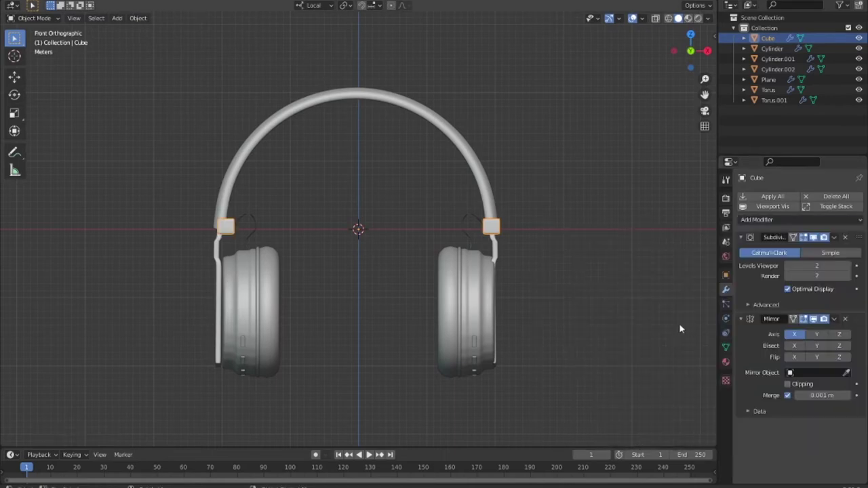
left_click(794, 334)
left_click(840, 334)
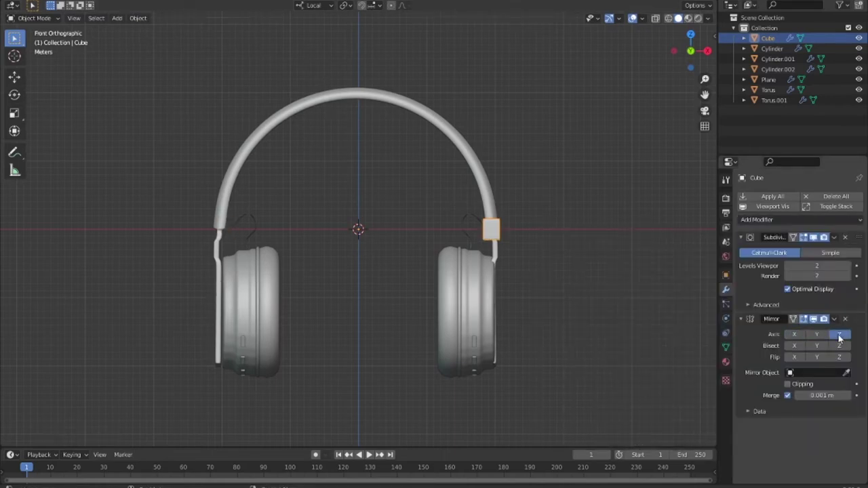
left_click(794, 335)
Zoom in on the left earcup and turn off the hinge block's X mirroring, leaving Z
mouse_move(596, 293)
middle_mouse_down()
mouse_move(290, 320)
mouse_move(288, 313)
mouse_move(581, 242)
mouse_move(287, 272)
middle_mouse_up()
scroll(493, 266, "up", 3)
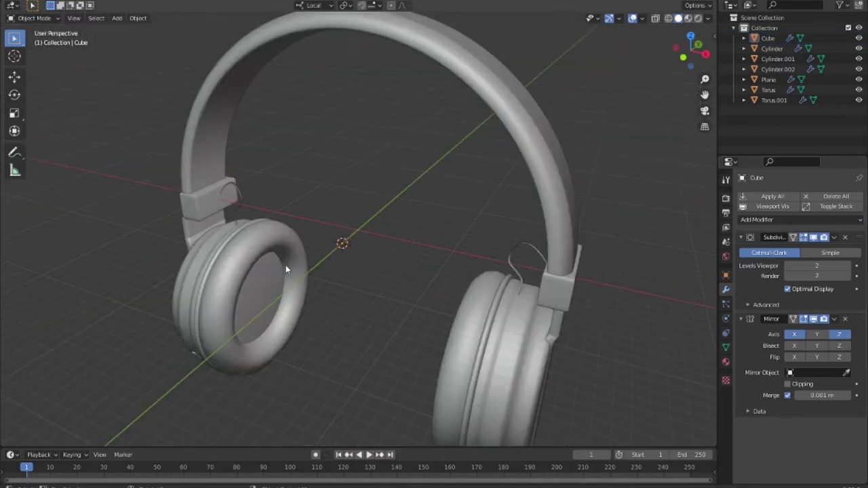
scroll(261, 233, "up", 4)
mouse_move(261, 232)
middle_mouse_down()
mouse_move(330, 224)
mouse_move(281, 228)
mouse_move(339, 235)
middle_mouse_up()
scroll(280, 229, "up", 3)
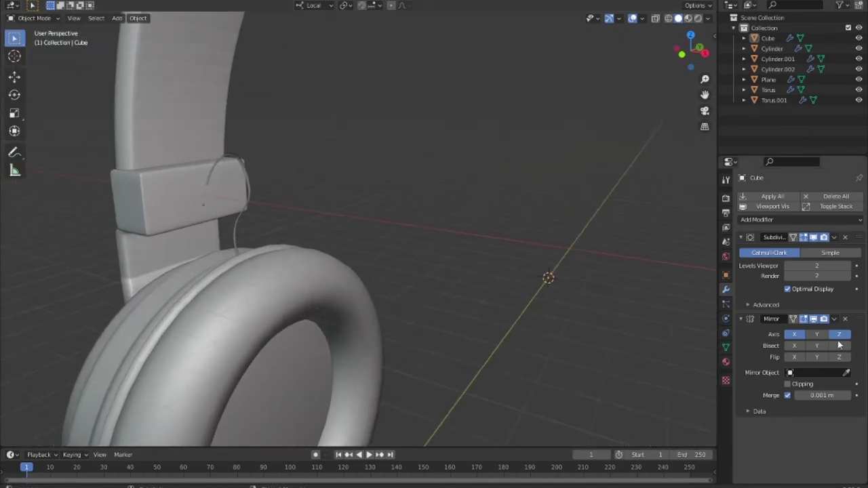
left_click(791, 338)
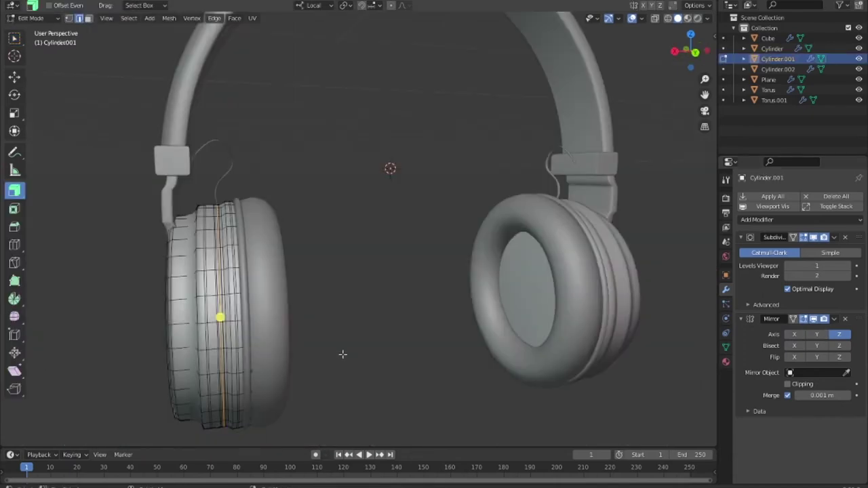
Edge-slide a loop on the left earcup shell and bevel another loop with Ctrl+B
mouse_move(219, 314)
middle_mouse_down()
mouse_move(227, 323)
mouse_move(159, 372)
middle_mouse_up()
mouse_move(159, 372)
left_mouse_down()
mouse_move(156, 254)
mouse_move(157, 312)
left_mouse_up()
left_click(161, 318)
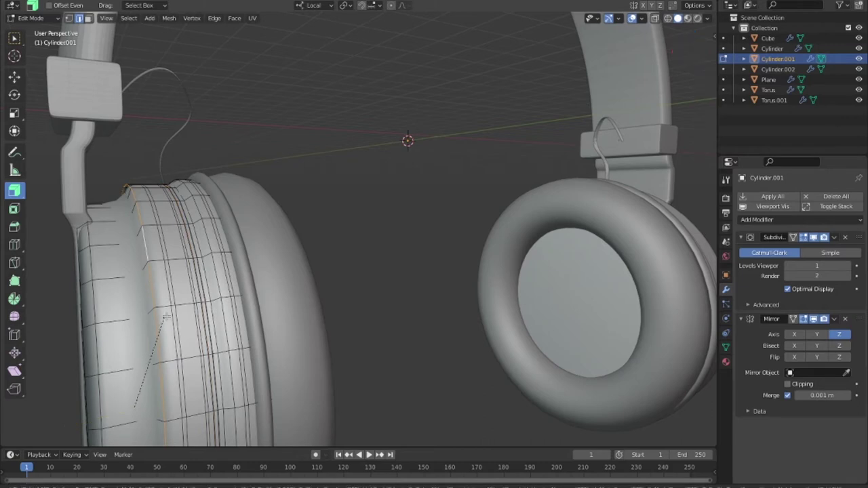
key("s")
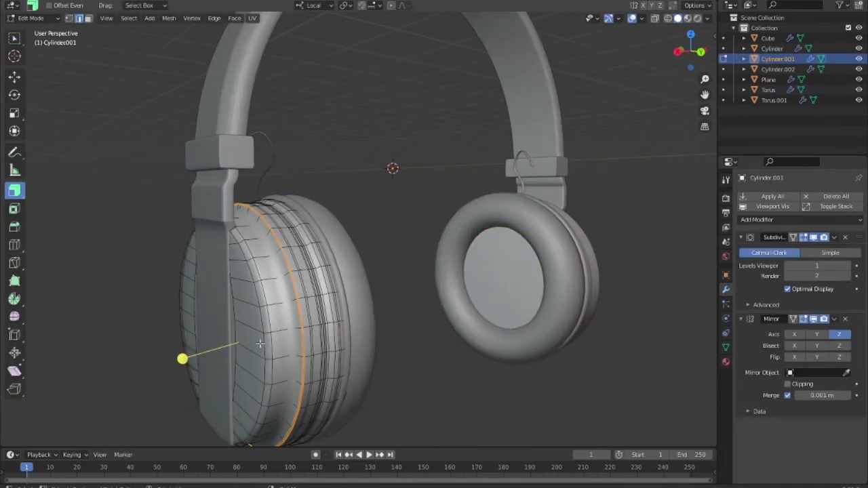
key("ctrl+z")
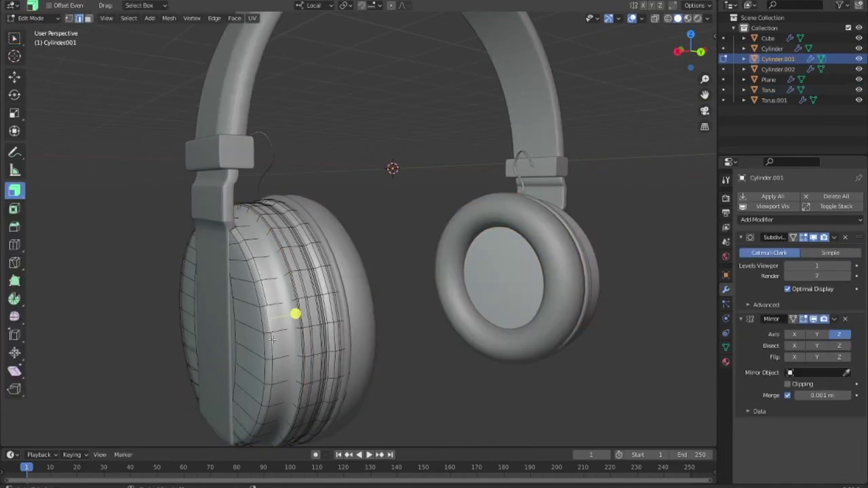
left_click(280, 356, "alt")
key("ctrl+b")
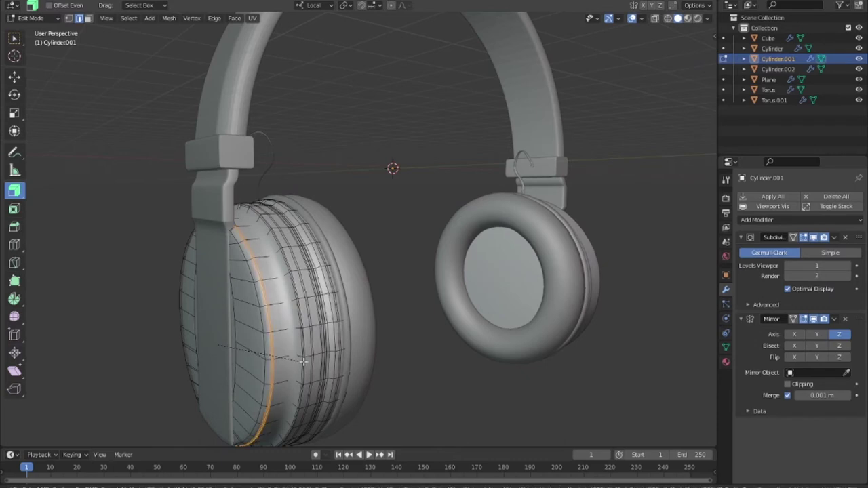
left_click(302, 363)
key("Tab")
Select the earcup shell Cylinder.001 and briefly inspect it in Edit Mode
left_click(395, 379)
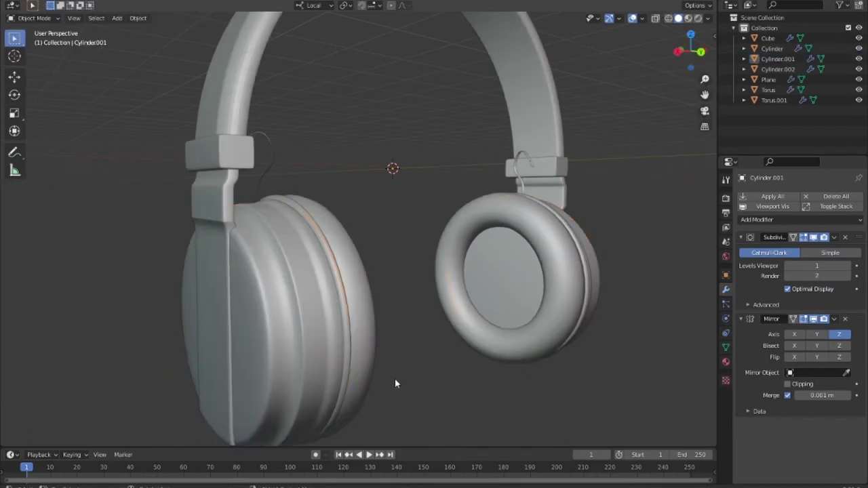
mouse_move(395, 379)
middle_mouse_down()
mouse_move(309, 366)
mouse_move(313, 354)
mouse_move(325, 357)
mouse_move(264, 322)
middle_mouse_up()
left_click(264, 322)
key("Tab")
scroll(278, 339, "up", 2)
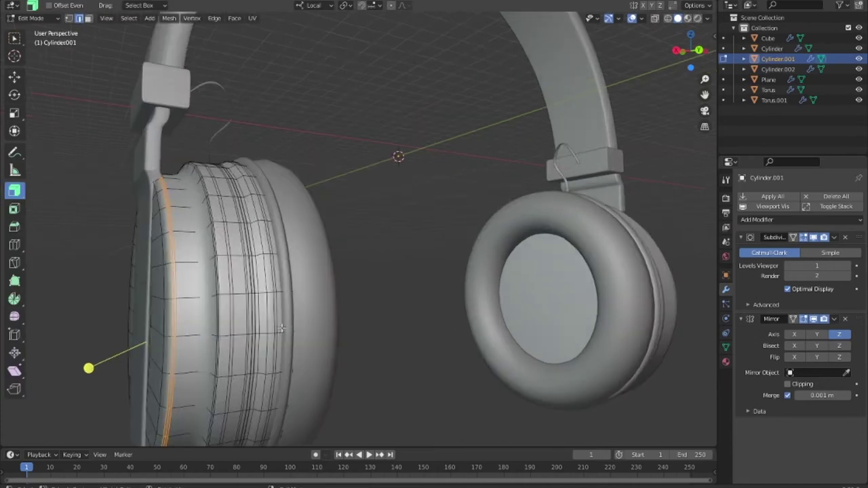
middle_click_drag(281, 329, 273, 359)
scroll(274, 359, "up", 2)
scroll(273, 358, "down", 2)
key("Tab")
mouse_move(241, 305)
middle_mouse_down()
mouse_move(253, 306)
mouse_move(256, 287)
middle_mouse_up()
Scale a vertical edge loop on the earcup shell to sharpen its ring
left_click(257, 286)
key("Tab")
key("Tab")
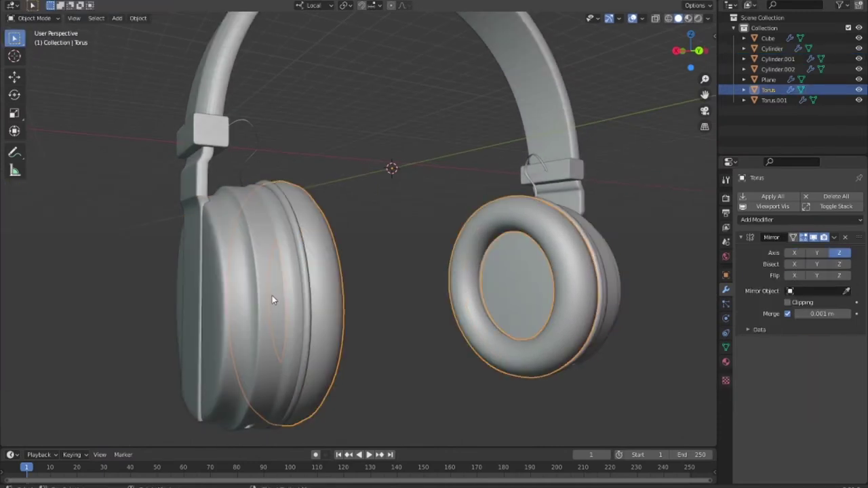
left_click(224, 291)
key("Tab")
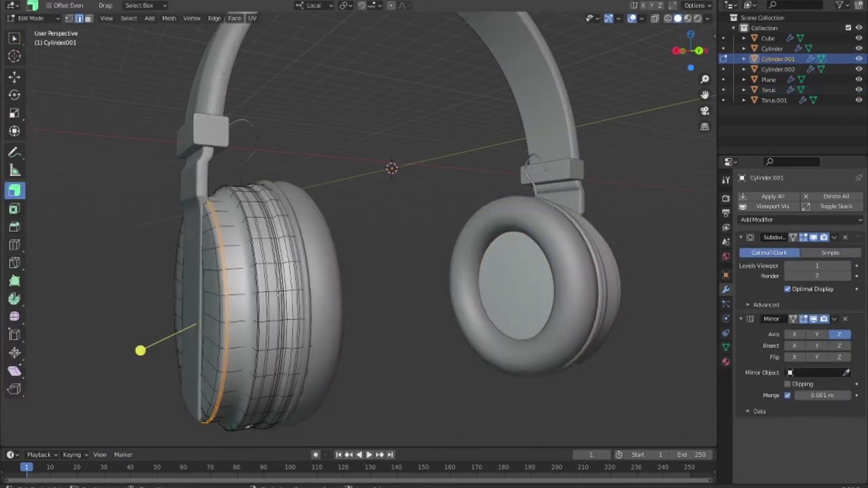
left_click(293, 293)
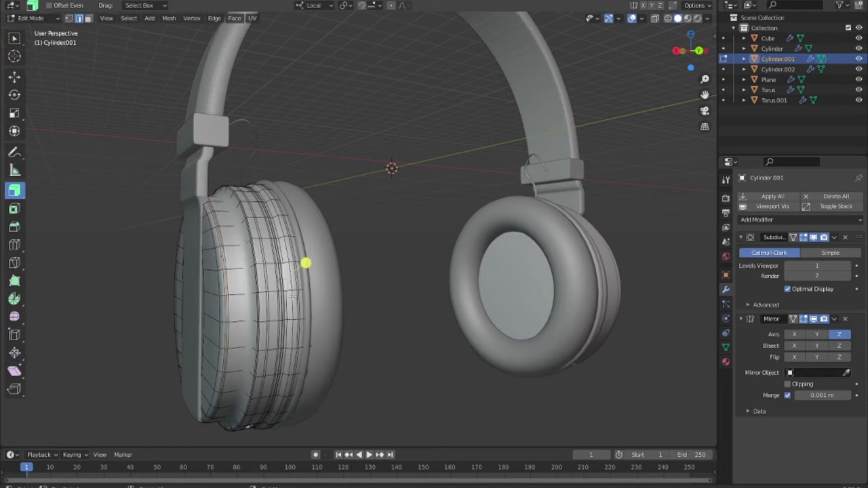
left_click(305, 318, "alt")
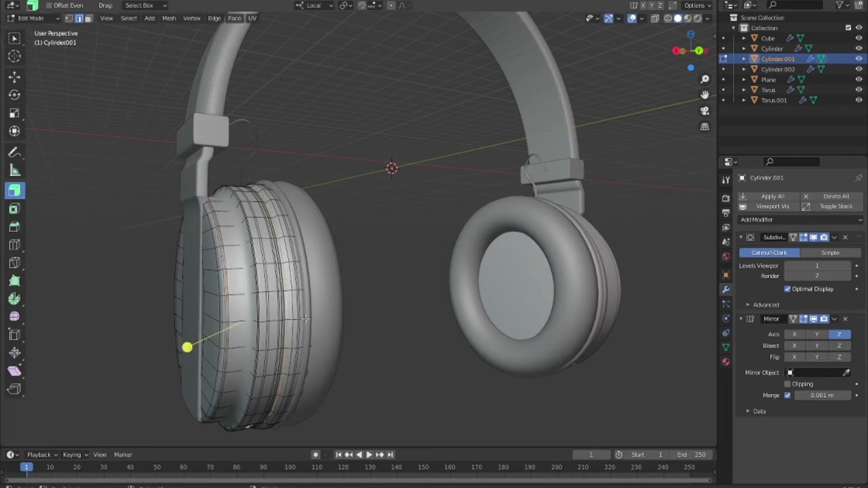
key("s")
left_click(349, 328)
key("Tab")
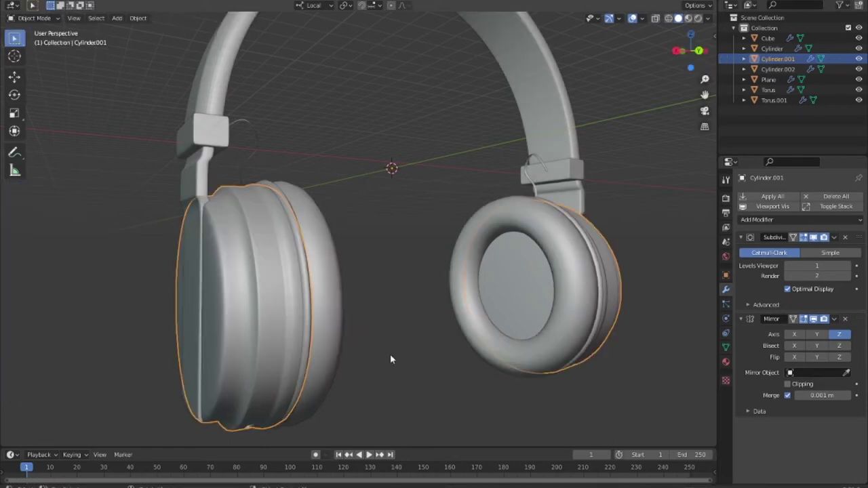
Reselect the earcup shell and check the left earcup's shape in Edit and Object Mode
left_click(405, 361)
mouse_move(404, 362)
middle_mouse_down()
mouse_move(358, 335)
mouse_move(371, 352)
mouse_move(318, 308)
middle_mouse_up()
scroll(272, 309, "up", 3)
left_click(232, 309)
key("Tab")
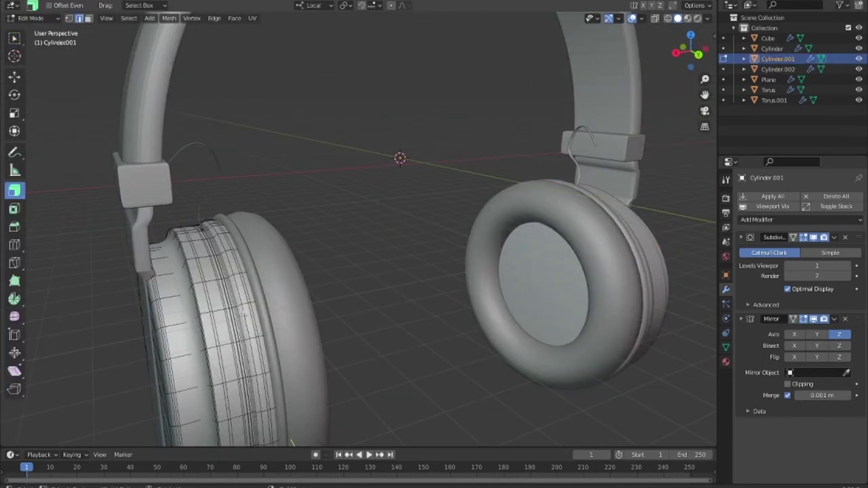
middle_click_drag(242, 313, 236, 271)
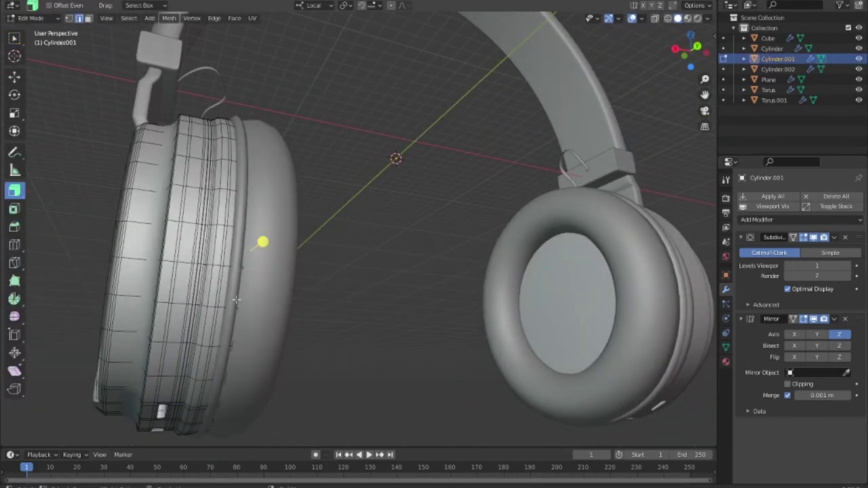
key("Tab")
scroll(236, 299, "down", 3)
scroll(249, 319, "up", 4)
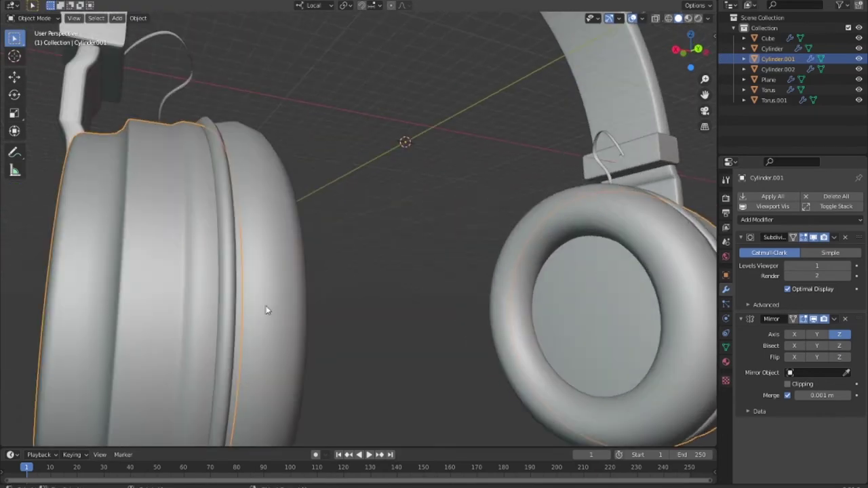
key("Tab")
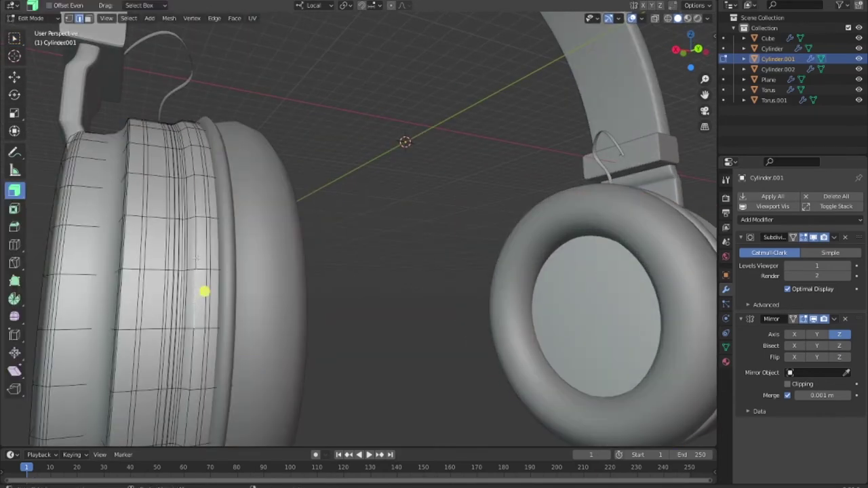
Edge-slide one more loop on the earcup shell and review the whole headphones
left_click(195, 319)
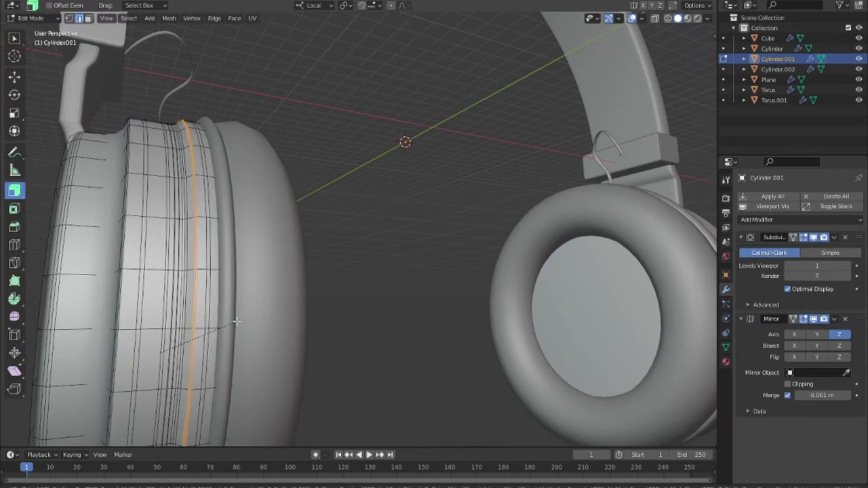
left_click(97, 378)
key("Tab")
scroll(396, 336, "down", 5)
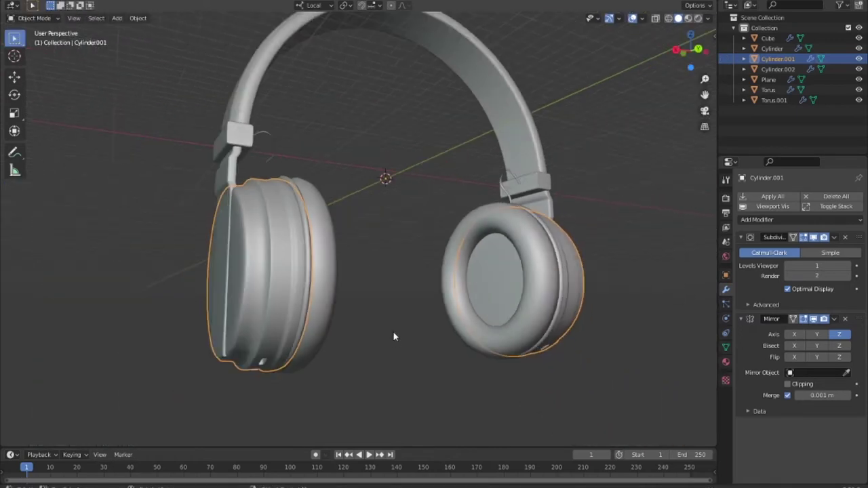
mouse_move(395, 335)
middle_mouse_down()
mouse_move(277, 330)
mouse_move(378, 334)
mouse_move(344, 325)
mouse_move(310, 305)
mouse_move(309, 292)
middle_mouse_up()
scroll(308, 322, "up", 5)
Add a Ctrl+R loop cut on the earcup shell and bevel it into a new groove
left_click(254, 296)
key("Tab")
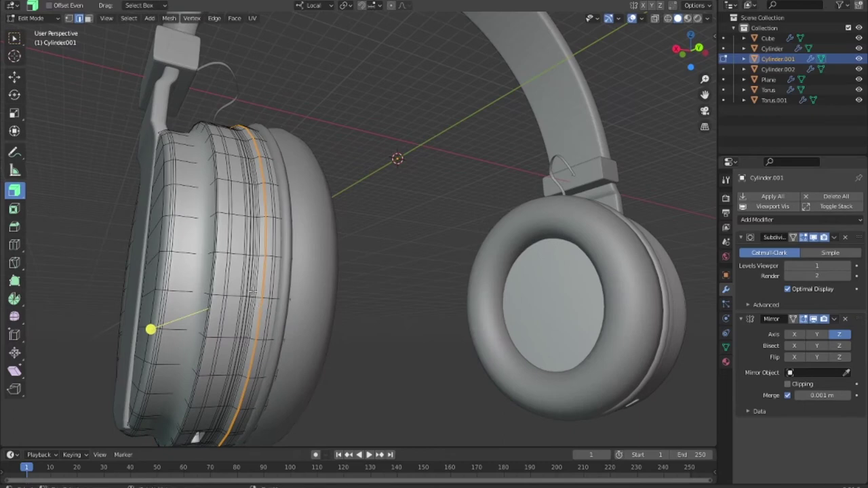
left_click(253, 292)
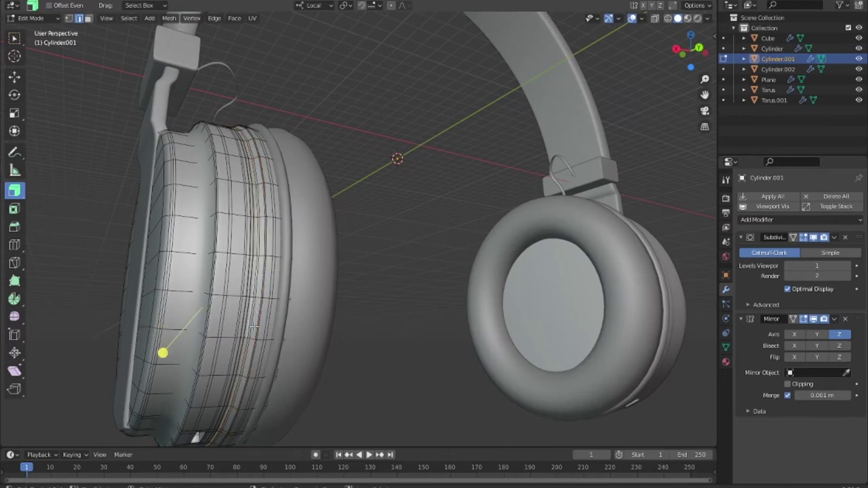
key("ctrl+b")
left_click(369, 372)
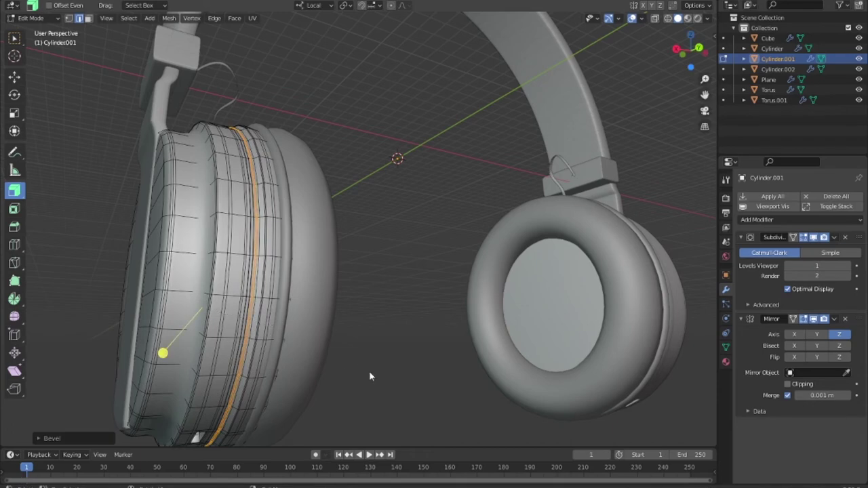
key("Tab")
Select the earcup shell's thin rim loop and outer rim loop and scale them
left_click(376, 373)
scroll(377, 372, "down", 3)
mouse_move(362, 373)
middle_mouse_down()
mouse_move(382, 351)
mouse_move(526, 367)
mouse_move(477, 329)
mouse_move(434, 319)
middle_mouse_up()
scroll(477, 329, "up", 2)
left_click(441, 329)
key("Tab")
left_click(378, 264, "alt")
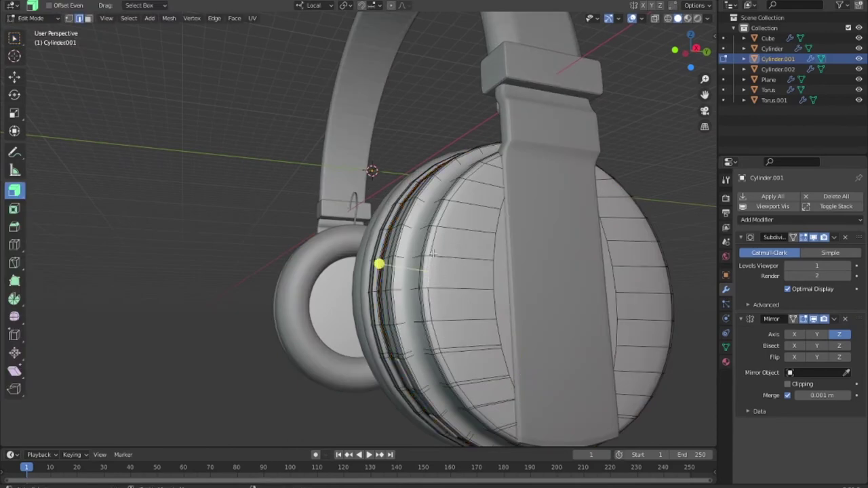
left_click(600, 317, "alt+shift")
key("s")
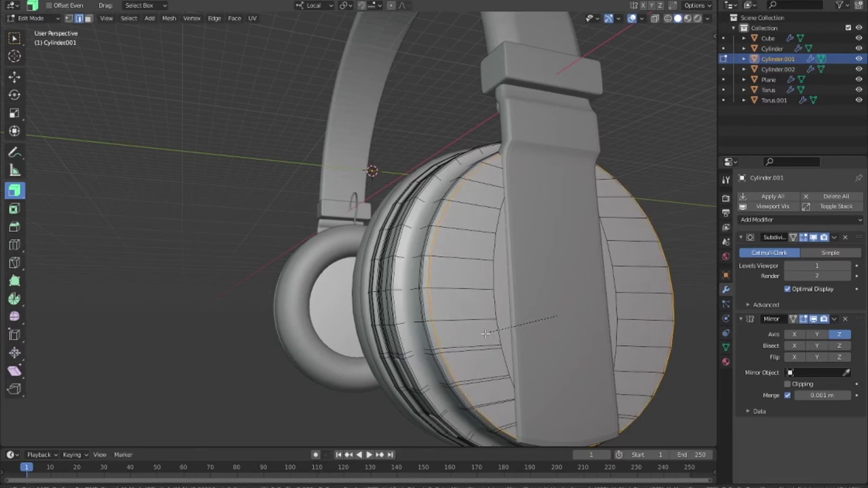
left_click(601, 316)
key("Tab")
Select the right ear cushion torus from a higher frontal view
scroll(459, 339, "down", 3)
scroll(461, 397, "down", 3)
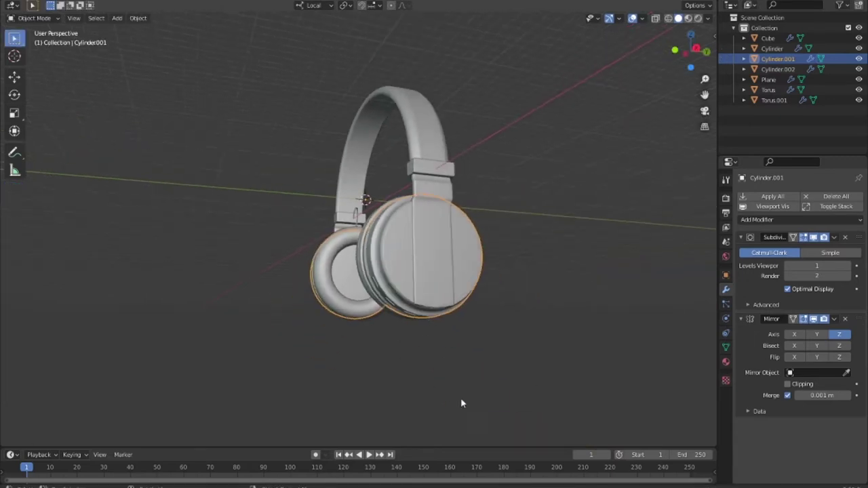
scroll(492, 366, "up", 2)
mouse_move(492, 366)
middle_mouse_down()
mouse_move(479, 360)
mouse_move(506, 369)
mouse_move(498, 374)
middle_mouse_up()
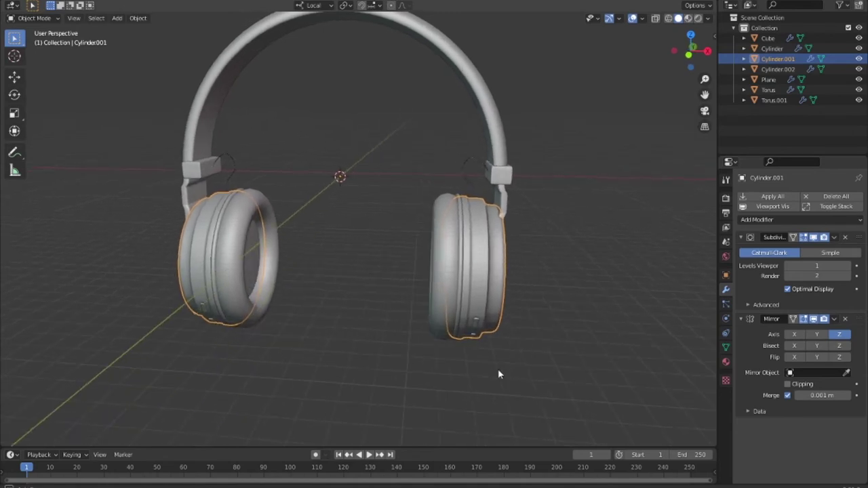
scroll(498, 373, "up", 2)
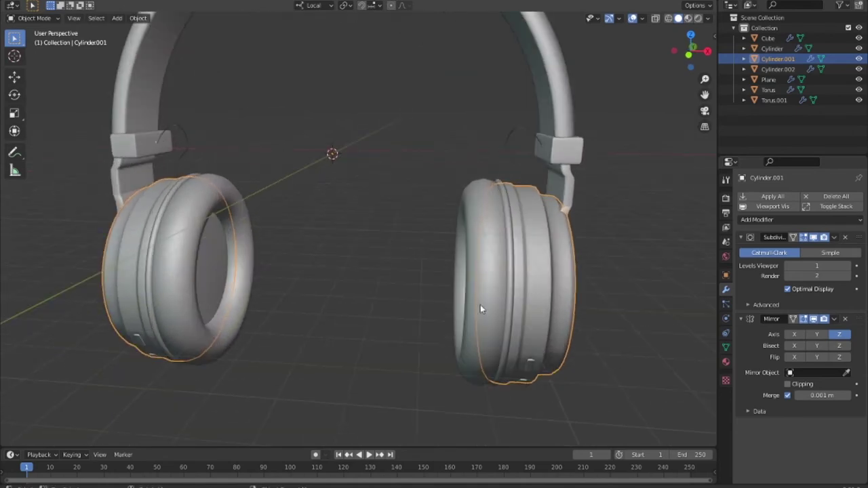
left_click(496, 341)
Enter Edit Mode on the torus and toggle the ear cushions' visibility in the Outliner
key("Tab")
scroll(495, 335, "up", 2)
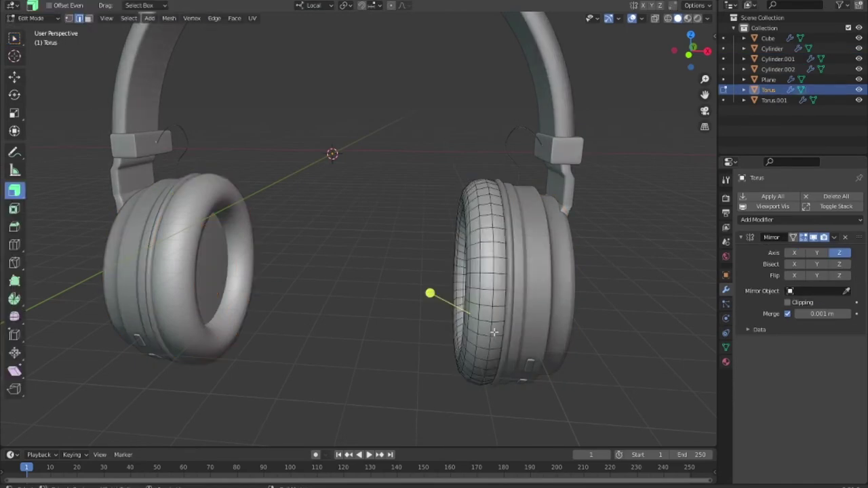
middle_click_drag(495, 332, 504, 295)
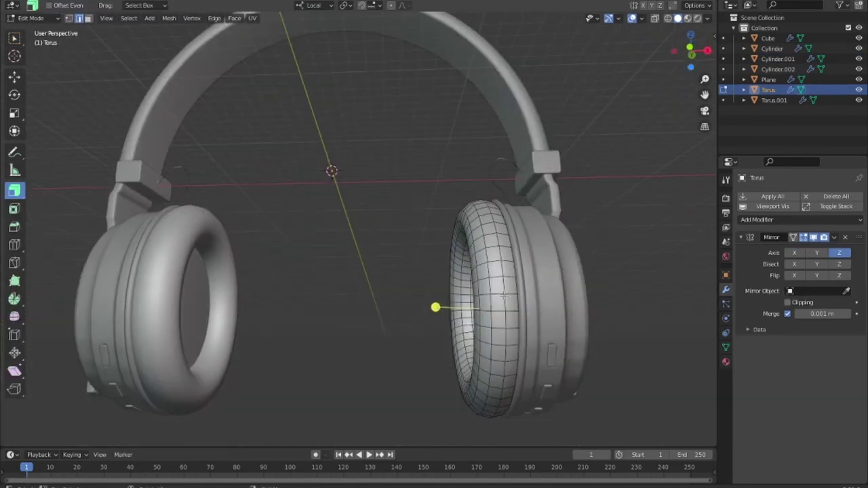
left_click(859, 90)
left_click(859, 89)
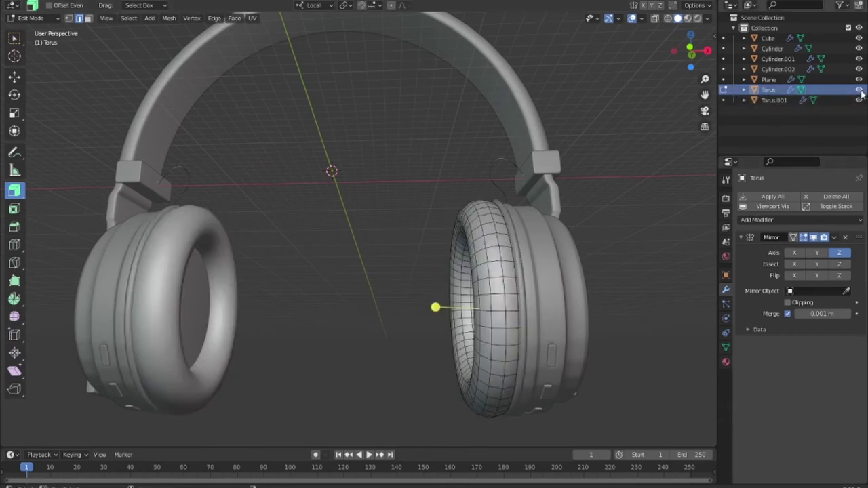
left_click(860, 89)
left_click(859, 90)
left_click(860, 90)
left_click(859, 90)
left_click(860, 91)
left_click(860, 90)
left_click(860, 90)
left_click(860, 90)
left_click(859, 90)
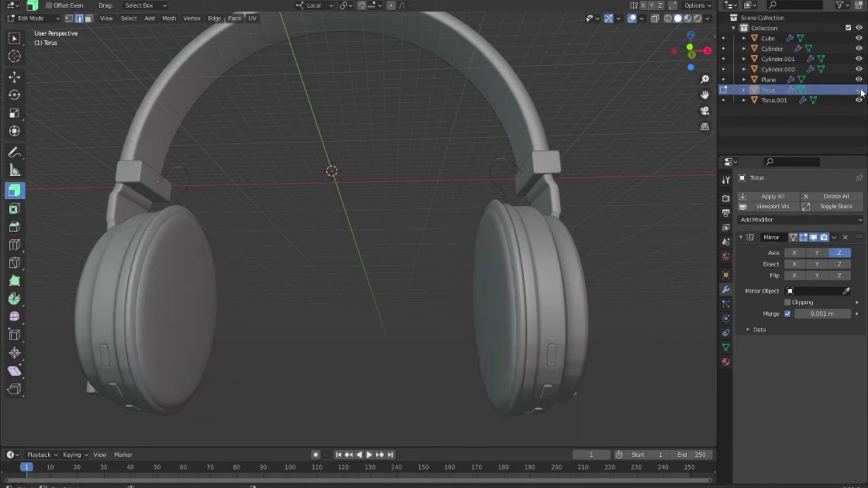
Hide the Plane, cylinders, Cube blocks and Torus.001 rims to isolate the cushions and inspect an edge loop
left_click(859, 90)
left_click(860, 81)
left_click(859, 90)
left_click(860, 91)
left_click(859, 69)
left_click(860, 59)
left_click(859, 49)
left_click(860, 39)
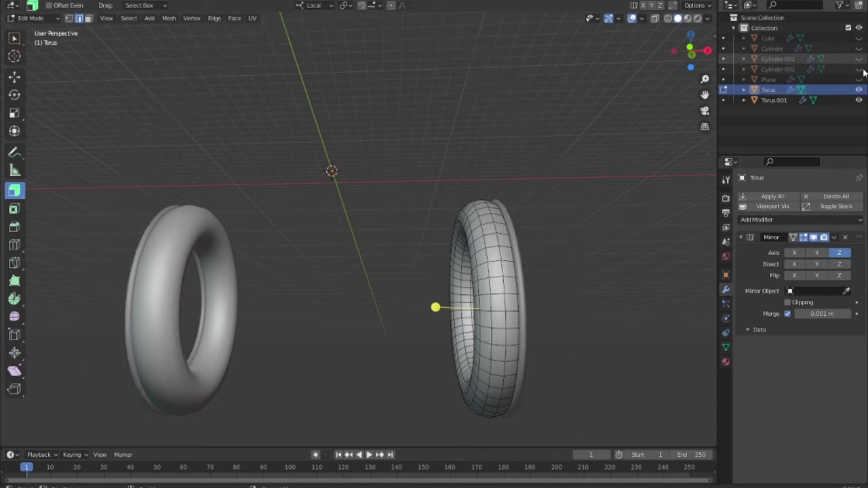
left_click(860, 101)
middle_click_drag(599, 252, 574, 275)
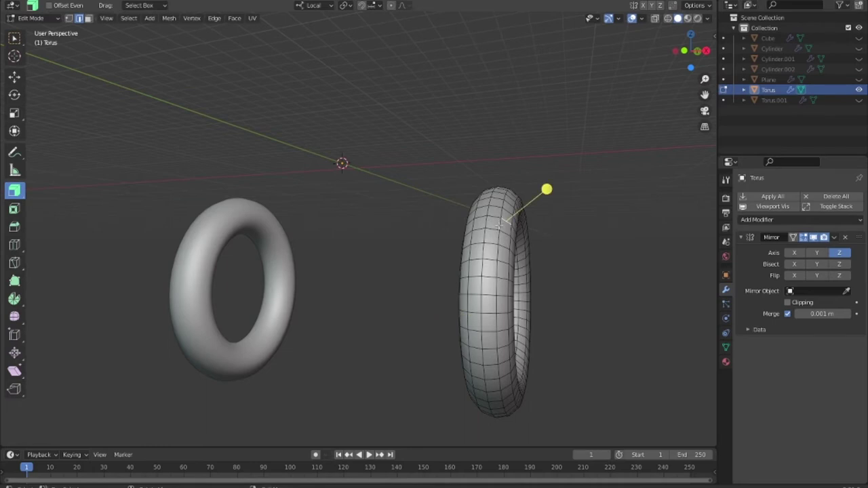
left_click(505, 242, "alt")
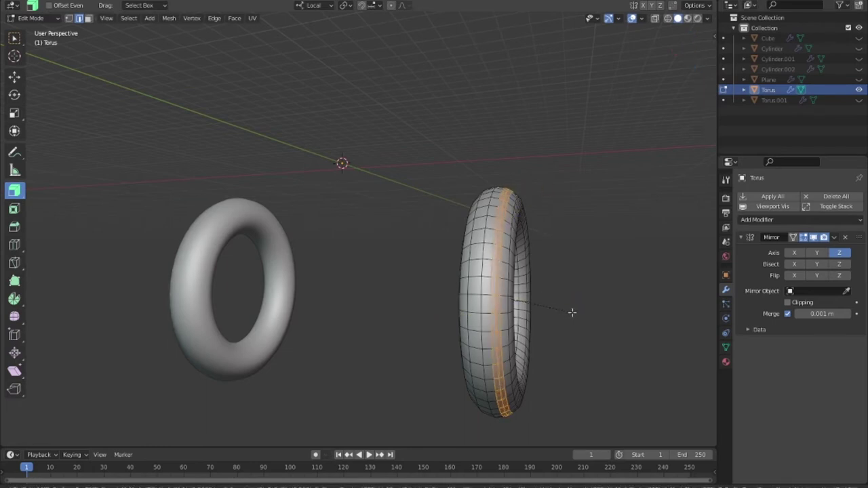
key("Tab")
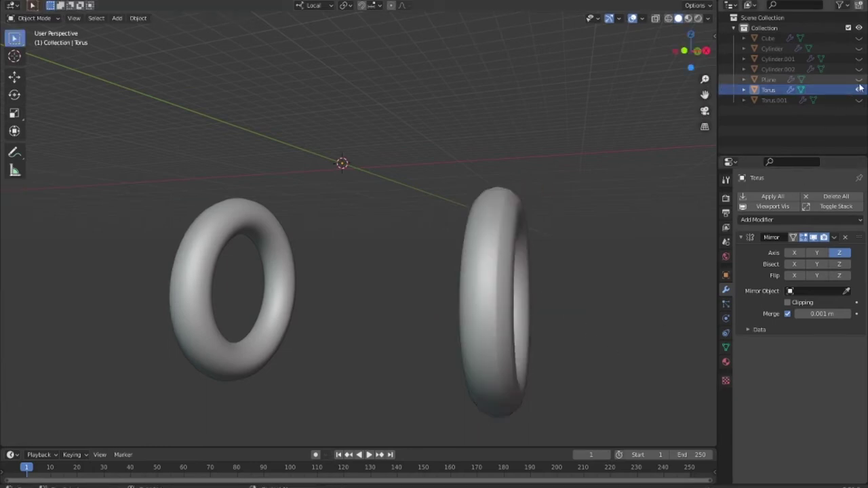
Unhide the Plane, Torus.001 rims, cylinders and Cube blocks, viewing the headphones from the front
left_click(859, 79)
left_click(859, 100)
middle_click_drag(530, 254, 502, 223)
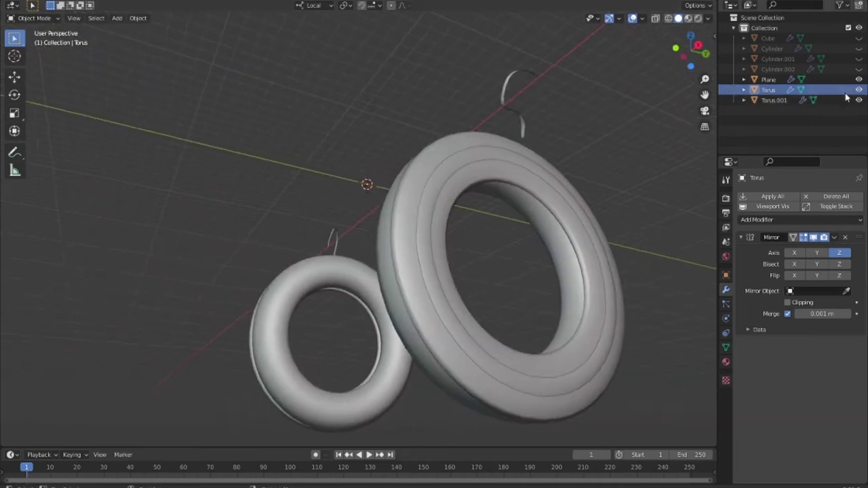
left_click(859, 69)
left_click(859, 59)
left_click(859, 49)
left_click(858, 38)
scroll(535, 246, "down", 3)
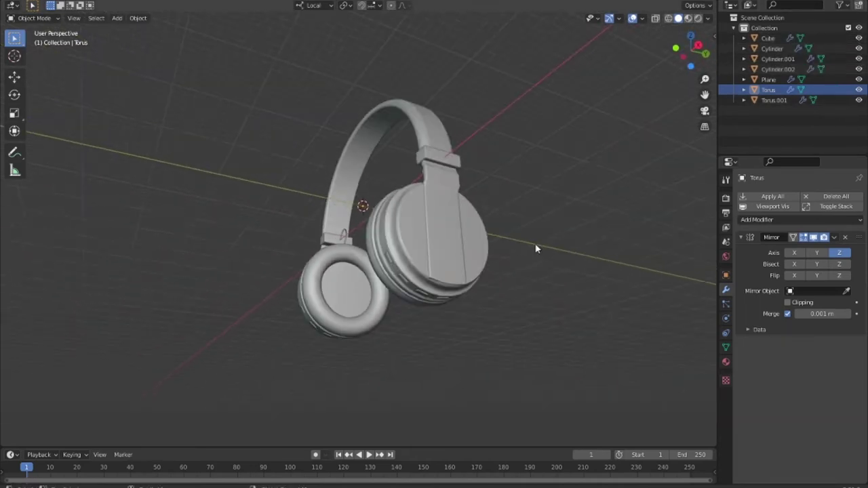
mouse_move(536, 247)
middle_mouse_down()
mouse_move(474, 277)
mouse_move(538, 291)
mouse_move(485, 258)
mouse_move(474, 263)
middle_mouse_up()
scroll(477, 258, "up", 3)
scroll(486, 257, "down", 2)
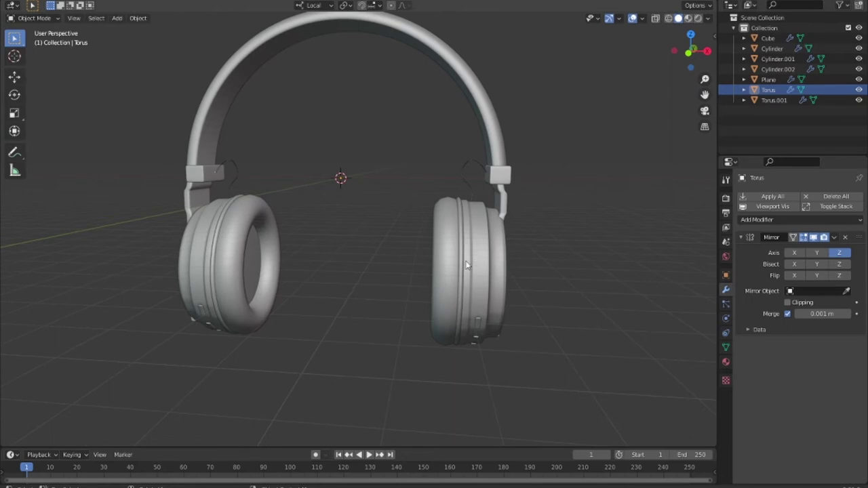
scroll(319, 305, "up", 2)
Shift the right ear cushion's mesh along its local Y axis in Edit Mode
left_click(251, 246)
key("Tab")
mouse_move(412, 290)
middle_mouse_down()
mouse_move(471, 293)
mouse_move(451, 254)
mouse_move(485, 286)
middle_mouse_up()
key("g")
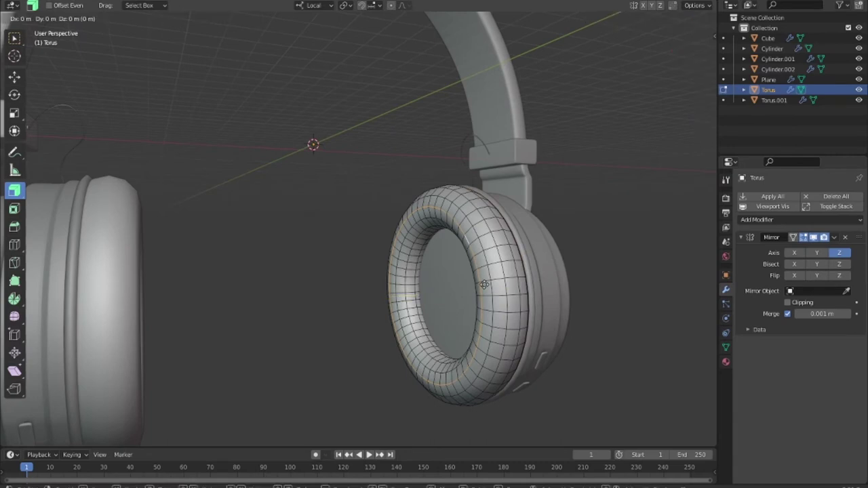
key("x")
key("y")
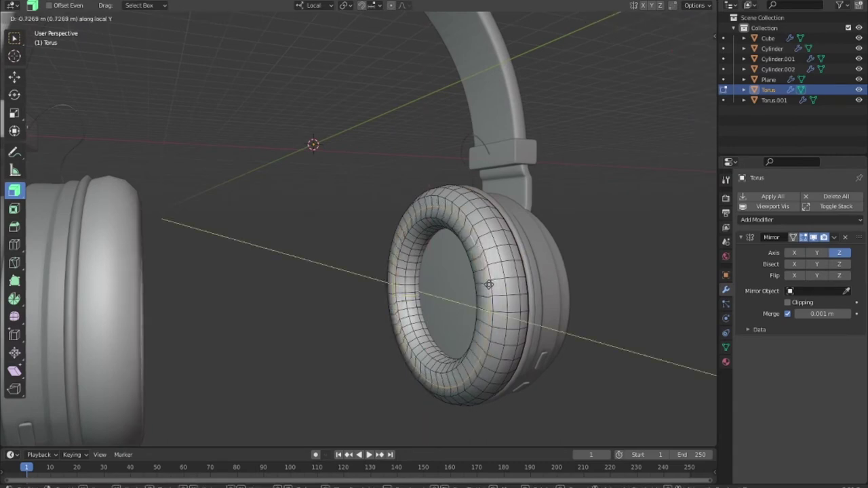
left_click(487, 285)
key("Tab")
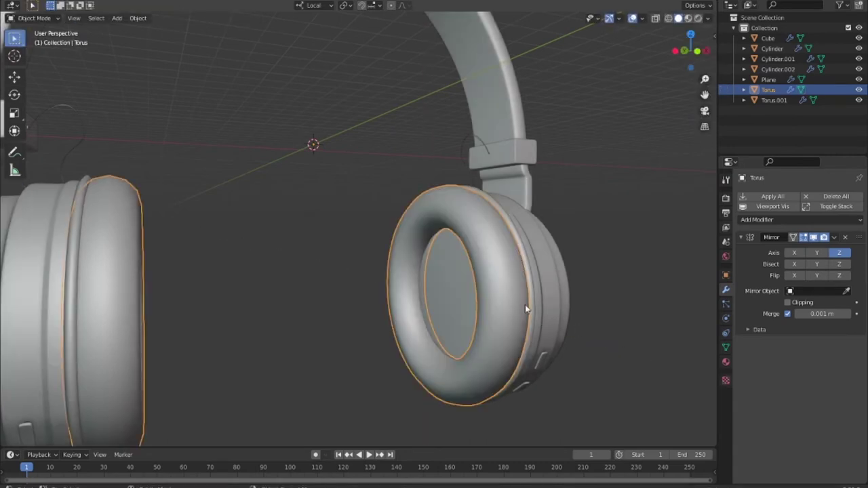
Reselect the cushion, switch to the right orthographic view, and bring up the Add menu
left_click(586, 338)
middle_click_drag(586, 338, 520, 305)
key("KP_3")
key("shift+a")
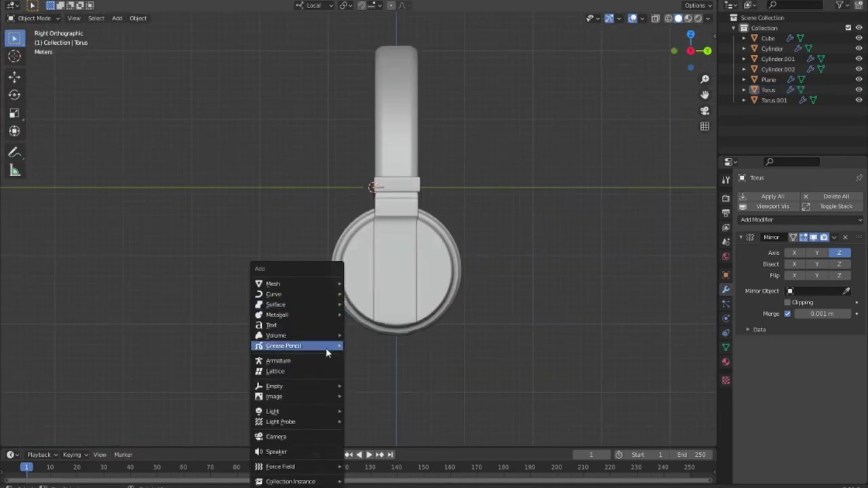
Add a Text object and move it beside the ear cup
left_click(312, 325)
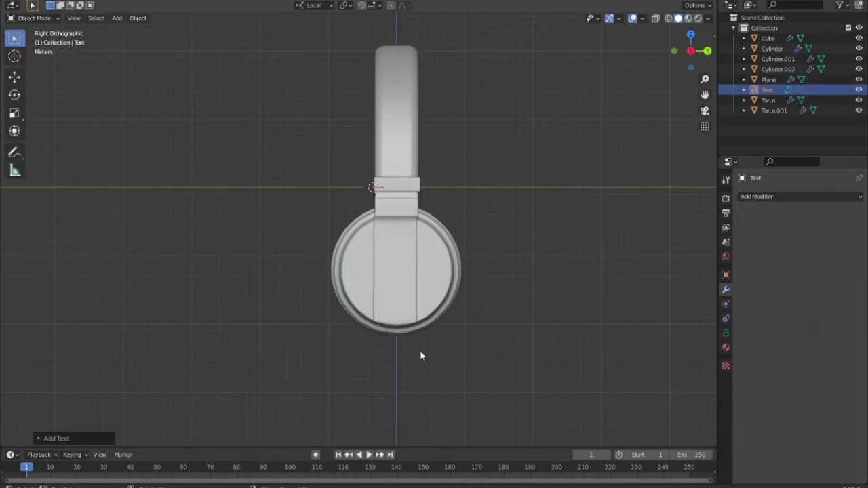
scroll(420, 355, "down", 4)
scroll(420, 355, "up", 2)
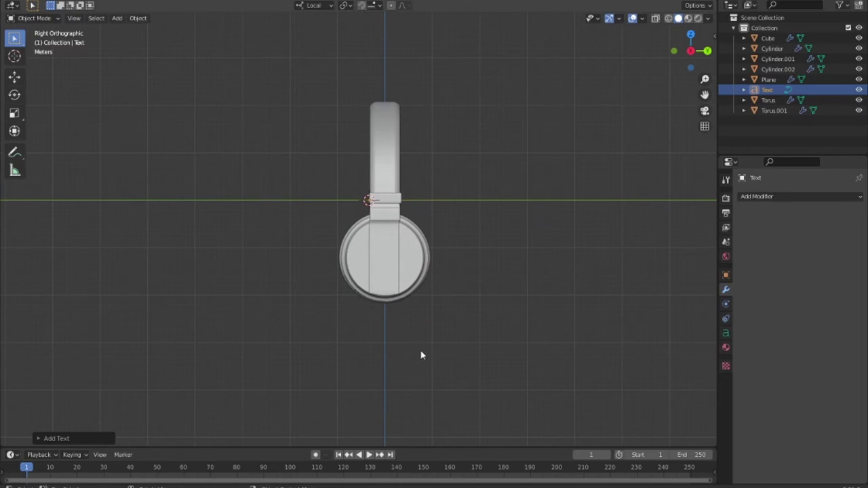
key("g")
left_click(279, 336)
Frame the text, rotate it 90° about Y, then rotate it -90°
scroll(258, 258, "up", 4)
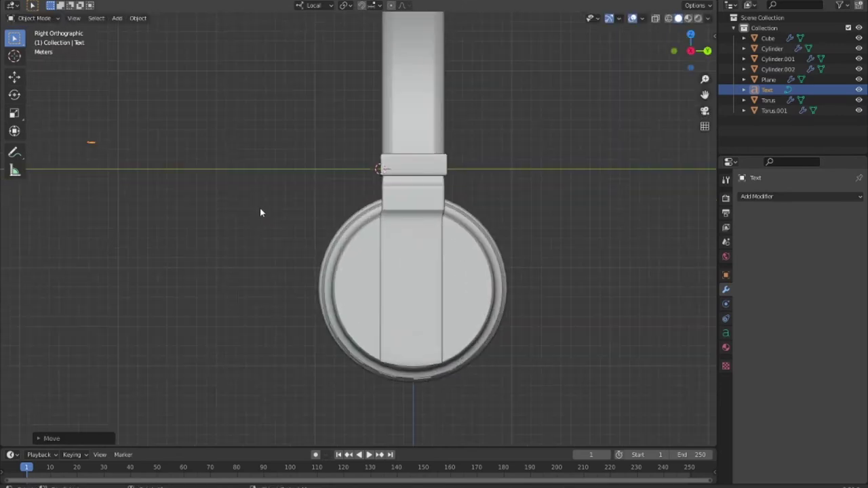
key("KP_Decimal")
type("ry")
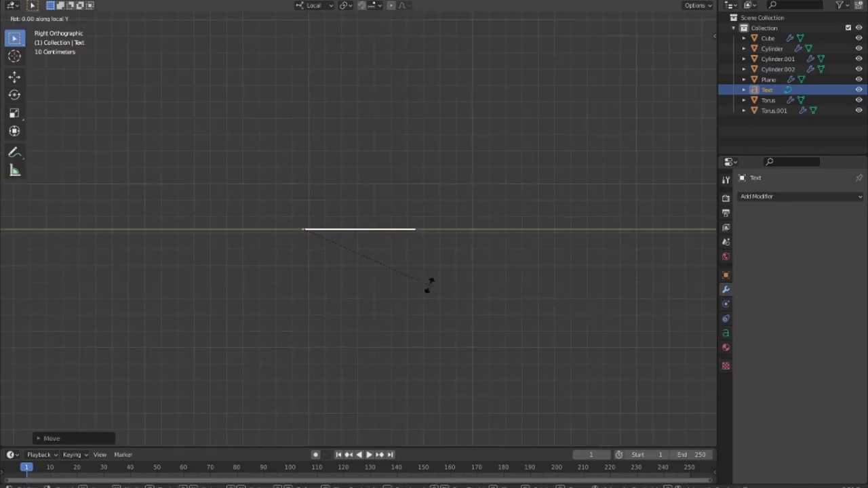
type("90y")
key("Return")
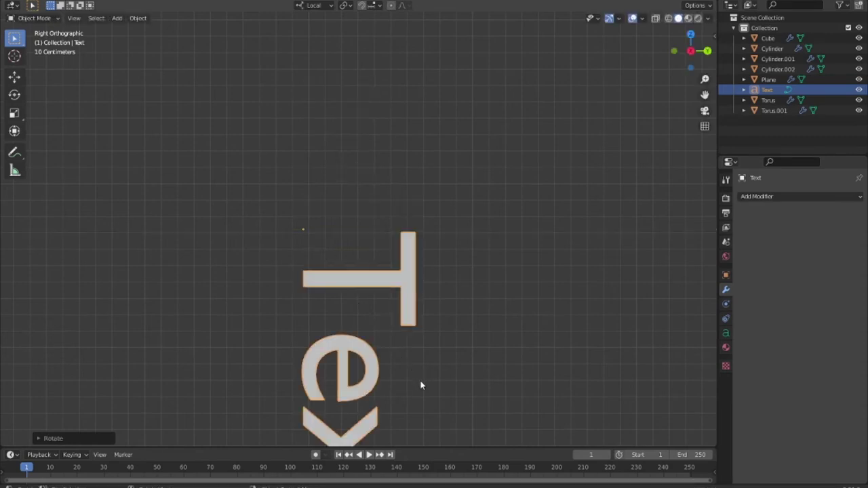
scroll(471, 306, "down", 5)
scroll(471, 306, "down", 3)
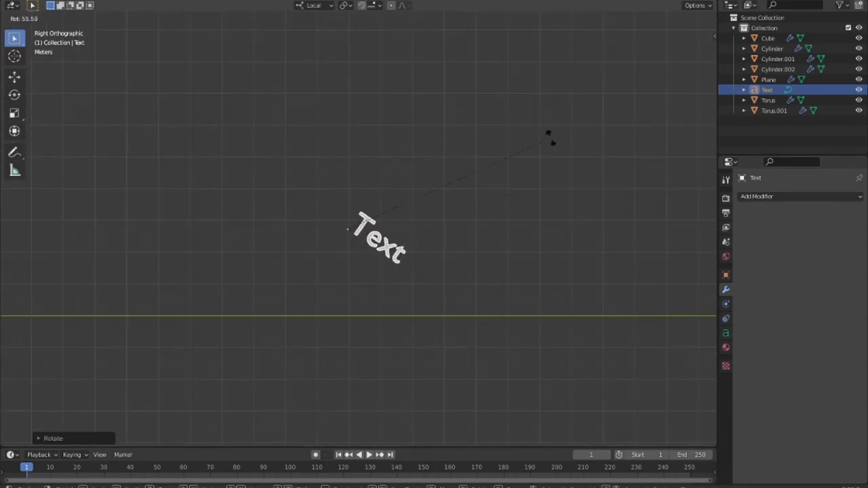
type("9-90")
key("Return")
scroll(487, 319, "down", 5)
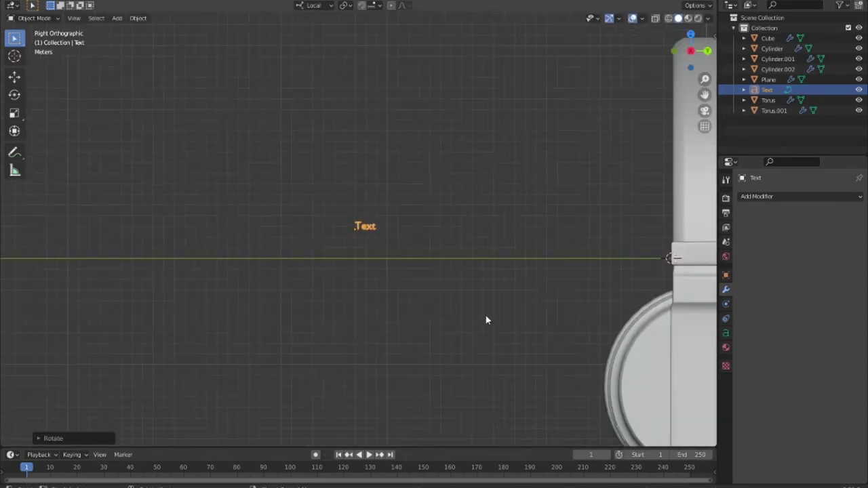
scroll(482, 321, "down", 2)
Delete the default word 'Text' in Edit Mode and start typing the logo, beginning with 'W'
key("Tab")
scroll(398, 272, "up", 2)
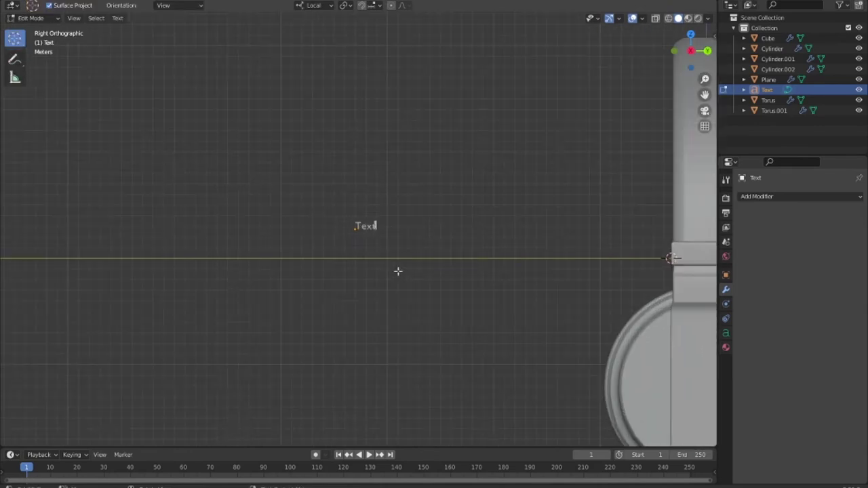
key("BackSpace")
key("BackSpace")
key("BackSpace")
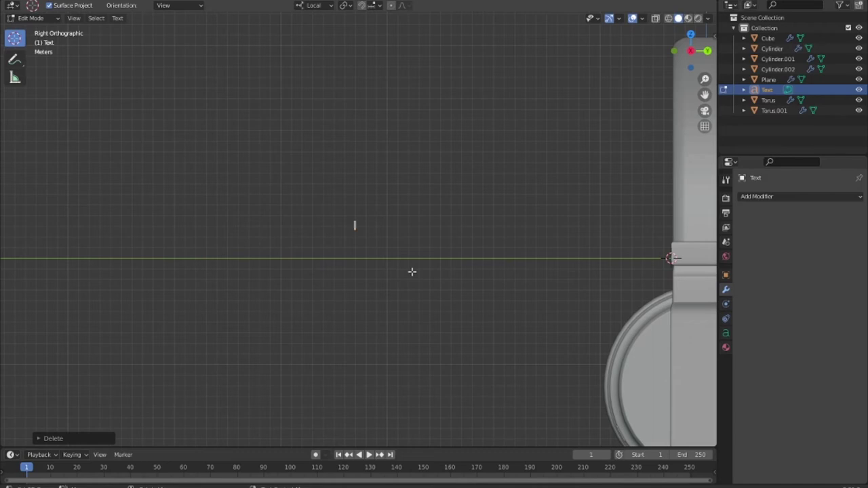
type("Wireless")
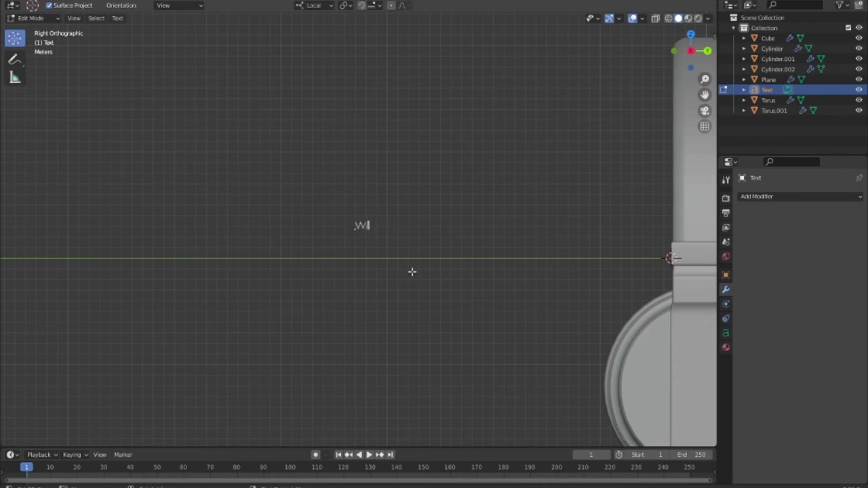
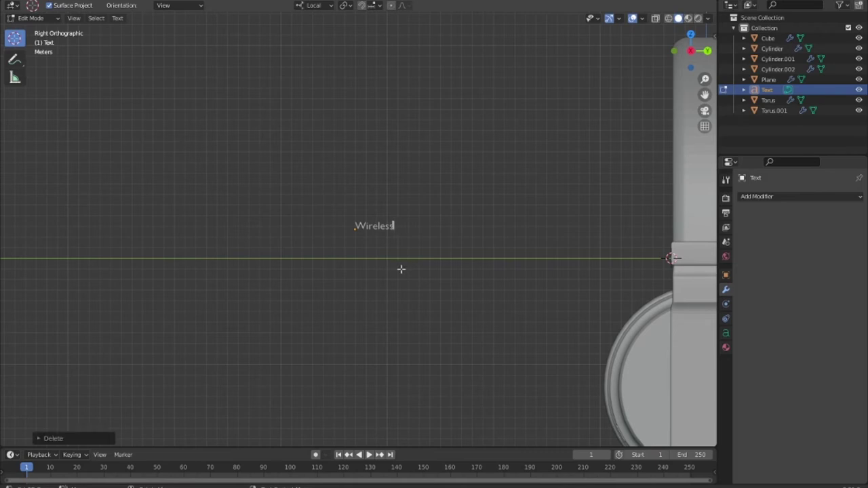
Leave text editing, enlarge the Wireless label and rotate it 90° so it stands upright
key("Tab")
scroll(401, 268, "down", 3)
key("s")
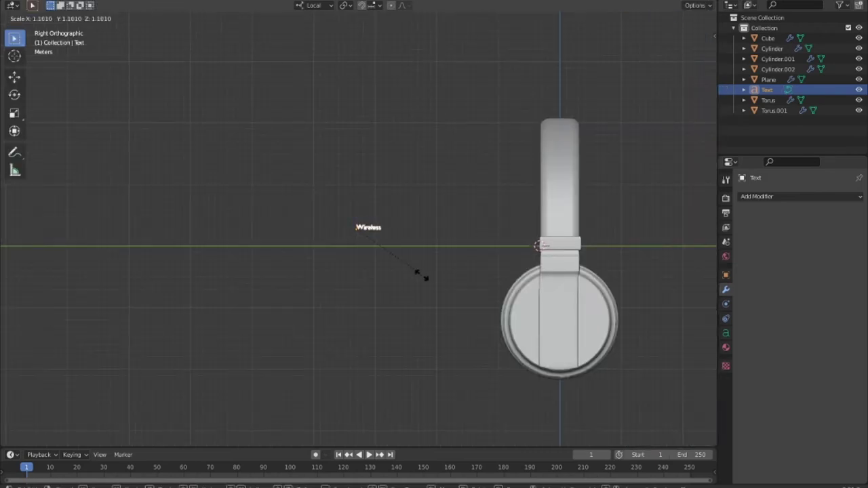
left_click(586, 397)
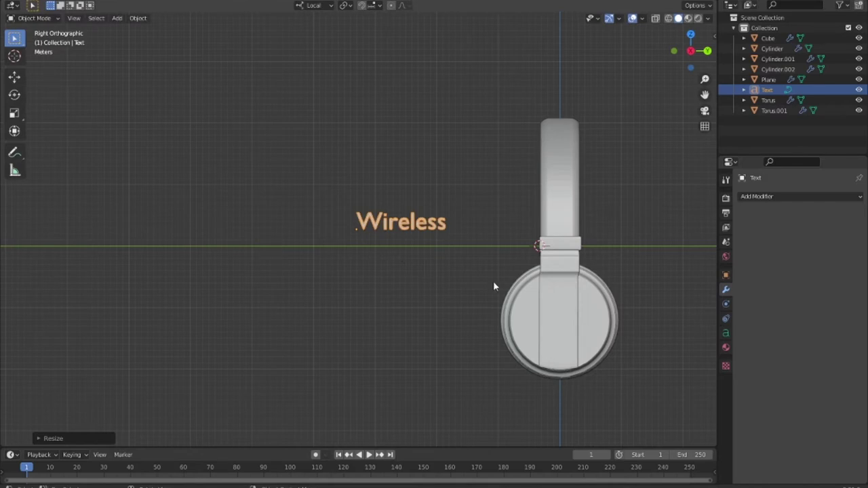
type("r")
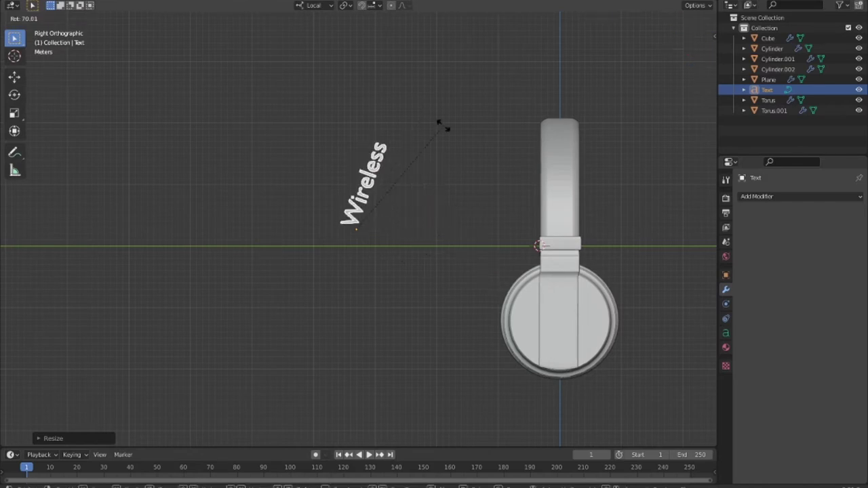
type("90")
key("Return")
Move the Wireless label flush against the earcup side using local Y and Z constraints
key("g")
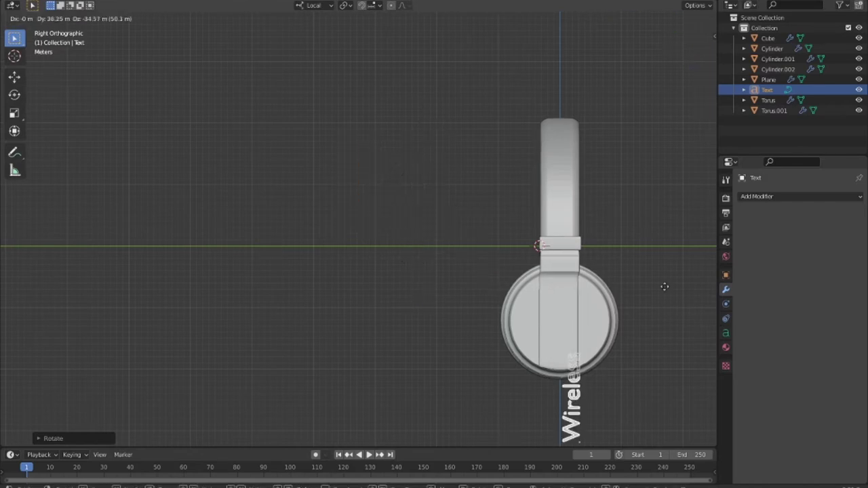
left_click(653, 269)
key("KP_1")
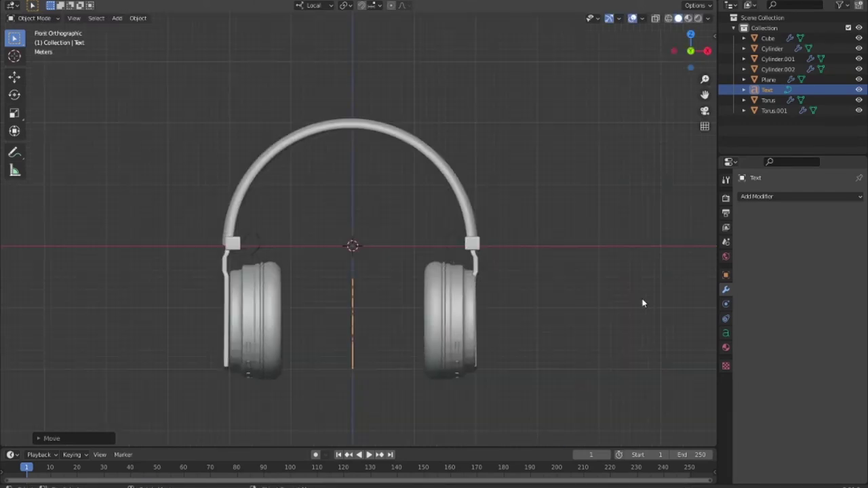
key("g")
key("y")
key("y")
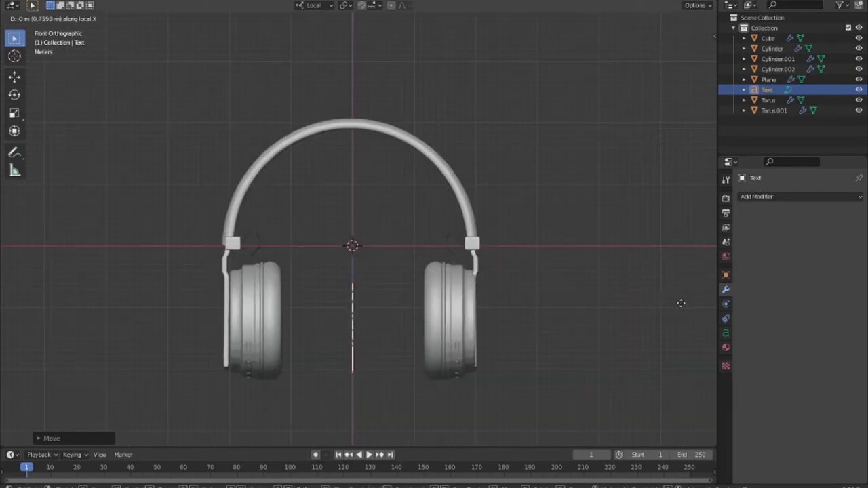
key("z")
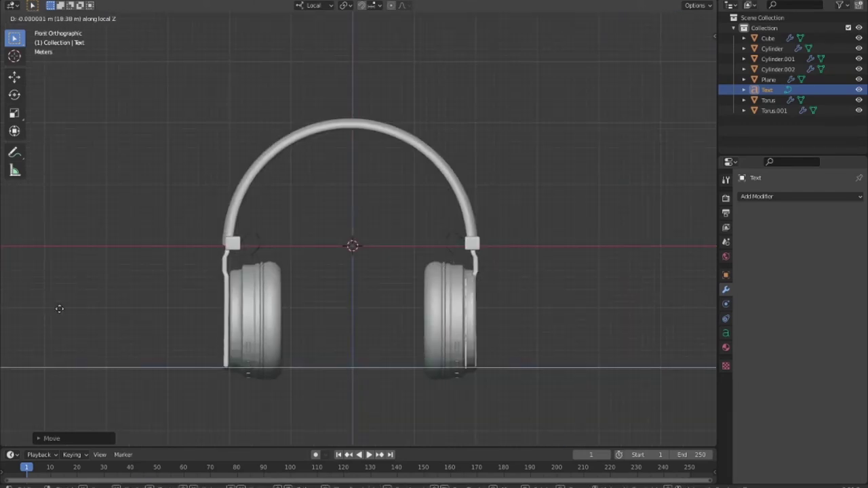
left_click(53, 312)
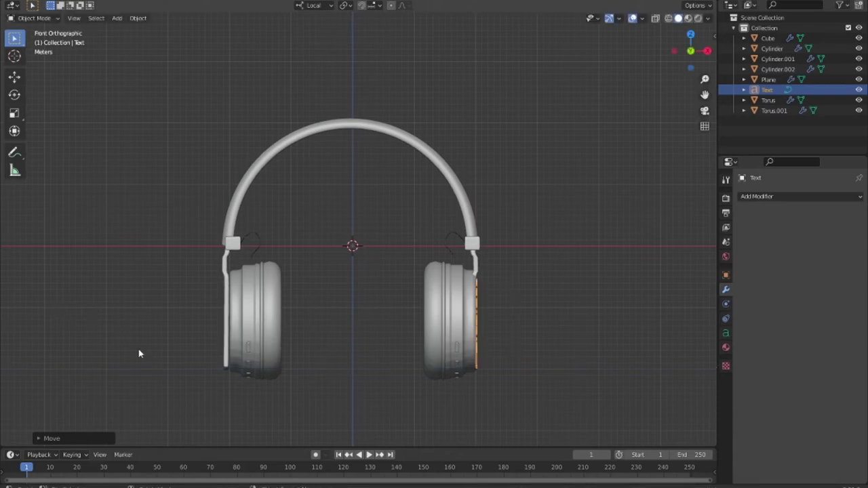
middle_click_drag(140, 355, 410, 360)
scroll(434, 367, "up", 5)
mouse_move(463, 377)
middle_mouse_down()
mouse_move(489, 377)
mouse_move(623, 430)
middle_mouse_up()
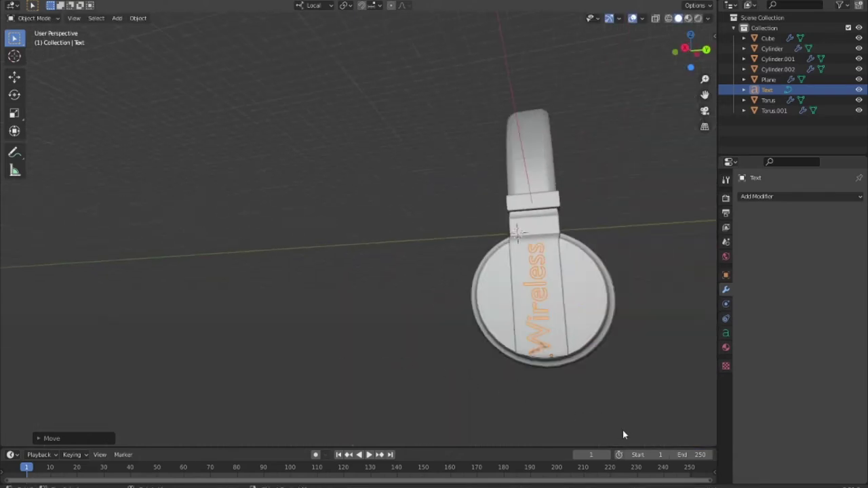
Shrink the Wireless label and lower it along local Z in the right side view
key("s")
left_click(591, 385)
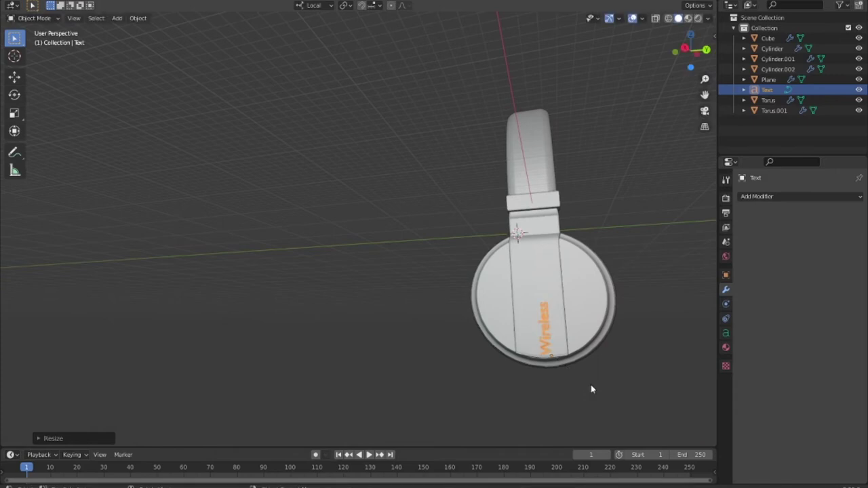
key("KP_3")
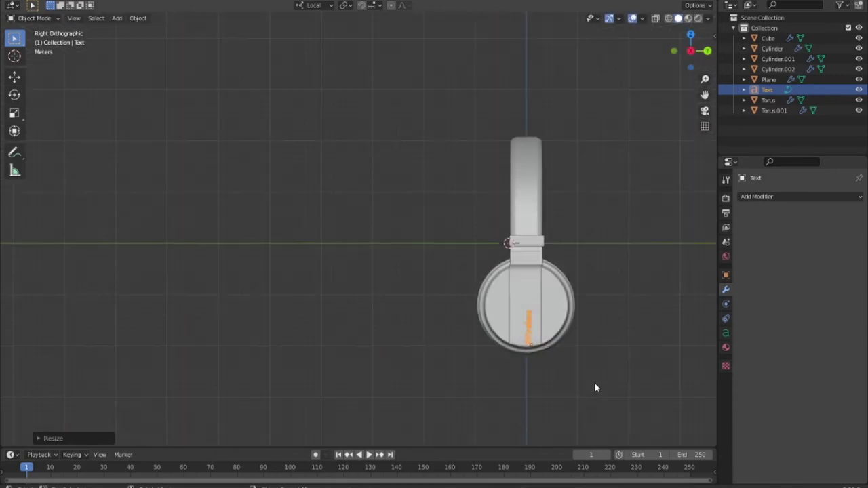
middle_click_drag(593, 375, 304, 276, "shift")
key("g")
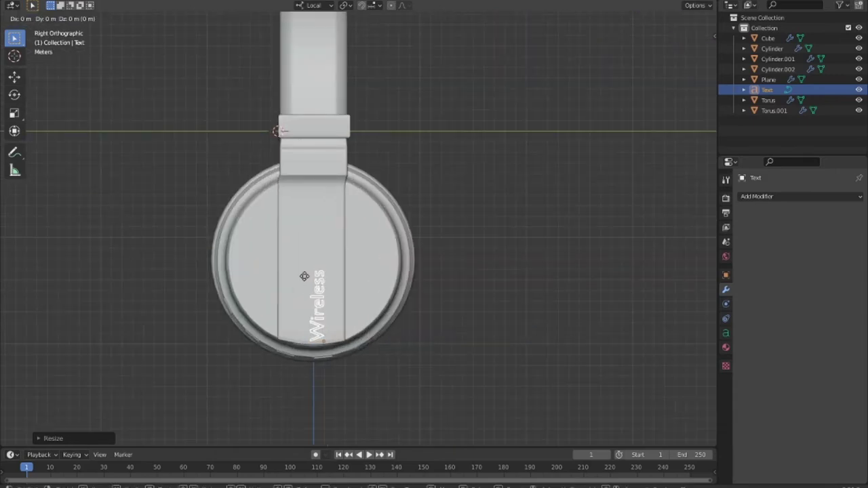
key("z")
key("z")
left_click(310, 237)
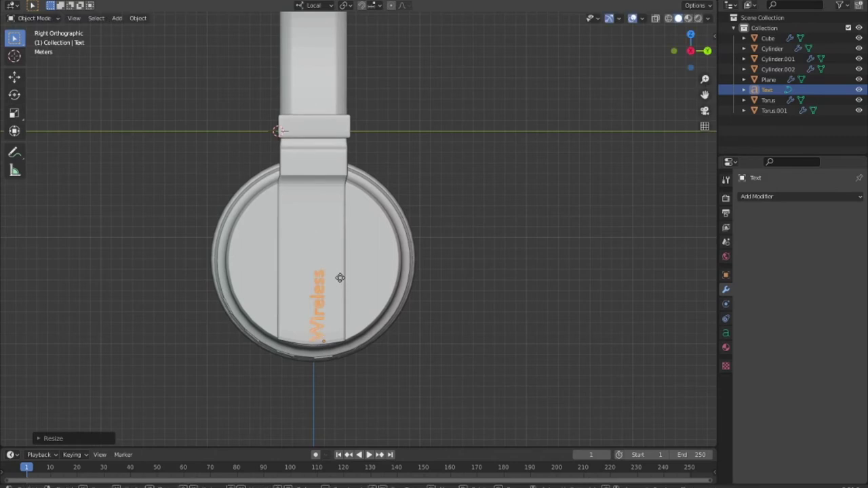
Slide the Wireless label along local Z, X and Y onto the earcup's centre band
key("g")
key("z")
key("z")
left_click(370, 283)
key("g")
key("x")
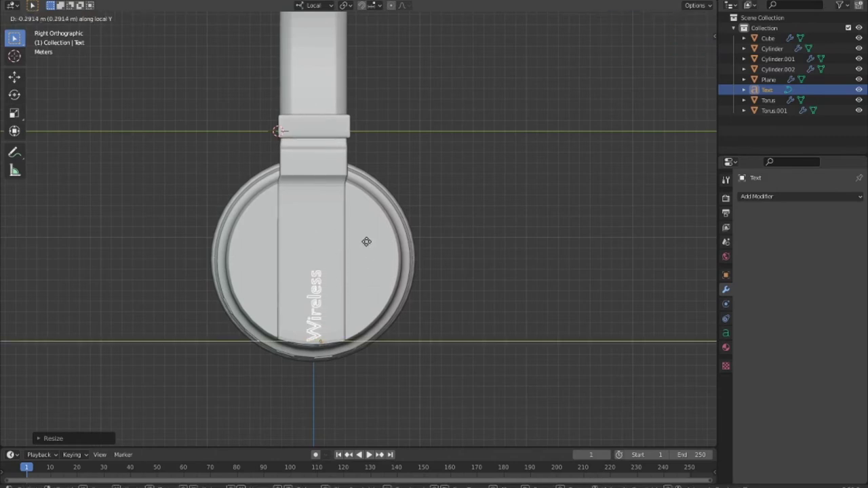
key("x")
left_click(365, 235)
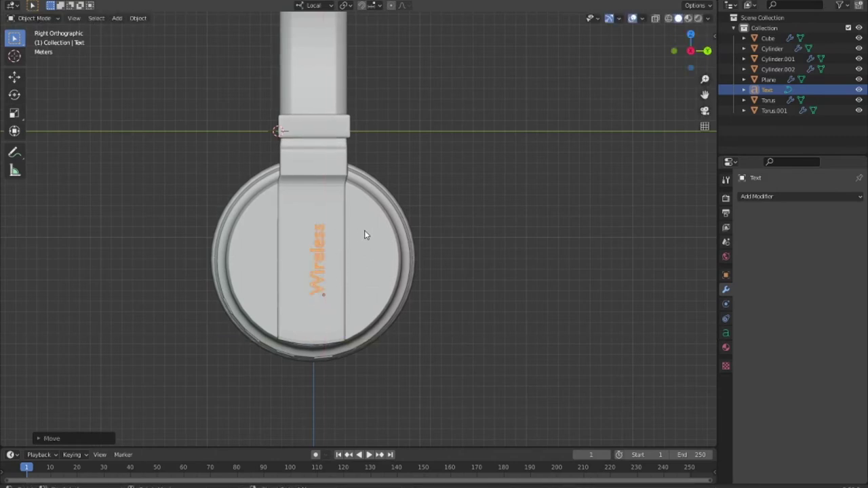
key("g")
key("y")
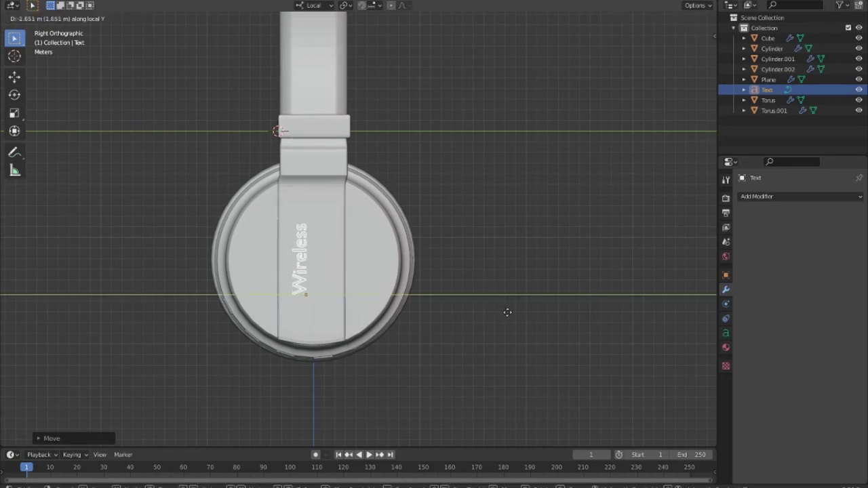
left_click(514, 320)
Reduce the Wireless label further and set its final local X position on the band
key("s")
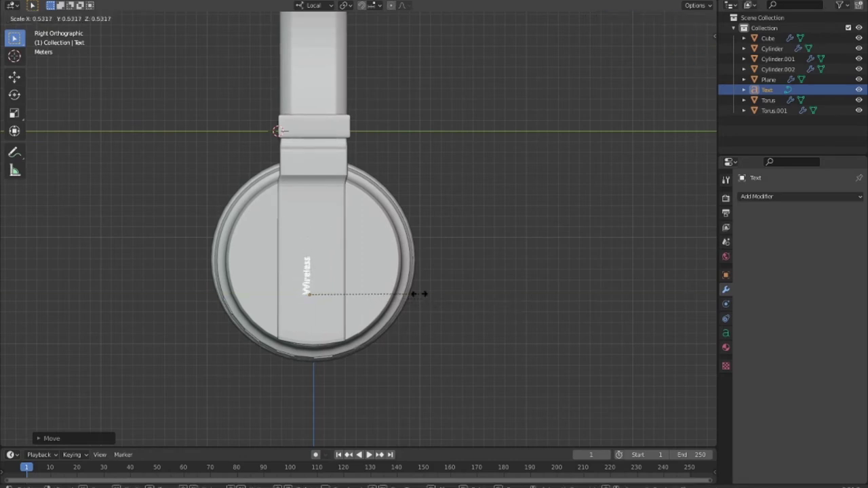
left_click(450, 309)
key("g")
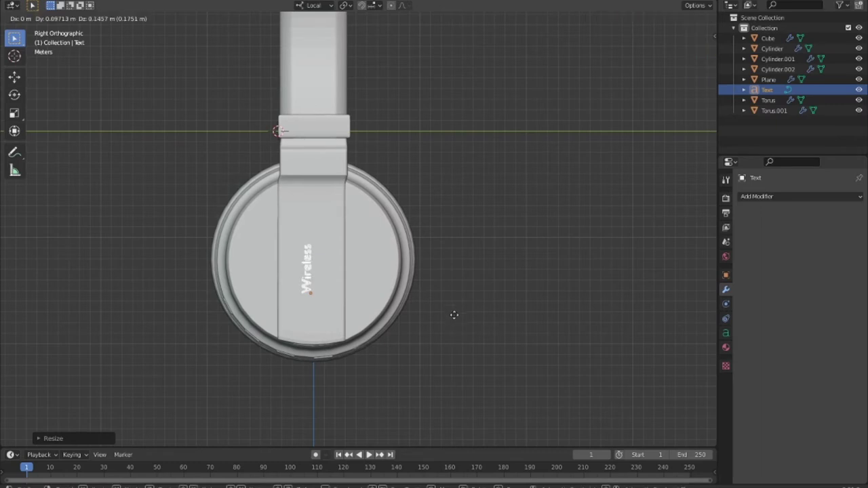
key("x")
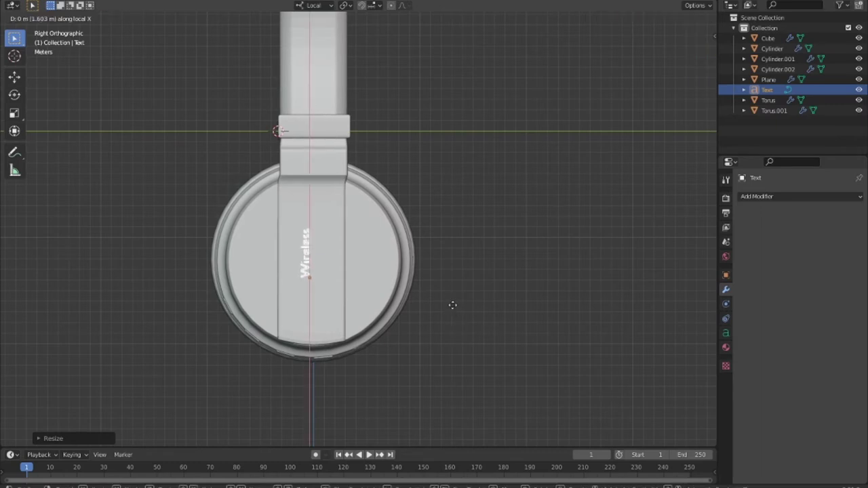
left_click(449, 308)
Reselect the Wireless label and duplicate it
scroll(449, 308, "up", 3)
scroll(450, 308, "up", 2)
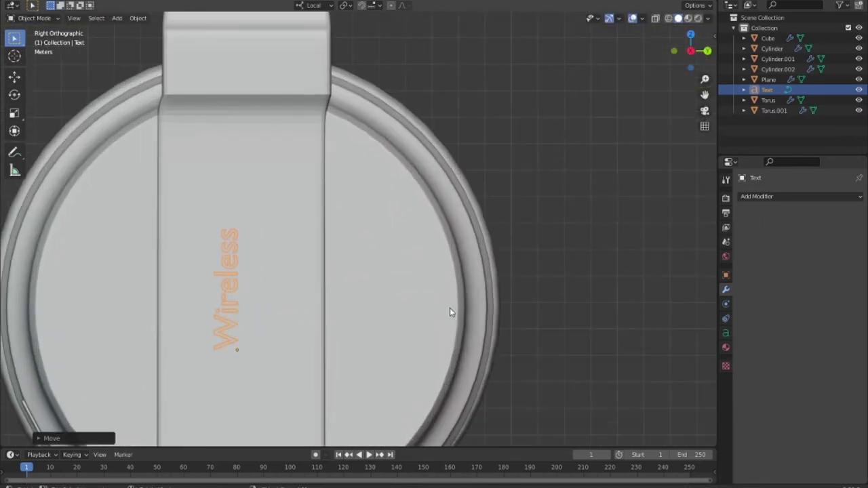
left_click(563, 341)
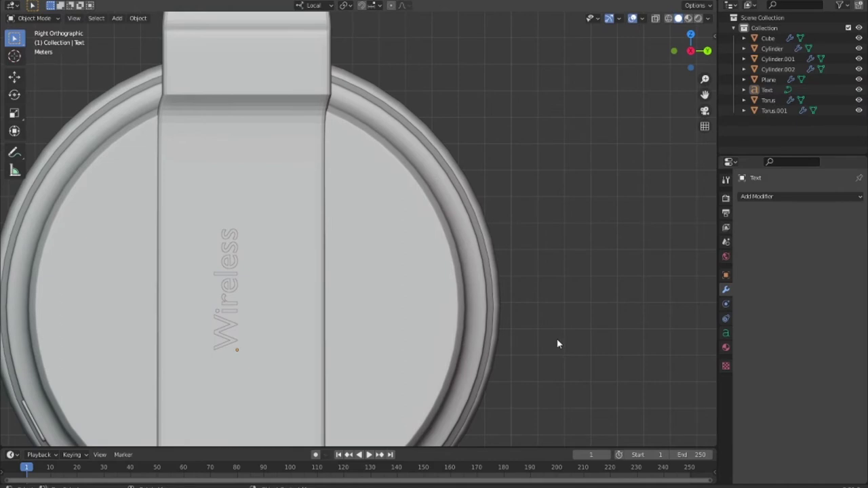
scroll(558, 345, "down", 2)
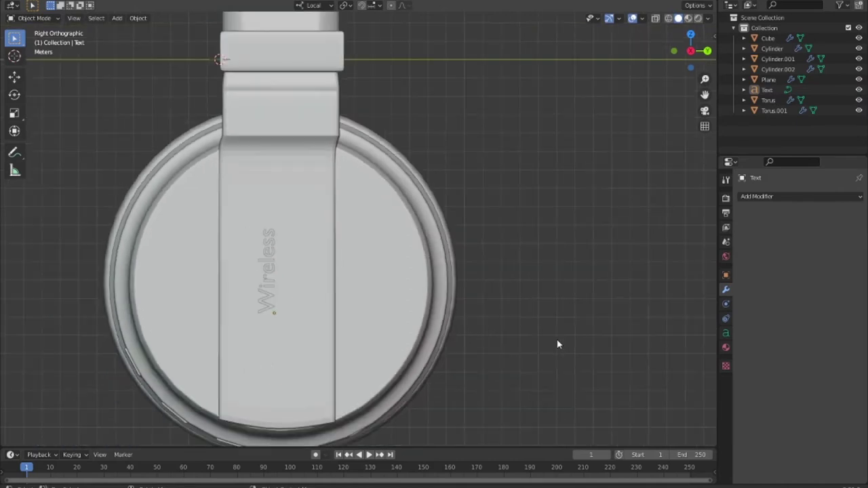
left_click(277, 265)
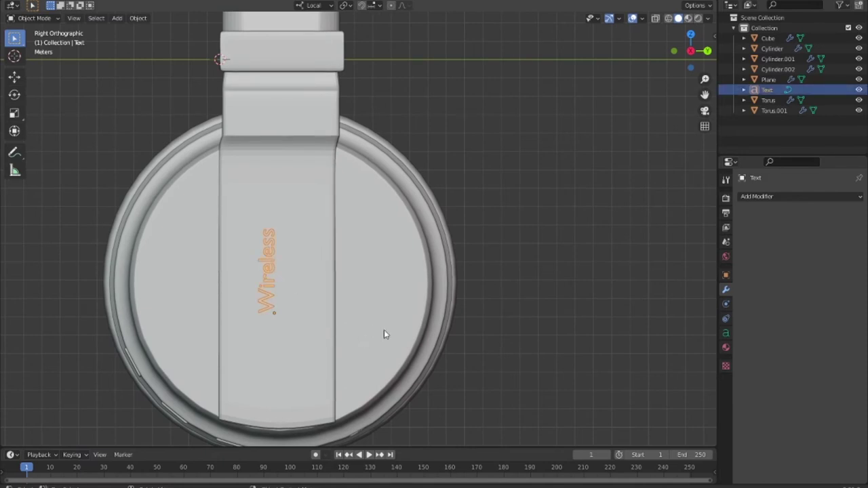
key("shift+d")
Place the copy beside the original and retype its text as 'STEREO DYNAMIN HEADPHONES'
key("x")
key("x")
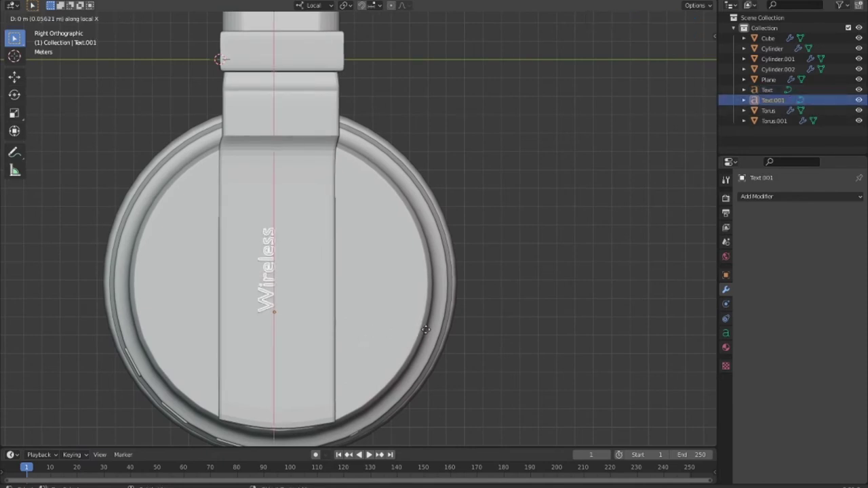
key("y")
key("y")
left_click(409, 332)
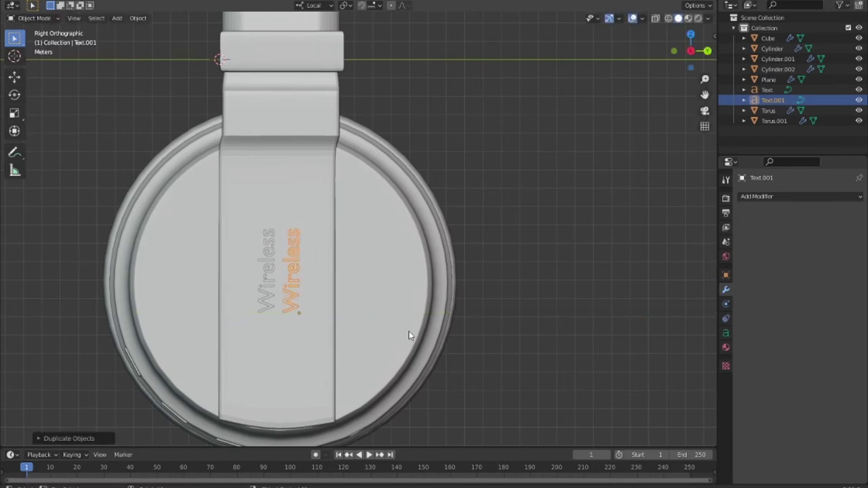
key("Tab")
key("BackSpace")
key("BackSpace")
key("BackSpace")
key("BackSpace")
key("BackSpace")
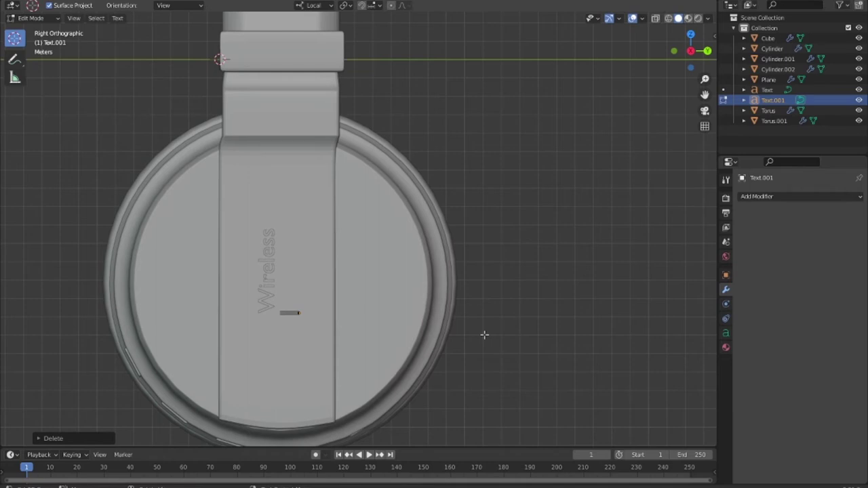
type("ST")
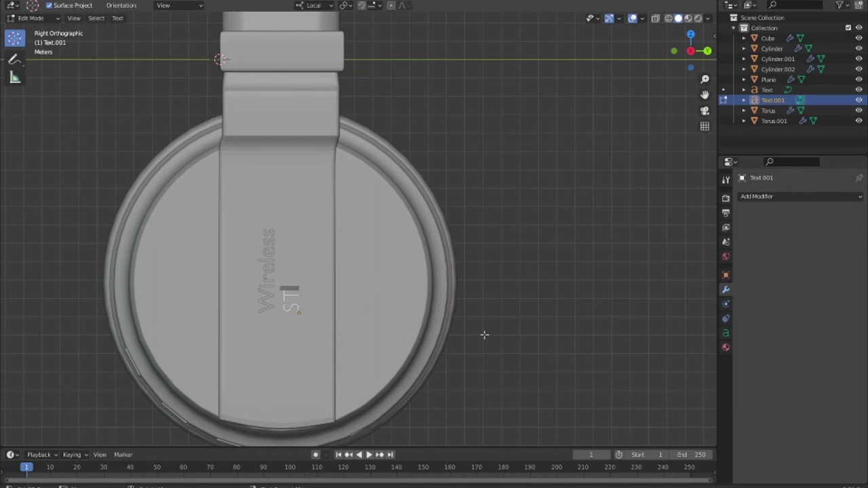
type("ERED")
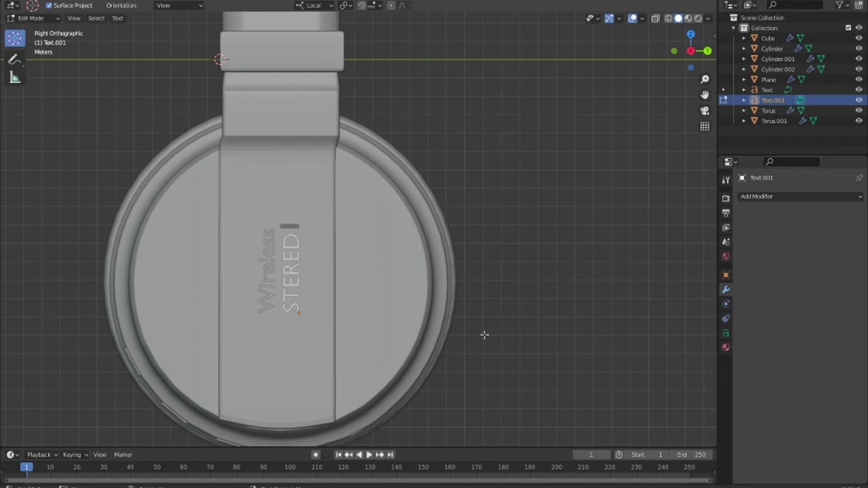
type(" DY")
type("NA")
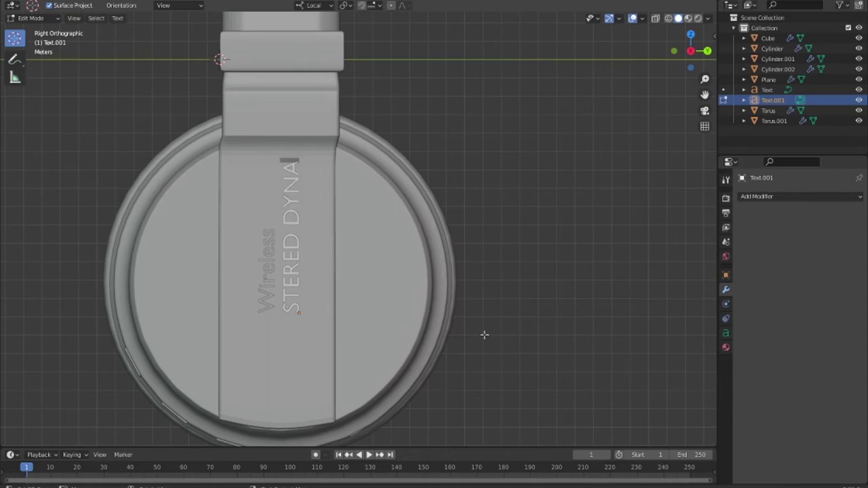
type("M")
type("S")
type("I")
type("C")
key("BackSpace")
type("EO")
Set the label's font size to 0.460 in the text data settings
key("ctrl+a")
left_click(726, 334)
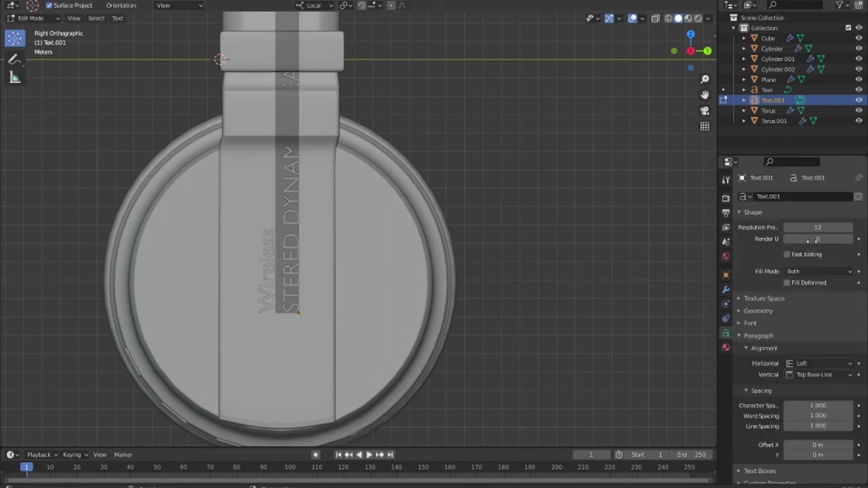
left_click(748, 324)
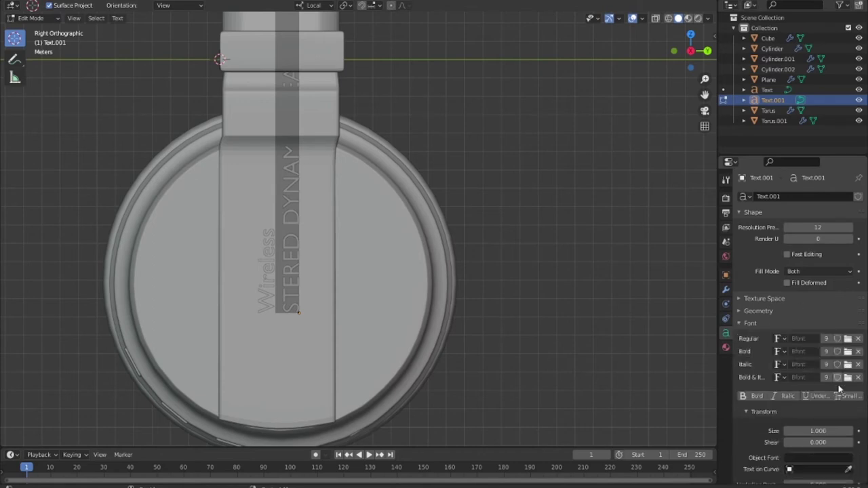
scroll(838, 390, "down", 3)
left_click_drag(818, 348, 793, 348)
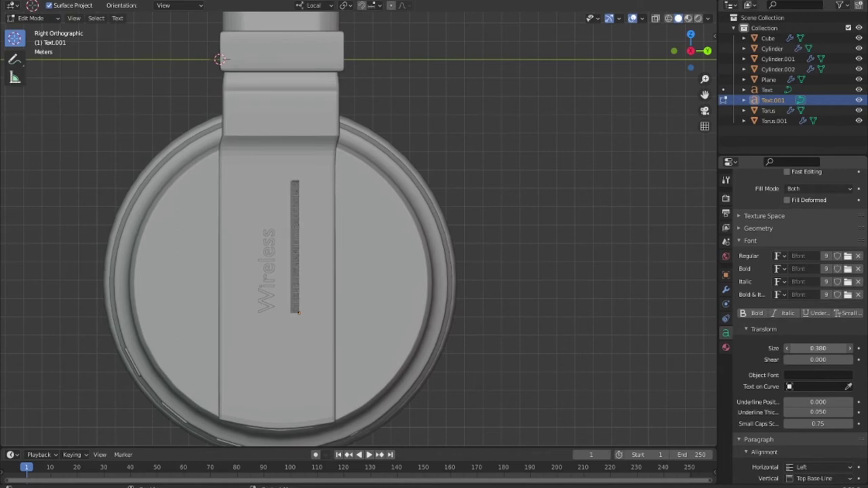
right_click(496, 312, "shift")
key("Tab")
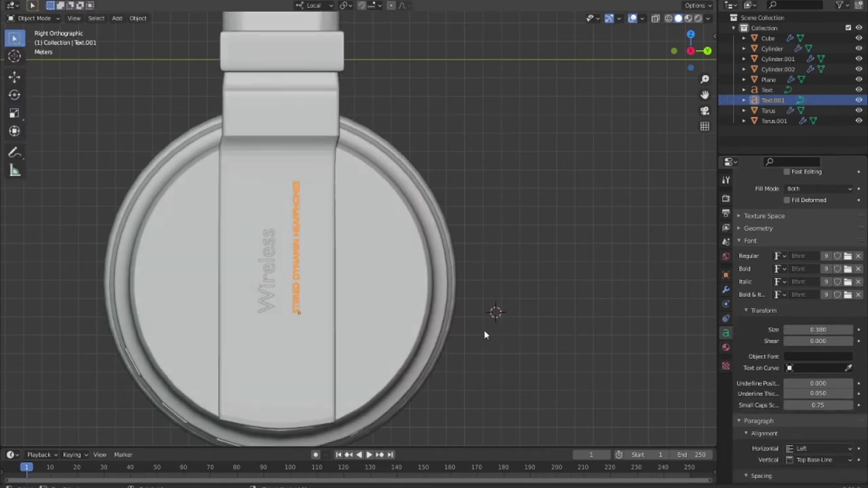
Move the headphones label down beside the Wireless lettering and check it from the side view
key("g")
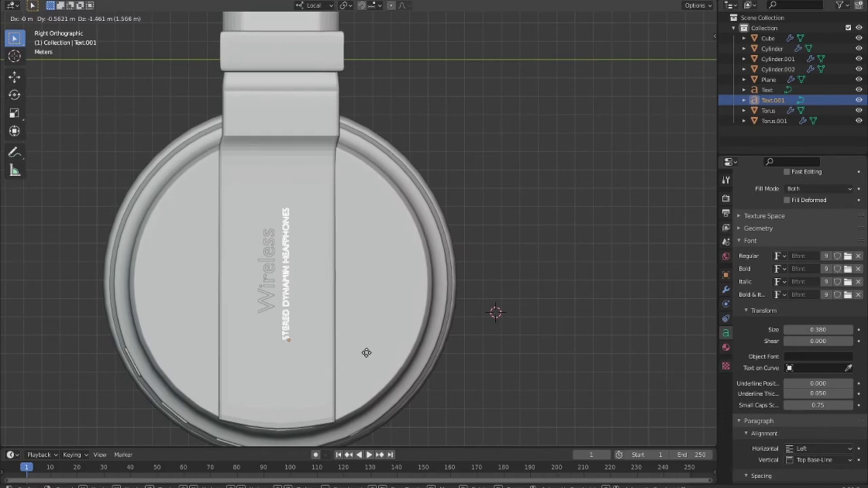
left_click(386, 366)
mouse_move(386, 366)
middle_mouse_down()
mouse_move(442, 378)
mouse_move(435, 337)
middle_mouse_up()
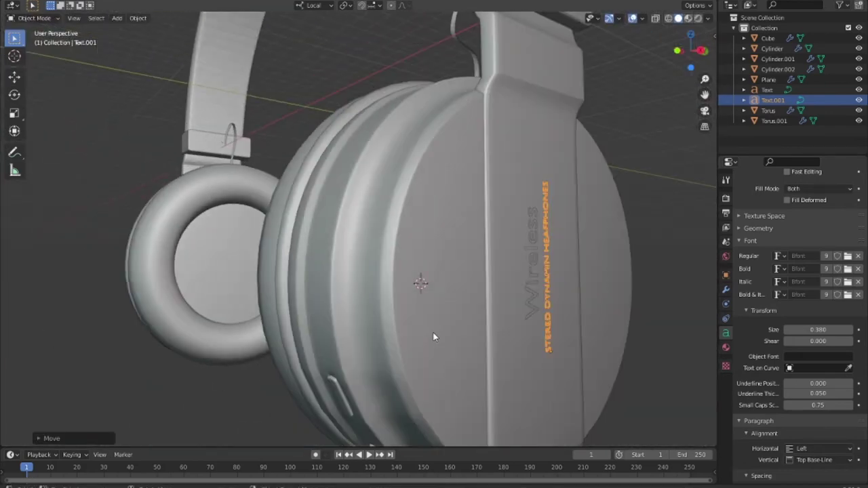
left_click(624, 375)
mouse_move(624, 375)
middle_mouse_down()
mouse_move(612, 340)
mouse_move(555, 354)
mouse_move(595, 354)
middle_mouse_up()
scroll(593, 354, "up", 4)
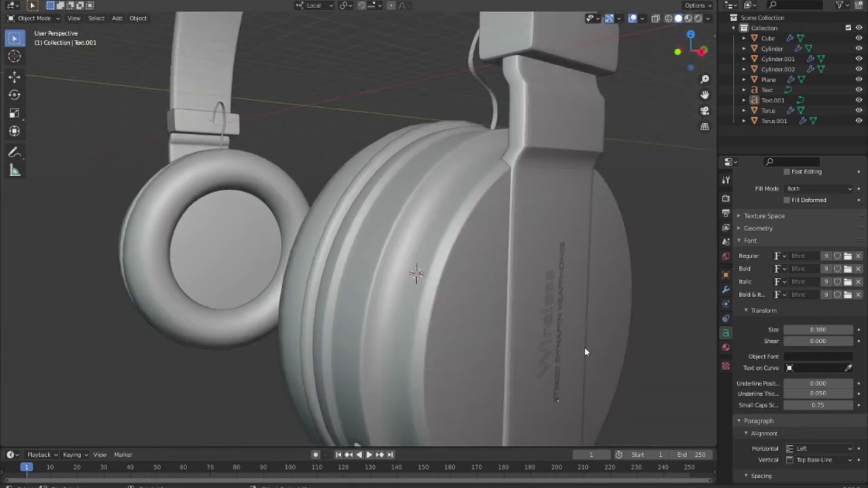
key("KP_3")
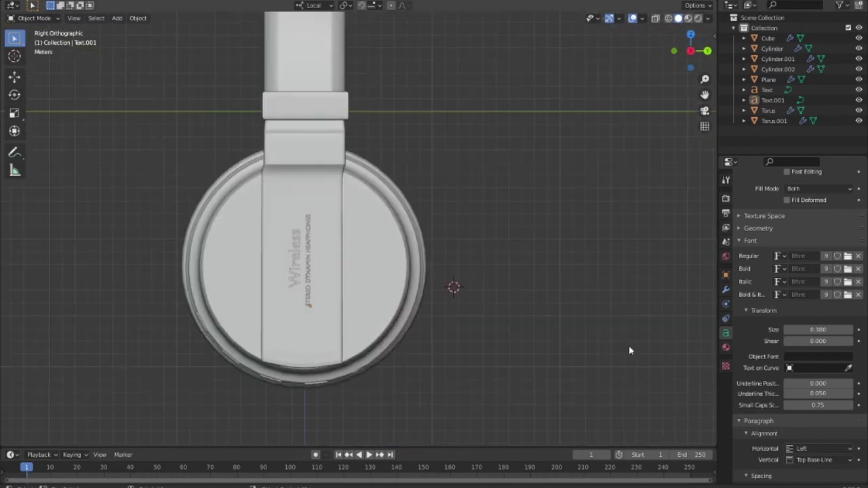
scroll(288, 265, "up", 4)
Duplicate the headphones label and change the copy's text to 'SH-12'
key("shift+d")
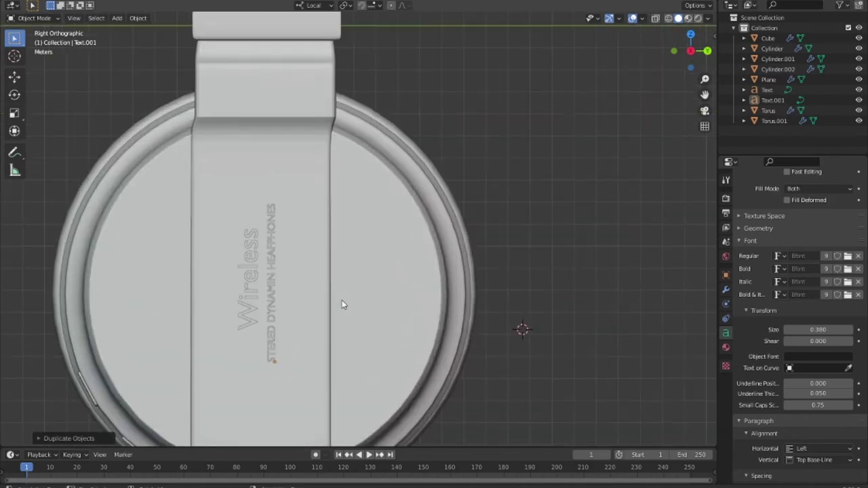
left_click(277, 277)
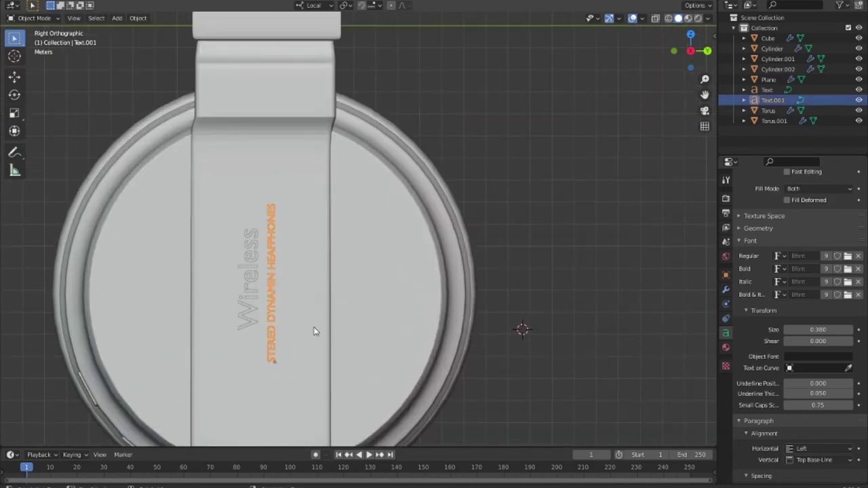
key("shift+d")
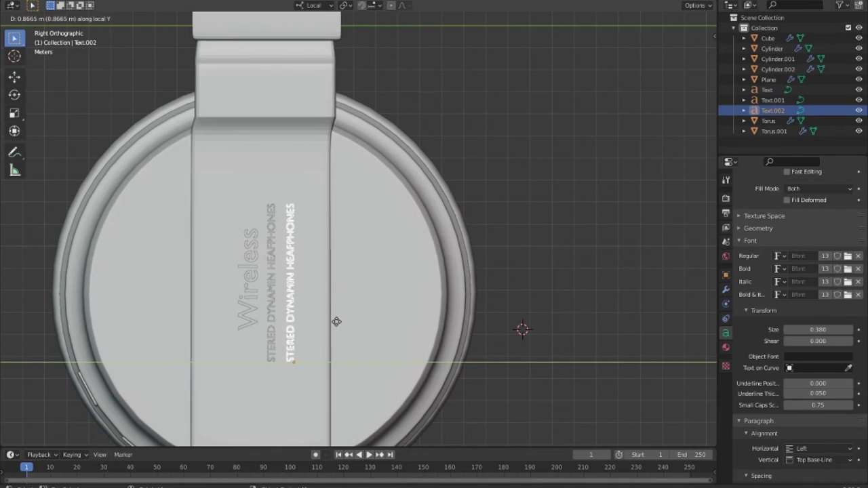
left_click(336, 322)
key("Tab")
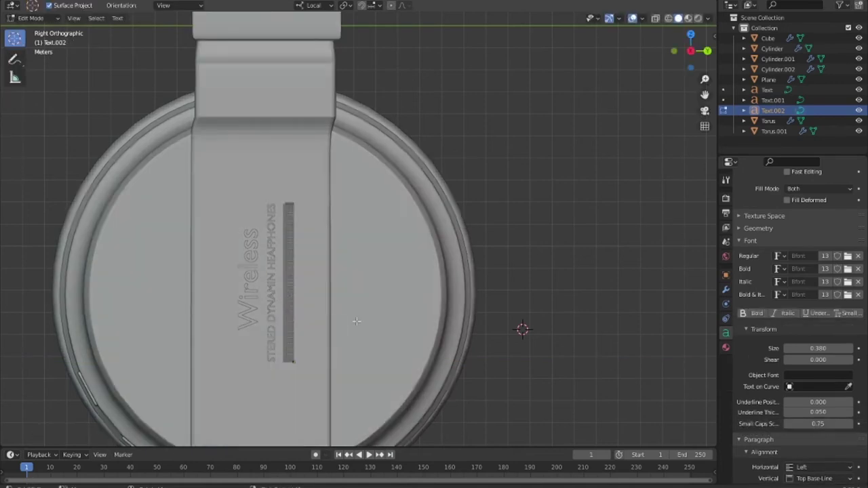
key("BackSpace")
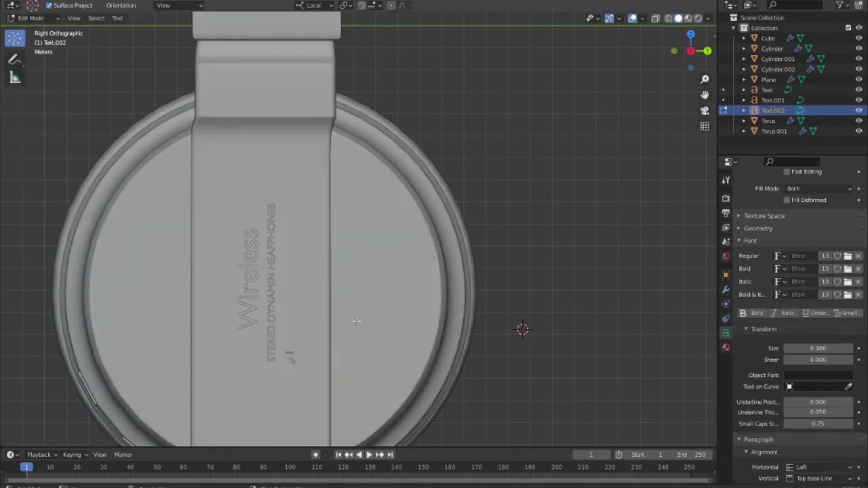
key("BackSpace")
type("T")
Move the SH-12 label along its local X below the headphones line and inspect it
key("Tab")
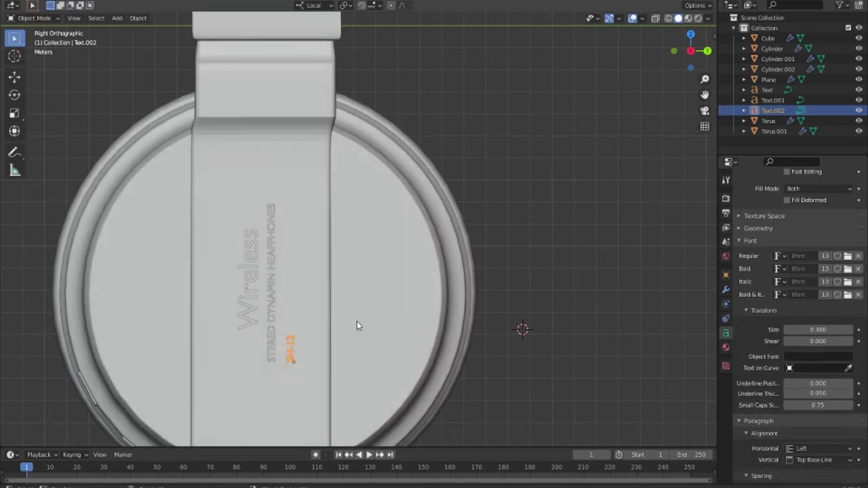
key("g")
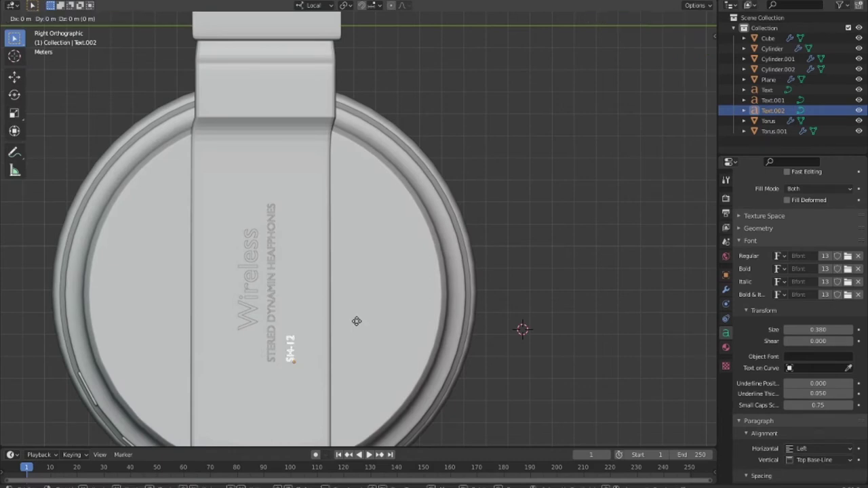
key("x")
key("x")
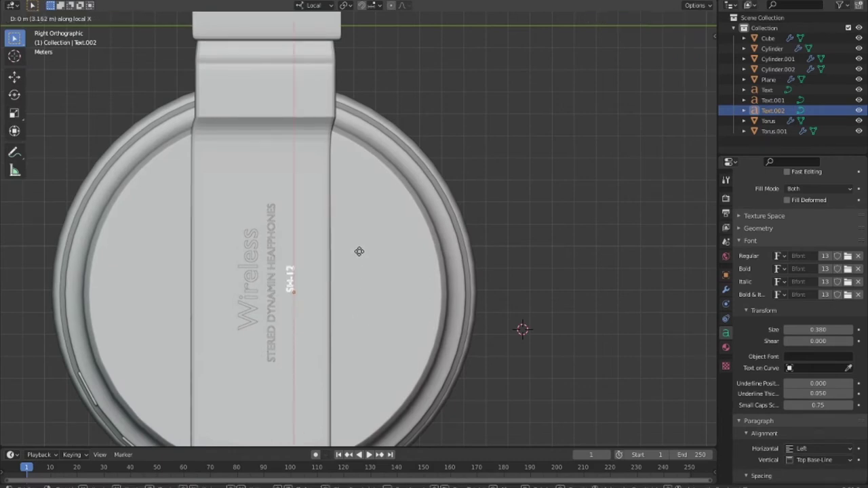
left_click(359, 252)
left_click(563, 368)
middle_click_drag(563, 369, 496, 327)
scroll(512, 345, "up", 5)
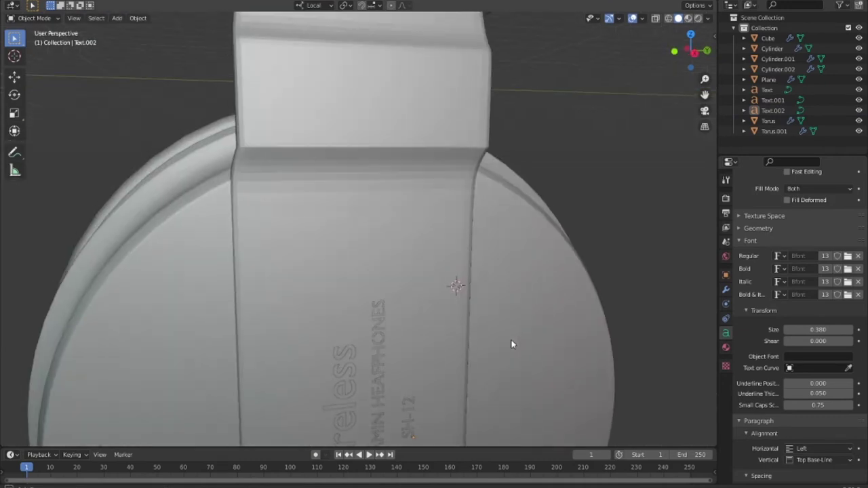
scroll(510, 340, "down", 2)
scroll(507, 335, "down", 2)
scroll(473, 335, "down", 4)
scroll(398, 333, "up", 6)
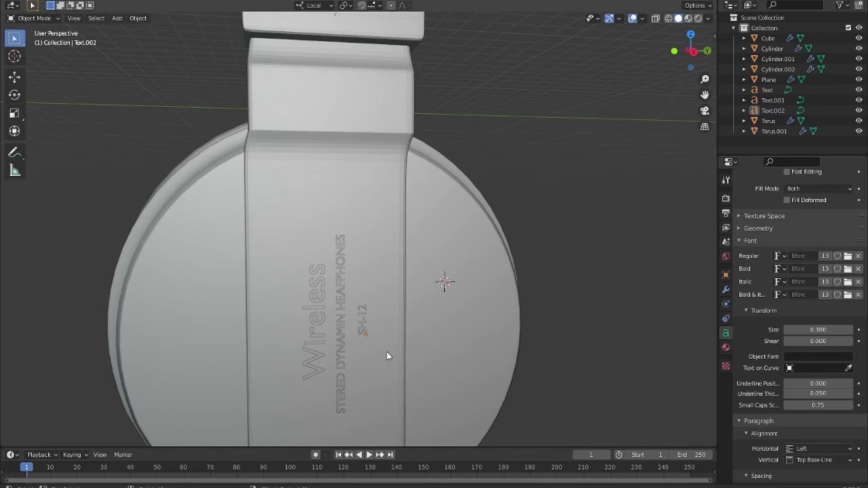
scroll(387, 356, "down", 2)
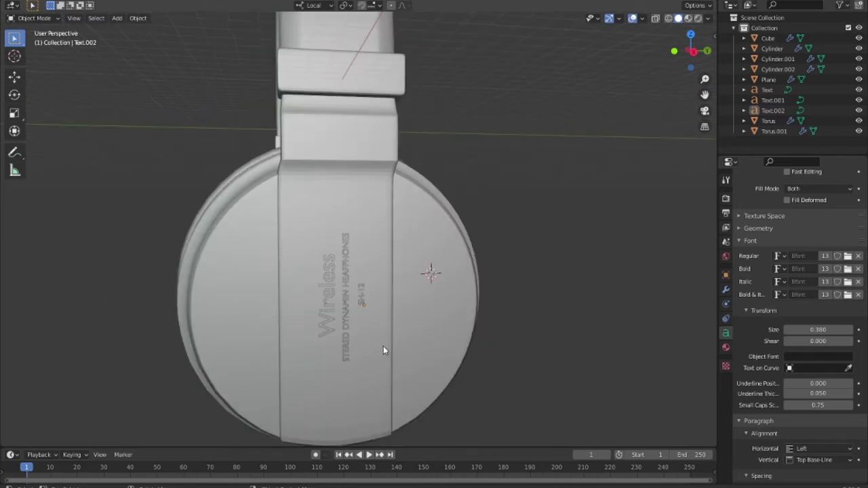
Duplicate the SH-12 label, move it near the top of the band and rotate it 90°
key("KP_3")
scroll(397, 343, "up", 1)
scroll(319, 303, "up", 2)
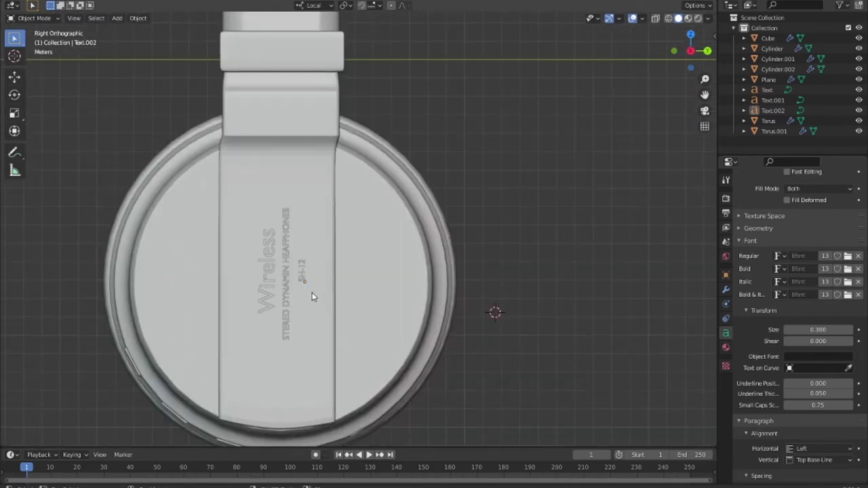
key("shift+d")
key("g")
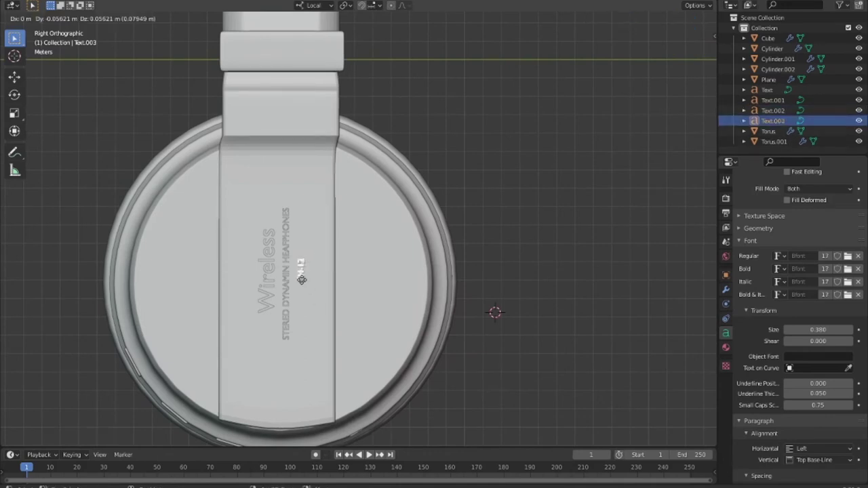
left_click(290, 202)
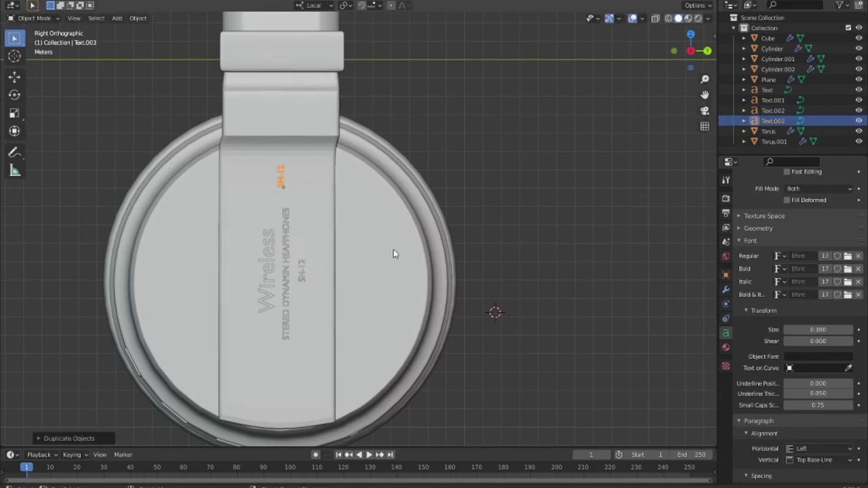
type("r90")
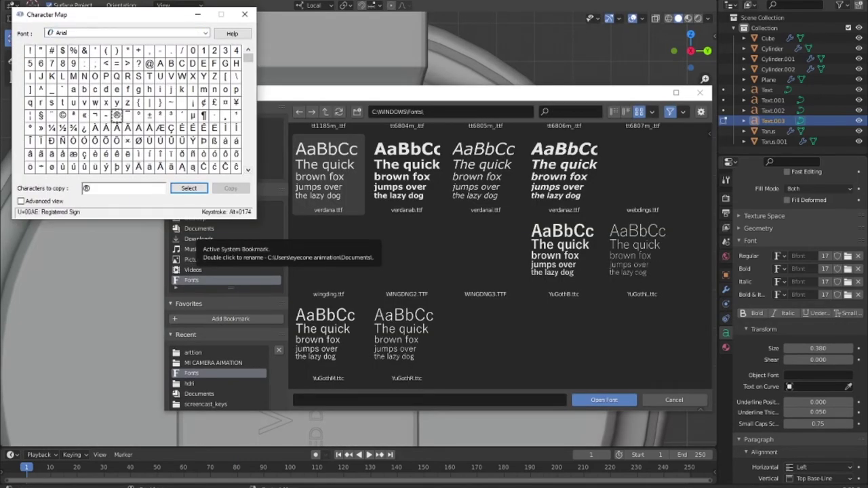
Replace the copy's text with the ® symbol copied from Character Map, then deselect it
double_click(117, 115)
left_click(231, 188)
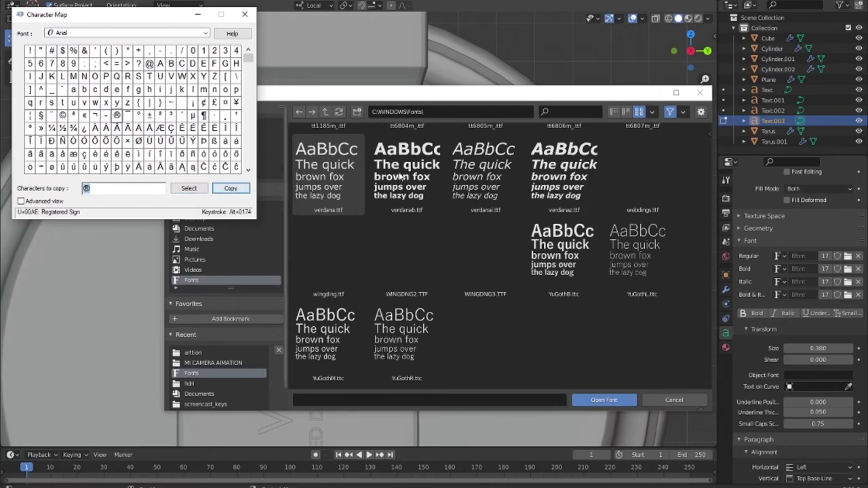
left_click(199, 14)
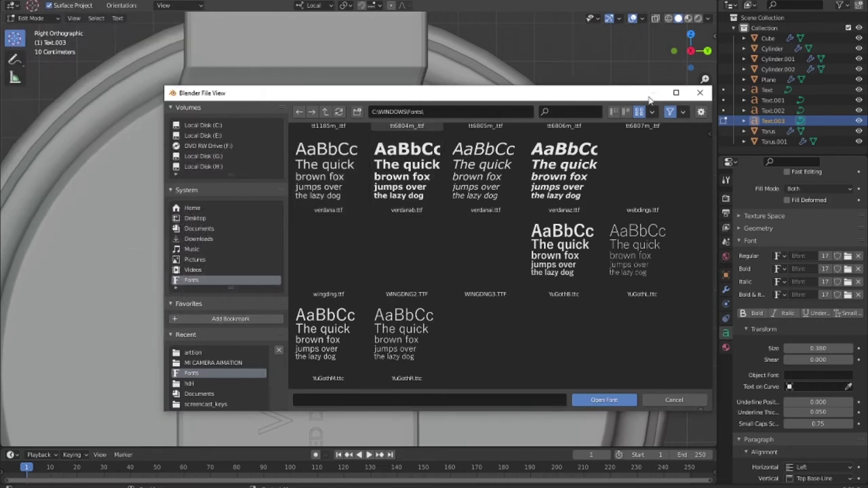
left_click(700, 93)
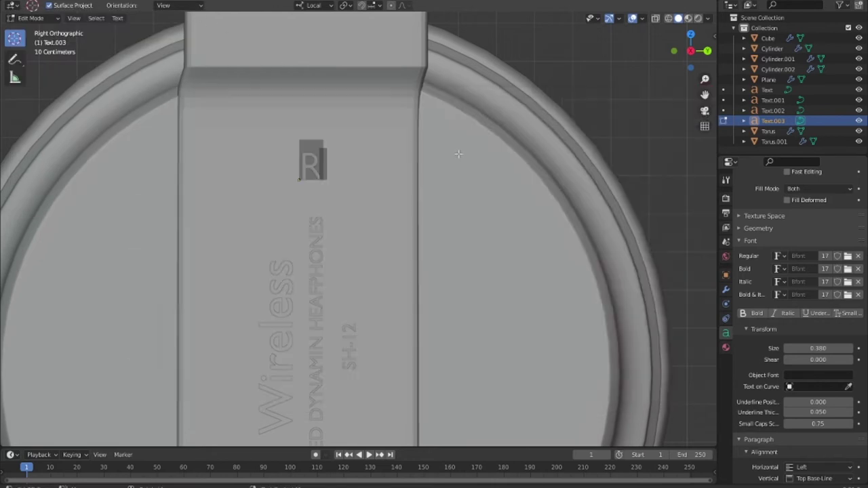
key("ctrl+v")
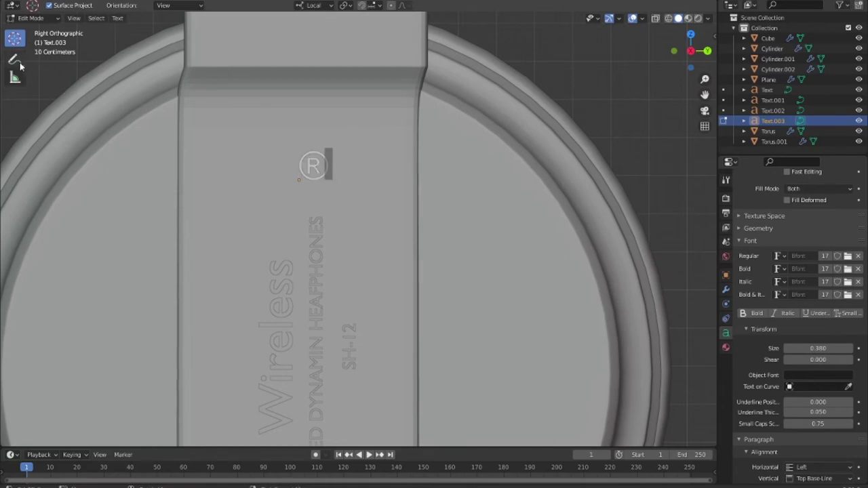
key("Tab")
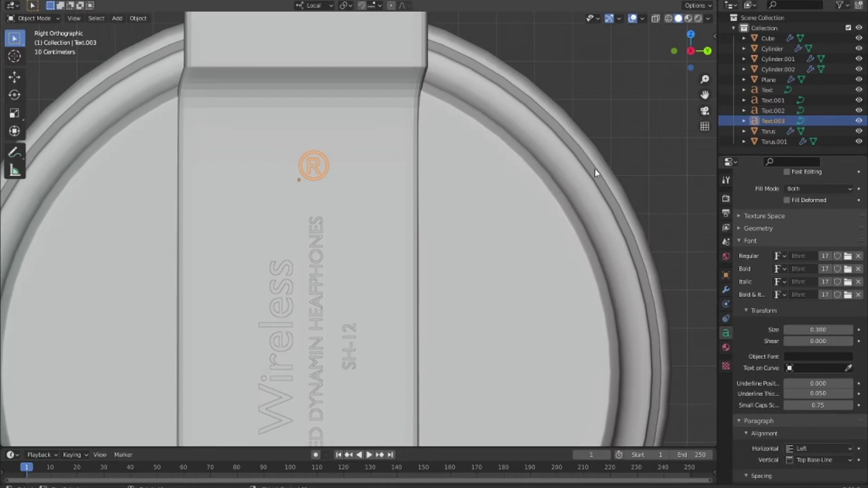
key("alt+a")
scroll(425, 210, "down", 2)
scroll(422, 212, "down", 4)
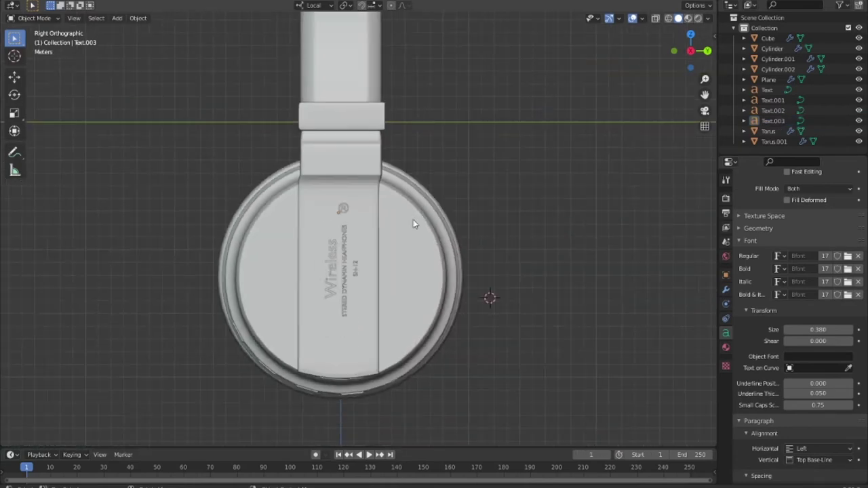
scroll(414, 224, "up", 2)
scroll(414, 223, "up", 1)
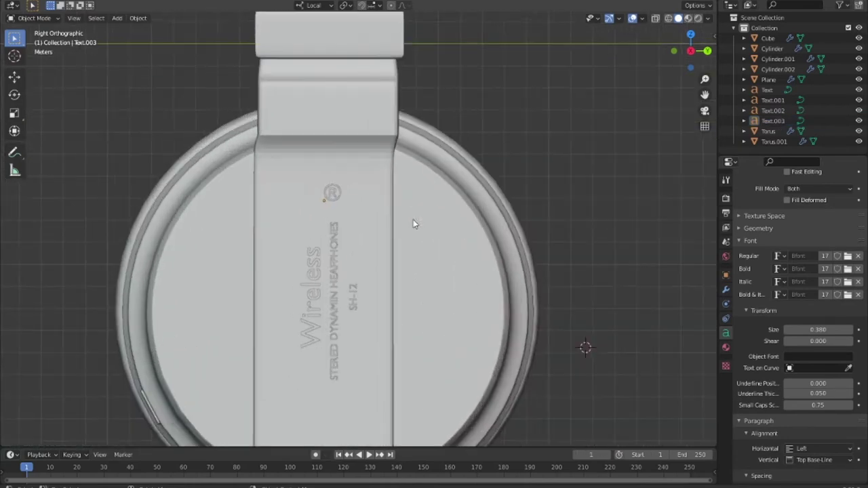
scroll(414, 224, "up", 1)
scroll(413, 223, "down", 3)
scroll(414, 224, "down", 2)
middle_click_drag(414, 224, 480, 230)
scroll(488, 238, "up", 2)
scroll(486, 255, "up", 2)
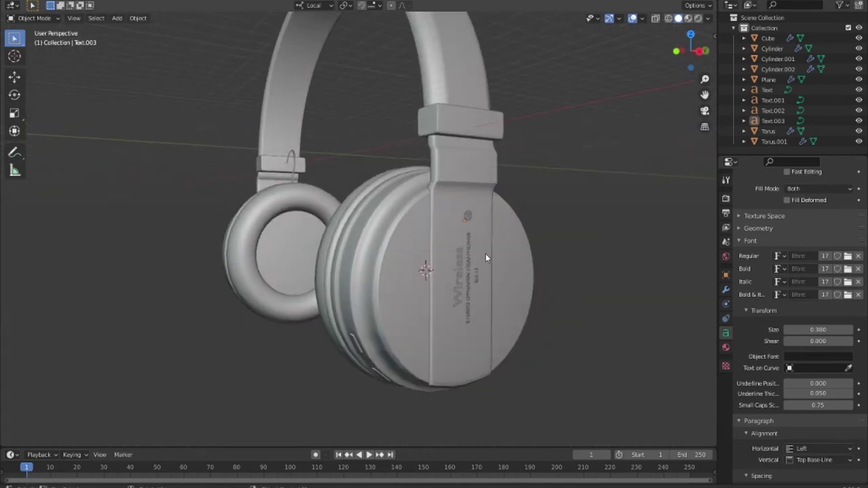
scroll(502, 265, "up", 2)
middle_click_drag(608, 291, 578, 259)
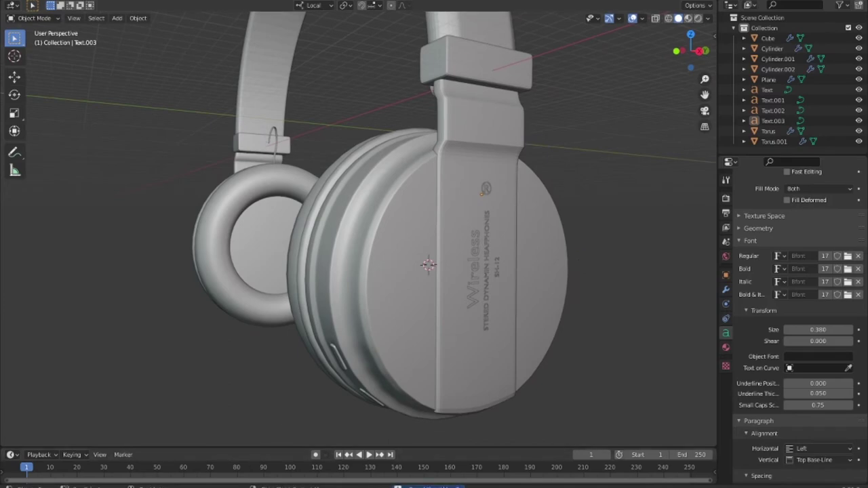
left_click(283, 485)
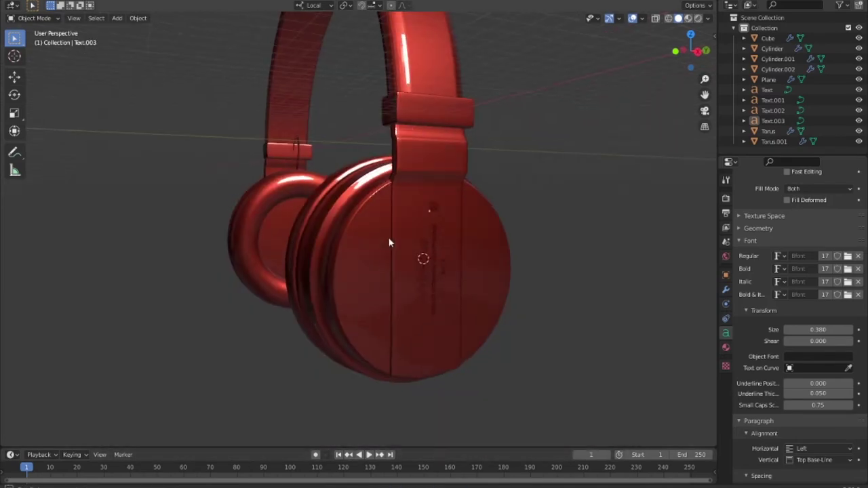
mouse_move(383, 241)
middle_mouse_down()
mouse_move(374, 239)
mouse_move(379, 268)
mouse_move(316, 277)
middle_mouse_up()
scroll(369, 237, "up", 4)
scroll(366, 266, "down", 5)
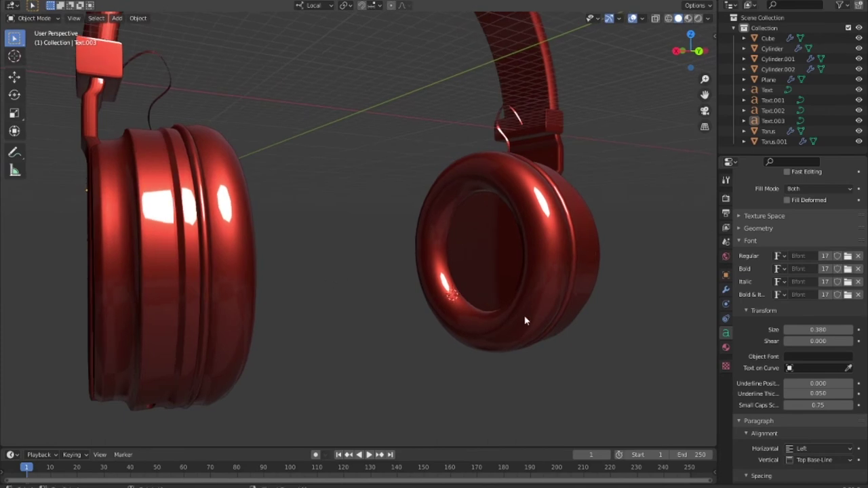
mouse_move(523, 320)
middle_mouse_down()
mouse_move(440, 309)
mouse_move(502, 288)
mouse_move(450, 291)
mouse_move(510, 303)
mouse_move(571, 343)
mouse_move(584, 332)
mouse_move(490, 309)
mouse_move(561, 271)
mouse_move(571, 270)
mouse_move(557, 295)
mouse_move(553, 288)
mouse_move(597, 277)
mouse_move(581, 252)
mouse_move(505, 260)
mouse_move(500, 246)
mouse_move(479, 287)
mouse_move(451, 285)
mouse_move(396, 314)
mouse_move(360, 306)
mouse_move(297, 330)
mouse_move(407, 333)
mouse_move(282, 341)
mouse_move(427, 365)
mouse_move(488, 355)
mouse_move(552, 362)
mouse_move(599, 377)
mouse_move(650, 413)
mouse_move(378, 284)
mouse_move(475, 306)
mouse_move(466, 305)
mouse_move(597, 252)
mouse_move(626, 253)
mouse_move(333, 312)
mouse_move(451, 283)
mouse_move(508, 292)
mouse_move(485, 293)
middle_mouse_up()
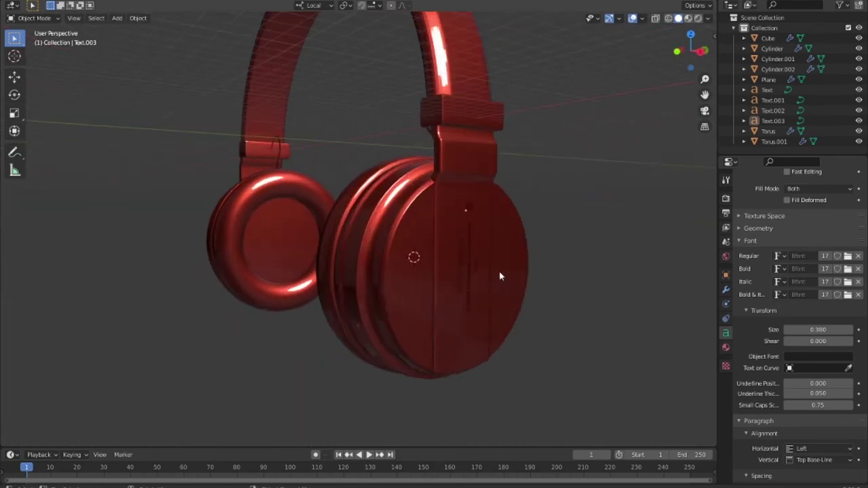
middle_click_drag(520, 237, 500, 266)
scroll(500, 266, "down", 2)
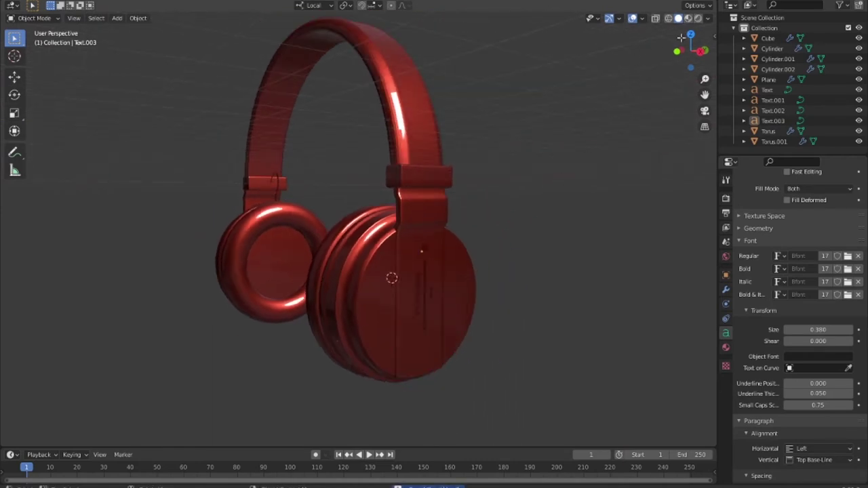
Switch the viewport MatCap to dark grey, comparing choices while orbiting the headphones
left_click(710, 19)
left_click(711, 97)
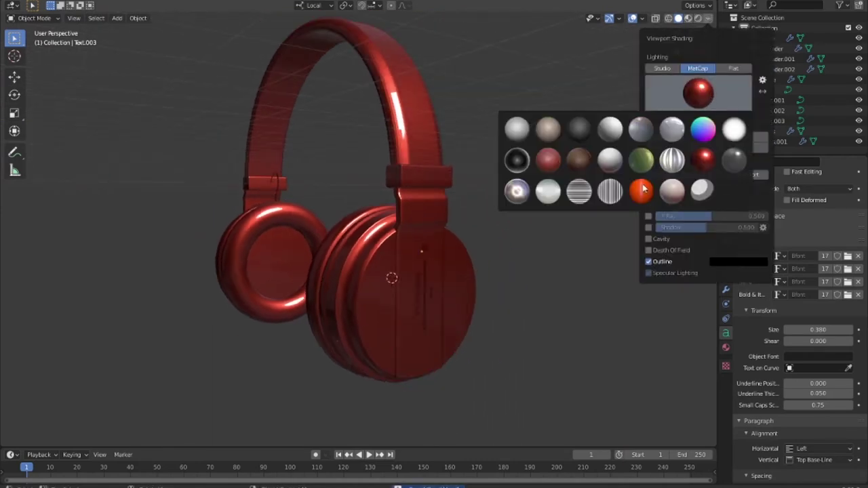
left_click(578, 131)
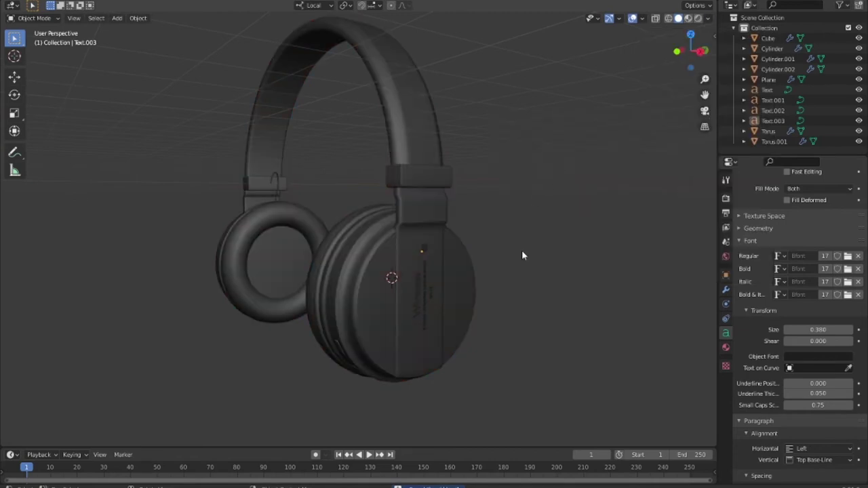
mouse_move(522, 256)
middle_mouse_down()
mouse_move(422, 258)
mouse_move(599, 258)
mouse_move(421, 348)
mouse_move(287, 227)
mouse_move(310, 185)
mouse_move(318, 265)
mouse_move(397, 260)
middle_mouse_up()
left_click(710, 18)
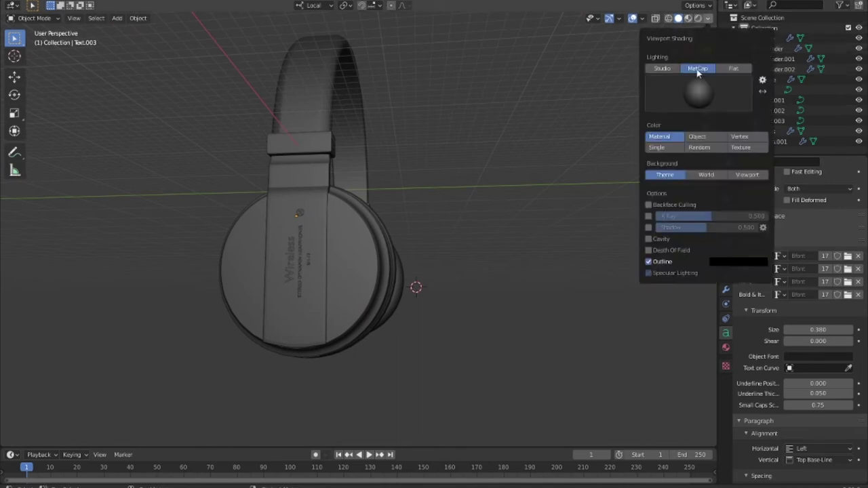
left_click(697, 94)
mouse_move(606, 205)
middle_mouse_down()
mouse_move(432, 281)
mouse_move(555, 289)
mouse_move(434, 295)
middle_mouse_up()
left_click(707, 19)
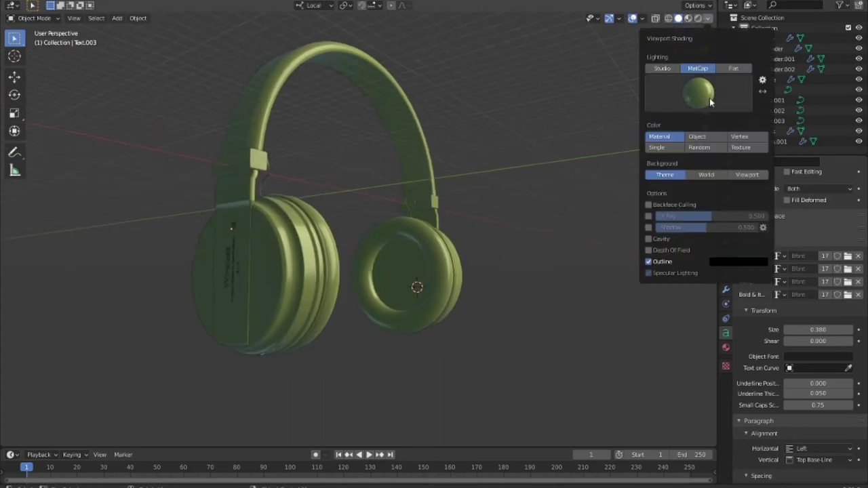
left_click(711, 100)
left_click(727, 163)
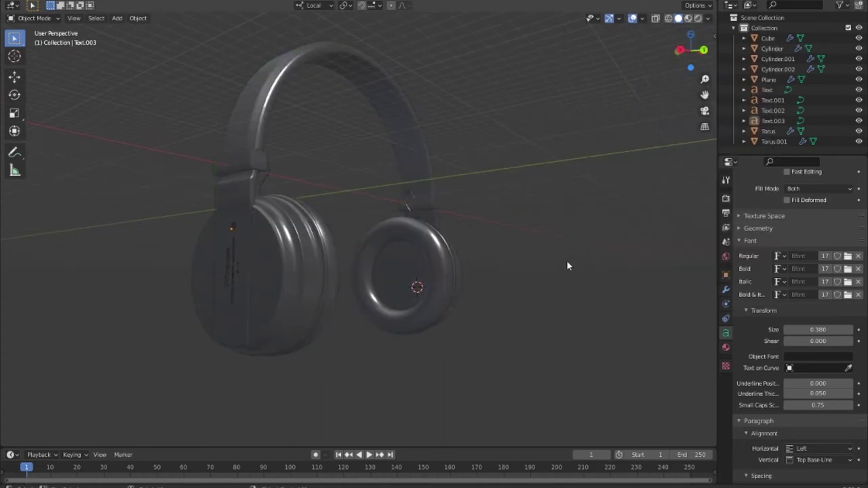
mouse_move(567, 260)
middle_mouse_down()
mouse_move(484, 301)
mouse_move(416, 301)
mouse_move(537, 319)
mouse_move(636, 310)
mouse_move(609, 297)
mouse_move(652, 246)
middle_mouse_up()
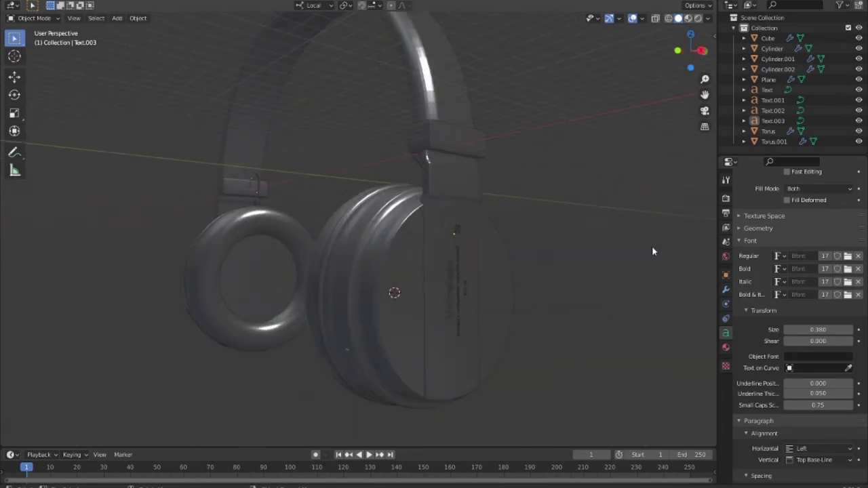
left_click(709, 19)
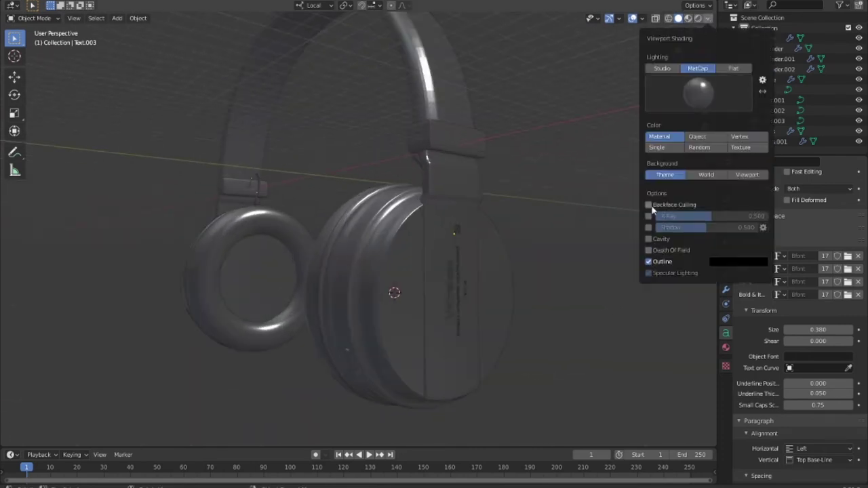
Enable Cavity shading and preview the headphones with a green matcap
left_click(649, 240)
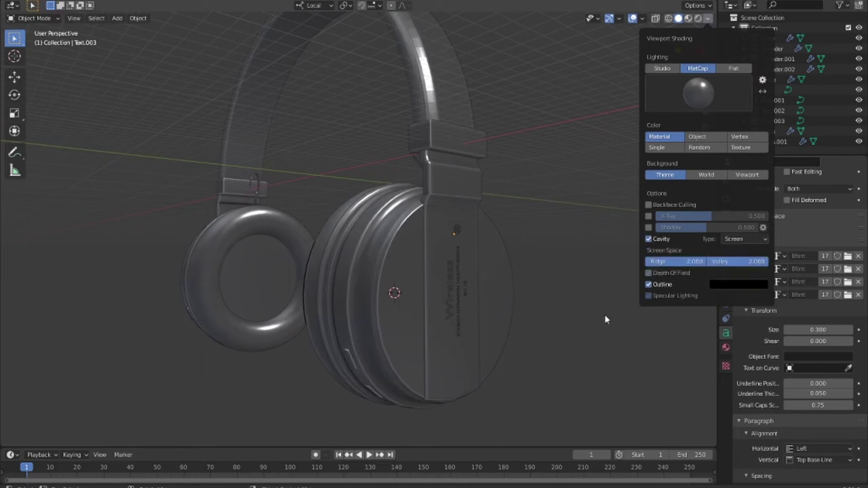
mouse_move(595, 283)
middle_mouse_down()
mouse_move(574, 310)
mouse_move(557, 272)
mouse_move(559, 238)
mouse_move(543, 320)
middle_mouse_up()
left_click(708, 19)
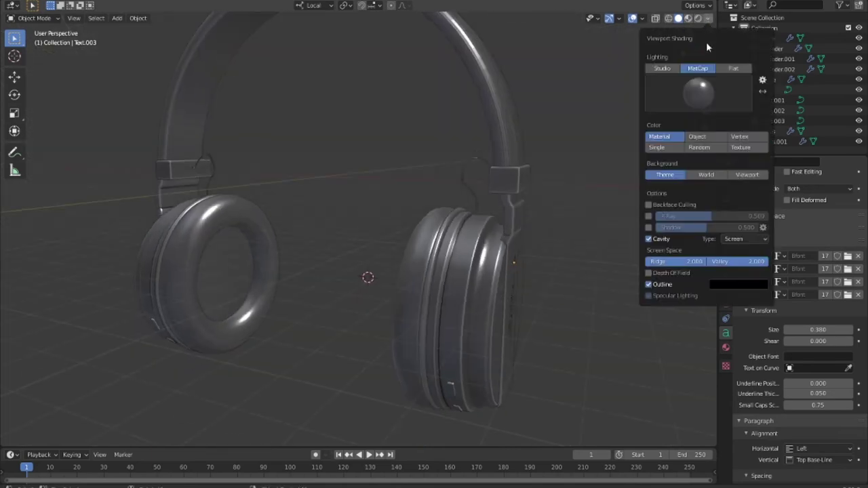
left_click(699, 92)
left_click(641, 162)
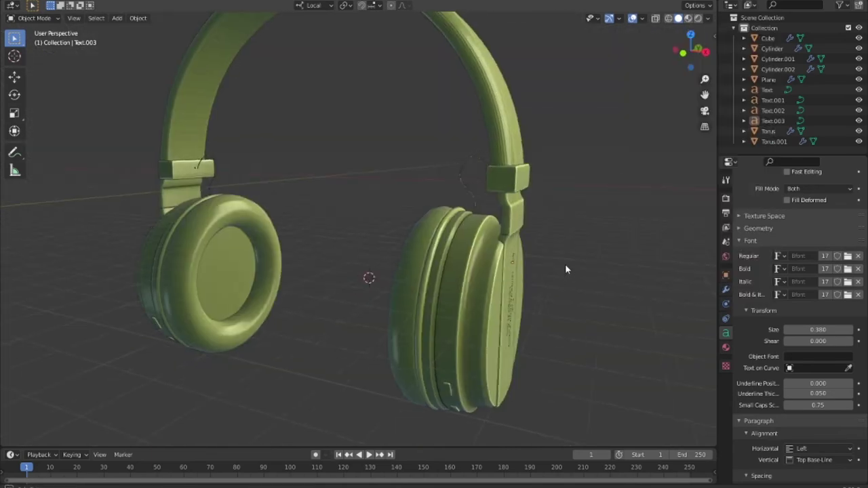
middle_click_drag(565, 264, 530, 258)
Try a white matcap, then a shinier grey one, orbiting to a three-quarter view
left_click(708, 19)
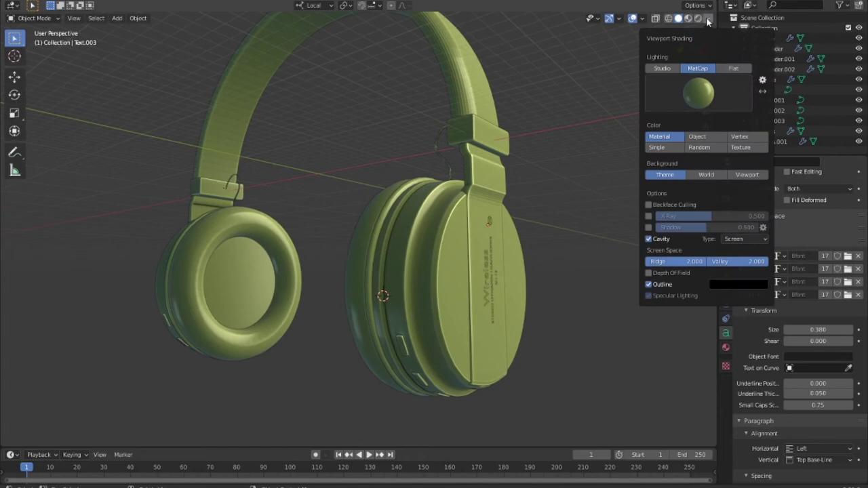
left_click(684, 92)
left_click(549, 193)
middle_click_drag(558, 224, 542, 247)
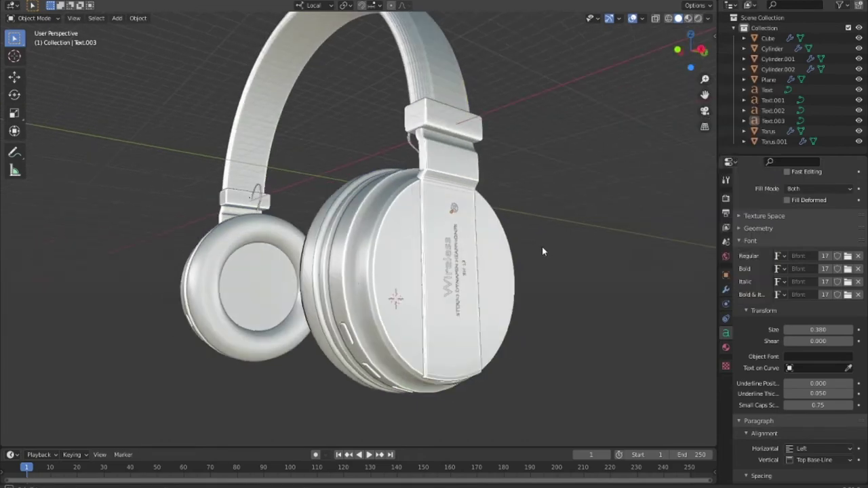
left_click(708, 19)
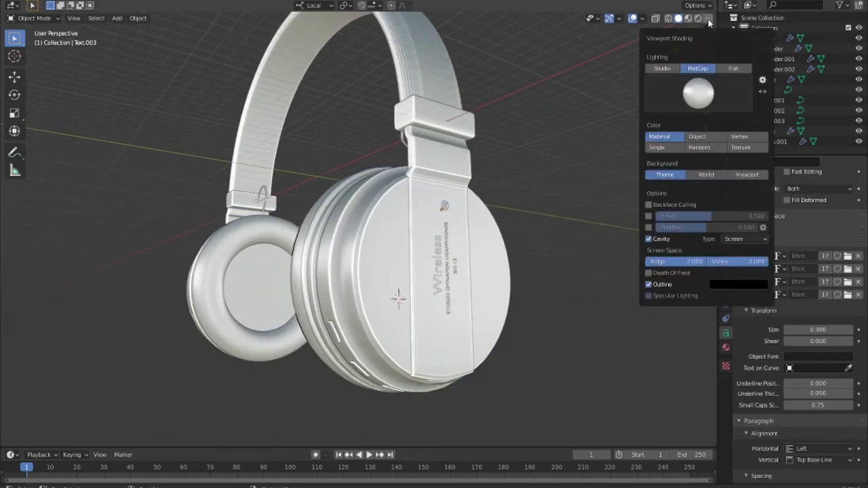
left_click(711, 100)
left_click(676, 138)
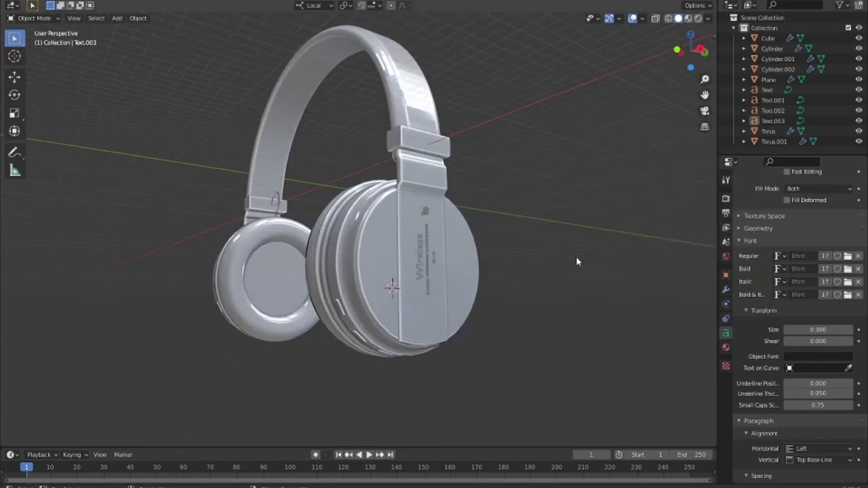
mouse_move(576, 256)
middle_mouse_down()
mouse_move(586, 290)
mouse_move(597, 282)
mouse_move(634, 287)
mouse_move(504, 287)
mouse_move(608, 279)
mouse_move(488, 276)
mouse_move(528, 272)
middle_mouse_up()
scroll(410, 293, "up", 4)
mouse_move(410, 292)
middle_mouse_down()
mouse_move(376, 291)
mouse_move(386, 277)
mouse_move(475, 268)
middle_mouse_up()
scroll(448, 274, "down", 2)
Choose the rainbow normal matcap and view the headphones from the other side
left_click(709, 19)
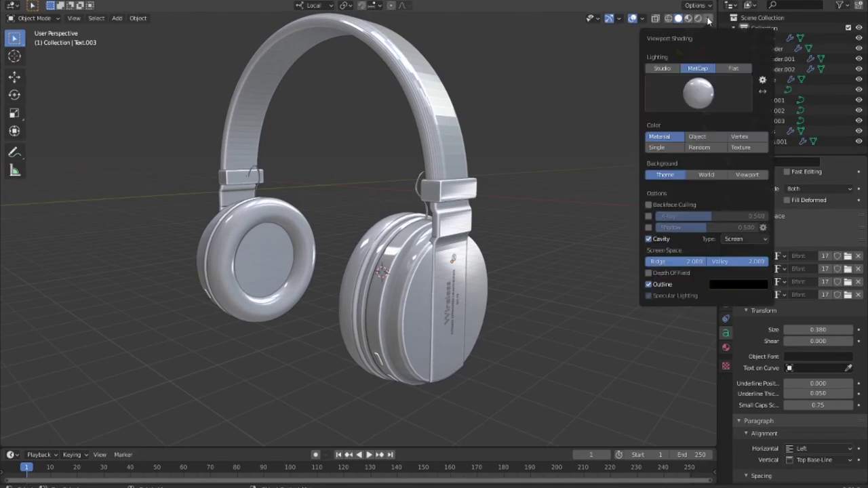
left_click(706, 89)
left_click(674, 133)
left_click(698, 92)
left_click(703, 129)
mouse_move(545, 202)
middle_mouse_down()
mouse_move(585, 186)
mouse_move(289, 186)
mouse_move(376, 206)
mouse_move(526, 188)
mouse_move(608, 277)
mouse_move(477, 233)
mouse_move(499, 185)
mouse_move(521, 184)
mouse_move(329, 195)
mouse_move(378, 173)
mouse_move(376, 203)
middle_mouse_up()
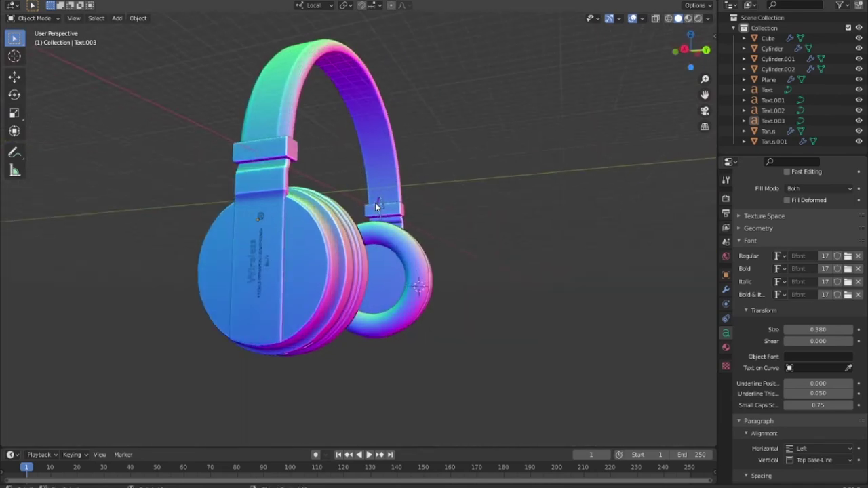
Preview the headphones with a white matcap, then with a shiny grey matcap
scroll(387, 206, "up", 2)
scroll(414, 204, "up", 3)
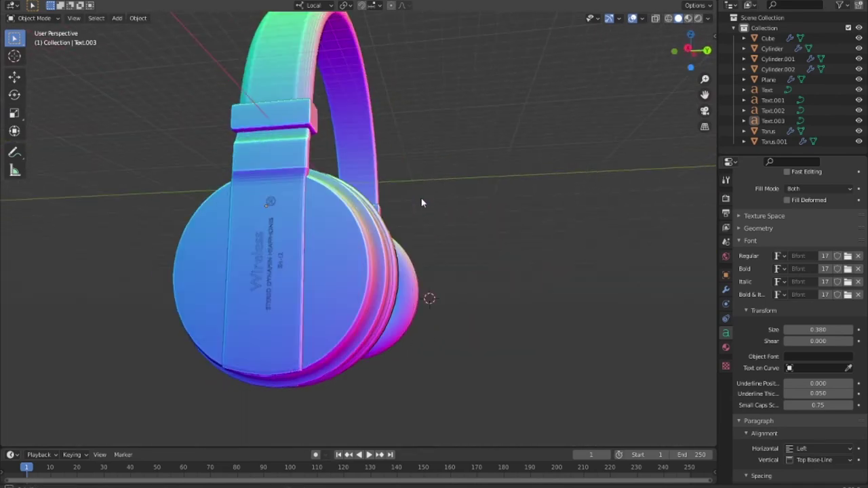
left_click(708, 20)
left_click(710, 85)
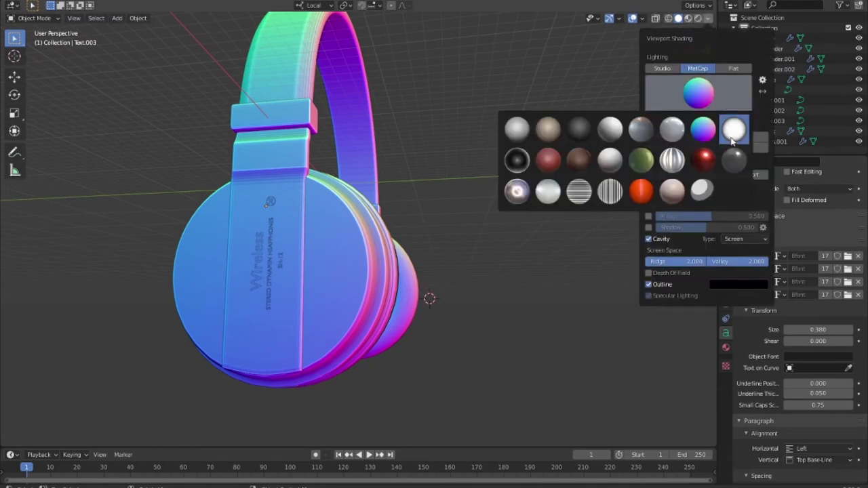
left_click(733, 138)
mouse_move(468, 161)
middle_mouse_down()
mouse_move(395, 169)
mouse_move(441, 175)
middle_mouse_up()
left_click(708, 19)
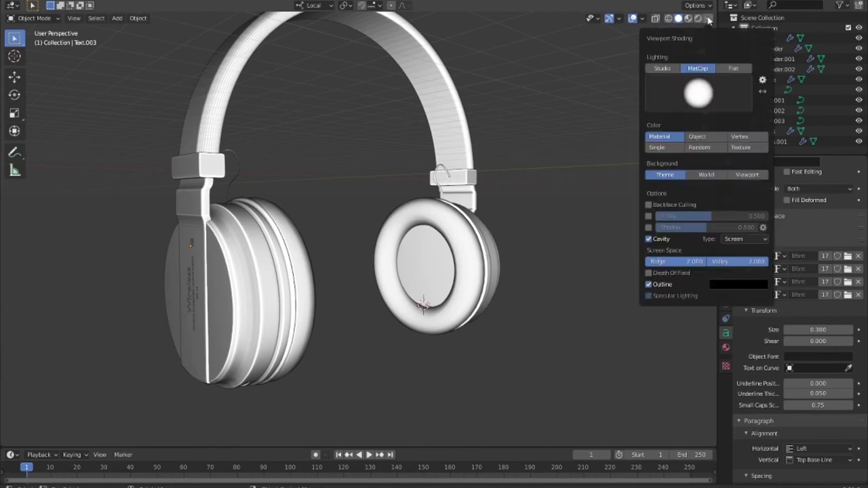
left_click(689, 85)
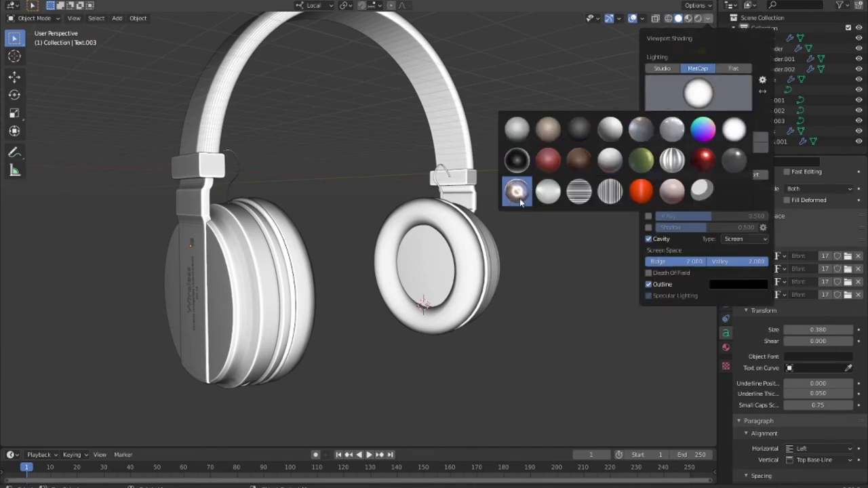
left_click(707, 195)
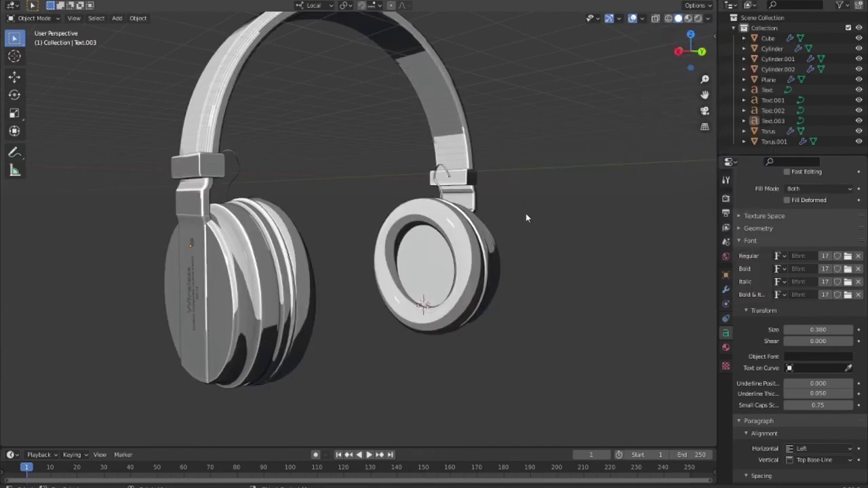
mouse_move(526, 214)
middle_mouse_down()
mouse_move(345, 174)
mouse_move(548, 195)
mouse_move(611, 190)
mouse_move(359, 170)
mouse_move(344, 192)
middle_mouse_up()
Switch the viewport preview to the matte clay matcap
left_click(707, 21)
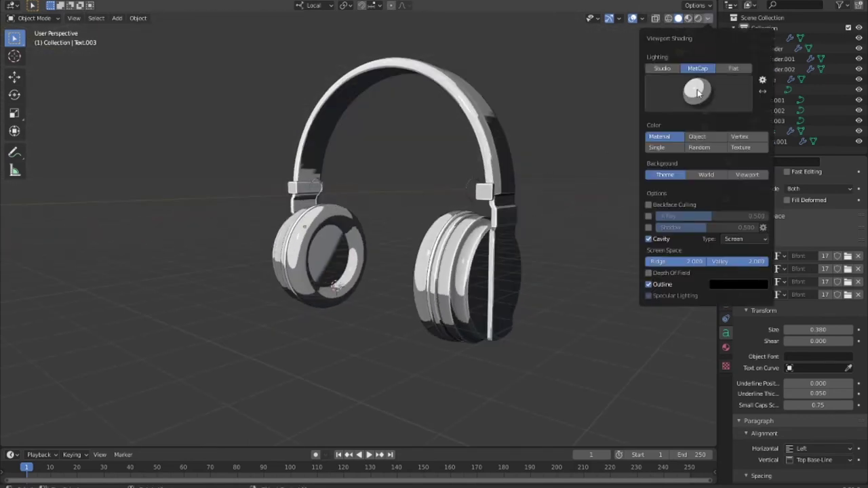
left_click(677, 107)
left_click(611, 161)
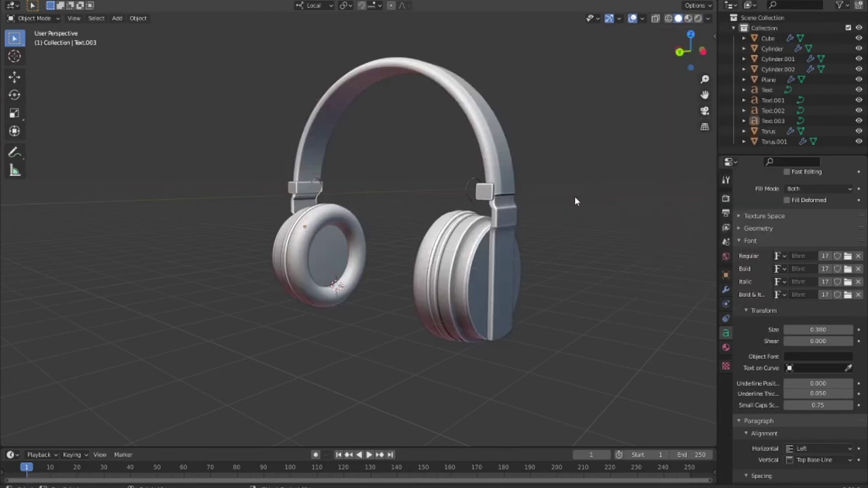
mouse_move(575, 196)
middle_mouse_down()
mouse_move(517, 182)
mouse_move(373, 181)
middle_mouse_up()
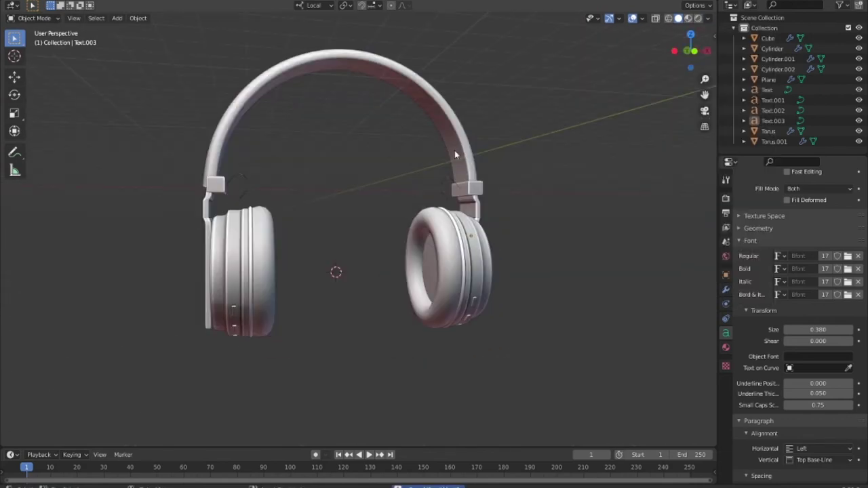
Duplicate the Wireless, model-number and small label texts and move the copies along local Z to the opposite earcup
left_click(429, 324, "shift")
left_click(443, 337, "shift")
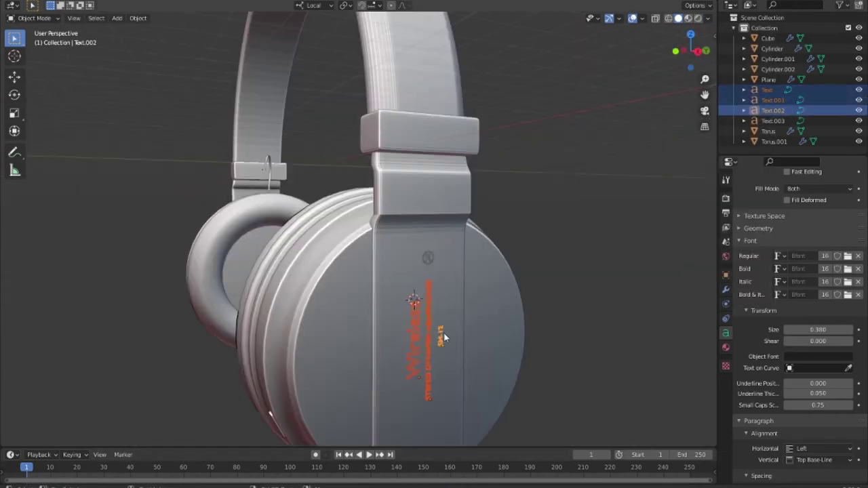
left_click(428, 261, "shift")
key("KP_1")
key("shift+d")
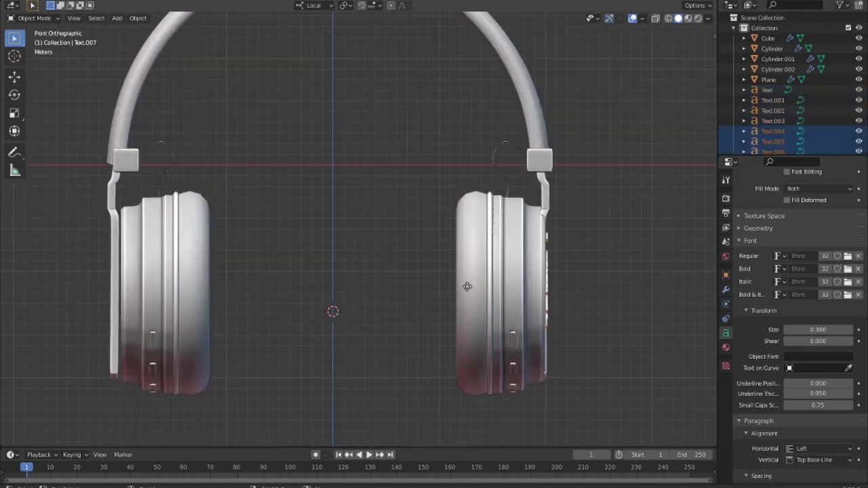
key("x")
key("x")
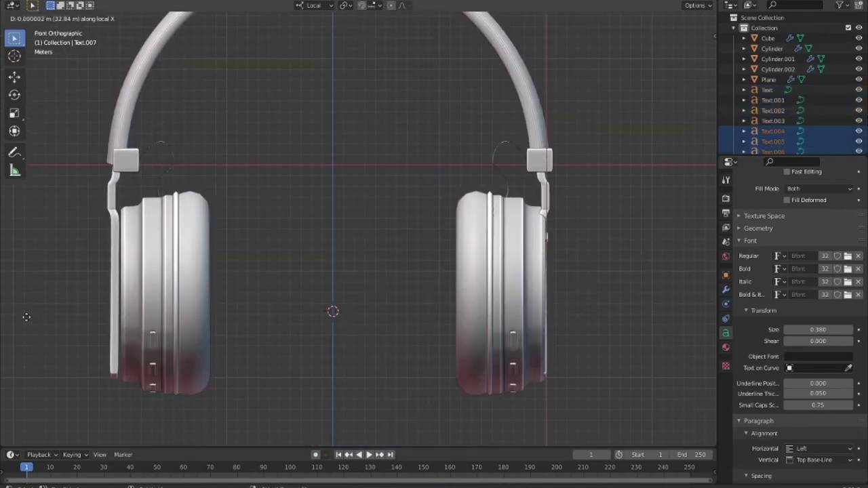
key("y")
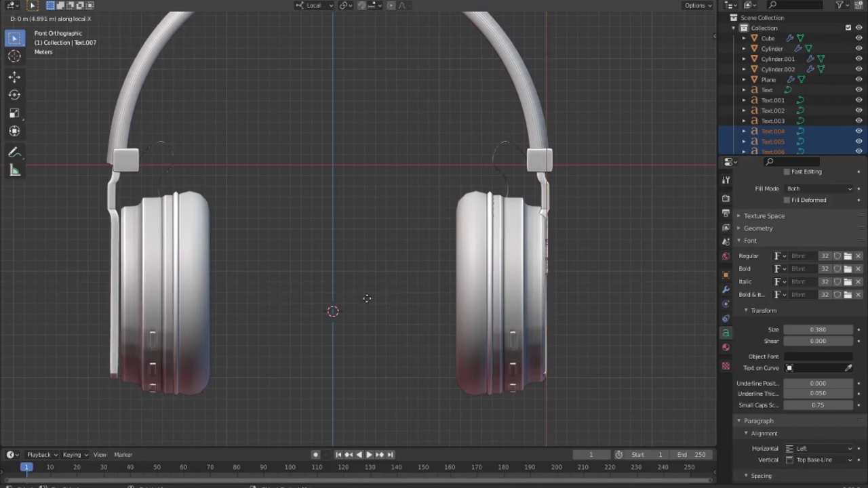
key("z")
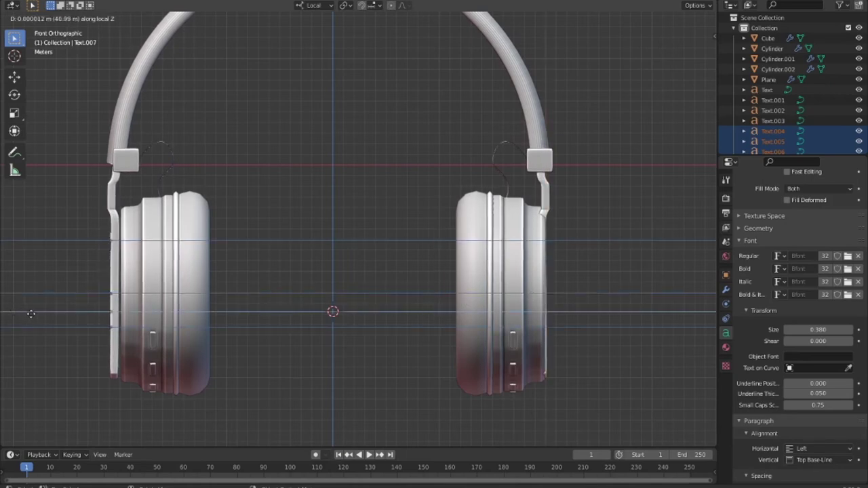
left_click(30, 314)
middle_click_drag(206, 326, 296, 320)
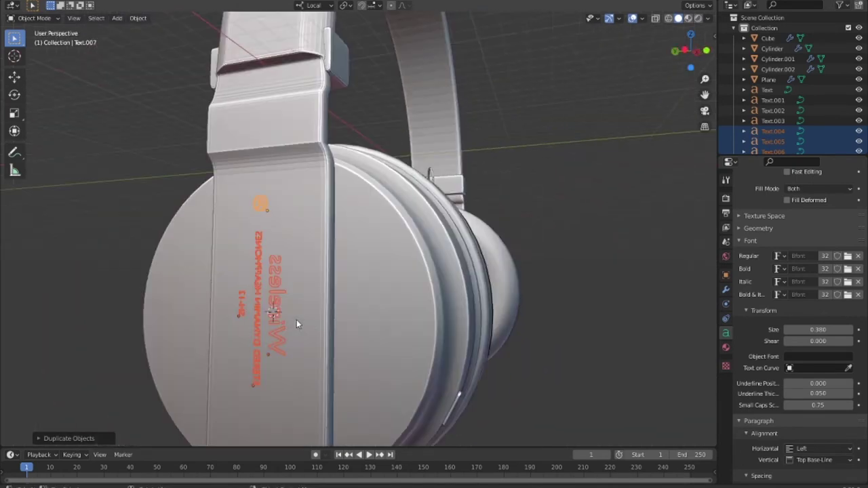
scroll(296, 320, "down", 3)
scroll(339, 335, "up", 3)
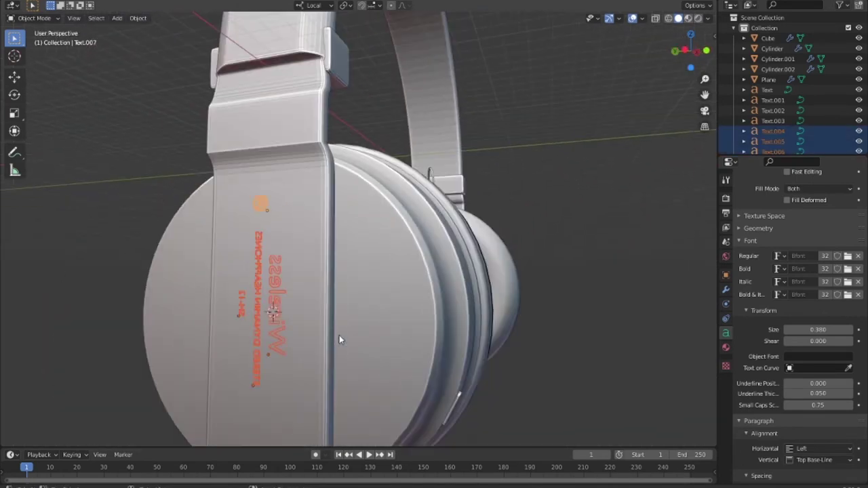
In front wireframe view, move the copied label texts along local Z toward the left earcup
key("KP_1")
key("shift+z")
scroll(231, 315, "up", 3)
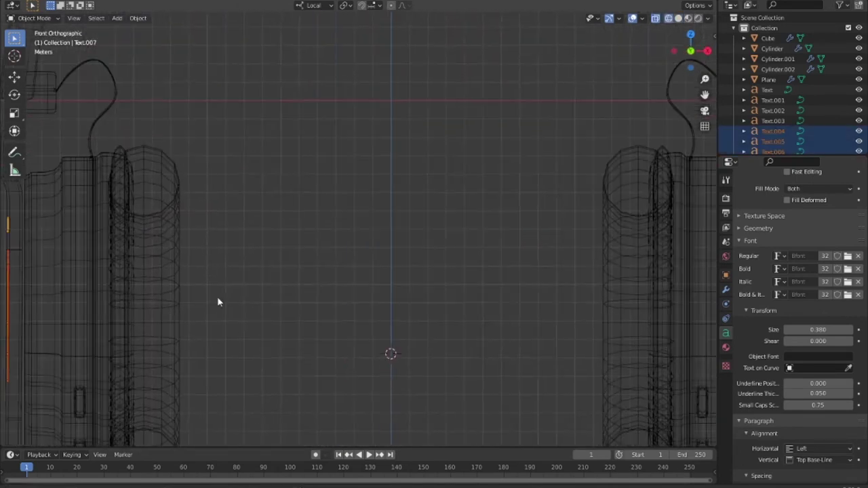
middle_click_drag(219, 300, 434, 214, "shift")
scroll(455, 301, "up", 3)
middle_click_drag(455, 301, 431, 307, "shift")
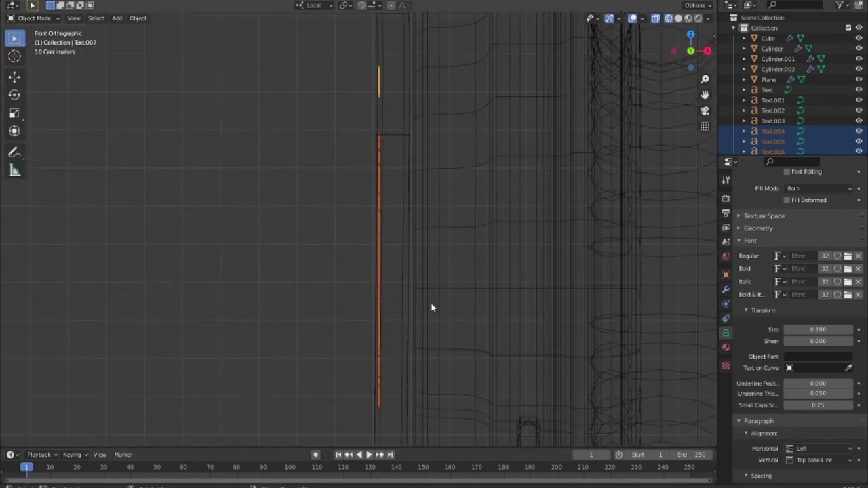
key("g")
key("z")
key("z")
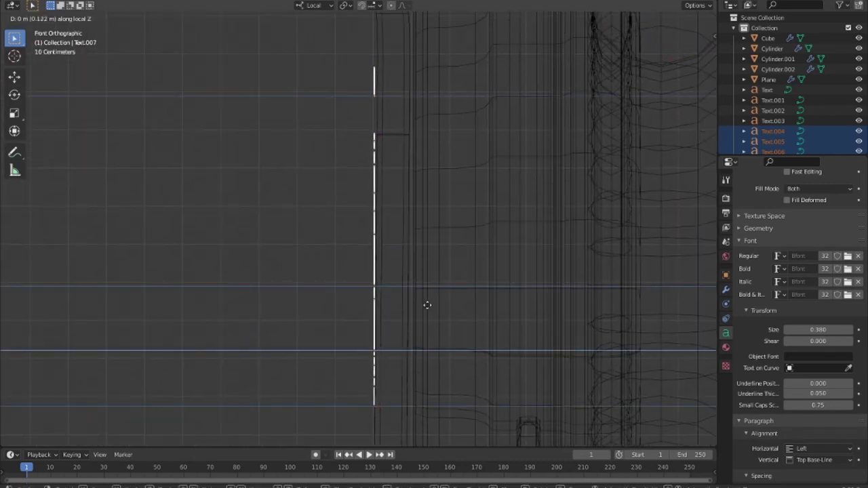
left_click(427, 305)
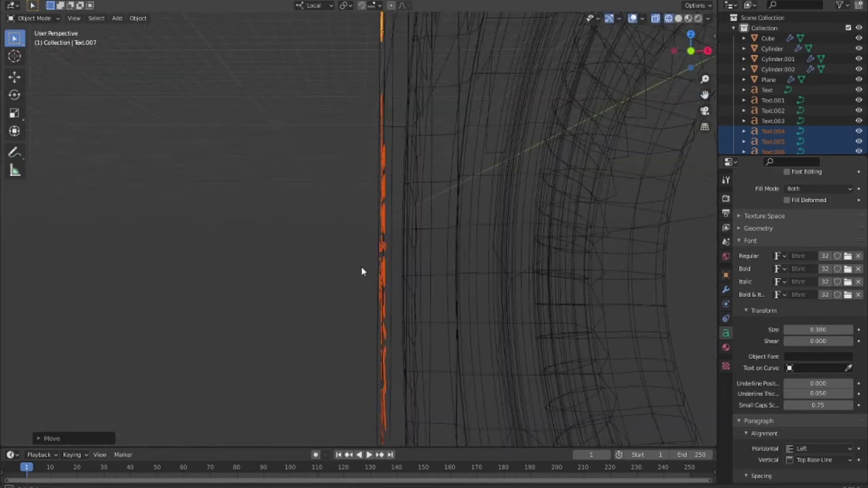
middle_click_drag(427, 305, 398, 278)
key("shift+z")
Refine the labels' local Z depth so they sit flush on the earcup surface
left_click(314, 304)
mouse_move(314, 304)
middle_mouse_down()
mouse_move(379, 297)
mouse_move(351, 280)
mouse_move(358, 276)
middle_mouse_up()
scroll(335, 296, "up", 5)
key("ctrl+z")
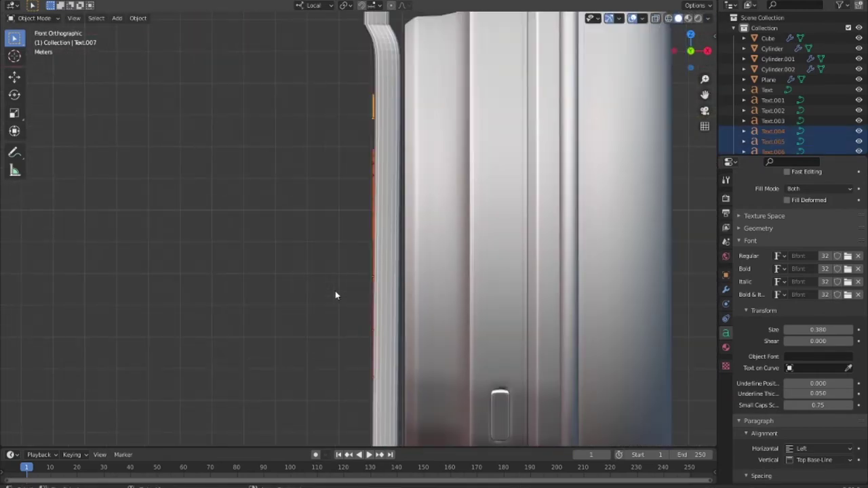
key("shift+z")
scroll(353, 287, "up", 5)
key("g")
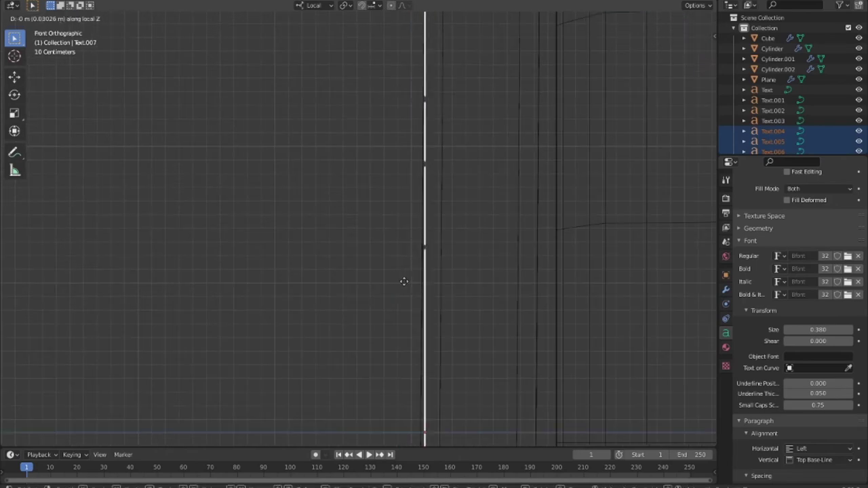
key("z")
key("z")
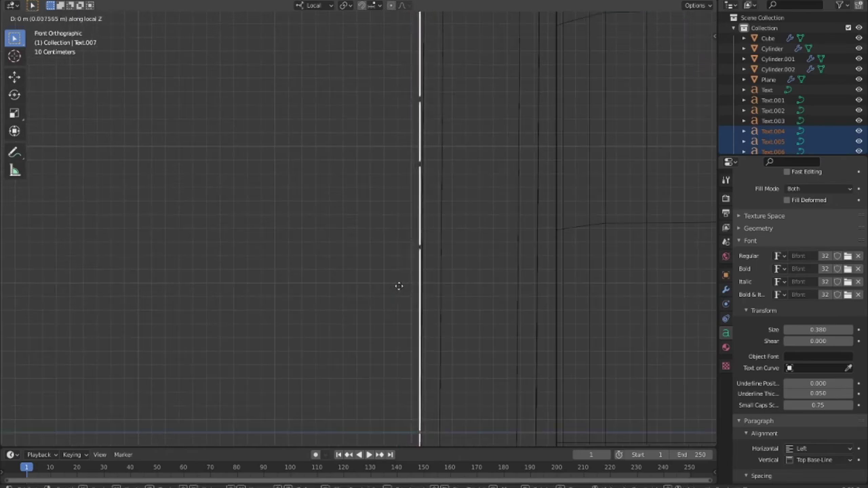
left_click(399, 284)
mouse_move(398, 285)
middle_mouse_down("shift")
mouse_move(380, 278)
mouse_move(461, 276)
mouse_move(485, 294)
mouse_move(624, 305)
mouse_move(502, 270)
mouse_move(510, 292)
middle_mouse_up("shift")
key("shift+z")
scroll(510, 292, "up", 3)
scroll(502, 264, "up", 2)
middle_click_drag(502, 262, 551, 296)
Convert the Wireless text to a mesh and extrude its letters outward
right_click(481, 222)
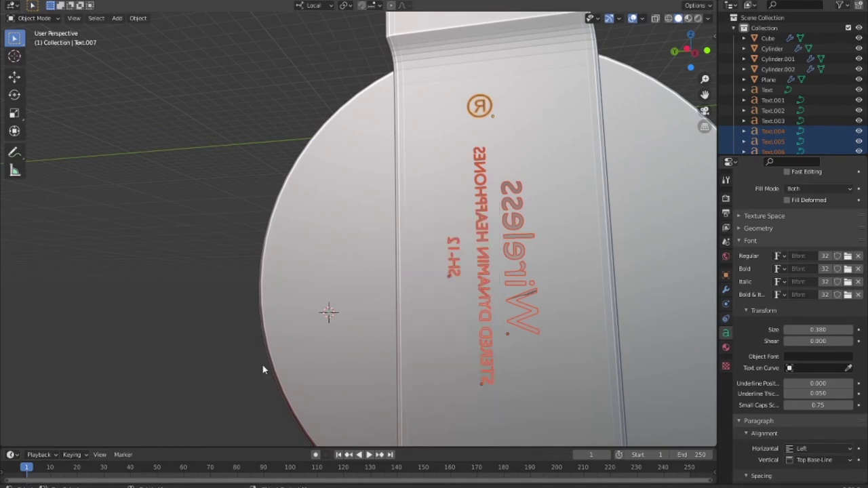
left_click(525, 318)
left_click(520, 282)
right_click(520, 282)
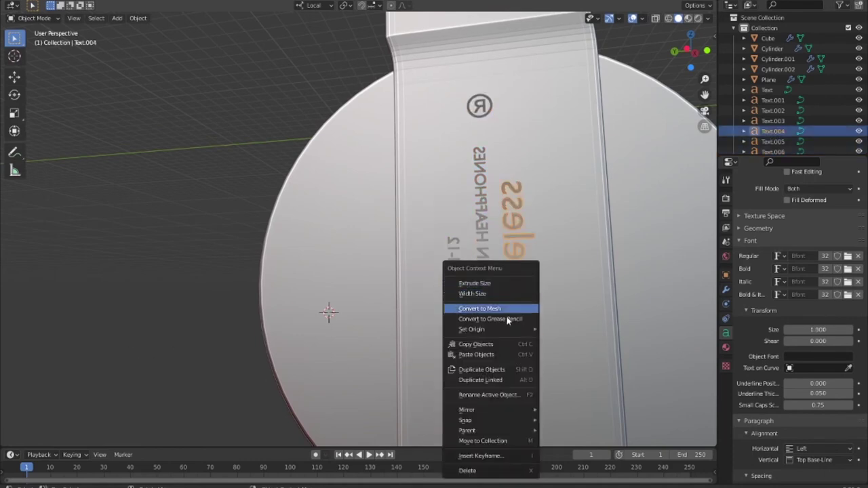
left_click(516, 310)
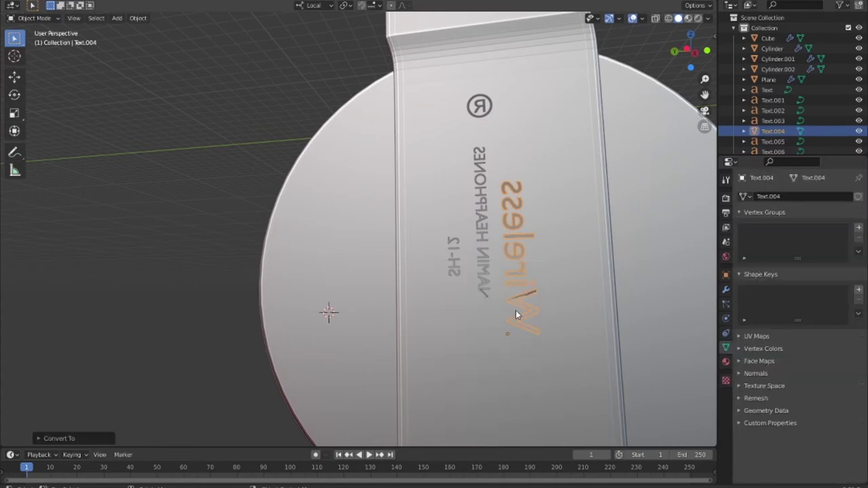
key("Tab")
key("a")
key("e")
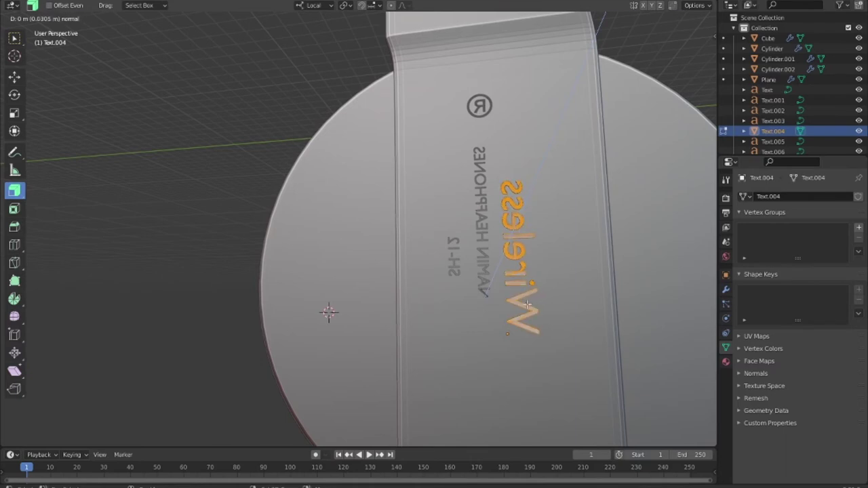
left_click(528, 305)
left_click(171, 333)
key("Tab")
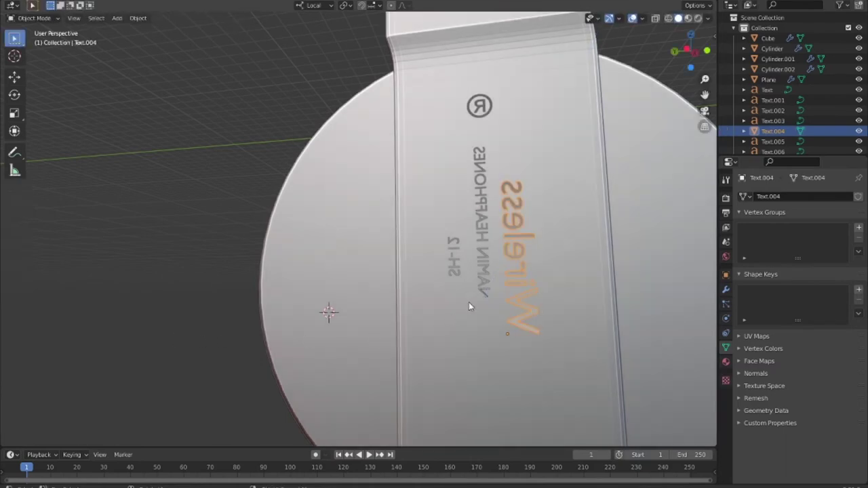
scroll(469, 305, "down", 4)
Convert the long headphone description text to a mesh and extrude it
left_click(430, 262)
left_click(432, 249)
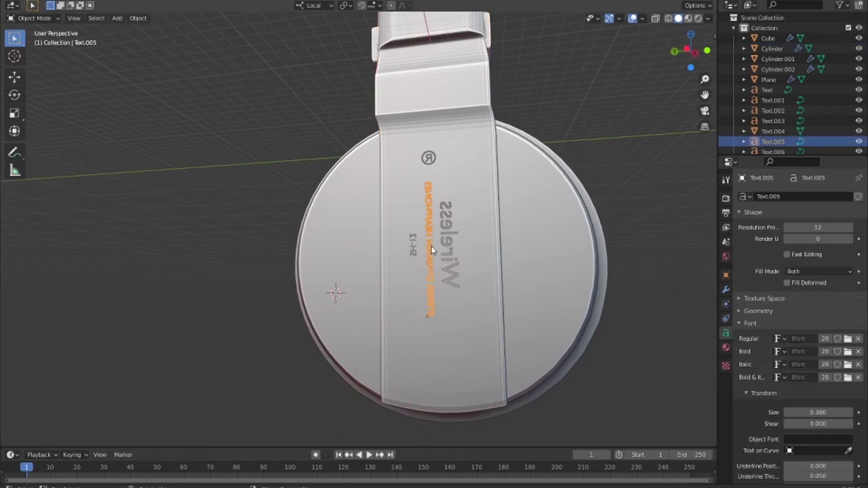
right_click(432, 249)
left_click(432, 250)
key("Tab")
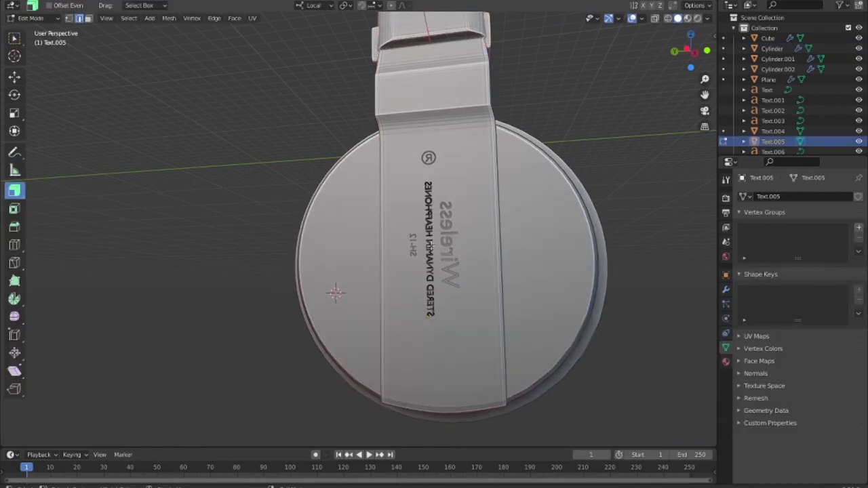
scroll(430, 247, "up", 3)
key("a")
key("e")
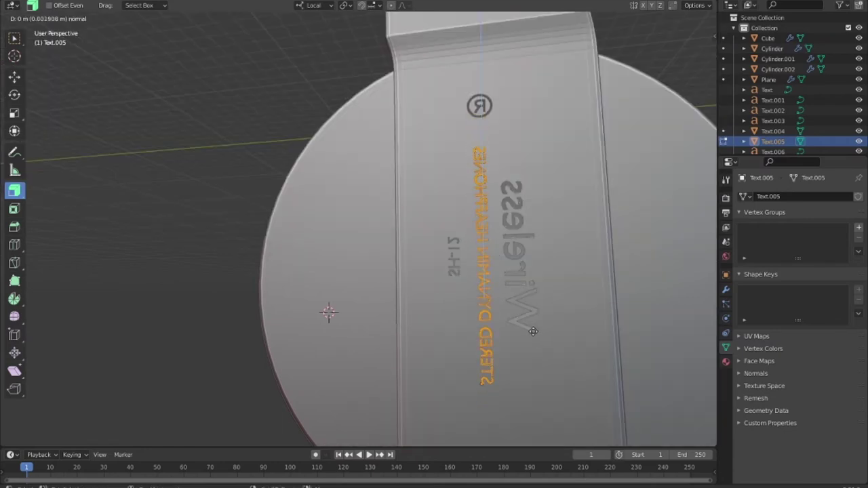
left_click(532, 330)
key("Tab")
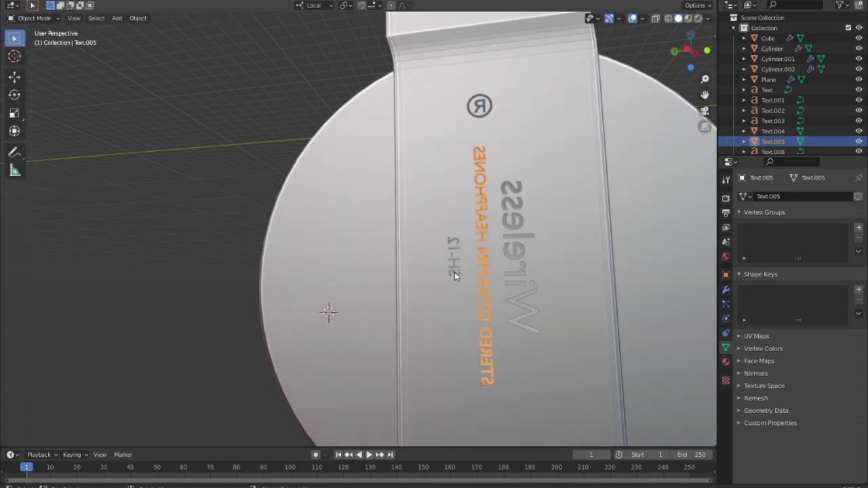
Convert the small model-number text to a mesh and extrude its letters
left_click(454, 272)
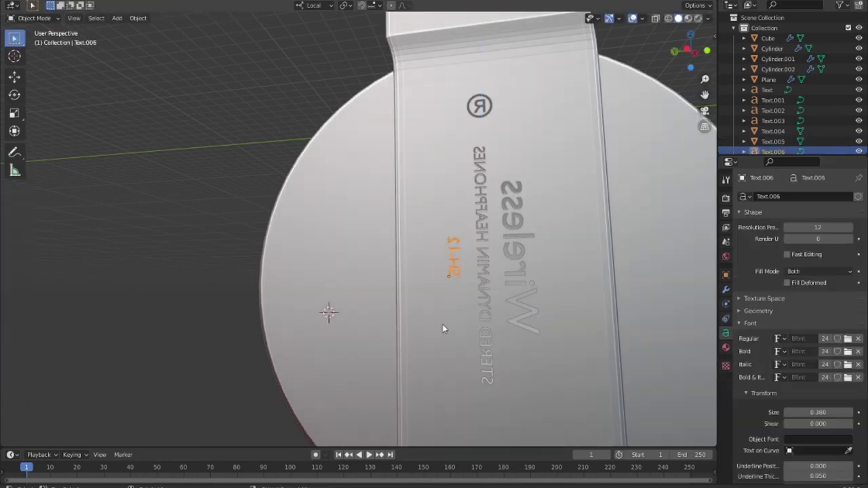
right_click(451, 290)
left_click(451, 270)
key("Tab")
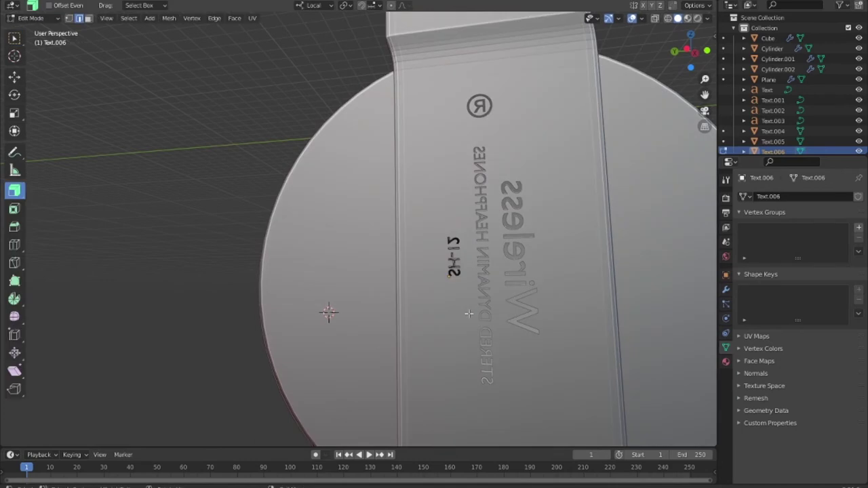
scroll(469, 313, "up", 2)
key("e")
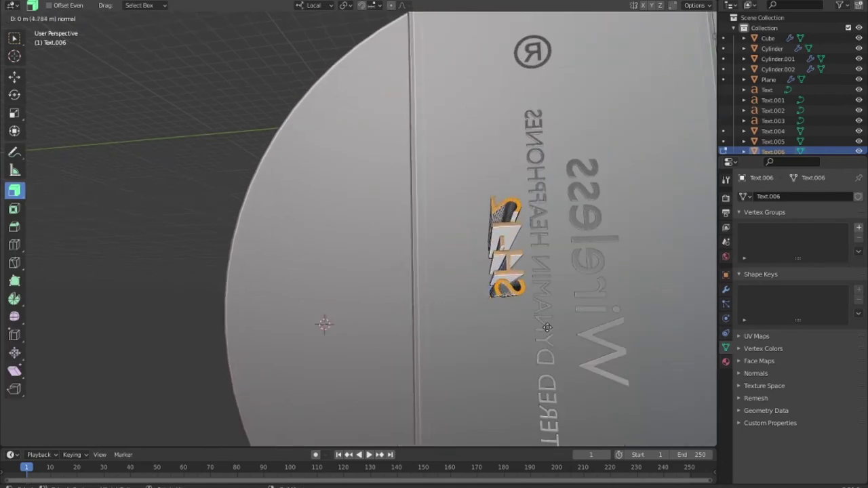
left_click(611, 206)
scroll(610, 206, "down", 3)
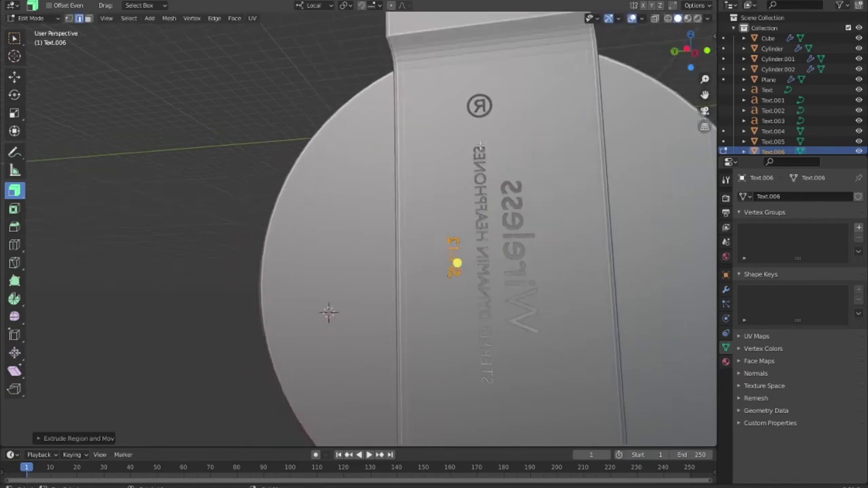
scroll(329, 200, "down", 3)
mouse_move(281, 192)
middle_mouse_down()
mouse_move(321, 213)
mouse_move(413, 215)
middle_mouse_up()
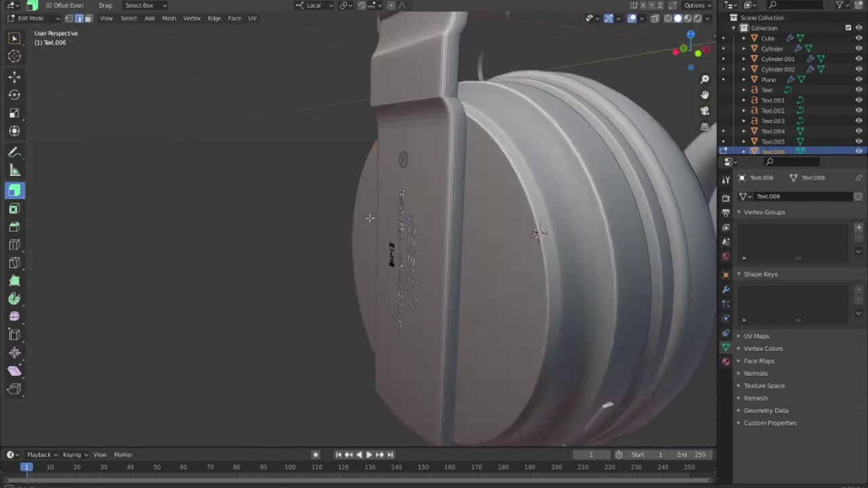
key("Tab")
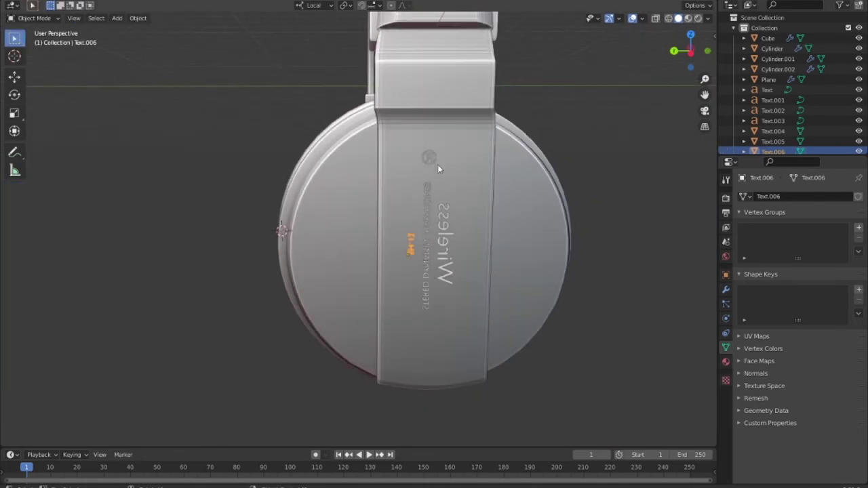
Convert the ® symbol to a mesh and extrude it outward
left_click(437, 164)
scroll(475, 169, "up", 4)
key("Tab")
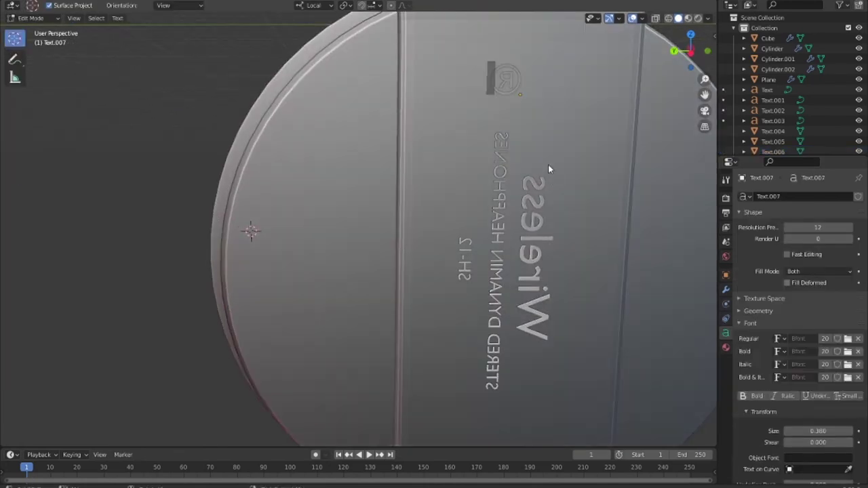
key("Tab")
right_click(507, 86)
left_click(507, 86)
key("Tab")
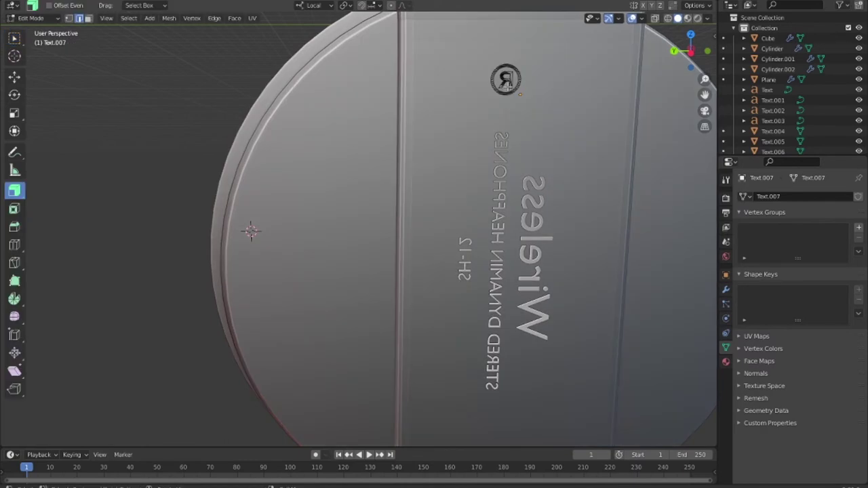
key("e")
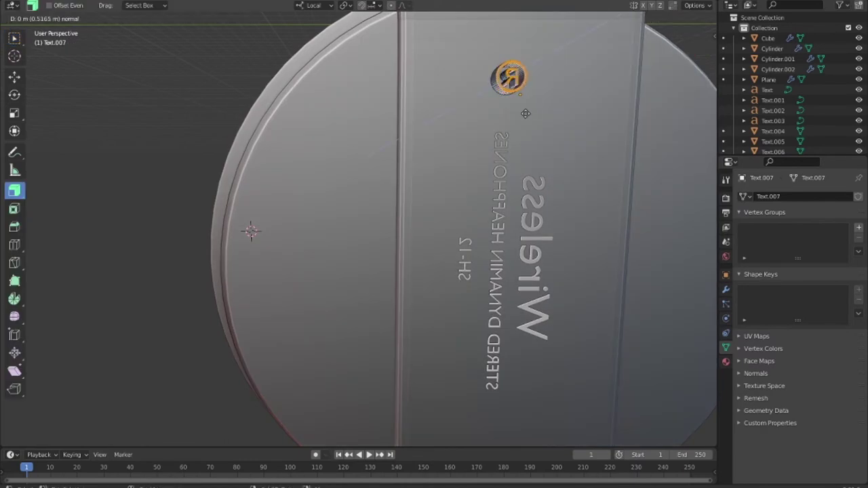
left_click(462, 116)
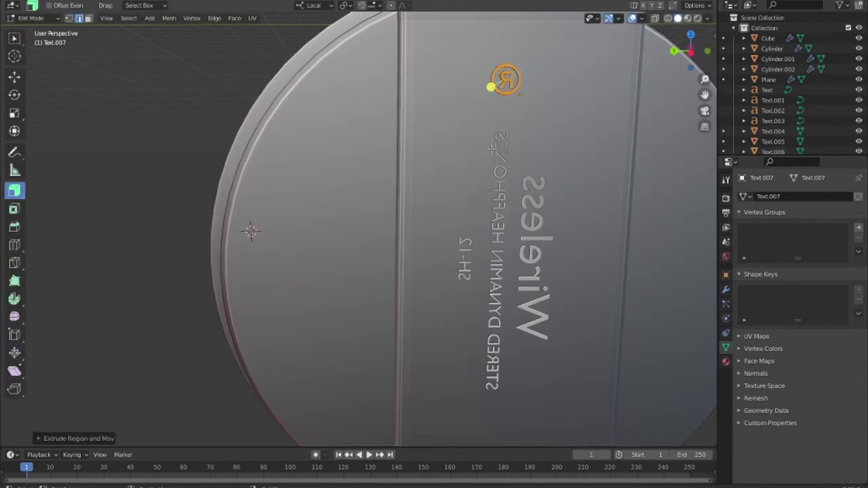
scroll(482, 142, "down", 5)
key("Tab")
Flip the ® symbol 180 degrees and reposition it along its local axes
key("r")
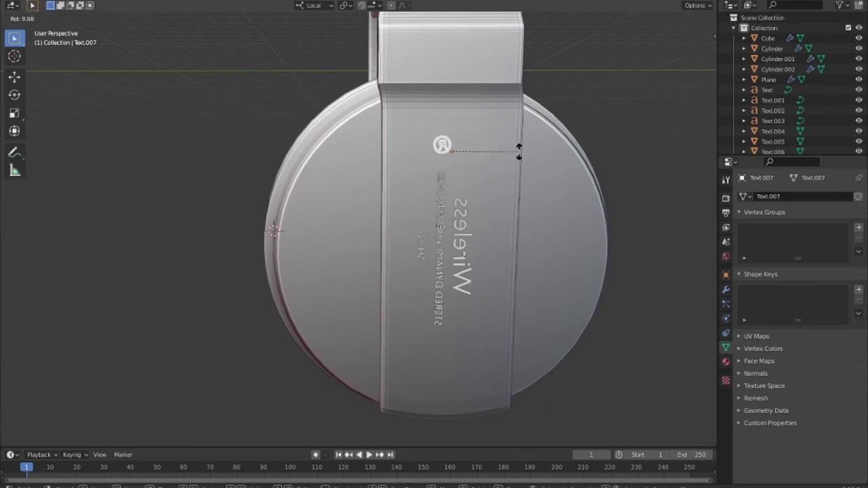
key("x")
key("x")
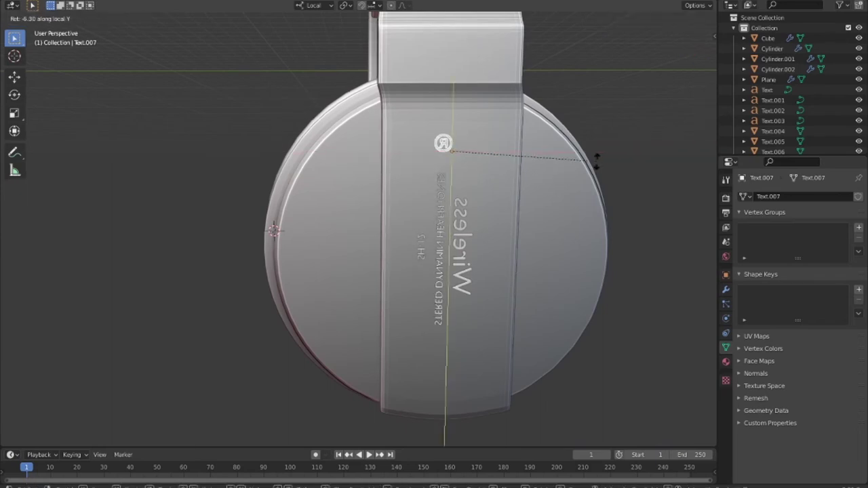
key("z")
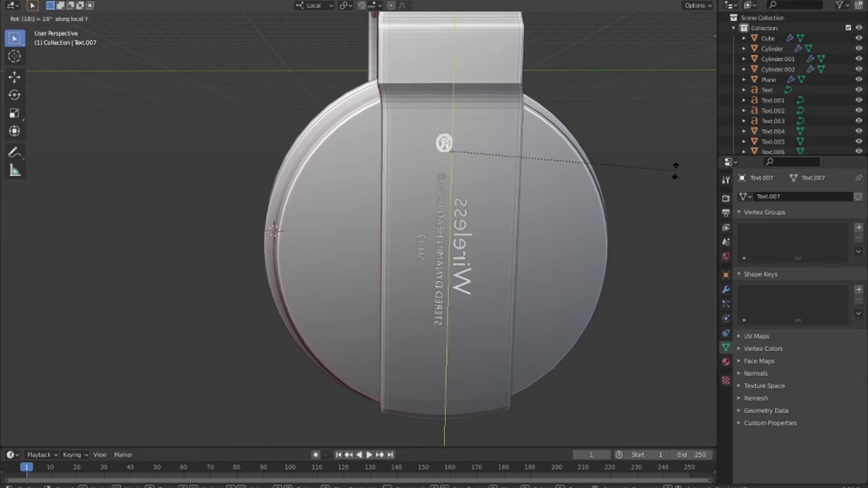
key("Return")
key("g")
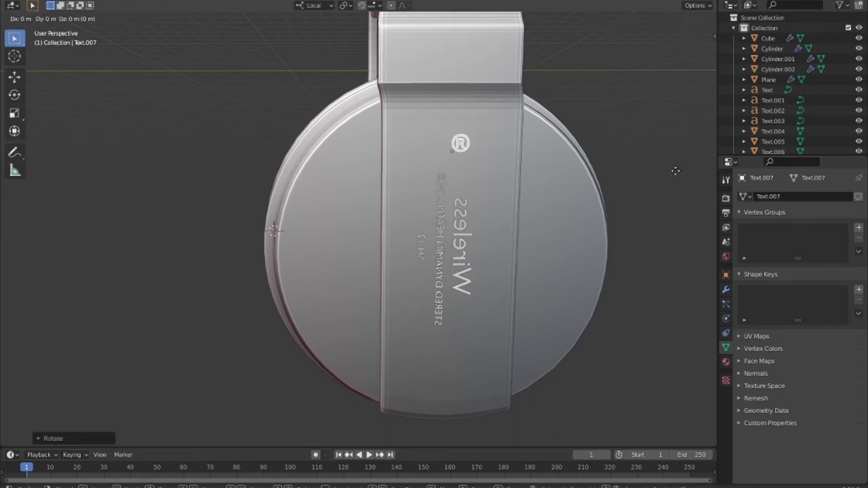
key("z")
key("z")
key("z")
key("z")
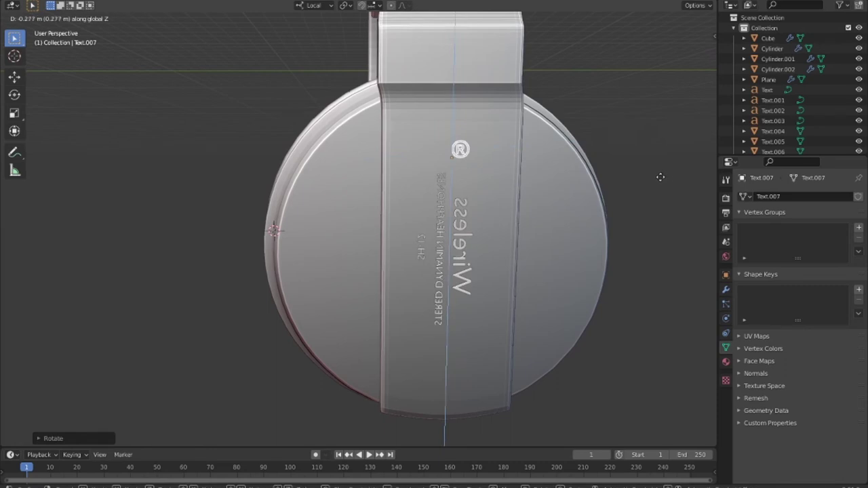
key("x")
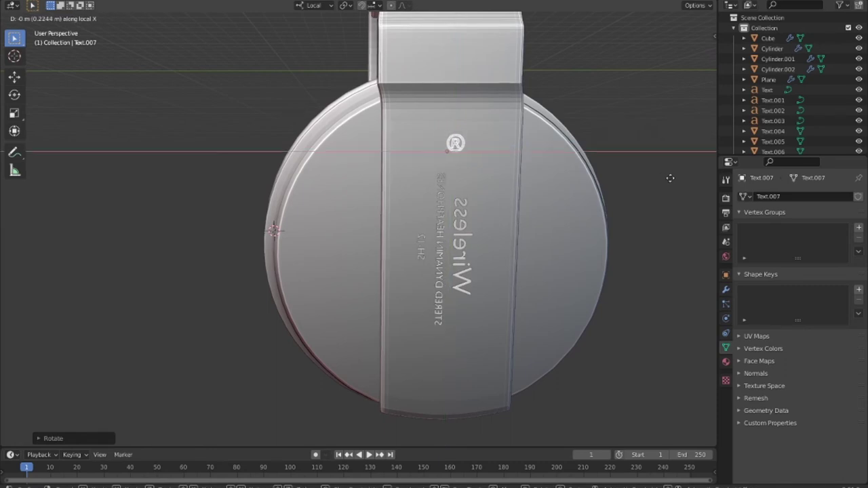
left_click(668, 182)
Flip the Wireless and long headphones labels 180° about their Y axis
left_click(464, 241)
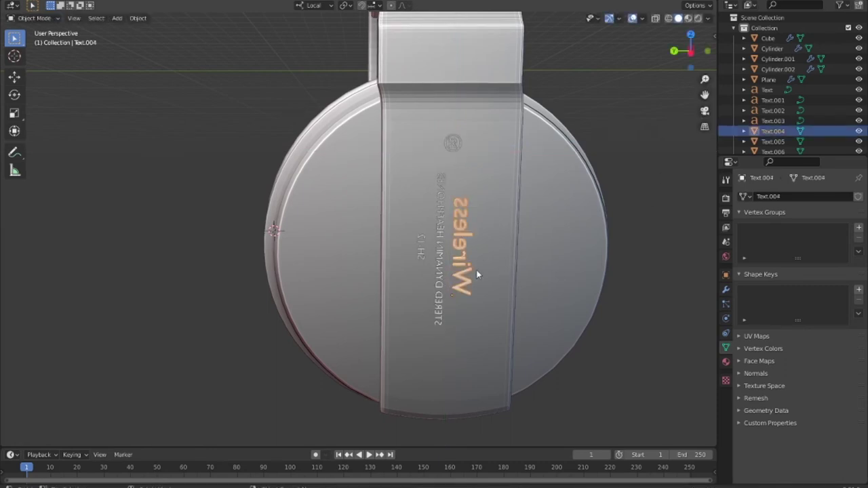
key("r")
key("y")
key("y")
type("180")
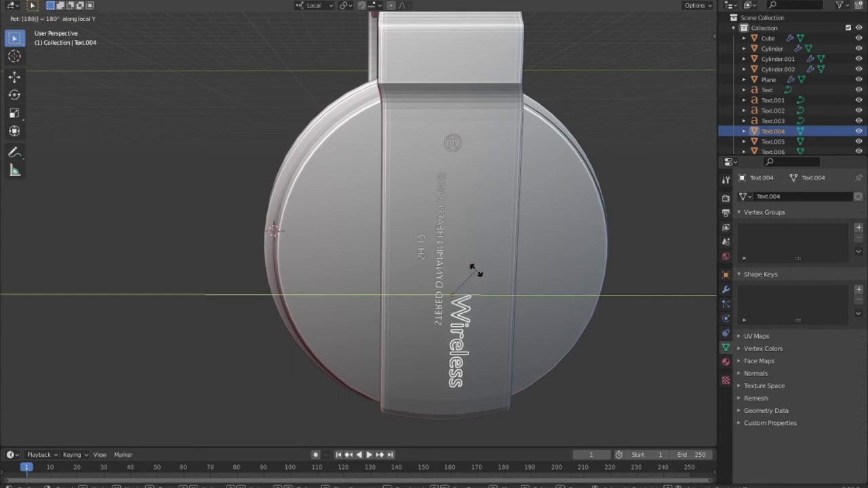
key("Return")
left_click(439, 272)
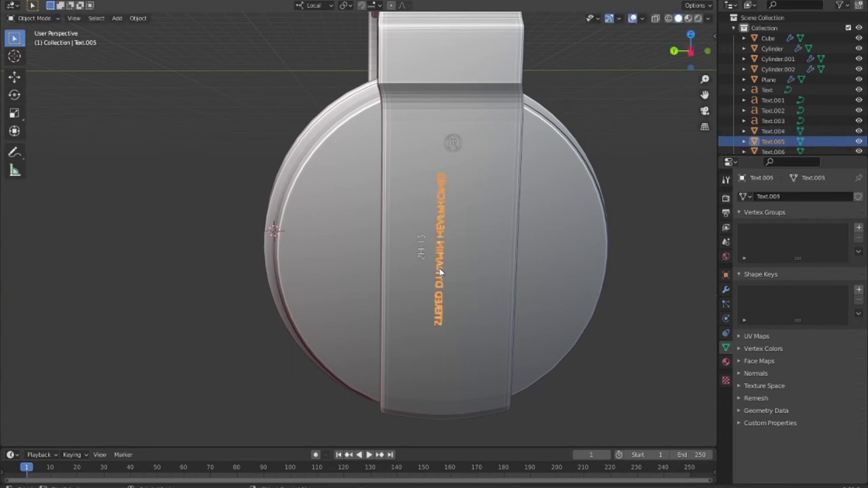
key("r")
key("y")
key("y")
type("180")
key("Return")
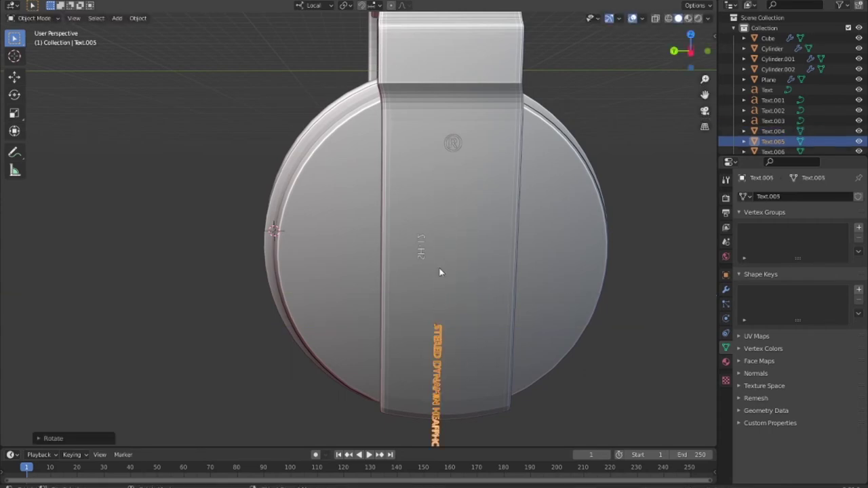
Flip the SH-12 label 180° about Y using 'ry180'
left_click(419, 251)
type("ry")
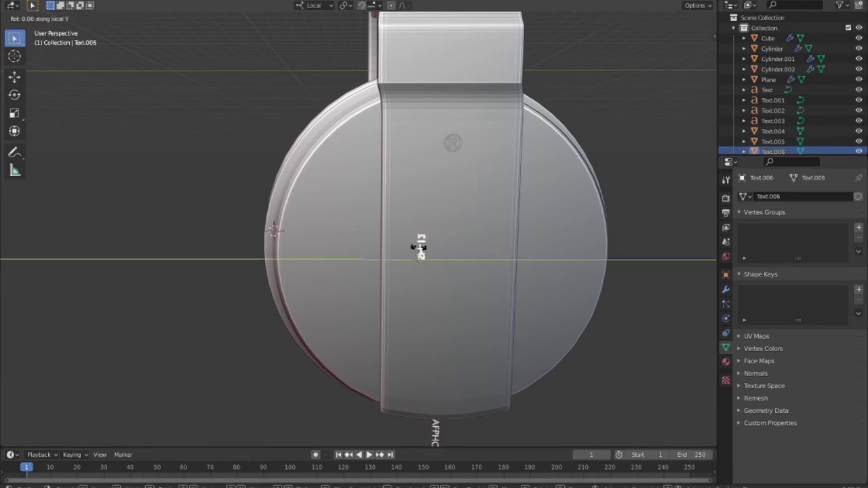
type("180")
key("Return")
middle_click_drag(419, 246, 426, 337)
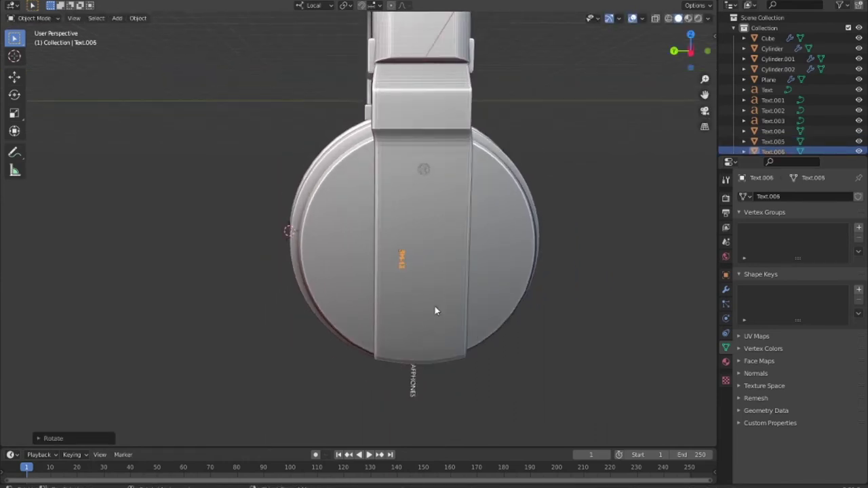
left_click(436, 324)
Slide the long headphones label along its local axes up the earcup
key("g")
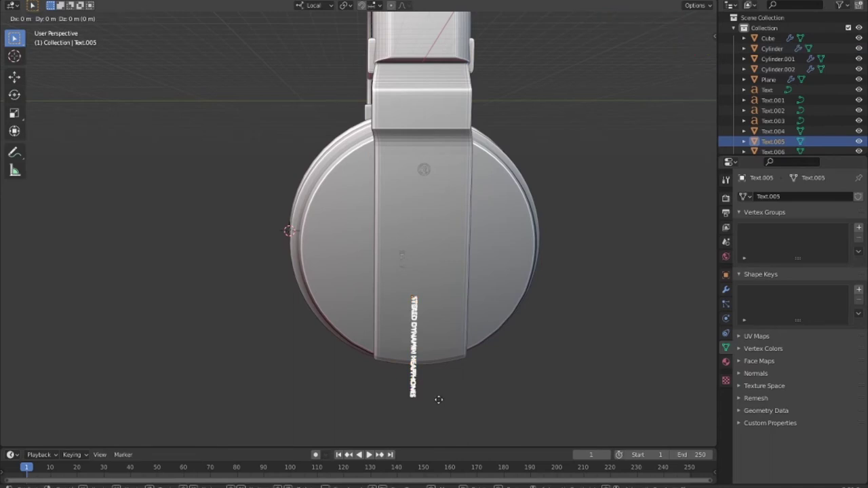
key("z")
key("z")
key("y")
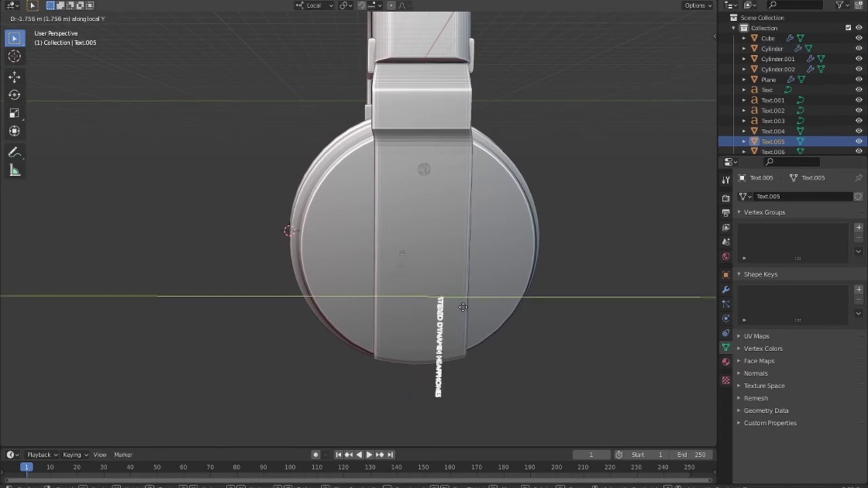
key("x")
left_click(459, 313)
Move the Wireless label into place beside the other earcup labels
left_click(435, 334)
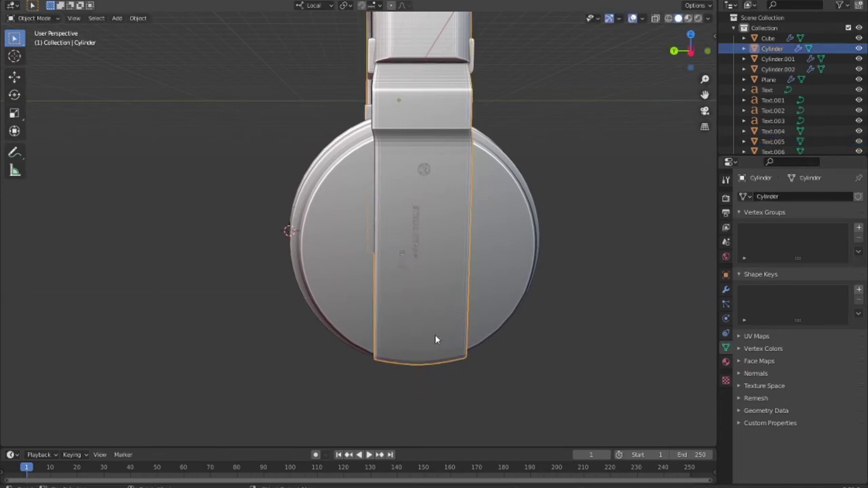
left_click(429, 326)
key("g")
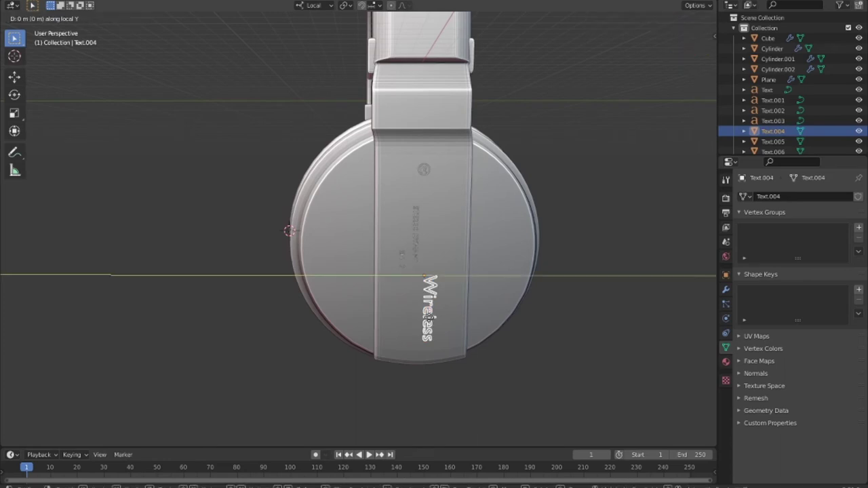
left_click(431, 258)
Face the earcup in Front Orthographic view and switch the display to wireframe
mouse_move(431, 259)
middle_mouse_down()
mouse_move(574, 328)
mouse_move(559, 318)
middle_mouse_up()
scroll(439, 300, "up", 3)
middle_click_drag(439, 303, 467, 308)
scroll(455, 278, "up", 2)
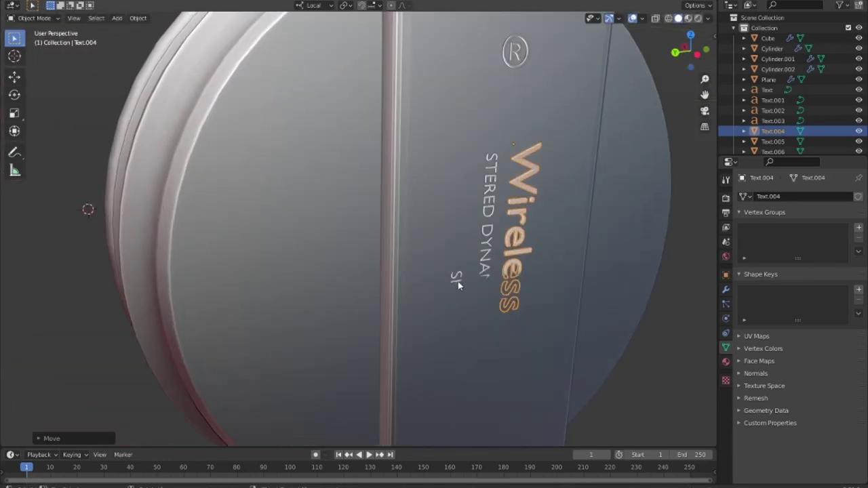
left_click(650, 295)
key("KP_1")
scroll(650, 296, "down", 3)
key("shift+z")
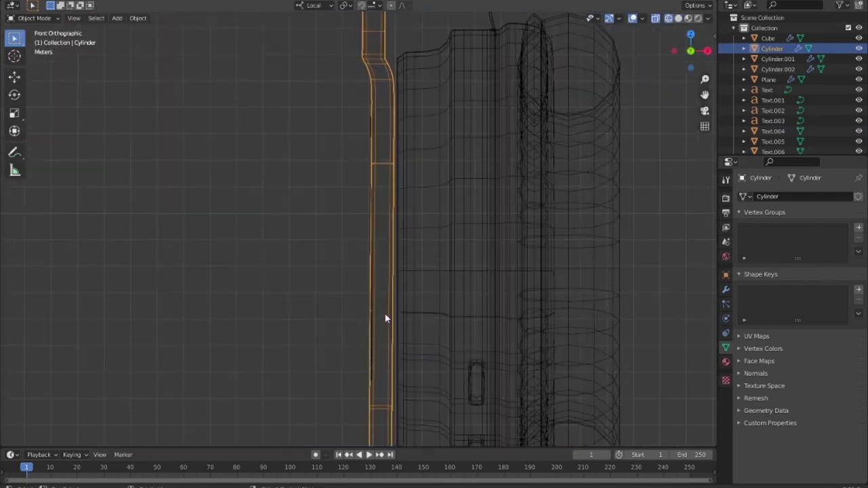
scroll(387, 316, "up", 1)
scroll(394, 326, "up", 2)
scroll(400, 272, "down", 1)
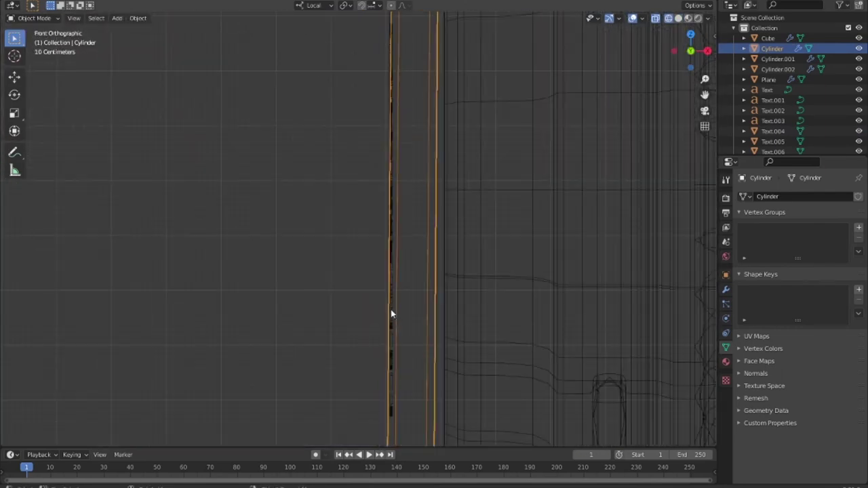
Check the SH-12 label, headphones label, strap, earcup and cushion ring, then reselect the Wireless label
left_click(391, 309)
scroll(446, 341, "down", 2)
mouse_move(446, 345)
middle_mouse_down()
mouse_move(423, 323)
mouse_move(467, 319)
middle_mouse_up()
left_click(466, 238)
left_click(494, 242, "shift")
left_click(494, 242, "shift")
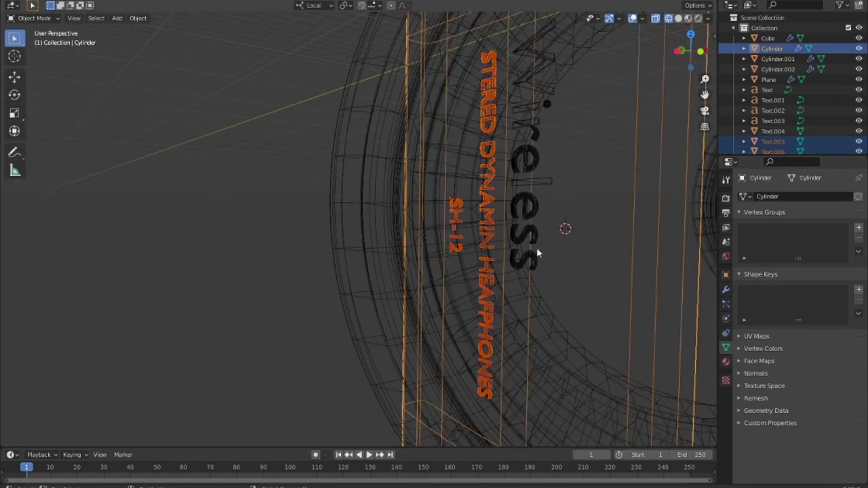
scroll(456, 213, "down", 3)
left_click(428, 175, "shift")
left_click(422, 173, "shift")
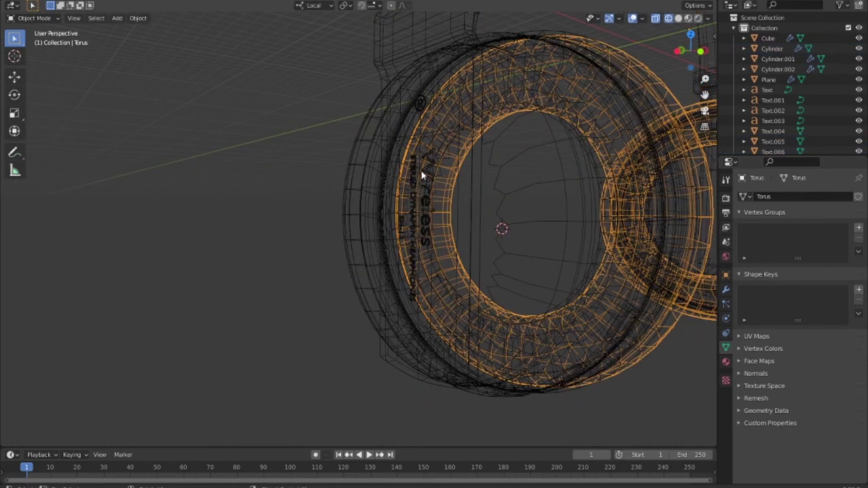
scroll(475, 203, "up", 3)
key("alt+a")
left_click(487, 212)
Select all three earcup labels, move them along local Z and tilt them slightly
left_click(462, 213, "shift")
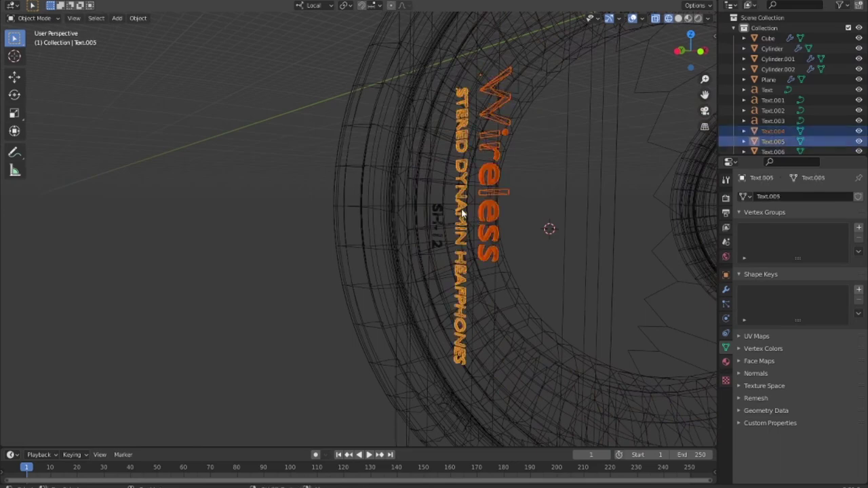
left_click(437, 214, "shift")
key("KP_1")
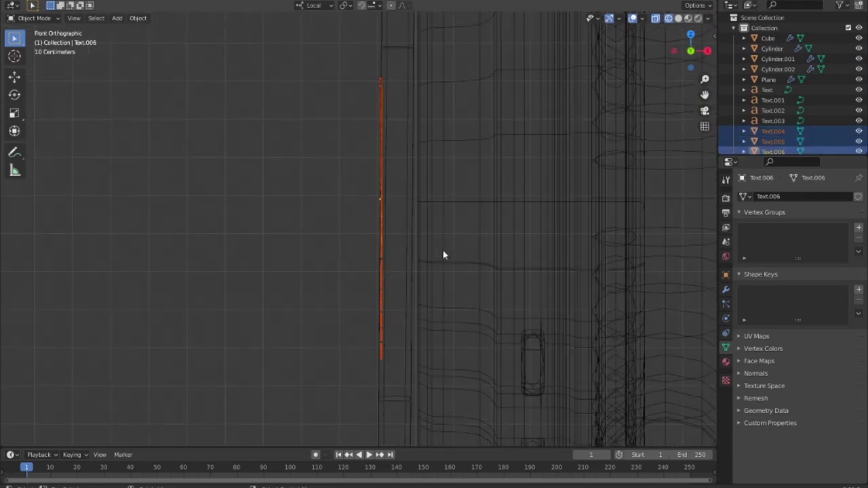
key("z")
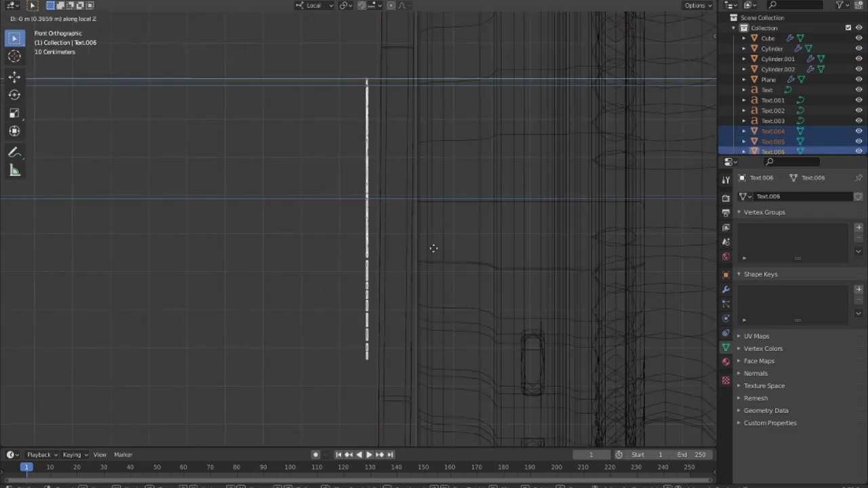
left_click(439, 248)
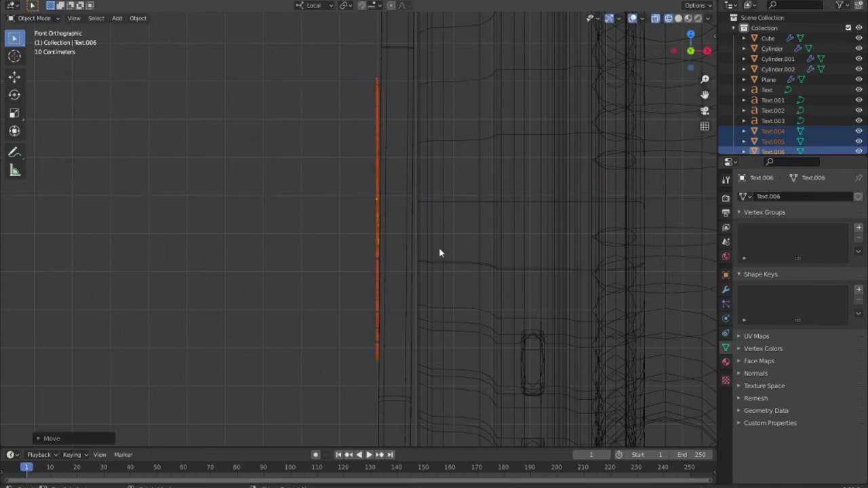
key("r")
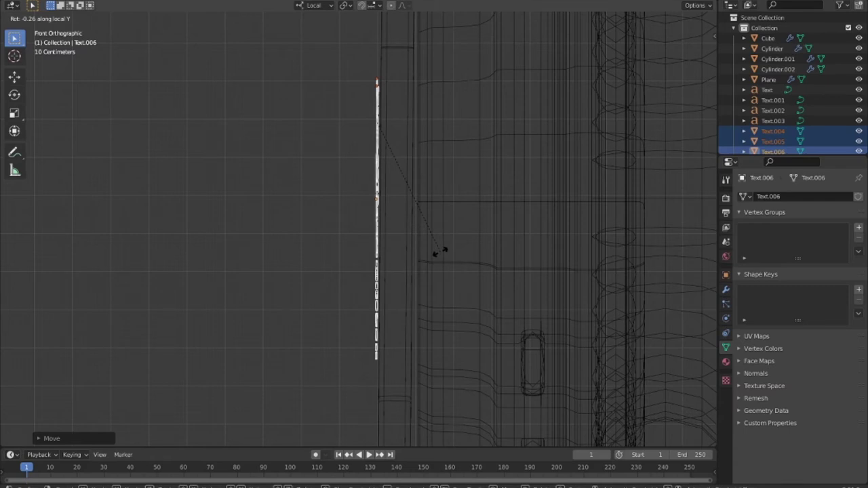
left_click(443, 255)
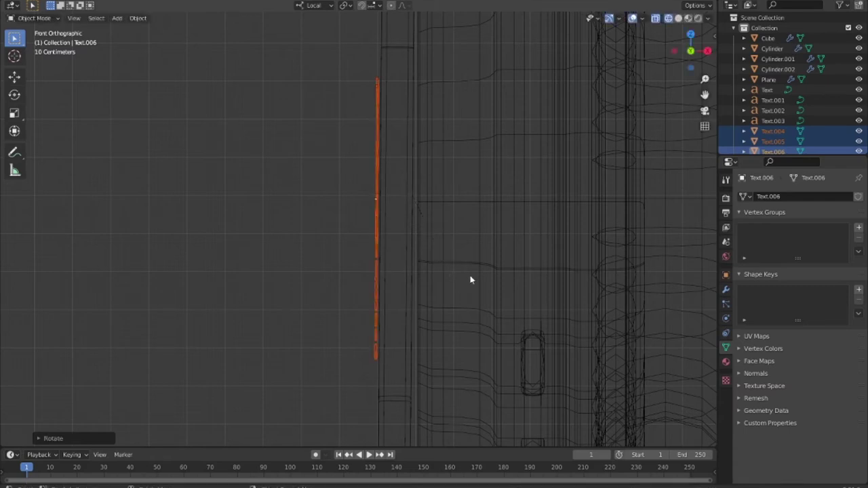
Move the three labels along local Z until they sit flush against the earcup
key("g")
key("z")
key("z")
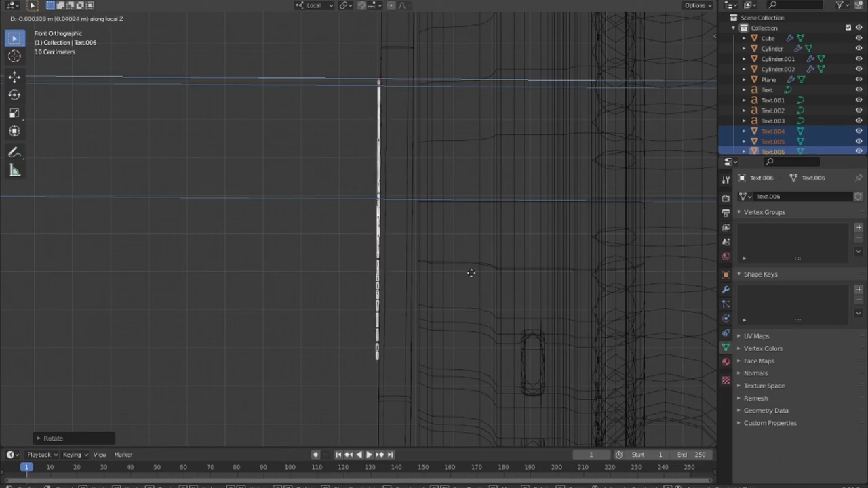
left_click(470, 273)
mouse_move(471, 277)
middle_mouse_down()
mouse_move(524, 275)
mouse_move(460, 304)
mouse_move(526, 280)
middle_mouse_up()
key("KP_1")
scroll(384, 163, "up", 4)
scroll(389, 247, "up", 2)
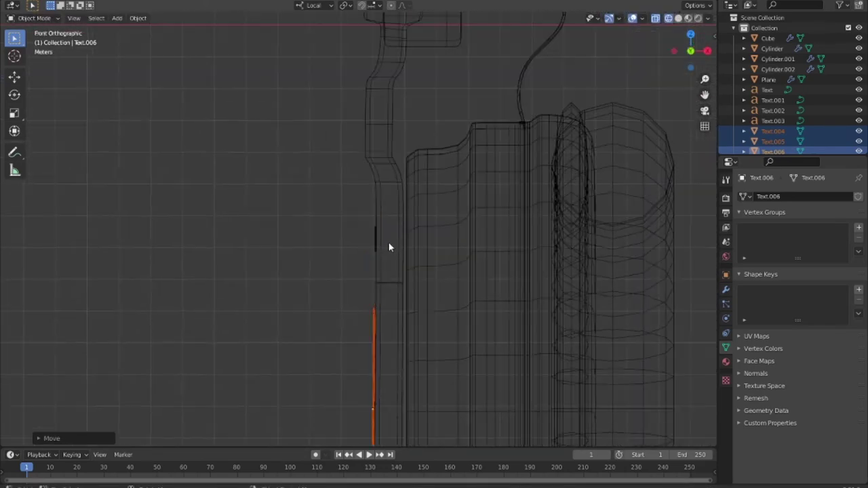
scroll(402, 283, "down", 2)
scroll(416, 303, "down", 3)
Return to solid shading and nudge the Wireless label about 0.009 m along local X
mouse_move(456, 327)
middle_mouse_down()
mouse_move(518, 341)
mouse_move(484, 358)
mouse_move(474, 316)
mouse_move(455, 294)
middle_mouse_up()
key("shift+z")
key("alt+a")
scroll(492, 349, "up", 3)
scroll(478, 280, "up", 3)
scroll(478, 280, "down", 3)
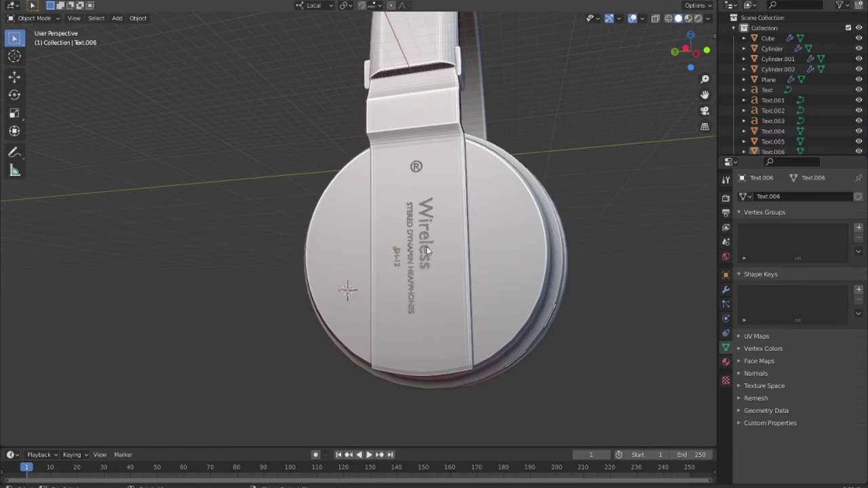
key("g")
key("x")
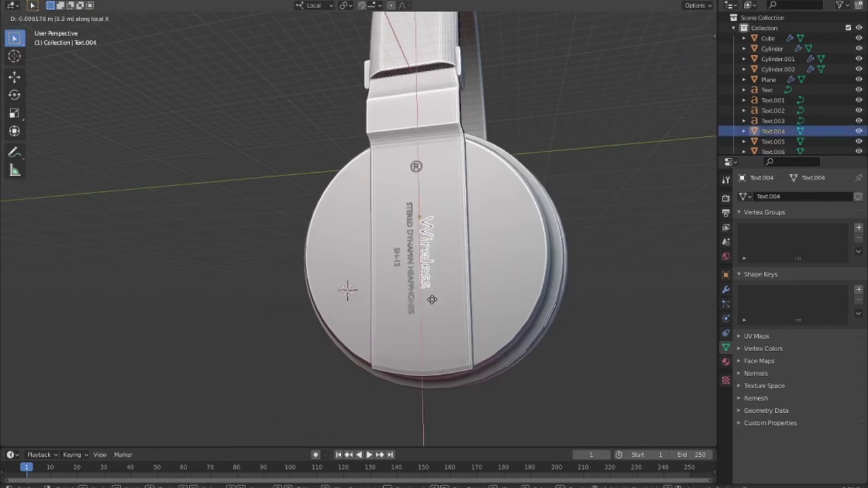
left_click(432, 299)
Box-select all headphone parts and join them, then undo the join
left_click(535, 395)
mouse_move(535, 395)
middle_mouse_down()
mouse_move(294, 361)
mouse_move(294, 384)
middle_mouse_up()
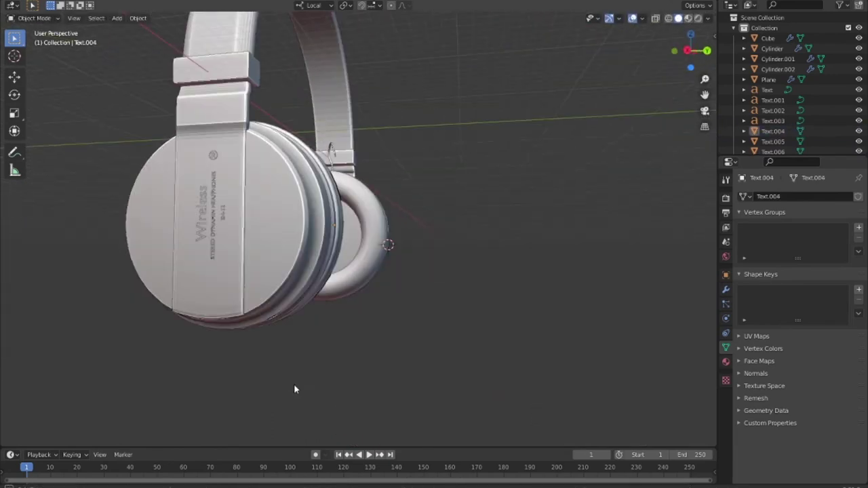
scroll(293, 384, "down", 5)
mouse_move(363, 360)
middle_mouse_down()
mouse_move(504, 368)
mouse_move(312, 96)
middle_mouse_up()
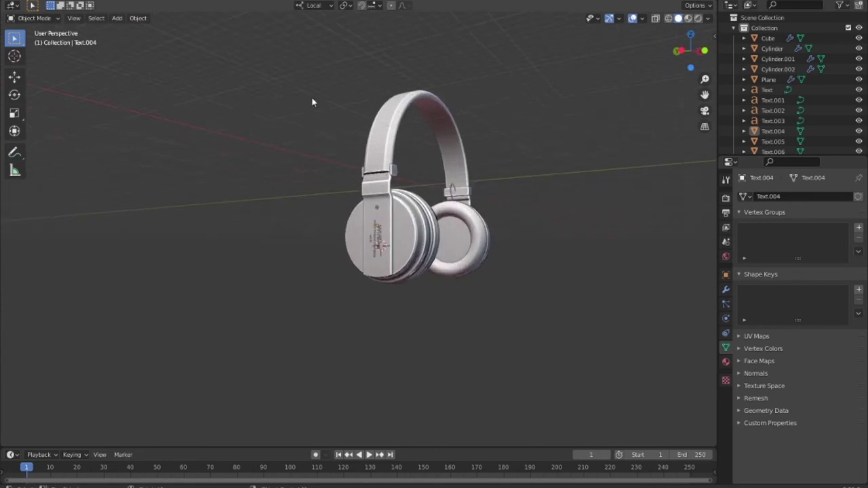
left_click_drag(277, 60, 623, 350)
key("ctrl+j")
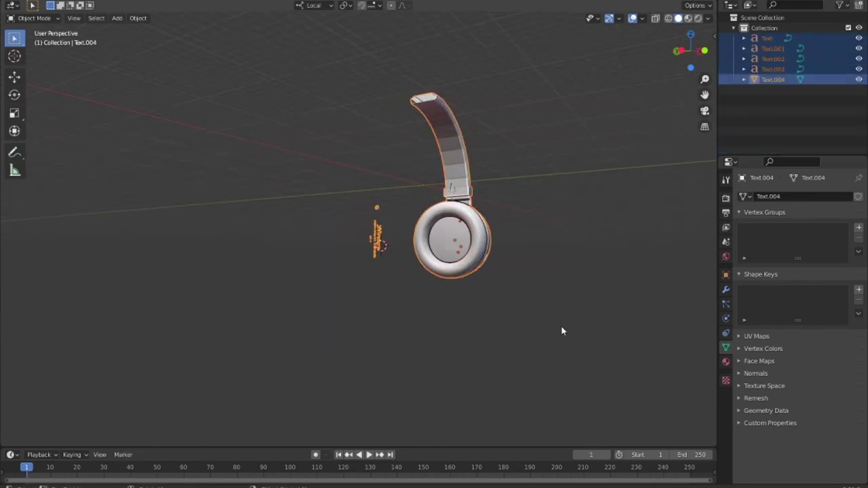
key("ctrl+z")
key("ctrl+z")
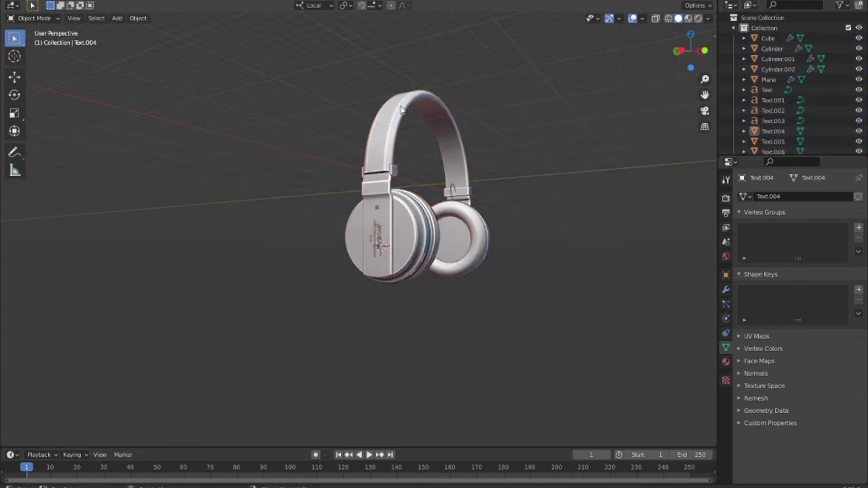
Apply all modifiers on the headband, earcup and hinge hooks
left_click(401, 110)
left_click(727, 290)
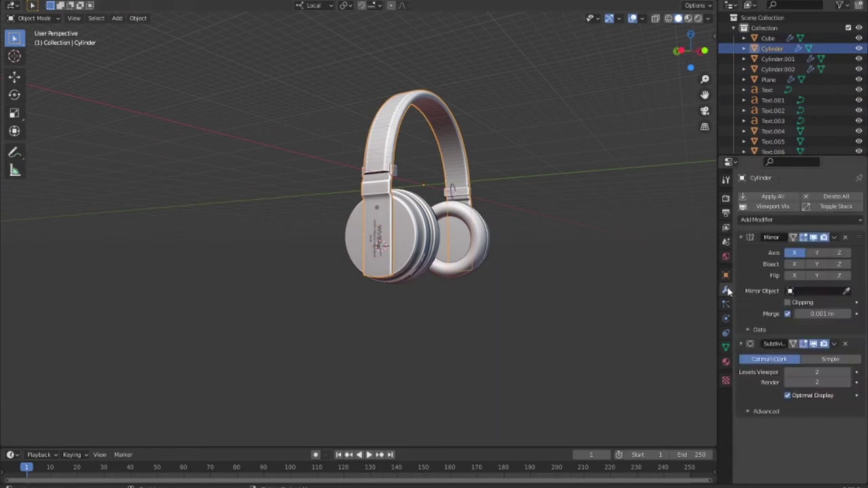
left_click(781, 196)
left_click(415, 233)
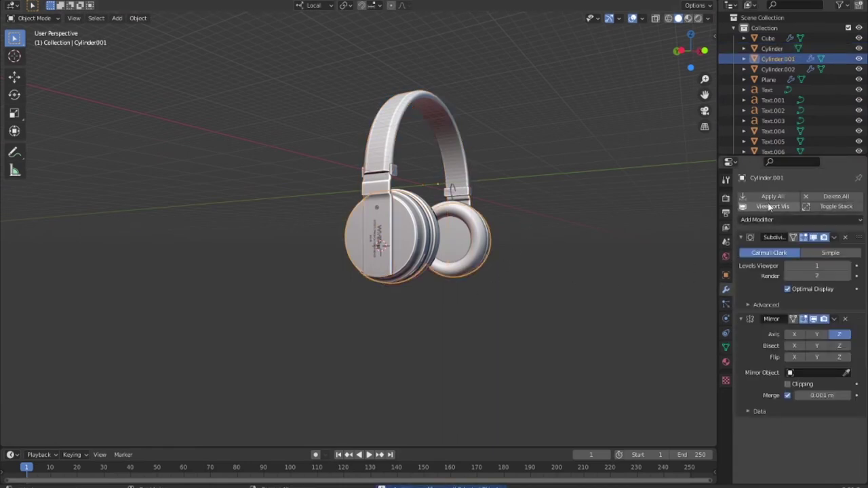
left_click(772, 198)
mouse_move(640, 231)
middle_mouse_down()
mouse_move(460, 314)
mouse_move(490, 326)
mouse_move(410, 277)
middle_mouse_up()
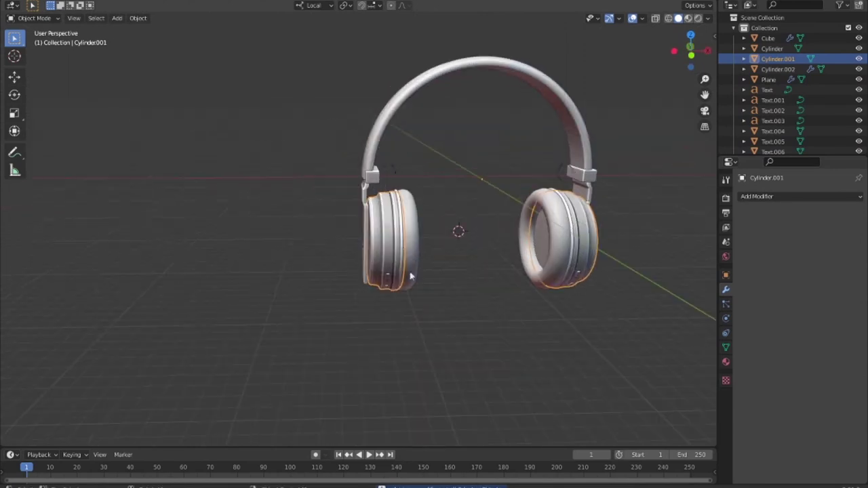
left_click(390, 182)
left_click(763, 198)
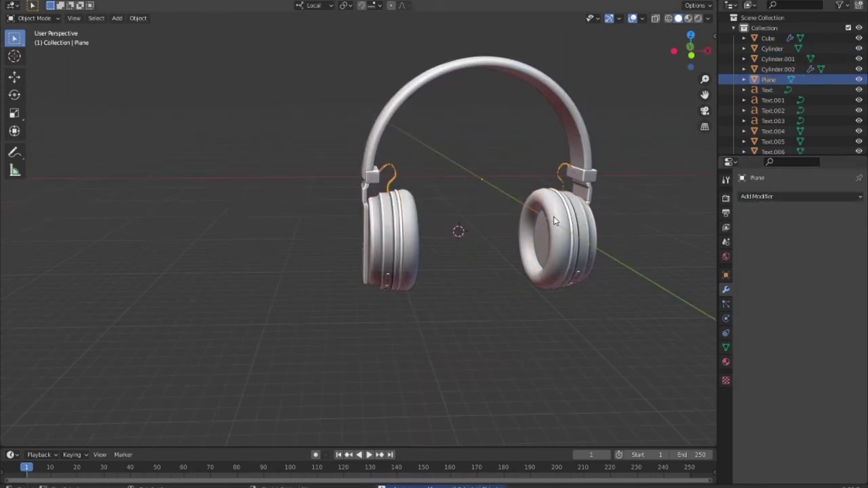
Apply the modifiers on the earcup Mirror part, earcup shells and headband slider pieces
left_click(554, 217)
left_click(765, 197)
left_click(565, 223)
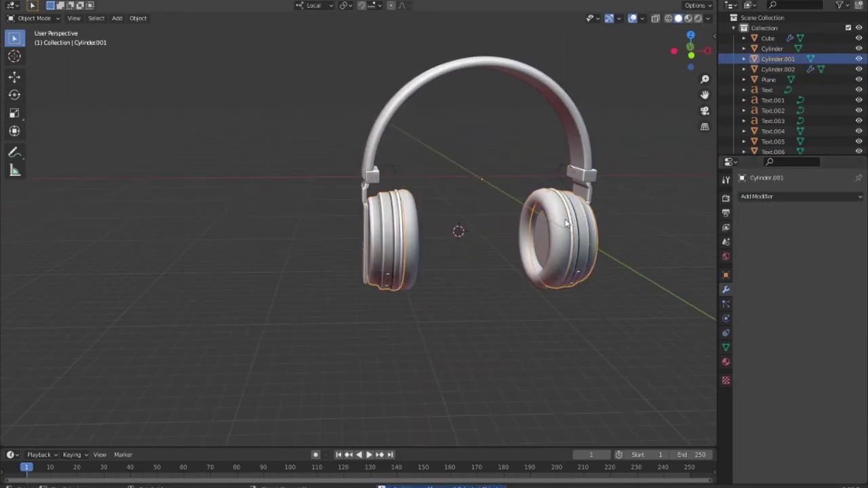
left_click(567, 224)
left_click(765, 197)
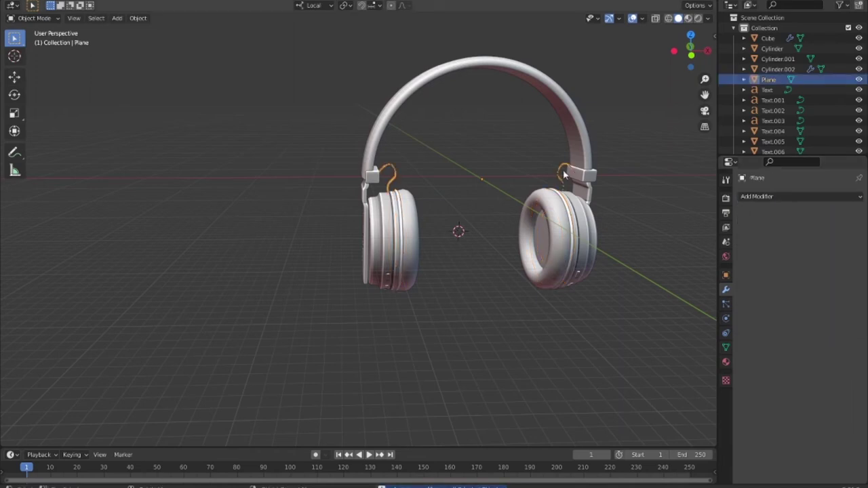
left_click(593, 197)
left_click(585, 176)
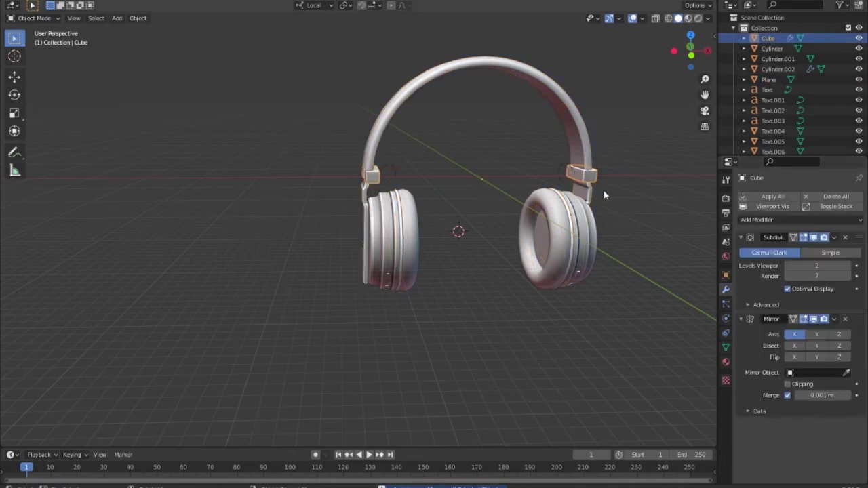
left_click(744, 196)
Apply the earcup rings' modifiers with Ctrl+A
mouse_move(579, 286)
middle_mouse_down()
mouse_move(483, 276)
mouse_move(416, 291)
middle_mouse_up()
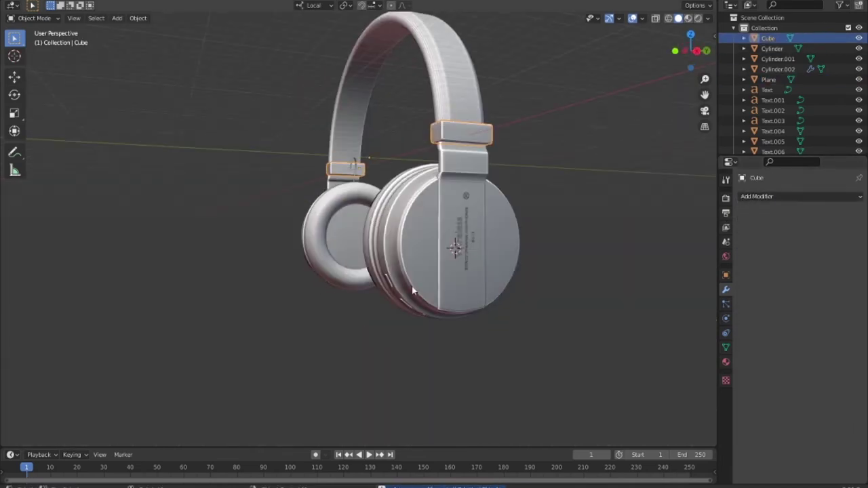
left_click(415, 292)
middle_click_drag(477, 332, 493, 338)
left_click(464, 326)
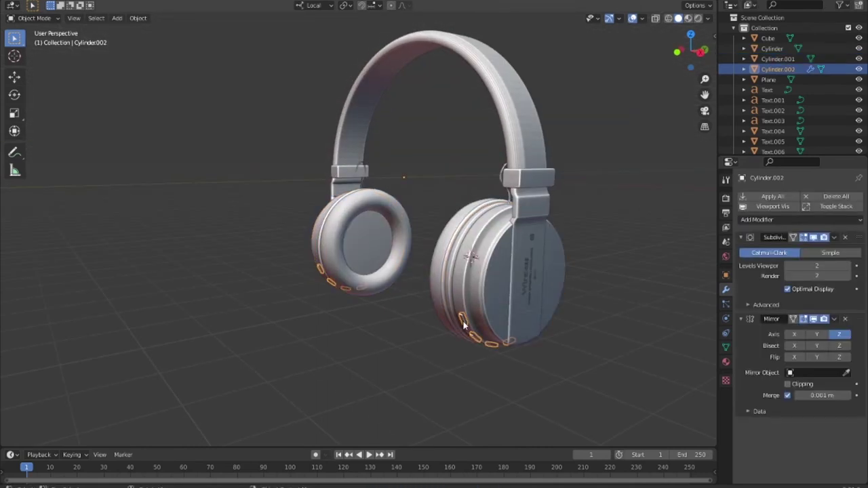
key("ctrl+a")
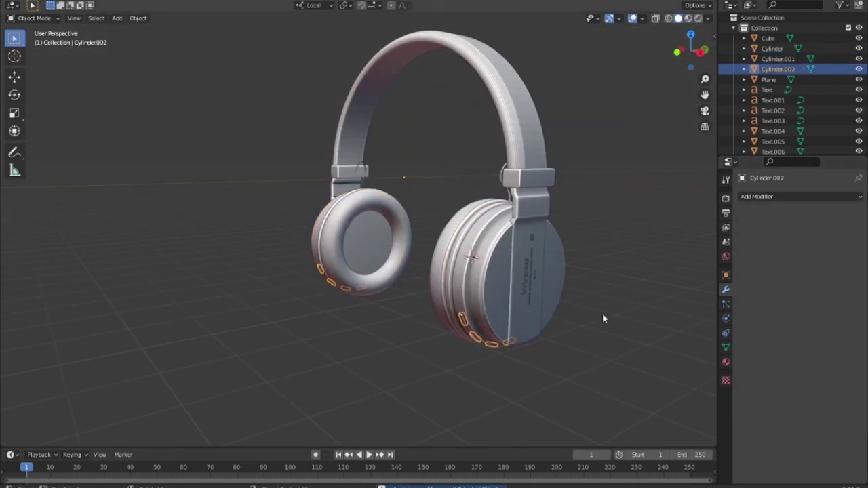
left_click(603, 317)
Clear the stray render region, then select everything and join it into one headphone mesh
scroll(603, 317, "down", 5)
middle_click_drag(603, 318, 672, 329)
scroll(672, 329, "up", 2)
key("ctrl+b")
left_click_drag(508, 323, 352, 139)
key("ctrl+alt+b")
key("a")
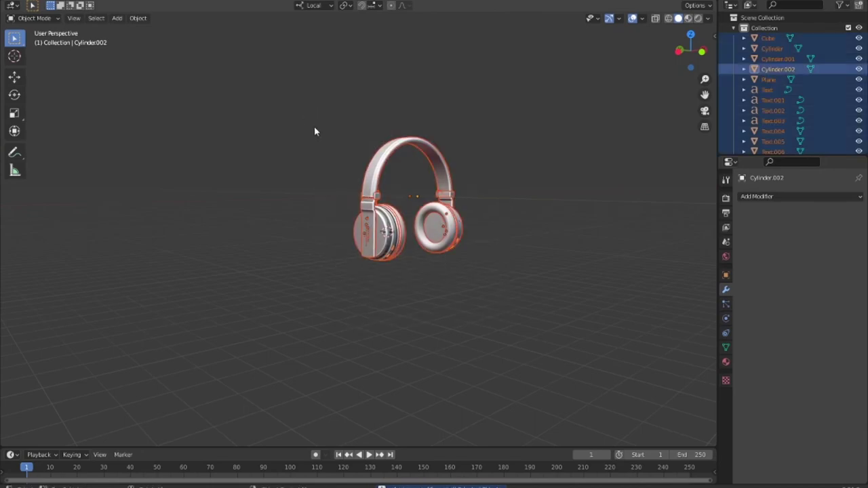
key("ctrl+j")
scroll(432, 307, "up", 4)
Inspect the earcup from a tilted angle, then snap to the front view
left_click(432, 307)
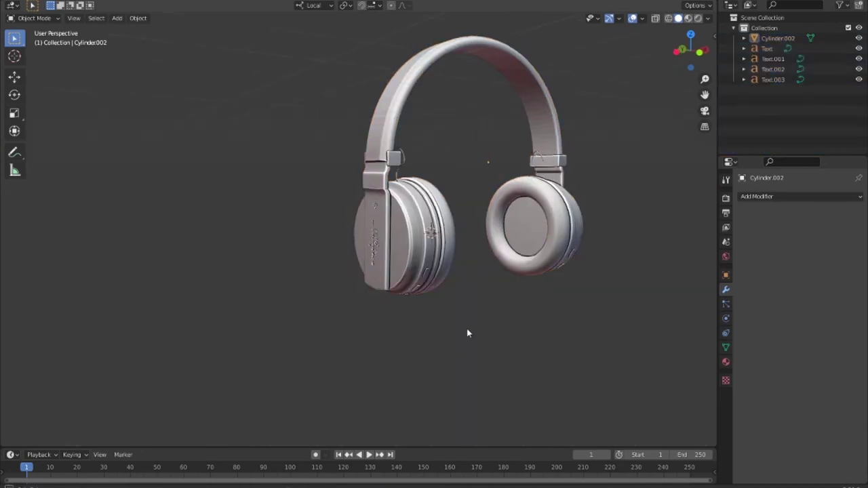
scroll(467, 328, "up", 3)
mouse_move(467, 328)
middle_mouse_down()
mouse_move(418, 293)
mouse_move(501, 289)
mouse_move(535, 301)
mouse_move(244, 314)
mouse_move(557, 304)
mouse_move(516, 294)
mouse_move(537, 227)
mouse_move(417, 354)
mouse_move(452, 271)
mouse_move(458, 347)
middle_mouse_up()
scroll(462, 301, "down", 4)
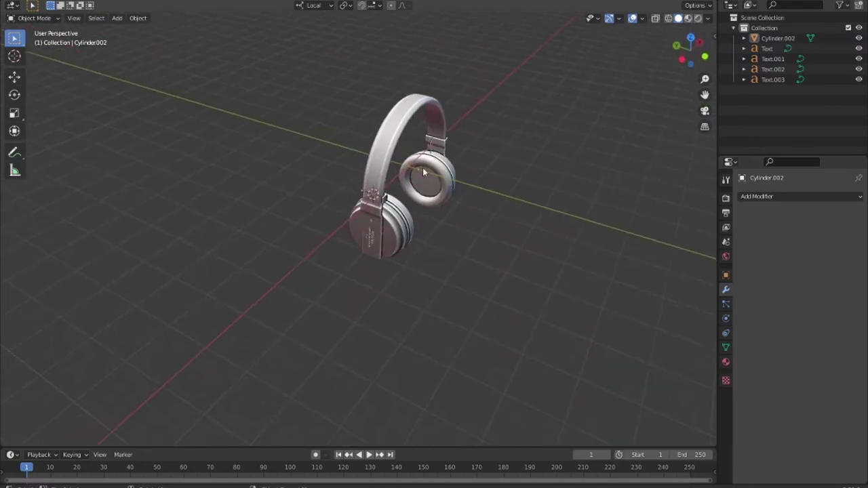
key("r")
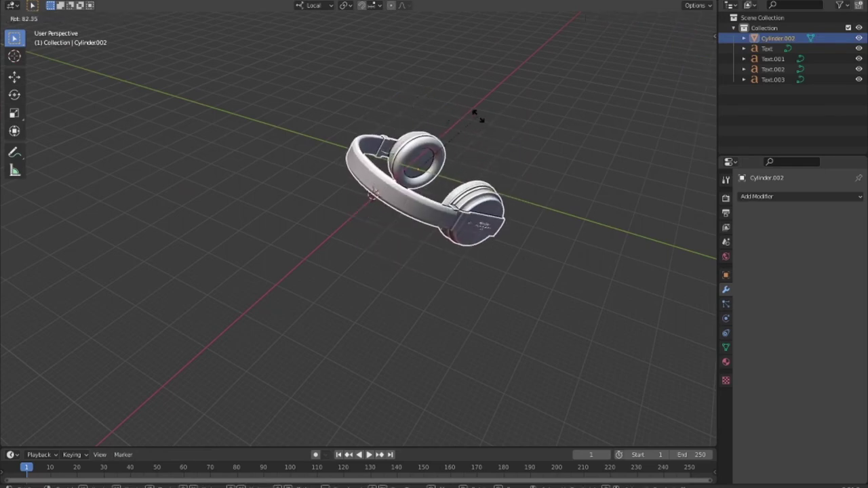
right_click(500, 132)
mouse_move(500, 136)
middle_mouse_down()
mouse_move(493, 230)
mouse_move(513, 243)
middle_mouse_up()
key("KP_1")
Rotate the headphones about 90° in front view and check the new angle
key("r")
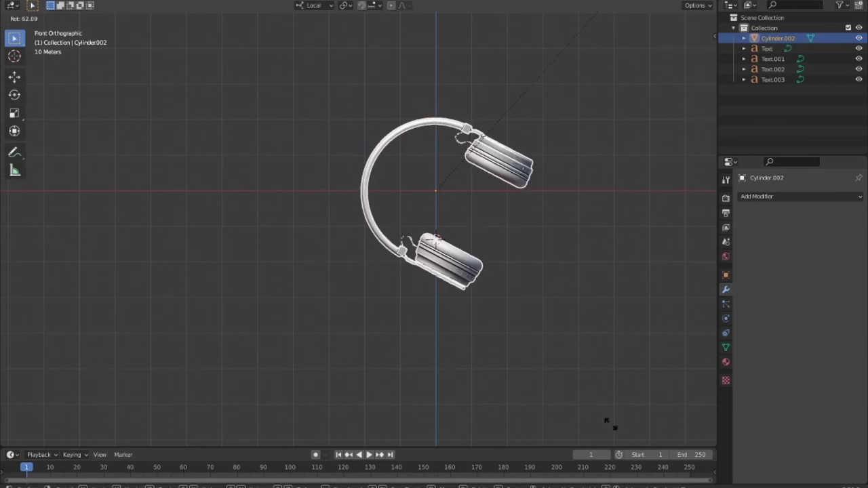
left_click(606, 408)
mouse_move(606, 408)
middle_mouse_down()
mouse_move(615, 291)
mouse_move(615, 320)
mouse_move(655, 291)
middle_mouse_up()
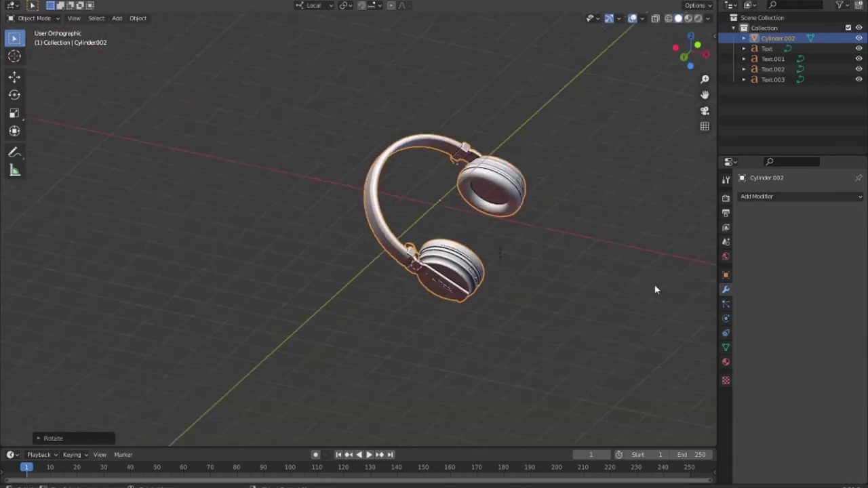
key("KP_1")
mouse_move(571, 290)
middle_mouse_down()
mouse_move(548, 217)
mouse_move(572, 238)
mouse_move(545, 294)
mouse_move(508, 268)
mouse_move(558, 368)
middle_mouse_up()
key("KP_1")
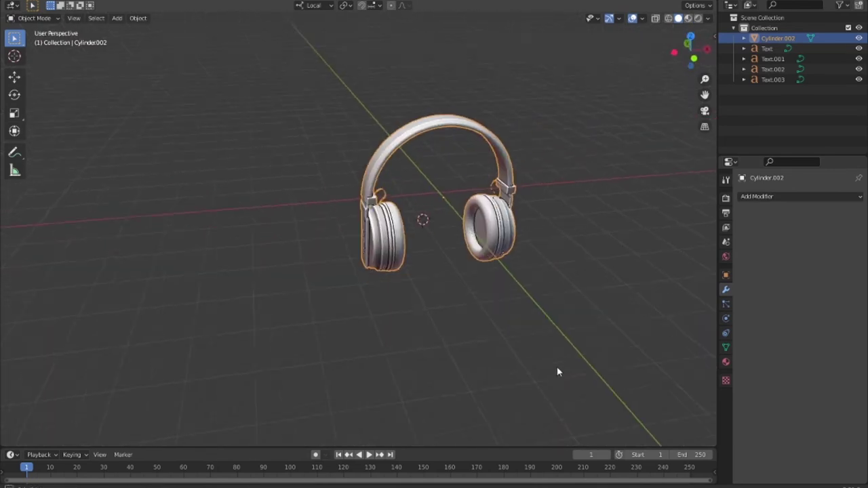
Rotate the headphones about 50°, then tilt them about the local X and local Y axes
key("r")
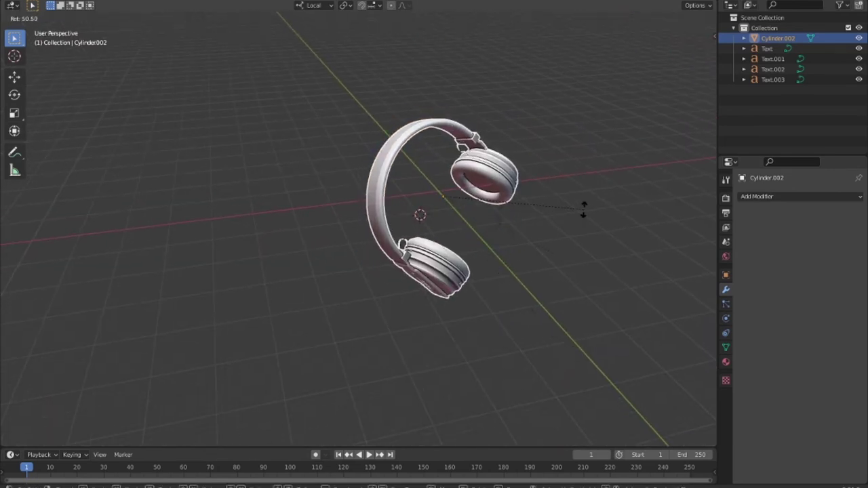
left_click(585, 210)
key("r")
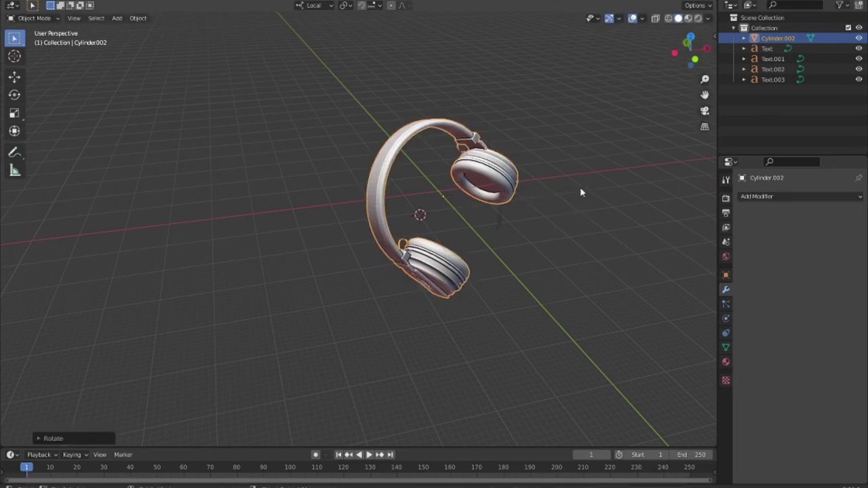
key("z")
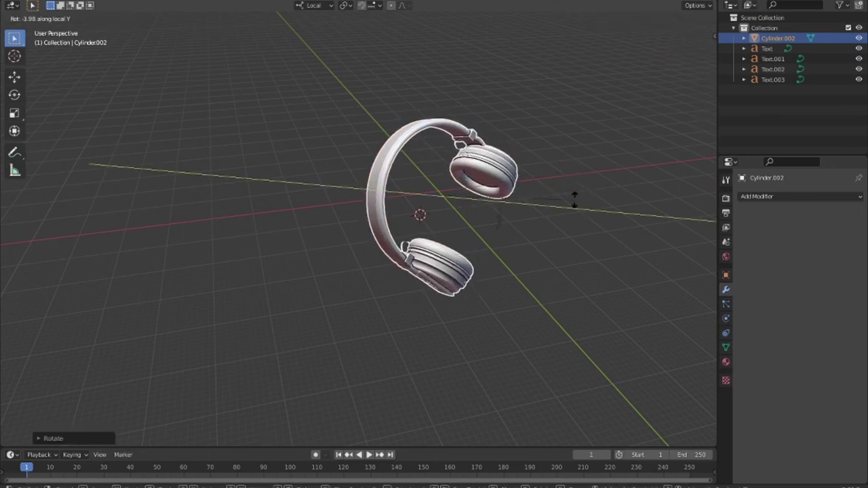
key("z")
key("x")
key("x")
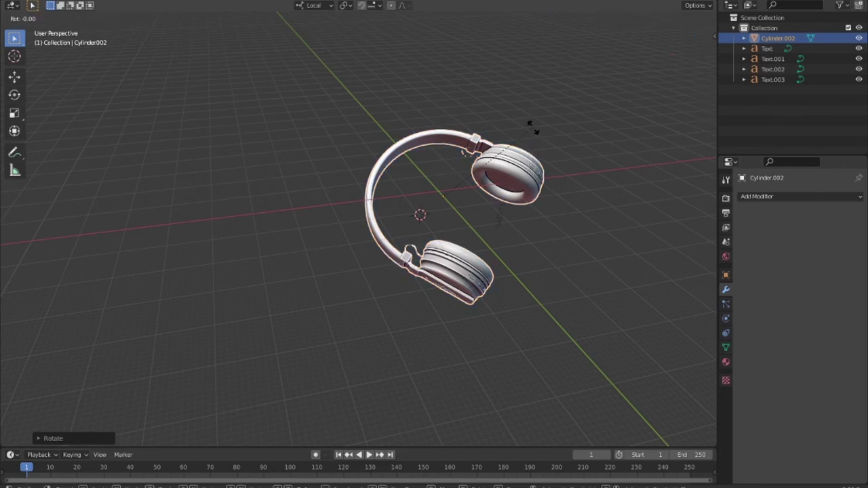
left_click(590, 175)
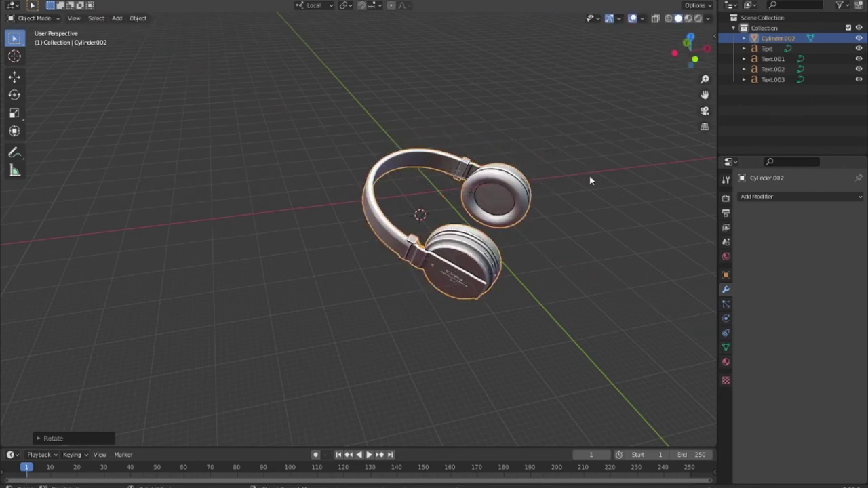
key("r")
key("y")
key("y")
left_click(624, 126)
Switch transforms to the global orientation and move the headphones along Z
mouse_move(624, 125)
middle_mouse_down()
mouse_move(499, 267)
mouse_move(502, 277)
mouse_move(473, 276)
mouse_move(508, 276)
mouse_move(504, 286)
middle_mouse_up()
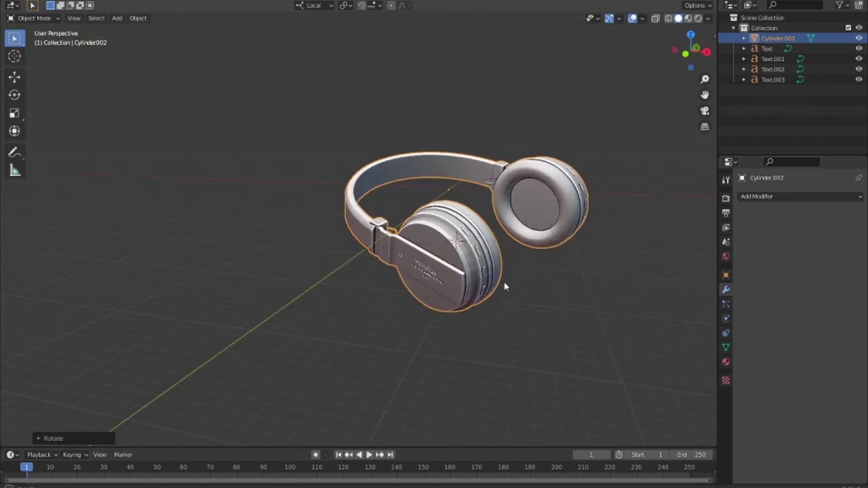
key("g")
key("Escape")
left_click(330, 10)
key("alt+a")
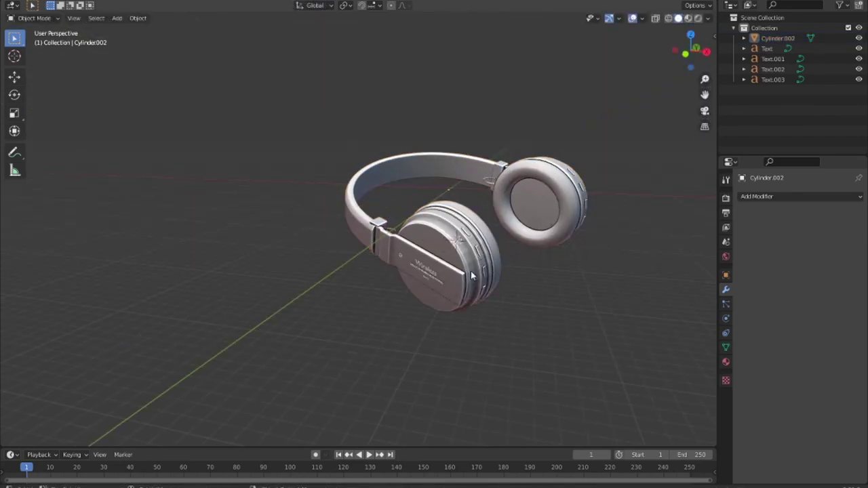
key("g")
key("z")
left_click(519, 323)
Rotate the headphones freely, then tilt them about global X and turn them about global Z
key("r")
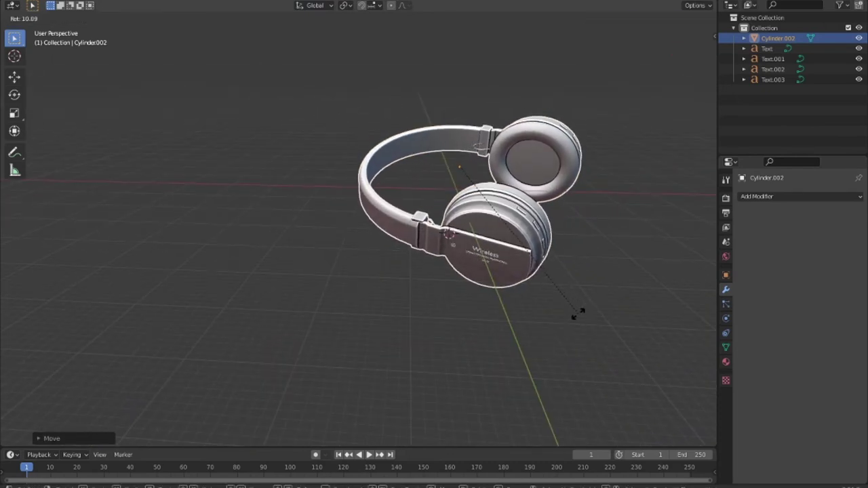
left_click(568, 338)
key("r")
key("y")
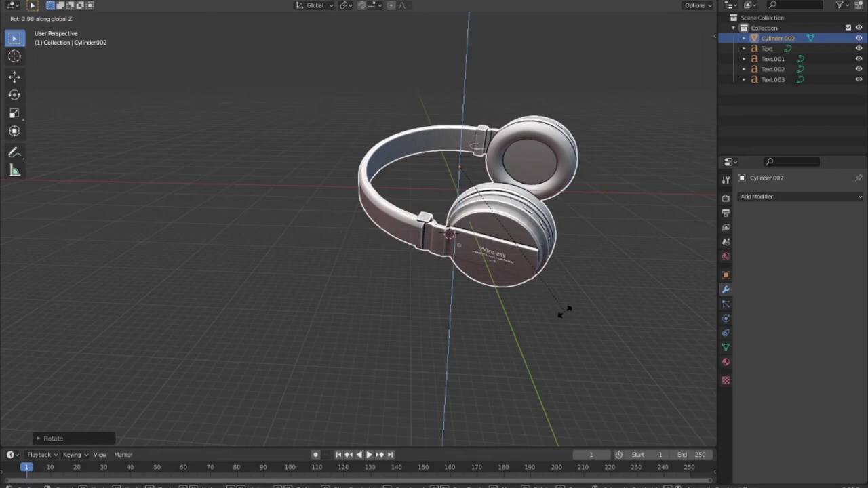
key("x")
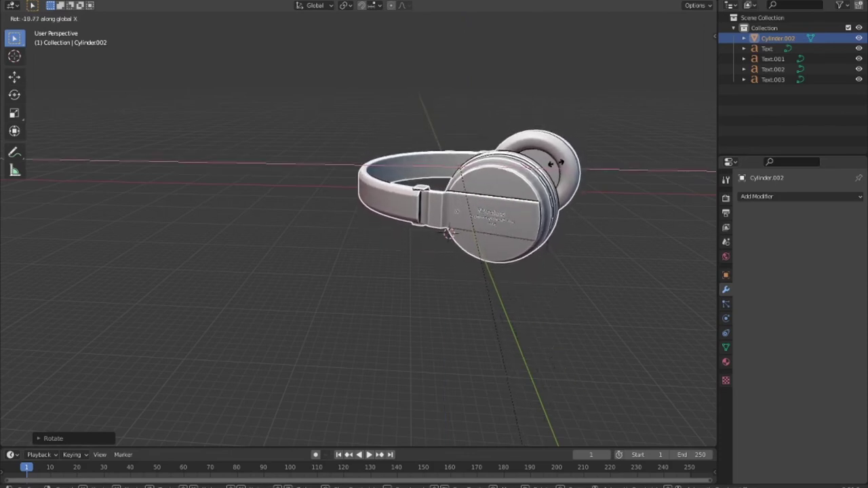
left_click(547, 265)
key("r")
key("x")
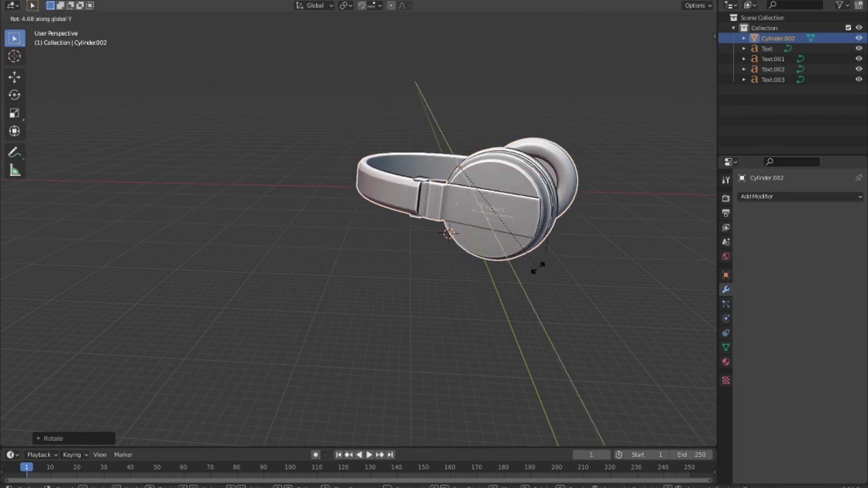
key("z")
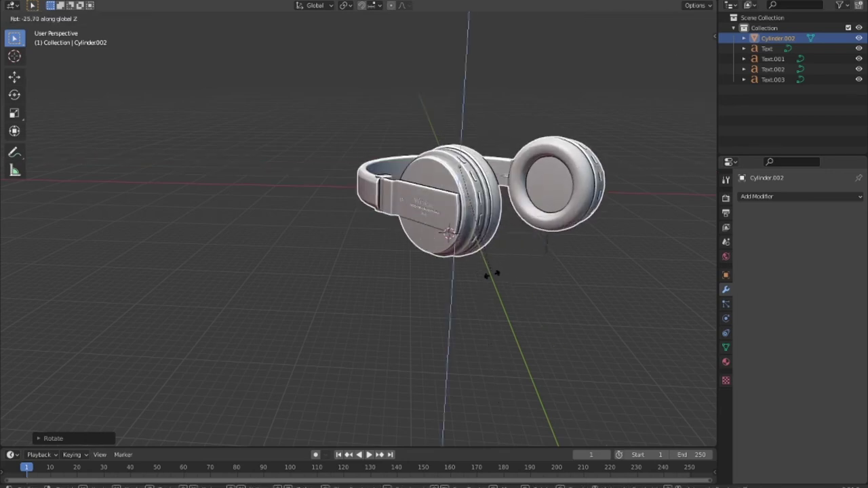
left_click(488, 281)
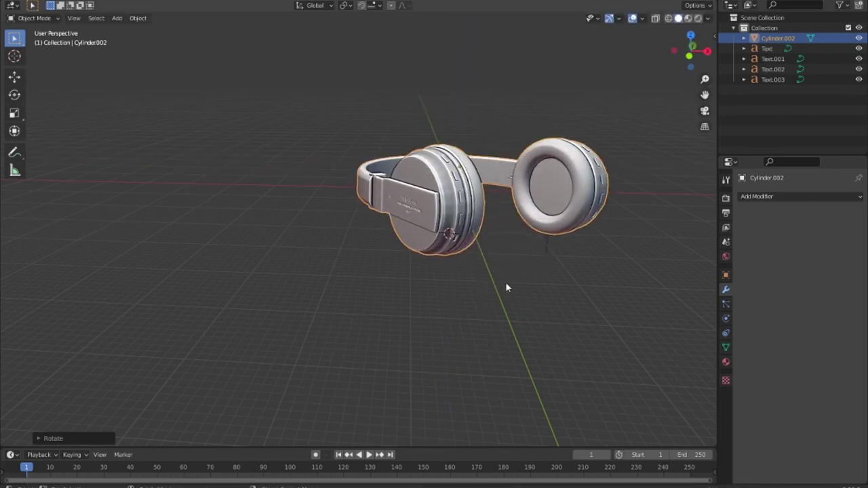
Deselect the headphones and switch to the top-down view
left_click(506, 281)
mouse_move(505, 282)
middle_mouse_down()
mouse_move(523, 301)
mouse_move(383, 201)
middle_mouse_up()
scroll(603, 158, "down", 5)
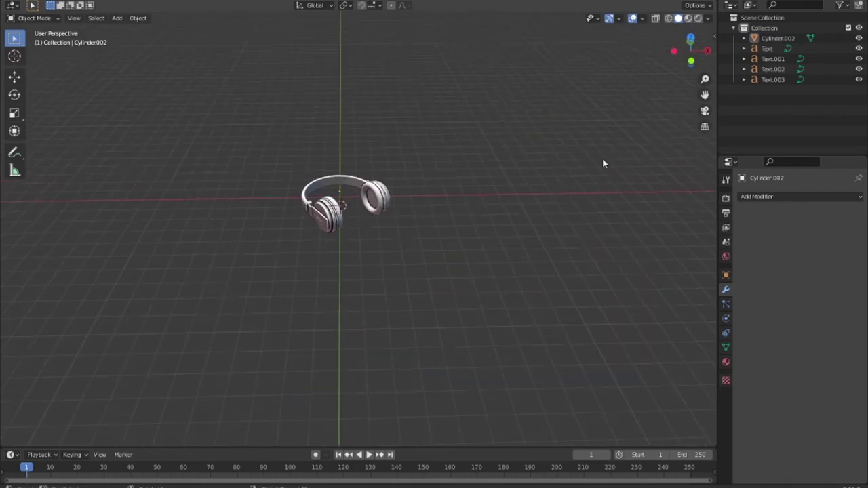
scroll(343, 236, "up", 4)
middle_click_drag(343, 236, 380, 228)
key("KP_7")
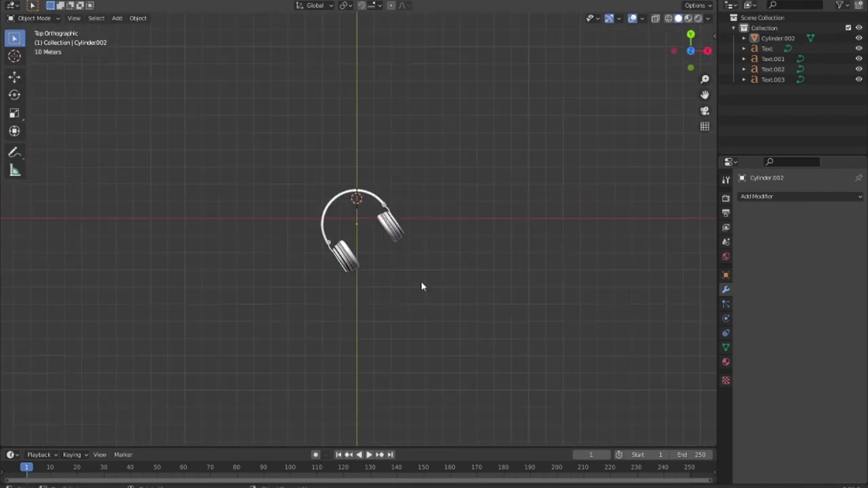
Add a trial camera, look through it, then delete the old camera
key("shift+a")
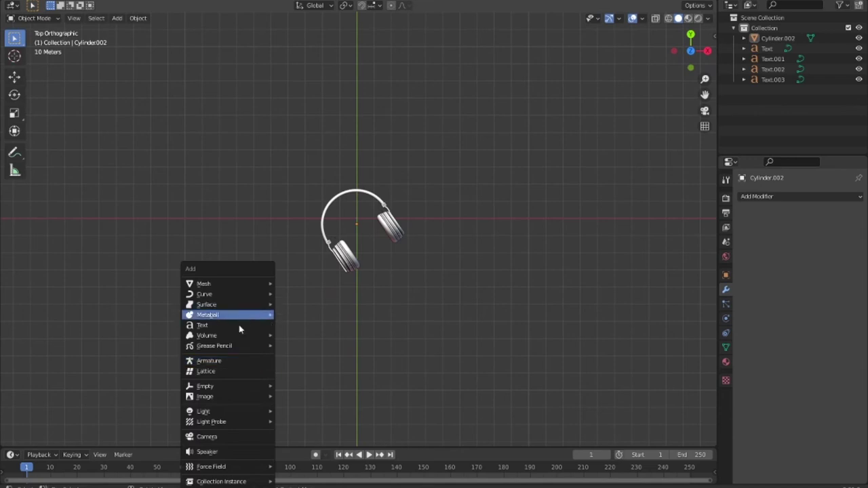
left_click(244, 439)
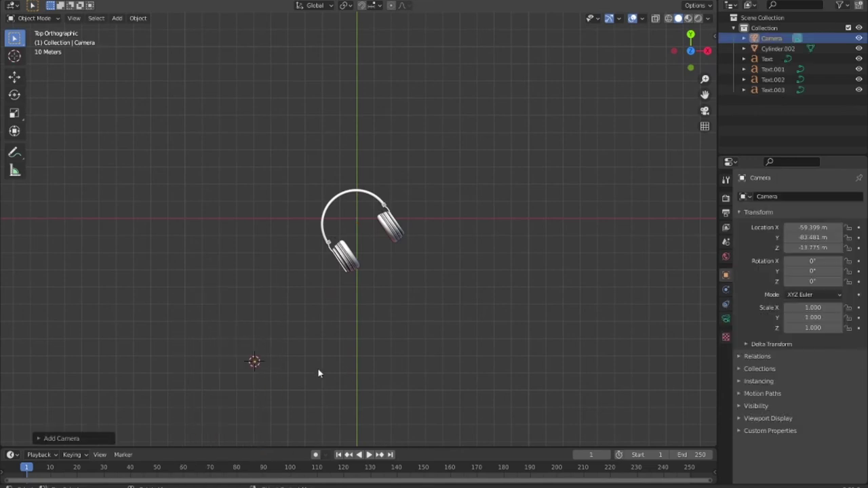
key("KP_Decimal")
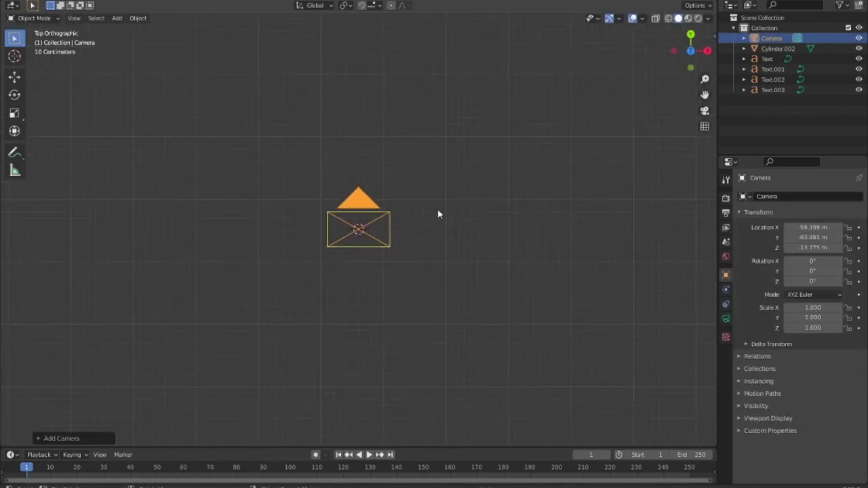
scroll(441, 220, "down", 5)
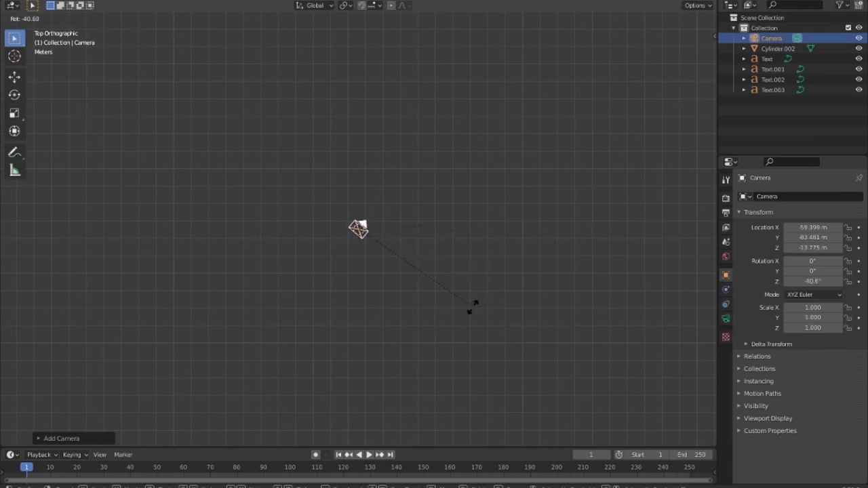
key("r")
key("z")
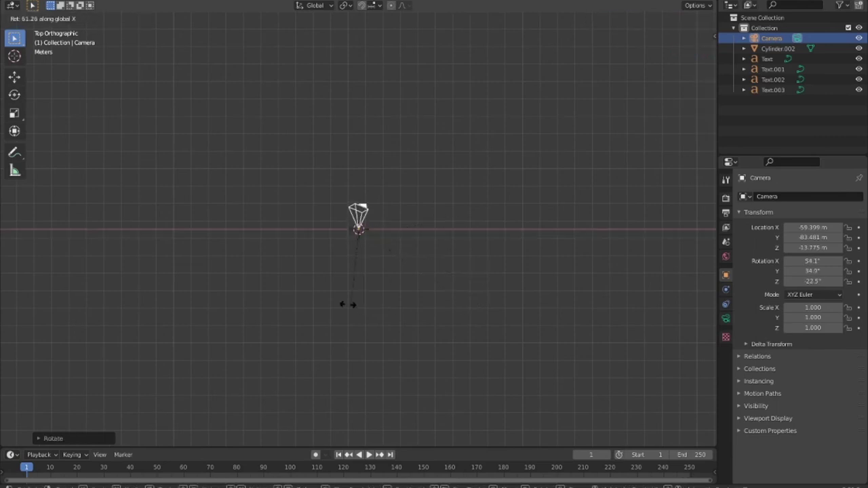
key("Escape")
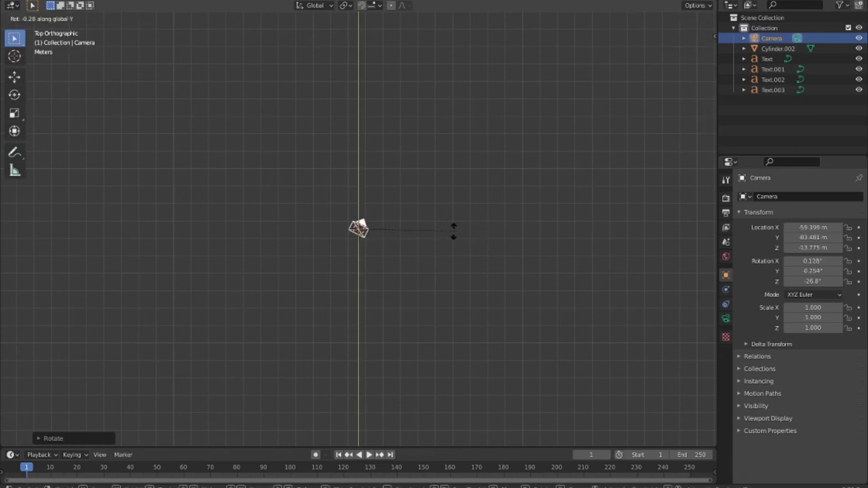
key("Escape")
key("KP_0")
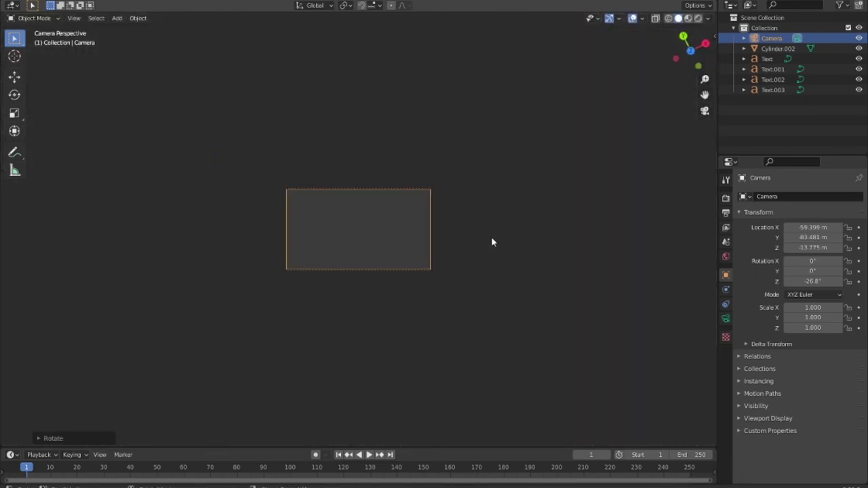
key("KP_7")
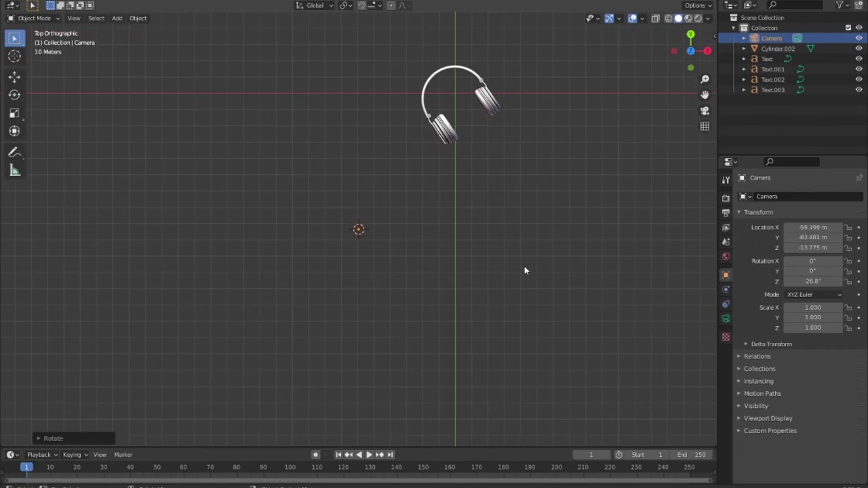
key("Delete")
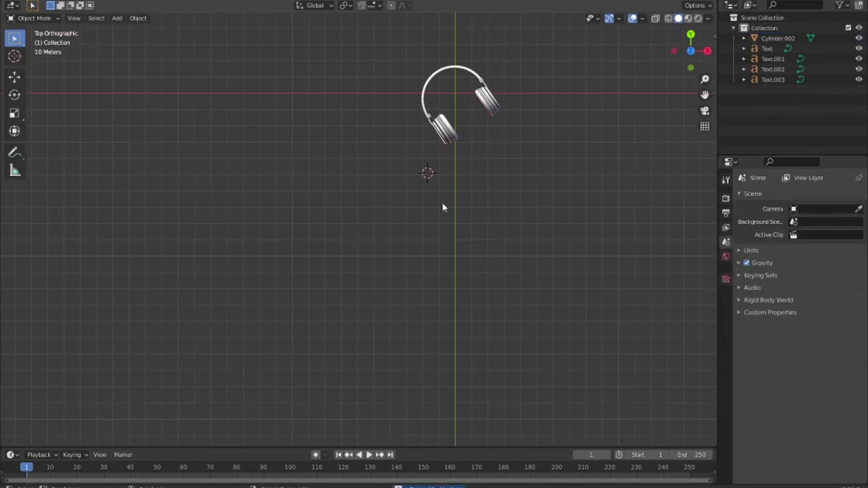
Add a new camera at the 3D cursor and enable Lock To 3D Cursor in the sidebar's View settings
key("shift+a")
left_click(435, 208)
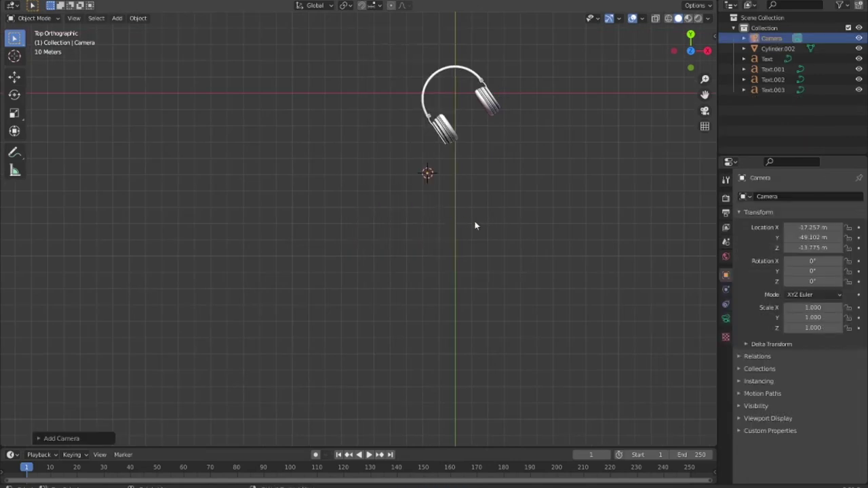
key("n")
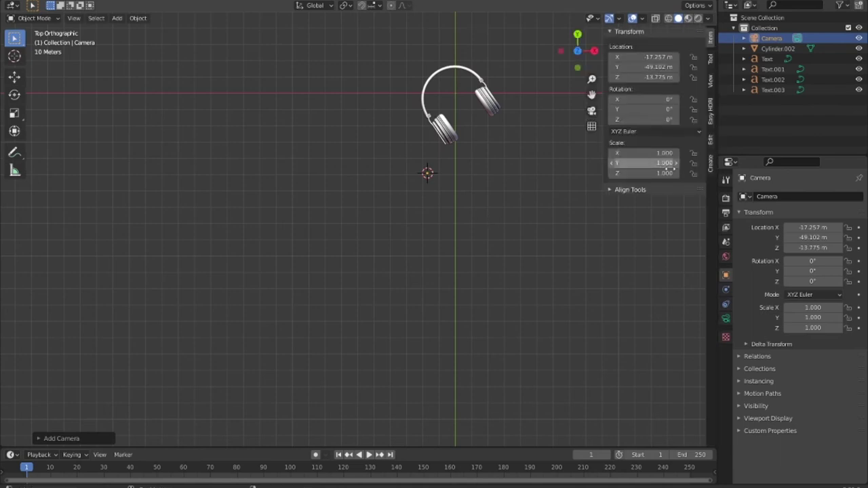
left_click(711, 80)
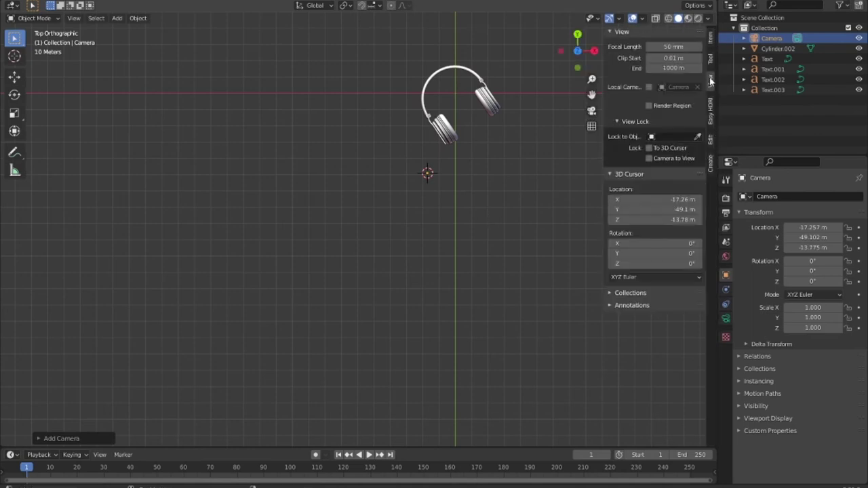
left_click(650, 149)
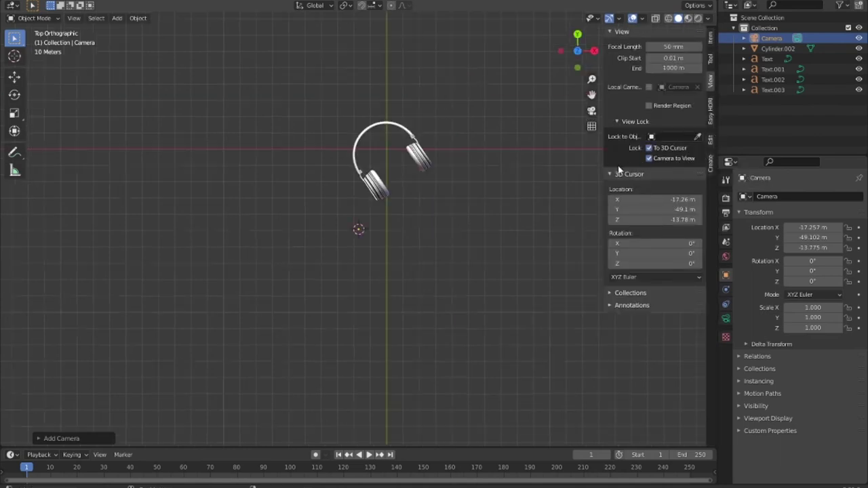
mouse_move(460, 219)
middle_mouse_down()
mouse_move(405, 196)
mouse_move(496, 120)
middle_mouse_up()
Look through the new camera and frame an angled view of the headphones
key("KP_0")
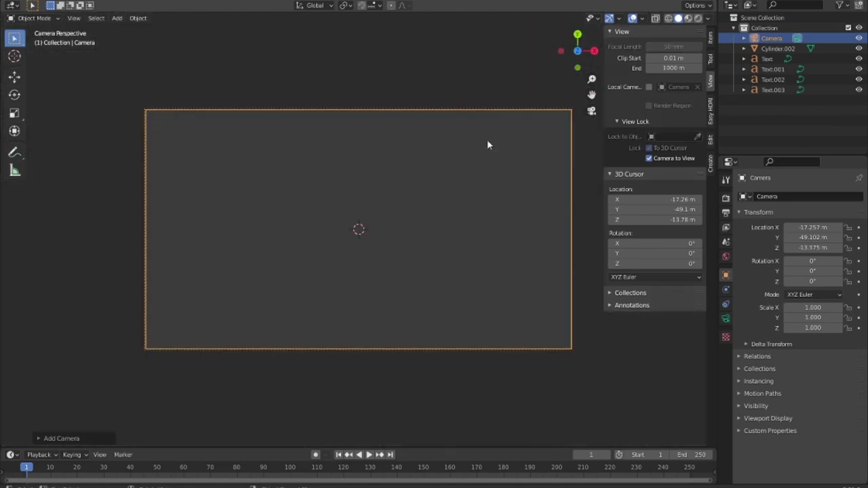
scroll(427, 220, "down", 3)
scroll(428, 220, "down", 3)
scroll(427, 217, "down", 3)
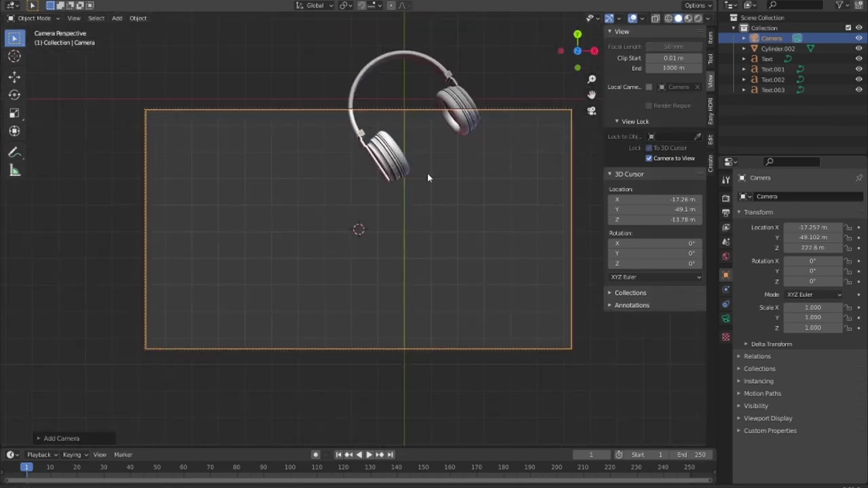
mouse_move(427, 178)
middle_mouse_down()
mouse_move(412, 225)
mouse_move(416, 275)
mouse_move(463, 285)
mouse_move(315, 276)
mouse_move(464, 281)
mouse_move(395, 283)
mouse_move(359, 301)
middle_mouse_up()
scroll(411, 225, "up", 3)
Select the text beneath the headphones, undo back to the full model, and view the ear cup side
left_click(413, 327)
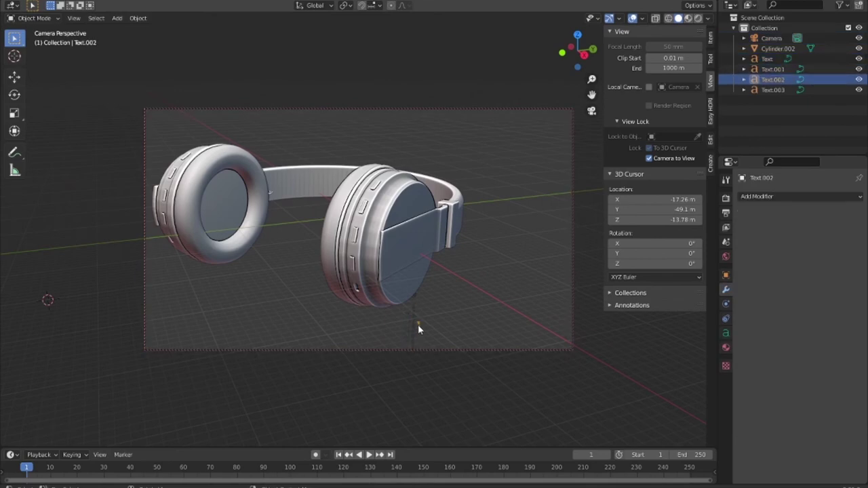
scroll(426, 337, "down", 2)
scroll(426, 334, "down", 2)
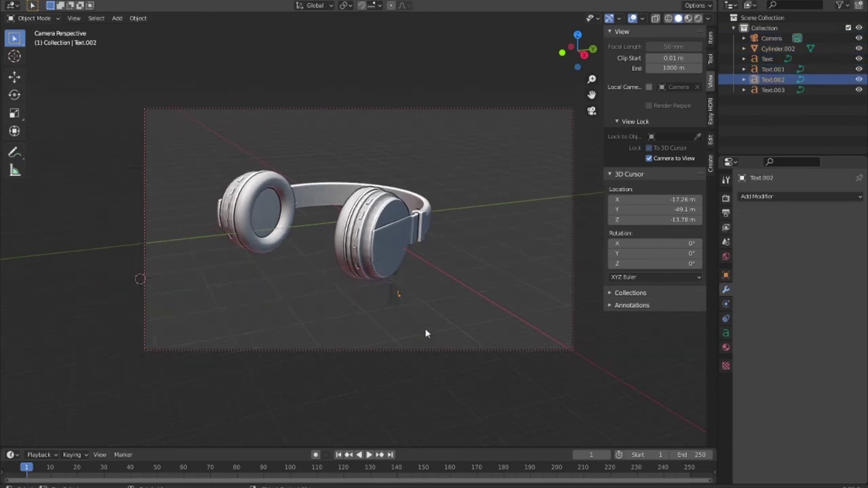
left_click(426, 333)
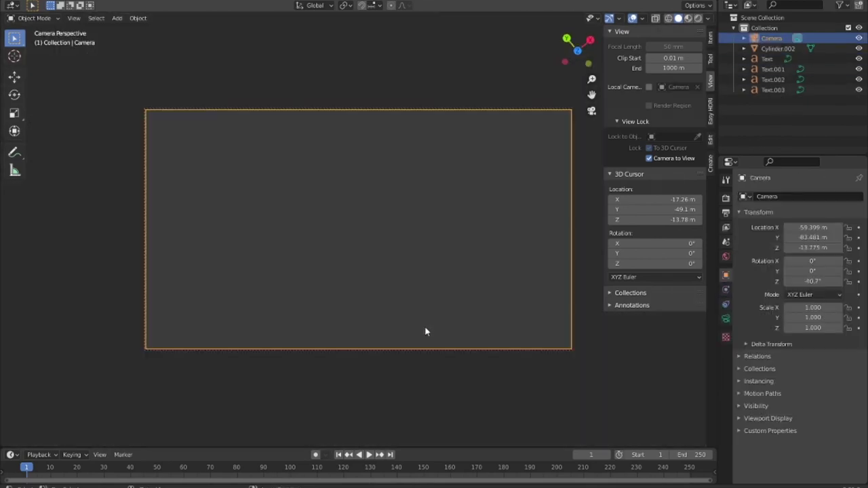
key("ctrl+KP_0")
key("ctrl+z")
key("ctrl+z")
key("ctrl+z")
key("ctrl+z")
key("ctrl+z")
key("ctrl+z")
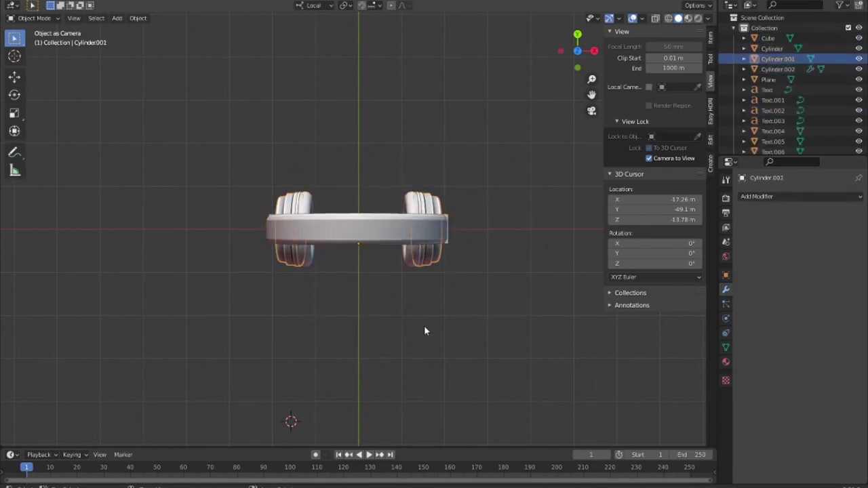
mouse_move(425, 331)
middle_mouse_down()
mouse_move(358, 254)
mouse_move(321, 230)
mouse_move(201, 261)
middle_mouse_up()
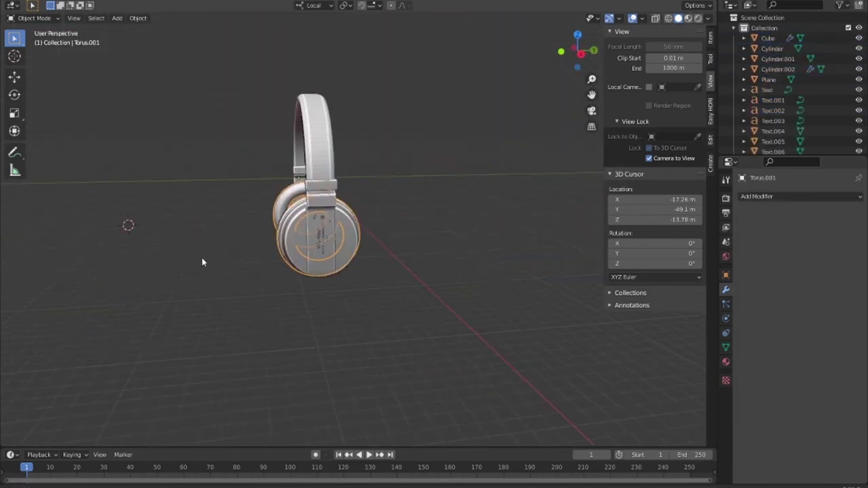
Convert the small text line and the Wireless text on the ear cup into meshes
scroll(343, 285, "up", 5)
key("ctrl+z")
key("ctrl+shift+z")
key("ctrl+z")
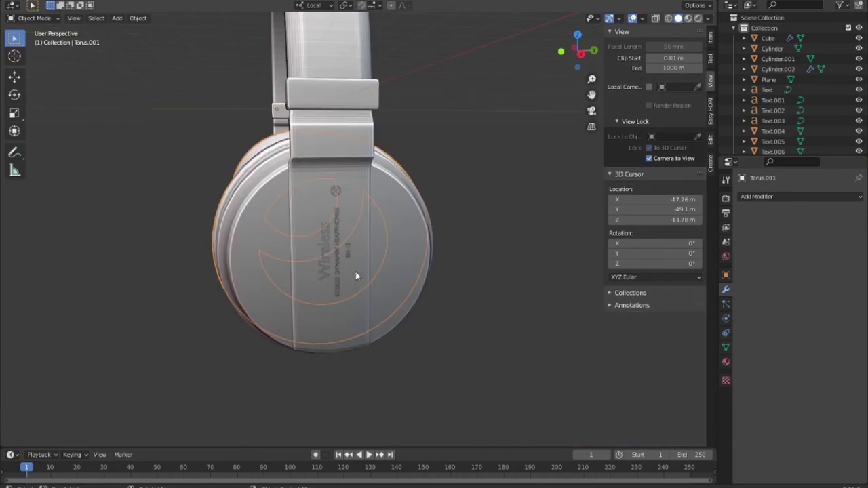
left_click(341, 268)
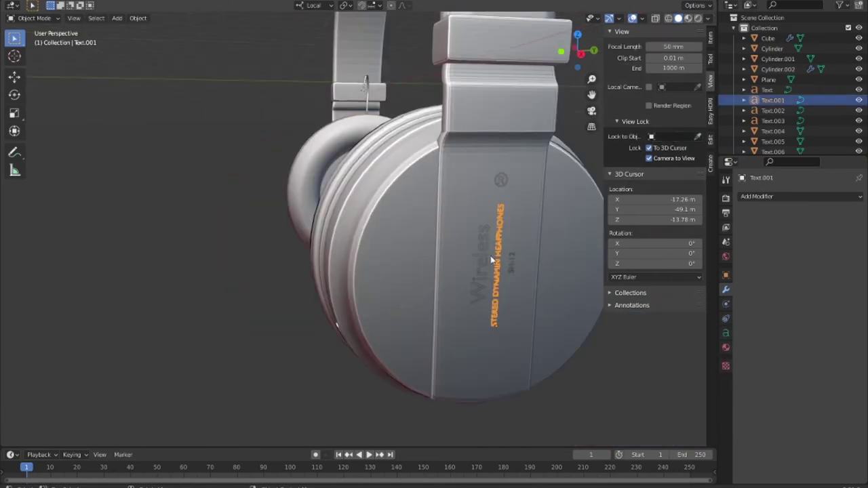
right_click(500, 250)
left_click(499, 250)
left_click(479, 263)
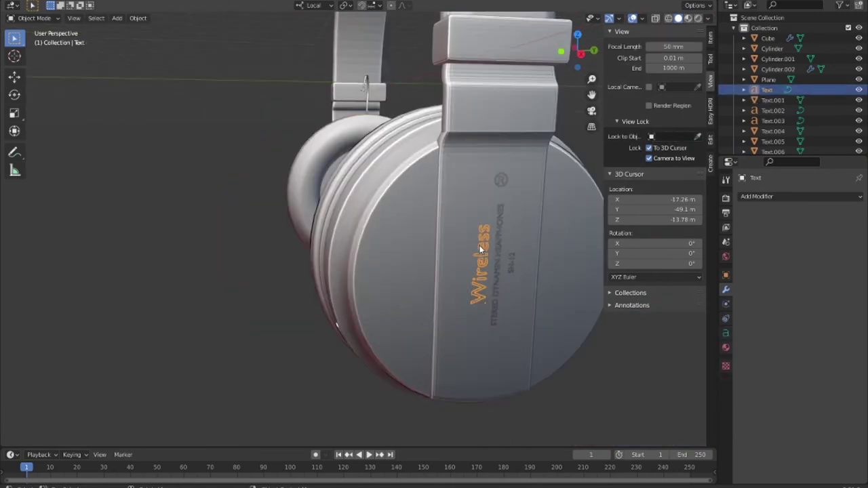
right_click(477, 249)
left_click(475, 245)
Convert the remaining label text and the model number text into meshes
right_click(511, 257)
left_click(510, 264)
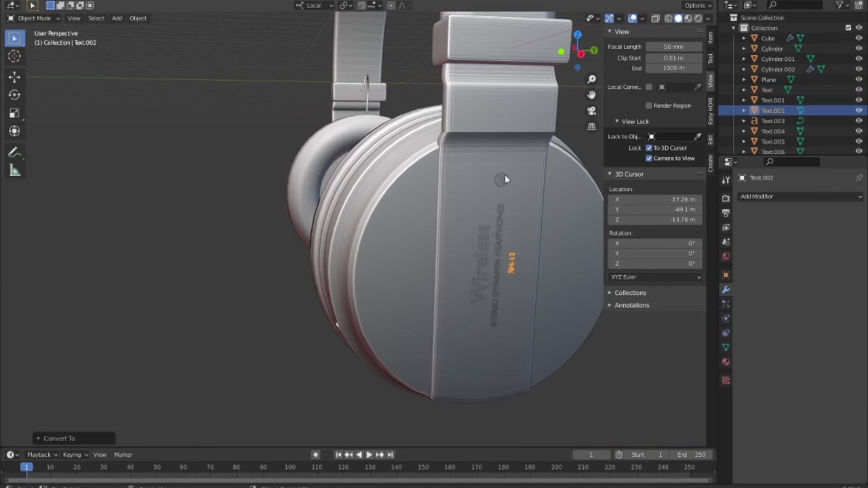
left_click(502, 179)
right_click(503, 179)
left_click(509, 177)
Join the label meshes into one object and extrude the lettering about 0.175 m along its normals
left_click(508, 258, "shift")
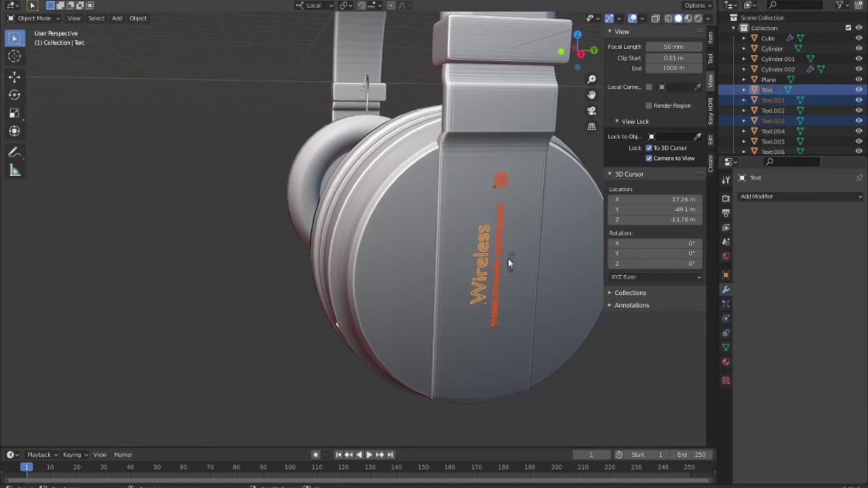
left_click(510, 286, "shift")
key("ctrl+j")
key("Tab")
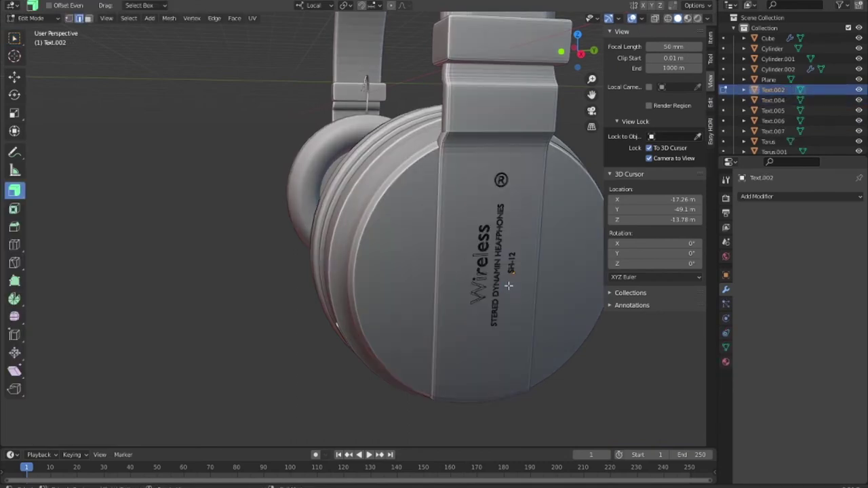
key("k")
key("e")
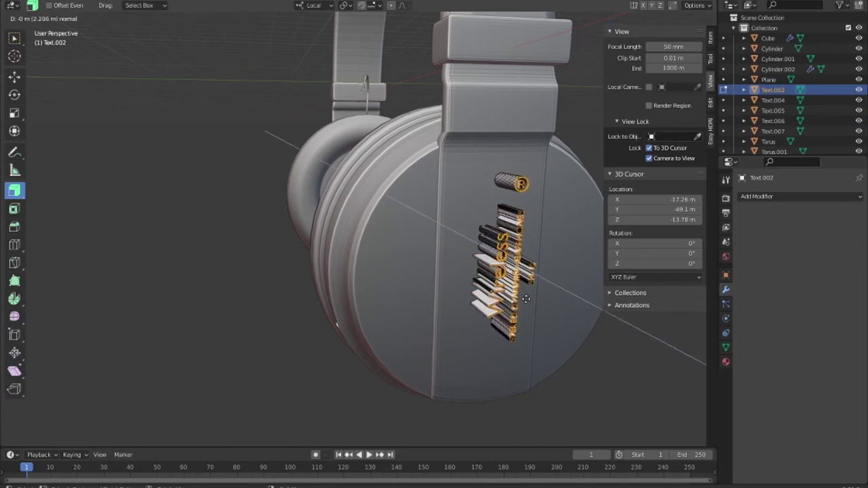
left_click(341, 215)
Return to Object Mode and apply all modifiers on the headband slider pieces
key("Tab")
left_click(281, 368)
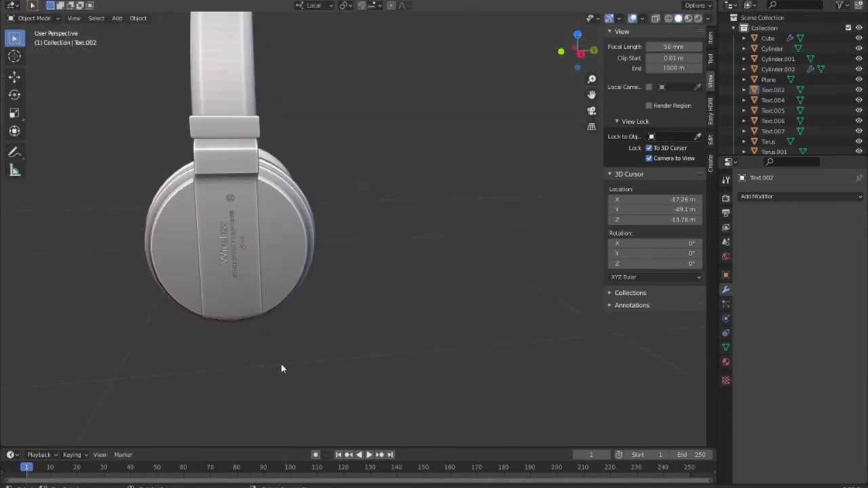
middle_click_drag(281, 368, 332, 360)
left_click(280, 234)
left_click(276, 266, "shift")
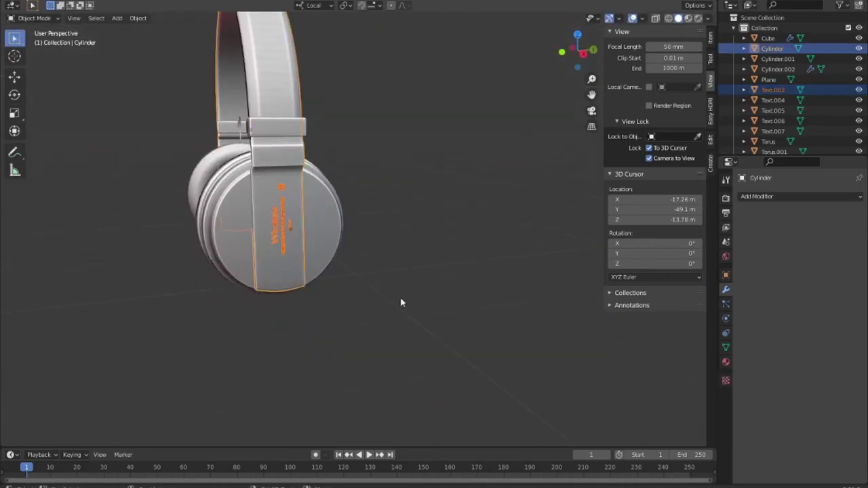
middle_click_drag(401, 303, 320, 179)
left_click(320, 179)
left_click(304, 123)
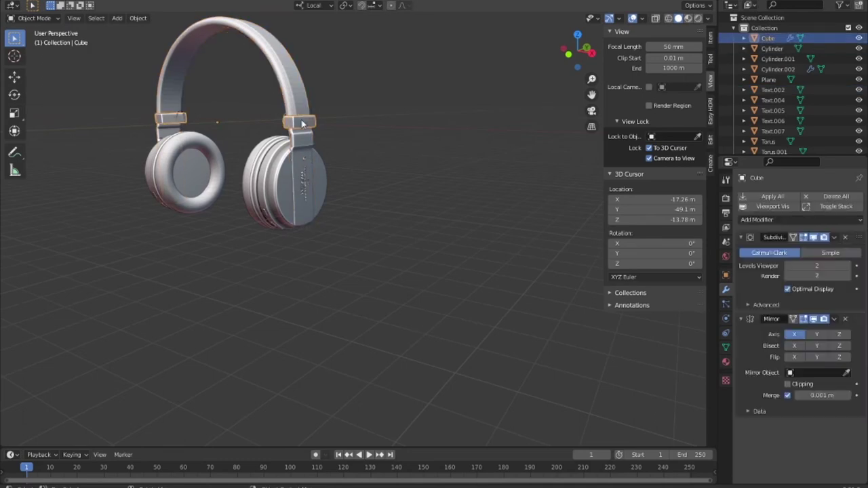
left_click(768, 196)
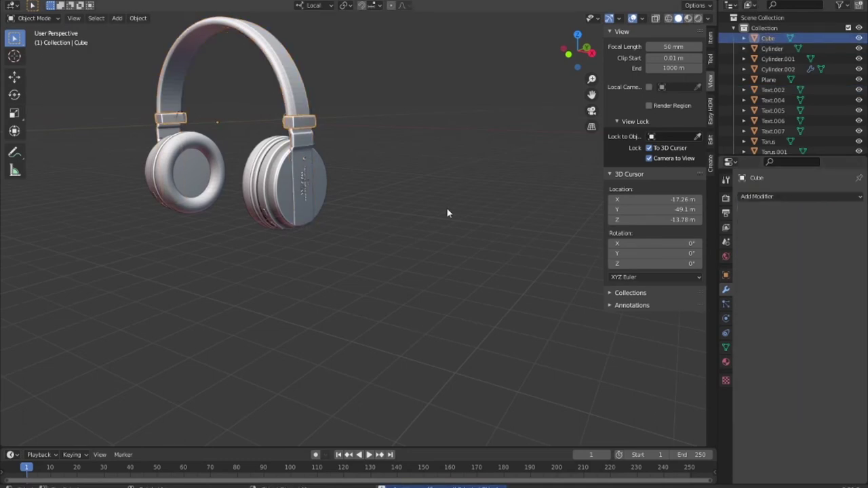
Select the headband, ground plane, ear cushions, ear-cup rims and Cylinder.002 in turn
left_click(292, 140)
middle_click_drag(292, 234, 245, 99)
left_click(246, 117)
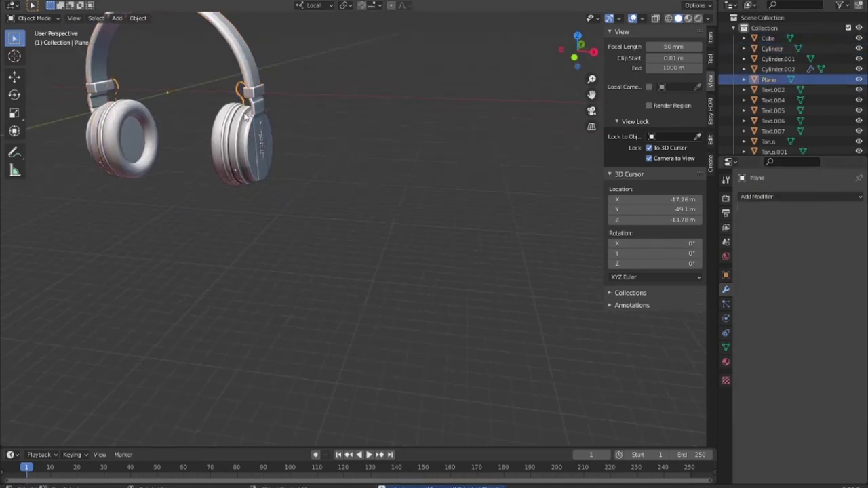
left_click(220, 129)
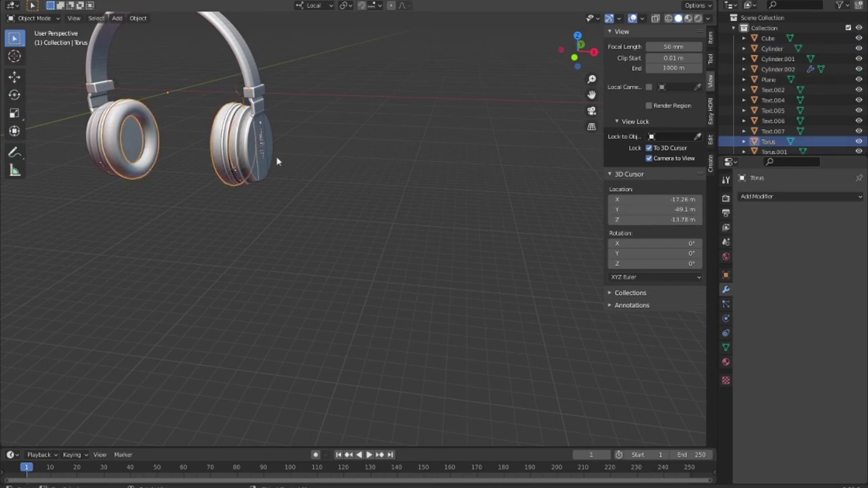
left_click(228, 140)
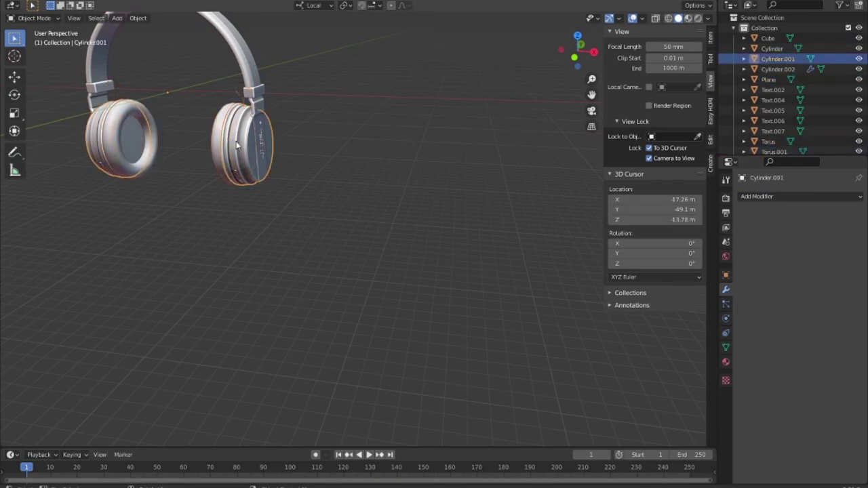
left_click(239, 178)
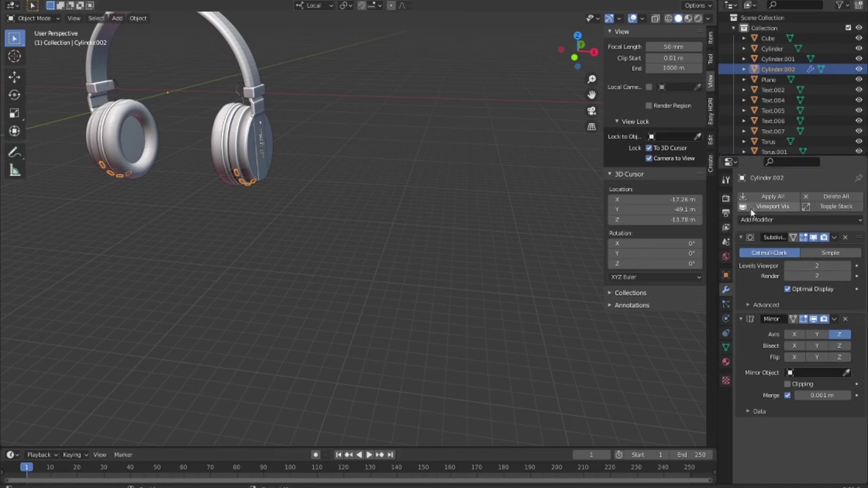
mouse_move(177, 238)
middle_mouse_down()
mouse_move(318, 209)
mouse_move(306, 265)
mouse_move(220, 269)
middle_mouse_up()
Select the Text.002 label and Cylinder.001, then clear the selection in top orthographic view
left_click(320, 202)
left_click(332, 220)
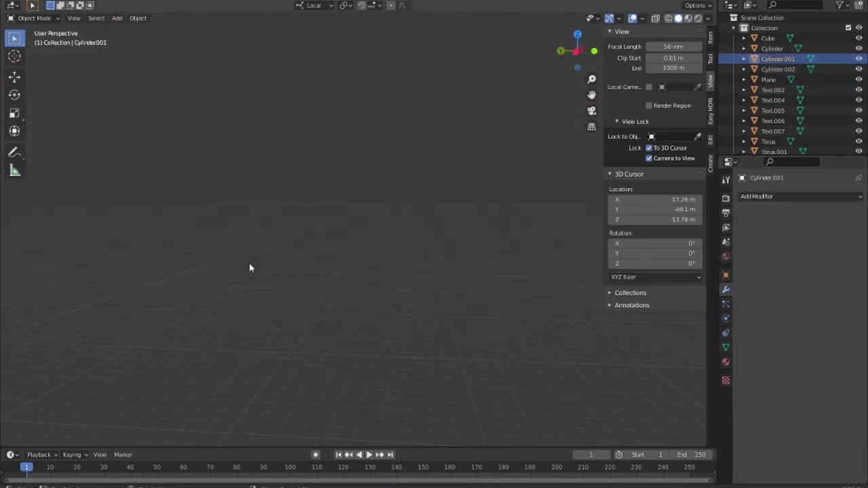
scroll(273, 269, "down", 2)
scroll(314, 238, "down", 1)
middle_click_drag(313, 238, 333, 226)
left_click(353, 223)
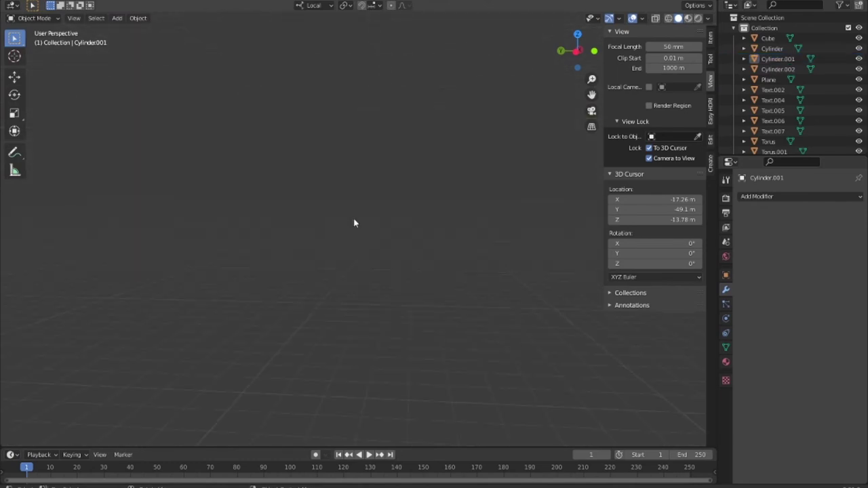
key("KP_7")
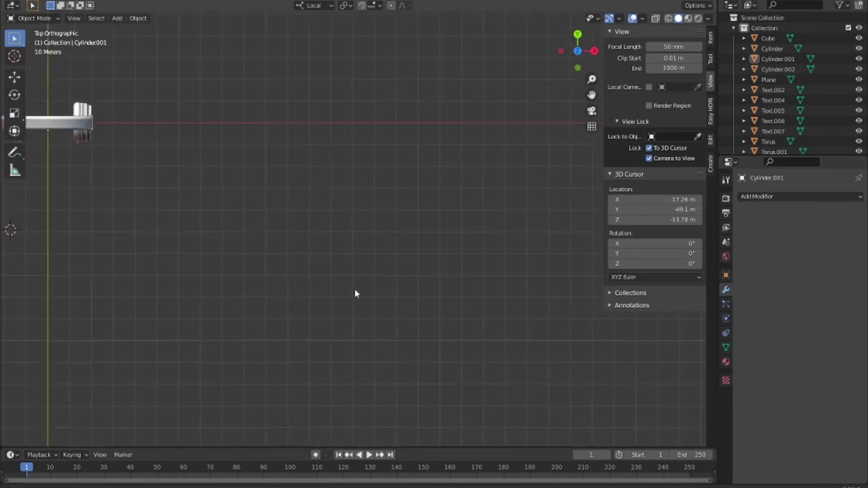
Turn off Lock To 3D Cursor and pick the Cylinder, Cube, Plane, Torus and ear-cup parts
left_click(649, 148)
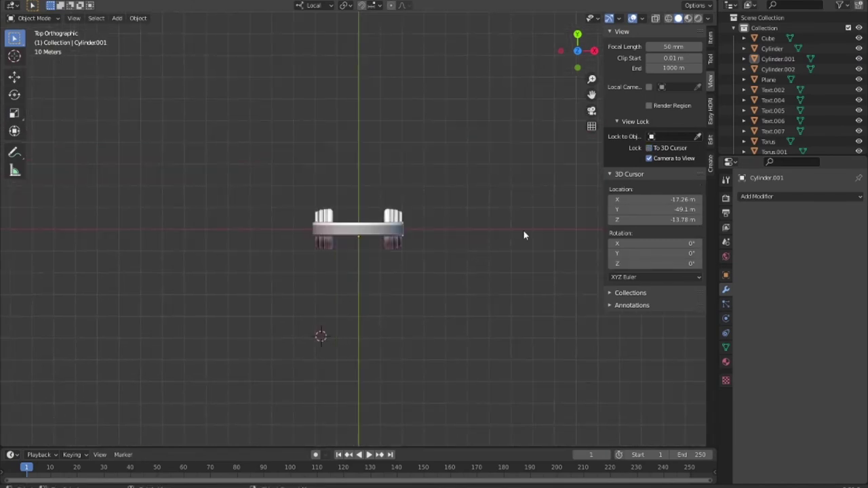
left_click(380, 251)
middle_click_drag(339, 300, 366, 169)
scroll(355, 159, "up", 3)
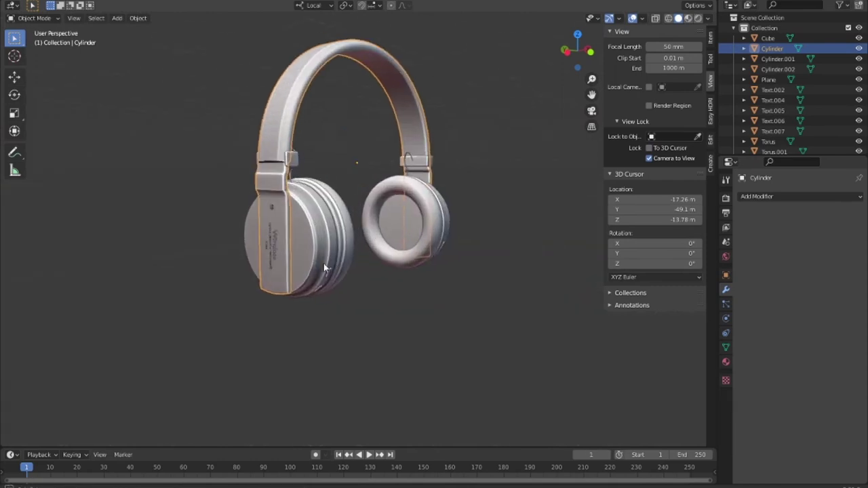
left_click(265, 171)
left_click(277, 172)
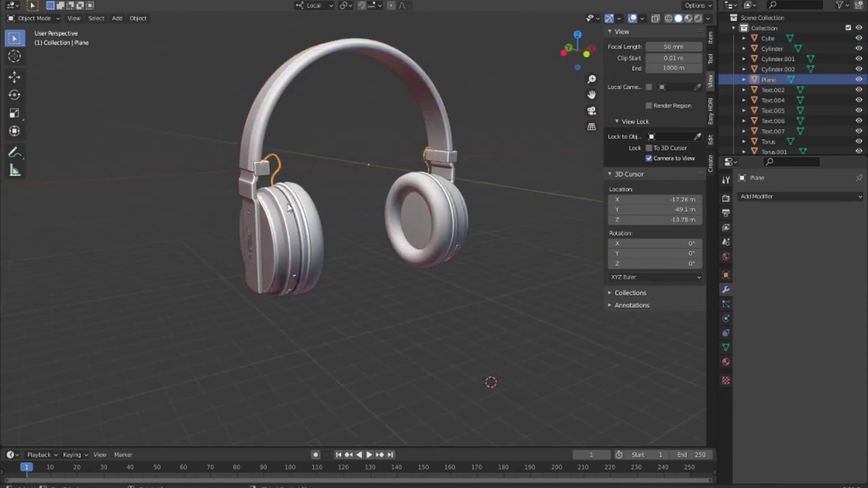
left_click(290, 212)
left_click(289, 246)
left_click(253, 251)
left_click(307, 277)
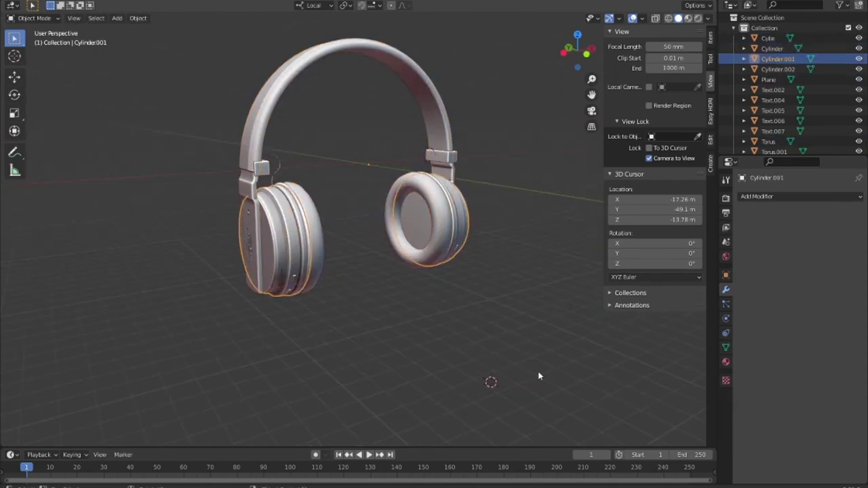
Box-select every headphone part with Cylinder as the active object
left_click_drag(510, 312, 194, 122)
left_click(353, 301)
middle_click_drag(353, 301, 359, 138)
left_click(358, 109)
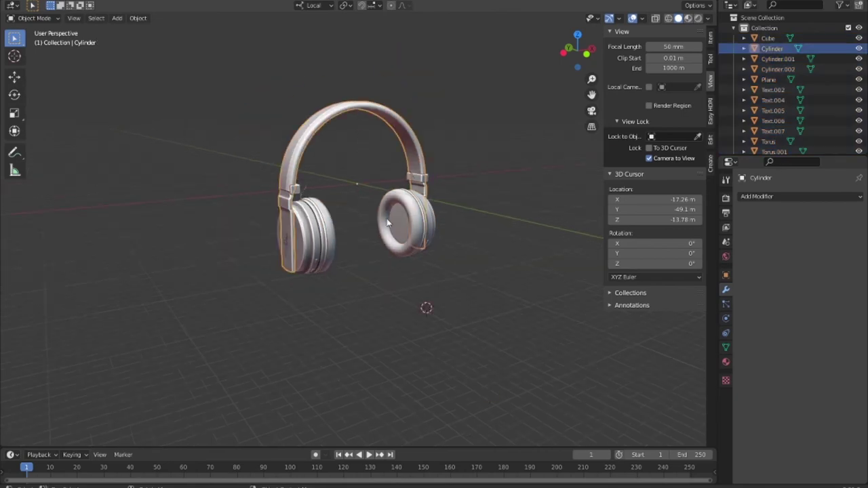
left_click_drag(446, 281, 221, 215)
mouse_move(221, 214)
middle_mouse_down()
mouse_move(322, 259)
mouse_move(308, 264)
middle_mouse_up()
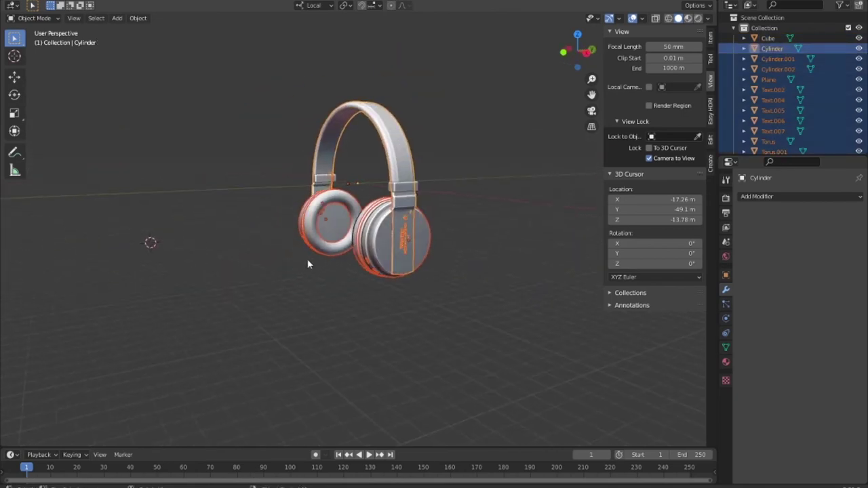
Join the headphone parts, then merge Cube and Cylinder into one object with Cube active
key("ctrl+j")
left_click(408, 316)
middle_click_drag(382, 310, 434, 265)
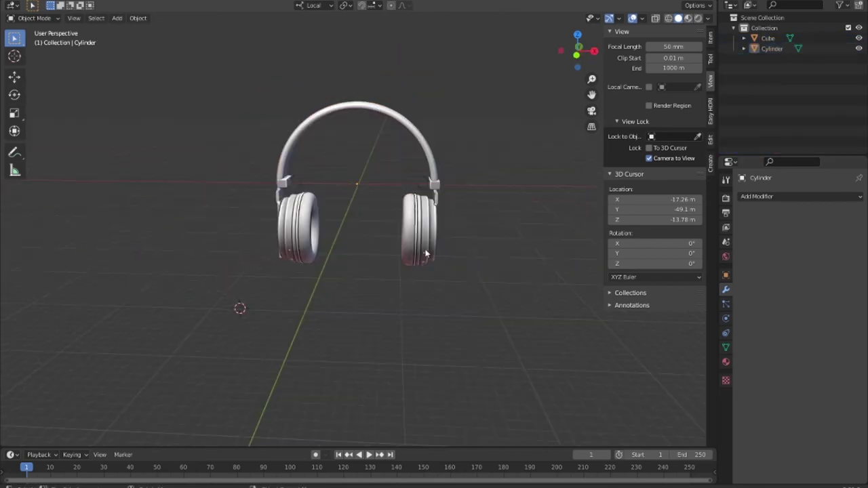
left_click(434, 261)
key("s")
key("Escape")
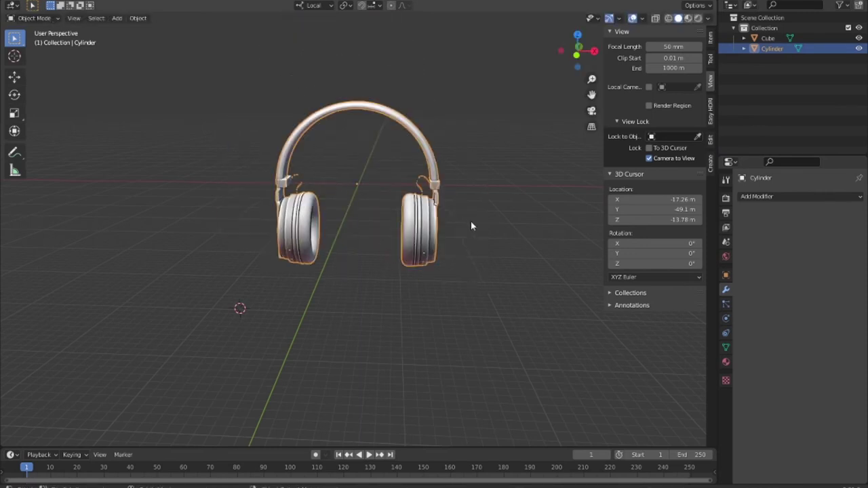
left_click(437, 185)
left_click(299, 224, "shift")
left_click(293, 183, "shift")
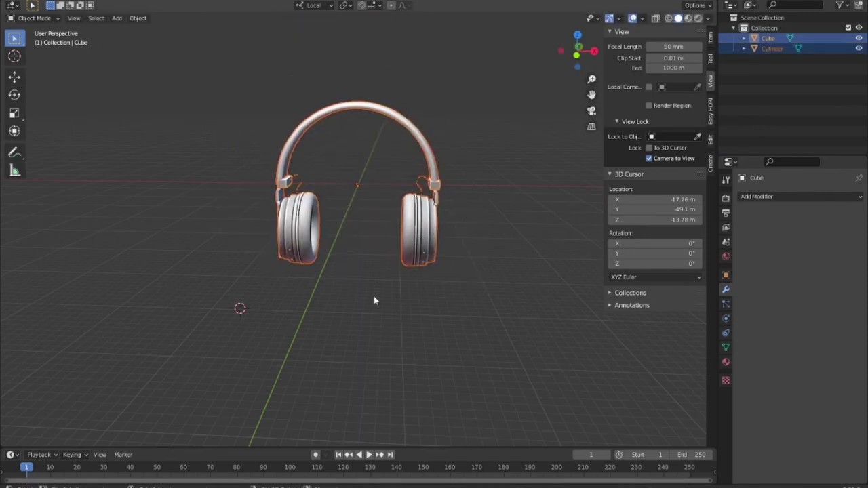
key("ctrl+j")
Rotate the joined headphones freely and then around the local Z axis
left_click(380, 291)
left_click(420, 259)
mouse_move(420, 259)
middle_mouse_down()
mouse_move(258, 257)
mouse_move(506, 305)
middle_mouse_up()
scroll(413, 285, "down", 5)
scroll(412, 286, "up", 5)
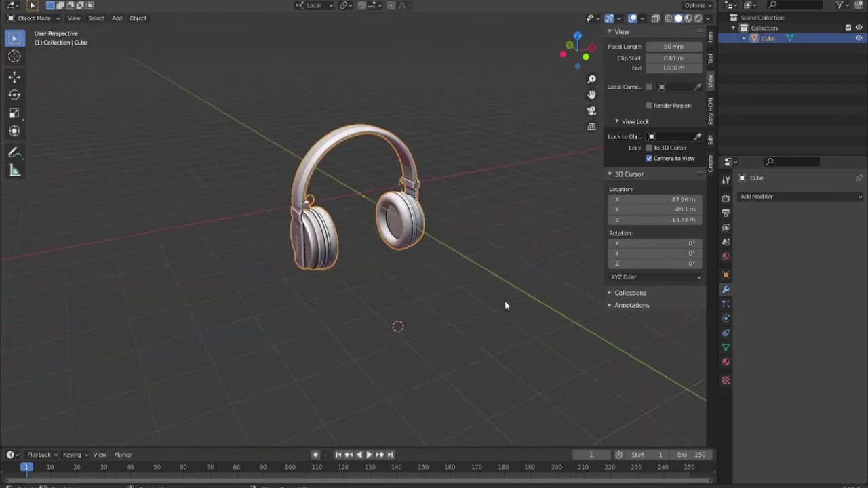
key("r")
left_click(474, 154)
key("r")
key("z")
key("z")
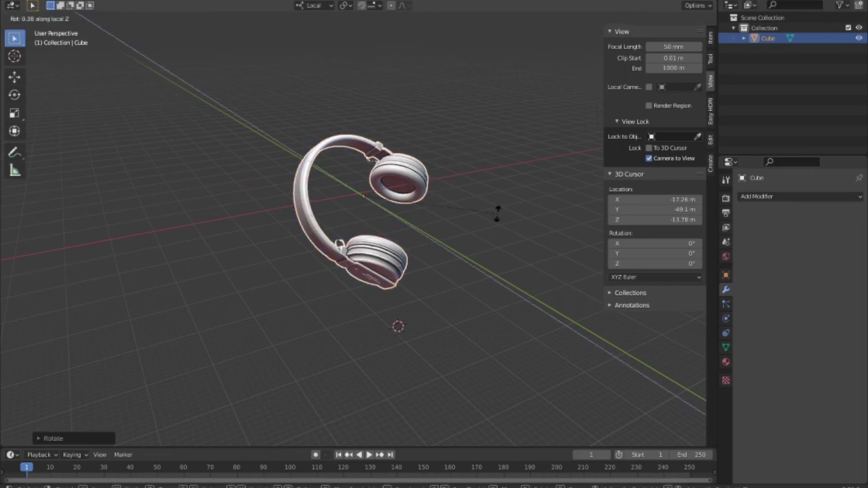
left_click(481, 152)
key("r")
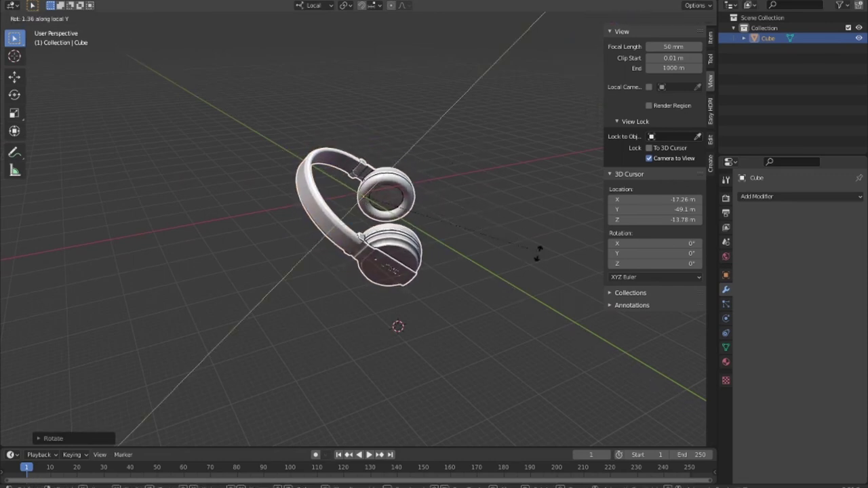
right_click(539, 251)
Tilt the headphones further about the local X and Y axes, ending in top view
key("r")
key("x")
key("x")
left_click(514, 163)
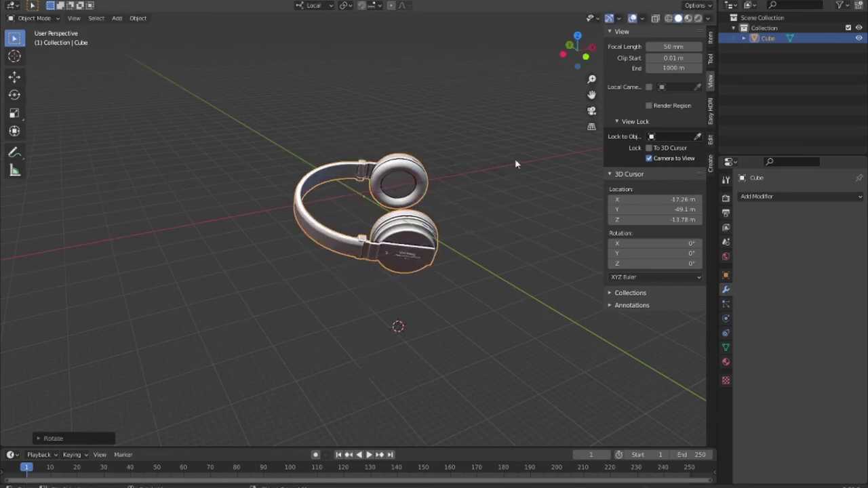
key("r")
key("x")
key("x")
left_click(519, 139)
key("r")
key("y")
key("y")
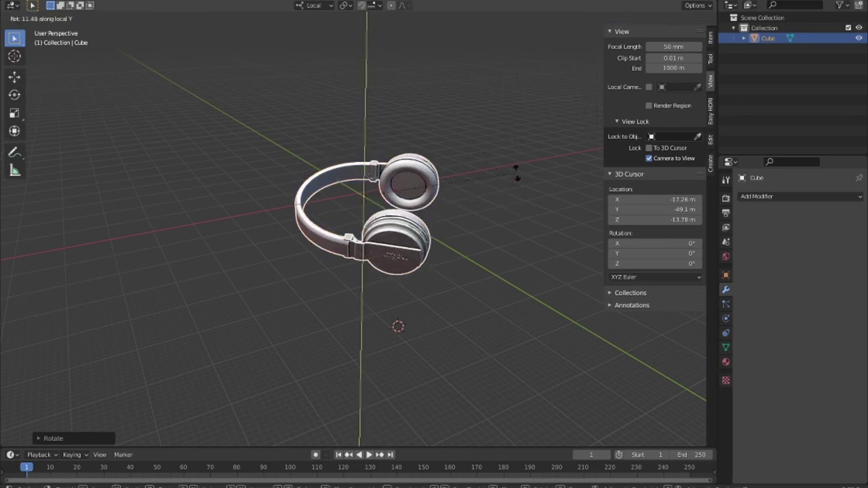
left_click(502, 224)
scroll(486, 262, "up", 3)
mouse_move(488, 284)
middle_mouse_down()
mouse_move(509, 266)
mouse_move(484, 281)
middle_mouse_up()
scroll(483, 281, "down", 5)
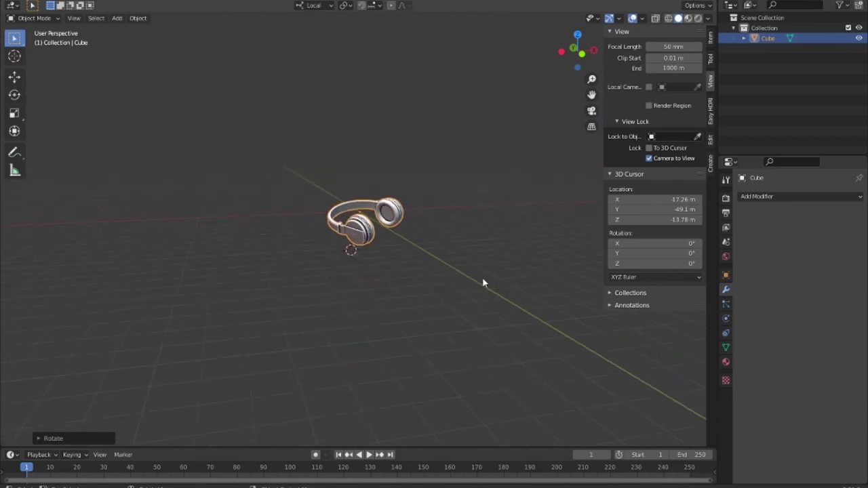
key("KP_7")
Add a camera, look through it, and frame the headphones in its view
key("shift+a")
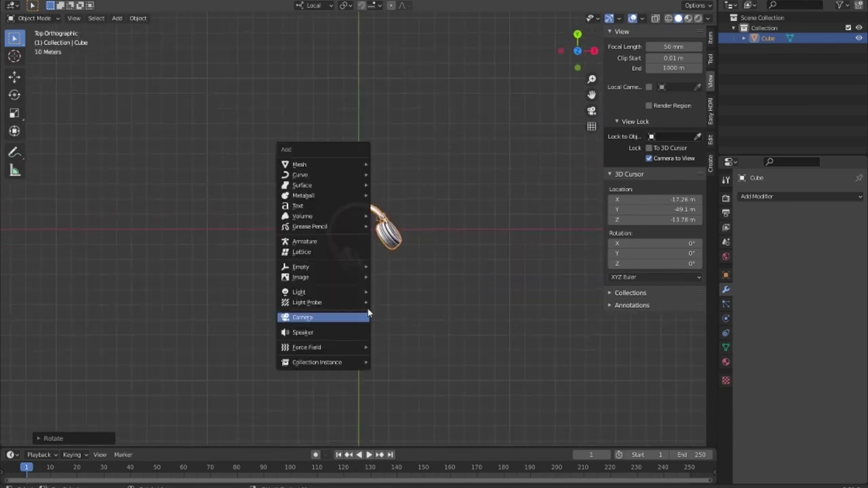
left_click(367, 316)
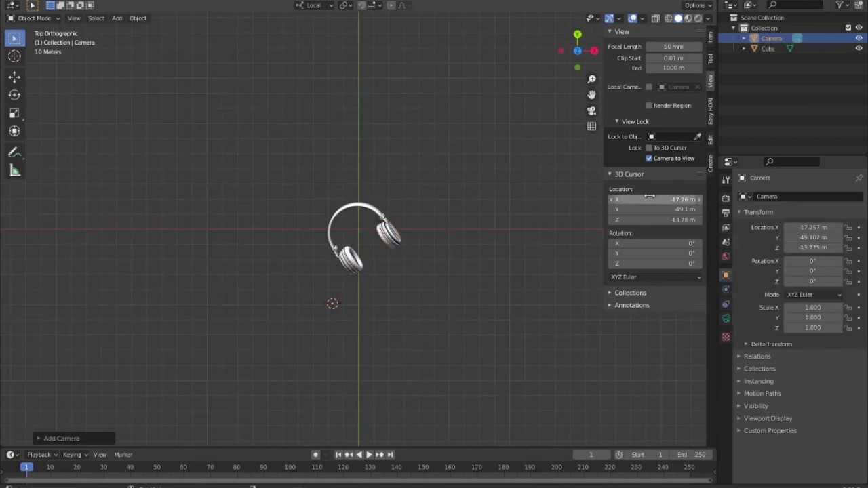
key("KP_0")
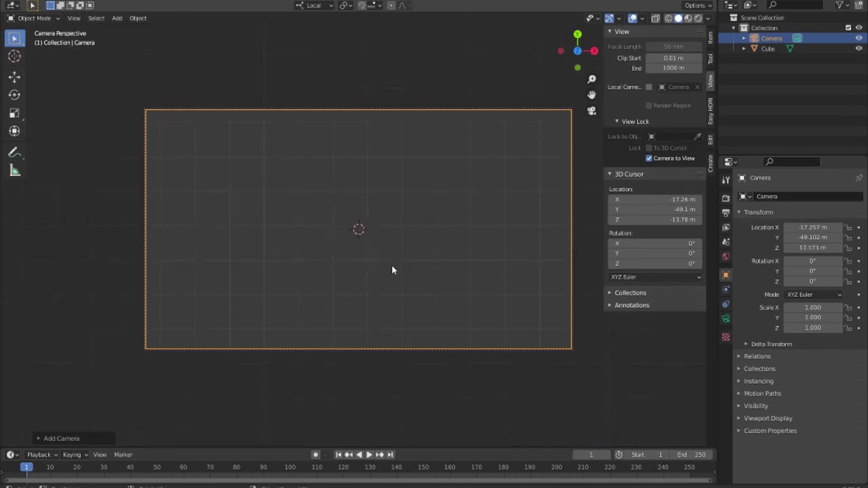
scroll(394, 265, "down", 3)
scroll(395, 255, "down", 3)
mouse_move(421, 269)
middle_mouse_down()
mouse_move(426, 230)
mouse_move(378, 287)
mouse_move(427, 241)
mouse_move(397, 301)
mouse_move(487, 216)
mouse_move(445, 266)
mouse_move(423, 272)
mouse_move(471, 210)
mouse_move(398, 252)
middle_mouse_up()
scroll(426, 229, "up", 5)
scroll(367, 290, "up", 2)
scroll(475, 230, "up", 2)
Lower the camera angle and rotate the headphones slightly within the frame
left_click(360, 271)
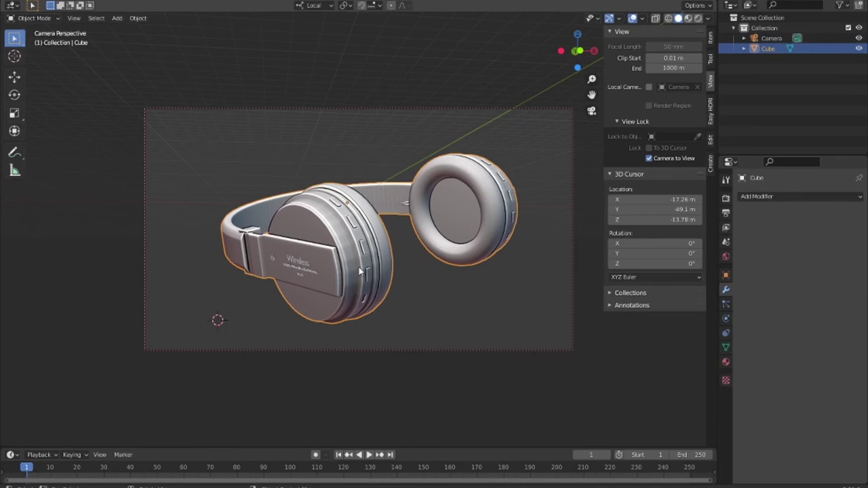
key("g")
key("y")
key("y")
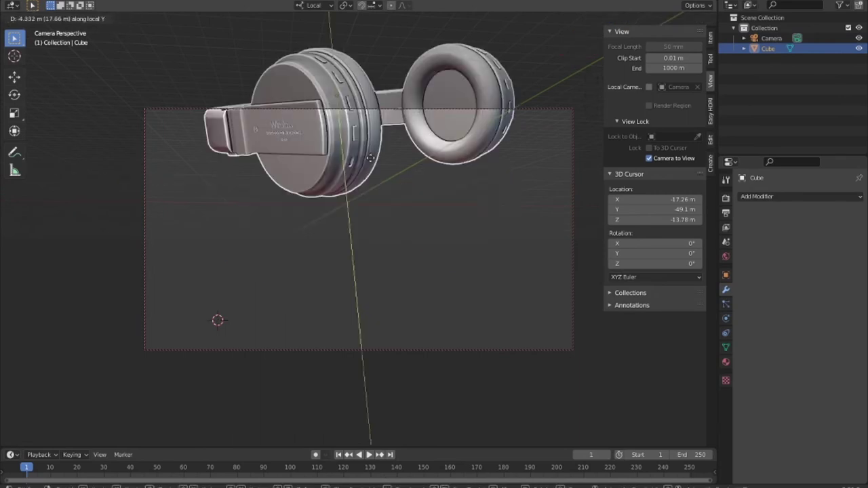
key("Escape")
left_click(318, 6)
mouse_move(315, 53)
middle_mouse_down()
mouse_move(423, 251)
mouse_move(427, 364)
mouse_move(450, 310)
mouse_move(435, 308)
middle_mouse_up()
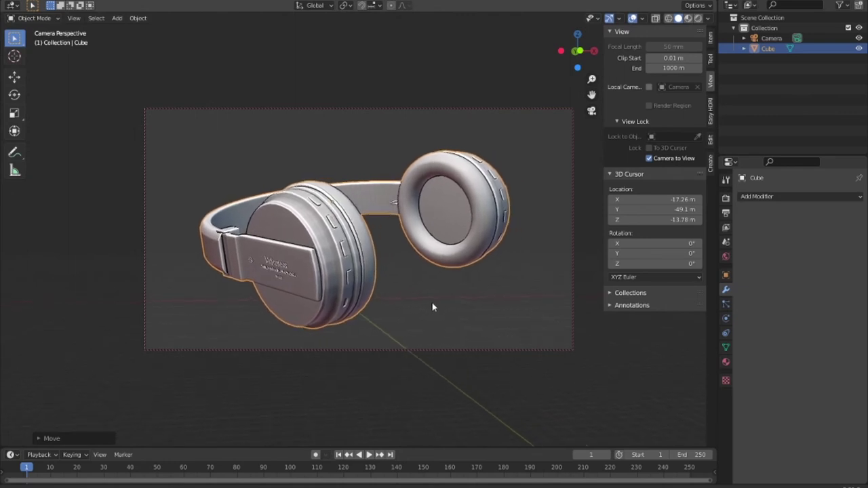
key("r")
left_click(439, 307)
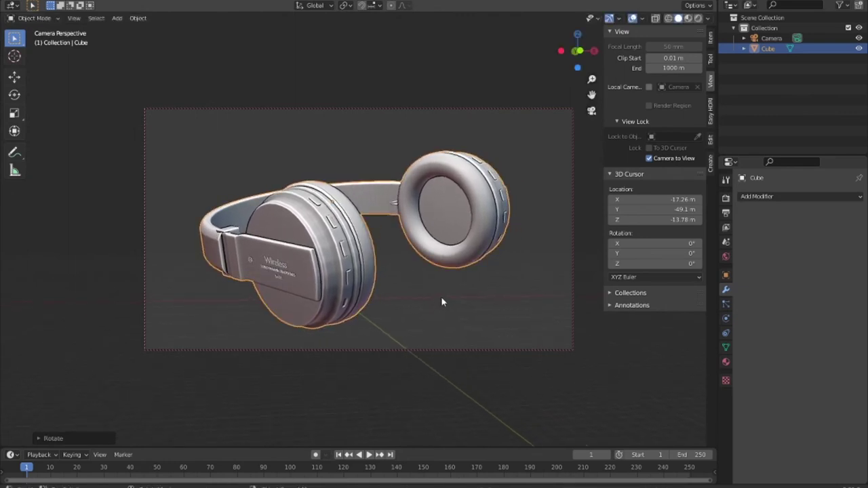
left_click(441, 302)
left_click(348, 285)
Shade the headphones smooth
left_click(412, 316)
left_click(350, 277)
right_click(351, 277)
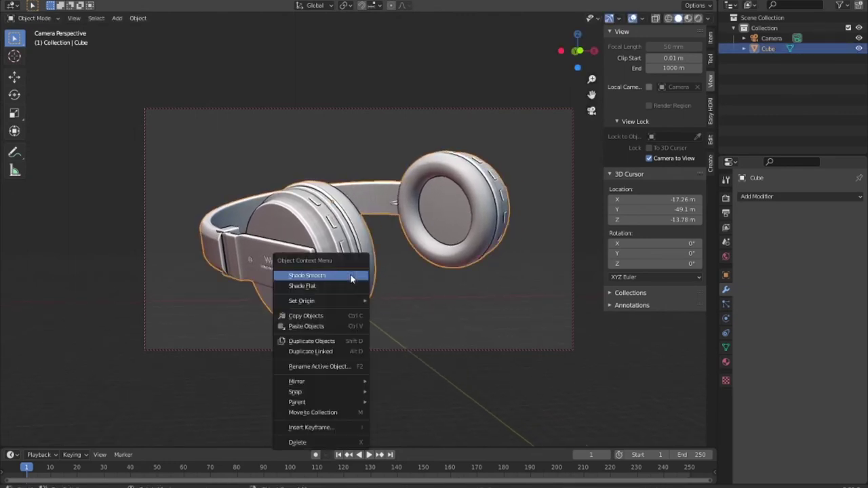
left_click(350, 275)
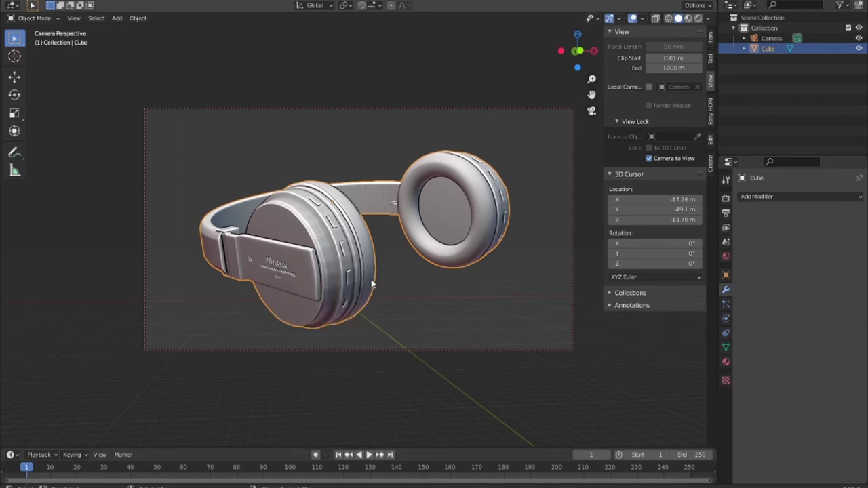
key("F3")
type("sim")
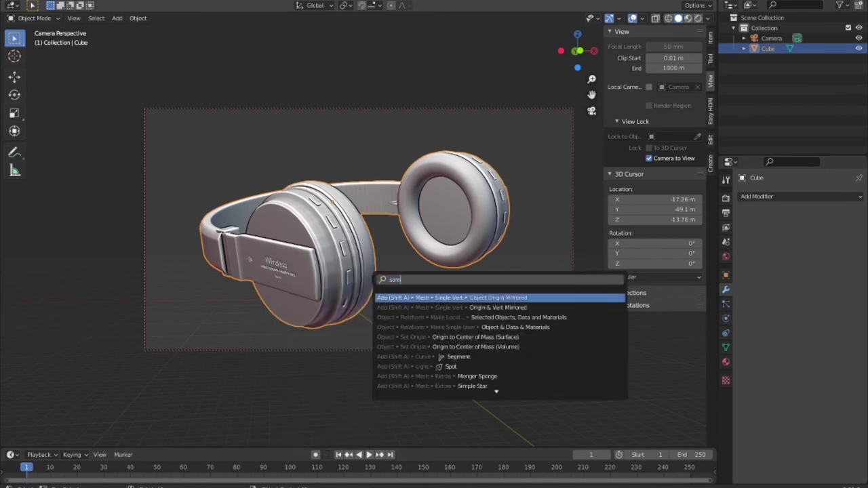
type("oo")
key("Down")
key("Down")
key("Return")
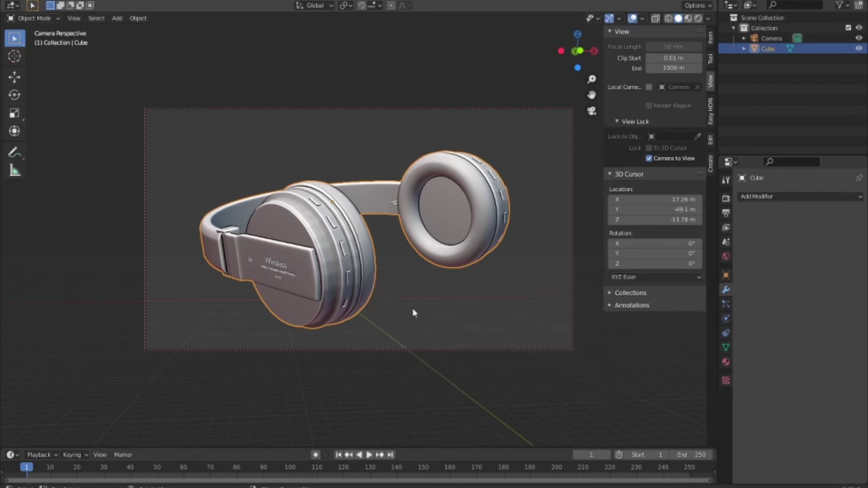
Add a Subdivision Surface modifier to the headphones and check it in wireframe
left_click(759, 196)
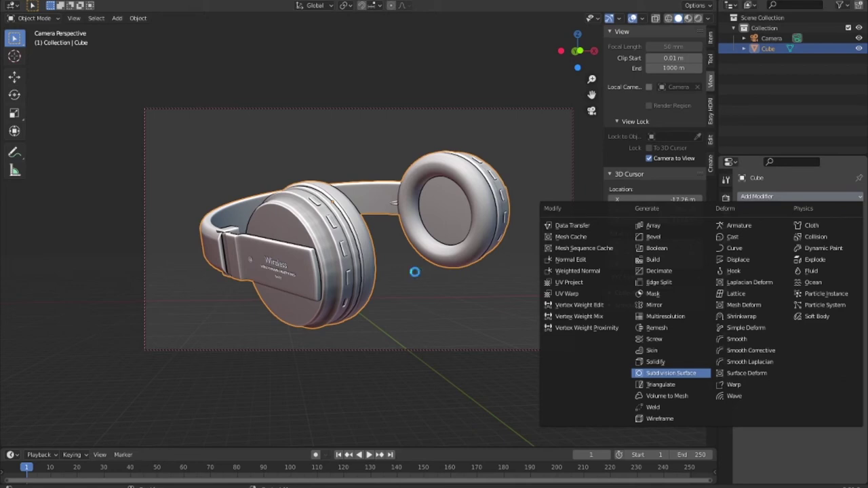
key("Return")
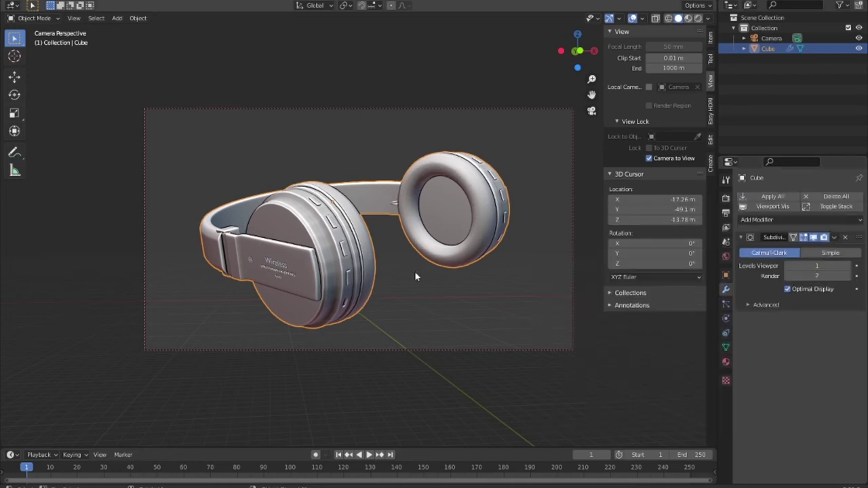
left_click(415, 273)
scroll(416, 272, "down", 1)
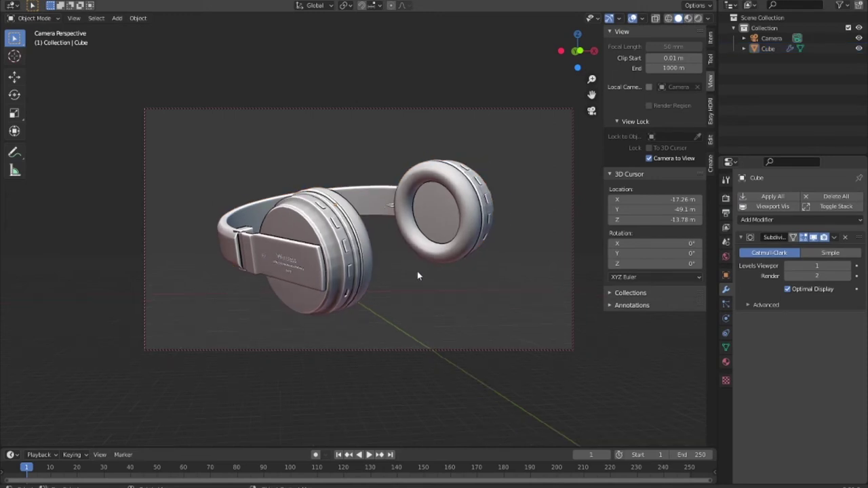
key("shift+z")
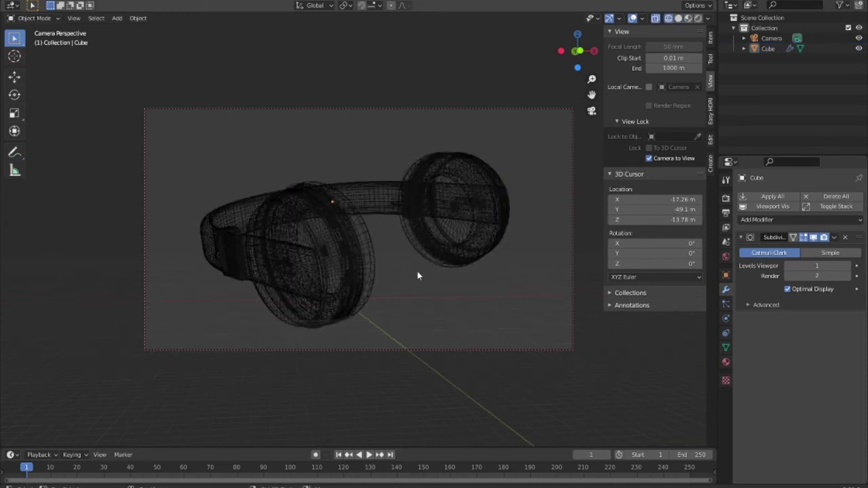
key("shift+z")
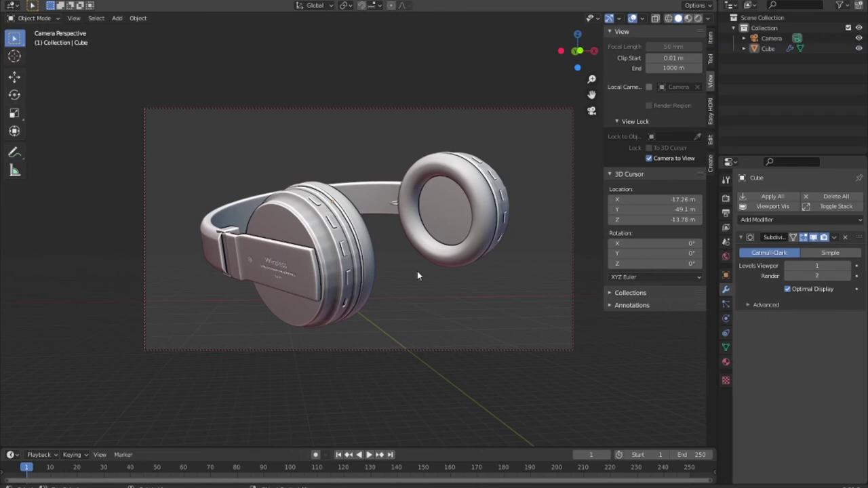
Rotate the headphones to a new angle and reframe them in the camera view
mouse_move(420, 273)
middle_mouse_down()
mouse_move(433, 283)
mouse_move(520, 287)
mouse_move(473, 286)
mouse_move(407, 222)
middle_mouse_up()
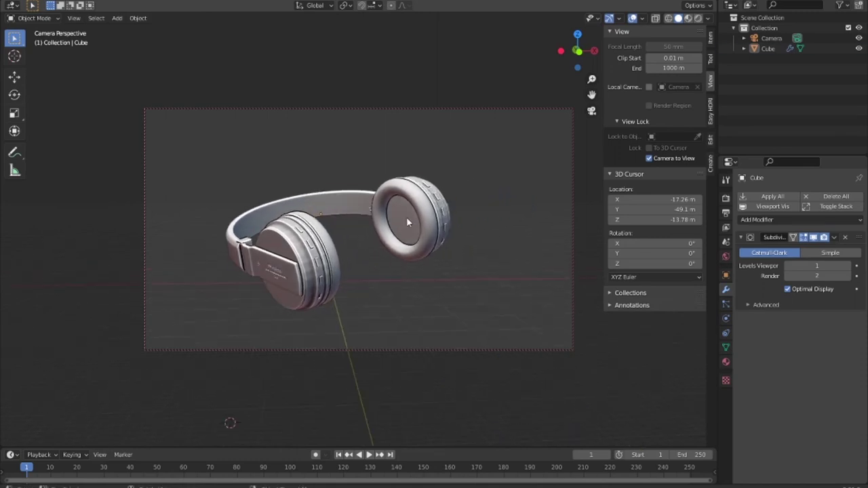
left_click(406, 221)
key("r")
key("Escape")
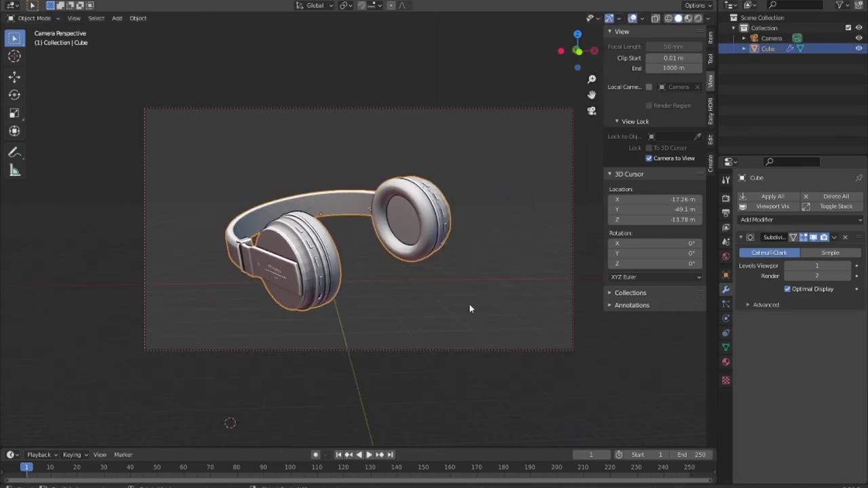
key("r")
left_click(444, 293)
mouse_move(439, 297)
middle_mouse_down()
mouse_move(487, 283)
mouse_move(478, 289)
middle_mouse_up()
scroll(478, 288, "up", 1)
scroll(477, 289, "up", 1)
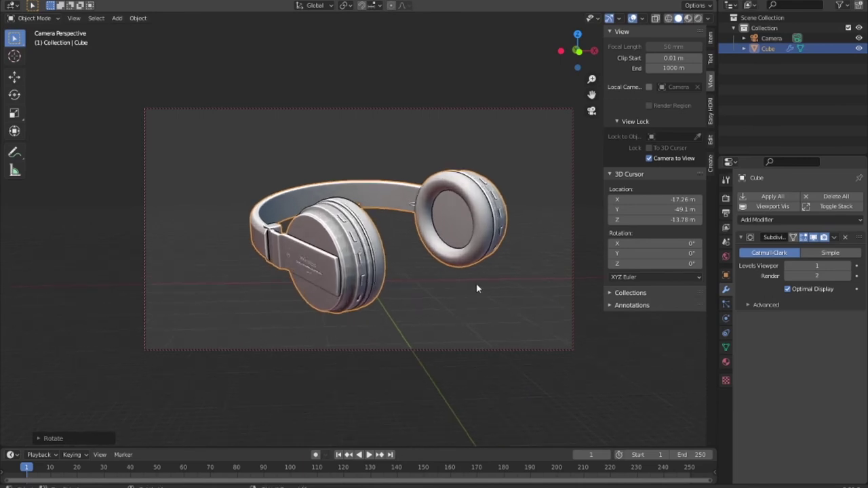
Add an area light and raise it straight up above the headphones
key("F4")
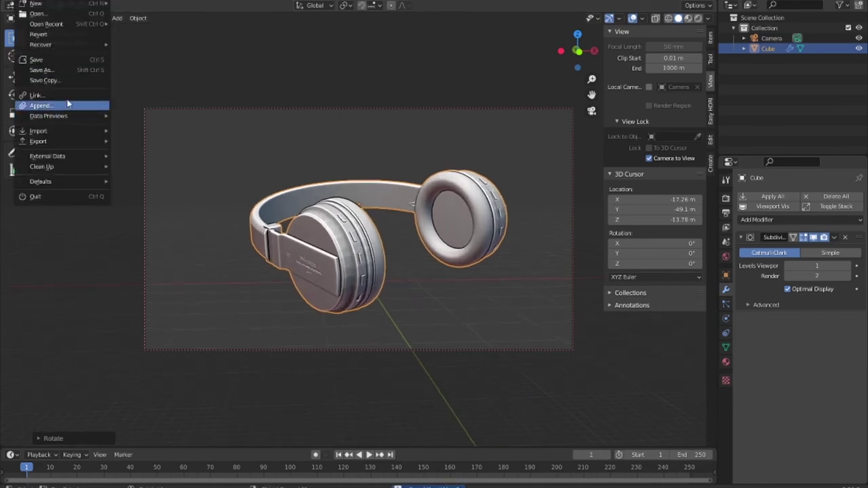
mouse_move(387, 294)
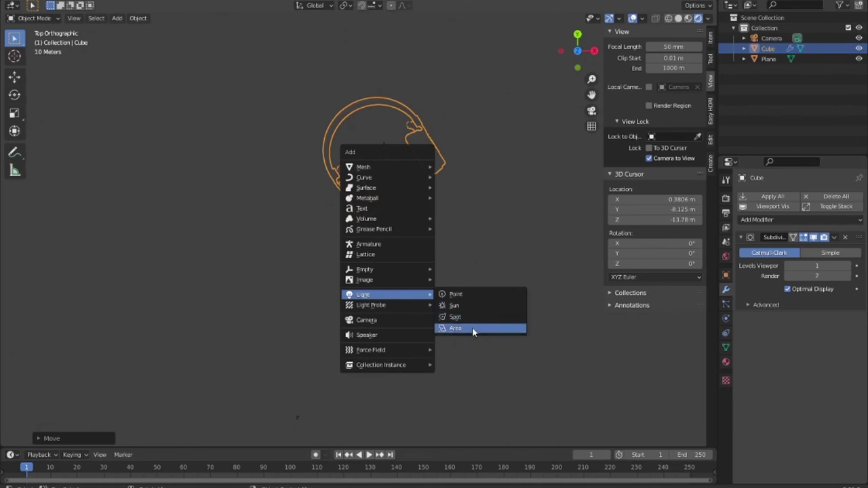
left_click(456, 331)
key("KP_1")
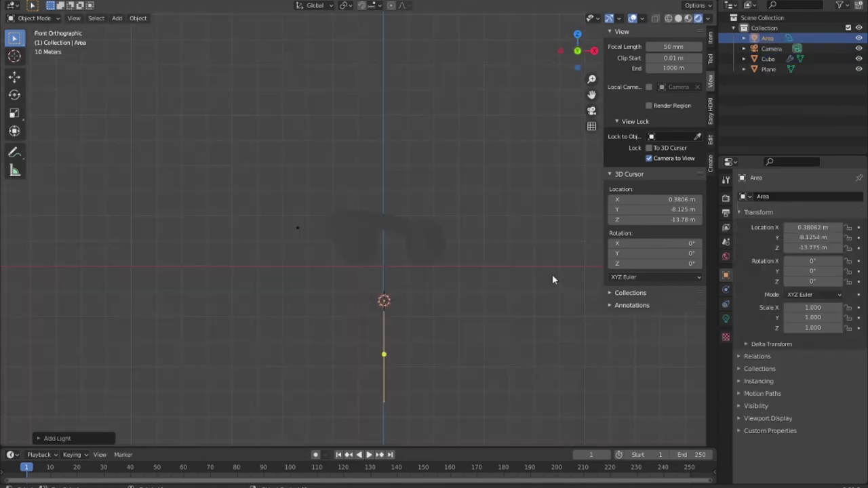
key("g")
key("z")
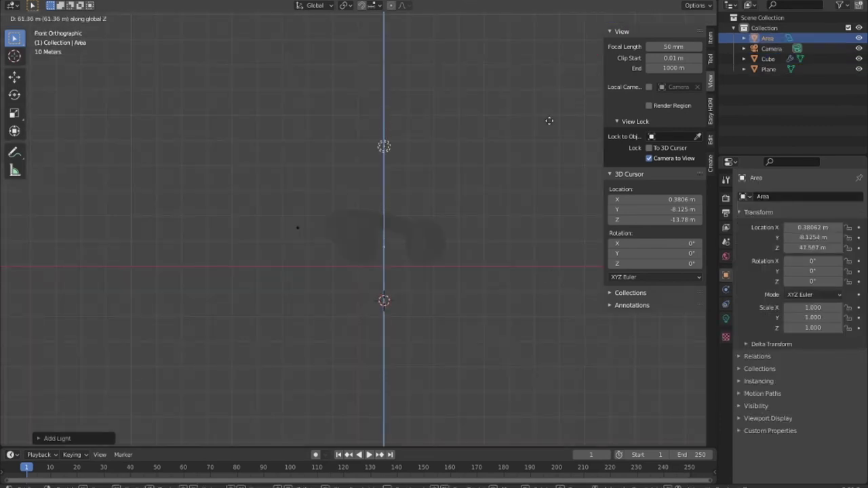
left_click(550, 133)
key("KP_0")
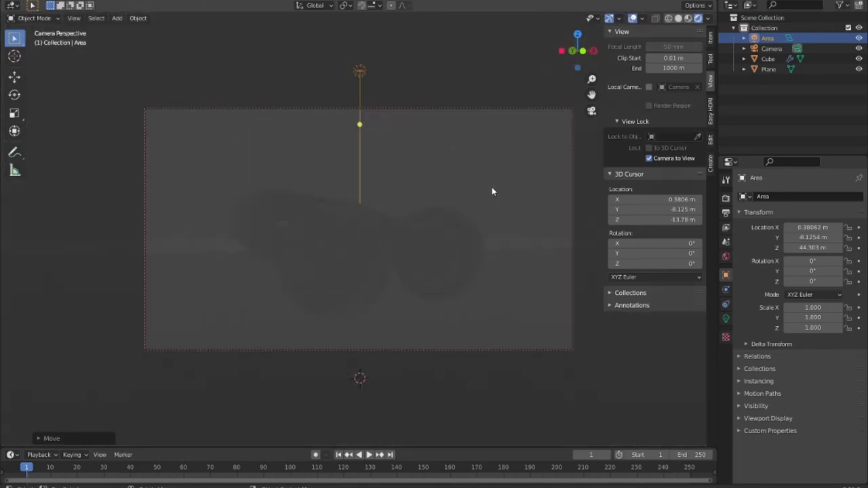
Set the area light's power to 10000 W, keeping specular 1.00 and Square shape
left_click(726, 319)
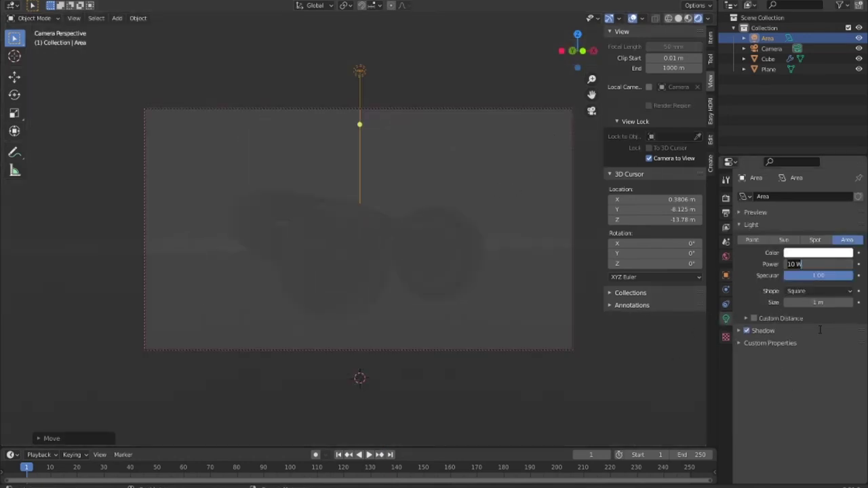
type("00")
key("Return")
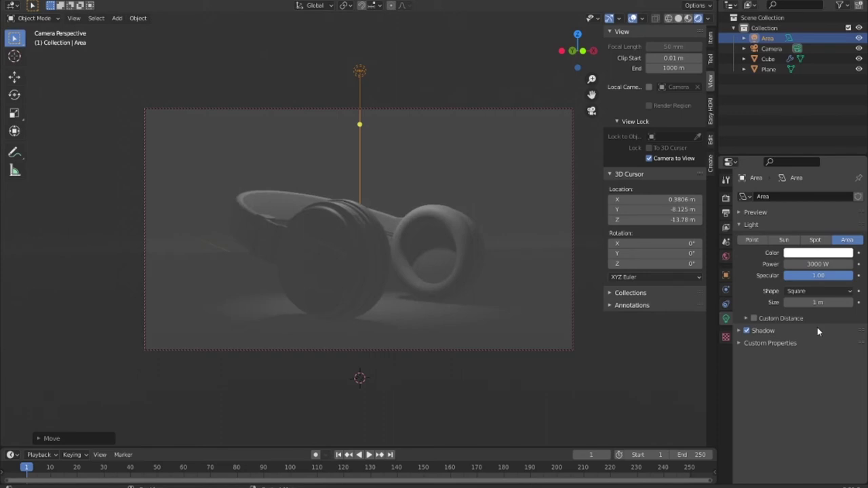
left_click(819, 264)
key("Return")
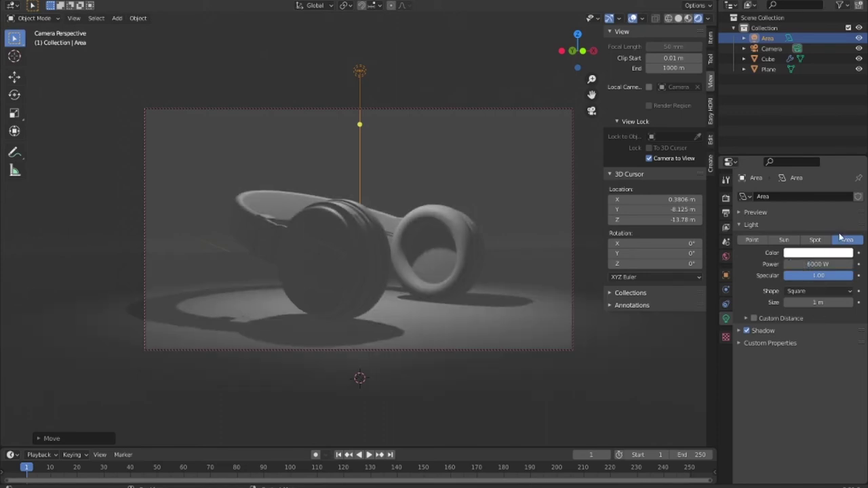
left_click(827, 262)
type("0")
key("Return")
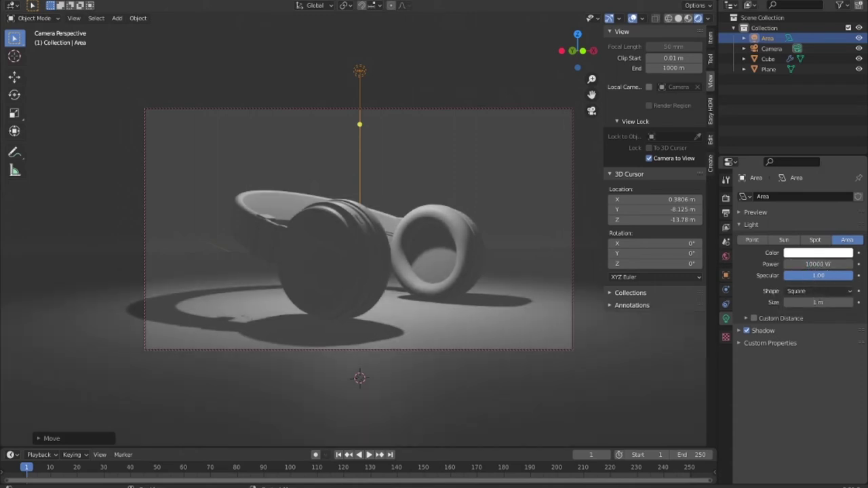
left_click(807, 276)
left_click(806, 290)
left_click(806, 289)
key("KP_1")
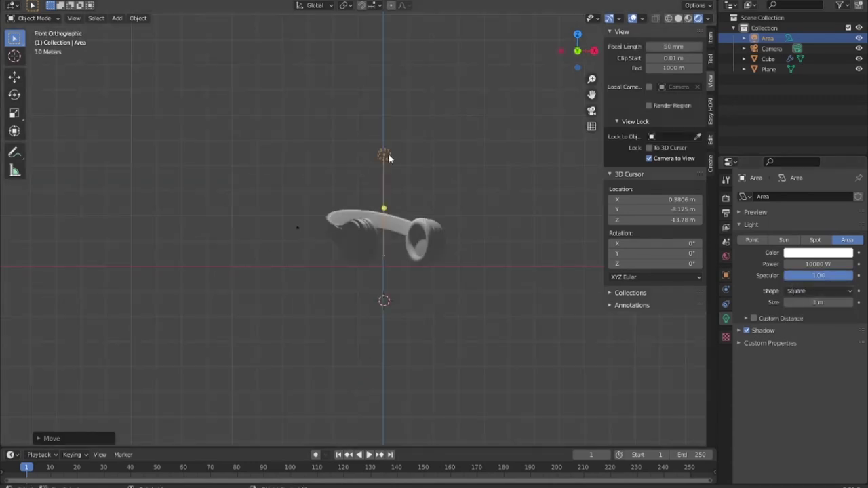
Duplicate the area light to the left of the headphones, tilted toward them
key("shift+d")
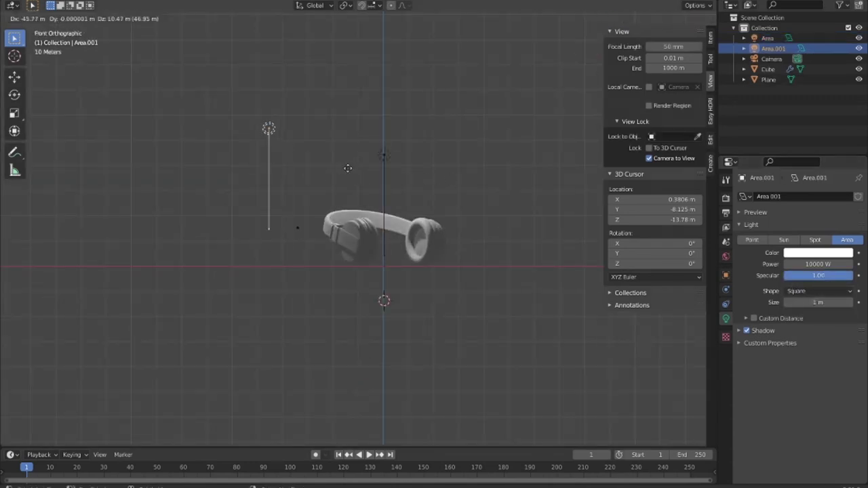
left_click(366, 170)
key("r")
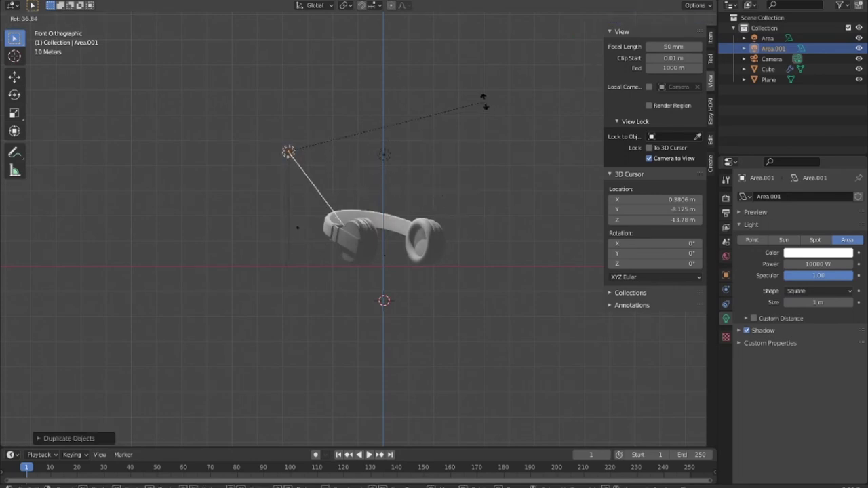
left_click(483, 102)
key("g")
left_click(486, 142)
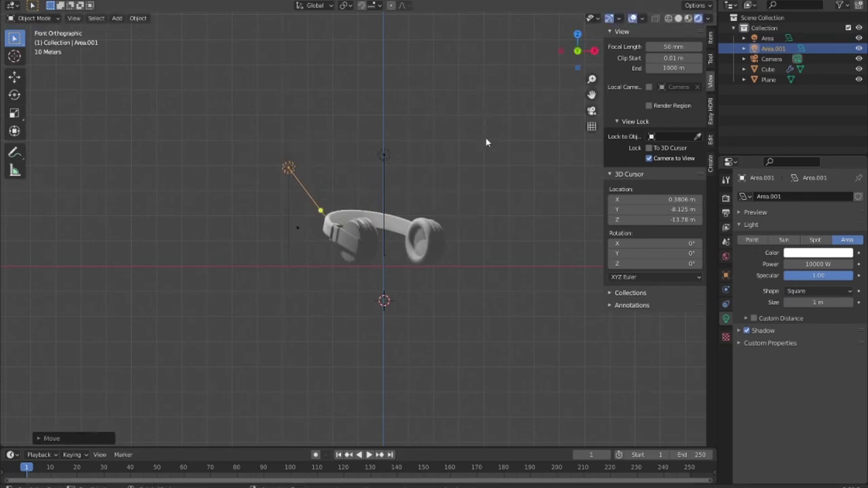
Add a second light copy and place it beside the right earcup, aimed at the headphones
key("shift+d")
left_click(553, 215)
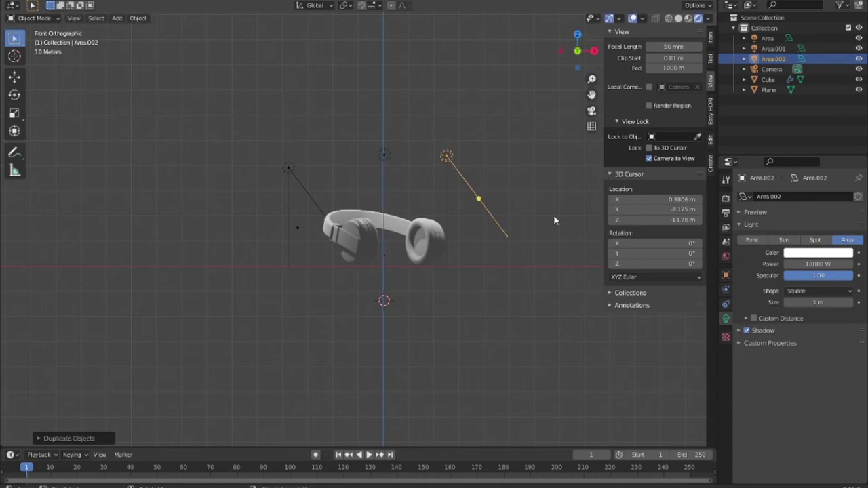
key("r")
left_click(561, 268)
key("KP_7")
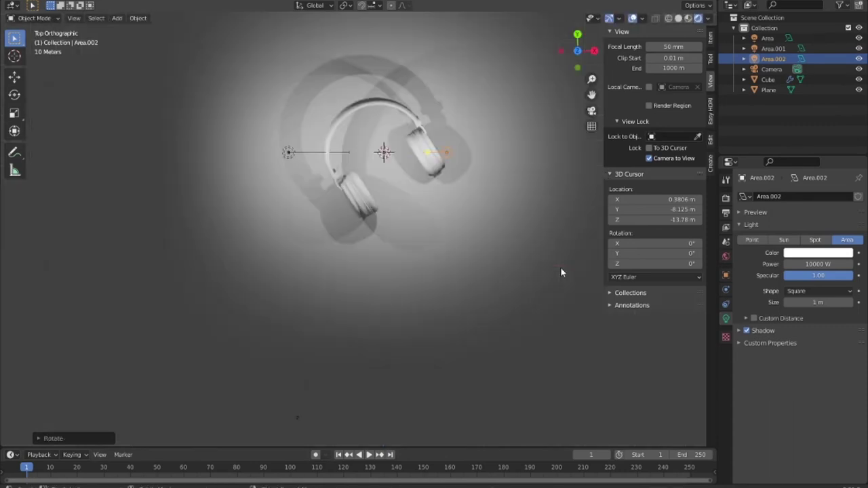
key("shift+z")
middle_click_drag(465, 251, 434, 323, "shift")
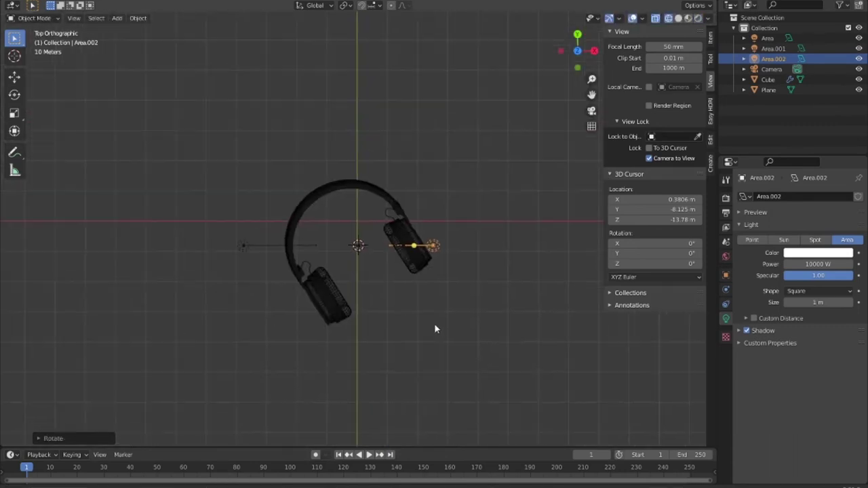
key("r")
left_click(493, 230)
key("g")
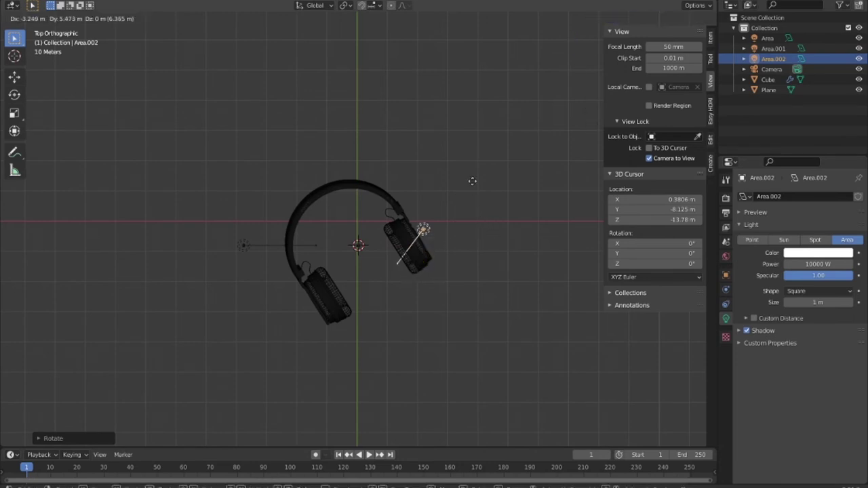
left_click(465, 139)
Add a third light copy below right of the headphones, rotated toward them
key("shift+d")
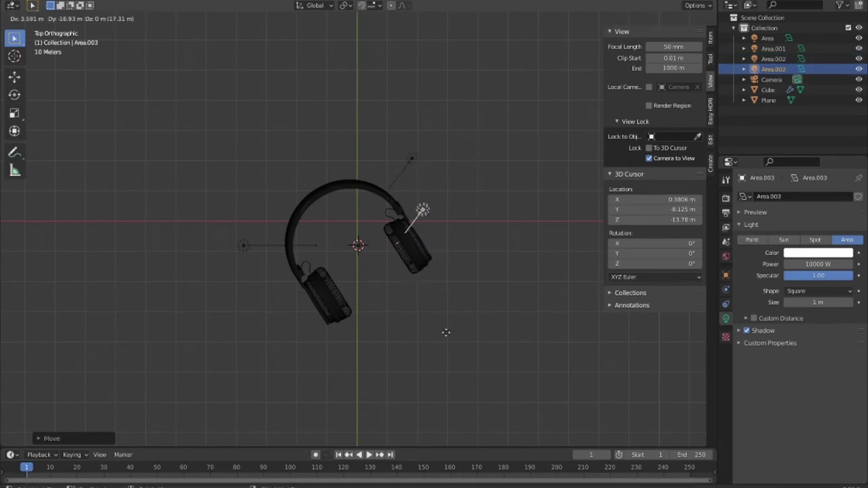
left_click(431, 379)
key("r")
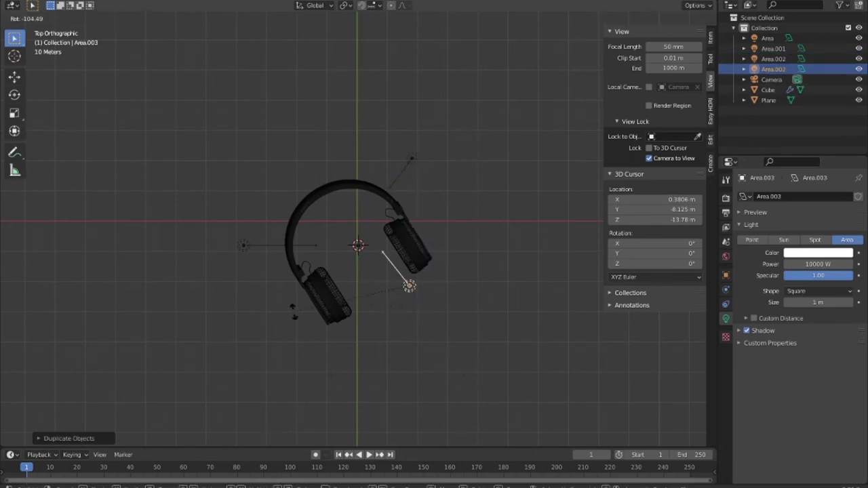
left_click(421, 395)
key("g")
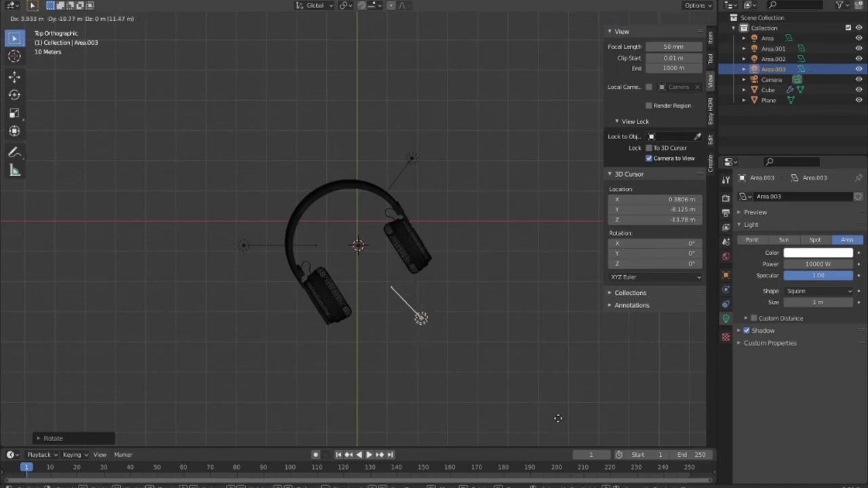
left_click(559, 424)
Turn off shadows on three area lights, including the top and upper-left ones
key("KP_0")
key("alt+z")
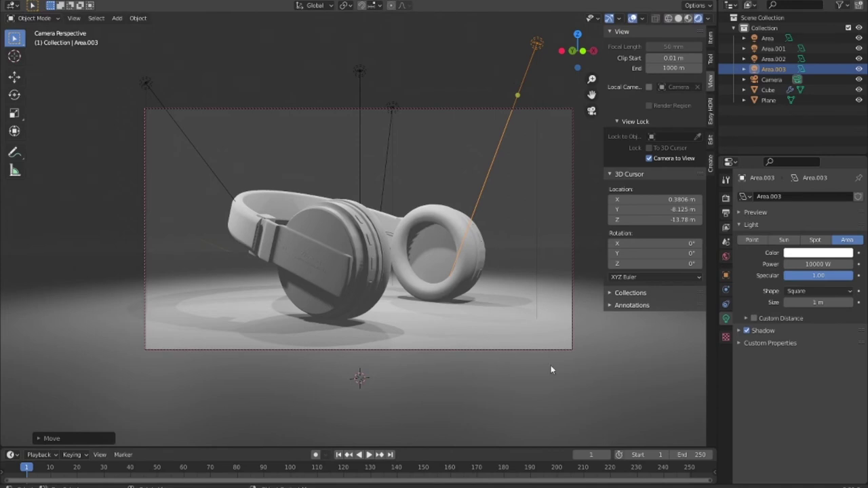
left_click(747, 330)
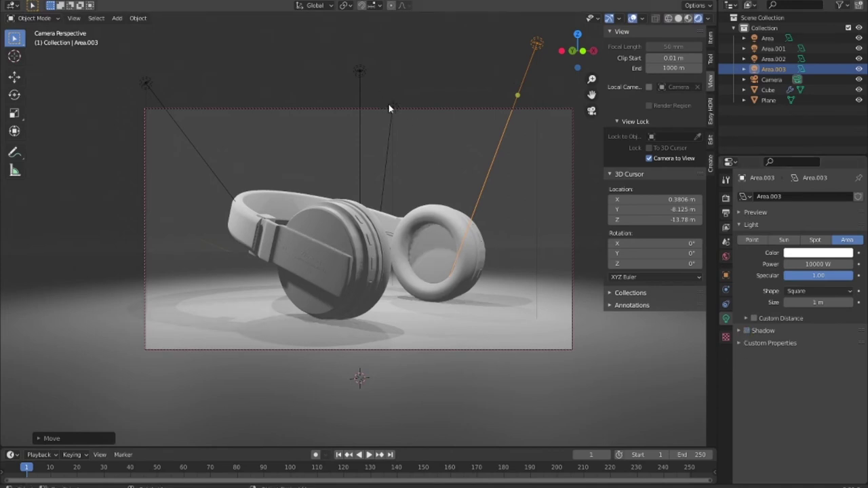
left_click(360, 71)
left_click(747, 330)
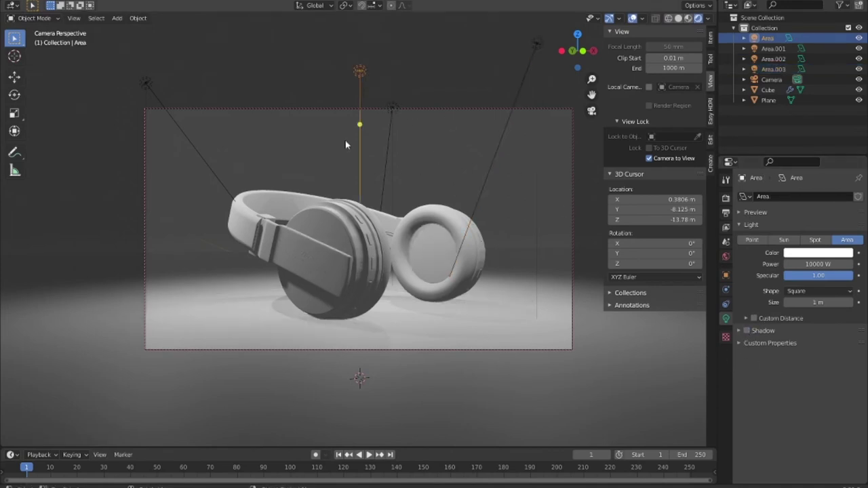
left_click(144, 86)
left_click(747, 330)
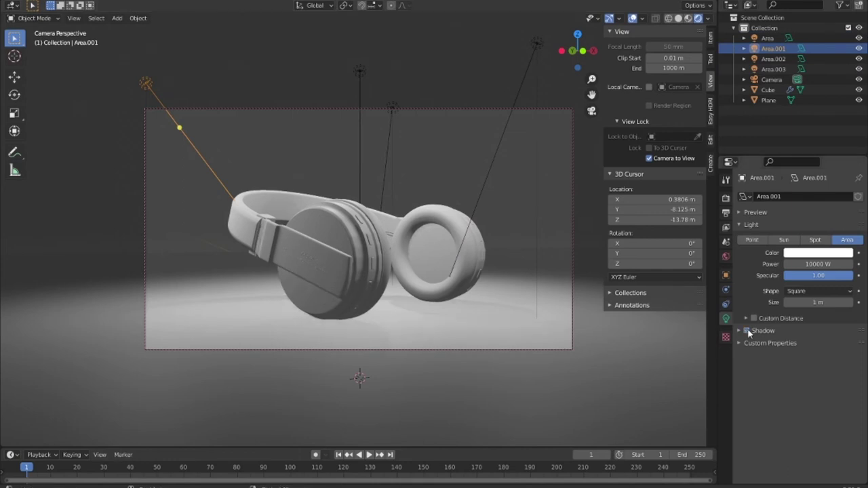
left_click(572, 254)
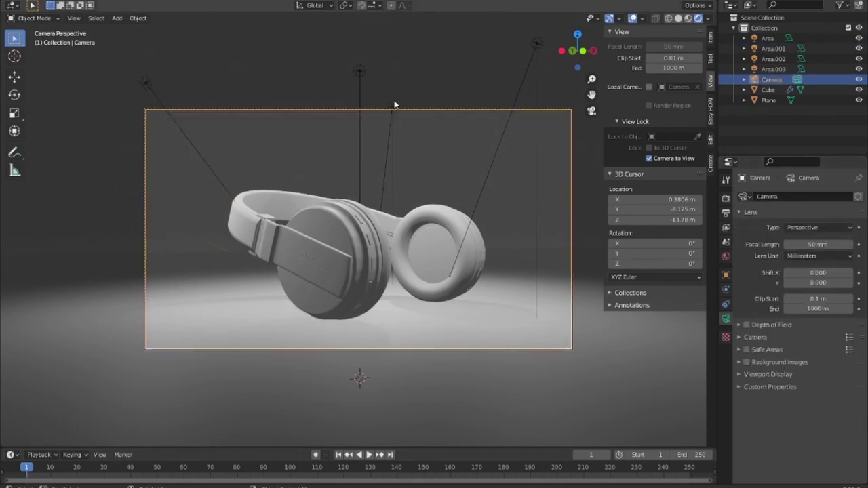
left_click(393, 106)
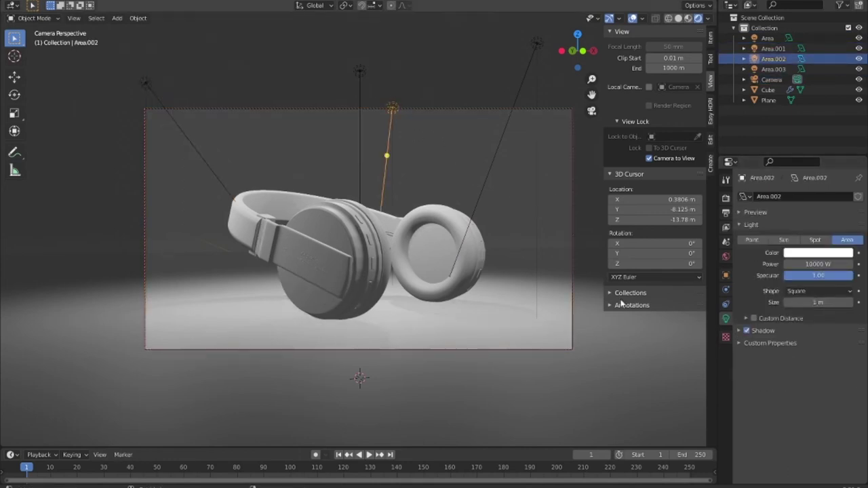
left_click(725, 198)
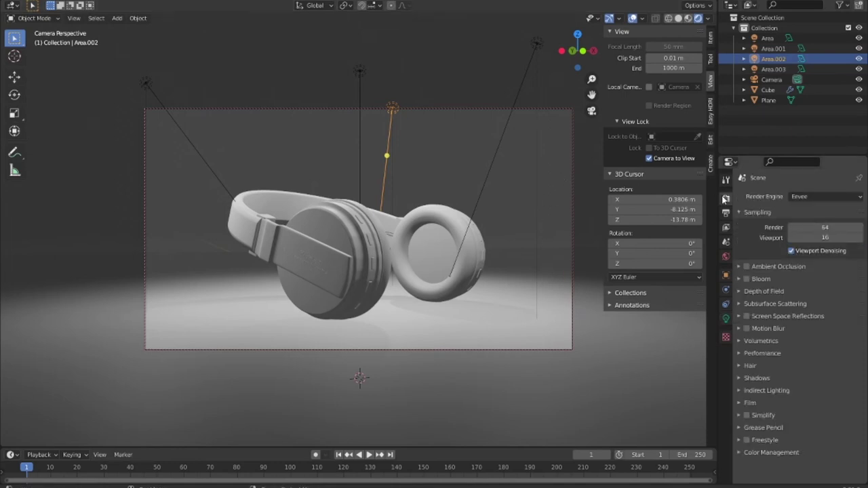
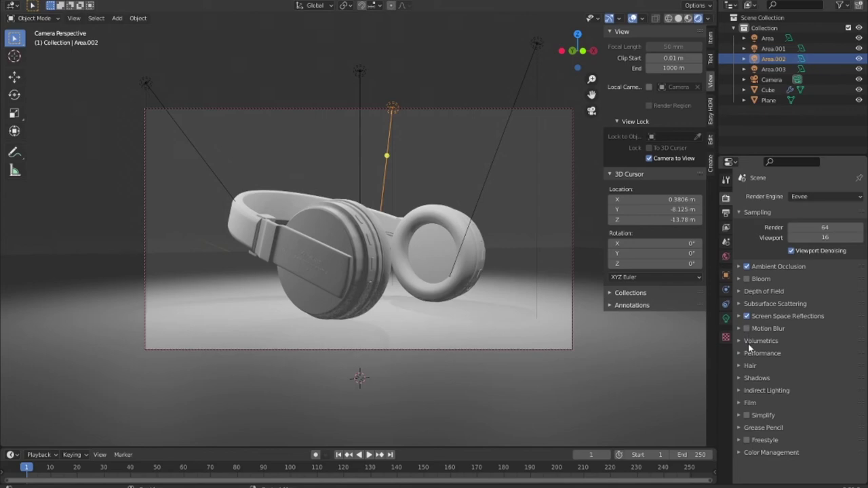
Switch to the Shading workspace and orbit to see the whole headphones
left_click(236, 8)
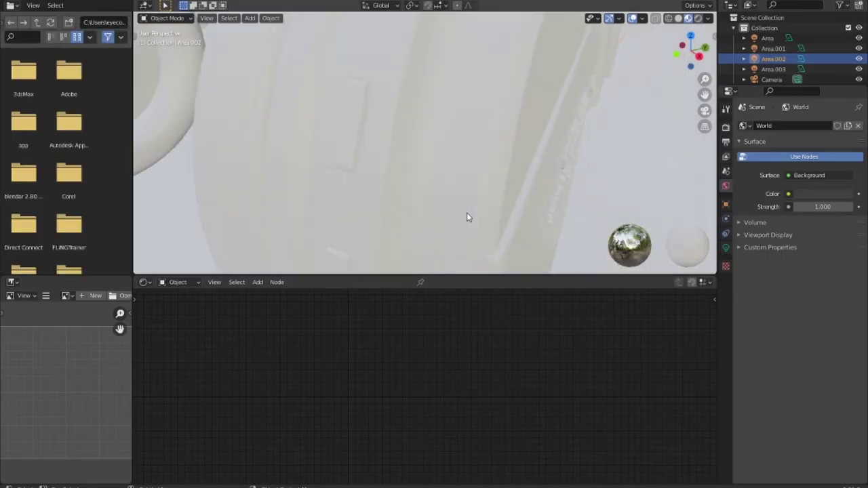
scroll(466, 217, "down", 10)
middle_click_drag(438, 196, 436, 161)
scroll(475, 153, "up", 3)
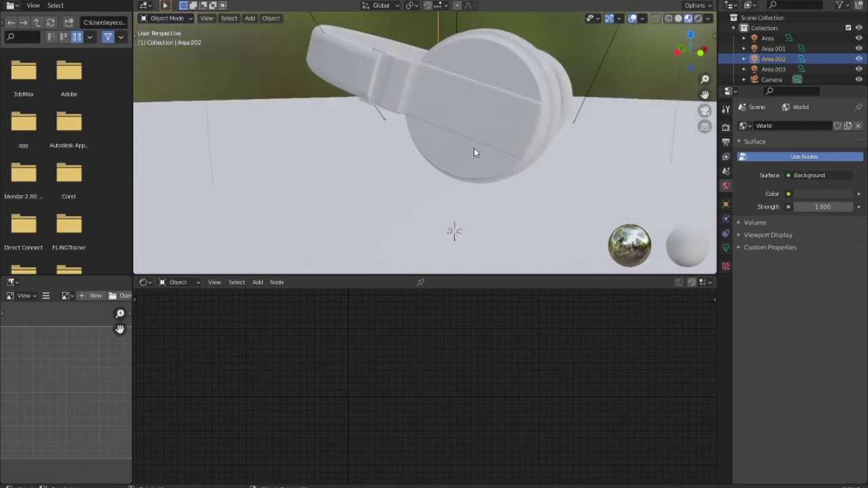
scroll(474, 152, "down", 3)
mouse_move(472, 139)
middle_mouse_down()
mouse_move(421, 202)
mouse_move(385, 202)
mouse_move(476, 175)
middle_mouse_up()
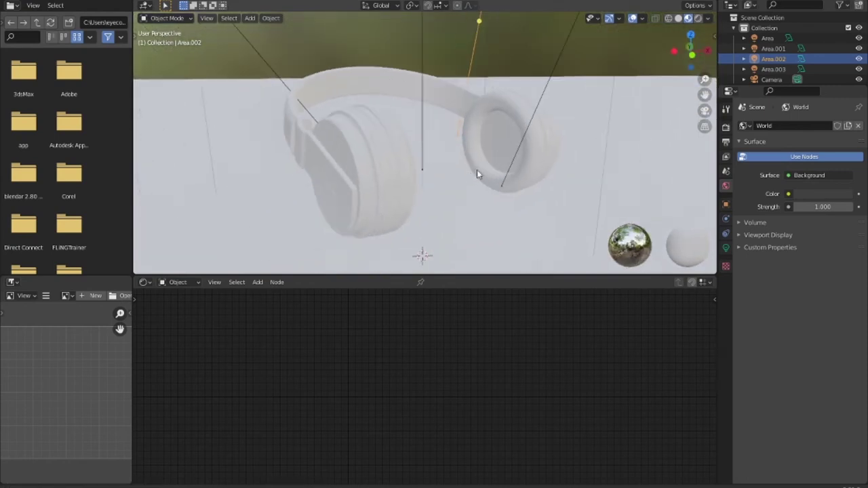
Select the headphones and create Material.001 with a Principled BSDF node
left_click(477, 174)
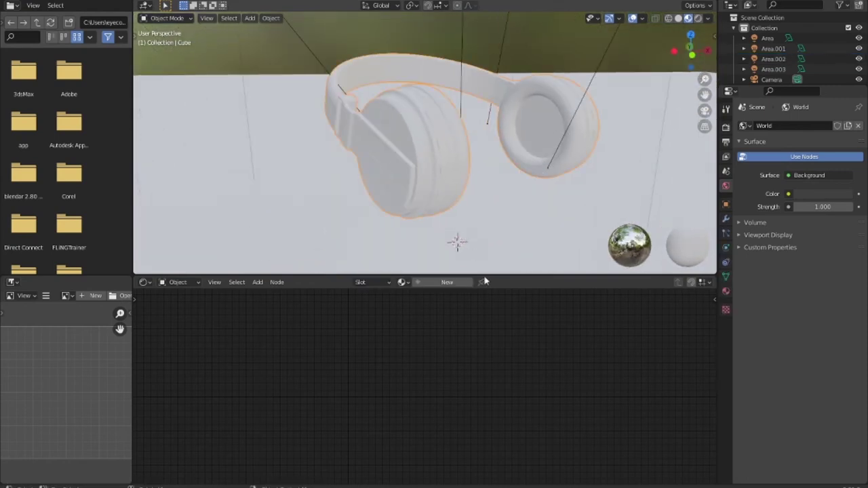
left_click(441, 283)
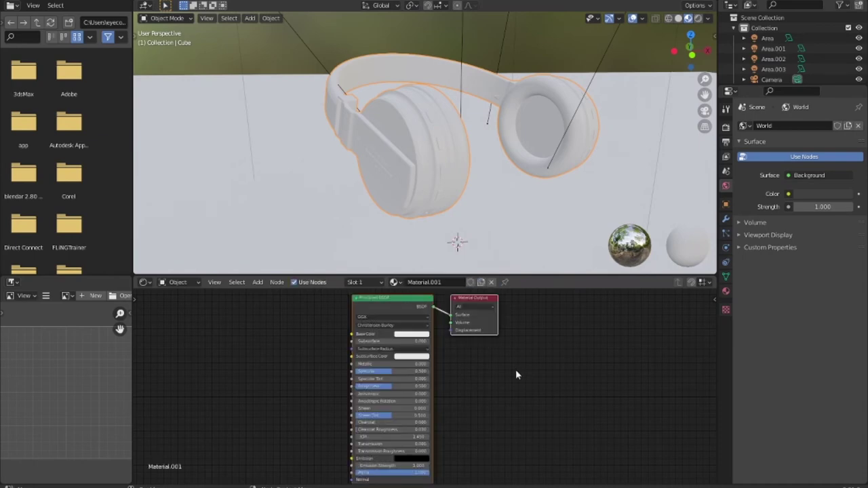
middle_click_drag(515, 375, 559, 374)
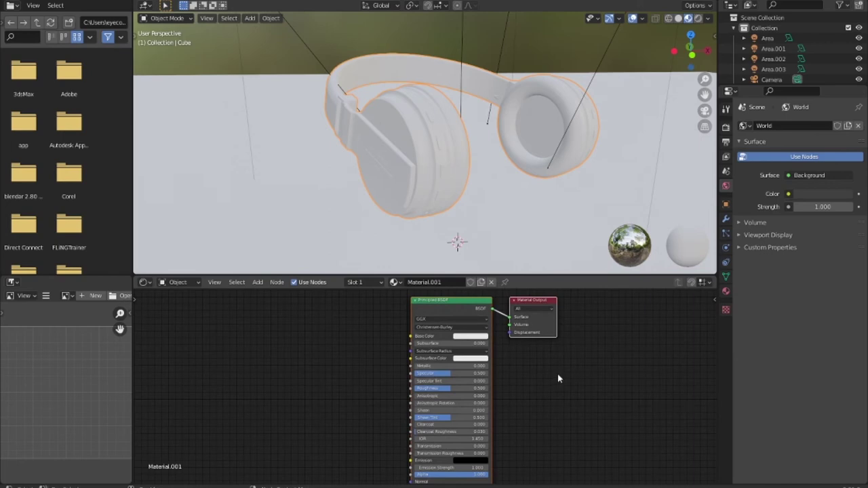
Switch the Shader Editor to the World node tree and frame its nodes
left_click(144, 283)
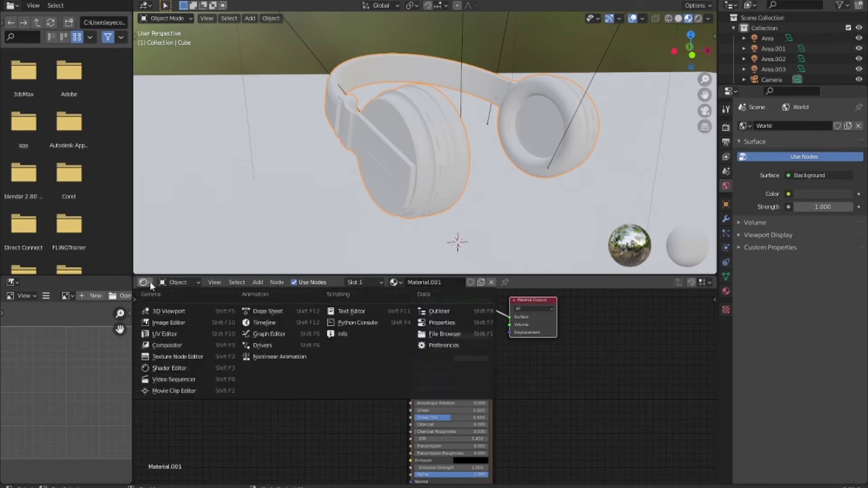
left_click(177, 282)
left_click(182, 306)
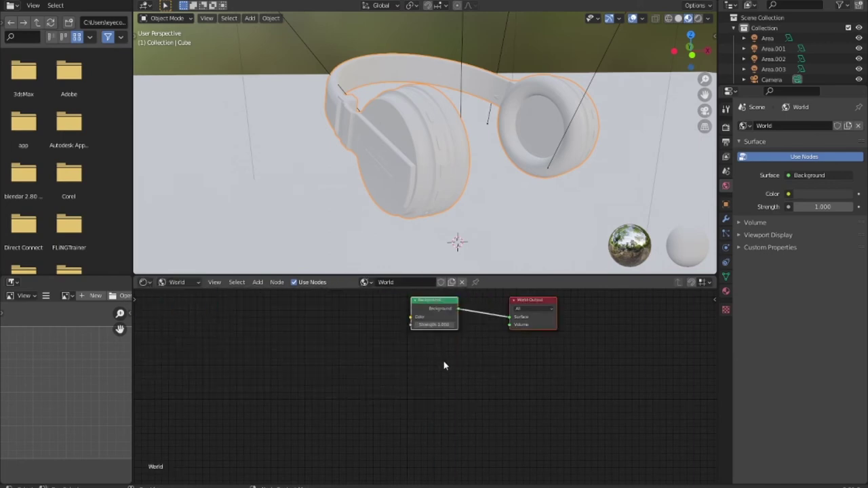
key("Home")
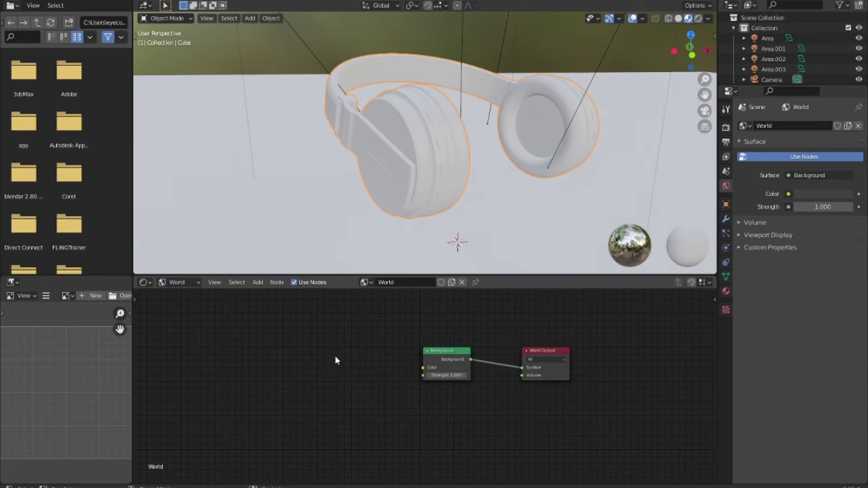
key("ctrl+shift+t")
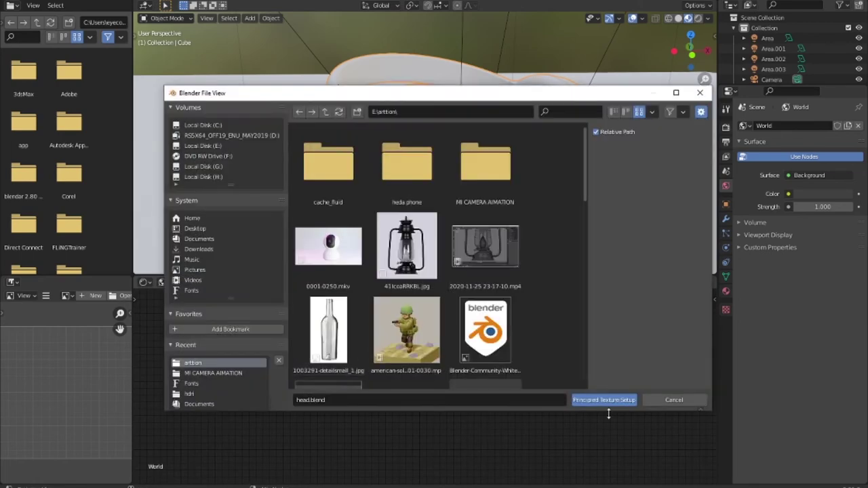
left_click(666, 401)
scroll(379, 397, "up", 2)
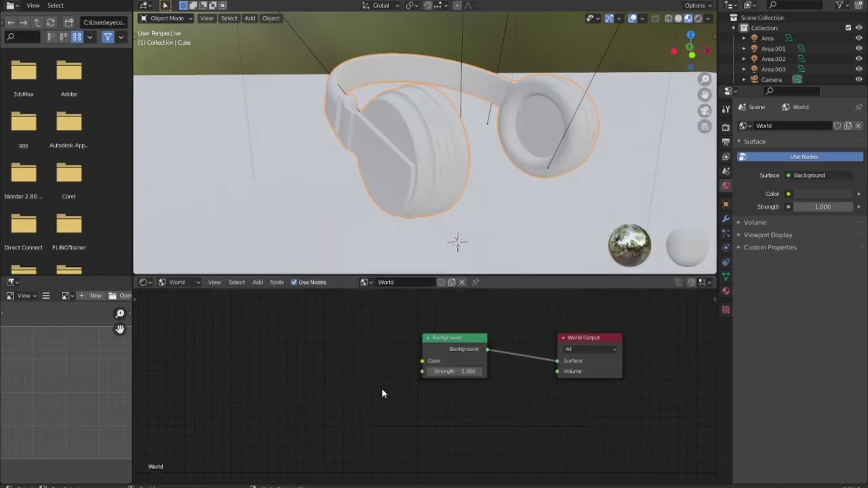
Add an Image Texture wired to Background Color and load ballroom_4k.hdr into it
key("shift+a")
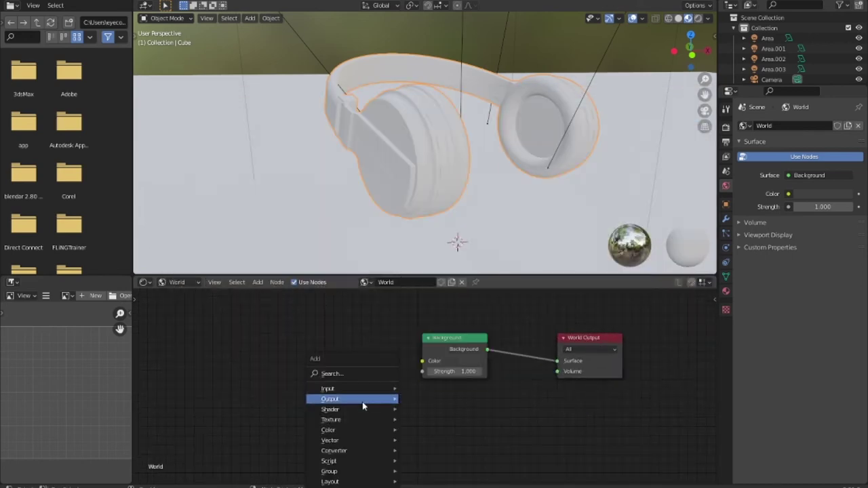
mouse_move(353, 419)
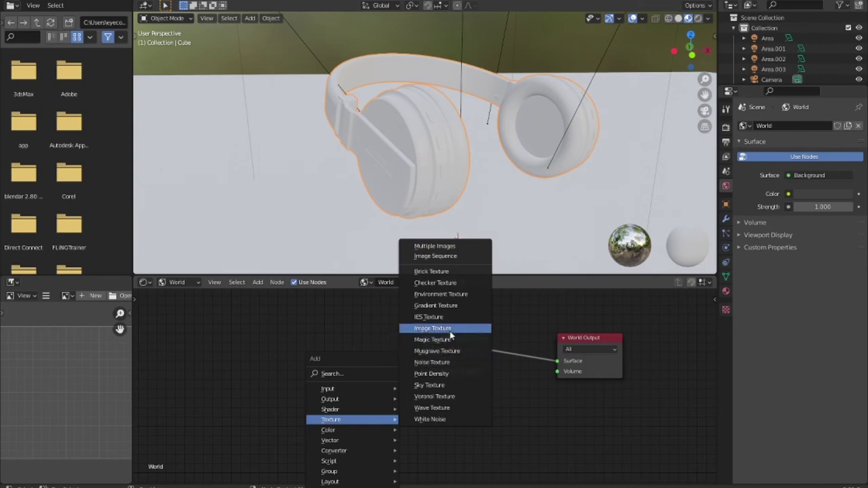
left_click(433, 329)
left_click(278, 329)
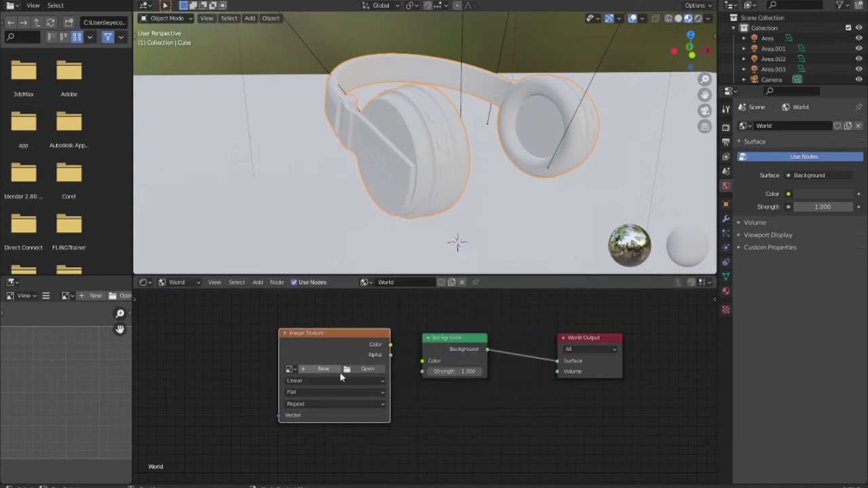
left_click_drag(390, 344, 422, 361)
left_click(367, 370)
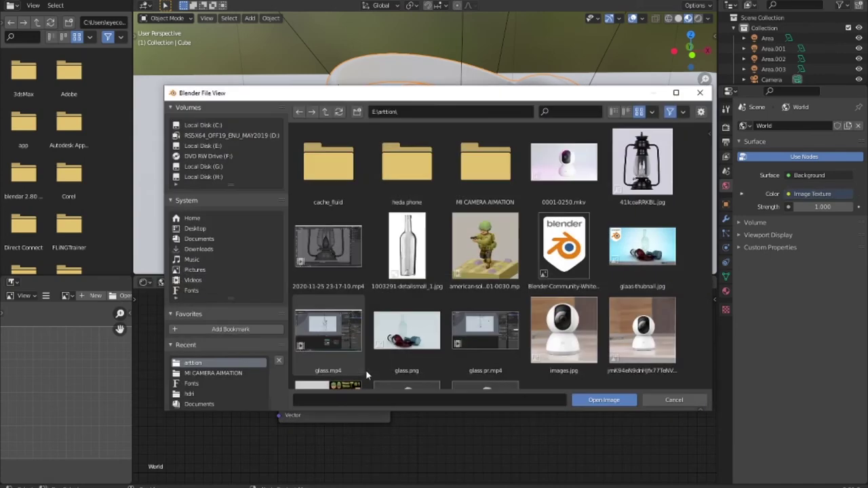
scroll(213, 388, "down", 1)
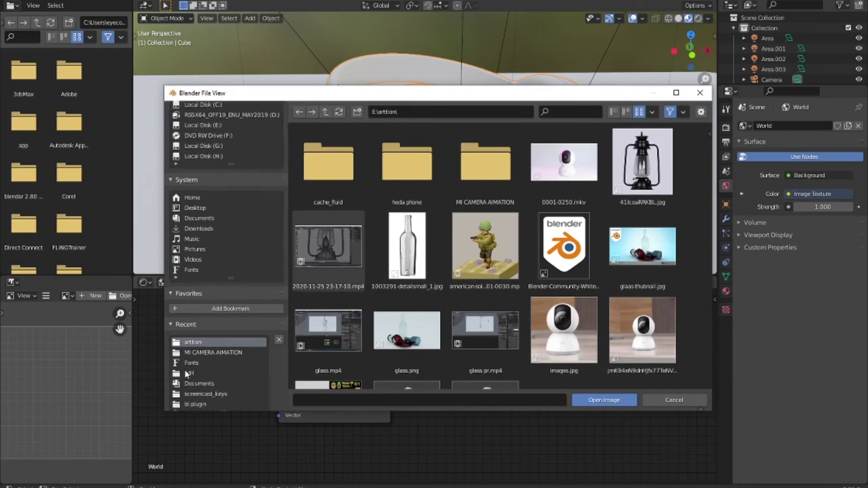
left_click(190, 373)
double_click(479, 255)
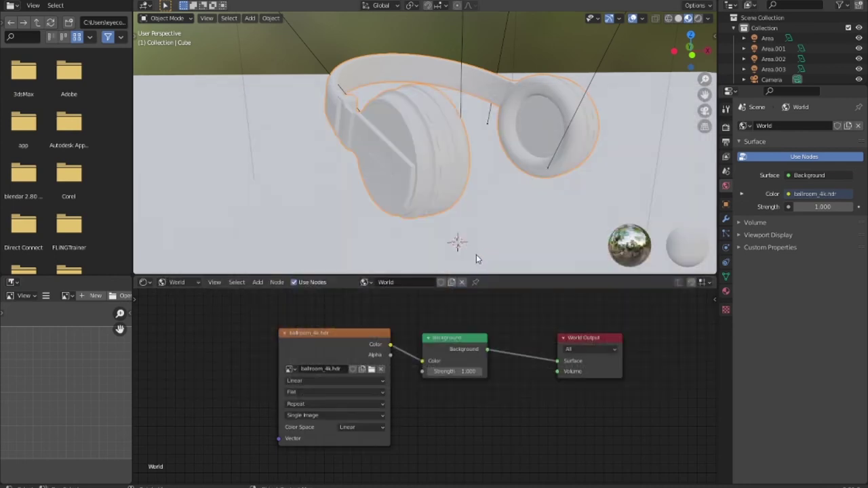
Re-enable world nodes and add Texture Coordinate and Mapping nodes to the image with Ctrl+T
key("ctrl+z")
left_click(760, 155)
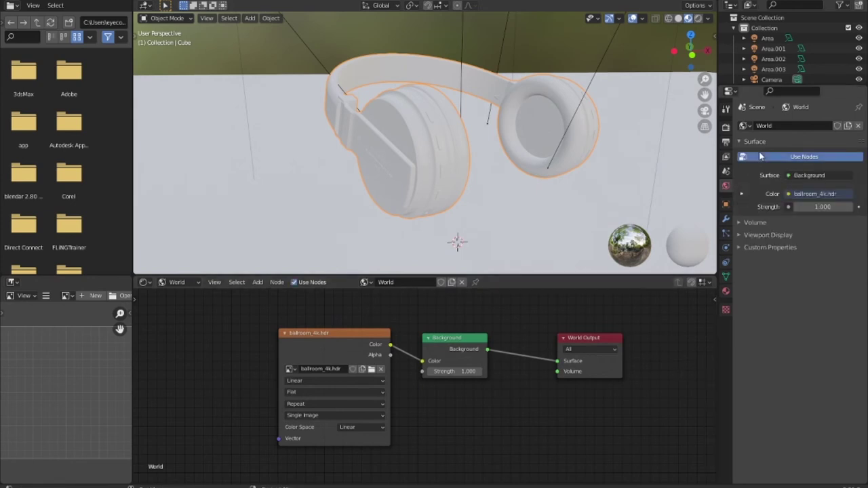
left_click(278, 347)
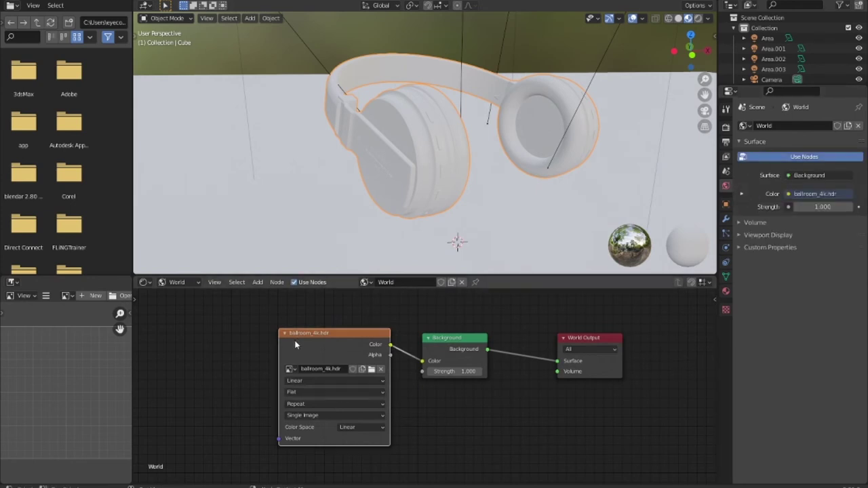
key("ctrl+t")
scroll(278, 348, "down", 2)
scroll(434, 397, "up", 1)
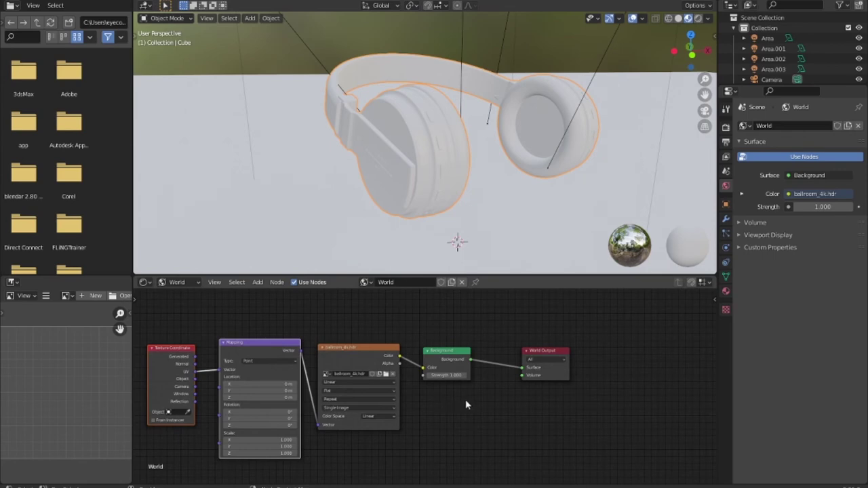
Preview the headphones through the camera with Scene Lights and Scene World enabled
middle_click_drag(518, 194, 582, 165)
left_click(709, 18)
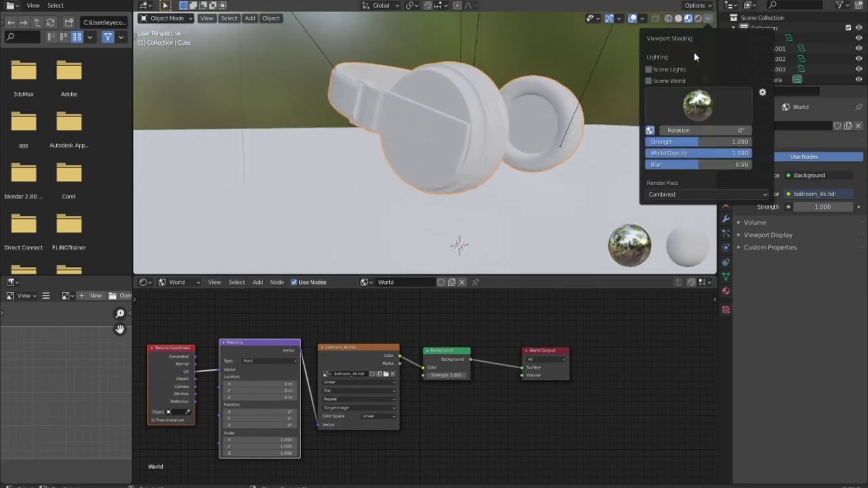
left_click(663, 70)
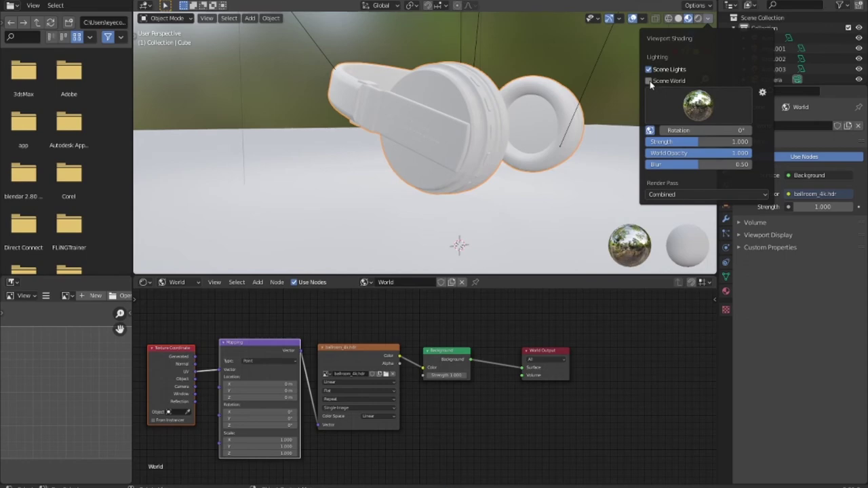
left_click(649, 81)
mouse_move(549, 211)
middle_mouse_down()
mouse_move(434, 207)
mouse_move(600, 141)
middle_mouse_up()
key("KP_0")
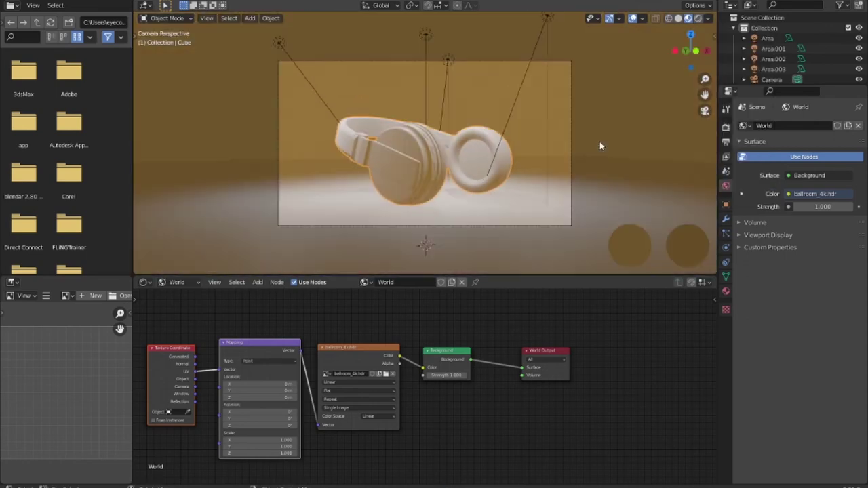
Load autumn_park_4k.hdr as the world image and re-check the Scene Lights and Scene World preview
left_click(387, 374)
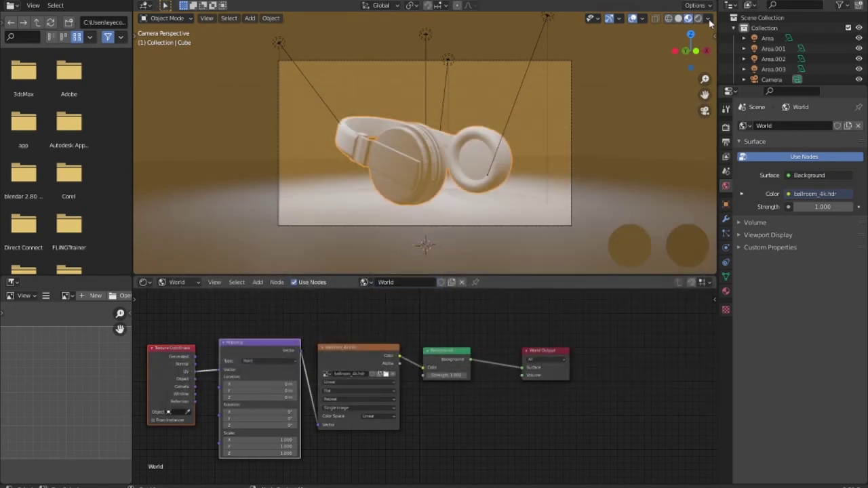
left_click(708, 19)
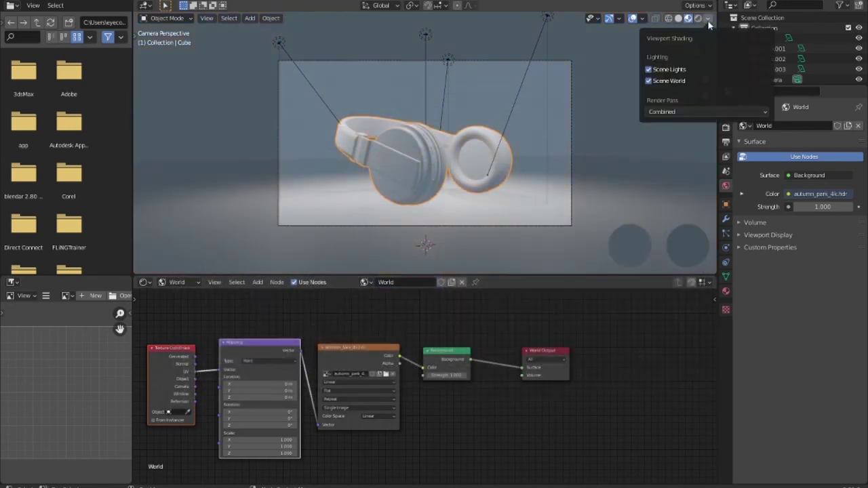
left_click(698, 19)
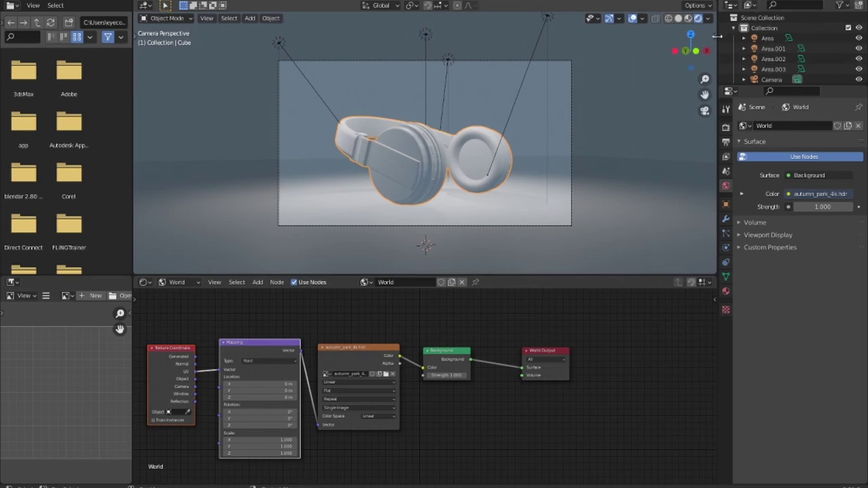
left_click(708, 19)
left_click(651, 82)
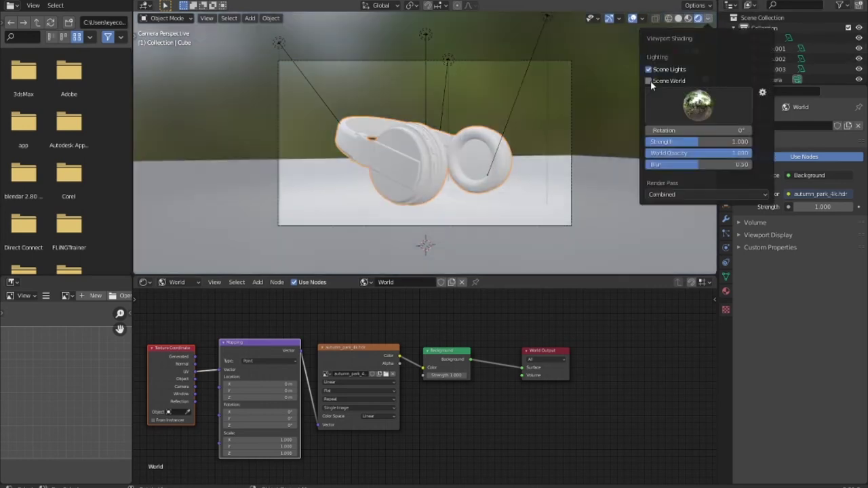
left_click(651, 81)
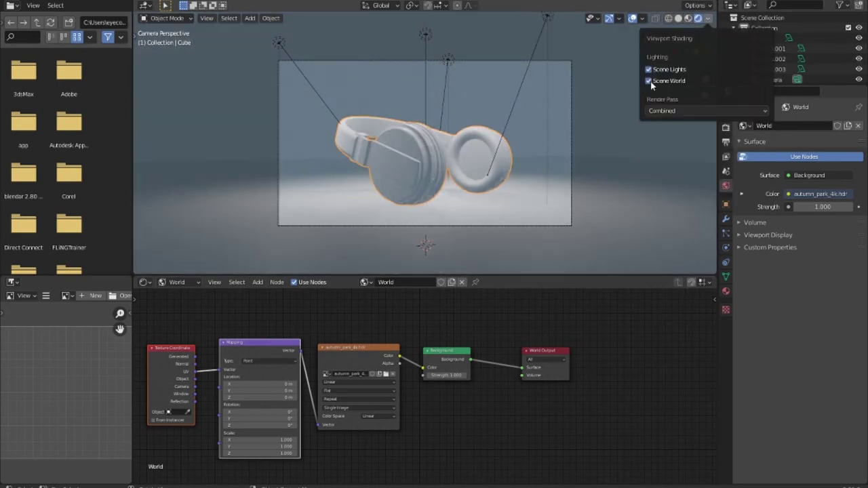
left_click(681, 113)
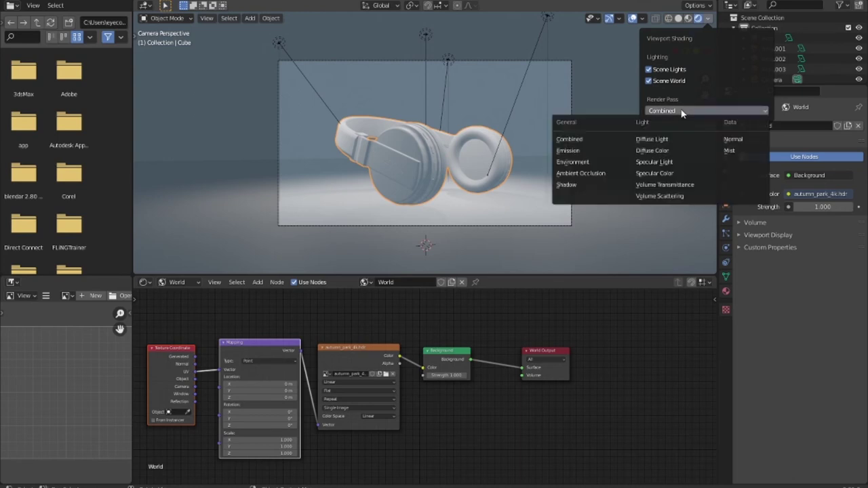
left_click(649, 70)
left_click(649, 70)
left_click(650, 81)
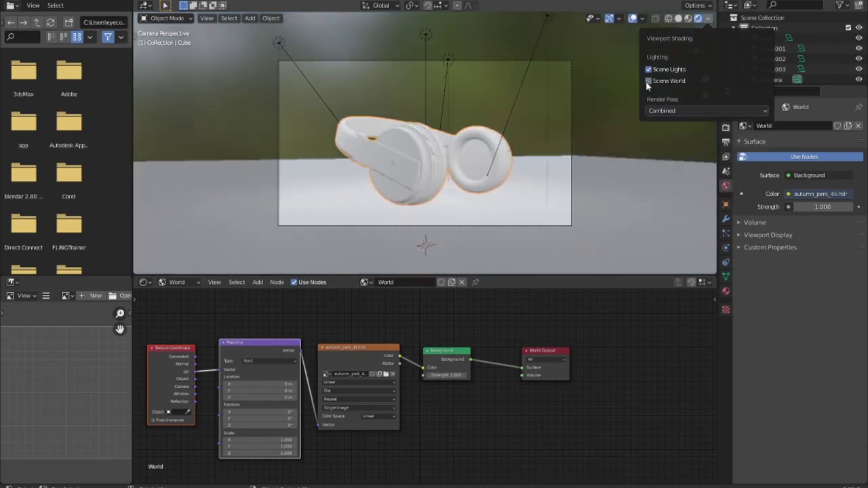
scroll(499, 194, "up", 1)
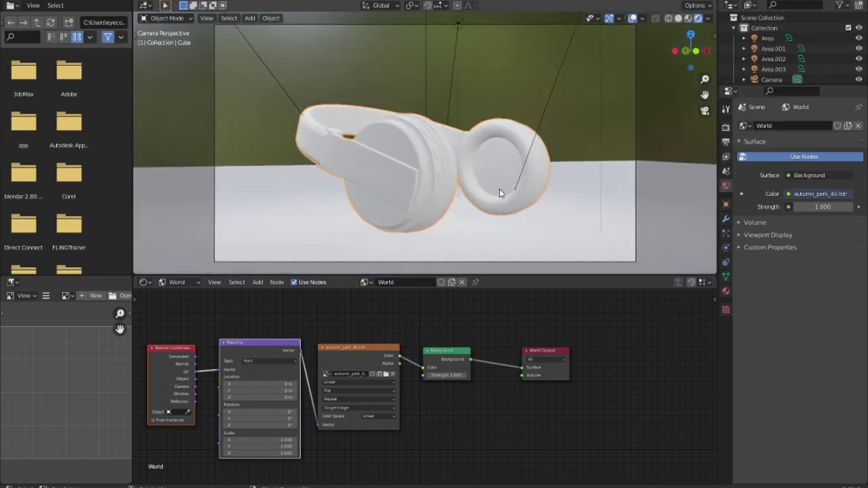
scroll(500, 194, "up", 1)
scroll(499, 194, "down", 1)
Lock the camera to the view and frame the headphones from a higher three-quarter angle
mouse_move(499, 193)
middle_mouse_down()
mouse_move(518, 190)
mouse_move(536, 223)
mouse_move(575, 195)
middle_mouse_up()
key("KP_0")
key("n")
left_click(710, 80)
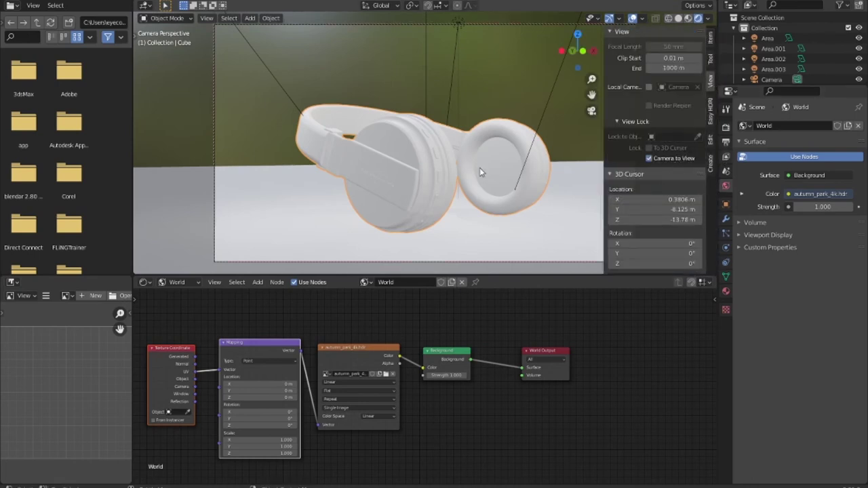
key("n")
mouse_move(477, 173)
middle_mouse_down()
mouse_move(504, 186)
mouse_move(671, 191)
mouse_move(144, 188)
mouse_move(475, 187)
mouse_move(179, 189)
mouse_move(202, 183)
mouse_move(292, 202)
mouse_move(238, 209)
mouse_move(215, 202)
mouse_move(467, 188)
mouse_move(489, 143)
mouse_move(525, 211)
middle_mouse_up()
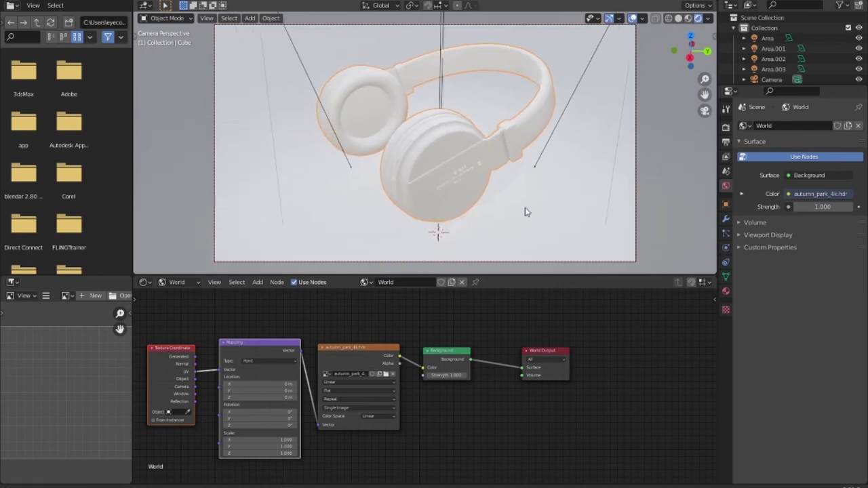
Give the headphones' material a faint pale-mint, brightened base colour with slightly raised specular
left_click(365, 282)
left_click(177, 283)
left_click(178, 291)
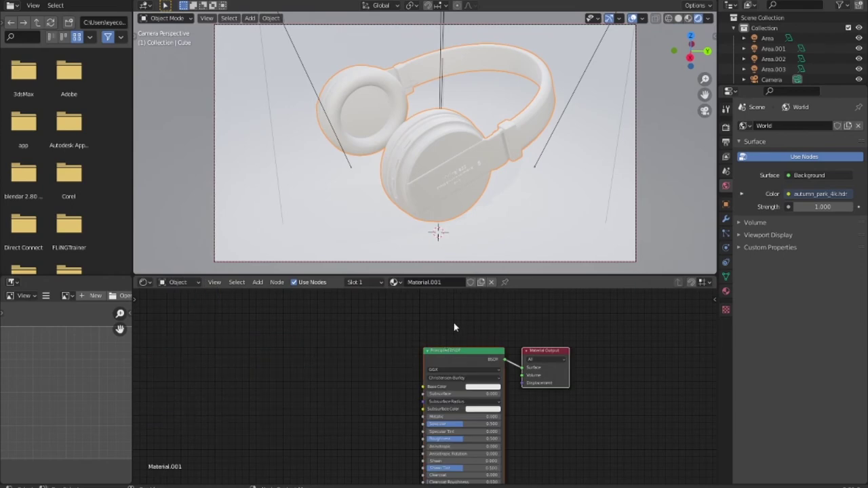
left_click(470, 350)
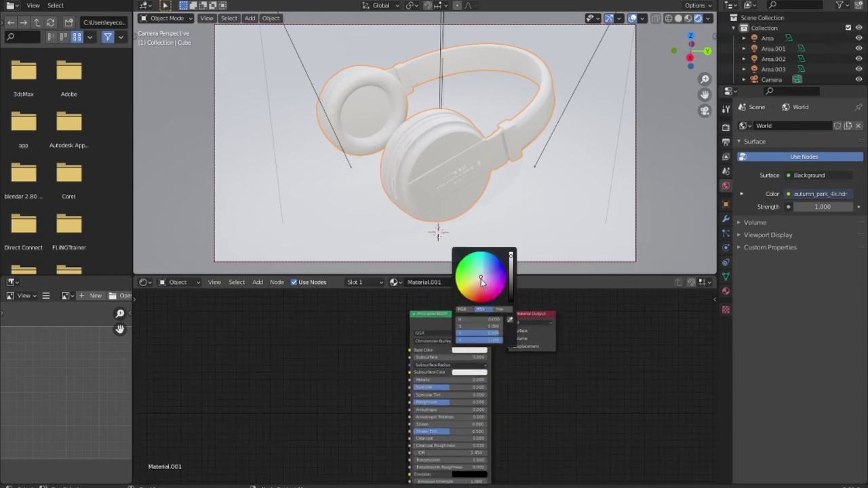
left_click_drag(480, 277, 484, 280)
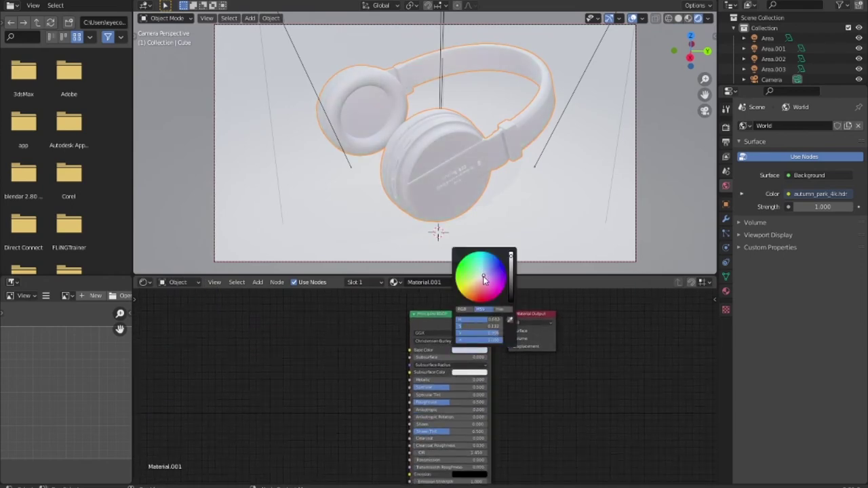
left_click(481, 276)
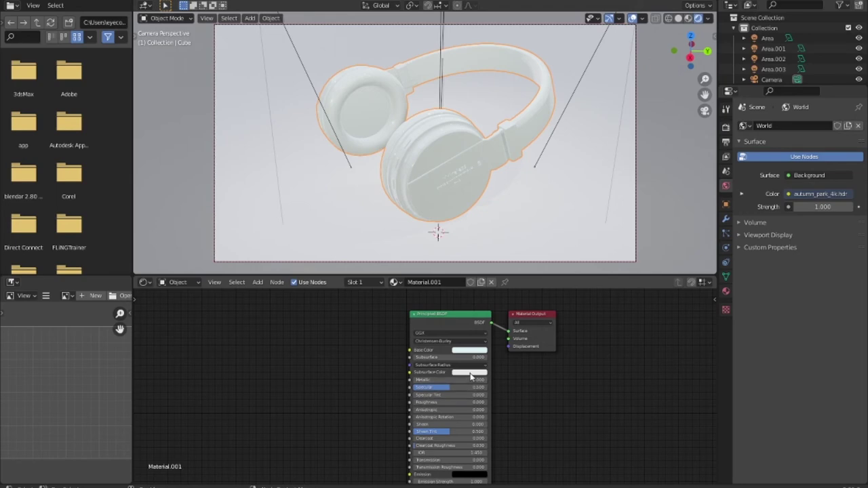
left_click(468, 350)
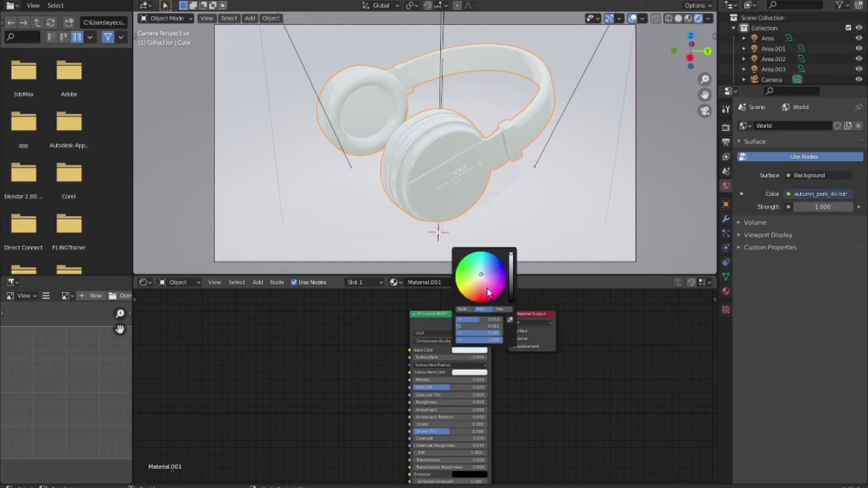
left_click(512, 255)
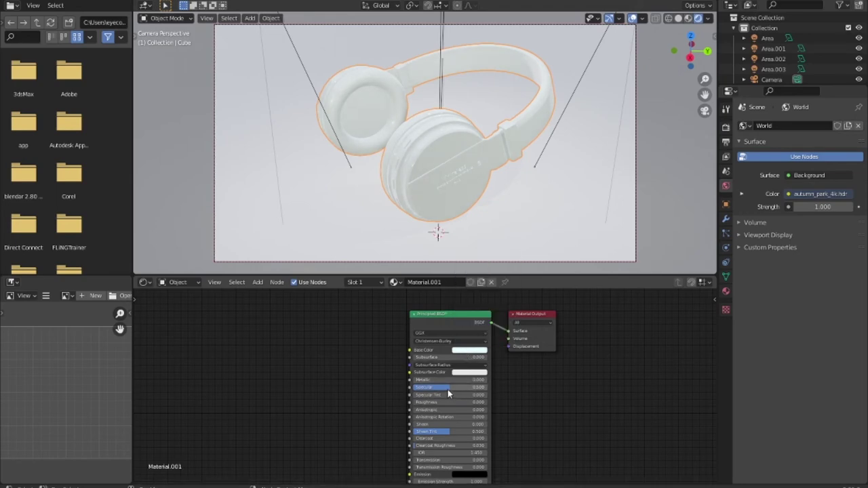
left_click_drag(449, 384, 455, 386)
left_click_drag(468, 387, 466, 386)
mouse_move(481, 208)
middle_mouse_down()
mouse_move(614, 200)
mouse_move(625, 178)
mouse_move(625, 193)
mouse_move(600, 204)
mouse_move(525, 215)
mouse_move(484, 208)
middle_mouse_up()
Give the floor plane a dark bluish-grey base colour, lower roughness and reduced specular
left_click(519, 216)
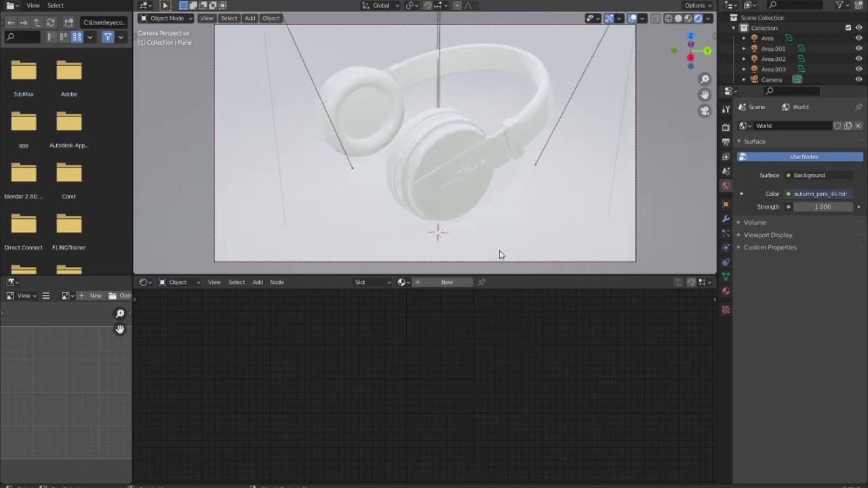
left_click(470, 350)
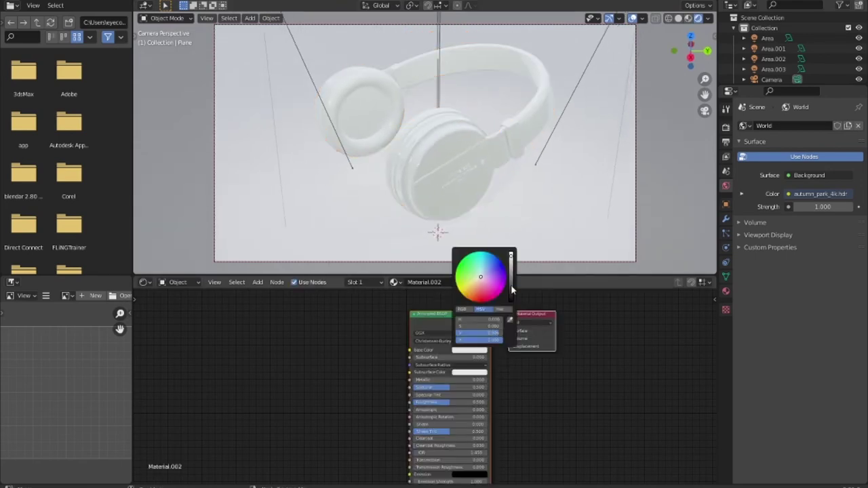
left_click_drag(511, 284, 510, 305)
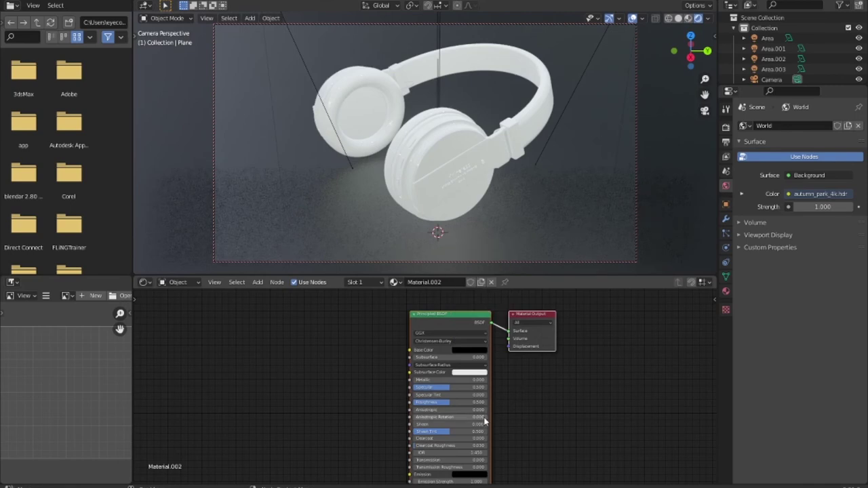
mouse_move(451, 402)
left_mouse_down()
mouse_move(417, 403)
mouse_move(435, 403)
mouse_move(428, 388)
mouse_move(475, 388)
mouse_move(444, 388)
left_mouse_up()
left_click_drag(434, 402, 462, 402)
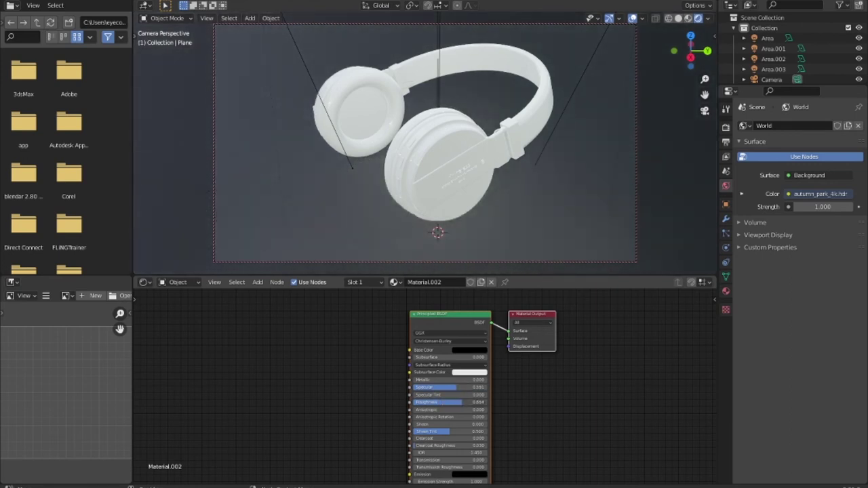
left_click(469, 350)
left_click_drag(480, 333, 496, 333)
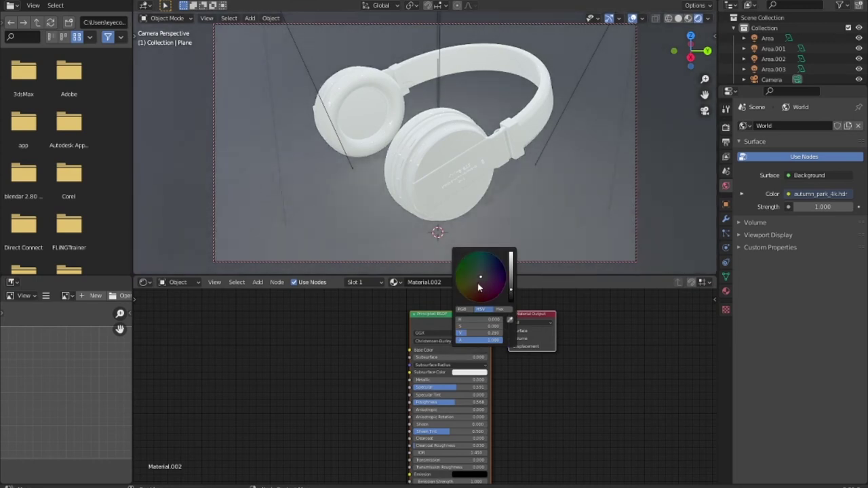
left_click_drag(479, 288, 488, 269)
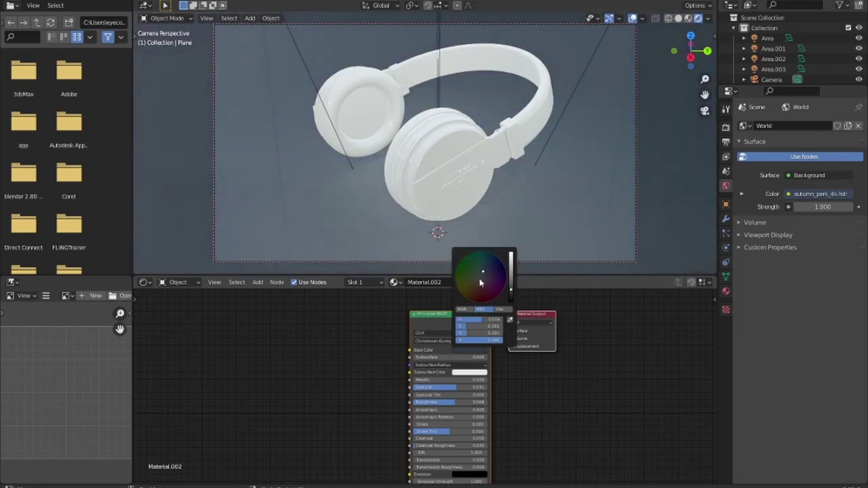
left_click_drag(480, 282, 484, 275)
Scale the floor plane up and reframe the camera closer on the headphones
mouse_move(444, 191)
middle_mouse_down()
mouse_move(469, 191)
mouse_move(460, 188)
middle_mouse_up()
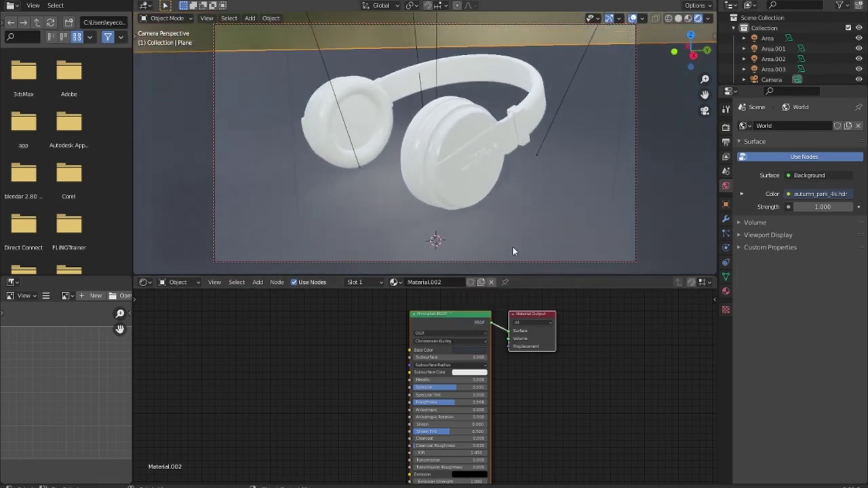
key("s")
left_click(387, 224)
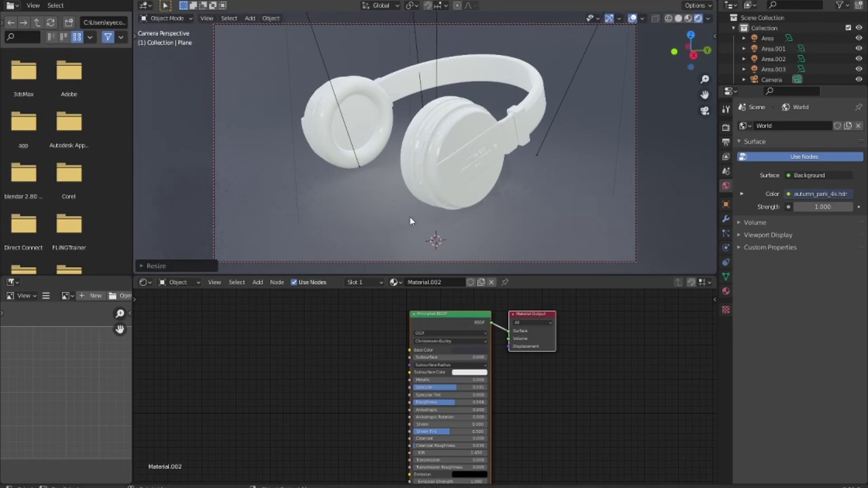
mouse_move(411, 221)
middle_mouse_down()
mouse_move(452, 192)
mouse_move(400, 181)
mouse_move(270, 179)
mouse_move(397, 187)
mouse_move(287, 177)
mouse_move(403, 173)
mouse_move(434, 198)
mouse_move(463, 206)
mouse_move(508, 177)
middle_mouse_up()
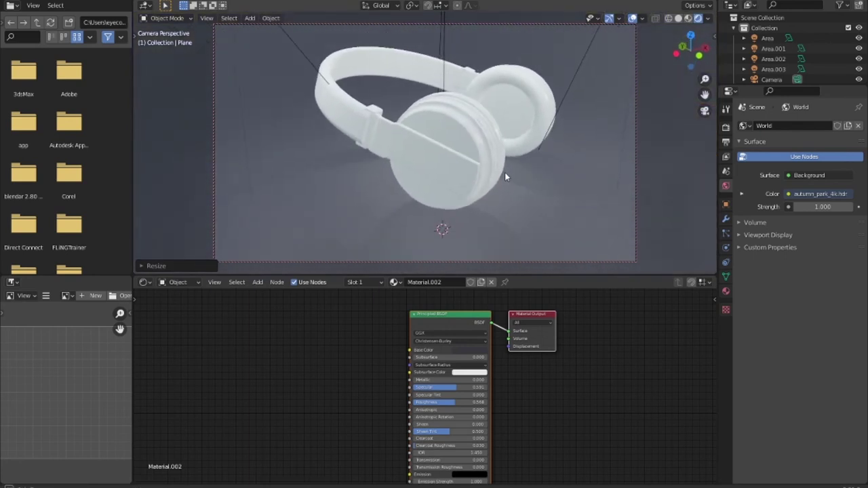
Add a Noise Texture node and connect its Color to the headphones' Base Color
left_click(504, 175)
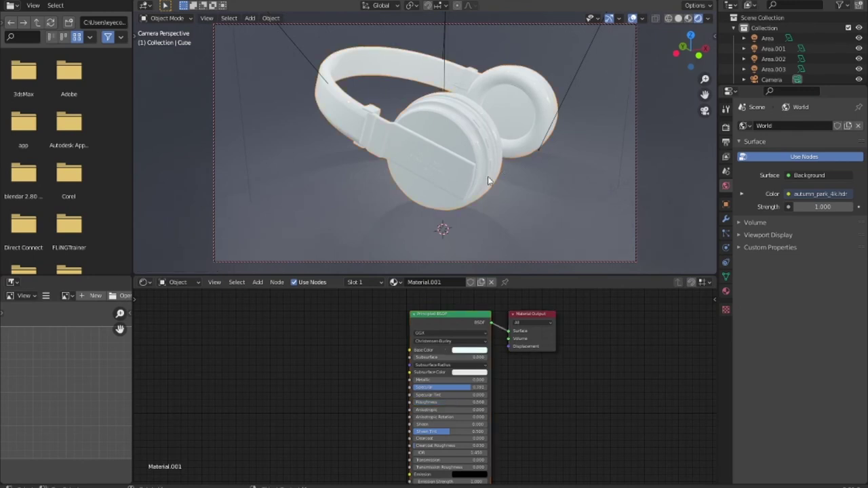
mouse_move(297, 390)
middle_mouse_down()
mouse_move(352, 360)
mouse_move(381, 381)
middle_mouse_up()
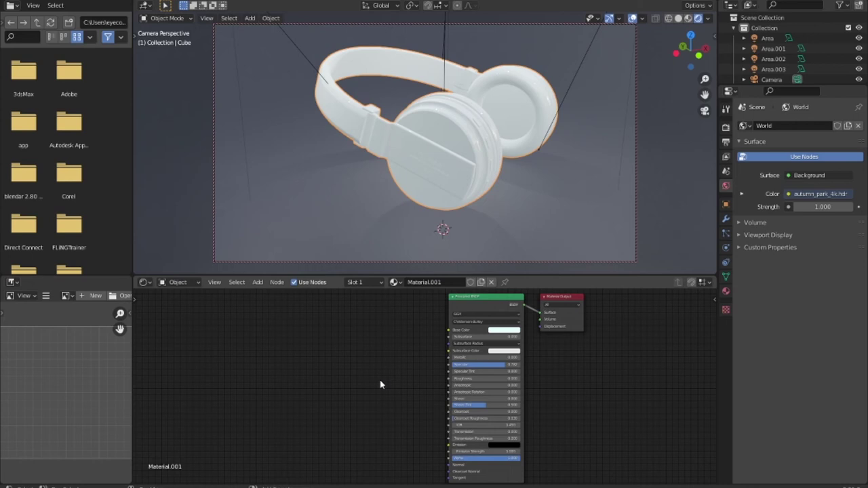
key("shift+a")
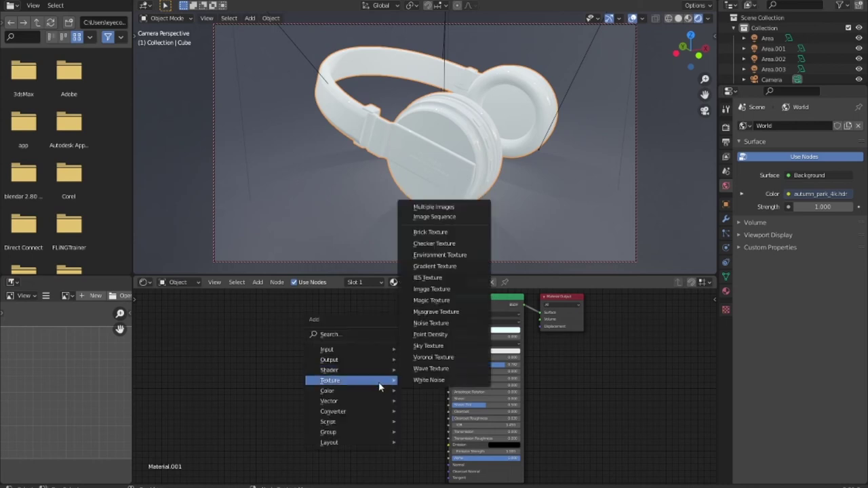
left_click(427, 323)
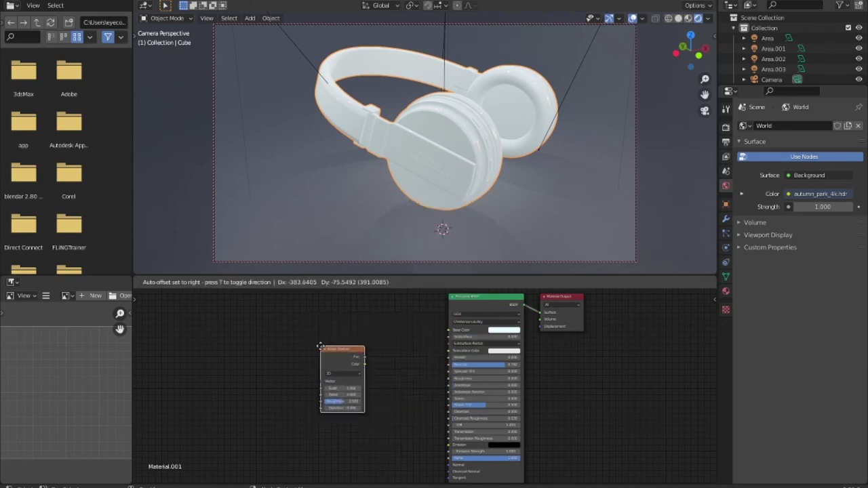
left_click(321, 346)
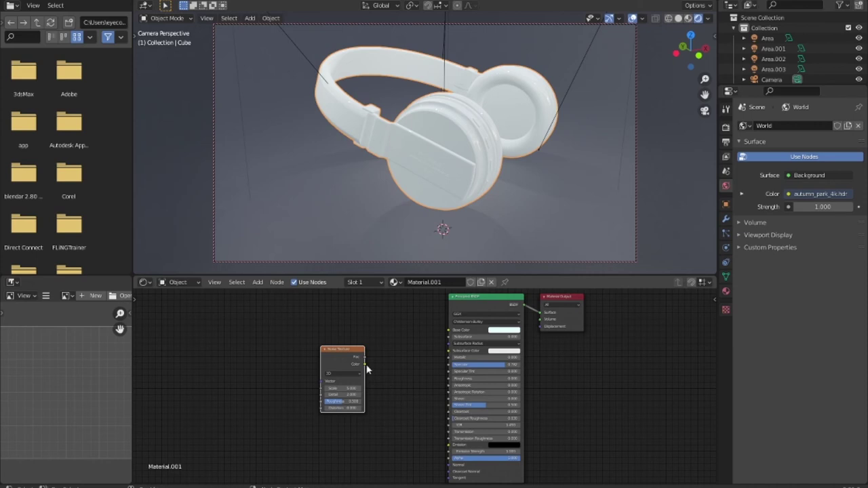
left_click_drag(365, 365, 448, 331)
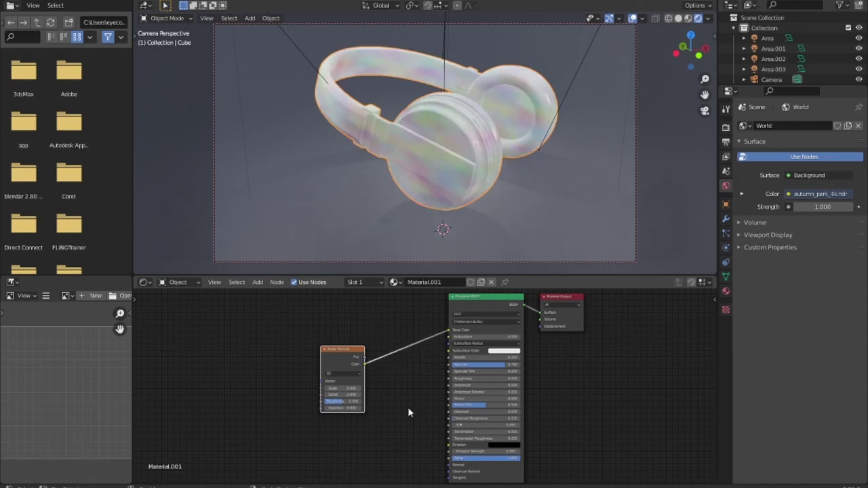
Tune the noise to a finer grain with higher scale and lower roughness, and move the node left
mouse_move(343, 401)
left_mouse_down()
mouse_move(332, 402)
mouse_move(339, 392)
left_mouse_up()
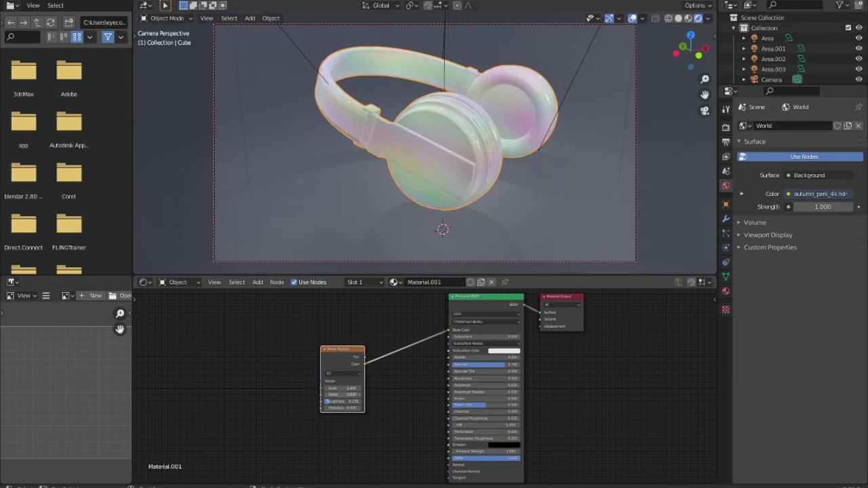
left_click_drag(353, 407, 374, 408)
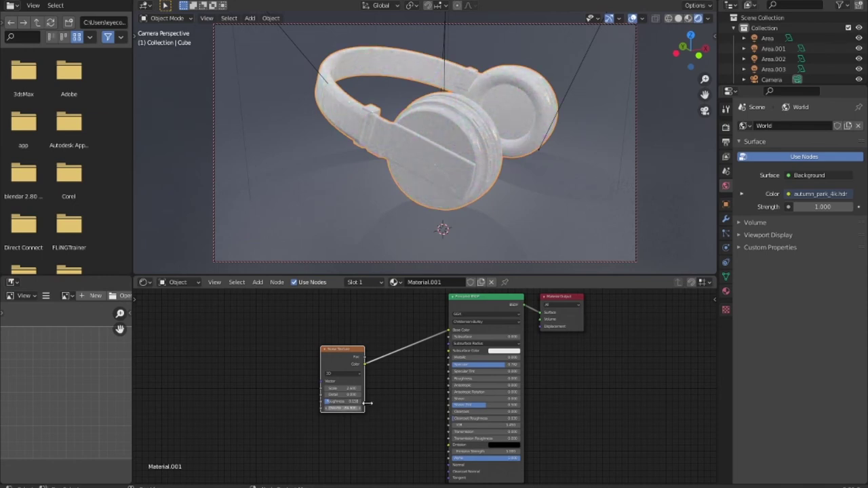
left_click_drag(343, 389, 366, 389)
left_click_drag(449, 330, 448, 465)
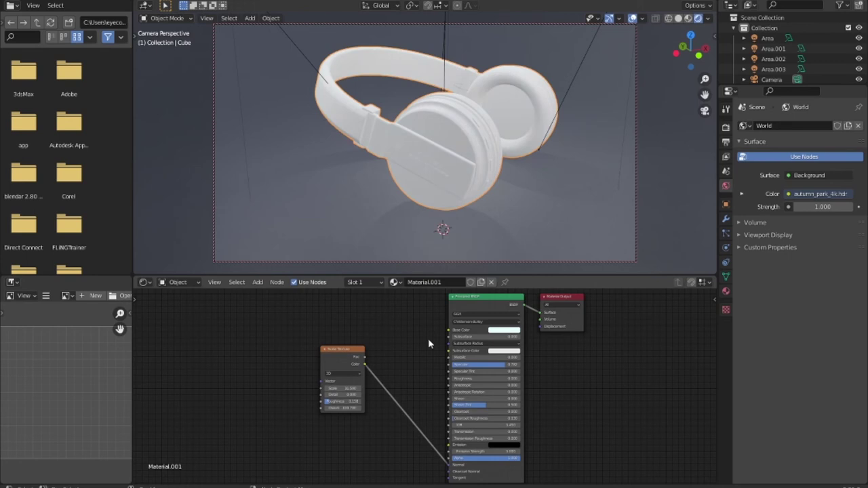
left_click_drag(448, 465, 449, 331)
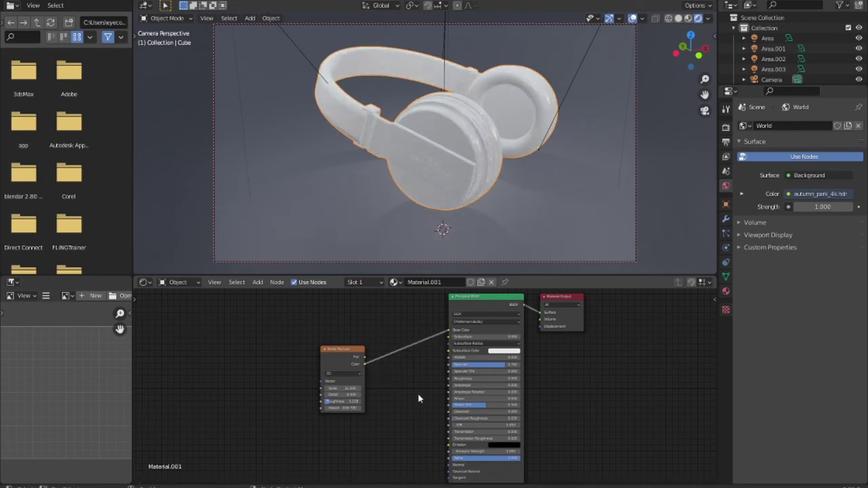
left_click_drag(344, 349, 272, 341)
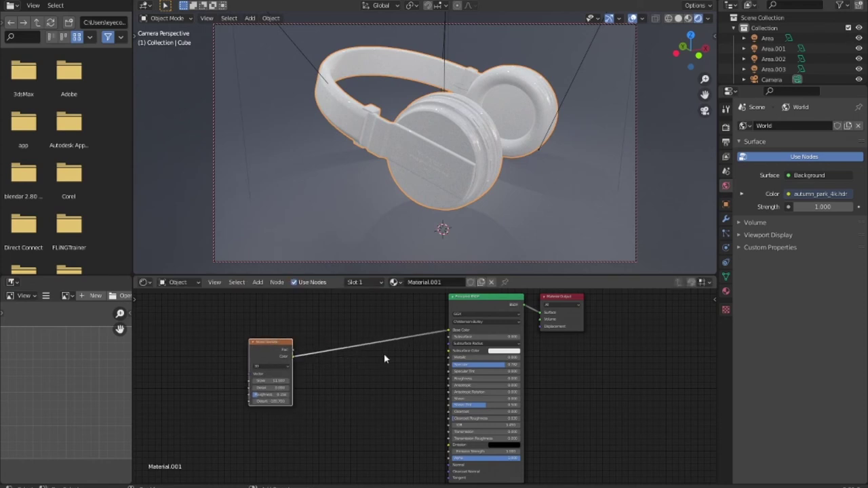
key("shift+a")
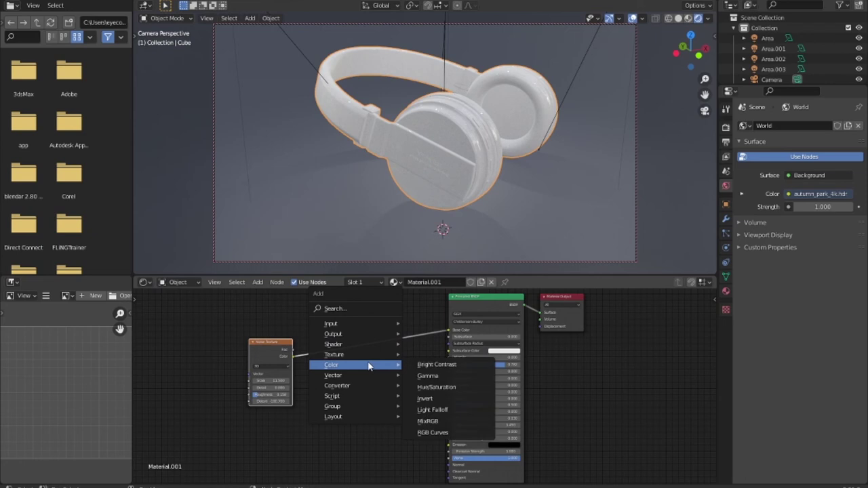
mouse_move(355, 375)
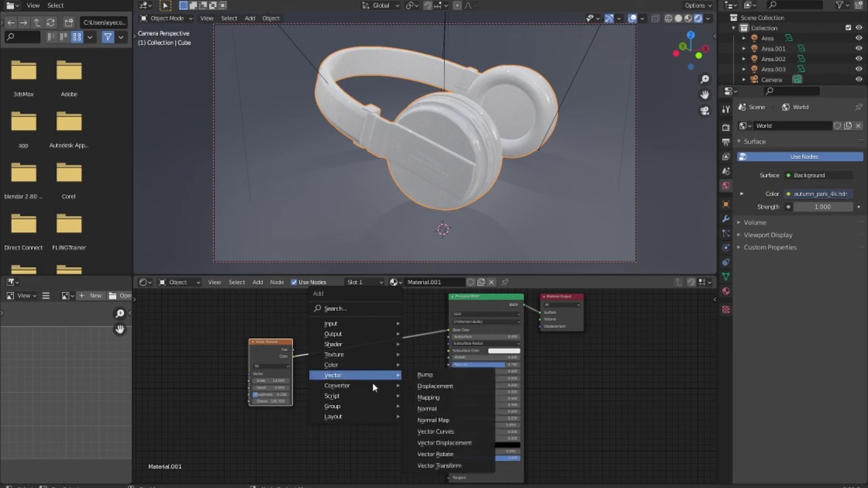
Add a Bump node feeding the Principled BSDF's Normal, with the Noise Texture rewired
left_click(424, 374)
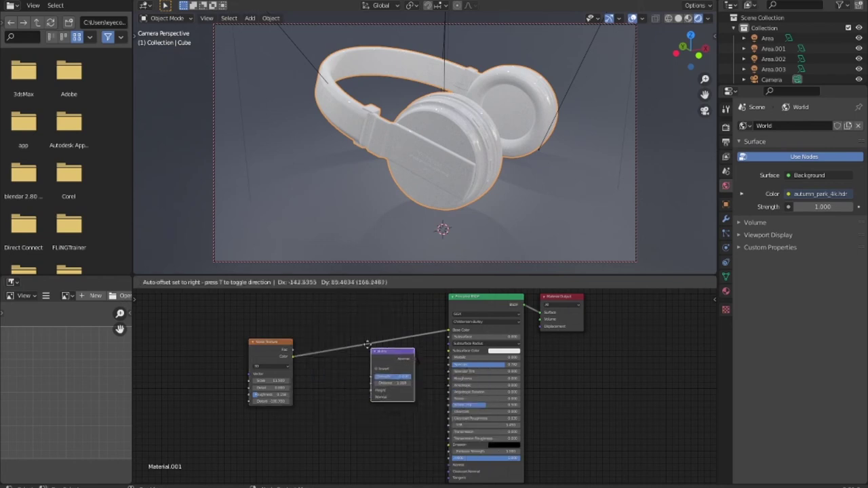
left_click(355, 321)
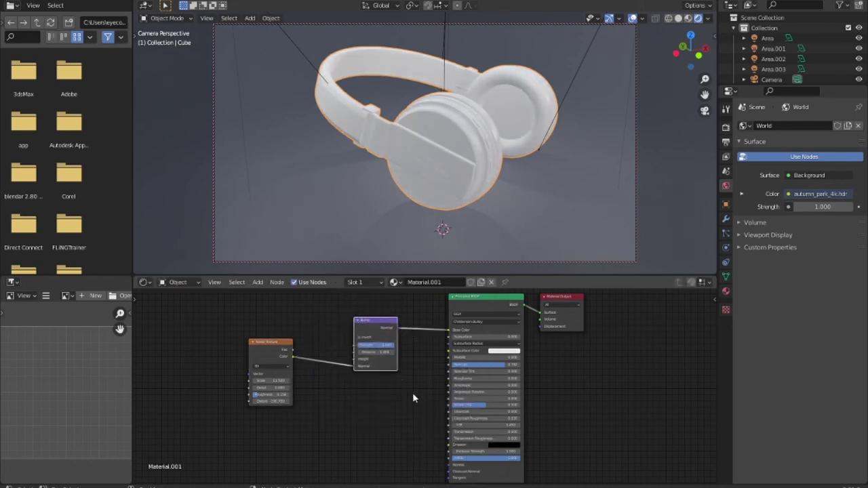
left_click_drag(449, 330, 449, 464)
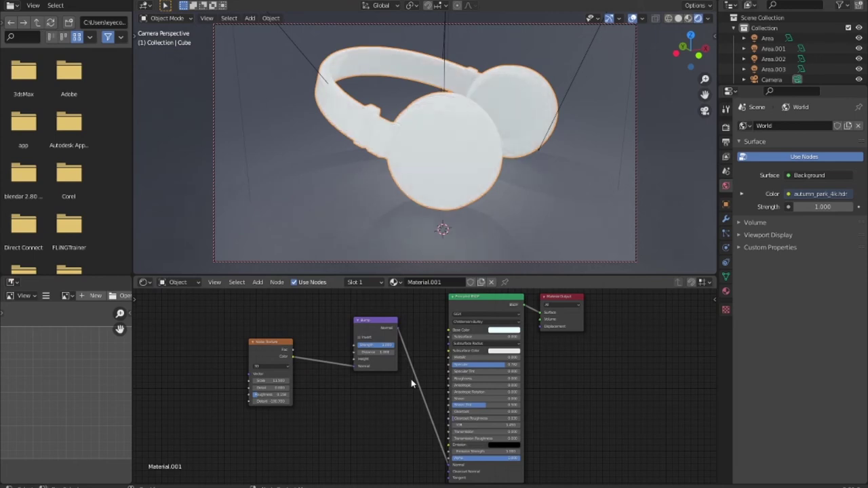
left_click_drag(354, 366, 362, 415)
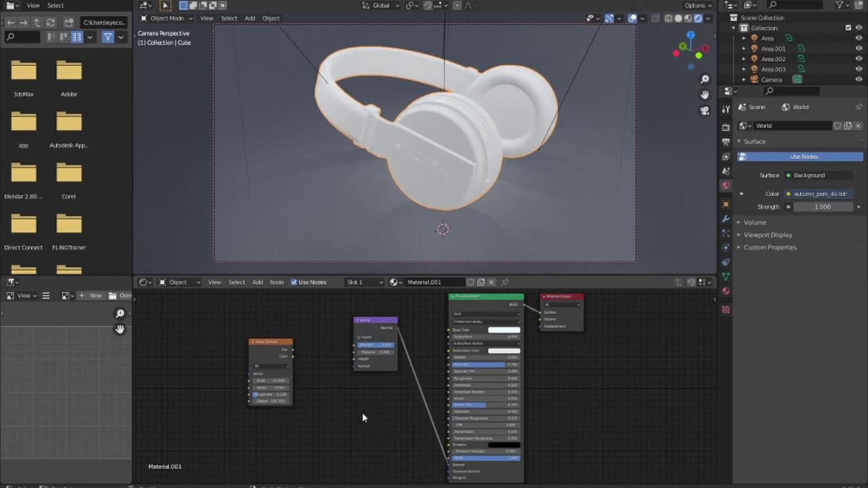
left_click_drag(293, 356, 450, 331)
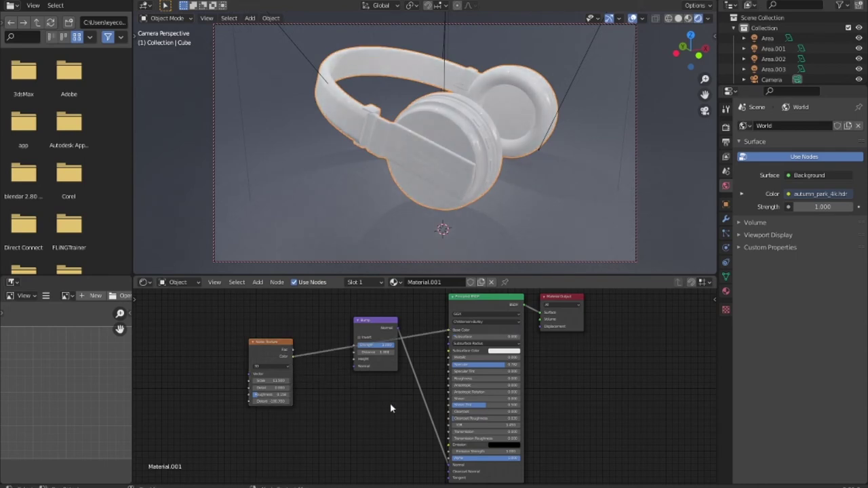
Cut the link into Base Color and adjust the Bump node's Distance value
scroll(505, 157, "up", 3)
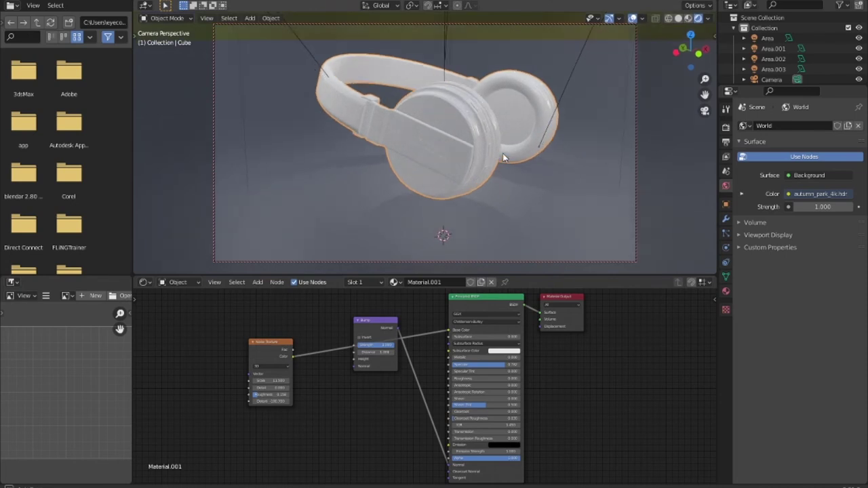
scroll(505, 153, "up", 2)
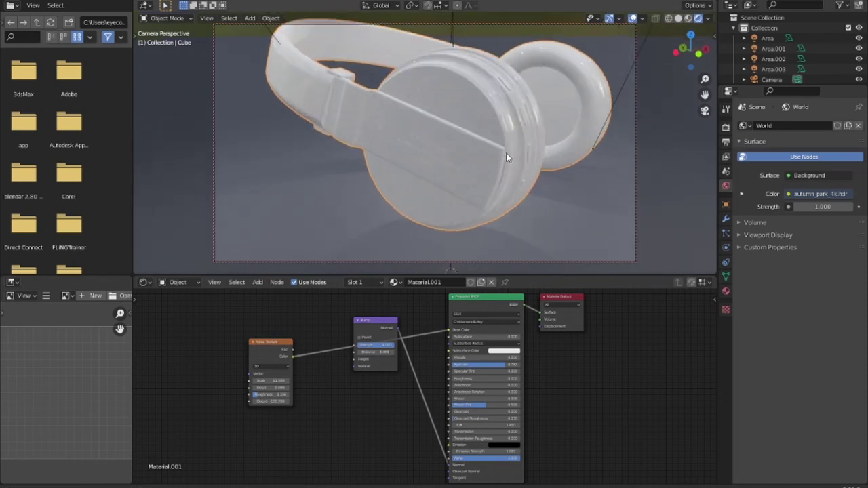
scroll(507, 157, "up", 2)
left_click_drag(445, 332, 410, 398)
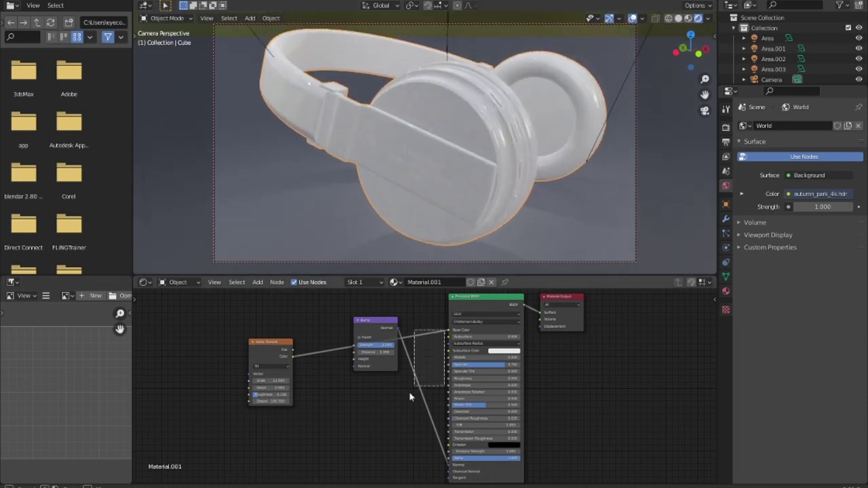
right_click_drag(409, 398, 430, 345, "ctrl")
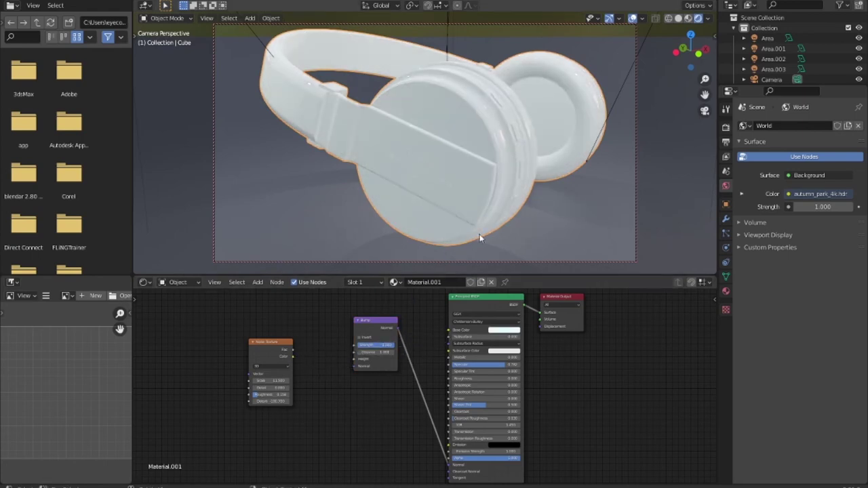
left_click_drag(383, 352, 378, 352)
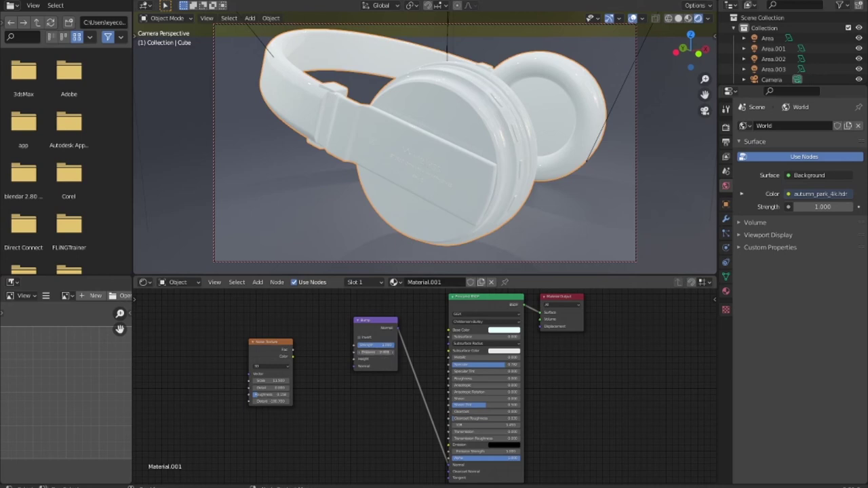
mouse_move(559, 249)
middle_mouse_down()
mouse_move(494, 187)
mouse_move(362, 182)
mouse_move(385, 192)
mouse_move(459, 180)
mouse_move(480, 193)
mouse_move(621, 199)
mouse_move(617, 210)
mouse_move(582, 197)
mouse_move(471, 194)
mouse_move(477, 199)
middle_mouse_up()
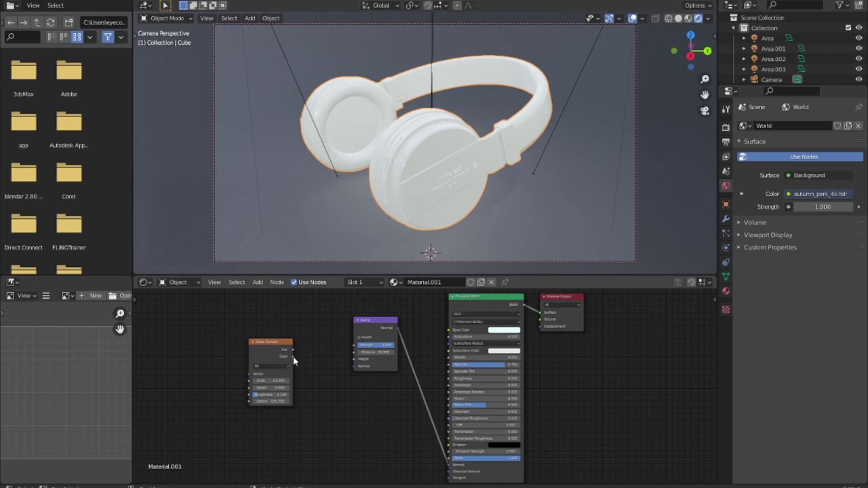
Wire the Noise Texture colour into the Principled BSDF, then switch the headphones to the plain Material
left_click_drag(292, 356, 448, 351)
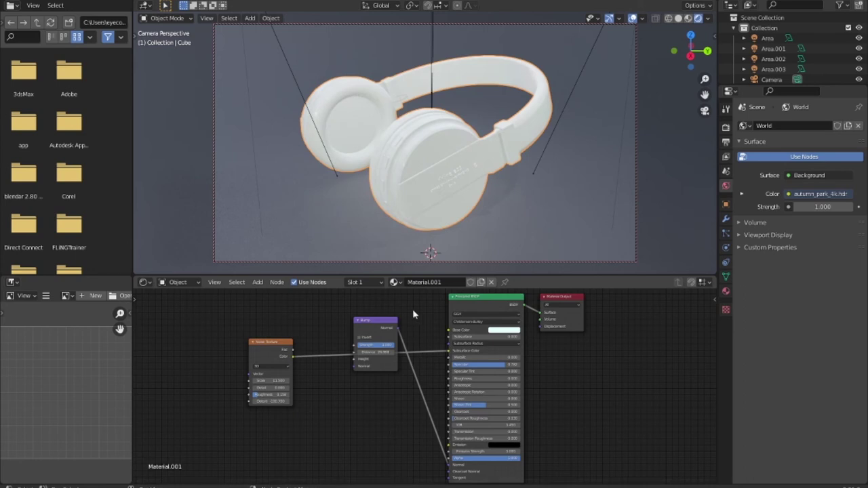
left_click(393, 282)
left_click(397, 282)
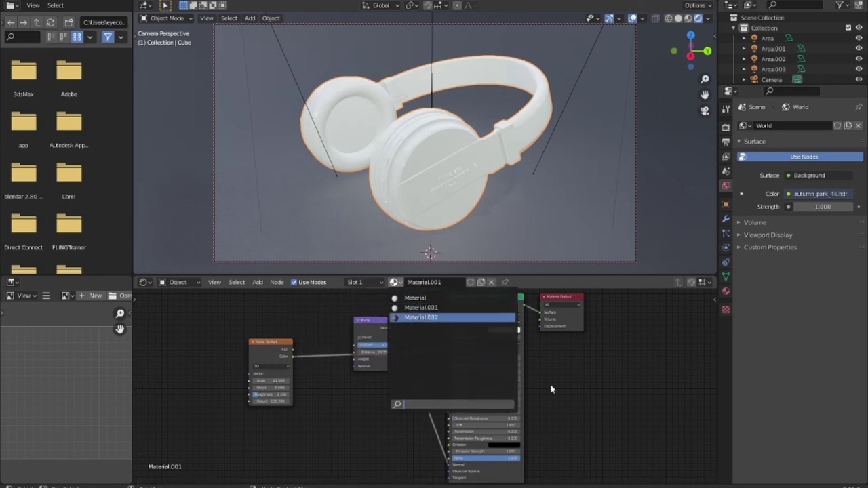
key("Return")
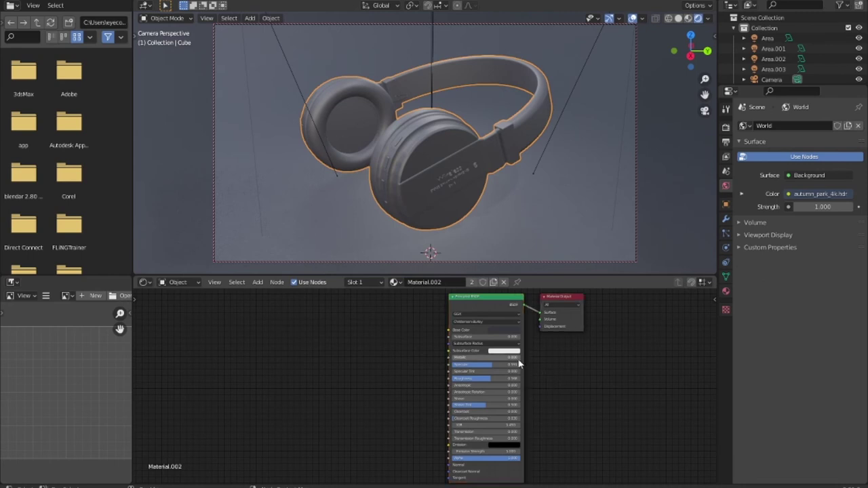
left_click(394, 282)
left_click(421, 307)
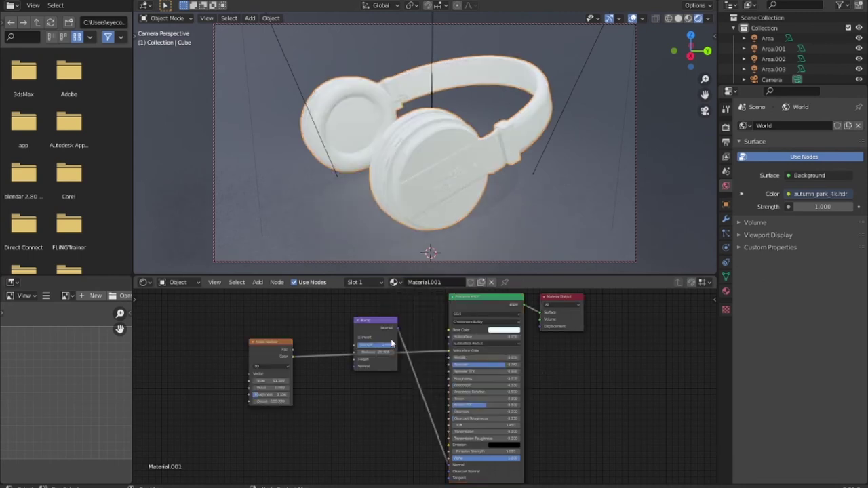
left_click(394, 283)
left_click(408, 298)
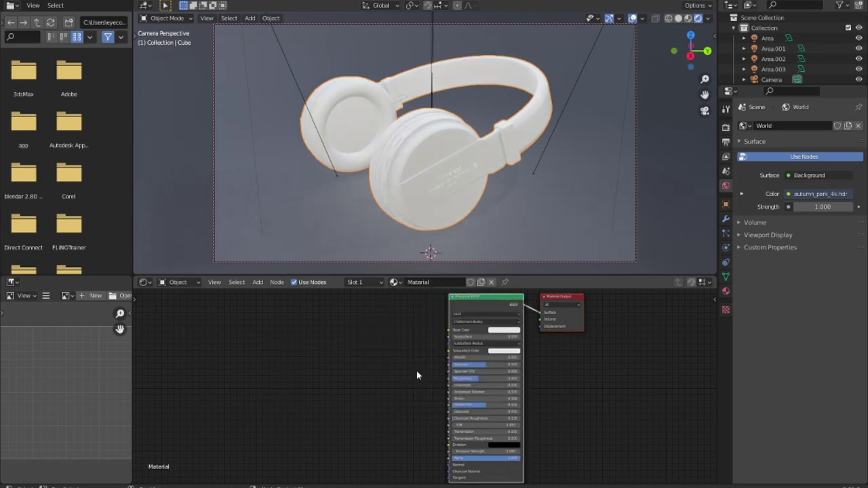
Show the World nodes and load chinese_garden_4k.hdr as the environment image, checking the lighting
left_click(197, 282)
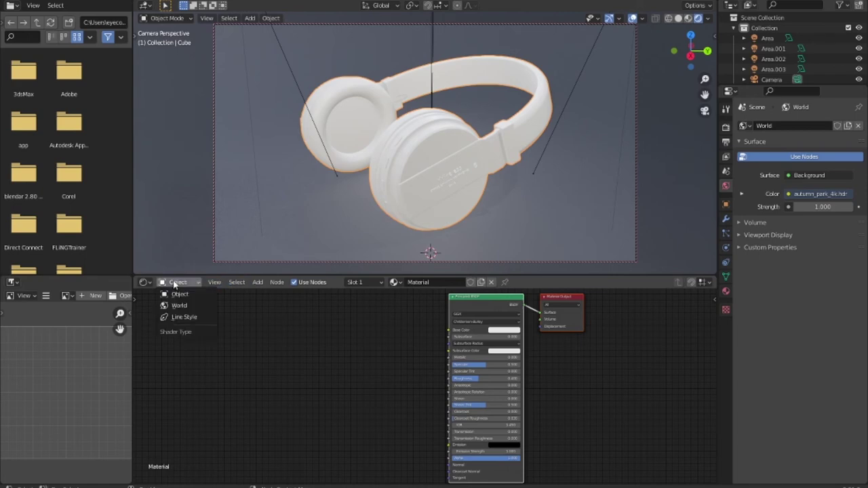
left_click(189, 306)
scroll(415, 380, "up", 1)
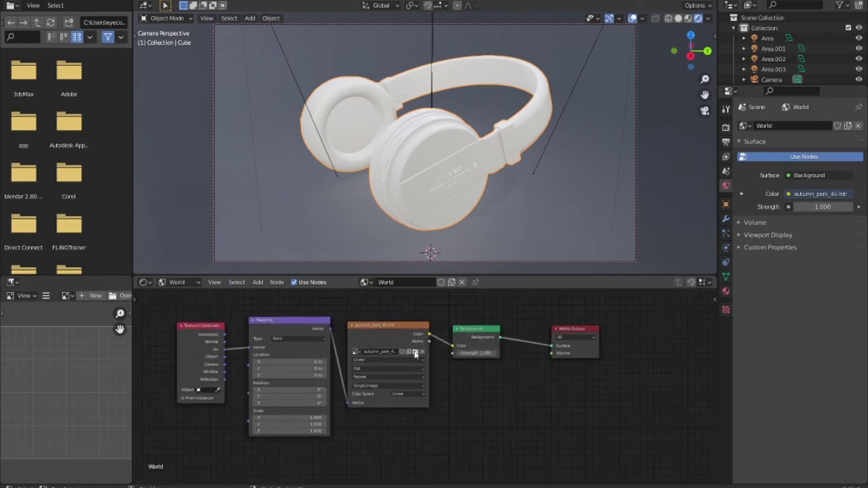
left_click(415, 351)
scroll(441, 326, "down", 2)
double_click(417, 246)
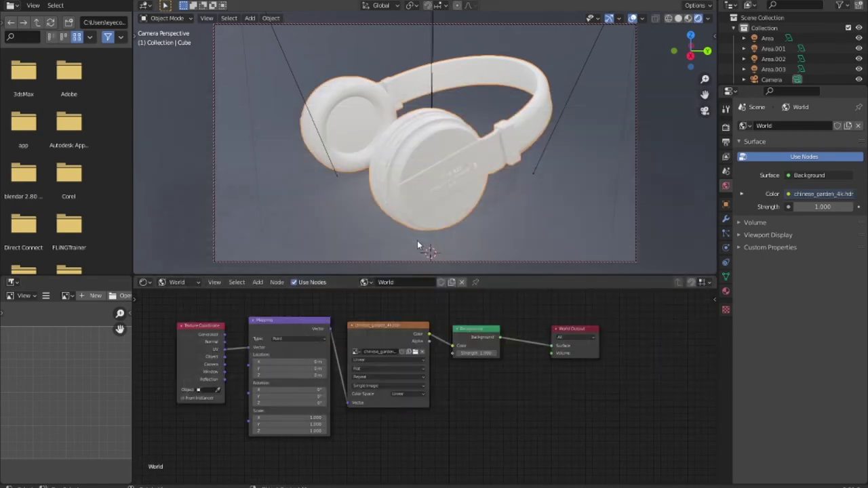
left_click(415, 352)
left_click(603, 398)
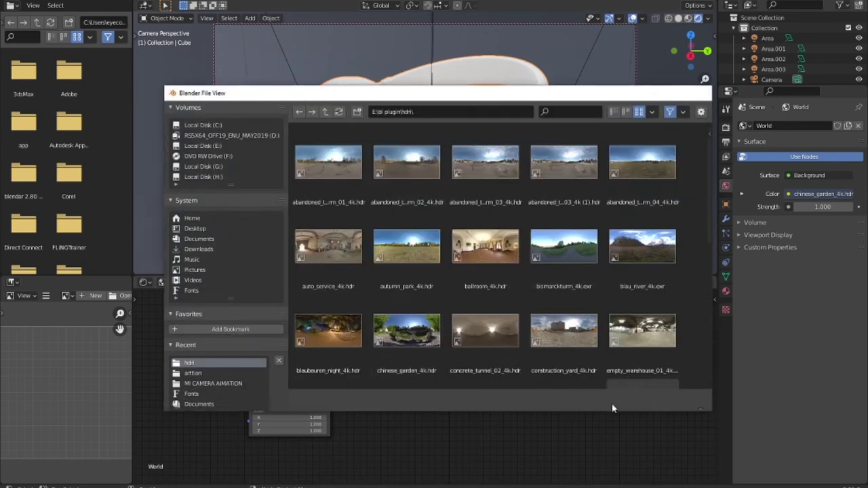
middle_click_drag(446, 154, 580, 155)
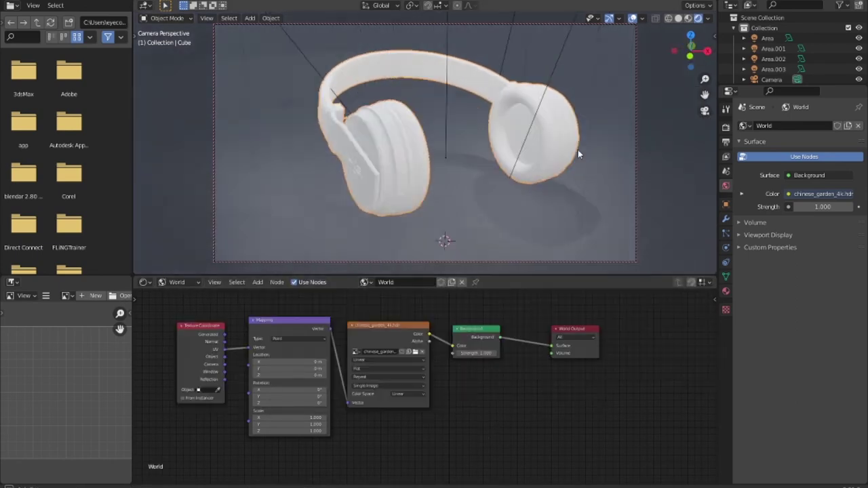
middle_click_drag(580, 155, 555, 159)
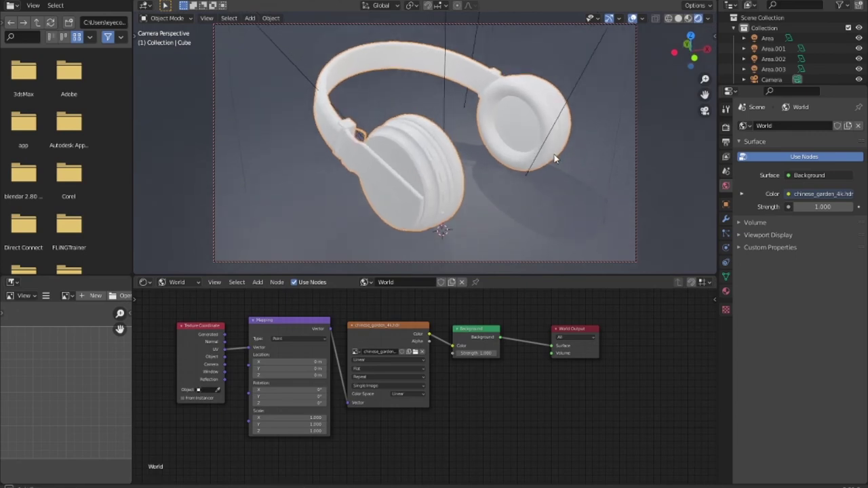
Swap the environment image for kloppenheim_06_2k.hdr
left_click(415, 351)
scroll(484, 180, "down", 3)
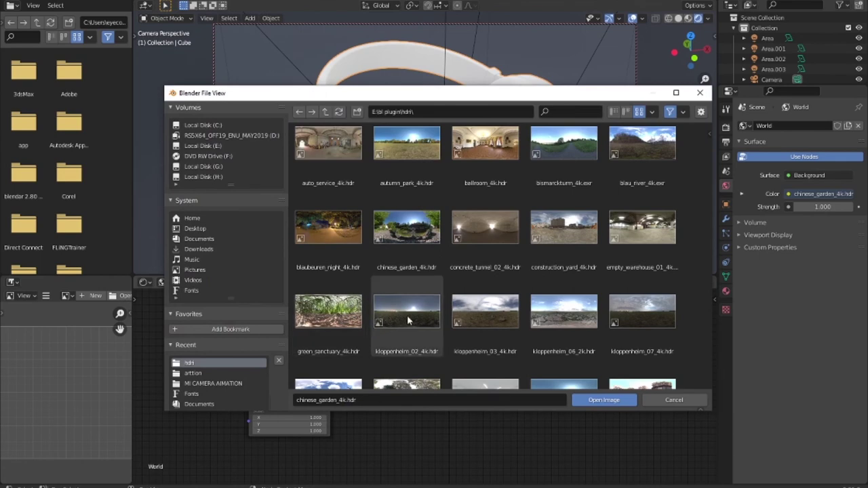
double_click(563, 312)
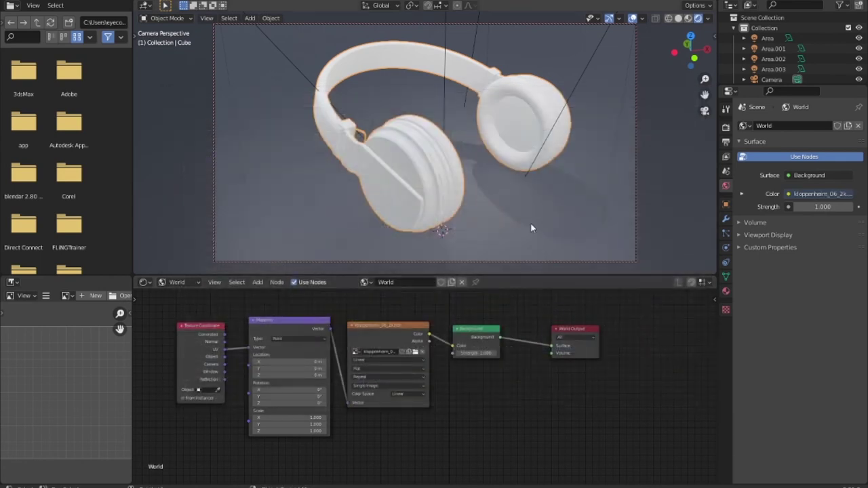
Turn on Scene World lighting in the viewport shading and select the floor plane
left_click(709, 18)
left_click(658, 80)
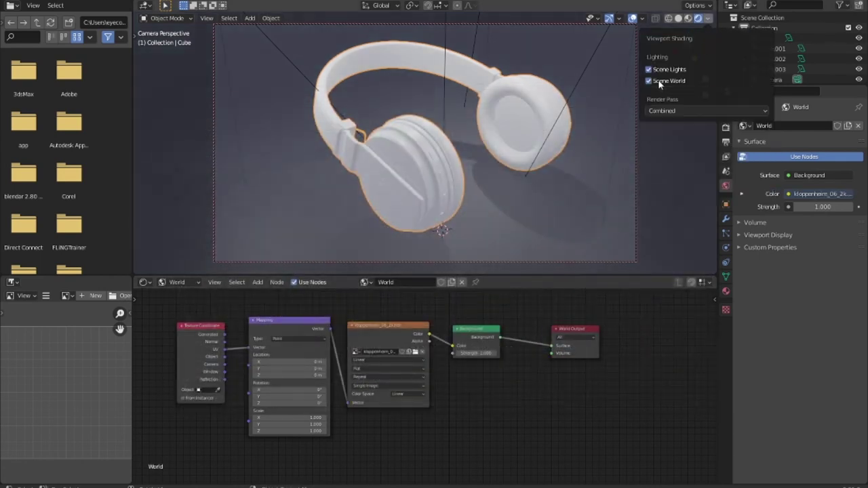
left_click(561, 226)
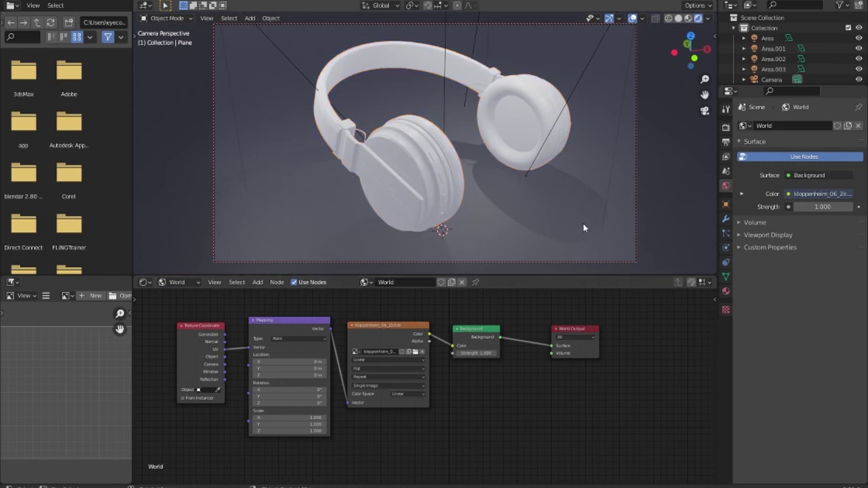
Switch the render engine from Eevee to Cycles in Render properties
left_click(726, 127)
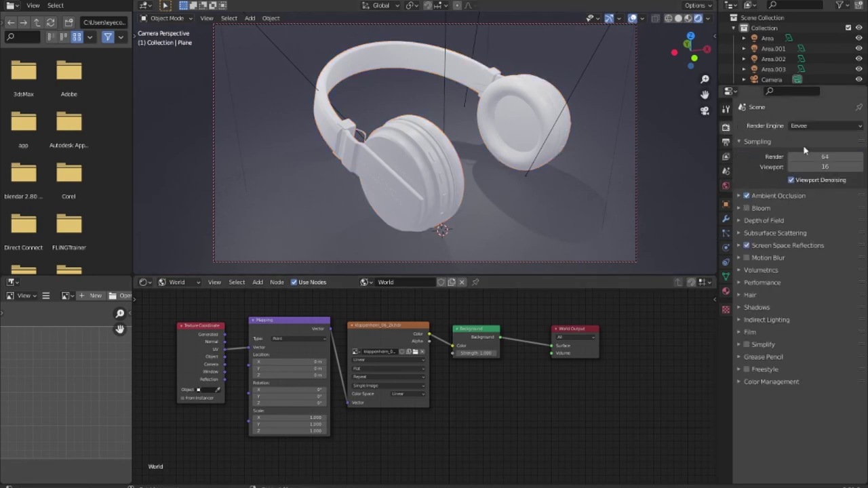
left_click(841, 125)
left_click(803, 161)
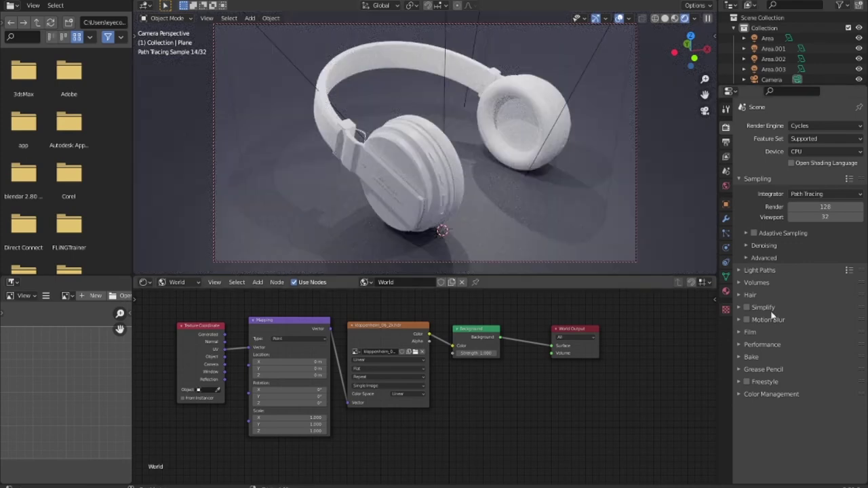
Enable Adaptive Sampling, expand the Denoising panel, and hide the viewport overlays
left_click(754, 232)
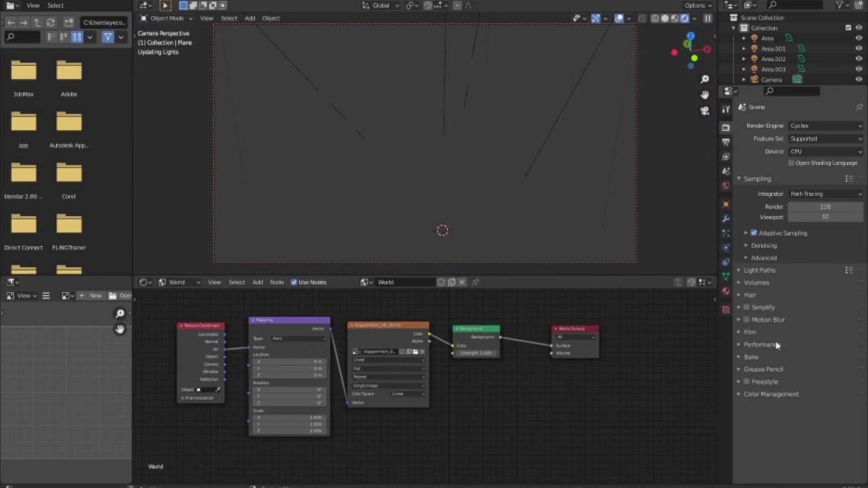
left_click(764, 246)
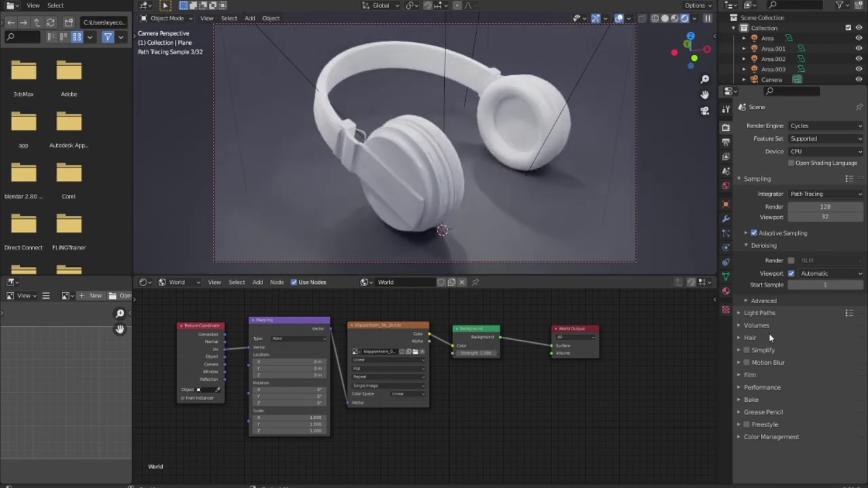
left_click(619, 19)
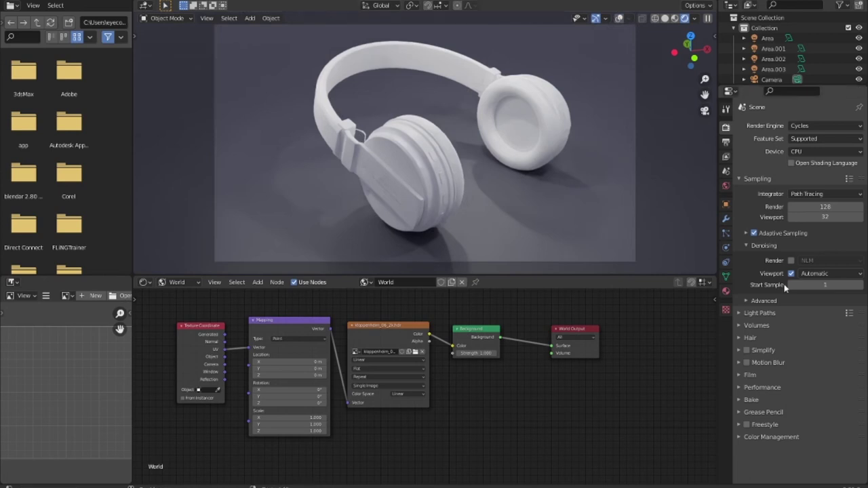
Set the viewport denoising Start Sample to 10 after trying 50 and 2
left_click_drag(794, 285, 821, 311)
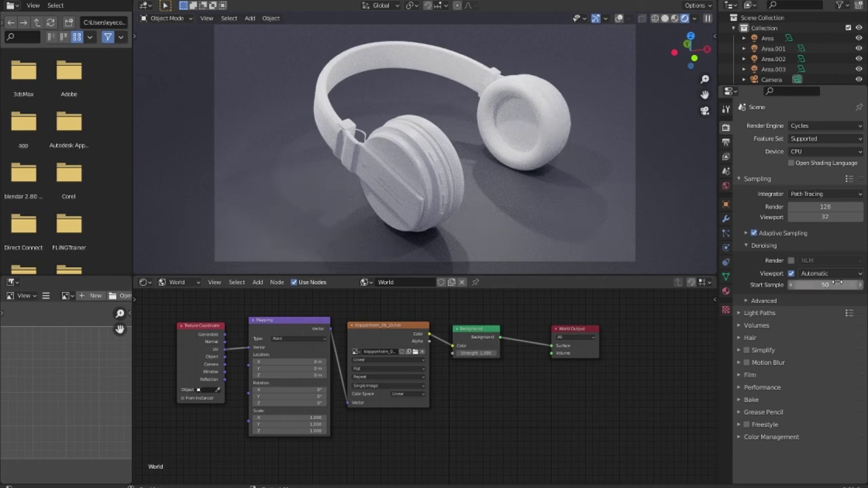
double_click(836, 285)
type("2")
key("Return")
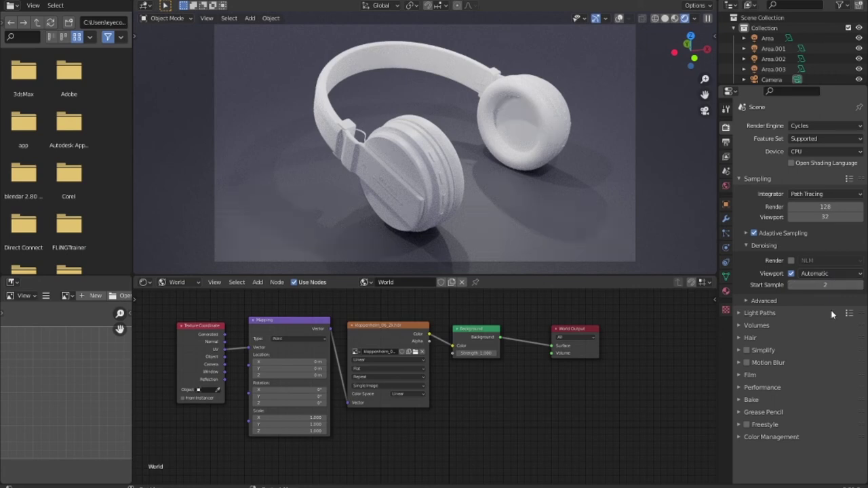
double_click(826, 285)
type("10")
key("Return")
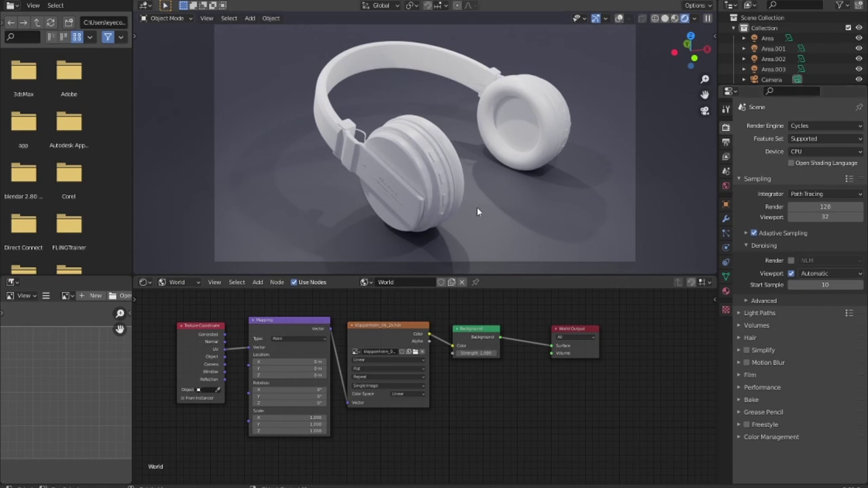
middle_click_drag(477, 208, 488, 199)
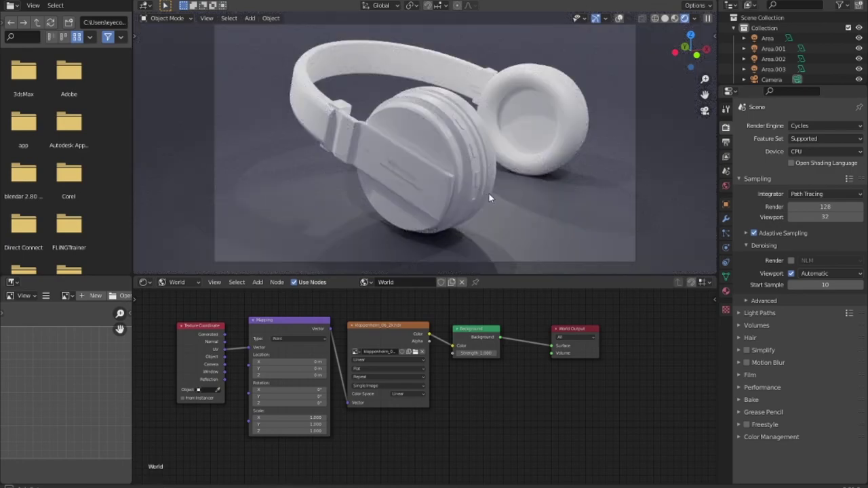
Turn off Adaptive Sampling and briefly try render denoising before unchecking it again
middle_click_drag(491, 196, 478, 201)
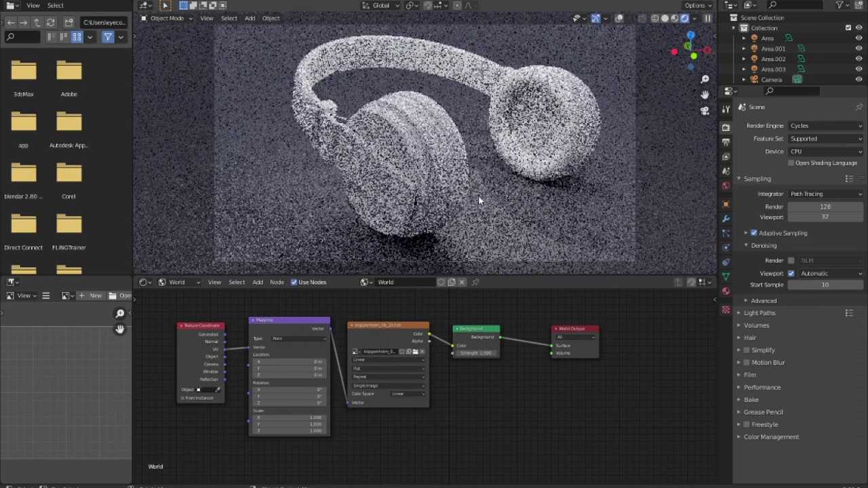
left_click(753, 234)
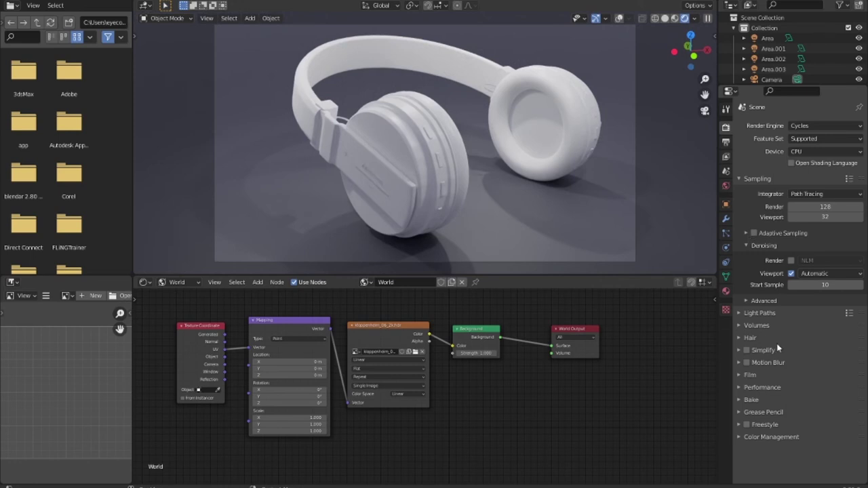
left_click(791, 261)
left_click(806, 262)
left_click(806, 262)
Keep the viewport denoiser on Automatic and leave Adaptive Sampling off
left_click(791, 260)
left_click(791, 273)
left_click(815, 273)
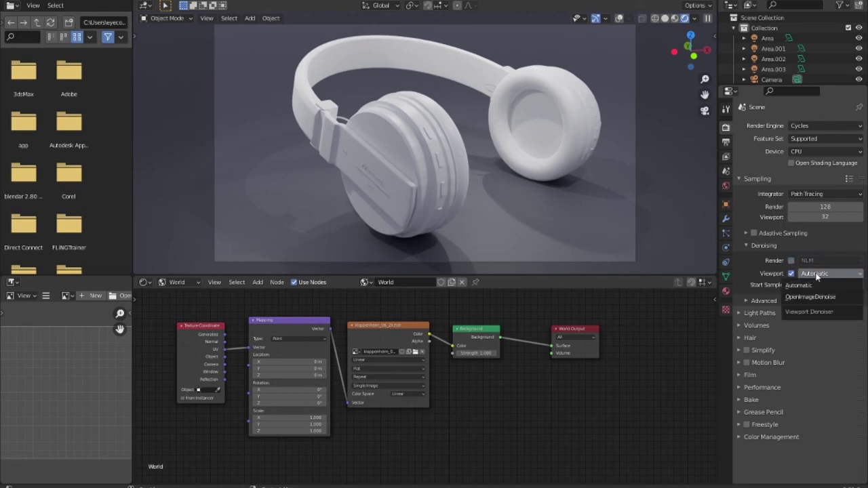
left_click(800, 286)
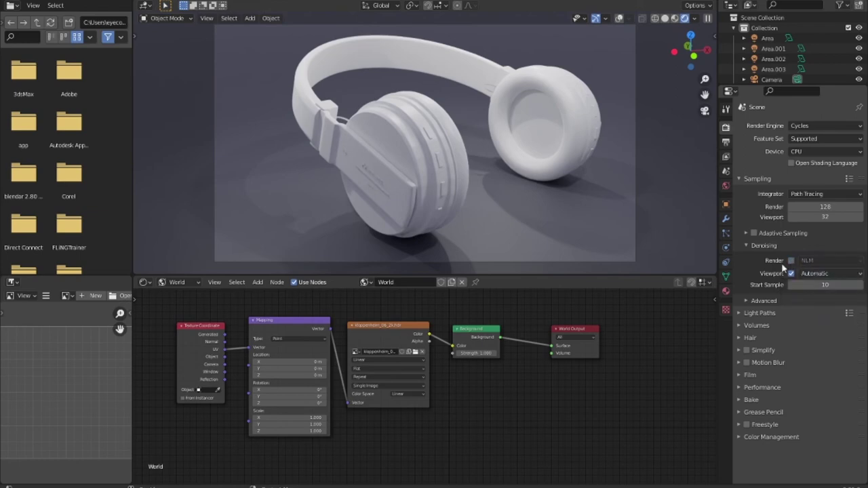
left_click(753, 233)
key("ctrl+z")
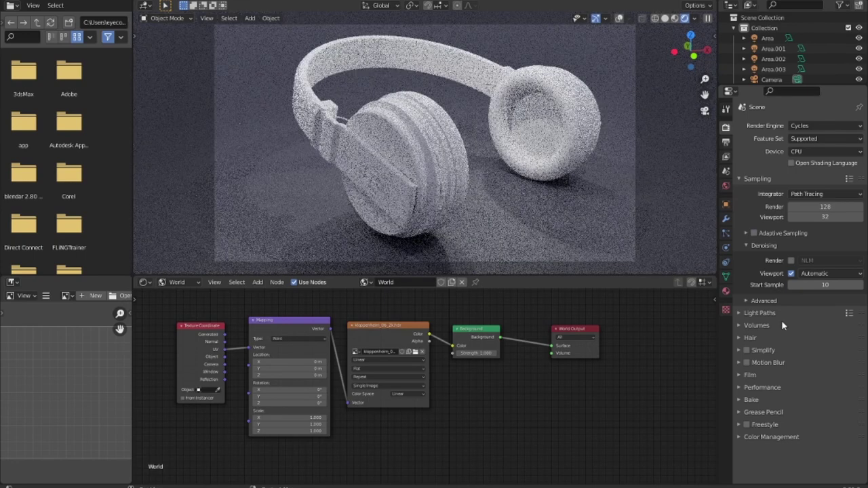
Lower the denoising Start Sample from 10 to 1
double_click(814, 285)
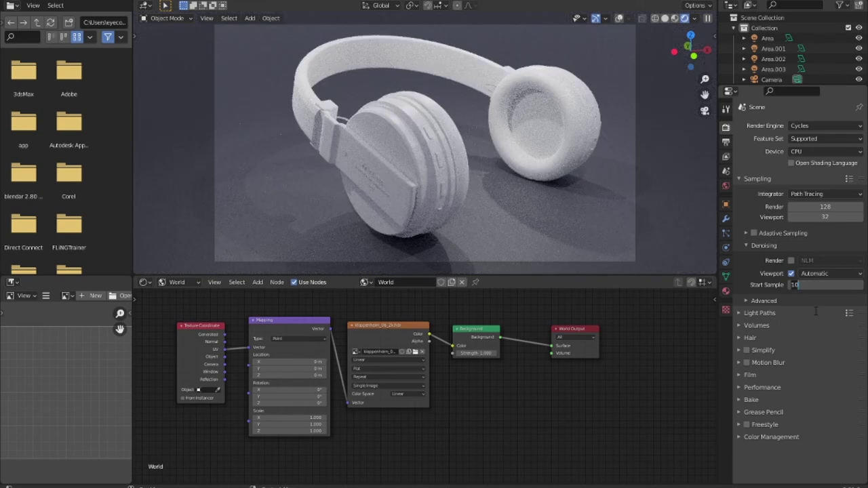
type("25")
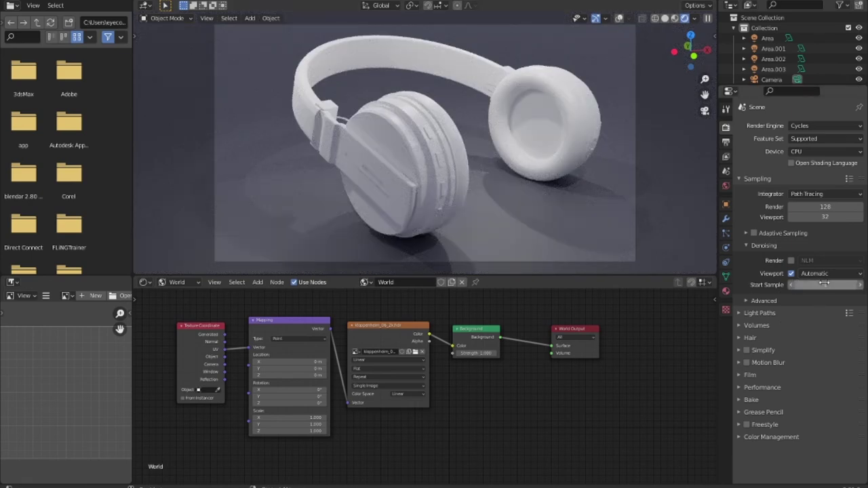
left_click_drag(824, 285, 671, 222)
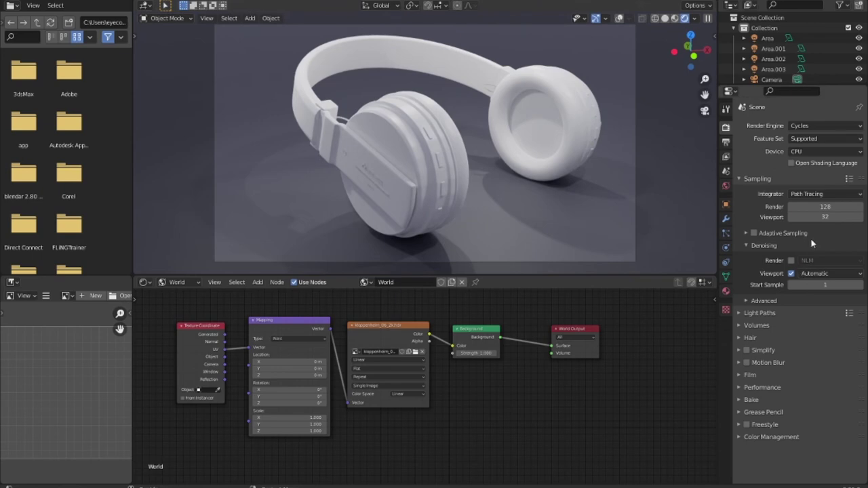
Set Render samples to 265 and Viewport samples to 165
left_click(823, 210)
type("265")
key("Return")
left_click(824, 217)
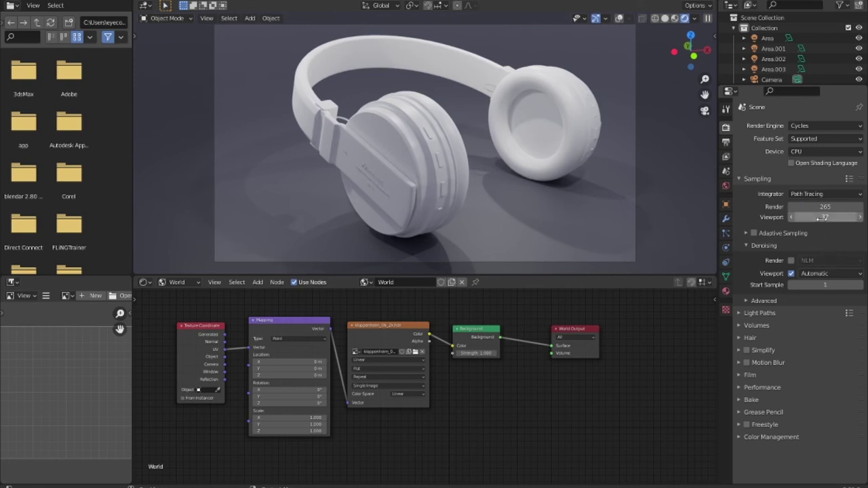
type("165")
key("Return")
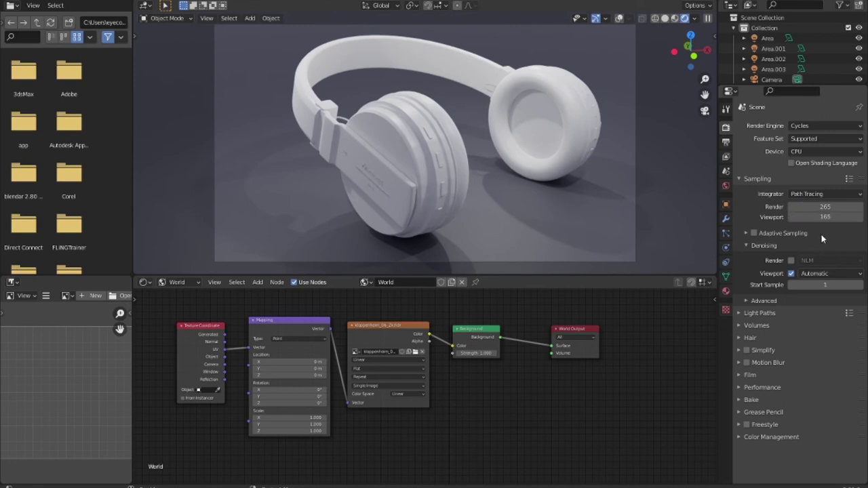
Set the denoising Start Sample back to 10 and re-enable Adaptive Sampling
left_click(816, 283)
type("10")
key("Return")
left_click(753, 233)
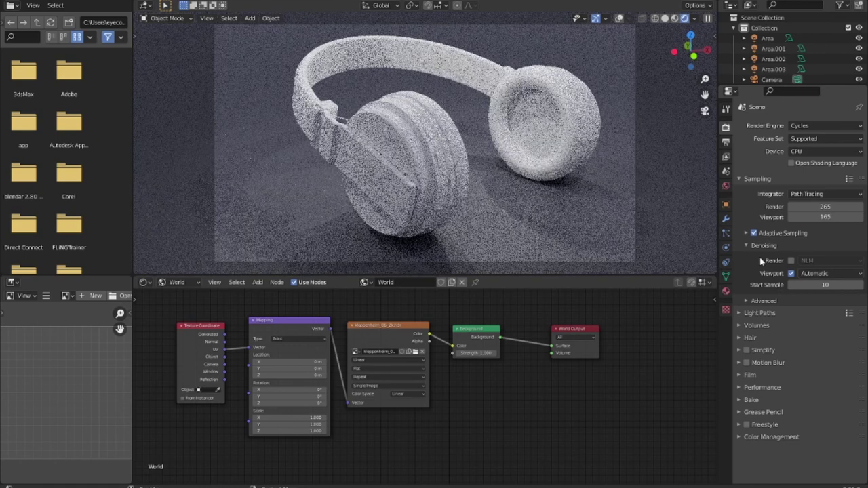
left_click(725, 156)
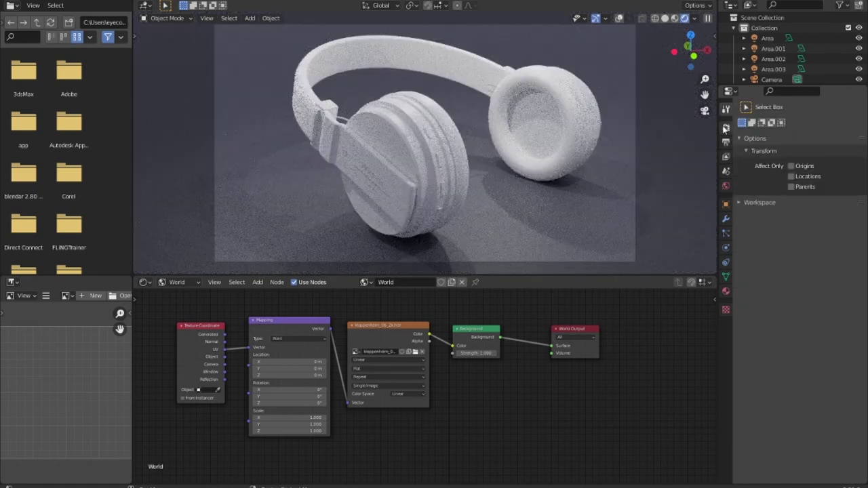
left_click(726, 128)
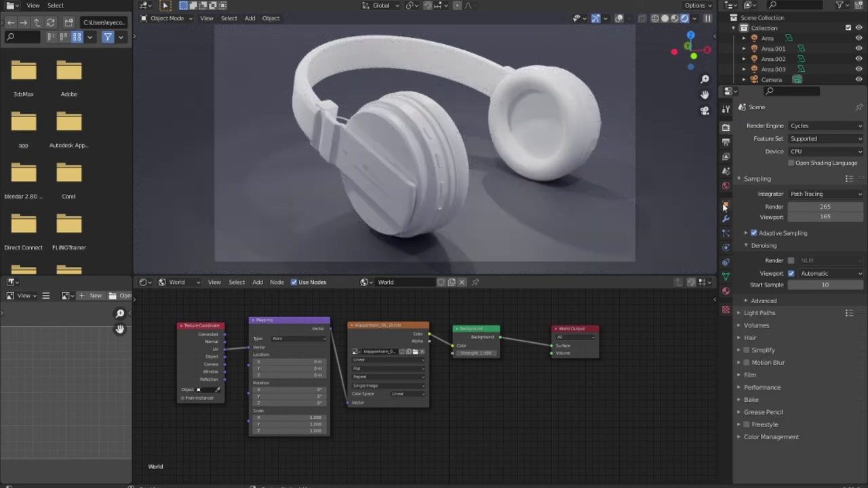
left_click(726, 142)
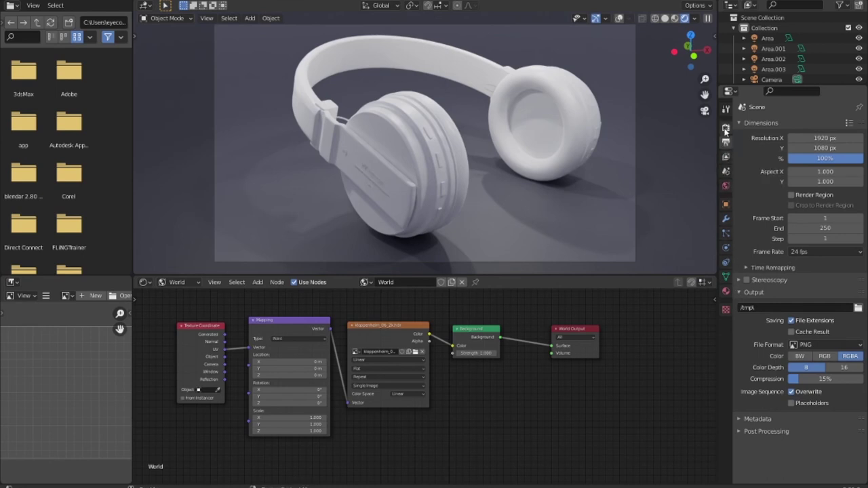
left_click(726, 128)
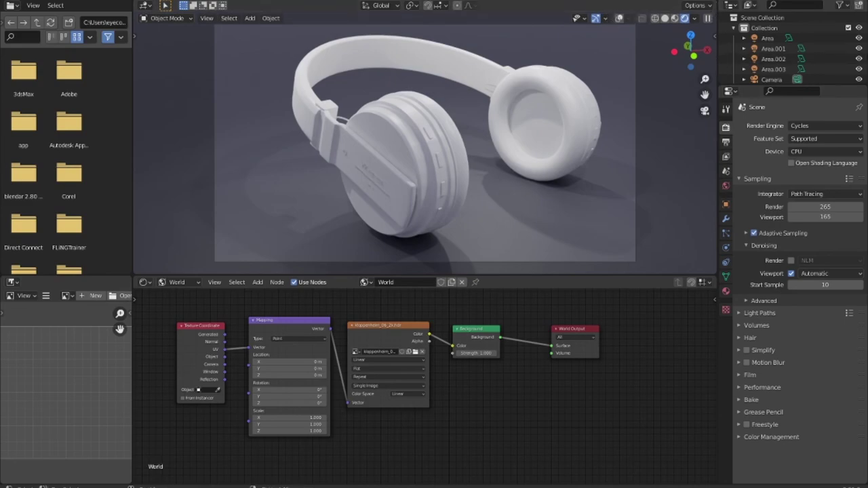
Split off a second viewport showing the top view with overlays on
left_click_drag(716, 2, 531, 5)
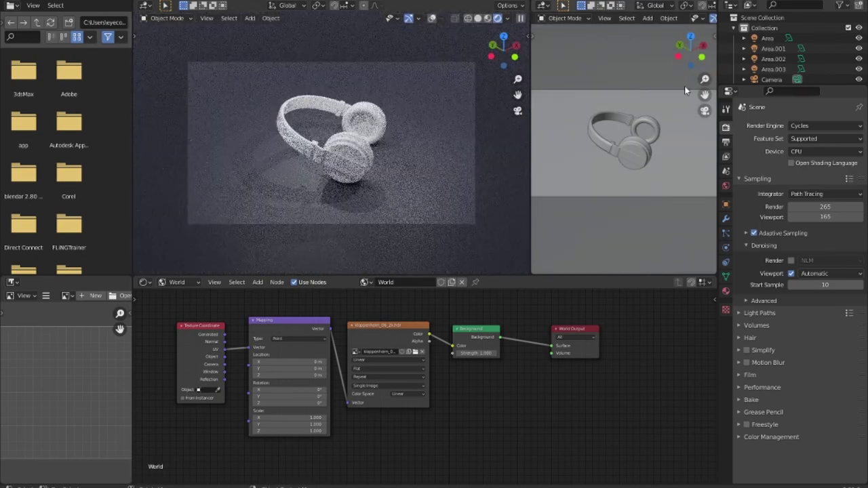
key("KP_7")
scroll(648, 163, "down", 5)
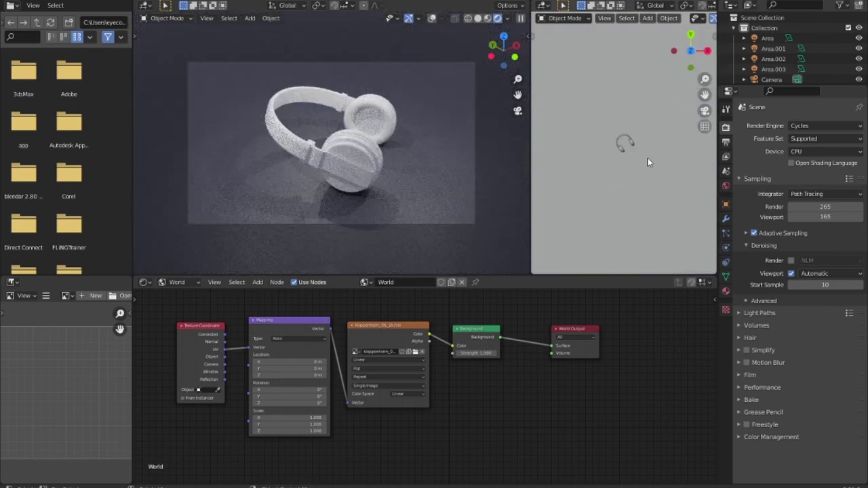
scroll(698, 20, "down", 3)
left_click(676, 18)
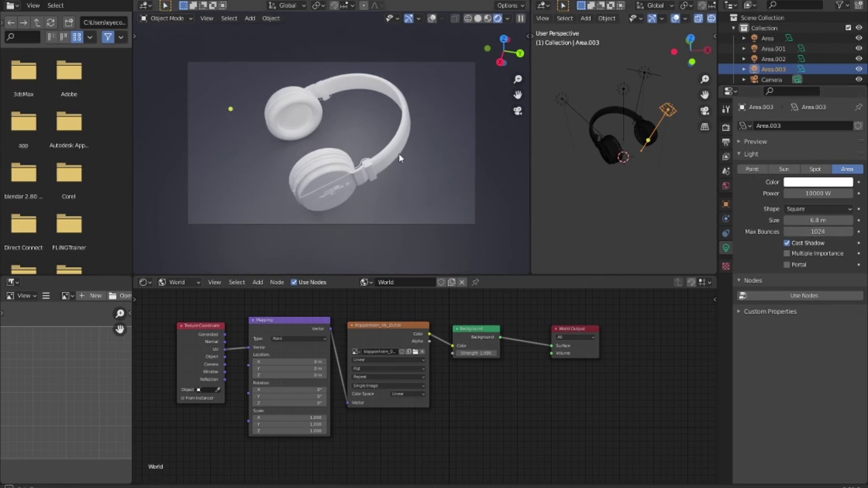
Orbit the rendered viewport to inspect the headphones from front and top-down angles
middle_click_drag(400, 158, 403, 153)
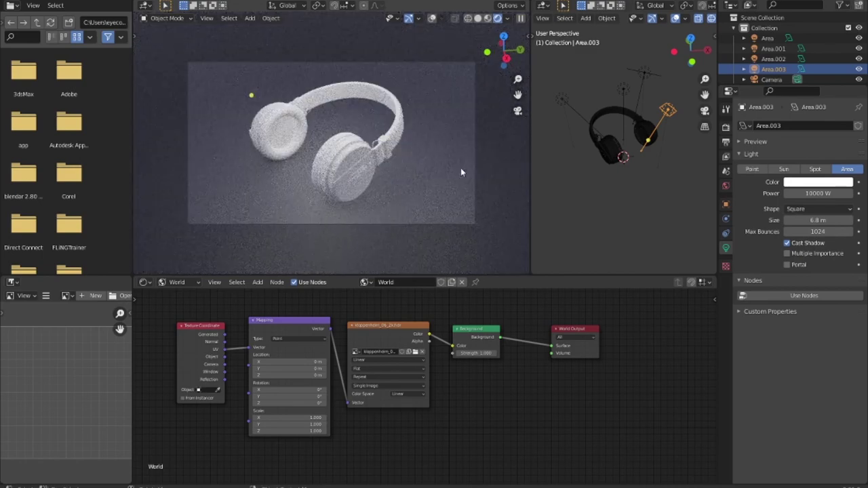
scroll(417, 172, "up", 2)
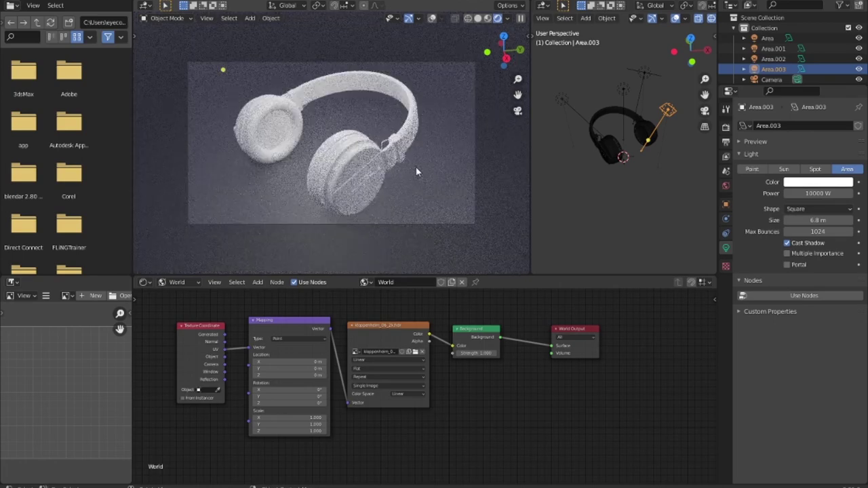
mouse_move(418, 171)
middle_mouse_down()
mouse_move(450, 221)
mouse_move(477, 236)
middle_mouse_up()
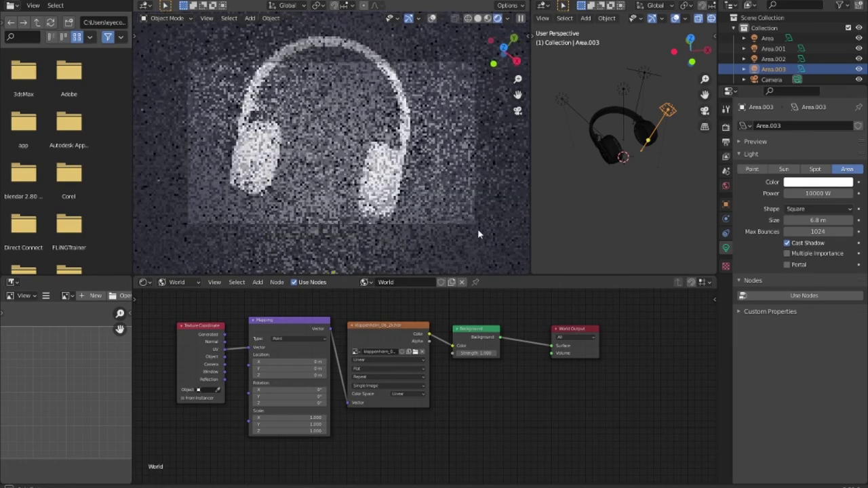
scroll(401, 167, "down", 2)
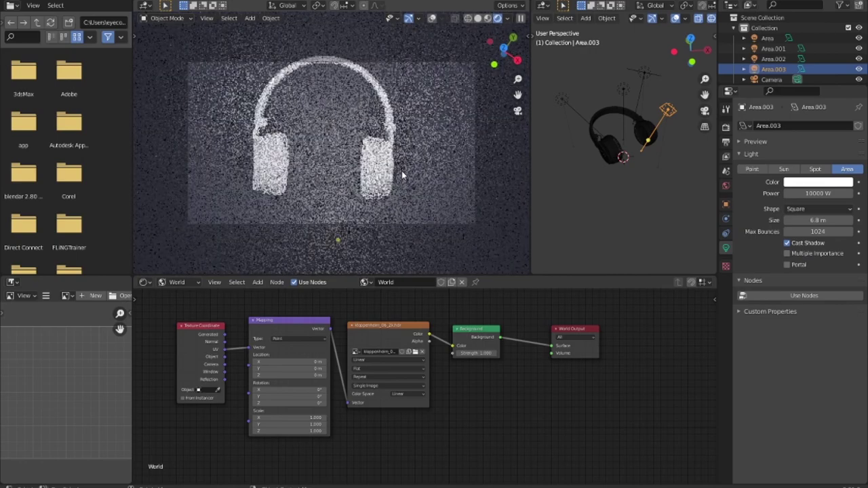
mouse_move(348, 166)
middle_mouse_down()
mouse_move(428, 114)
mouse_move(419, 102)
mouse_move(419, 124)
middle_mouse_up()
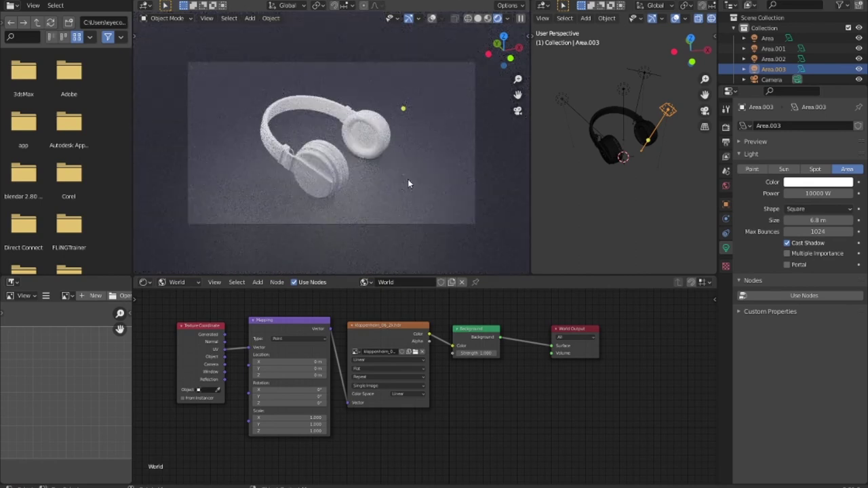
scroll(408, 180, "up", 2)
scroll(408, 179, "up", 2)
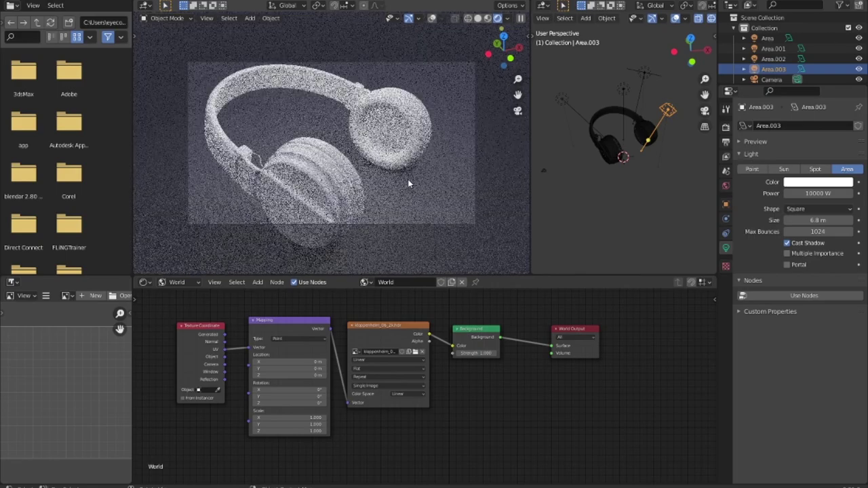
mouse_move(408, 179)
middle_mouse_down()
mouse_move(405, 159)
mouse_move(412, 164)
middle_mouse_up()
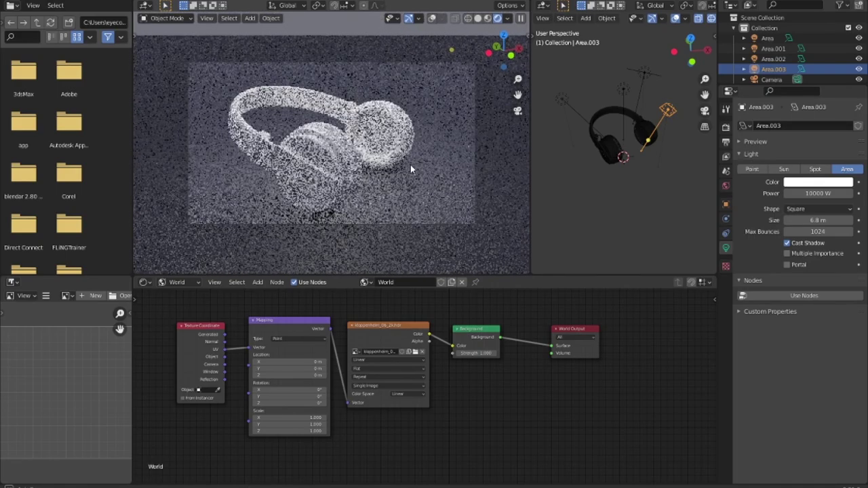
mouse_move(409, 169)
middle_mouse_down()
mouse_move(412, 151)
mouse_move(420, 166)
mouse_move(405, 167)
middle_mouse_up()
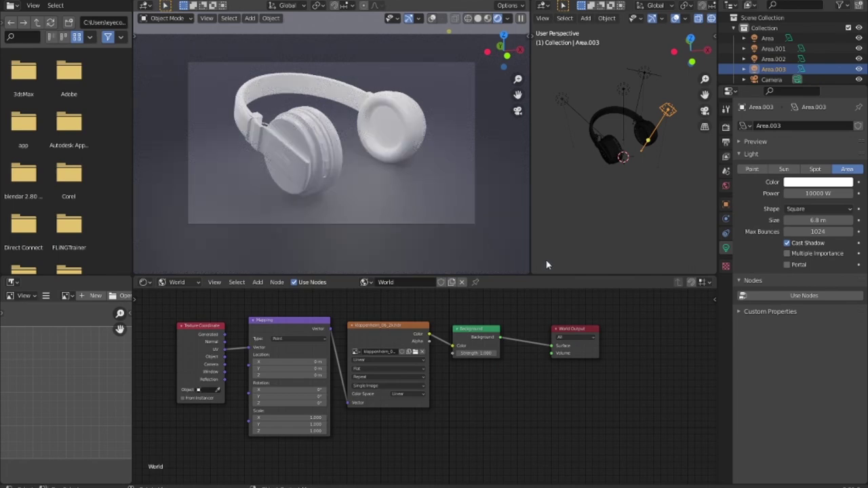
left_click(726, 129)
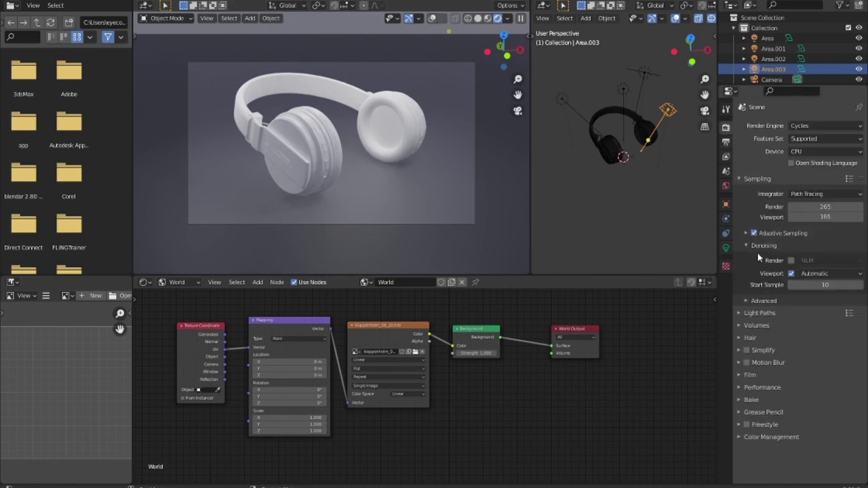
Enable NLM render denoising, disable Adaptive Sampling, and show the 1920×1080 PNG output settings
left_click(791, 260)
left_click(814, 260)
left_click(793, 233)
left_click(728, 143)
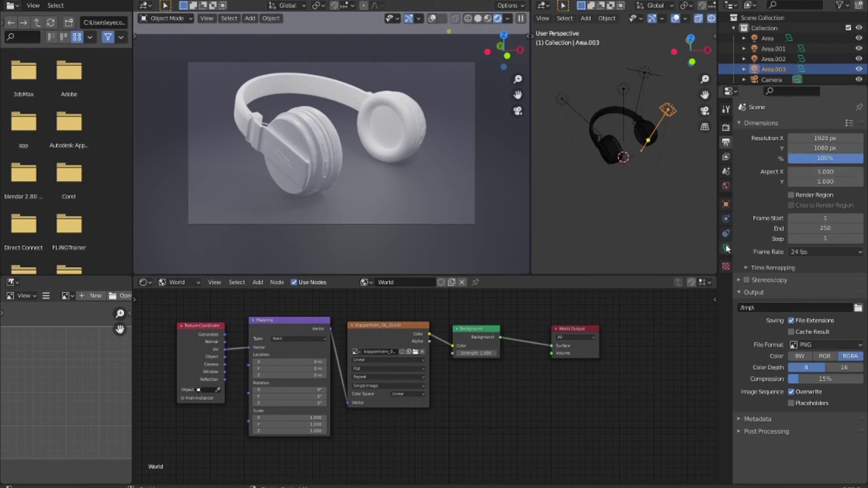
Select the Camera and lower its focal length from 50 mm to 44 mm
left_click(625, 188)
scroll(786, 37, "down", 2)
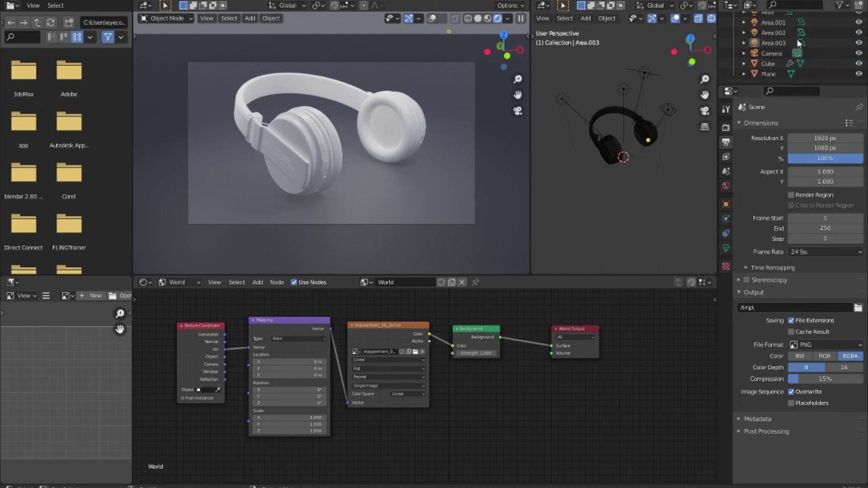
left_click(777, 54)
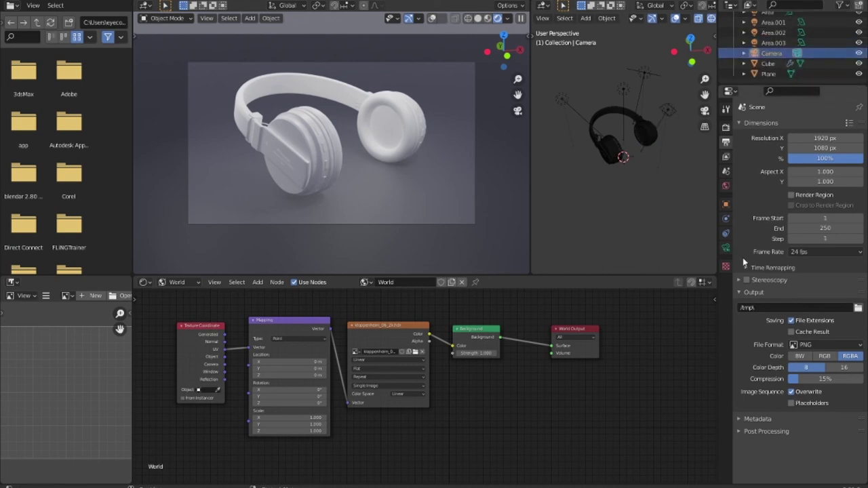
left_click(726, 248)
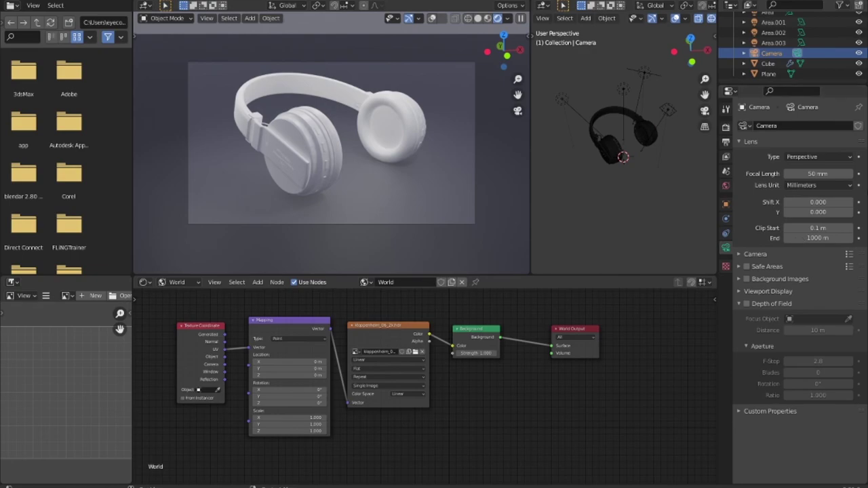
left_click_drag(819, 174, 801, 174)
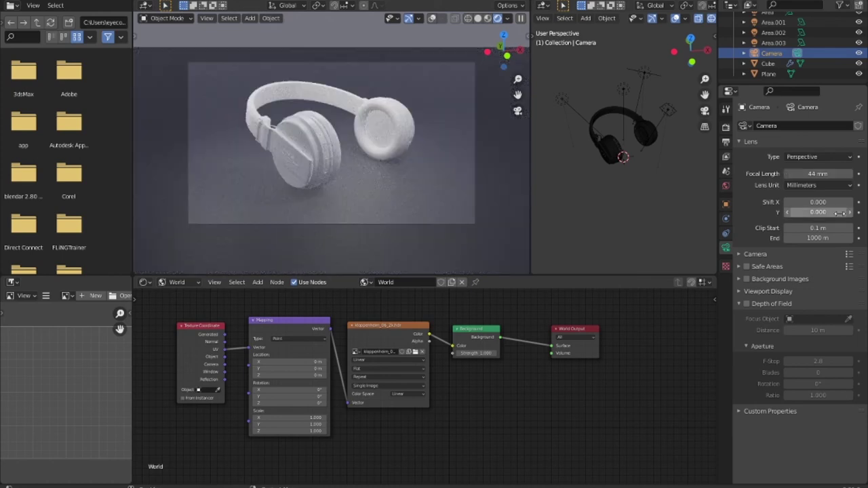
Set the camera Sensor Size to 37 mm and clear its stray keyframe
left_click(744, 254)
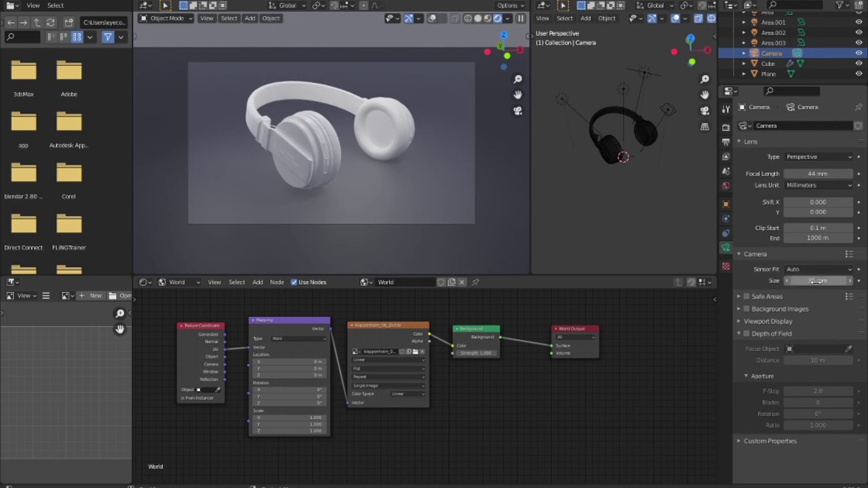
left_click(852, 281)
left_click(859, 282)
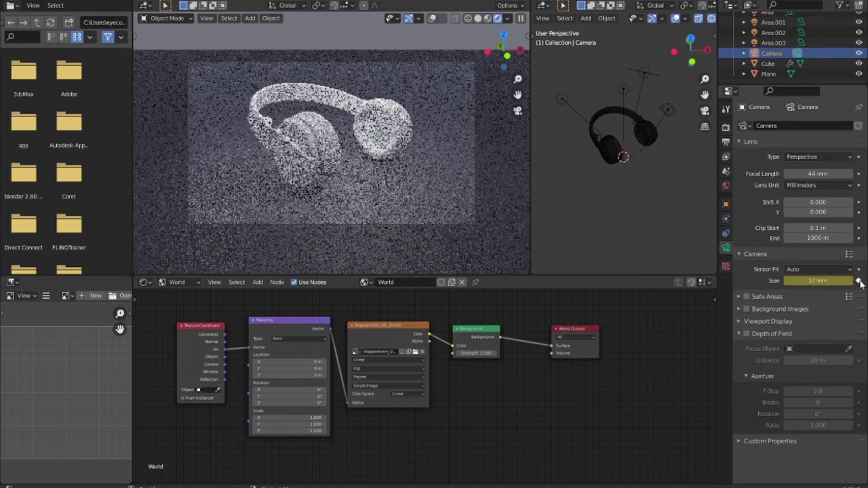
left_click(858, 281)
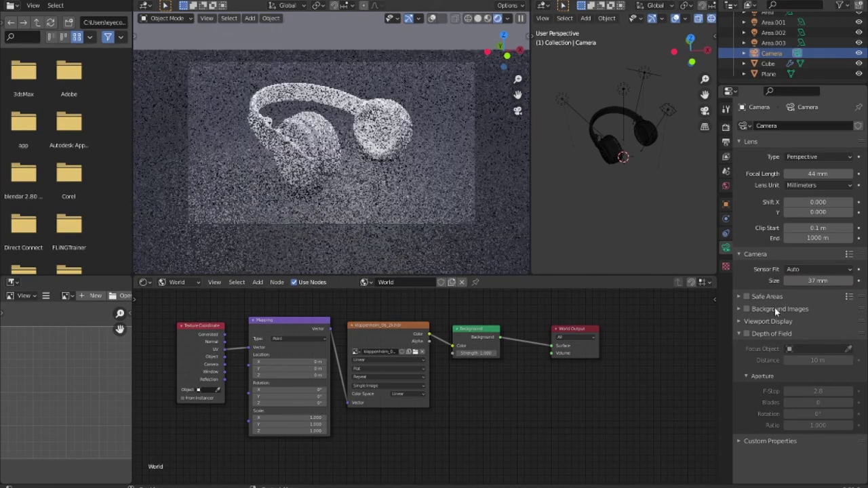
Turn on camera Safe Areas, leaving Background Images and Depth of Field off
left_click(747, 296)
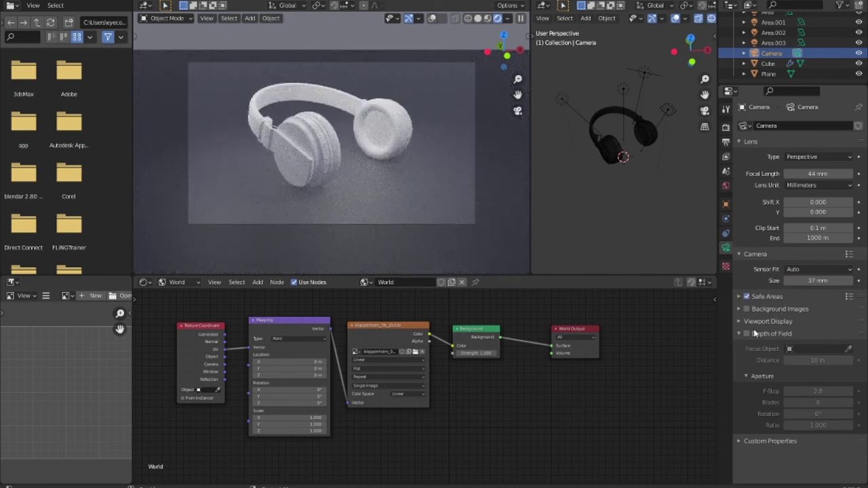
left_click(747, 309)
left_click(749, 310)
left_click(746, 334)
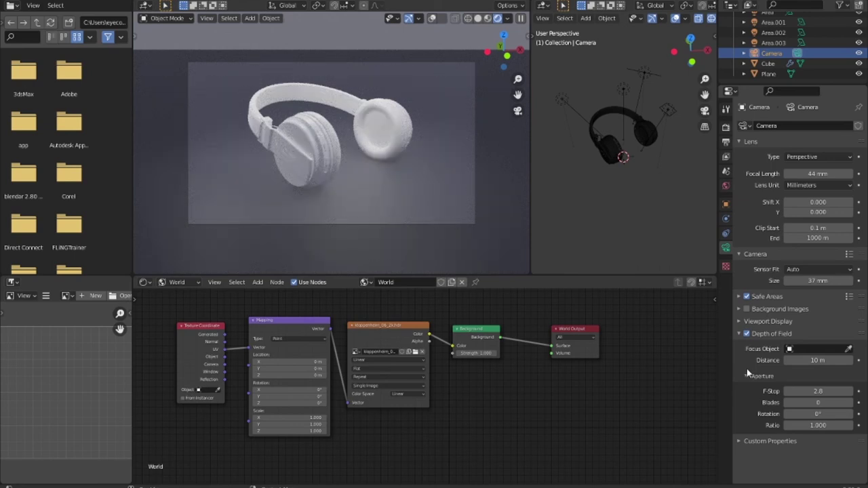
left_click(747, 334)
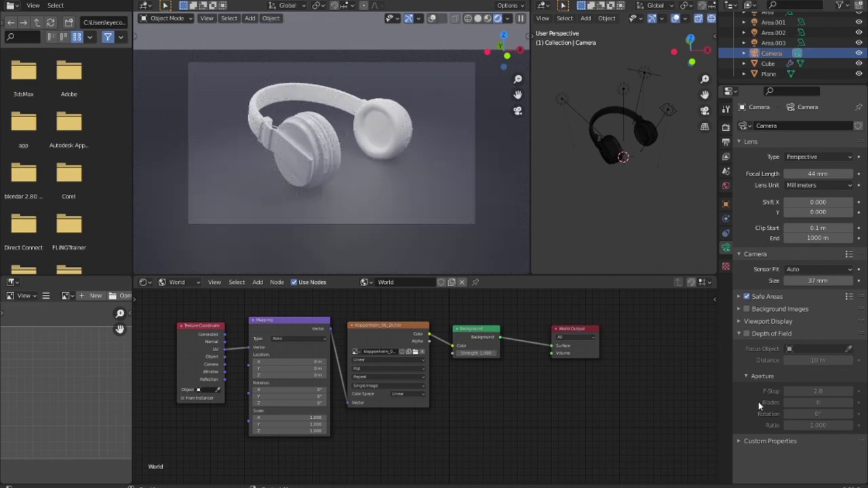
left_click(726, 128)
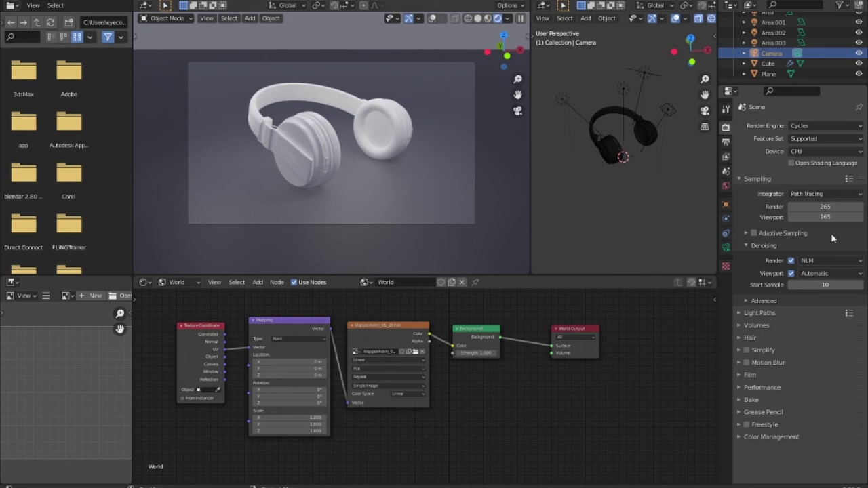
Keep Path Tracing as the integrator and refresh the Cycles preview
left_click(824, 194)
left_click(817, 203)
key("z")
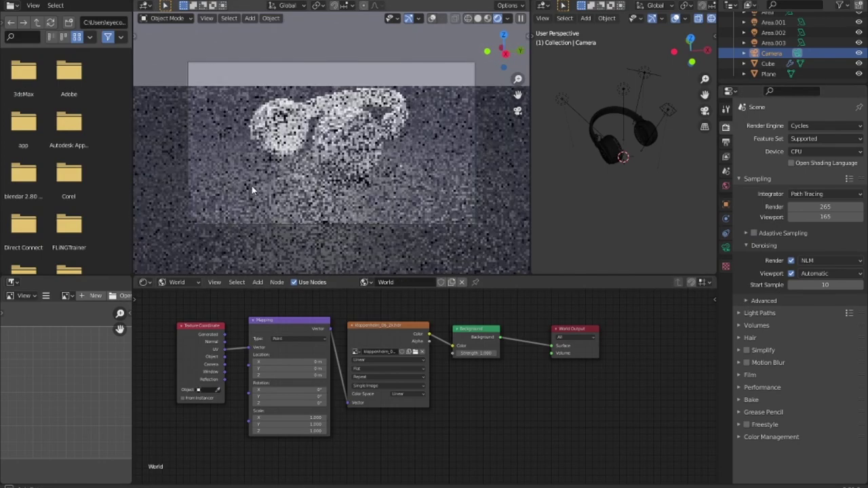
middle_click_drag(366, 193, 391, 203)
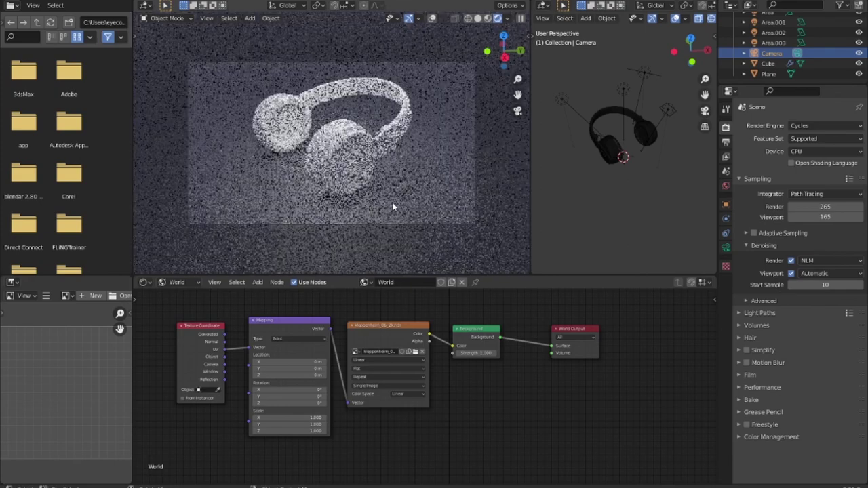
Load autumn_park_4k.hdr into the Environment Texture and switch the shader editor to Object
left_click(415, 351)
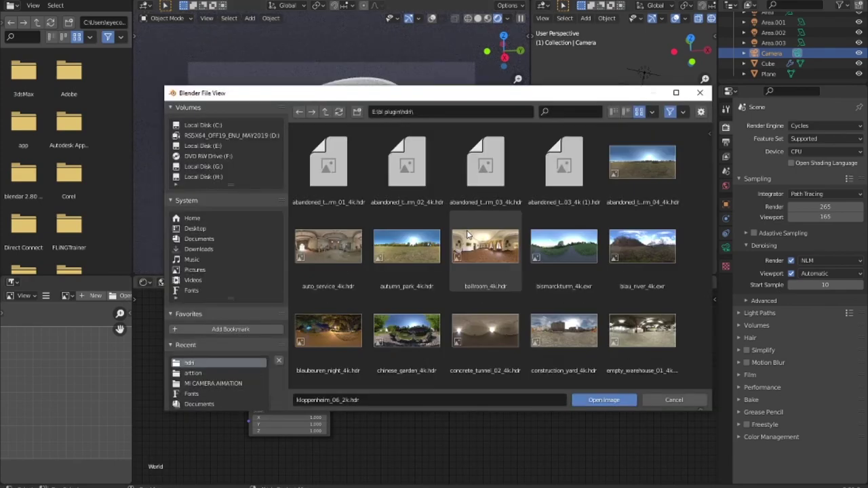
double_click(407, 245)
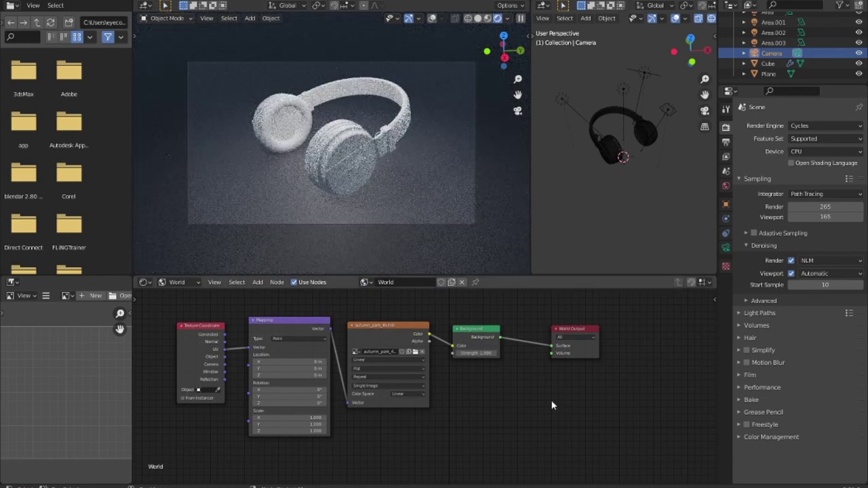
left_click(365, 282)
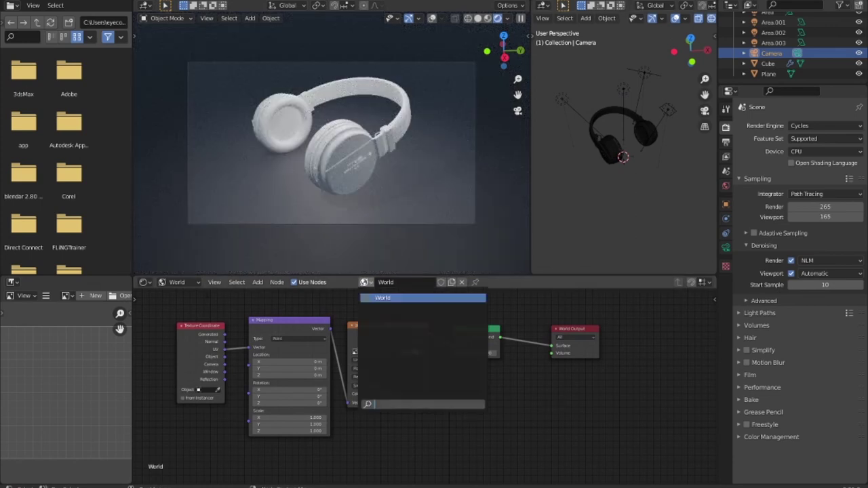
left_click(198, 284)
left_click(188, 296)
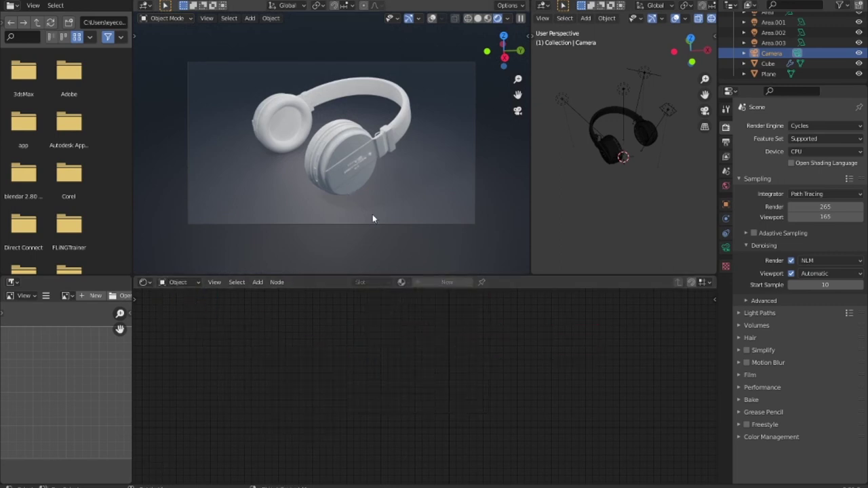
Select the floor plane and drag its Principled BSDF Base Color value down to pure black
left_click(399, 213)
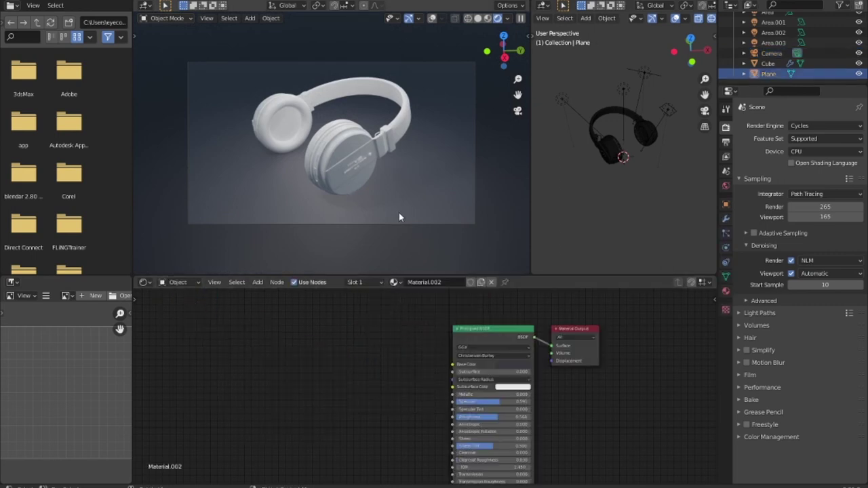
left_click(514, 365)
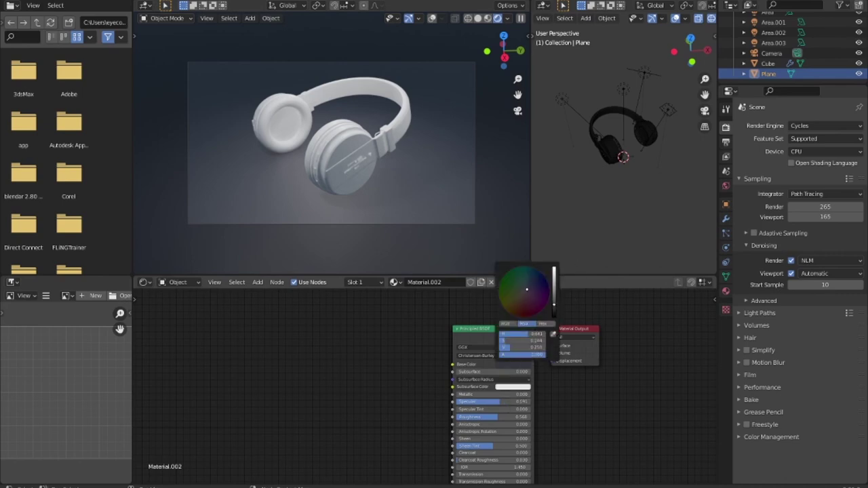
left_click_drag(553, 298, 553, 269)
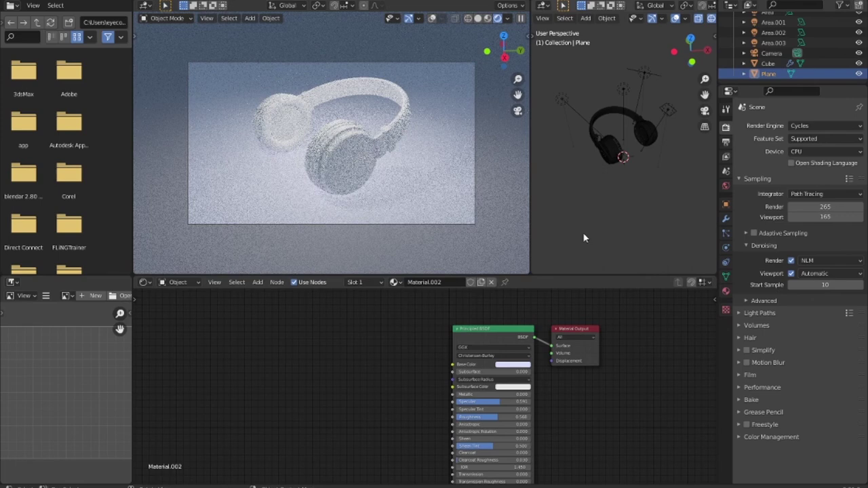
left_click(519, 365)
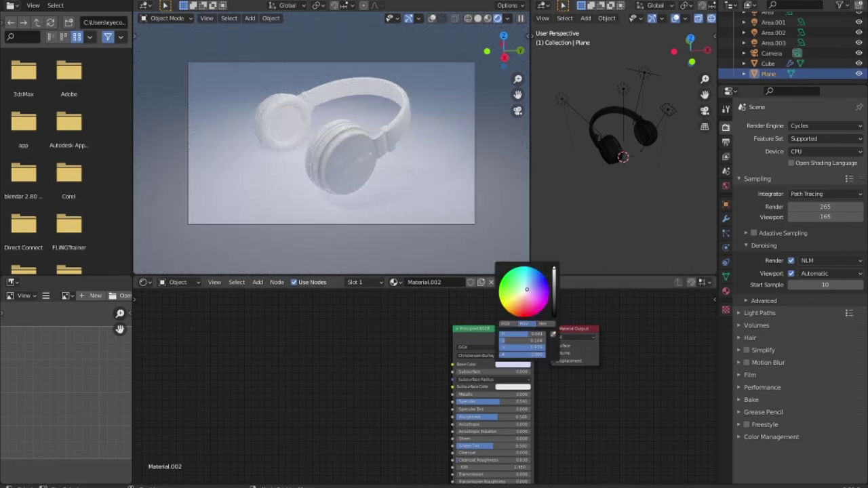
left_click_drag(555, 291, 555, 302)
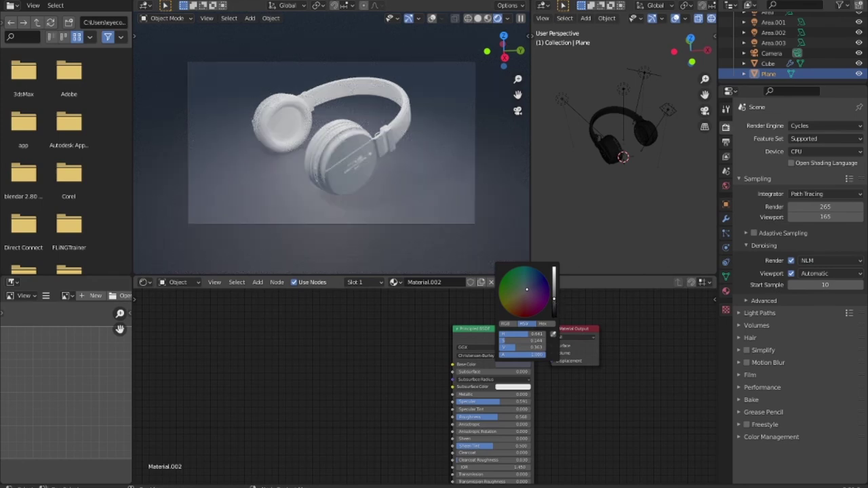
left_click_drag(554, 298, 555, 310)
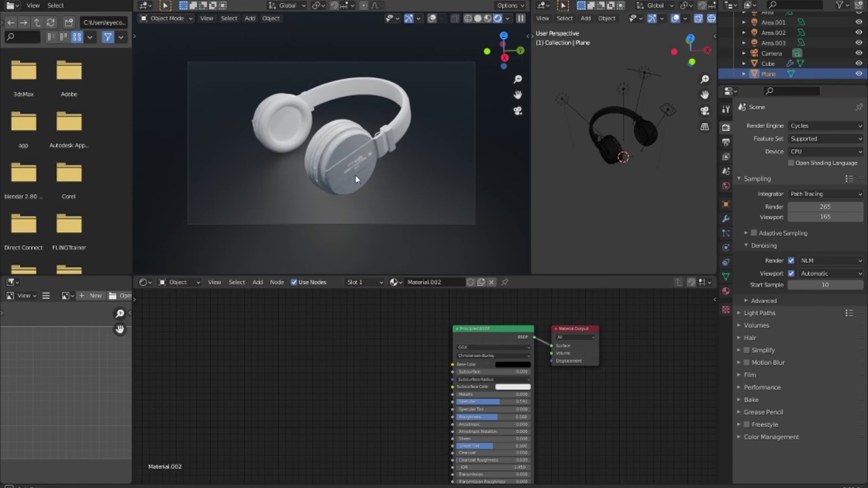
middle_click_drag(389, 180, 418, 170)
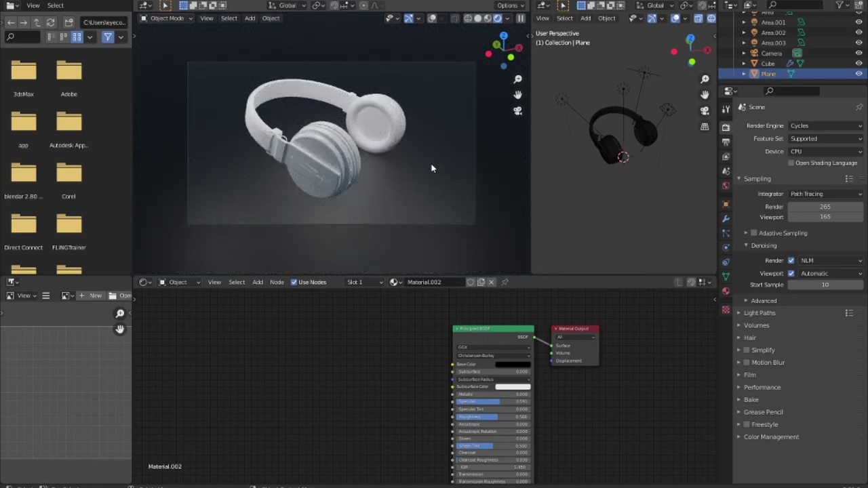
Lift the floor's Base Color from black to a very dark grey
left_click(521, 365)
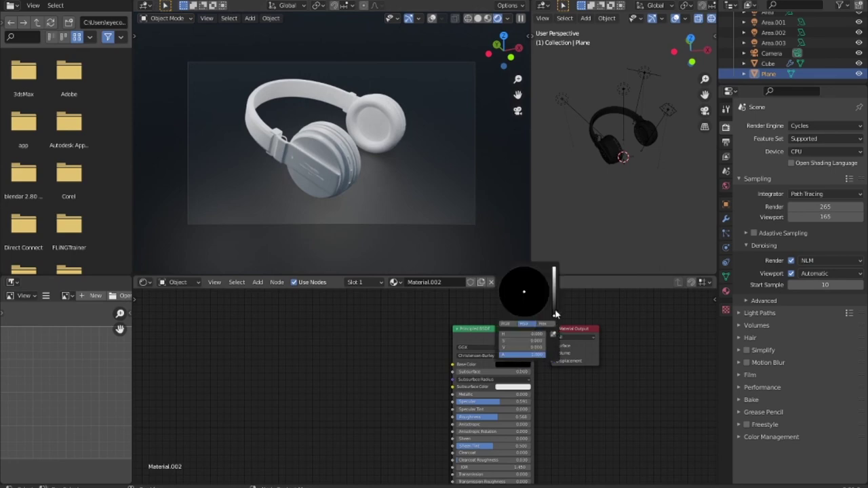
left_click_drag(555, 316, 553, 312)
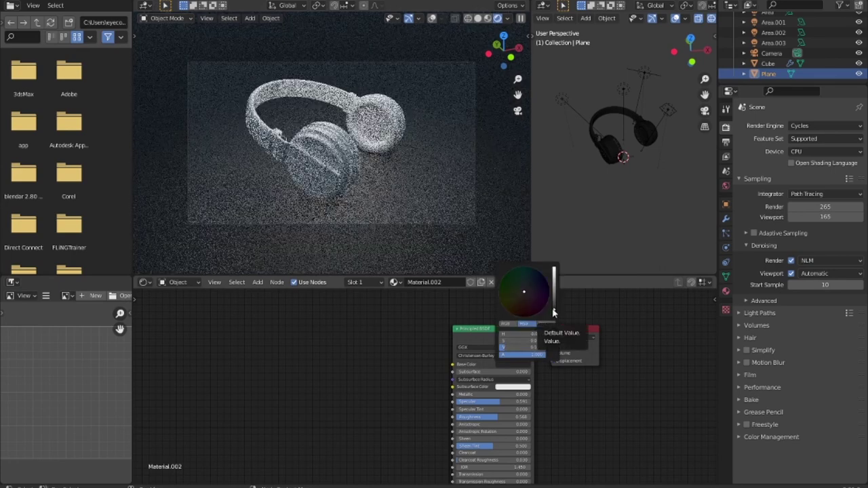
left_click(521, 367)
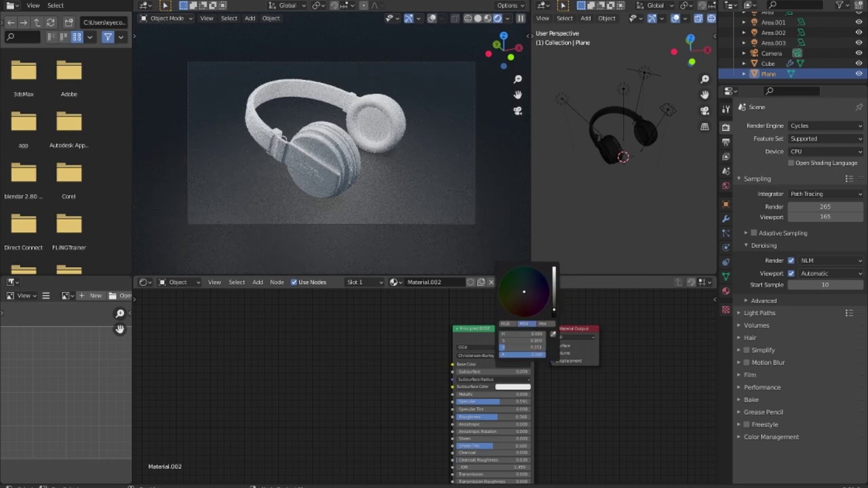
left_click(559, 306)
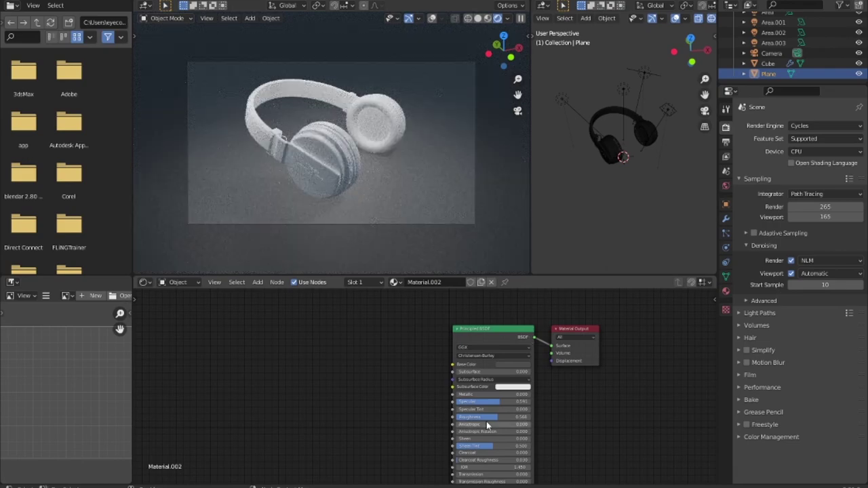
Set the floor's Metallic to 0.223 and Roughness to 0.105
left_click_drag(498, 416, 528, 417)
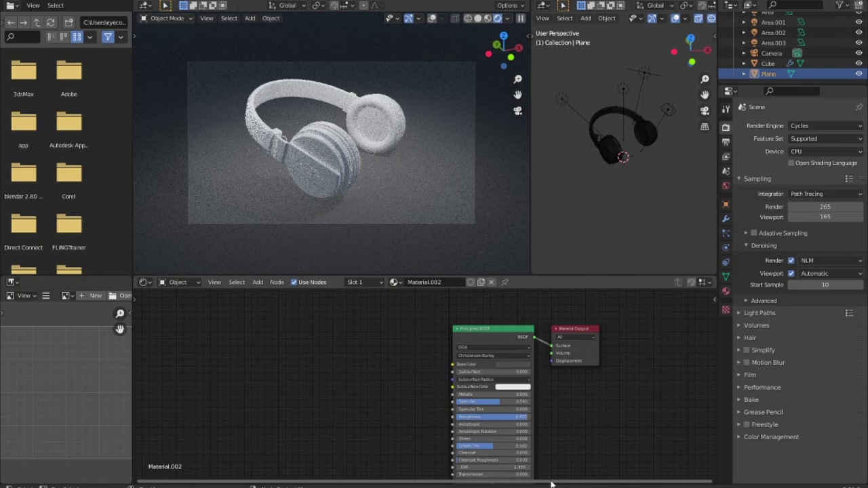
left_click_drag(508, 418, 475, 418)
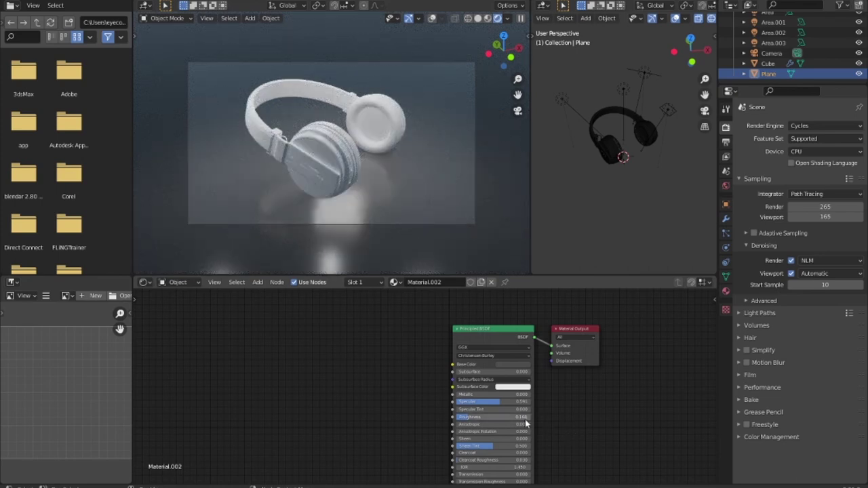
left_click_drag(475, 395, 570, 415)
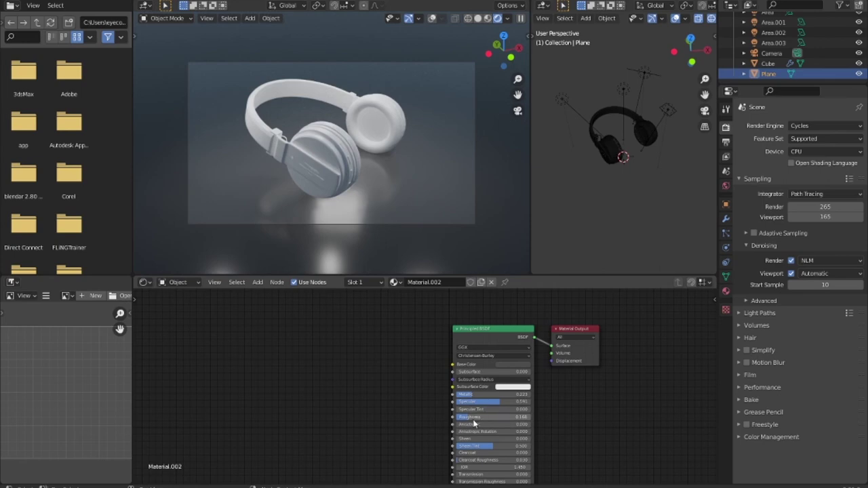
left_click_drag(466, 419, 452, 418)
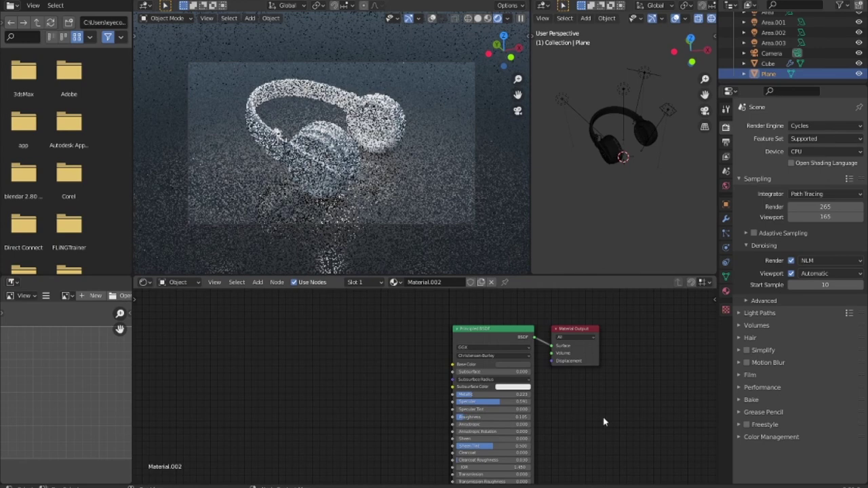